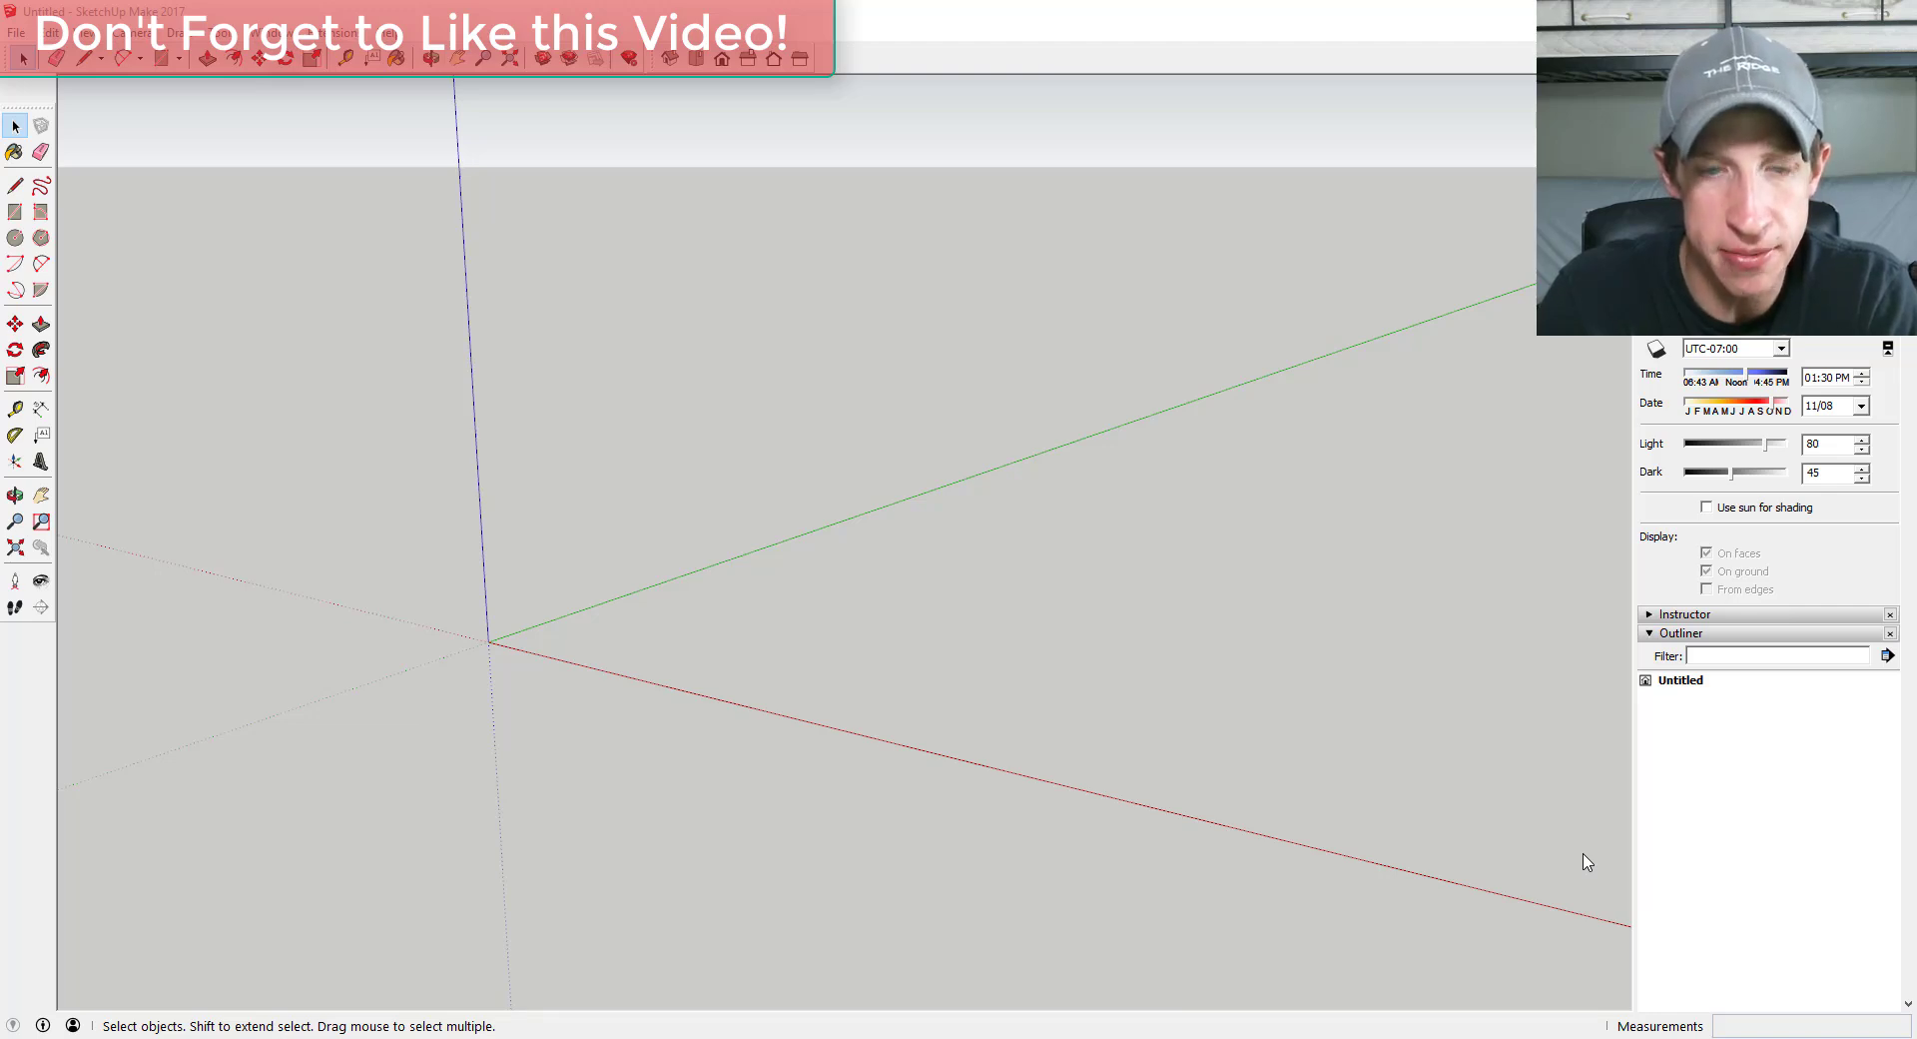
- Show the Sandbox toolbar and dock it beside the Views toolbar
{"action": "right_click", "coordinate": [883, 62]}
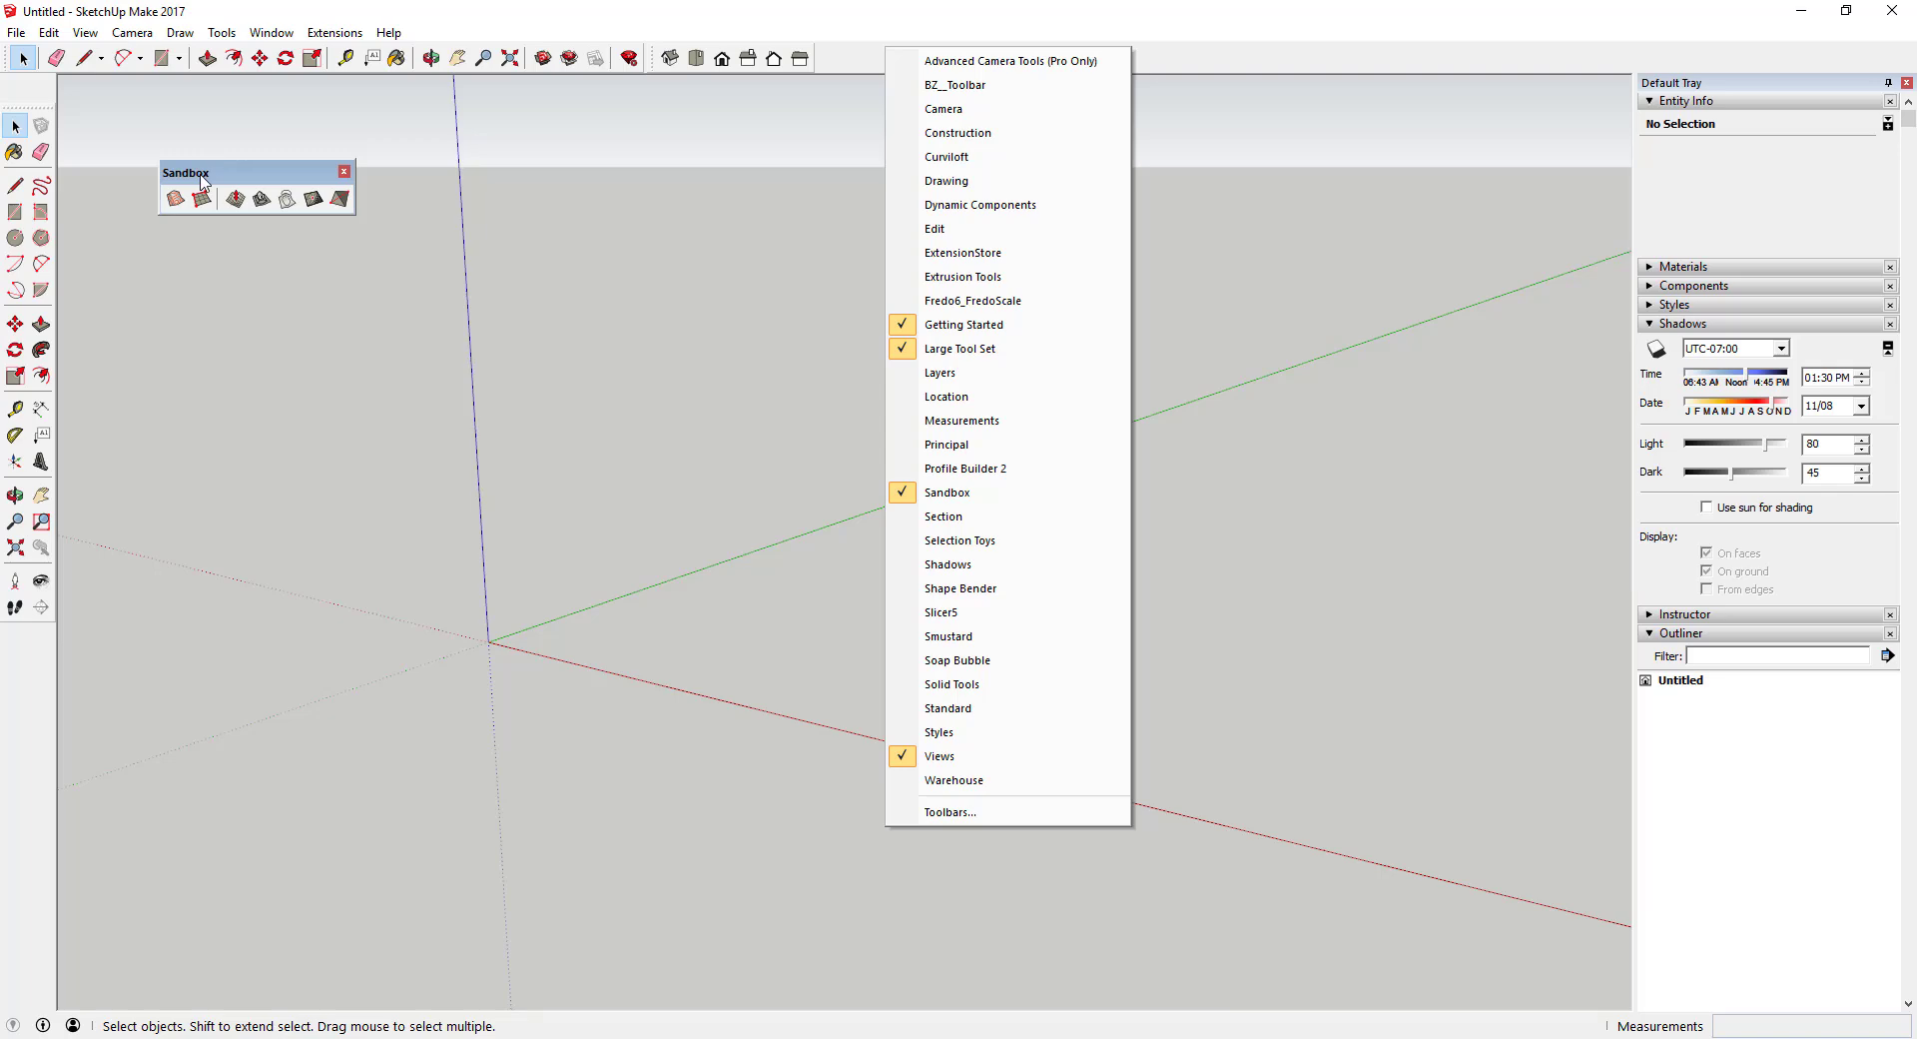
{"action": "left_click_drag", "start_coordinate": [203, 178], "coordinate": [867, 52]}
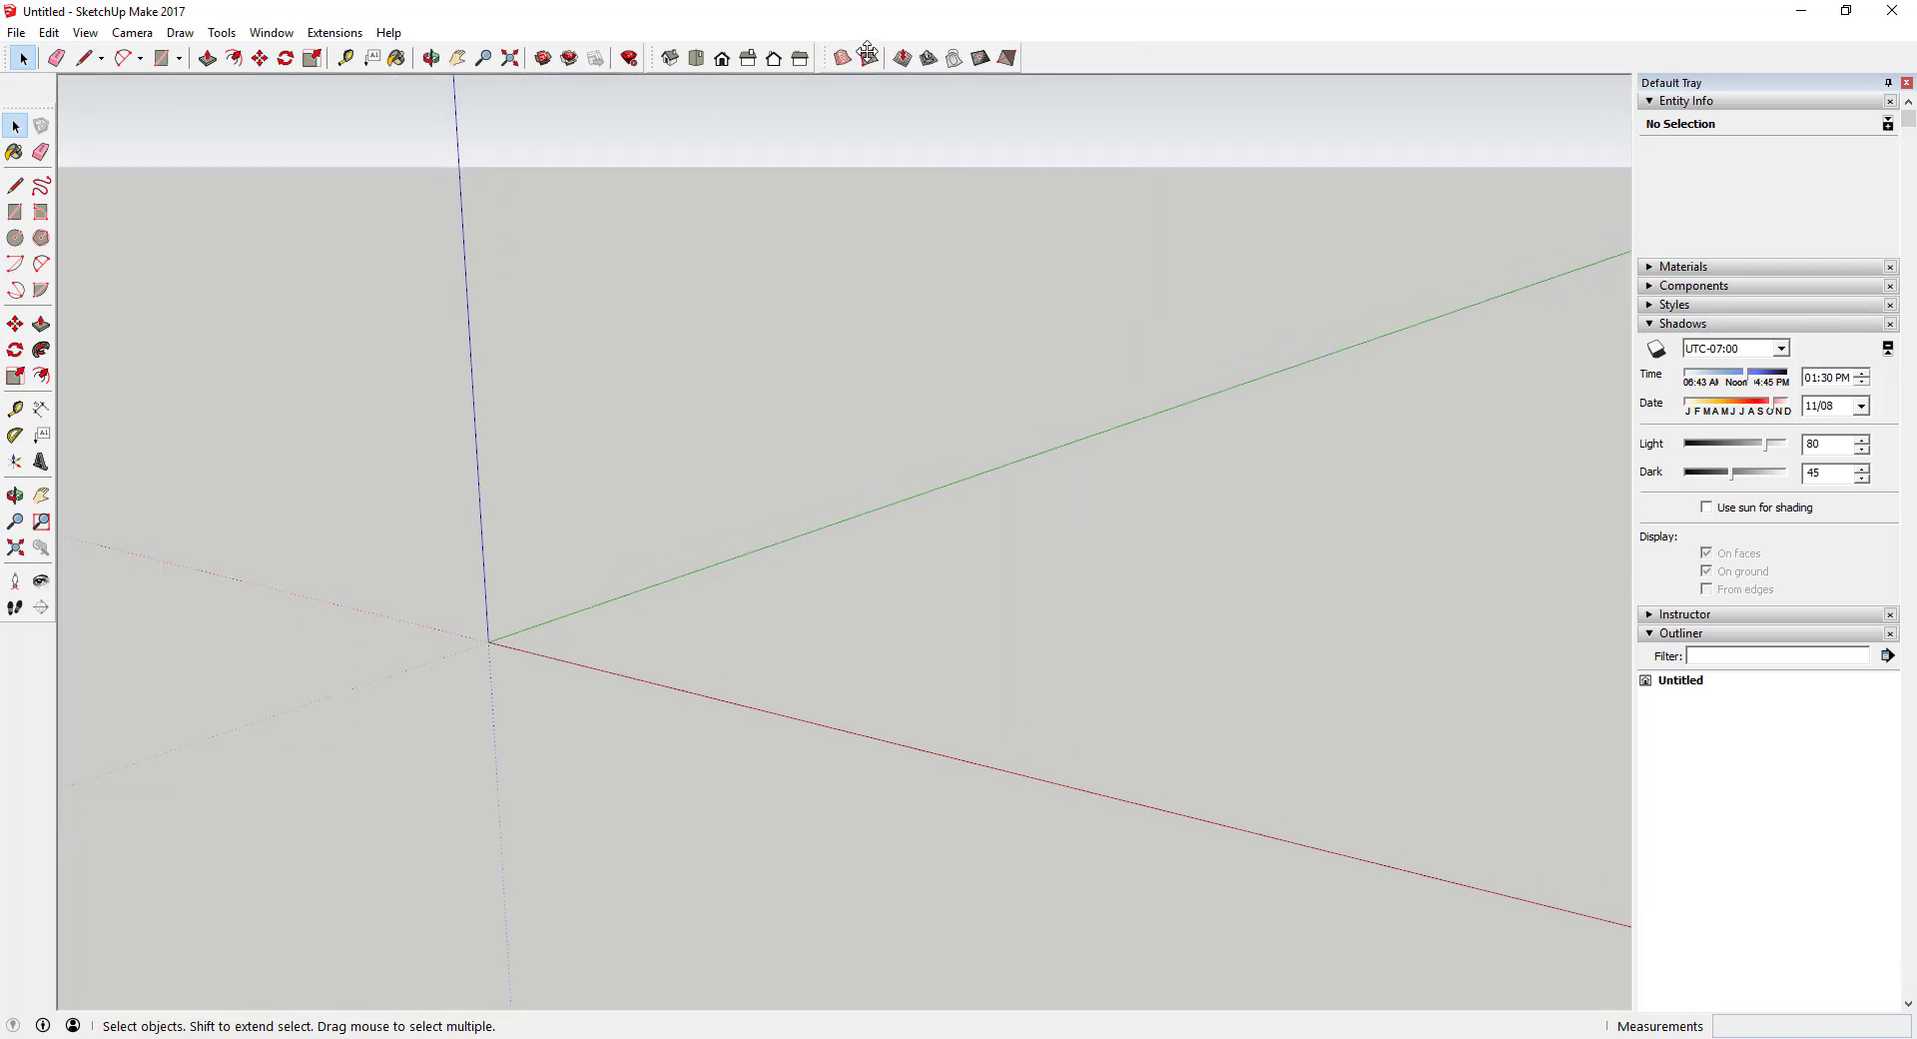
{"action": "right_click", "coordinate": [1040, 65]}
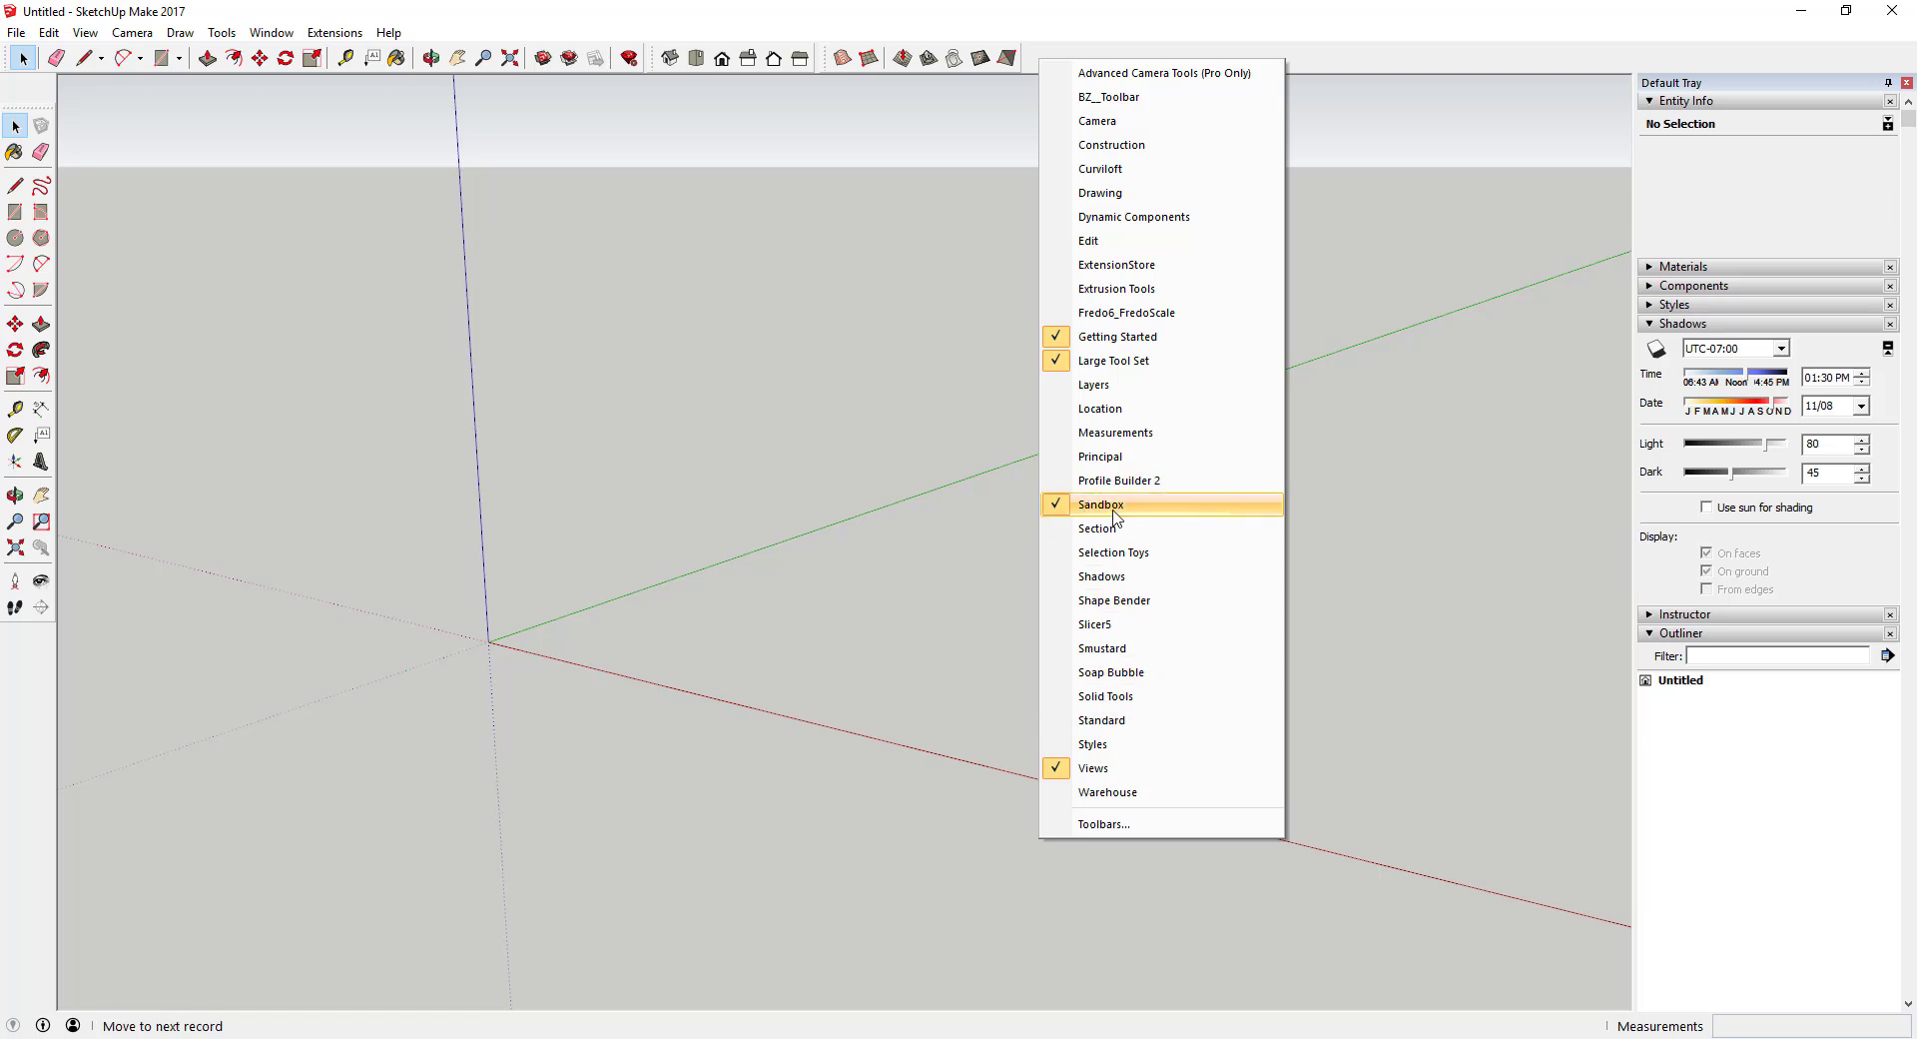
{"action": "left_click", "coordinate": [270, 32]}
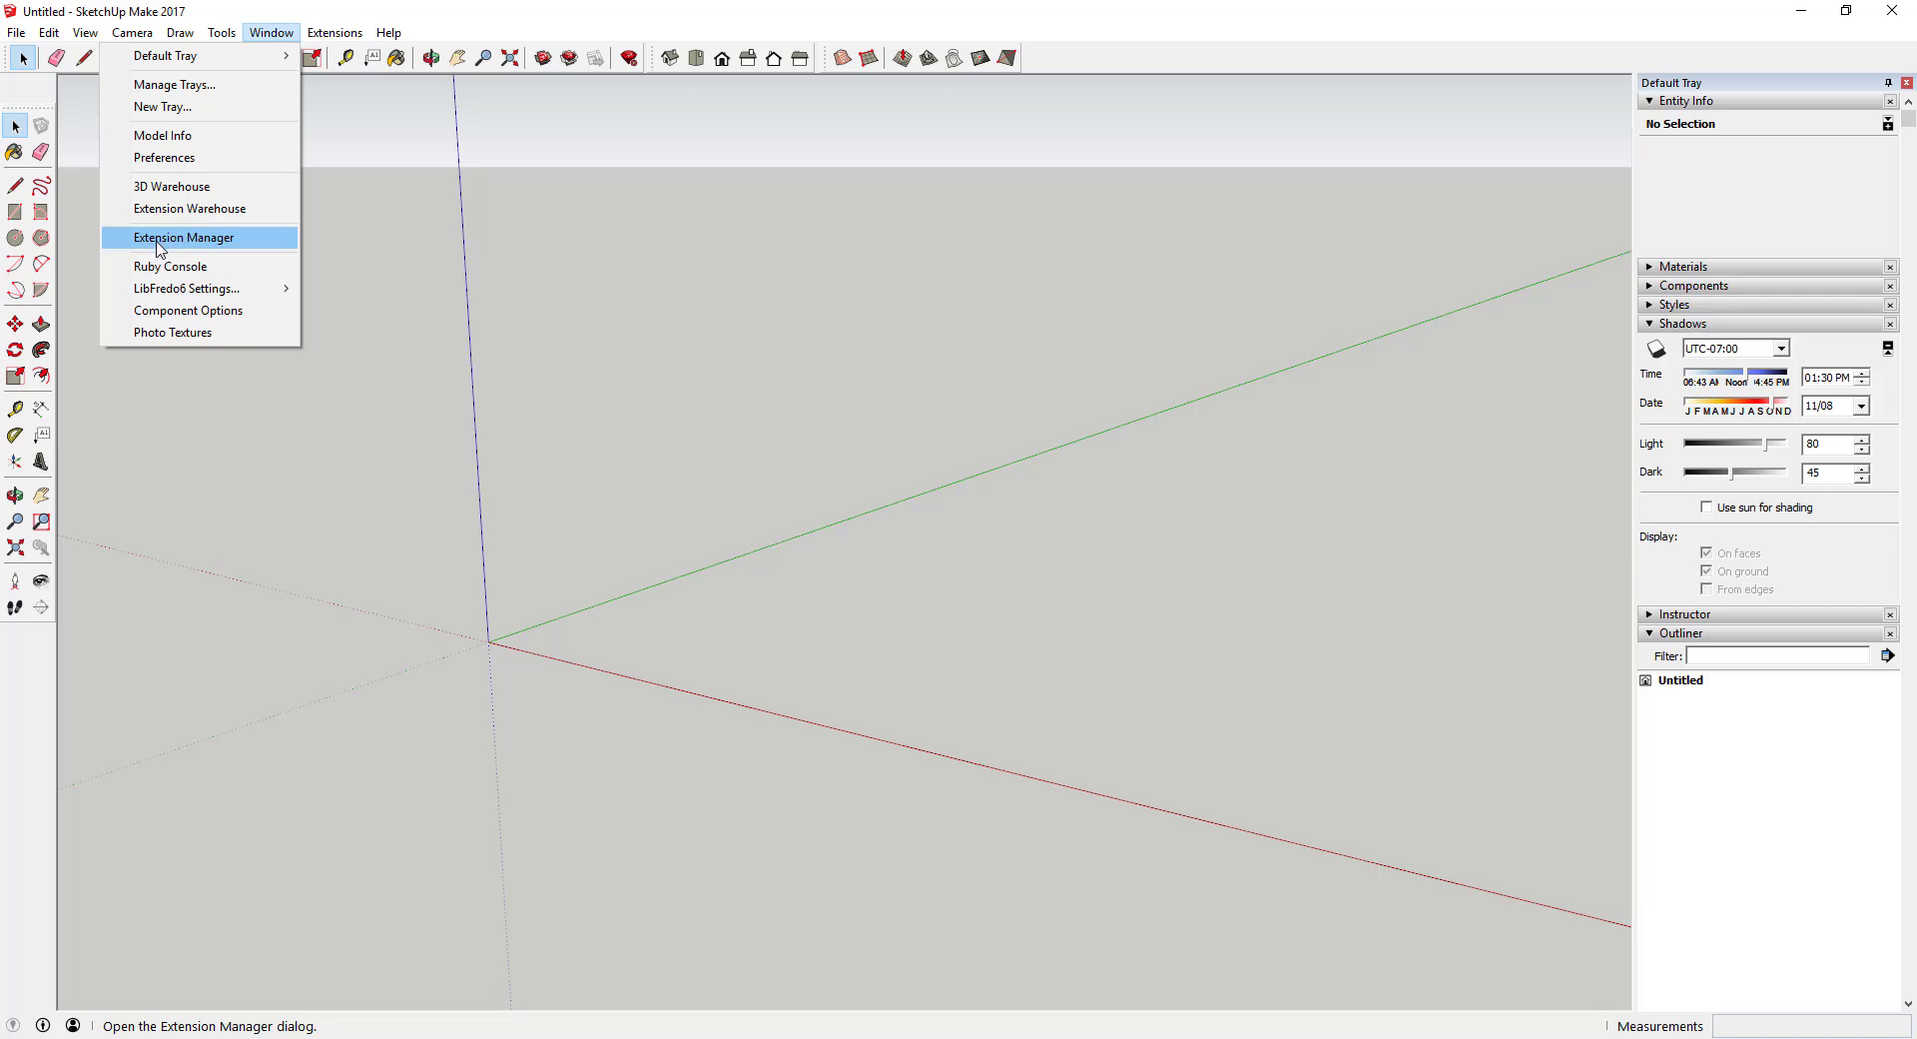
{"action": "left_click", "coordinate": [626, 427]}
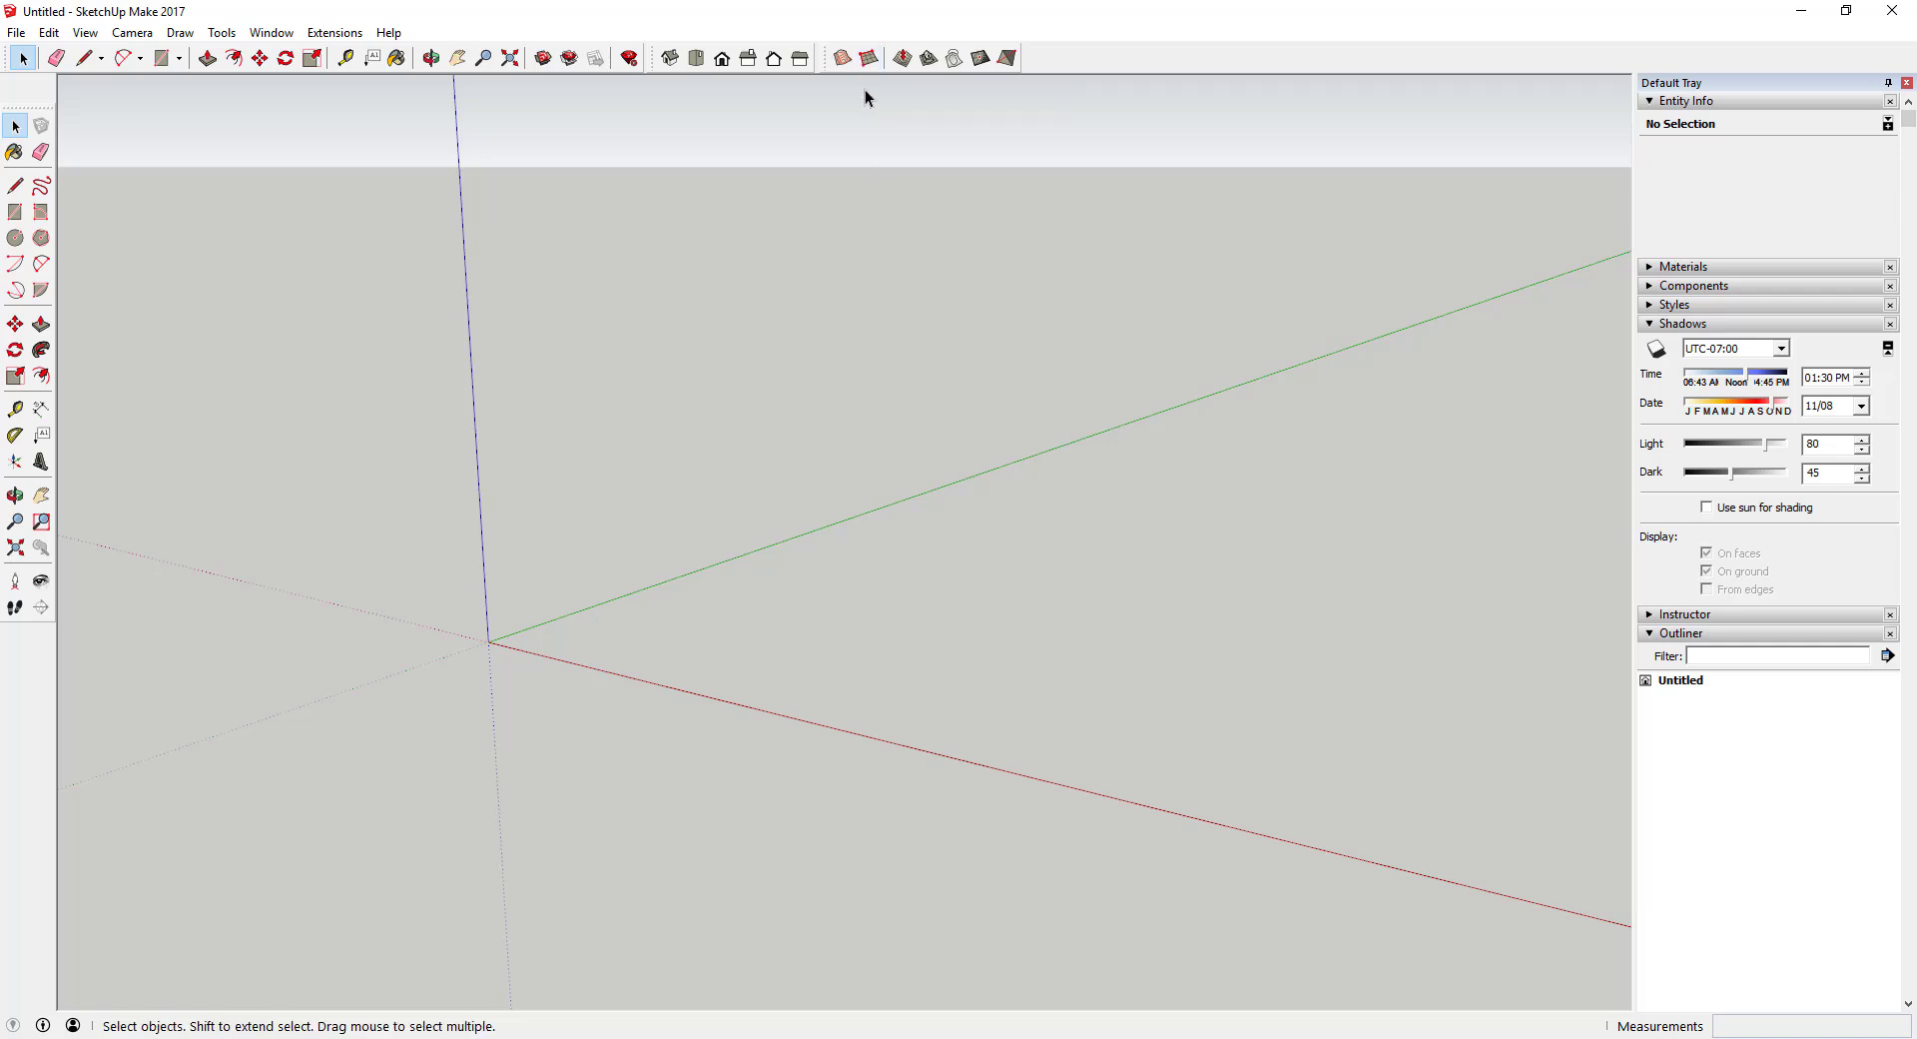
- Create a From Scratch sandbox grid at the origin with 1' spacing, 20' along the red axis and about 20' along the green axis
{"action": "left_click", "coordinate": [867, 58]}
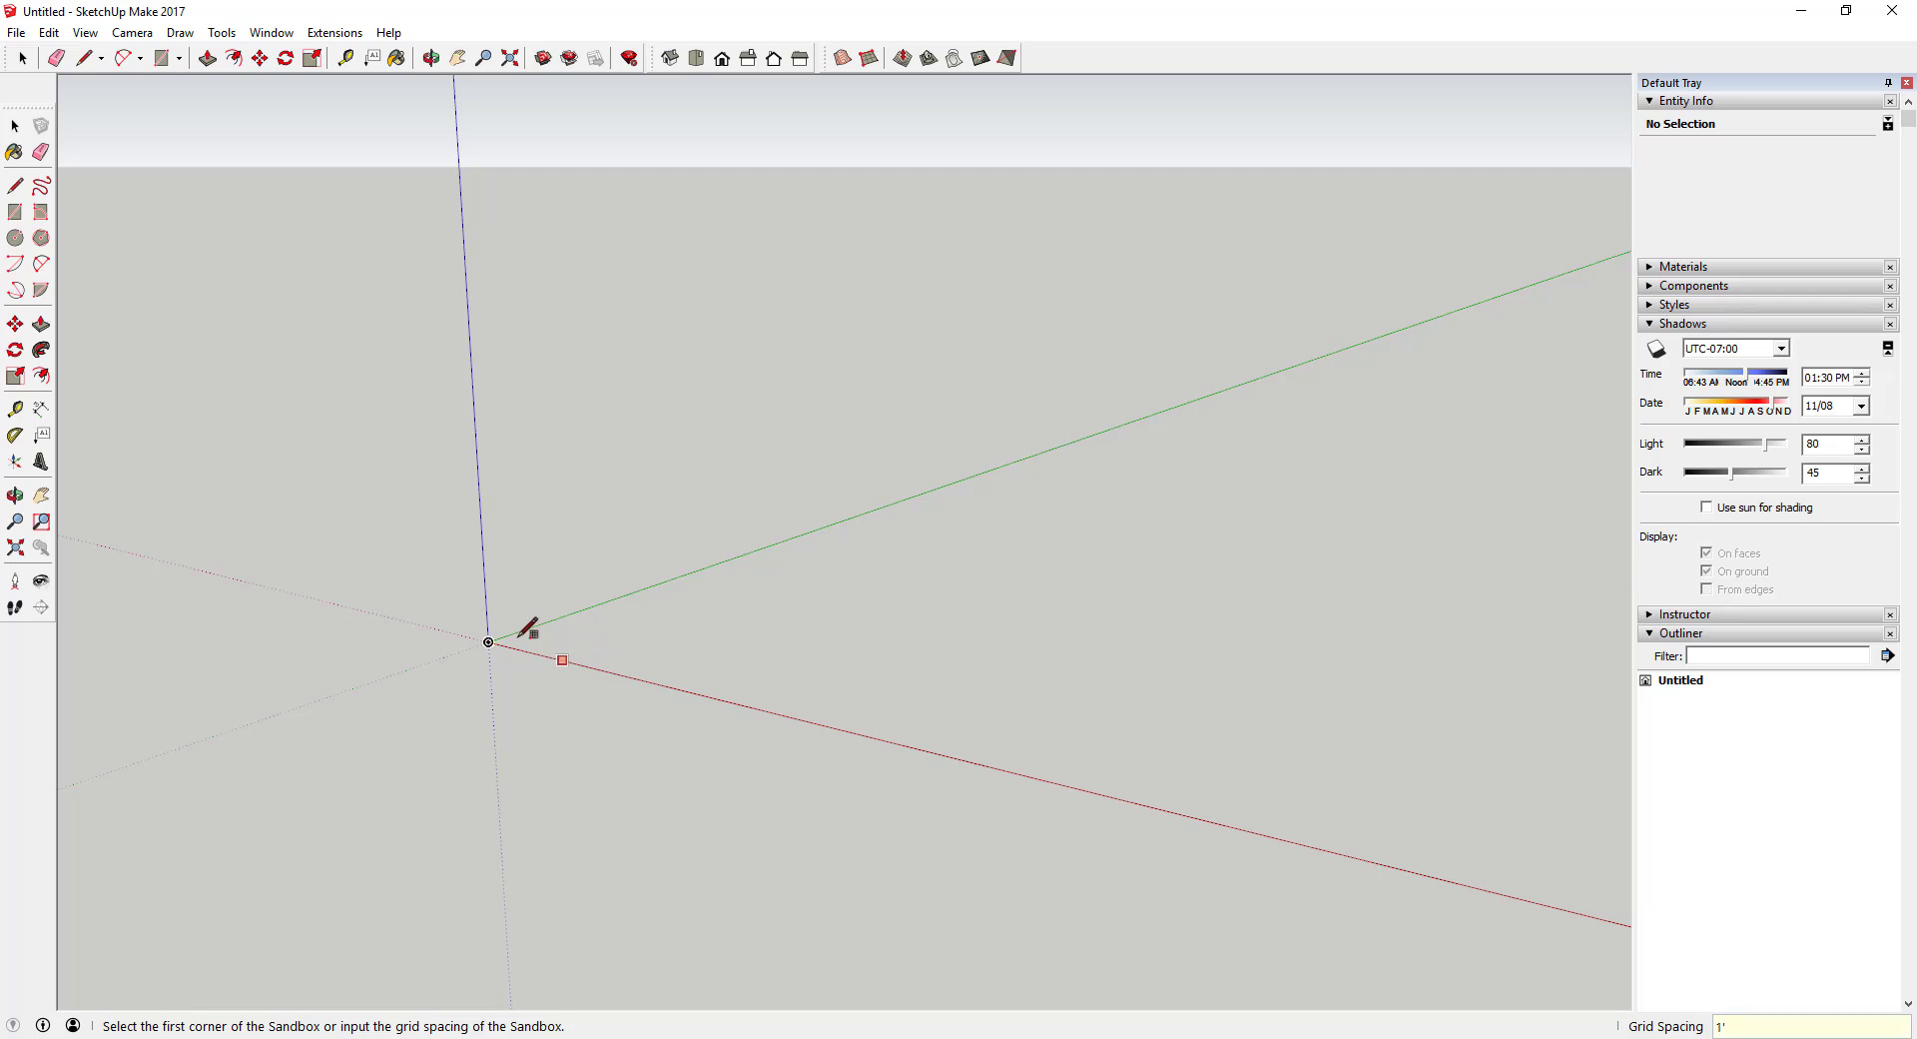
{"action": "left_click", "coordinate": [489, 641]}
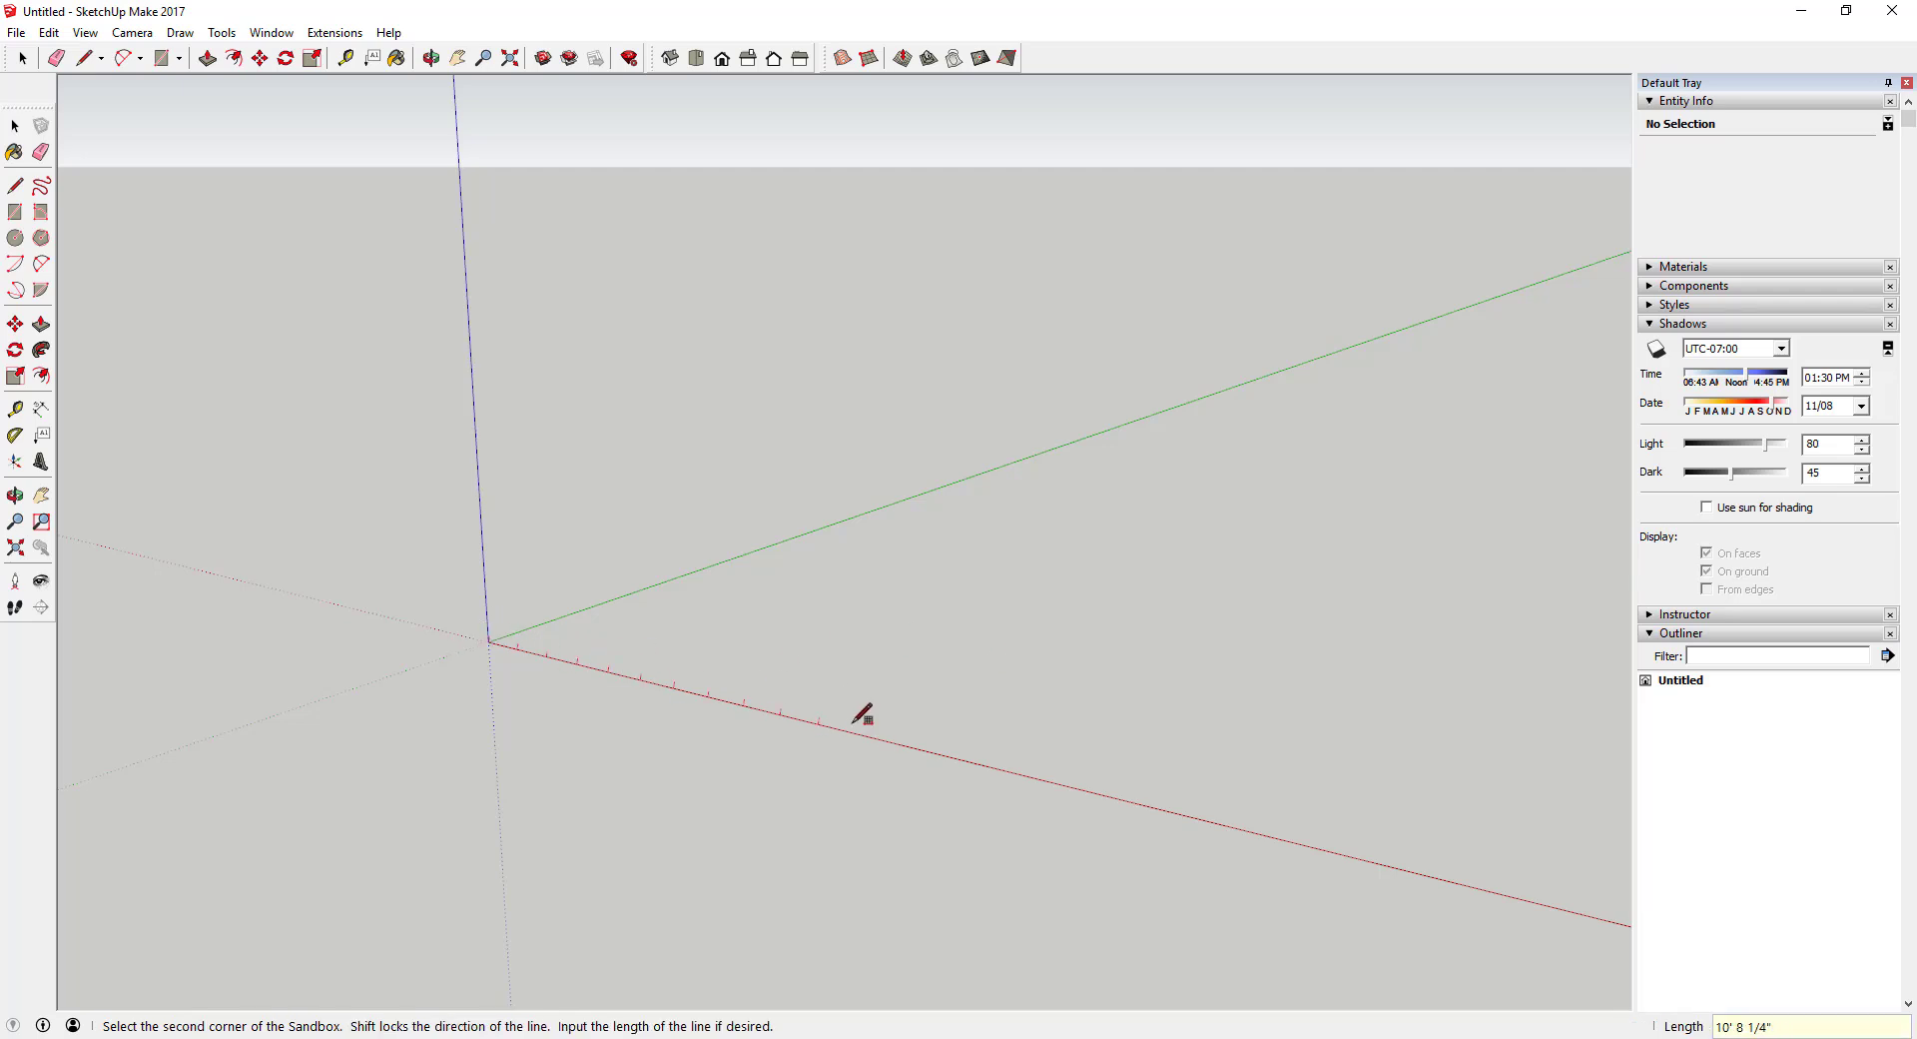
{"action": "type", "text": "20"}
{"action": "key", "text": "Return"}
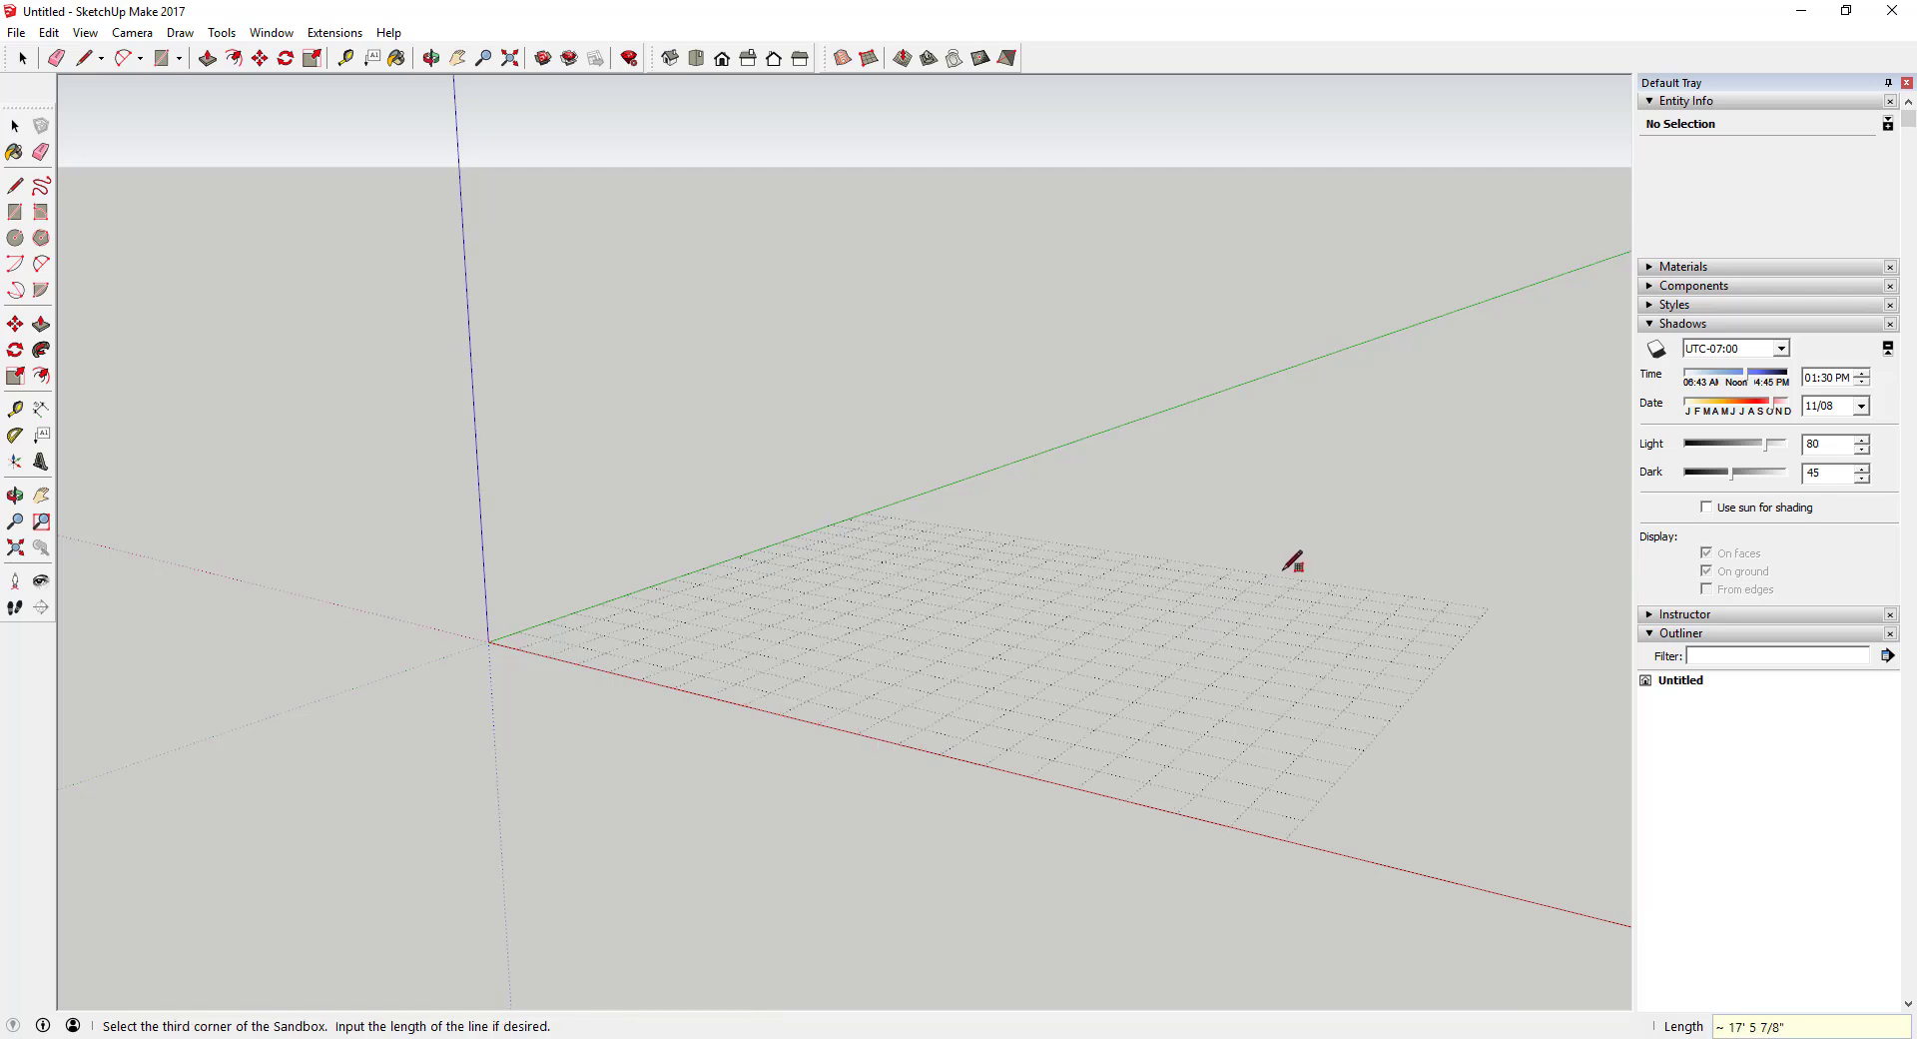
{"action": "left_click", "coordinate": [1285, 569]}
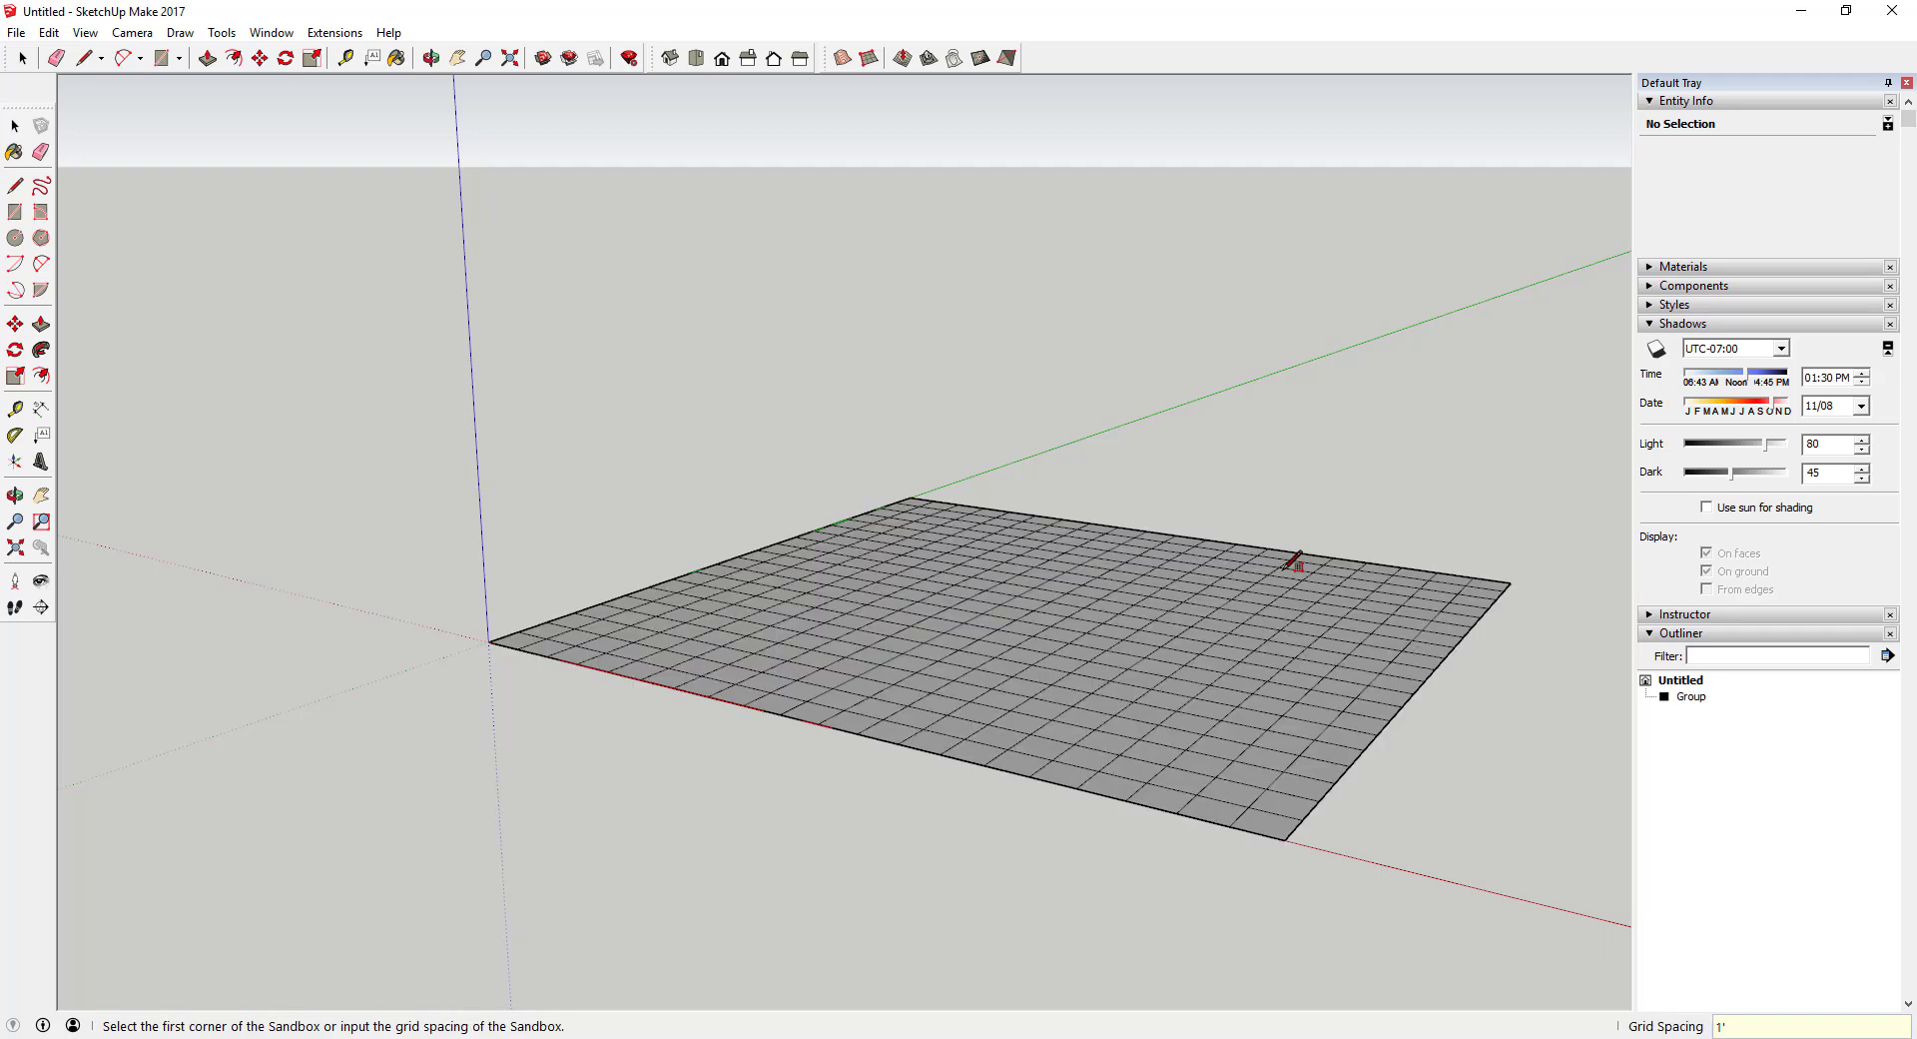
{"action": "key", "text": "space"}
- Draw a vertical line about 10' 8" tall up the blue axis from the grid corner at the origin
{"action": "middle_click_drag", "start_coordinate": [933, 719], "coordinate": [1012, 526]}
{"action": "key", "text": "l"}
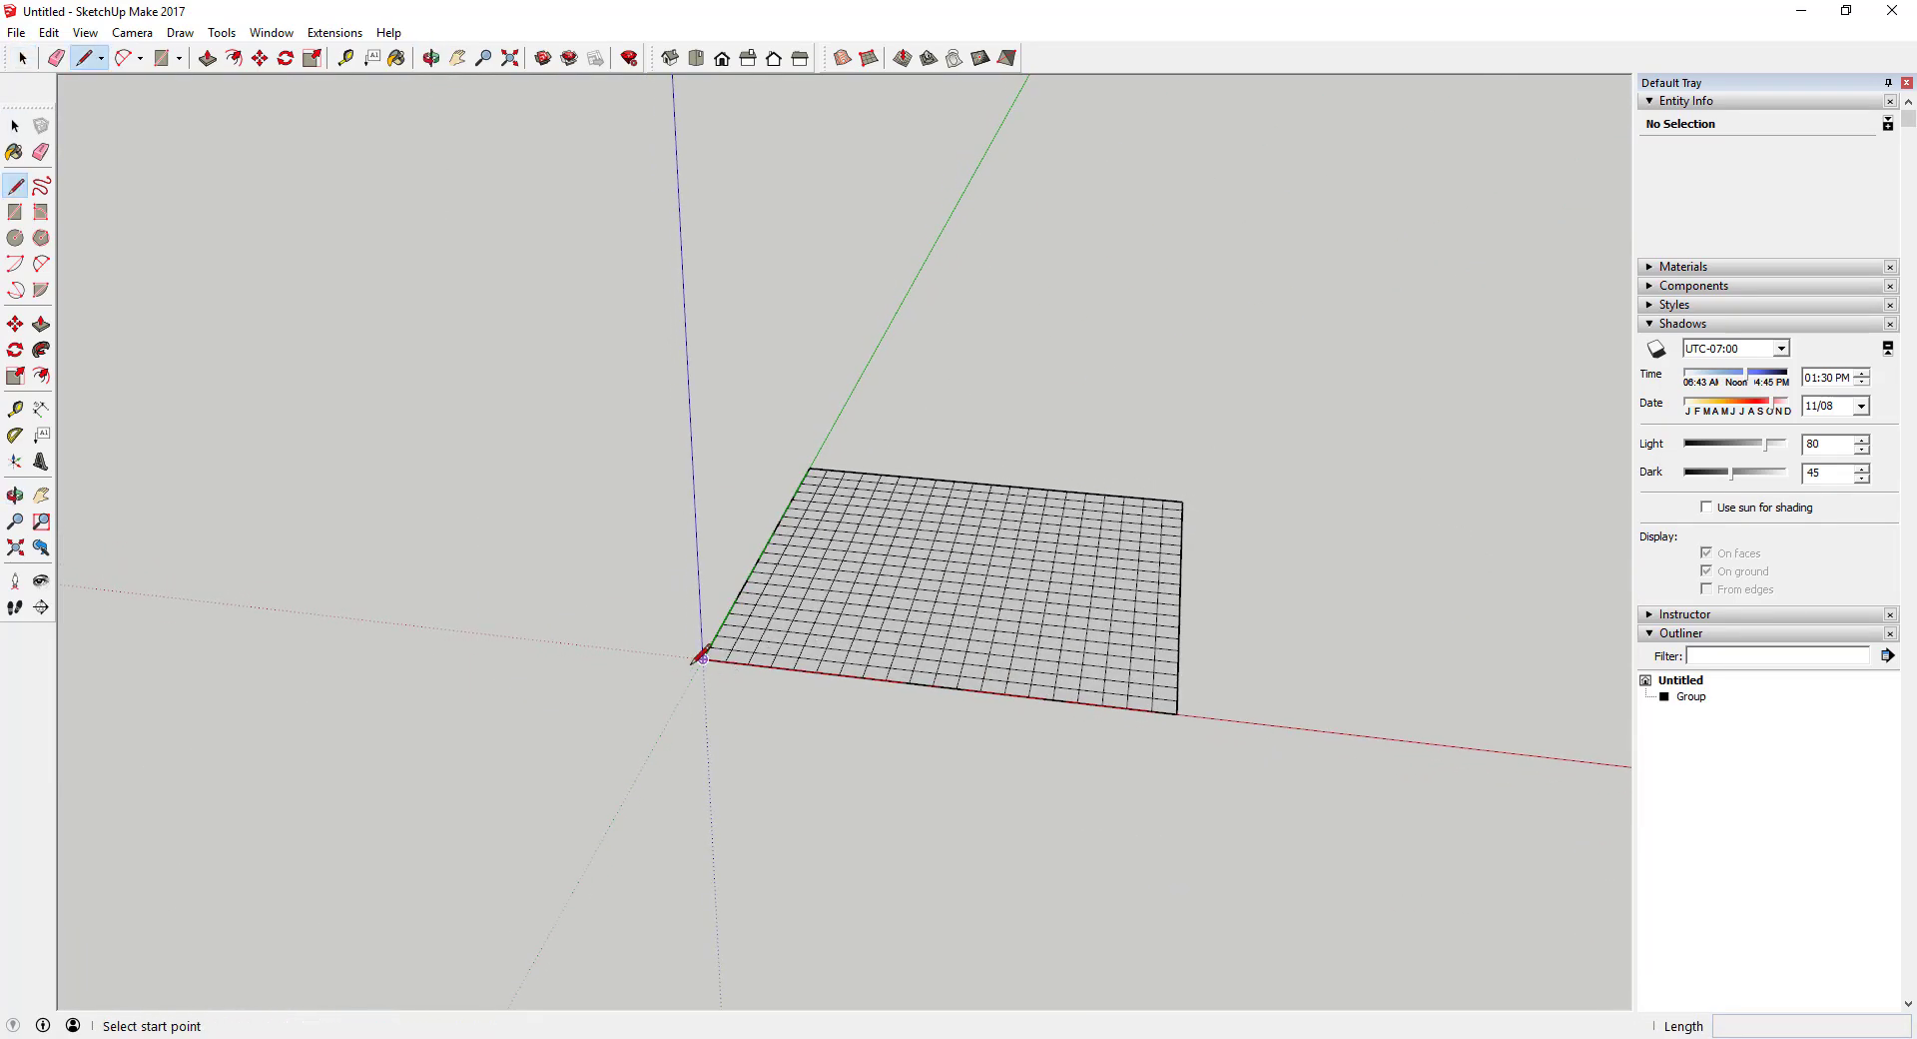
{"action": "left_click", "coordinate": [704, 659]}
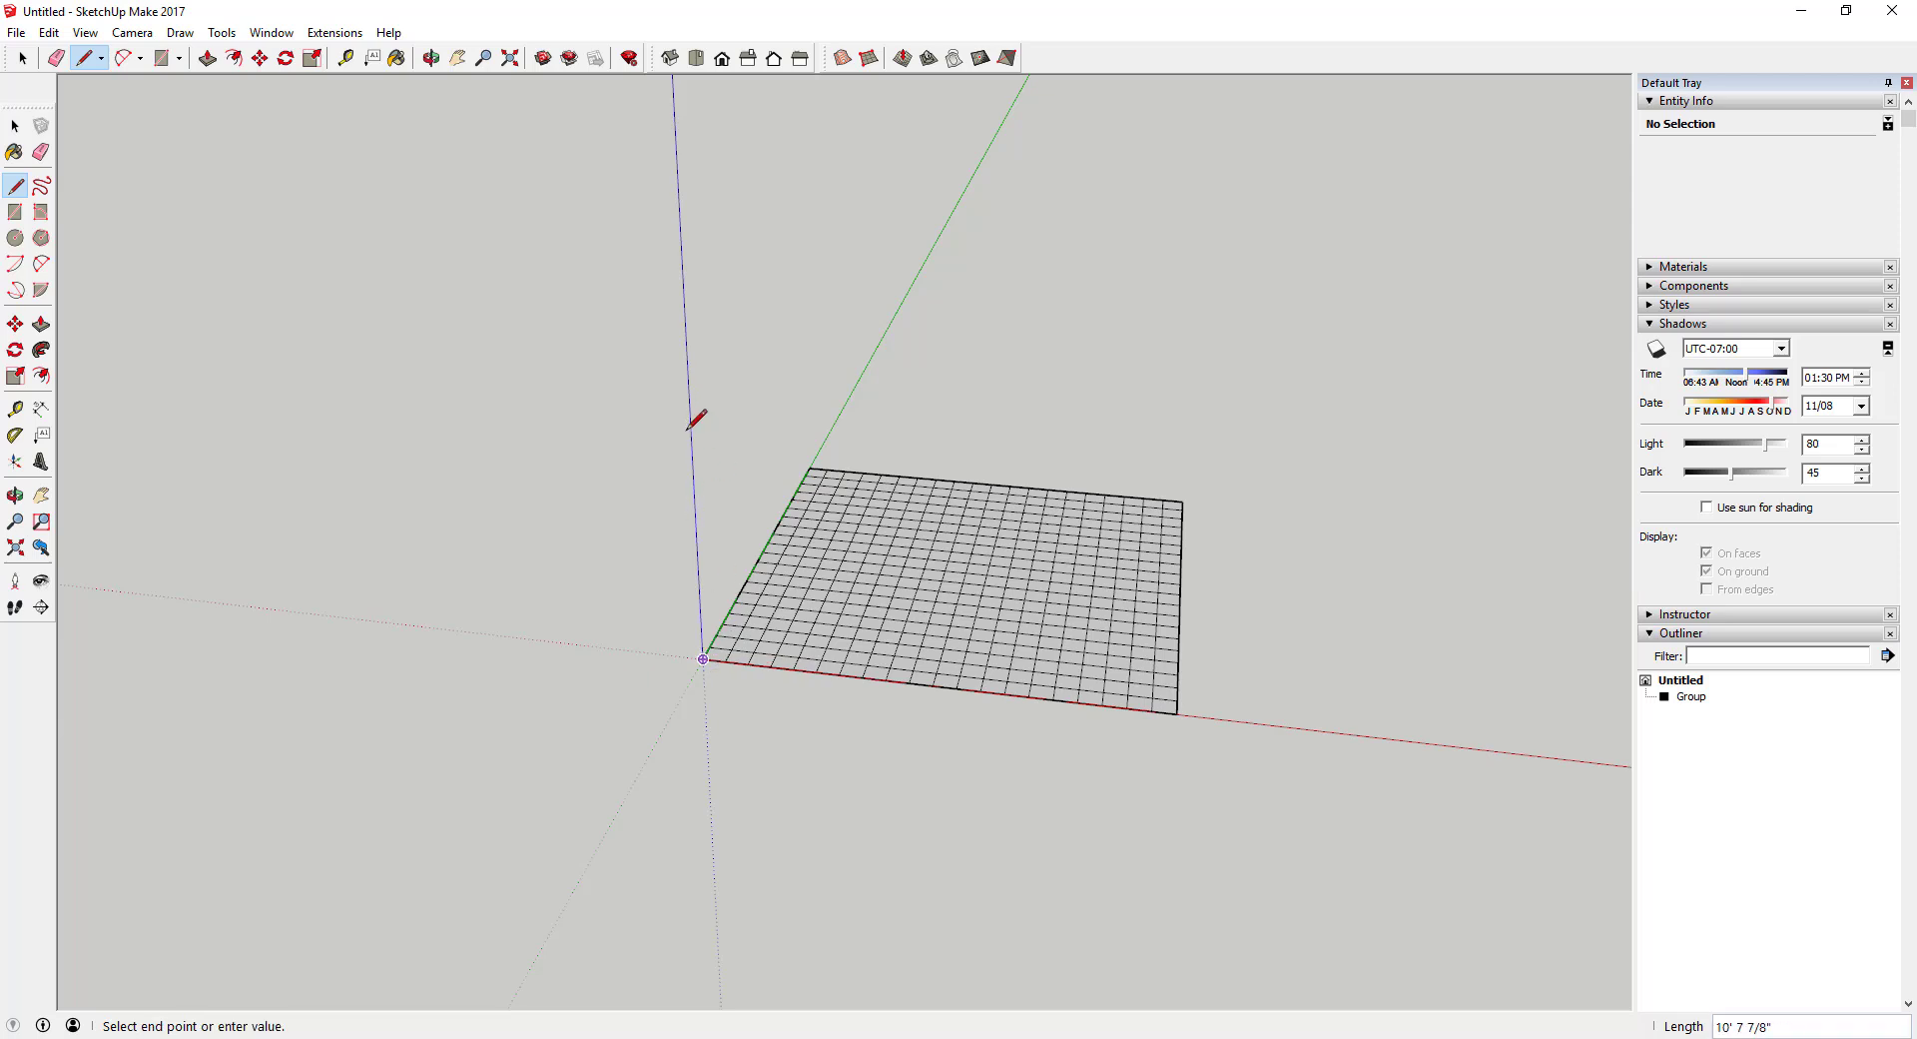
{"action": "left_click", "coordinate": [691, 429]}
{"action": "key", "text": "space"}
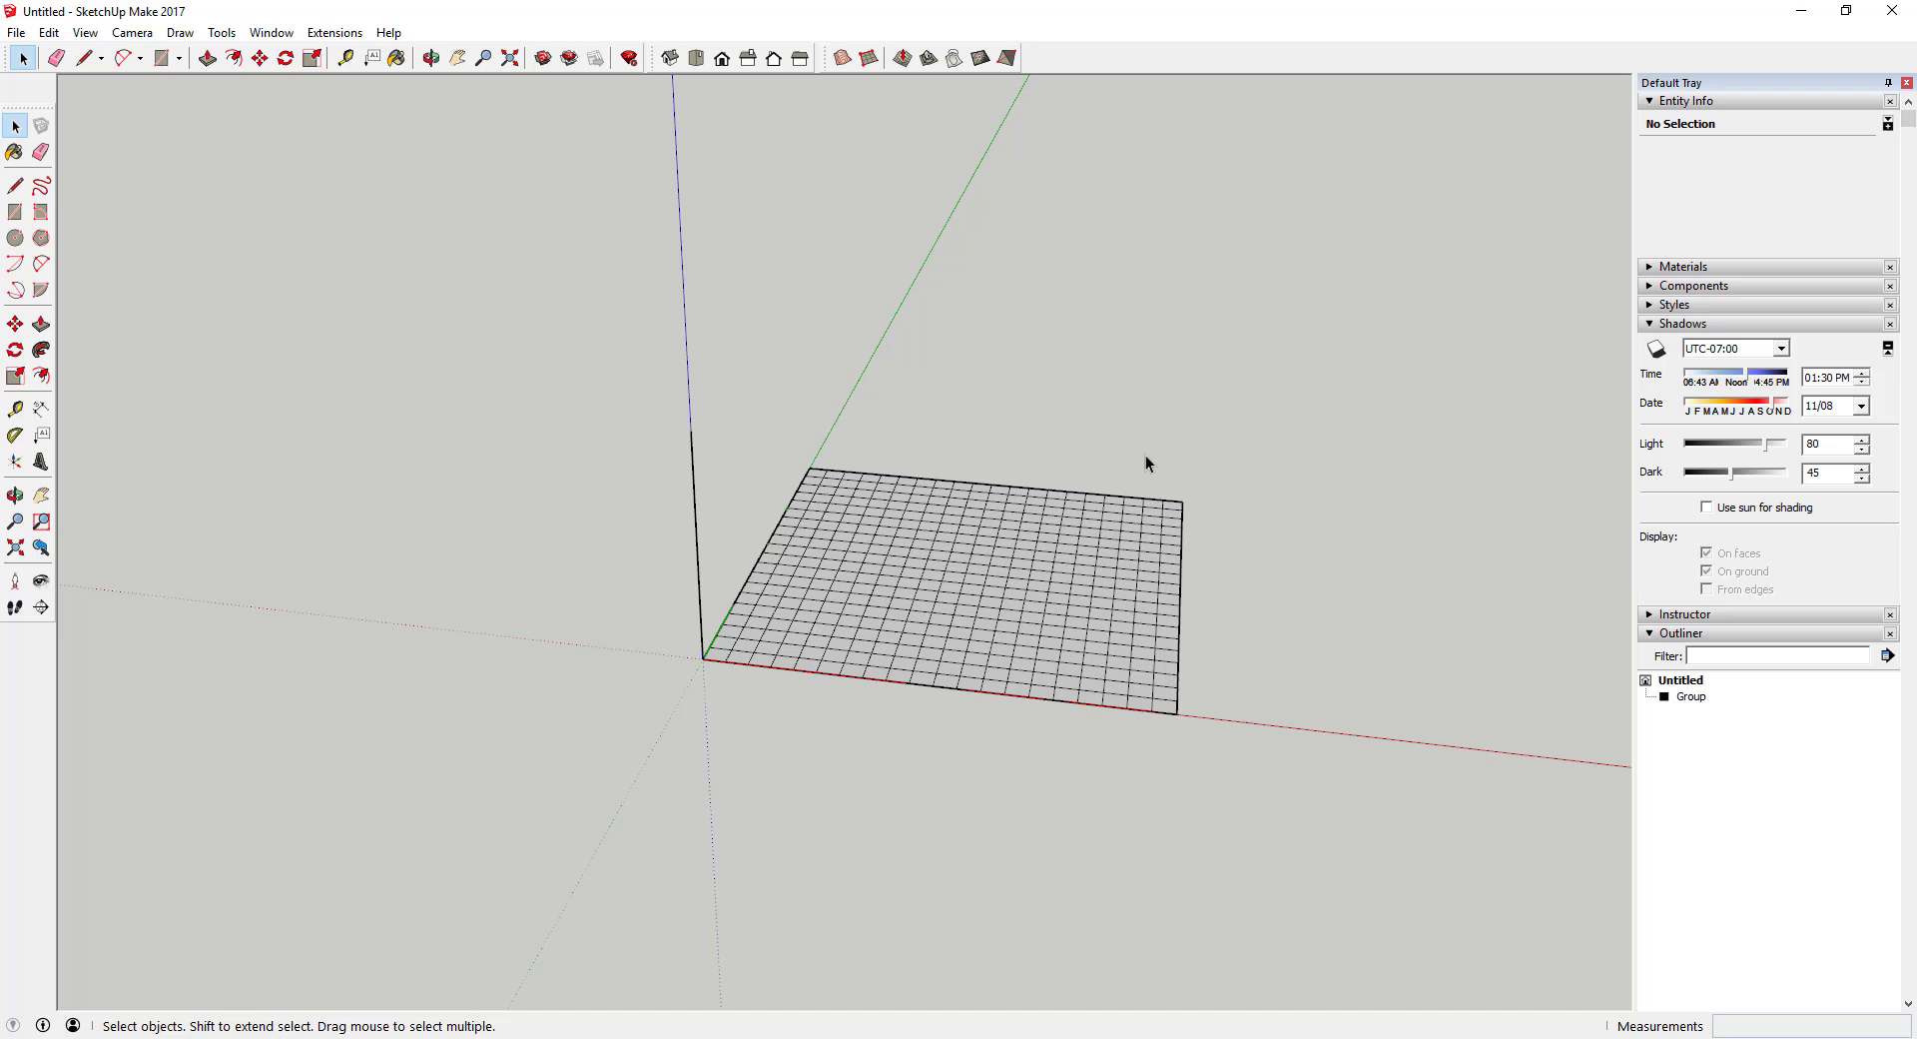
- Draw a vertical line at the grid corner diagonally opposite the origin, matching the height of the first vertical line
{"action": "key", "text": "l"}
{"action": "left_click", "coordinate": [1183, 501]}
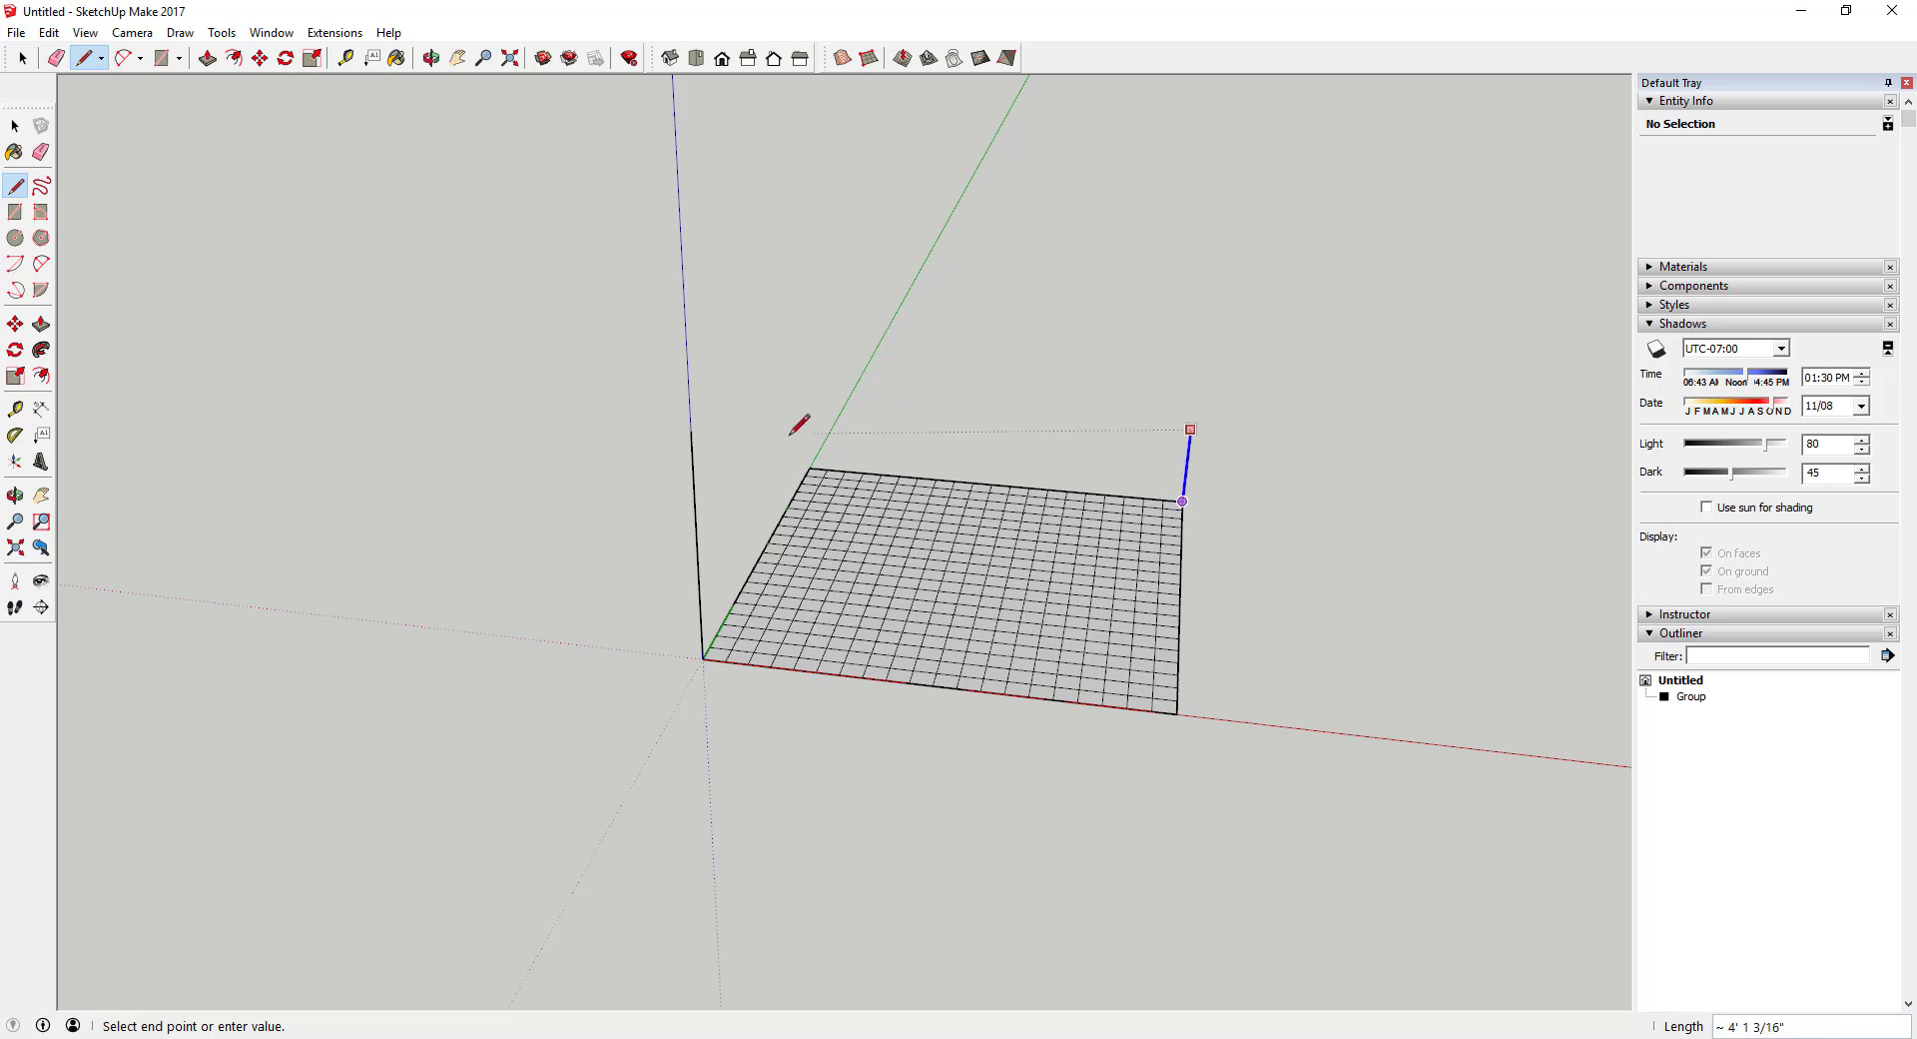
{"action": "middle_click_drag", "start_coordinate": [1188, 612], "coordinate": [1388, 454]}
{"action": "left_click", "coordinate": [769, 405]}
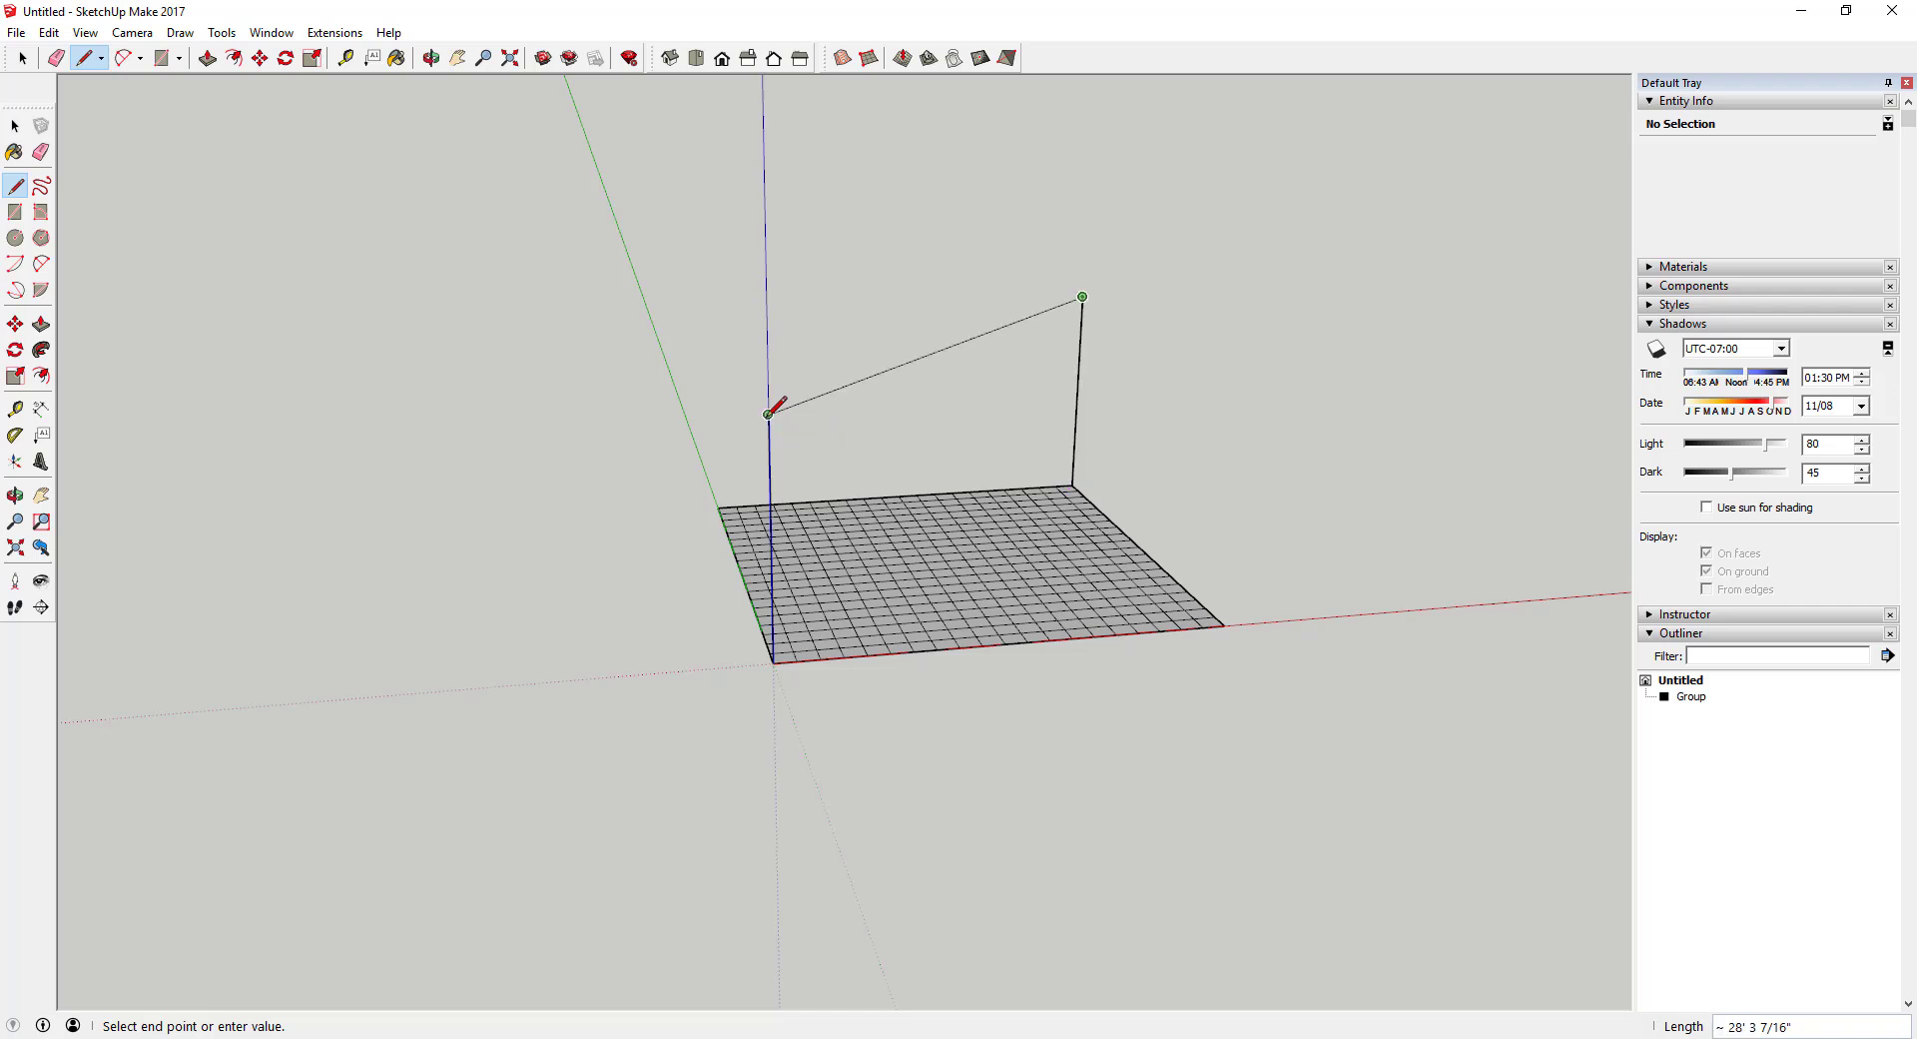
{"action": "key", "text": "space"}
- Draw a 20' by 20' horizontal rectangle above the grid between the top ends of the two vertical lines
{"action": "key", "text": "r"}
{"action": "left_click", "coordinate": [768, 413]}
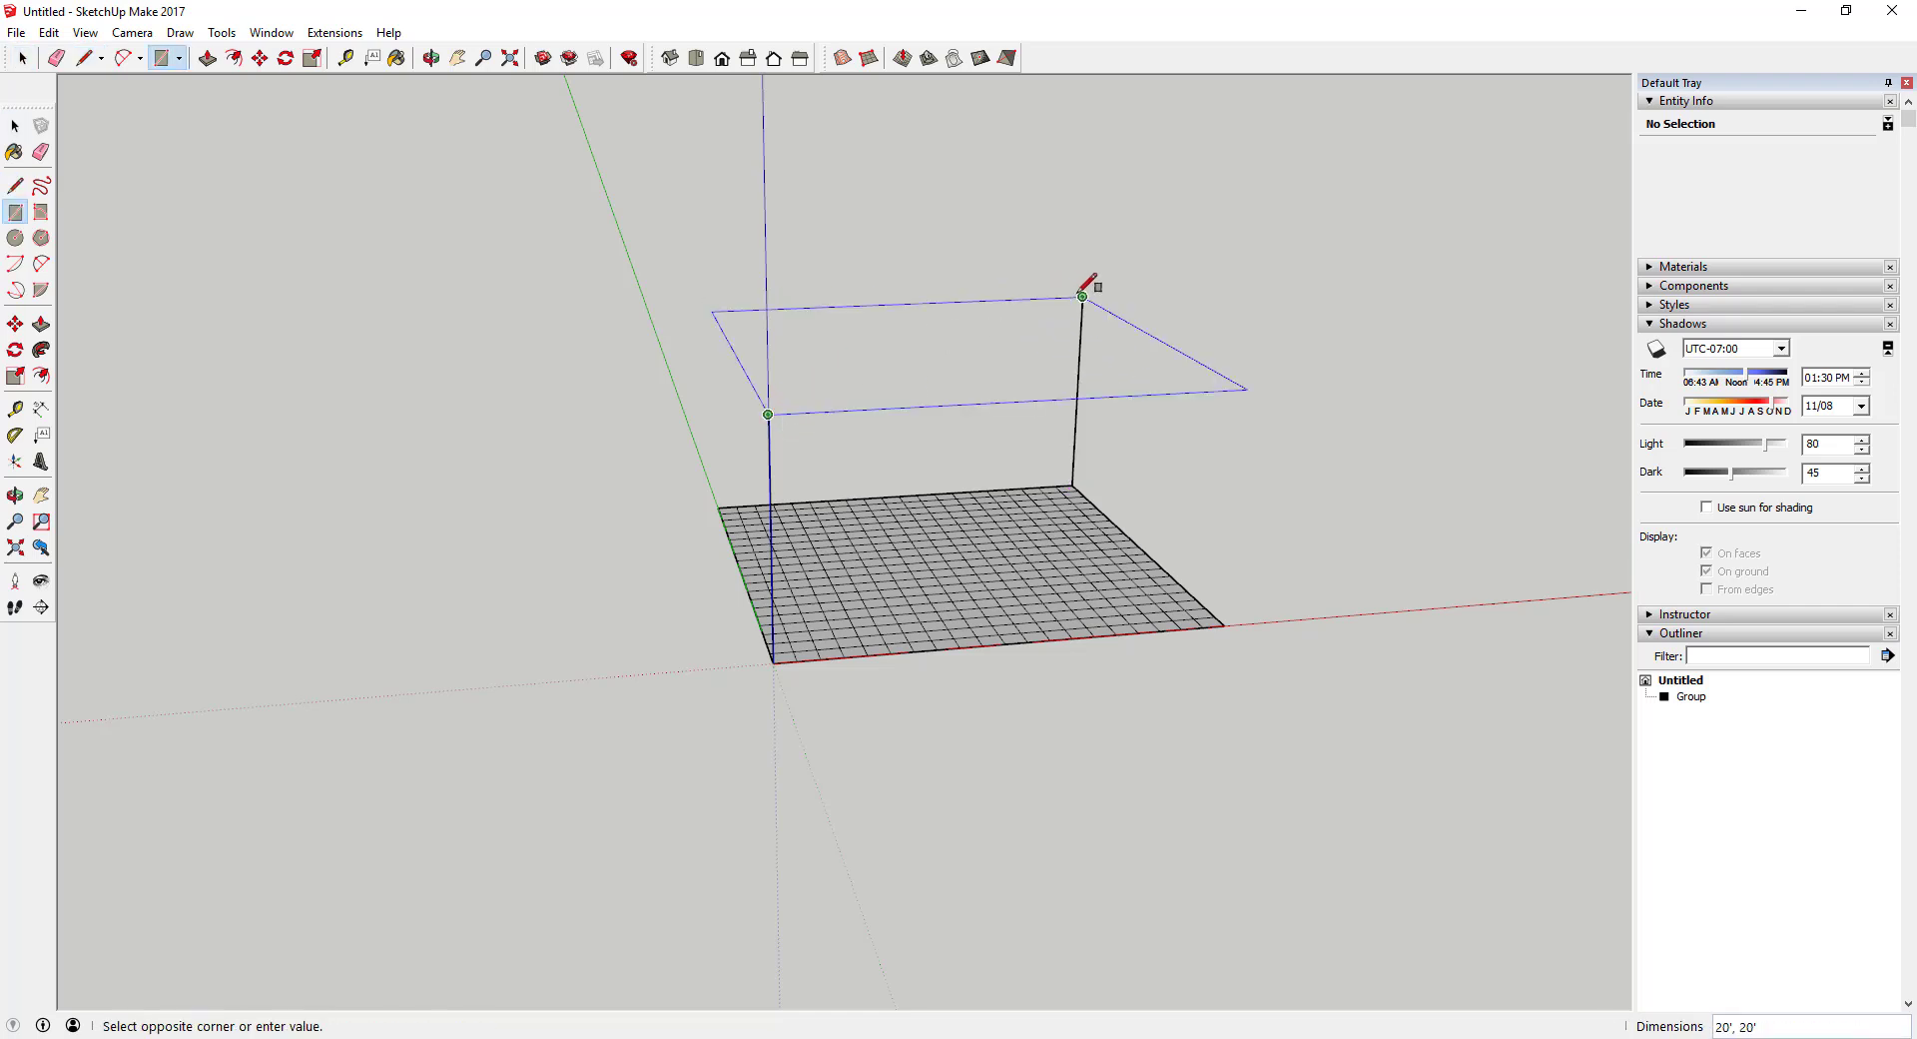
{"action": "left_click", "coordinate": [1082, 296]}
{"action": "key", "text": "space"}
- Split the raised rectangle in half with a line between the midpoints of its two edges parallel to the red axis
{"action": "key", "text": "l"}
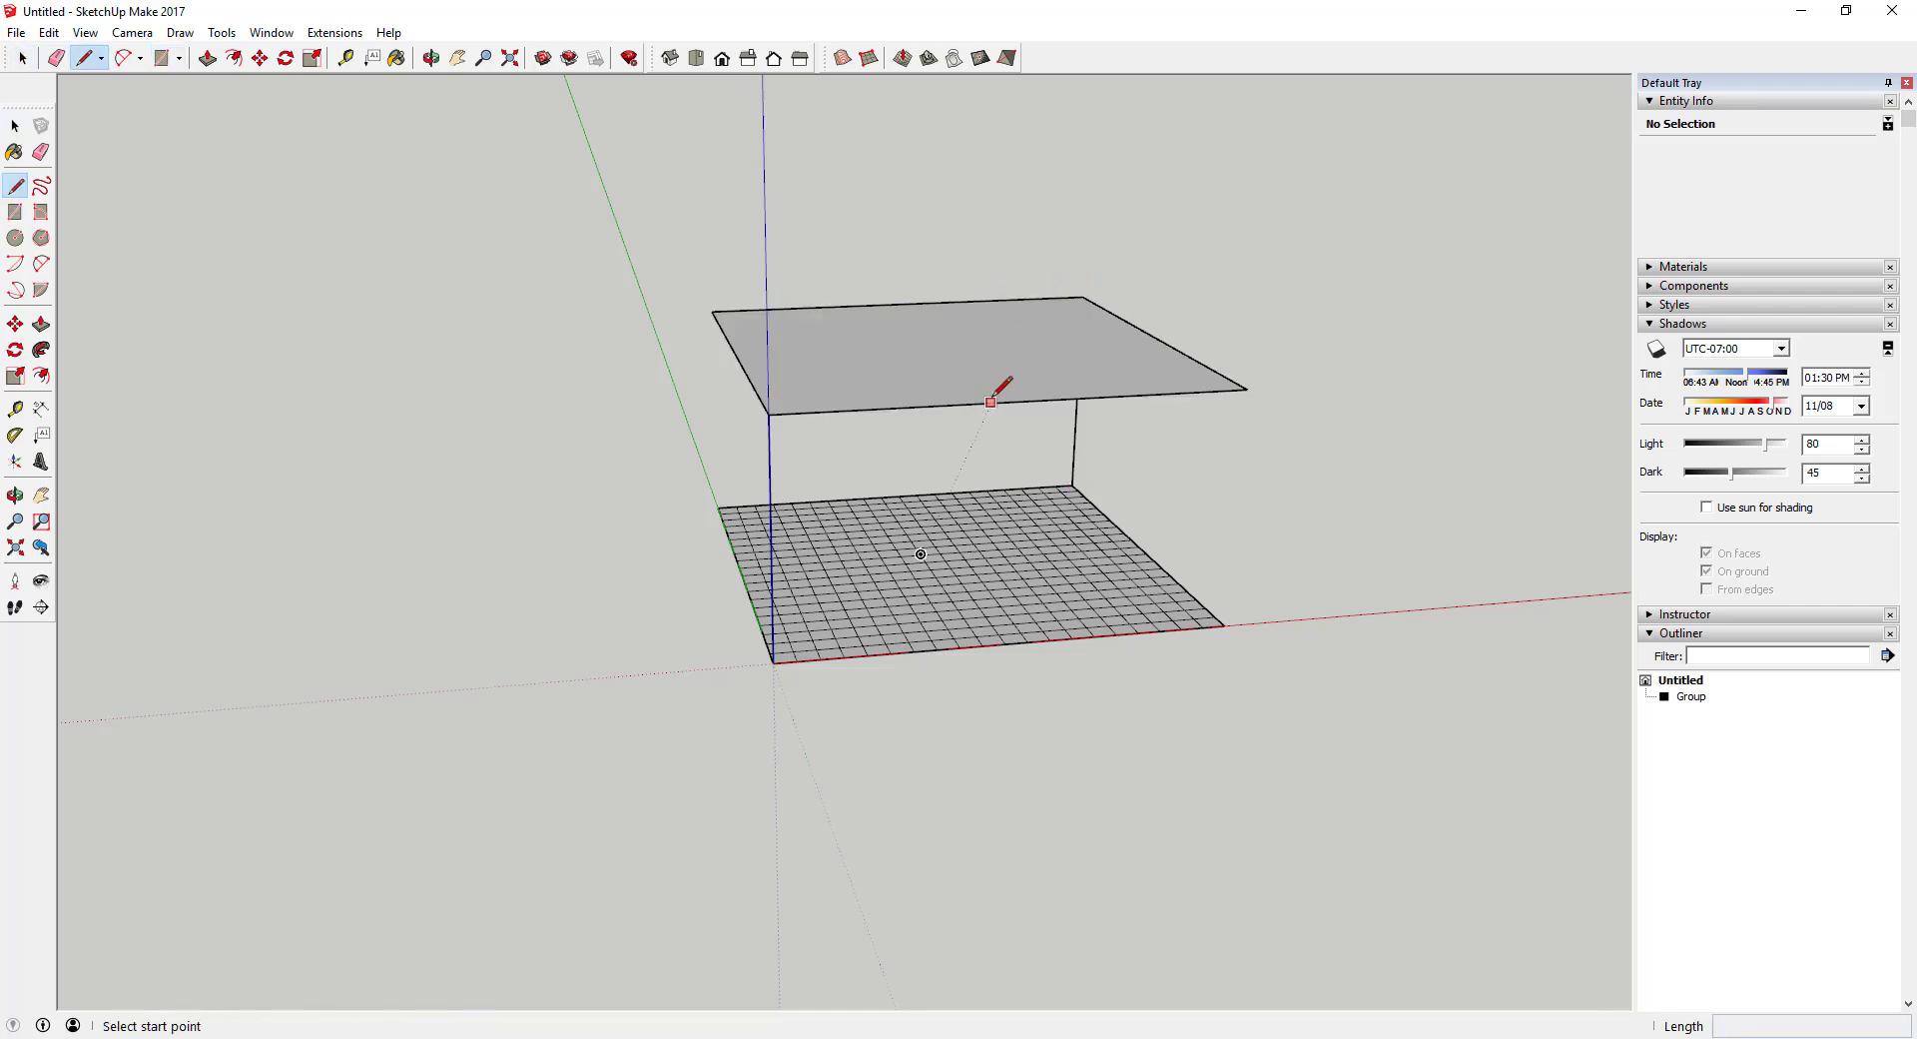
{"action": "left_click", "coordinate": [1016, 401]}
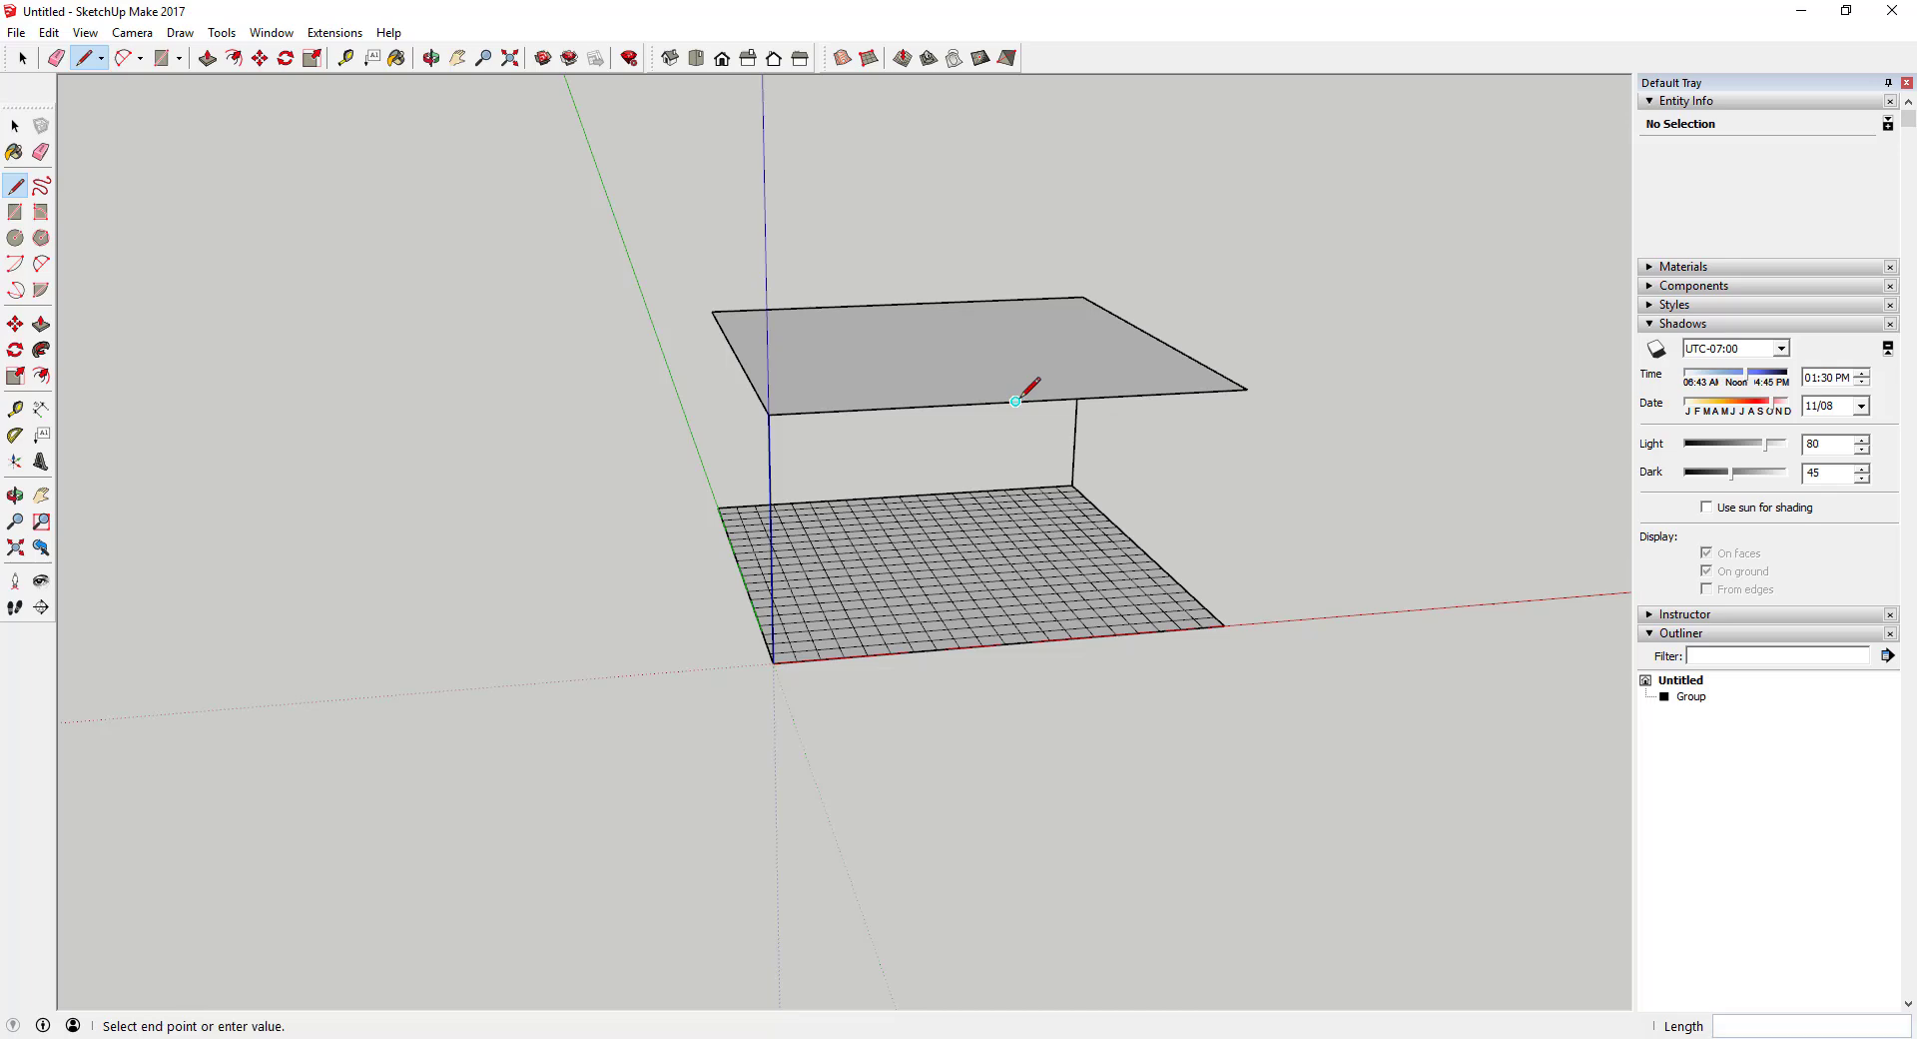
{"action": "left_click", "coordinate": [905, 304]}
- Erase the two vertical lines and the half of the raised rectangle farther from the blue axis
{"action": "key", "text": "e"}
{"action": "left_click", "coordinate": [772, 446]}
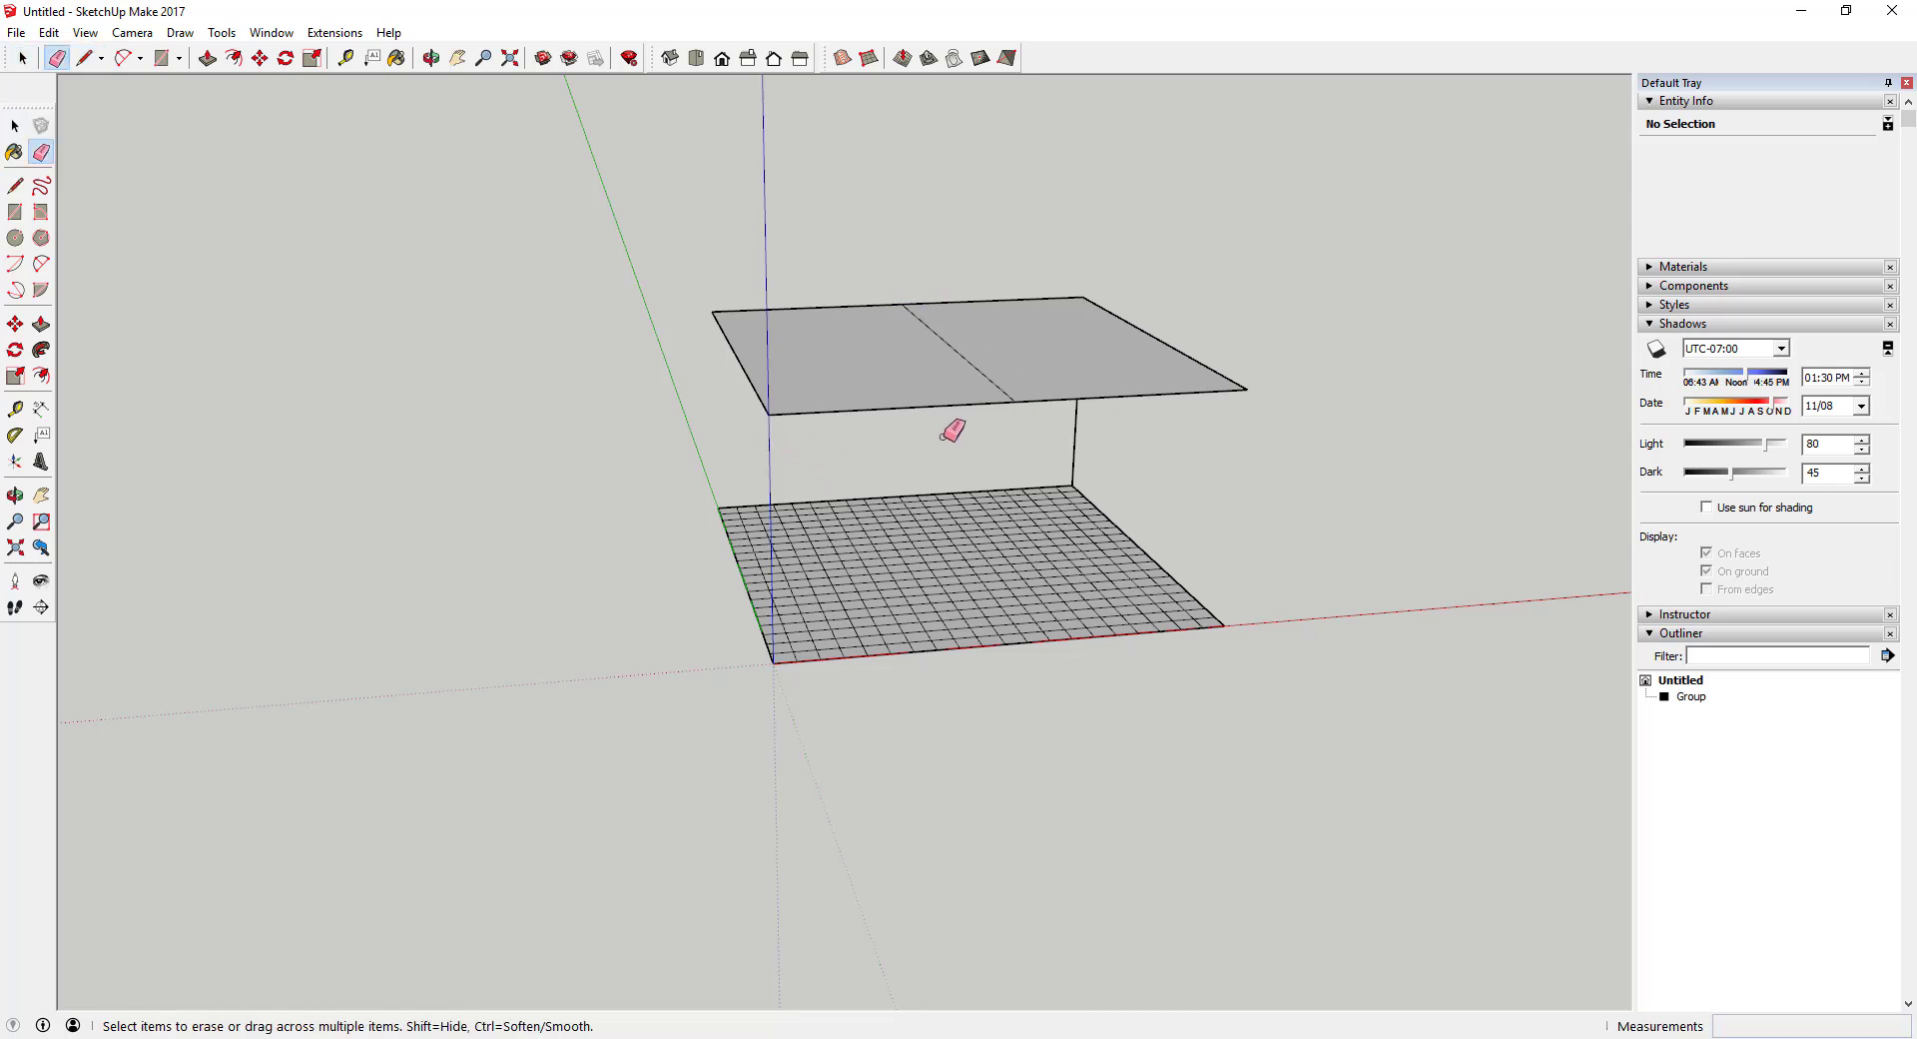
{"action": "left_click", "coordinate": [1072, 419]}
{"action": "mouse_move", "coordinate": [1135, 453]}
{"action": "middle_mouse_down"}
{"action": "mouse_move", "coordinate": [1076, 385]}
{"action": "mouse_move", "coordinate": [1065, 911]}
{"action": "middle_mouse_up"}
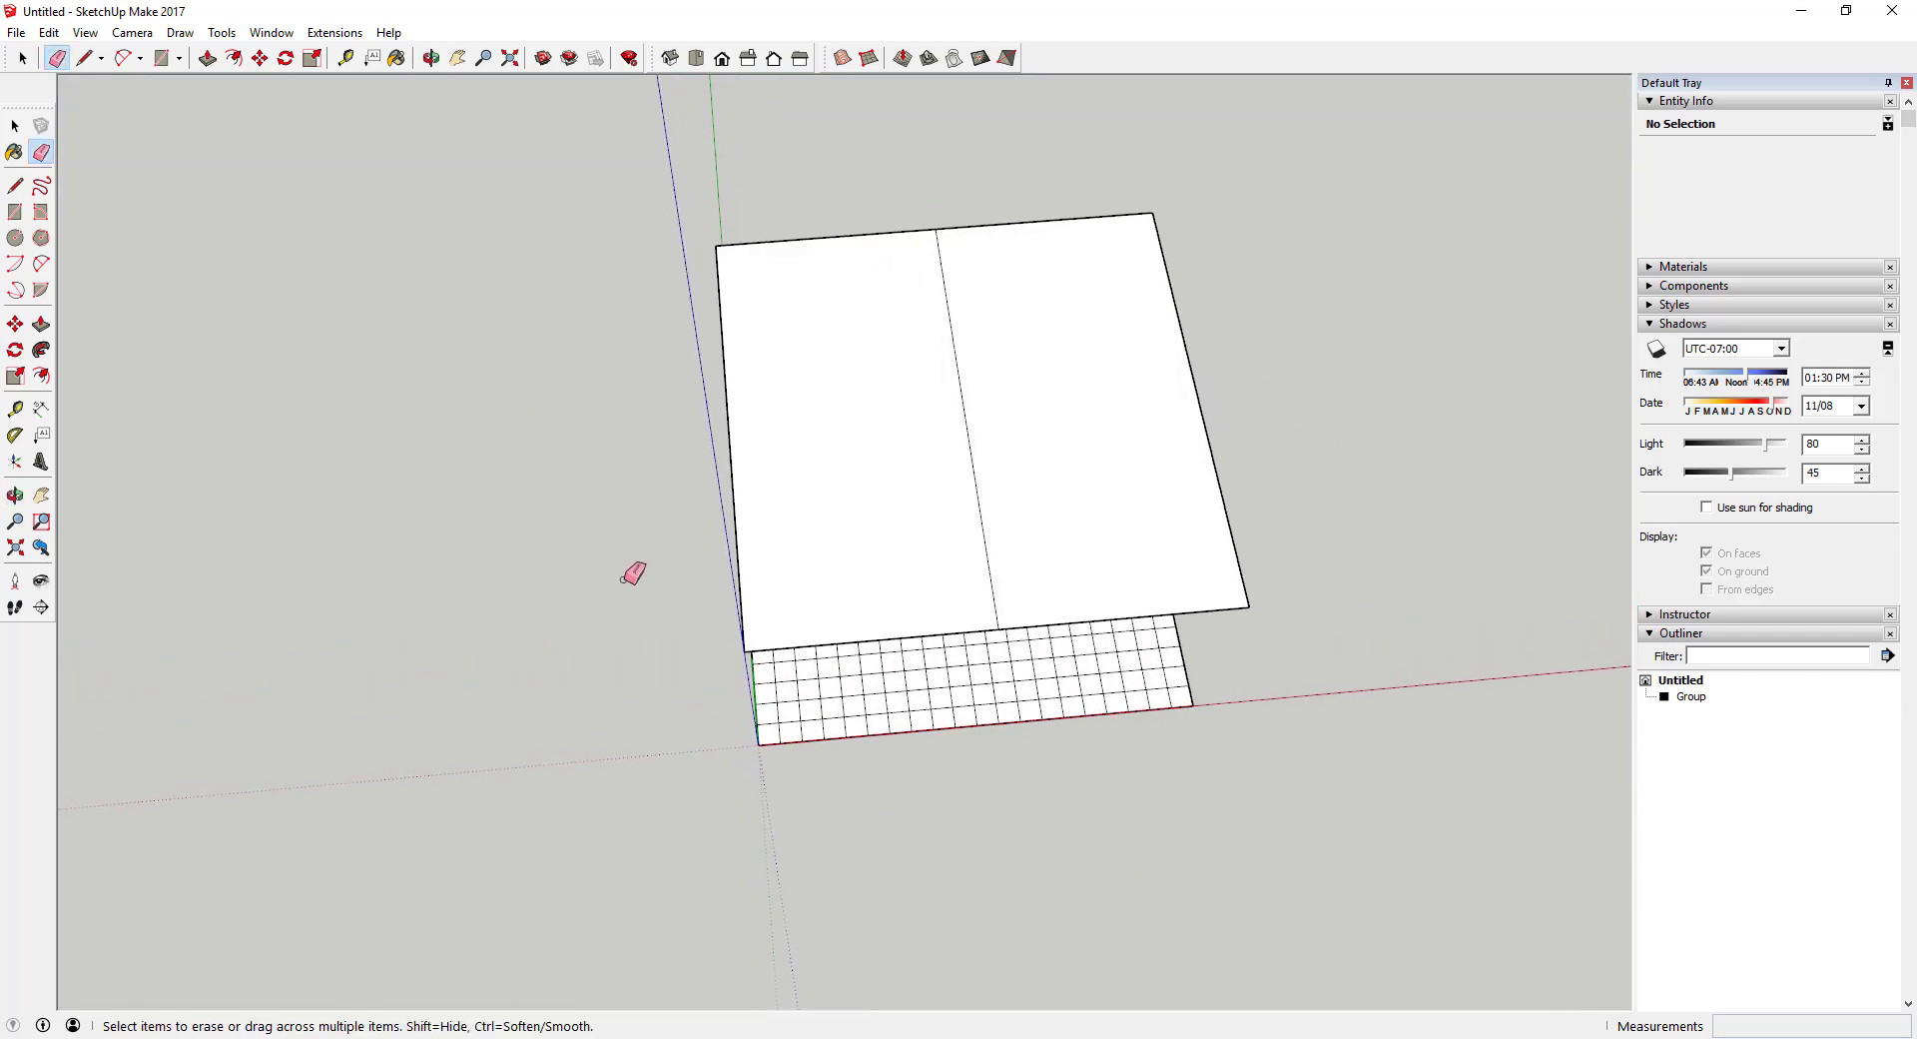
{"action": "mouse_move", "coordinate": [1275, 608]}
{"action": "left_mouse_down"}
{"action": "mouse_move", "coordinate": [1092, 201]}
{"action": "mouse_move", "coordinate": [920, 394]}
{"action": "left_mouse_up"}
- Draw a 2-point arc with a bulge of about 10" from the former split edge, near its far end, into the remaining face
{"action": "mouse_move", "coordinate": [920, 393]}
{"action": "middle_mouse_down"}
{"action": "mouse_move", "coordinate": [886, 386]}
{"action": "mouse_move", "coordinate": [893, 313]}
{"action": "middle_mouse_up"}
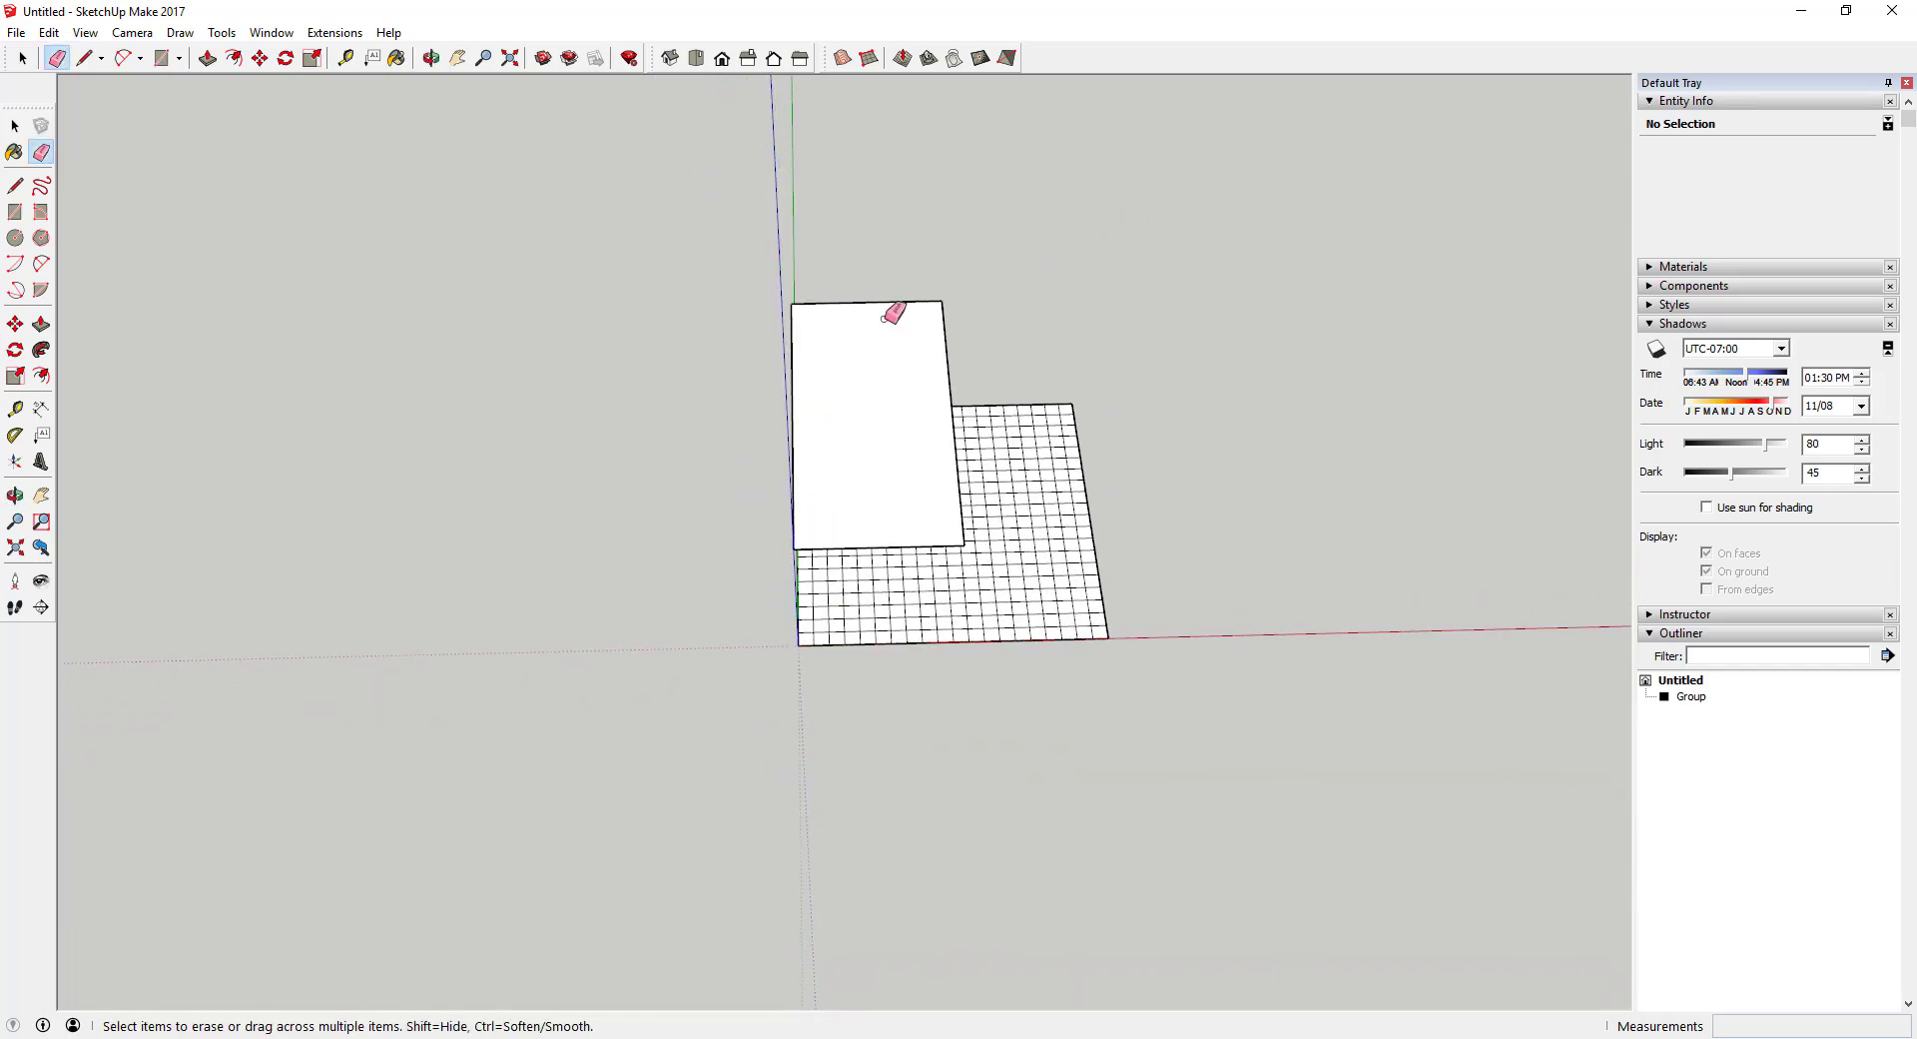
{"action": "scroll", "coordinate": [918, 325], "scroll_direction": "up", "scroll_amount": 5}
{"action": "key", "text": "space"}
{"action": "key", "text": "shift+p"}
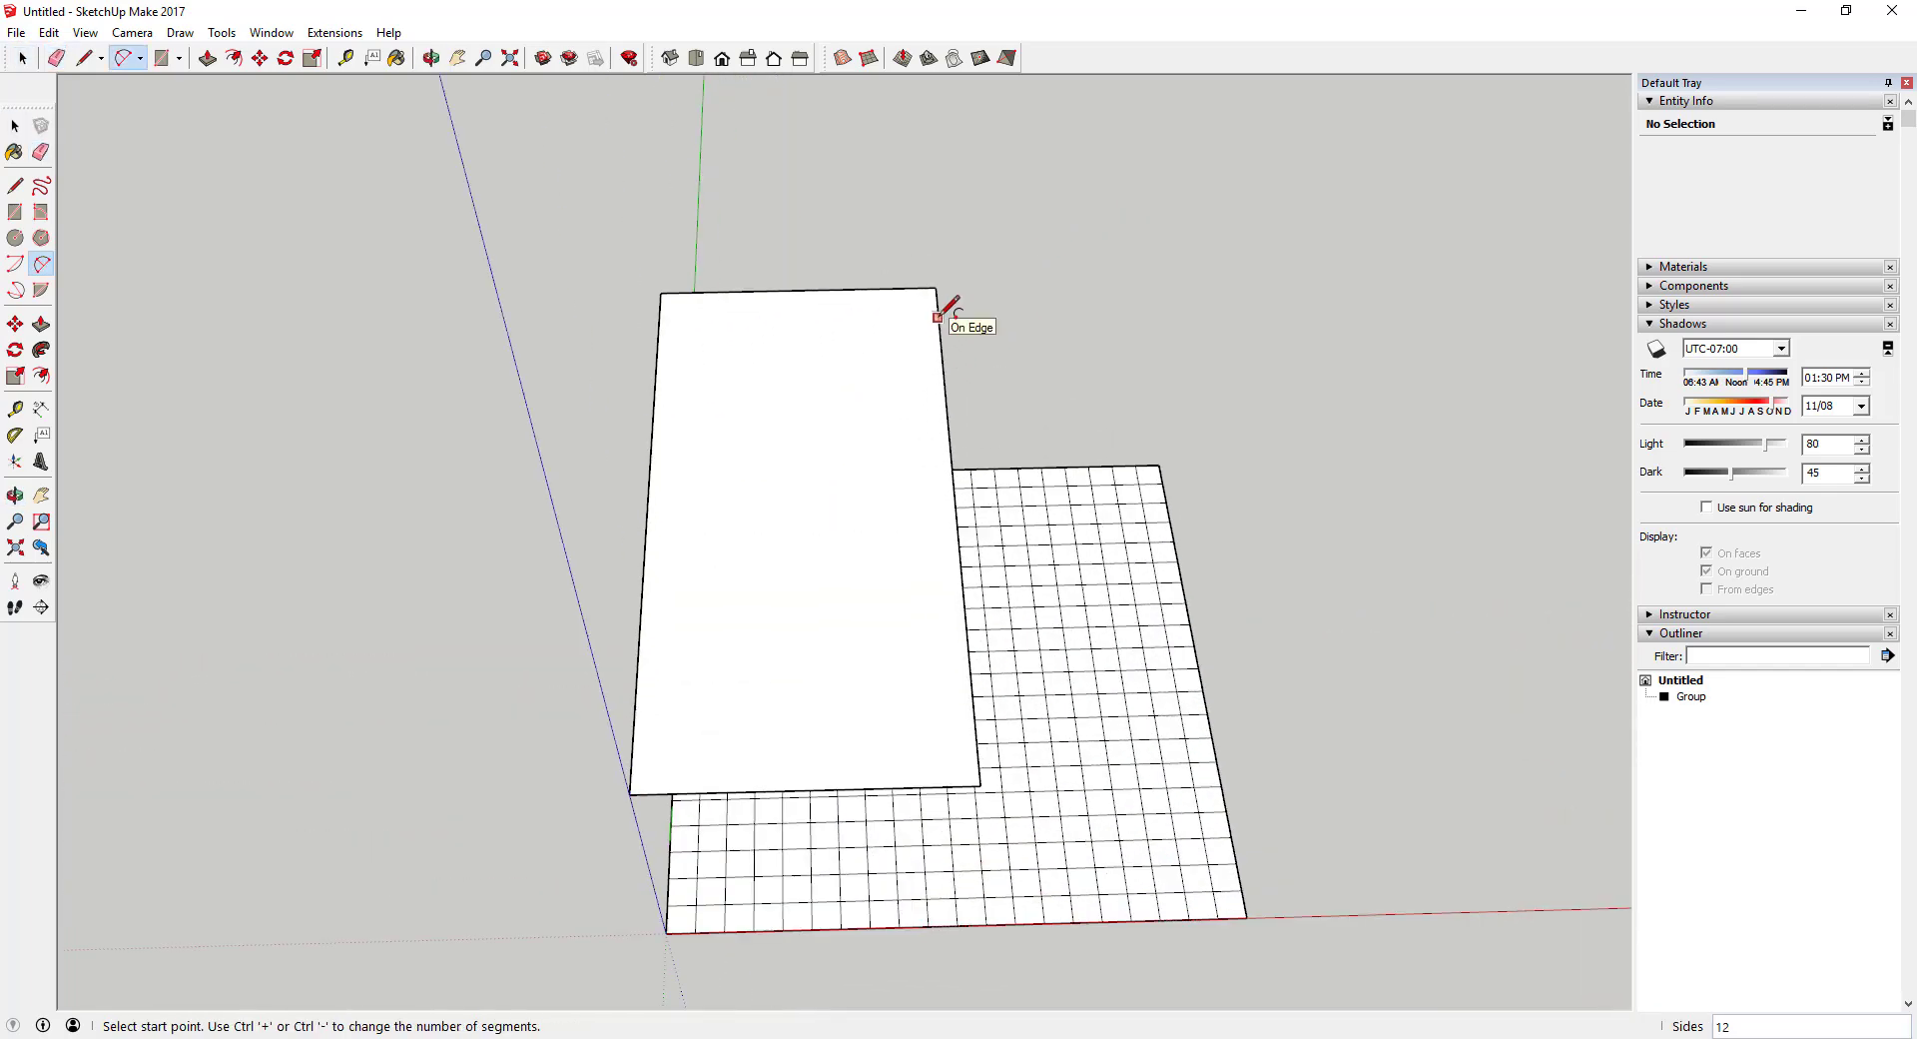
{"action": "left_click", "coordinate": [938, 318]}
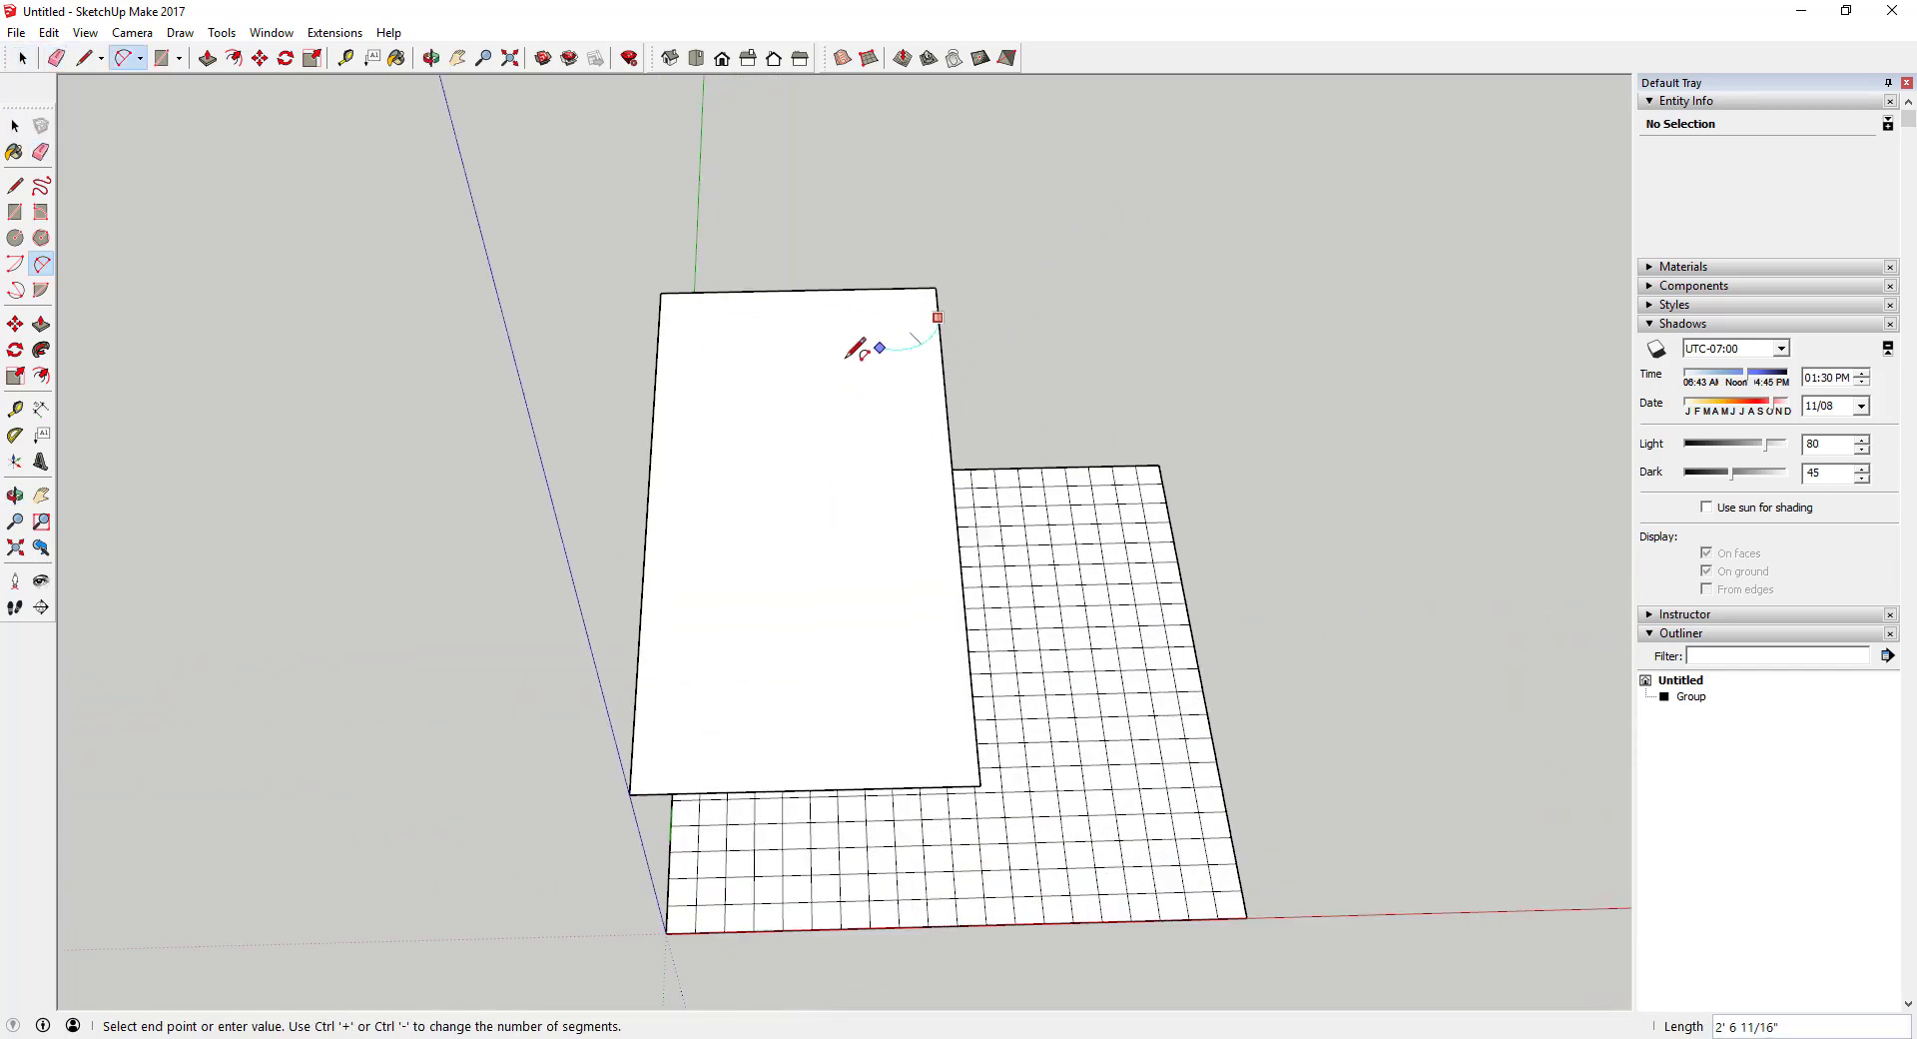
{"action": "left_click", "coordinate": [792, 409]}
{"action": "left_click", "coordinate": [807, 409]}
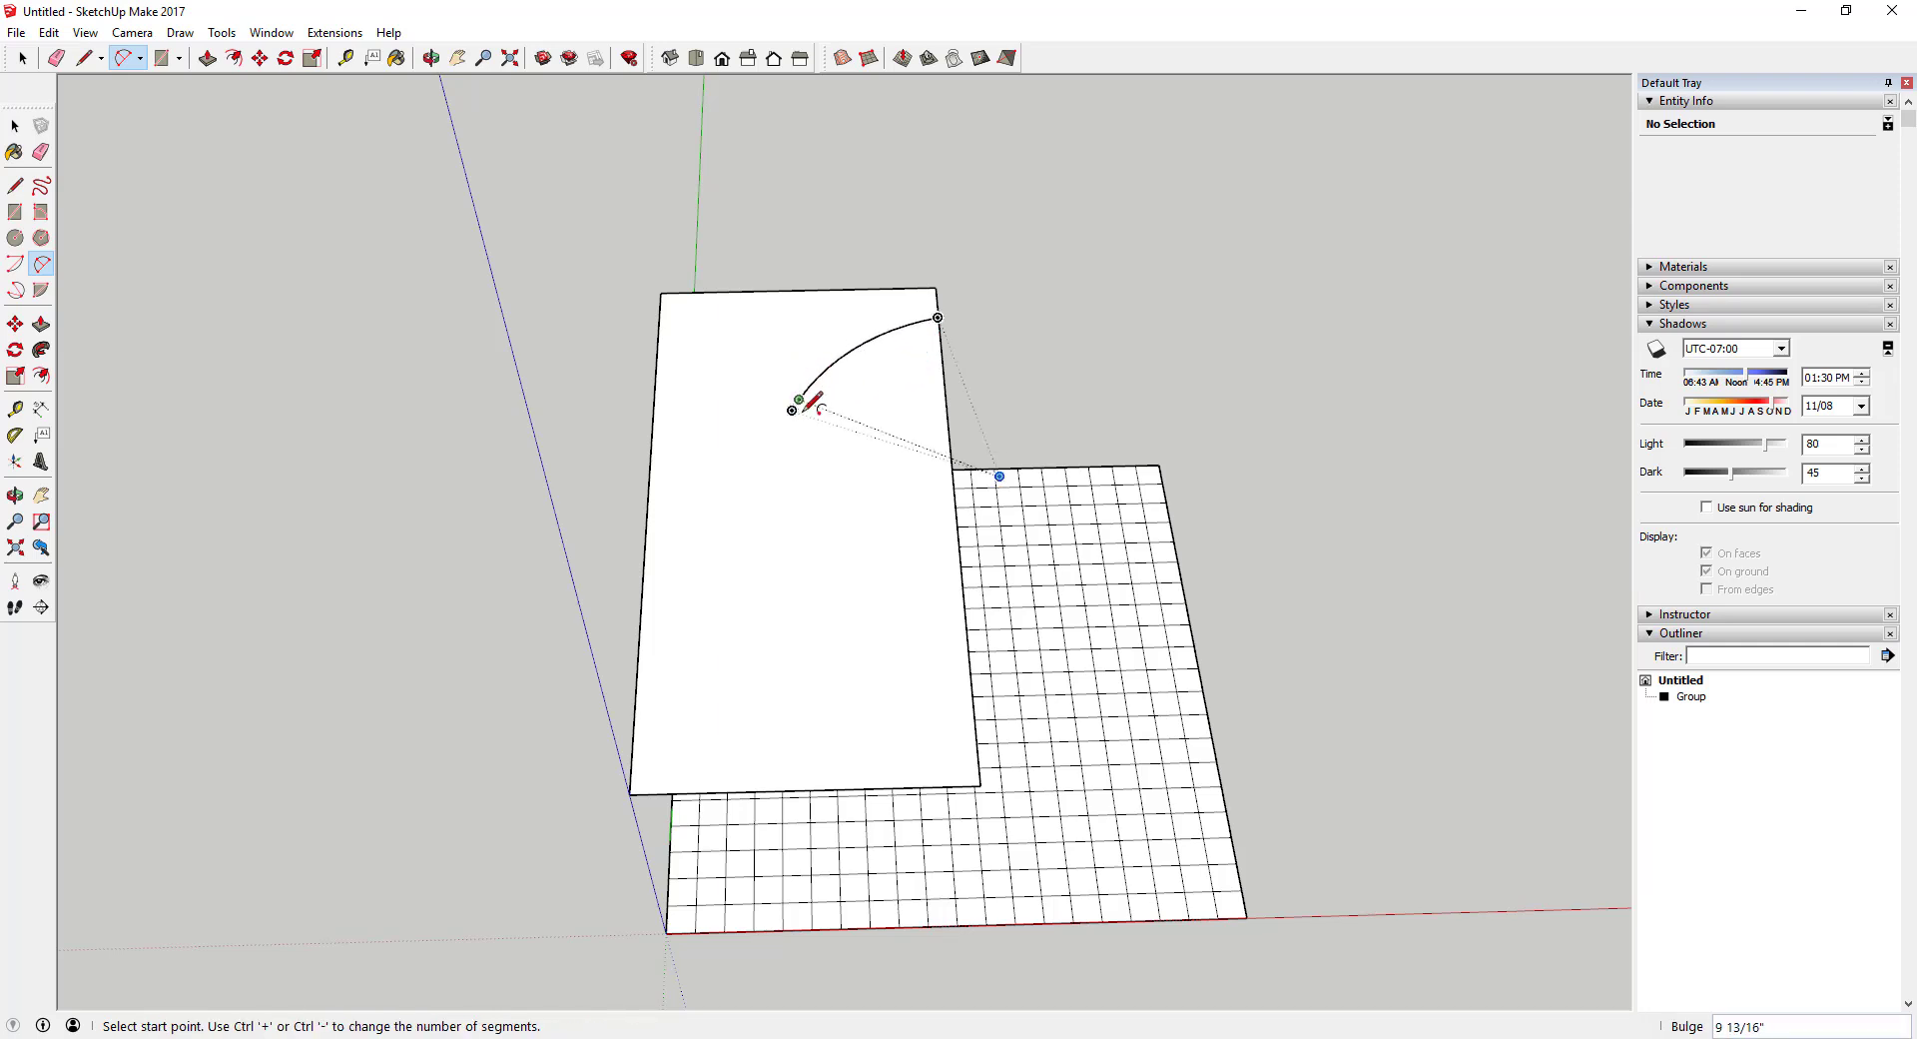
- Continue the curve with two tangent arcs, one bulging toward the blue axis and one bulging away from it
{"action": "left_click", "coordinate": [793, 409]}
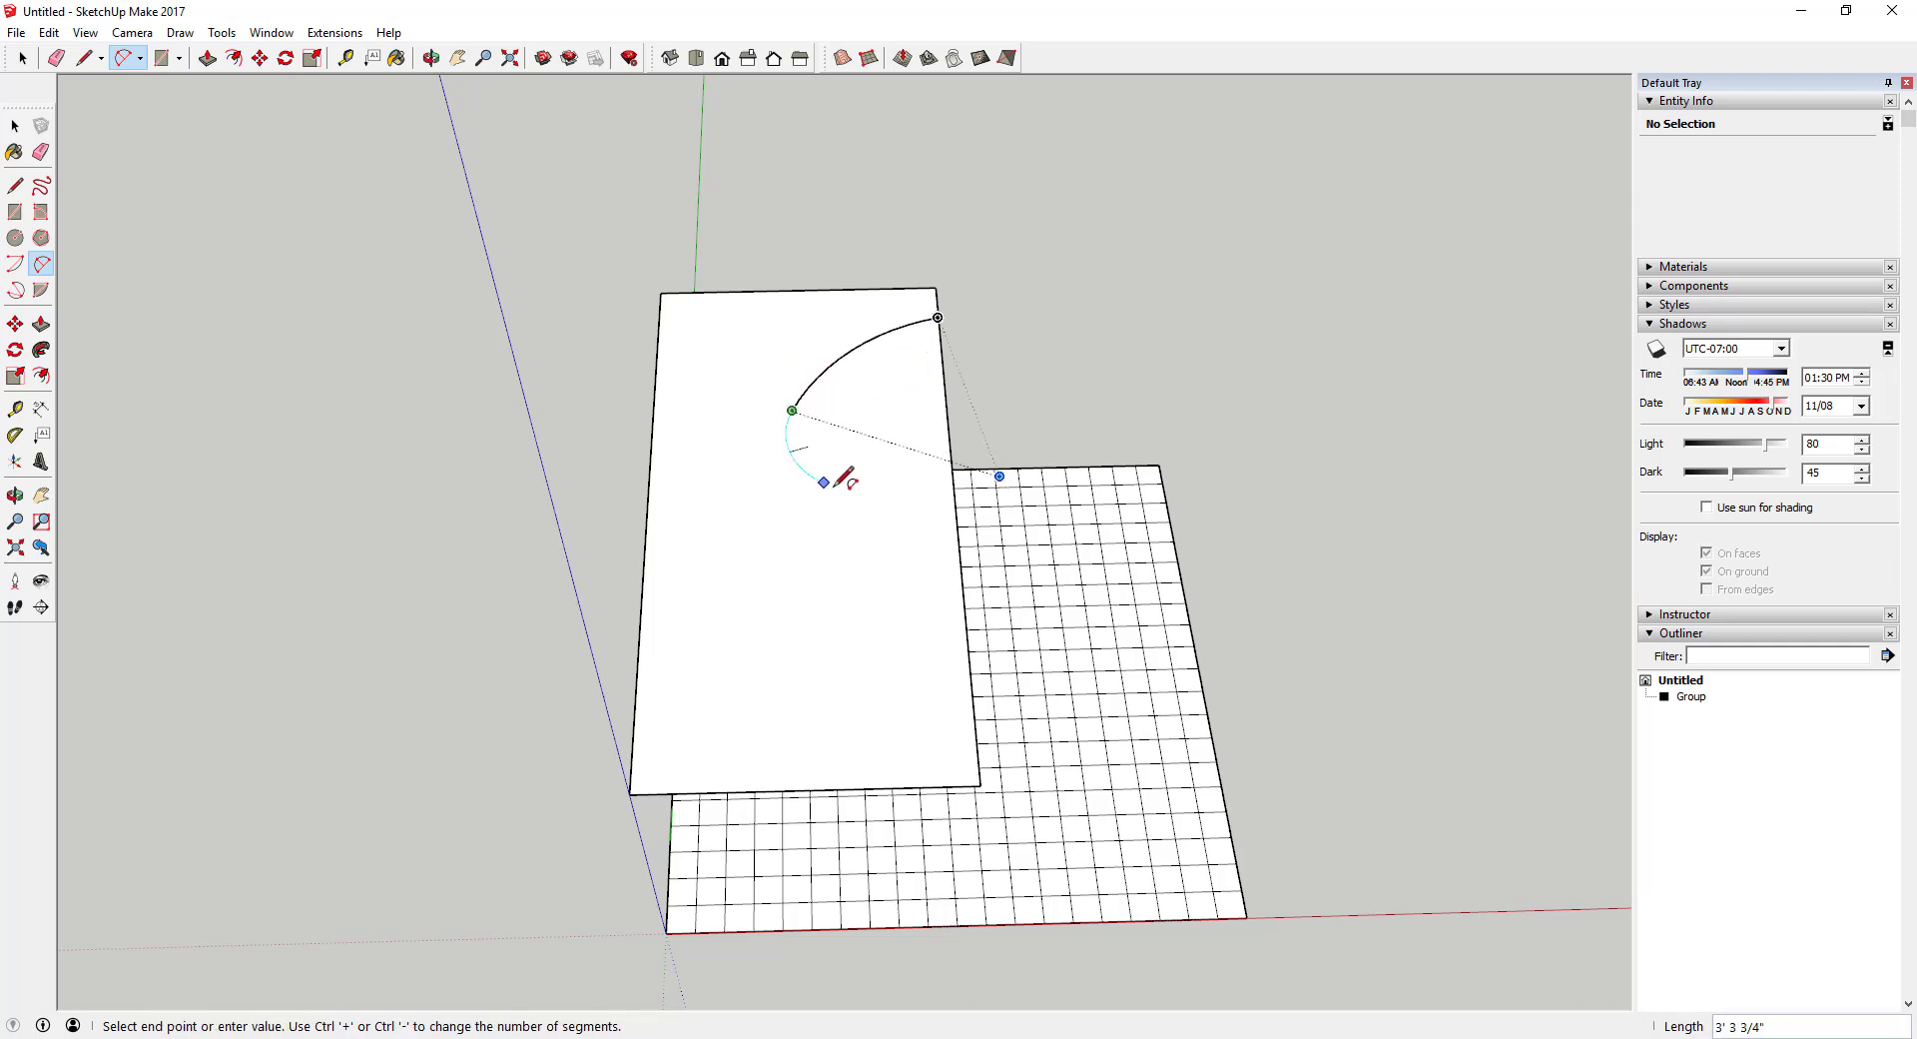
{"action": "left_click", "coordinate": [848, 550]}
{"action": "left_click", "coordinate": [859, 548]}
{"action": "left_click", "coordinate": [848, 551]}
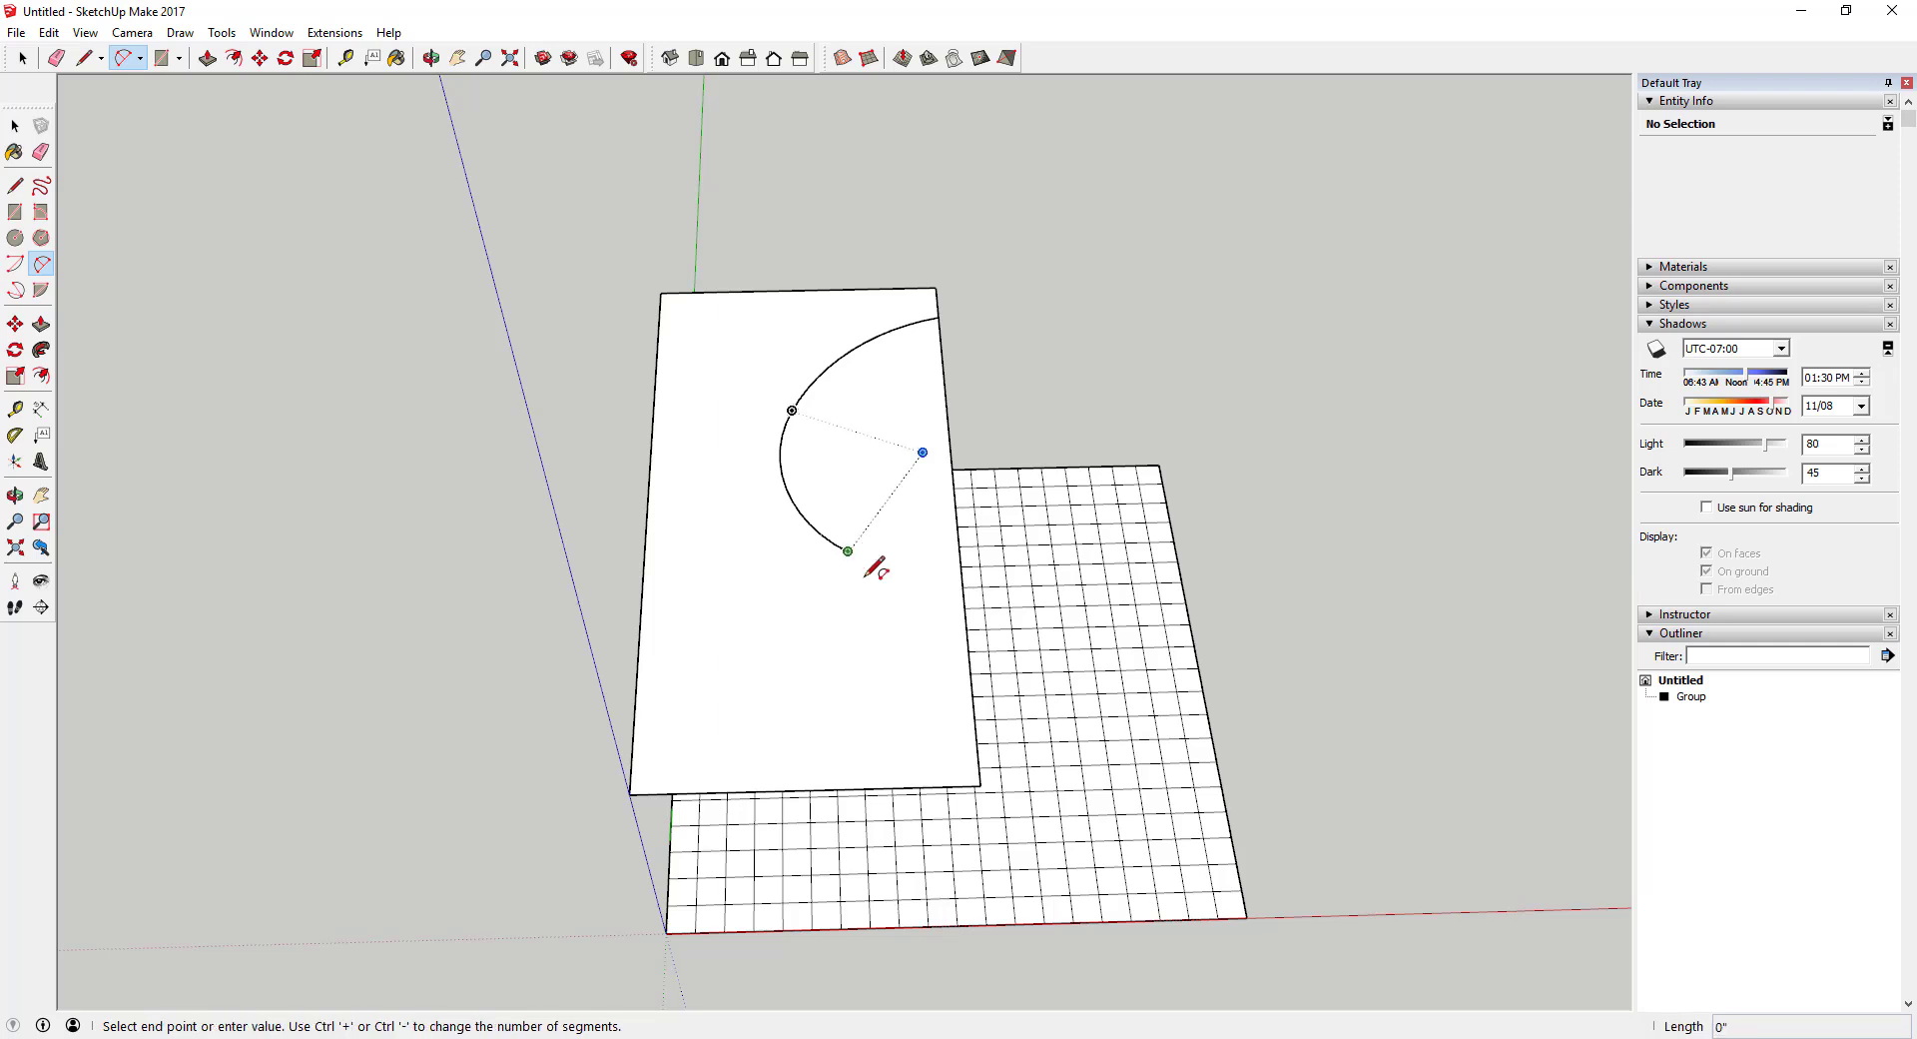
{"action": "double_click", "coordinate": [852, 664]}
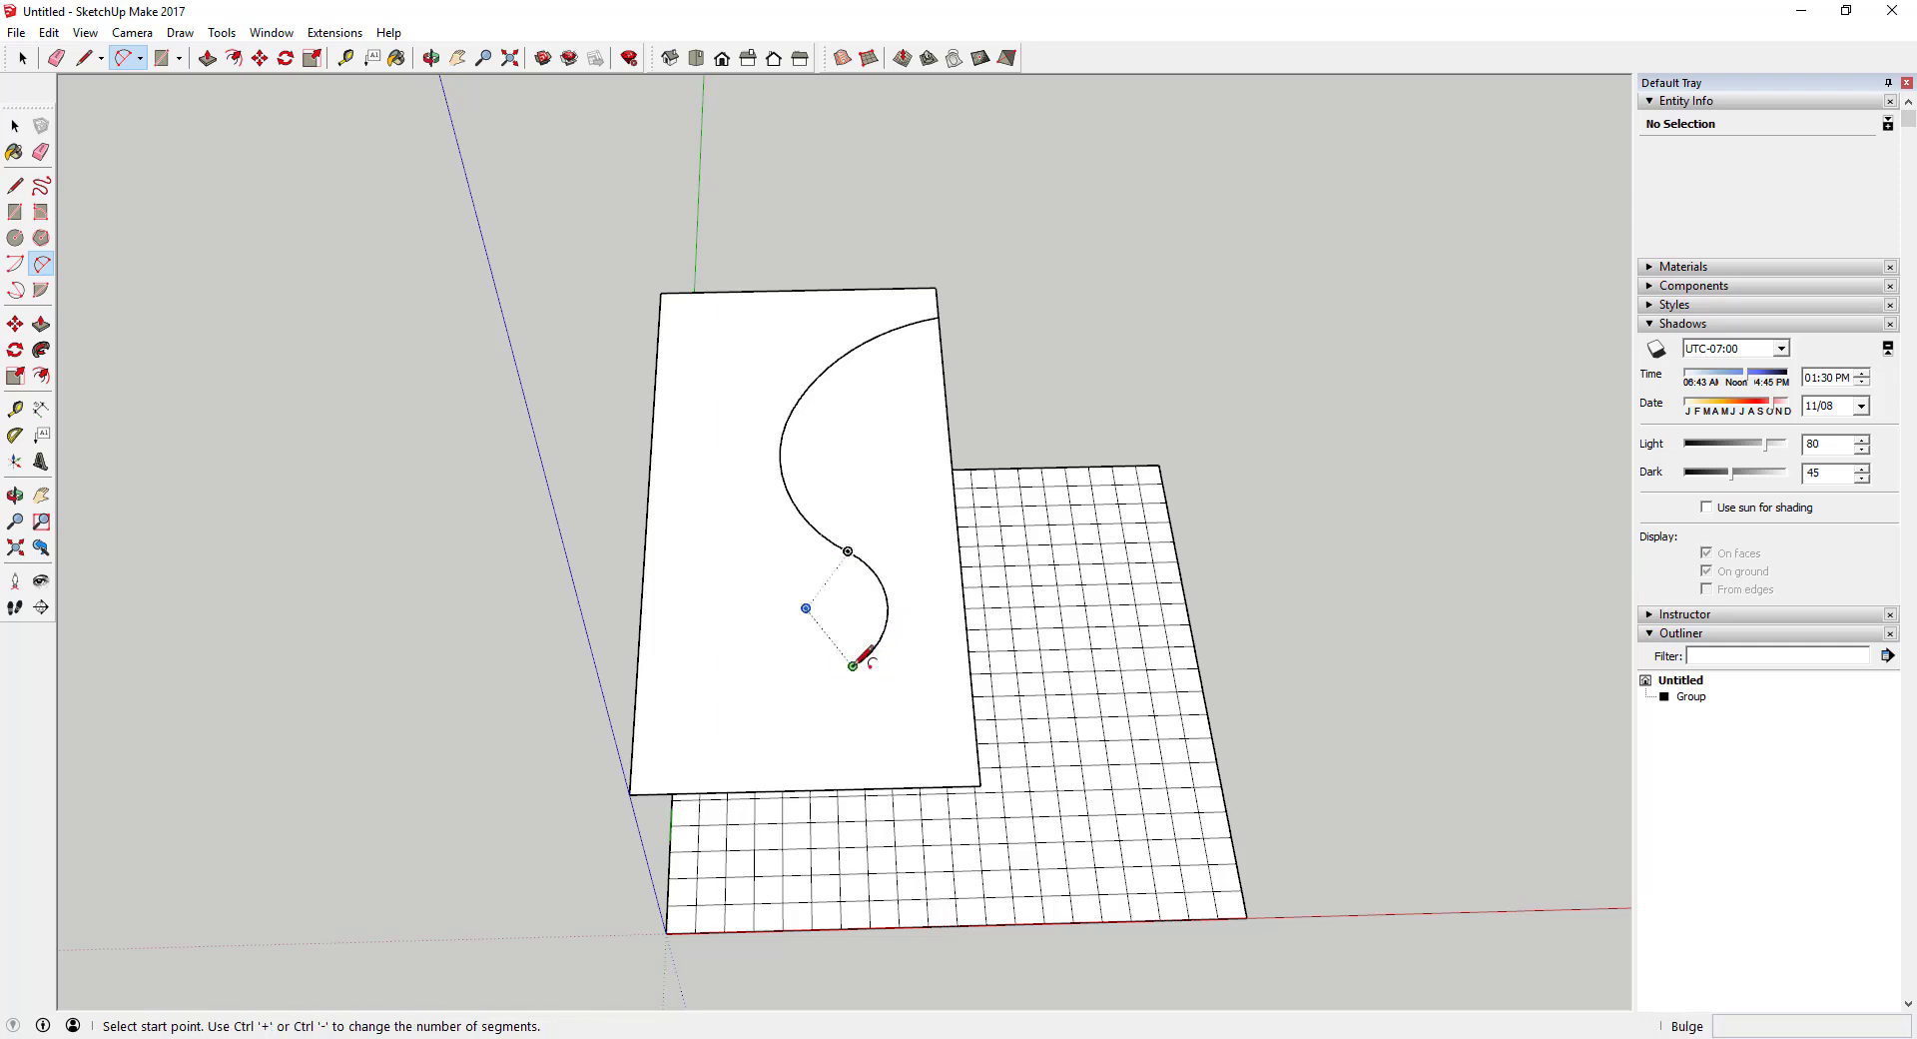
{"action": "left_click", "coordinate": [854, 664]}
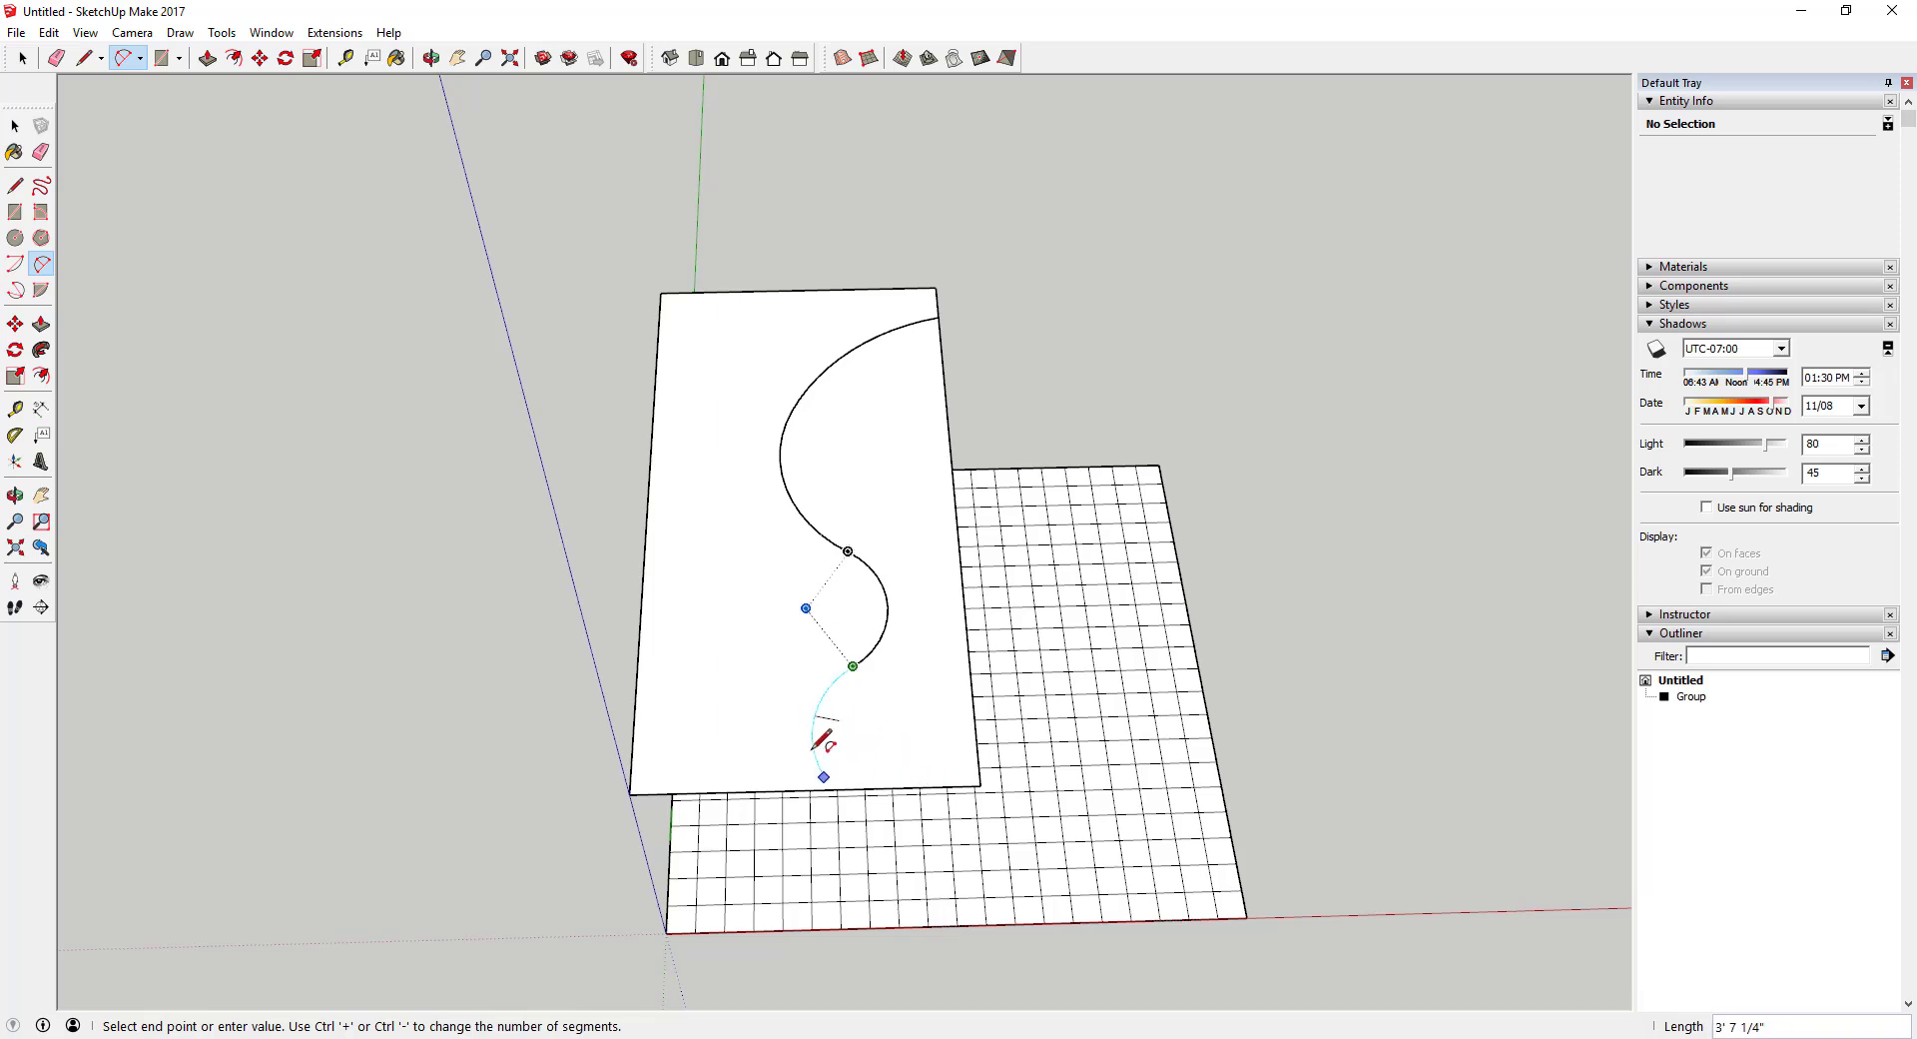
{"action": "left_click", "coordinate": [815, 719]}
{"action": "key", "text": "Escape"}
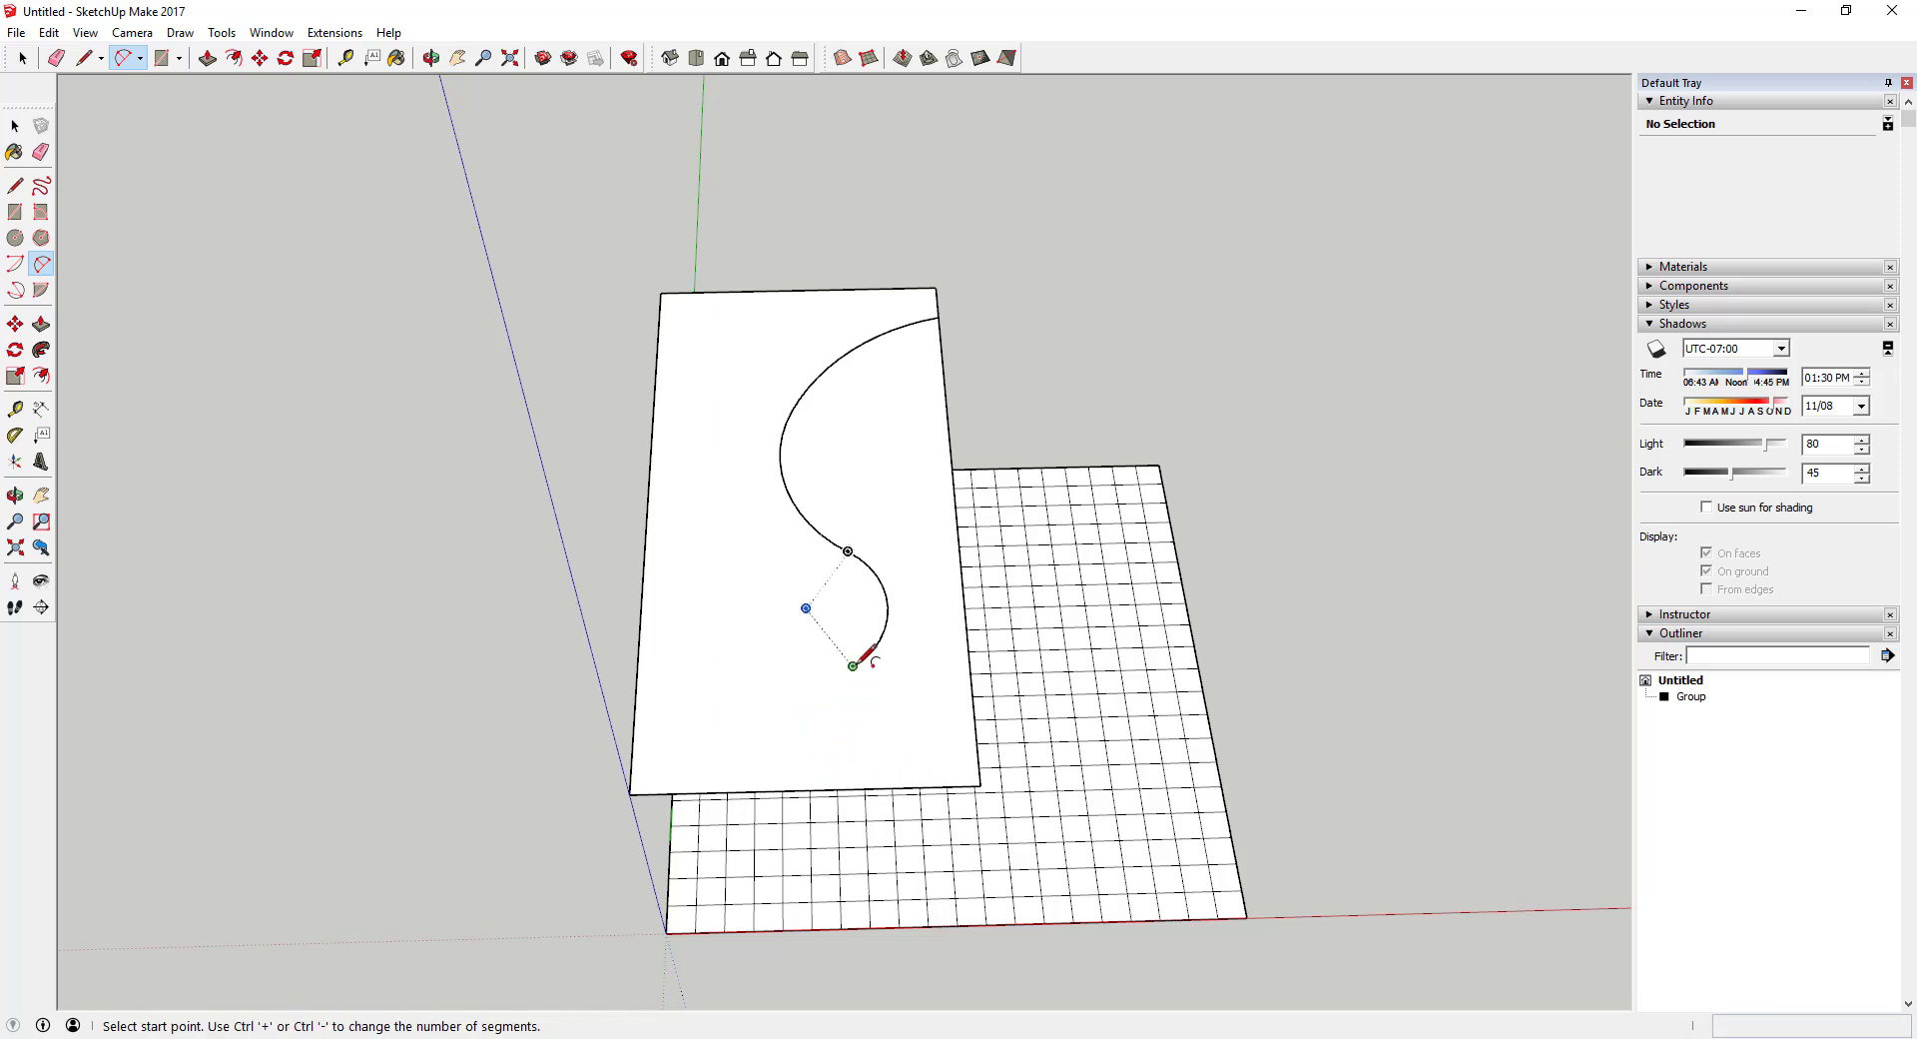
- Add a short tangent arc, and close the outline to the face's near corner with an arc about 4' 9" long and 6" bulge
{"action": "left_click", "coordinate": [854, 665]}
{"action": "double_click", "coordinate": [826, 728]}
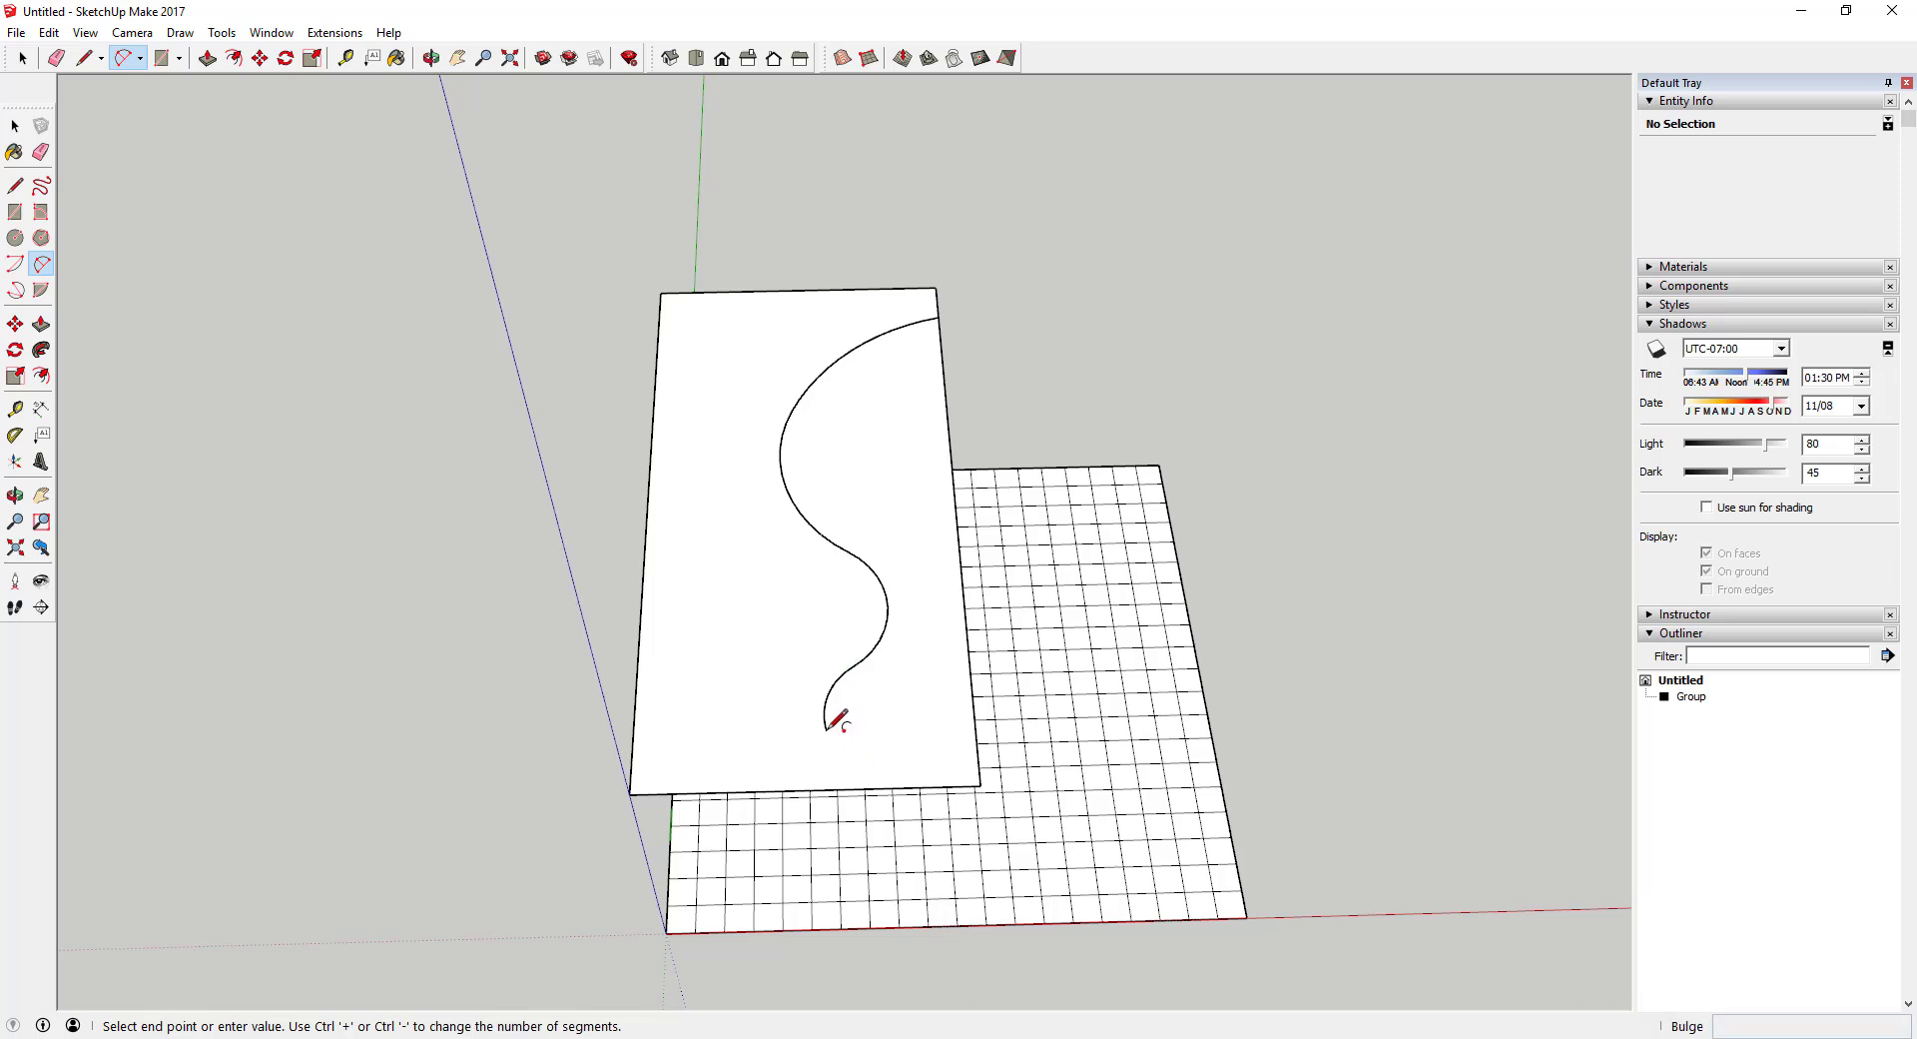
{"action": "left_click", "coordinate": [826, 729]}
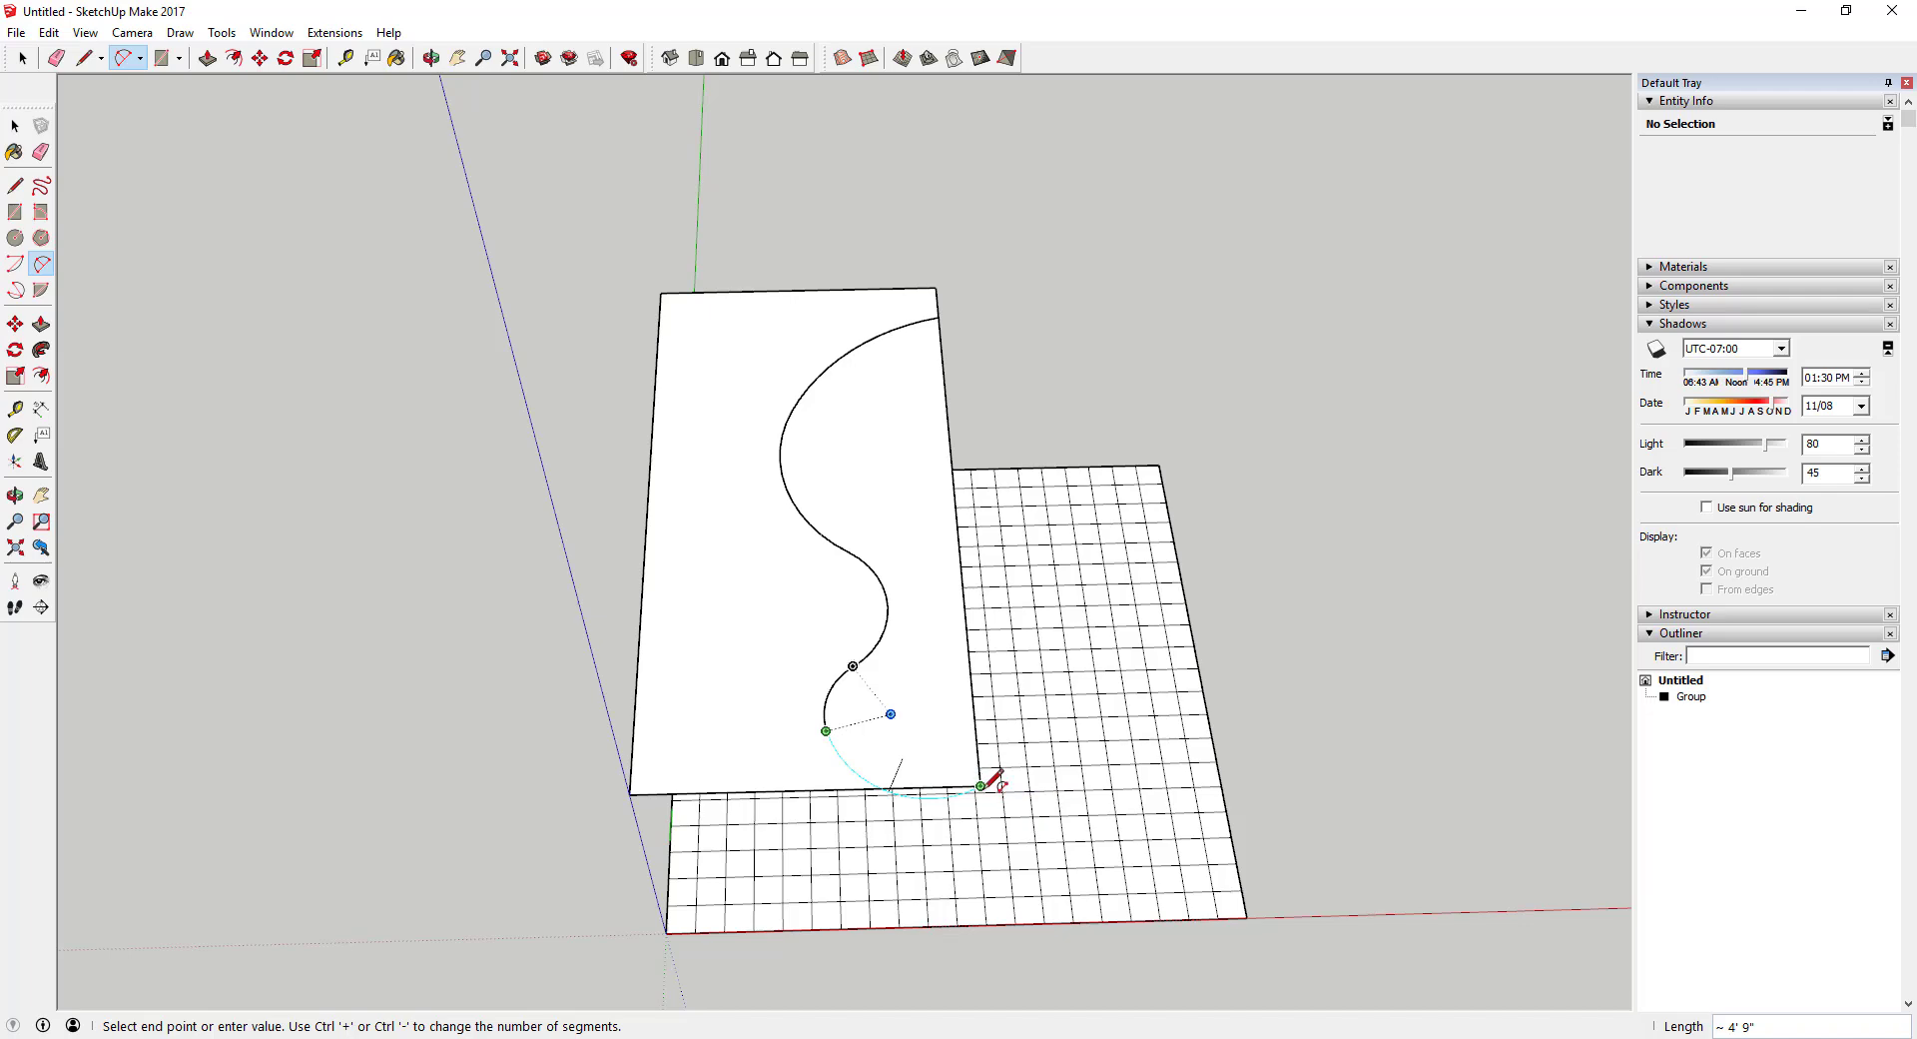
{"action": "left_click", "coordinate": [981, 785]}
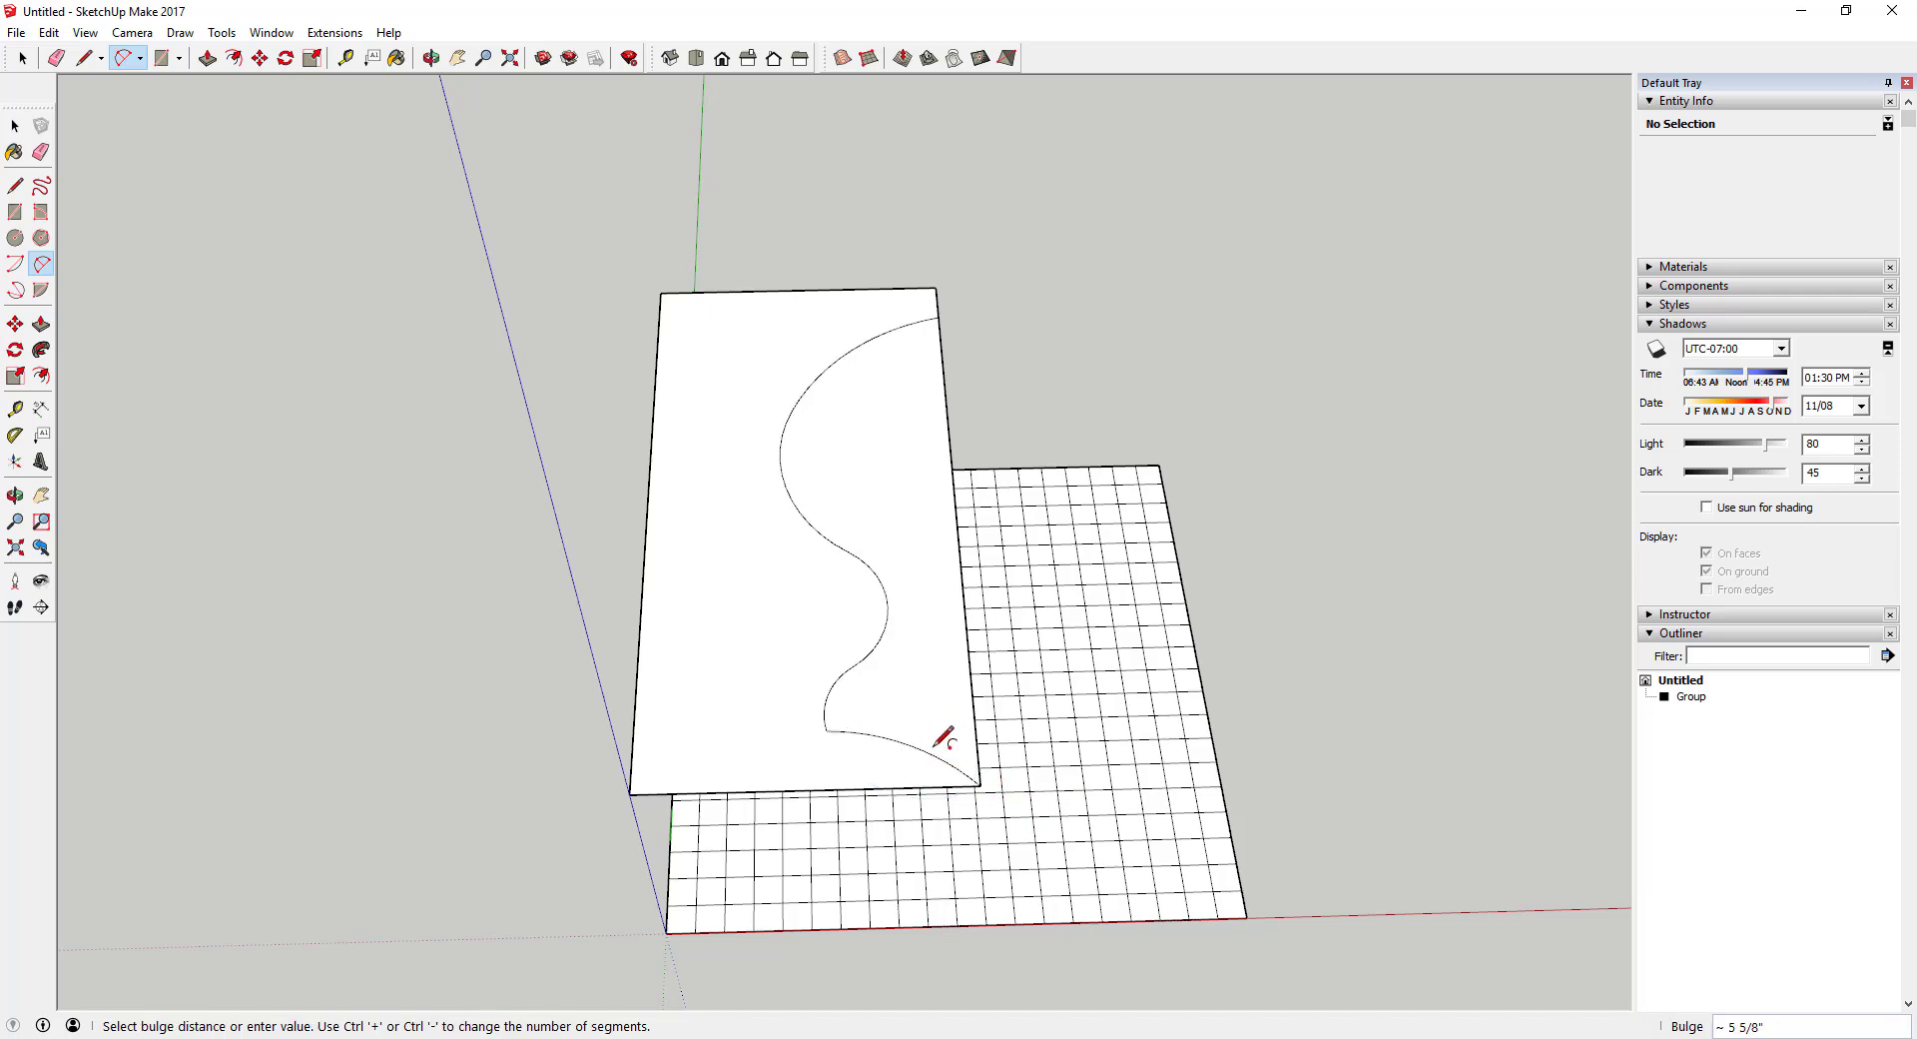
{"action": "left_click", "coordinate": [943, 737]}
{"action": "key", "text": "space"}
- Erase the rectangle's outer edges and the leftover edge stub so only the curved face remains above the grid
{"action": "scroll", "coordinate": [835, 556], "scroll_direction": "down", "scroll_amount": 3}
{"action": "key", "text": "e"}
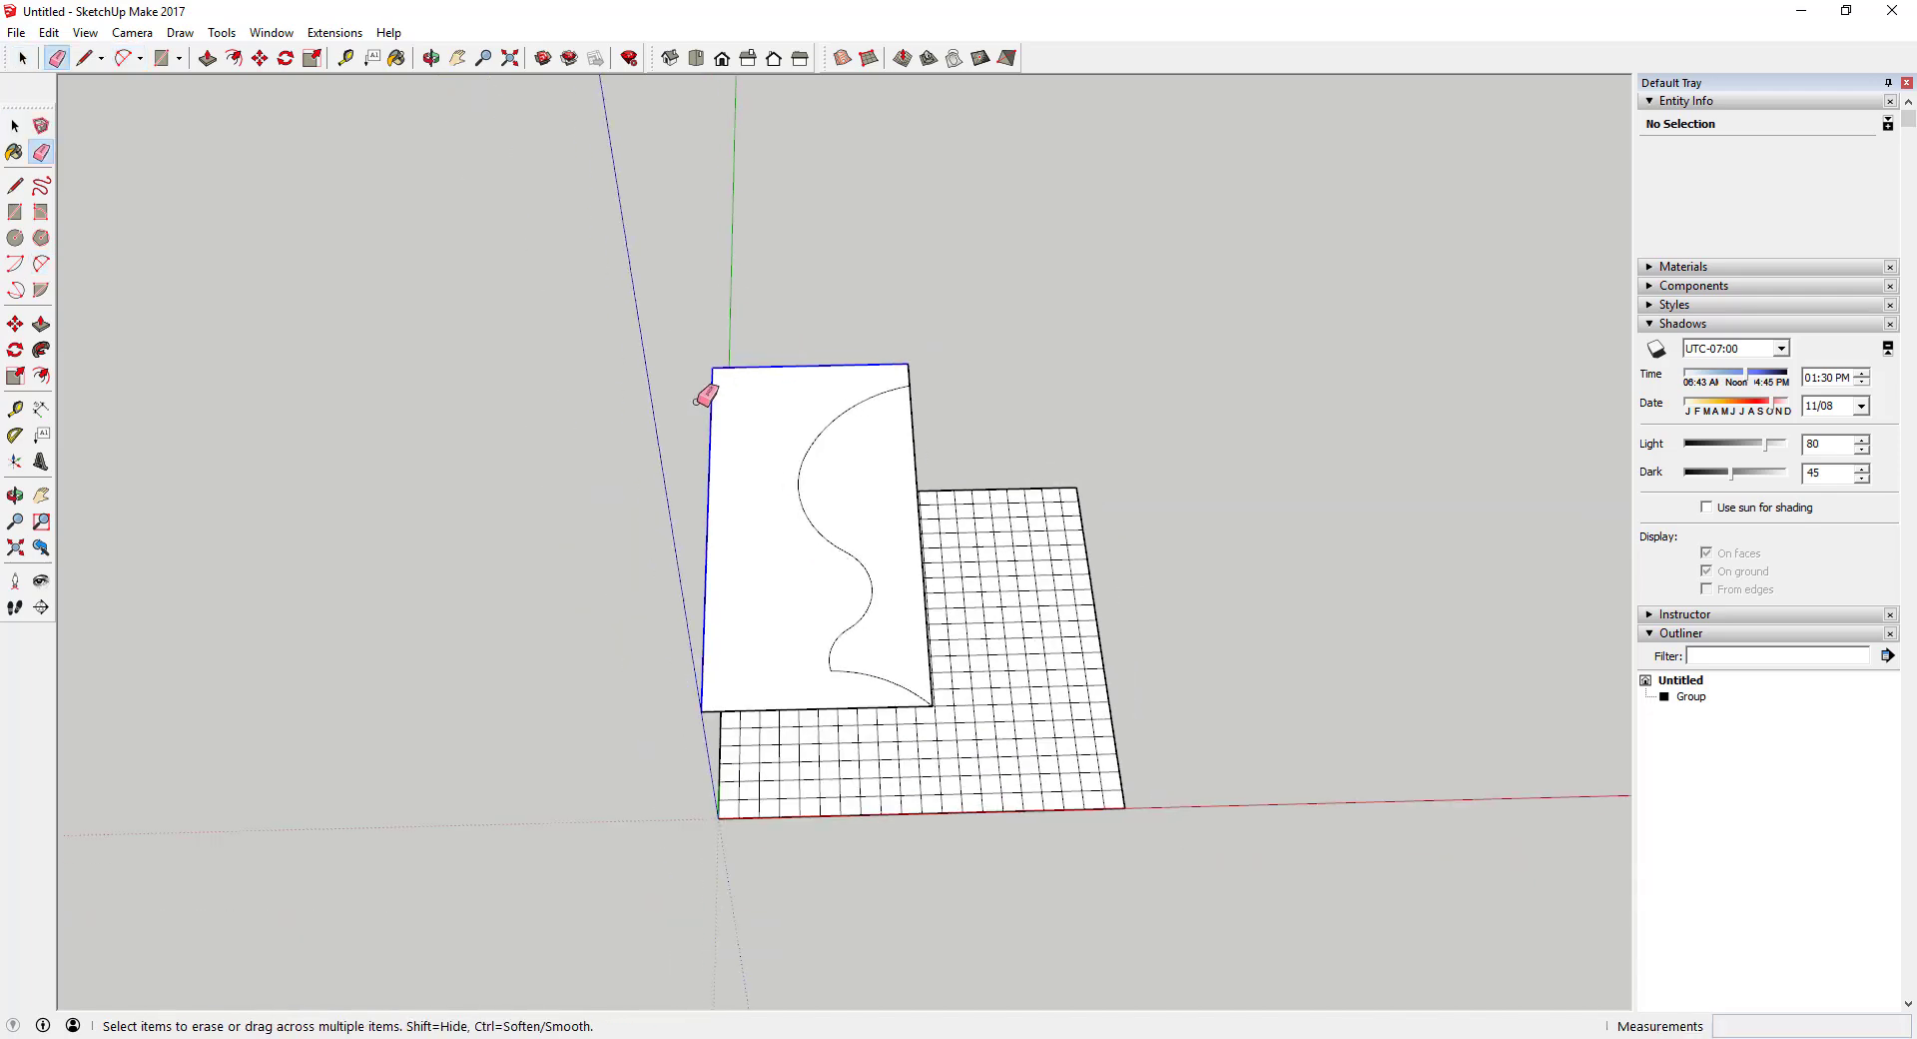
{"action": "left_click_drag", "start_coordinate": [698, 400], "coordinate": [742, 695]}
{"action": "left_click", "coordinate": [707, 709]}
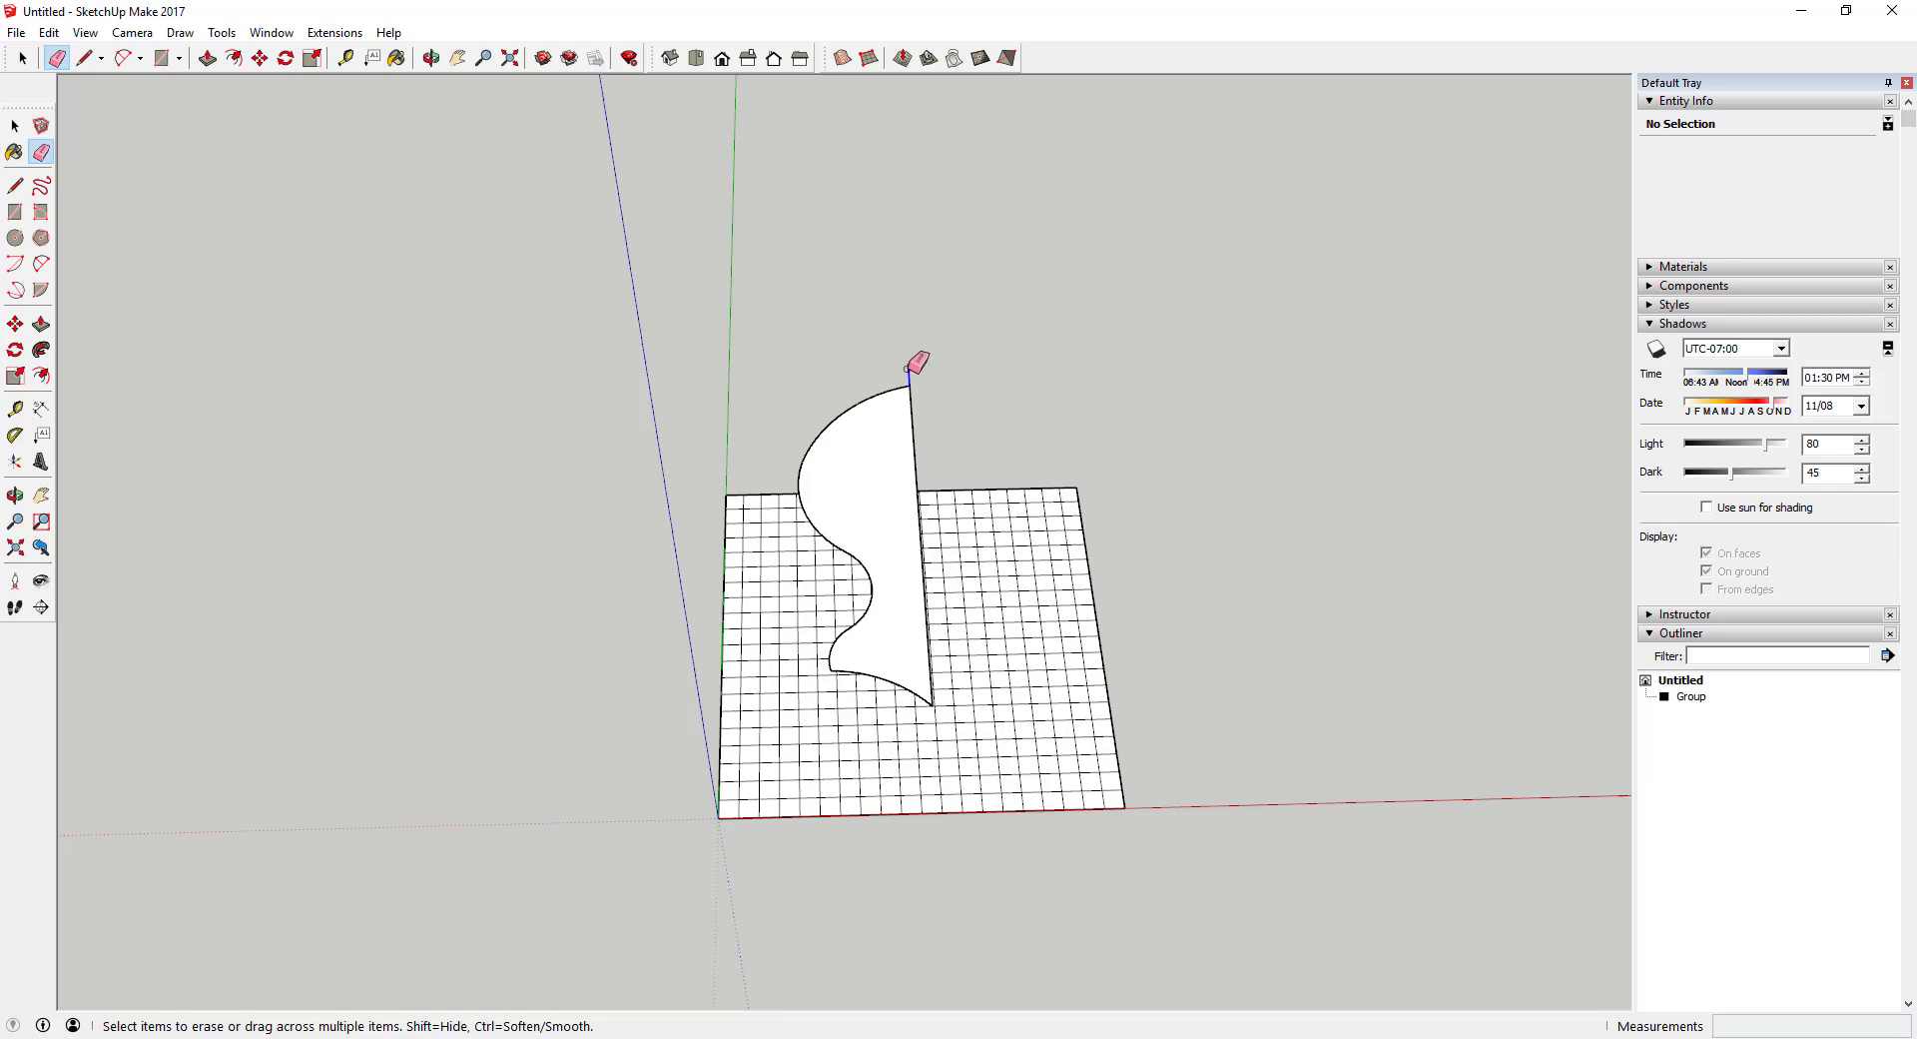
{"action": "scroll", "coordinate": [984, 547], "scroll_direction": "up", "scroll_amount": 2}
{"action": "scroll", "coordinate": [736, 411], "scroll_direction": "up", "scroll_amount": 3}
{"action": "key", "text": "space"}
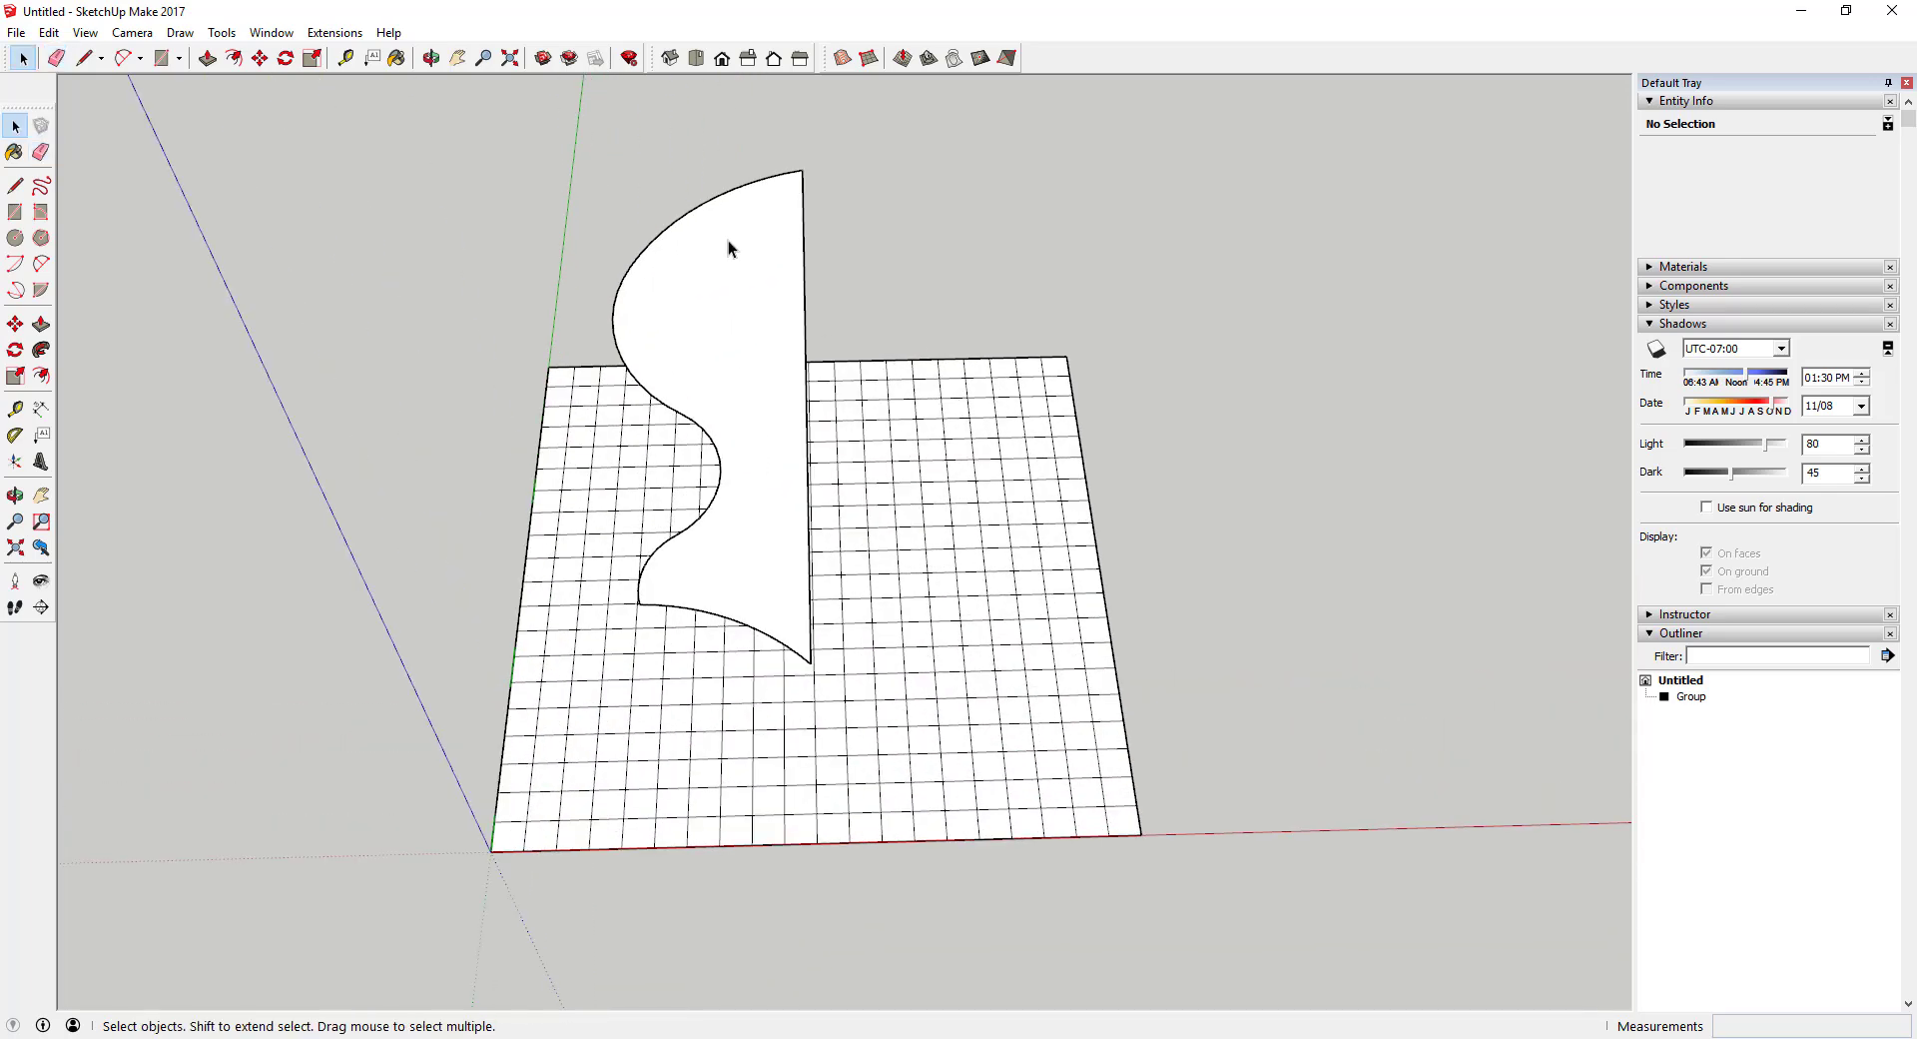
- Copy the curved face to a spot beside the grid, about 17' 1 5/8" away from the original
{"action": "left_click", "coordinate": [728, 248]}
{"action": "scroll", "coordinate": [758, 368], "scroll_direction": "down", "scroll_amount": 2}
{"action": "scroll", "coordinate": [704, 489], "scroll_direction": "up", "scroll_amount": 4}
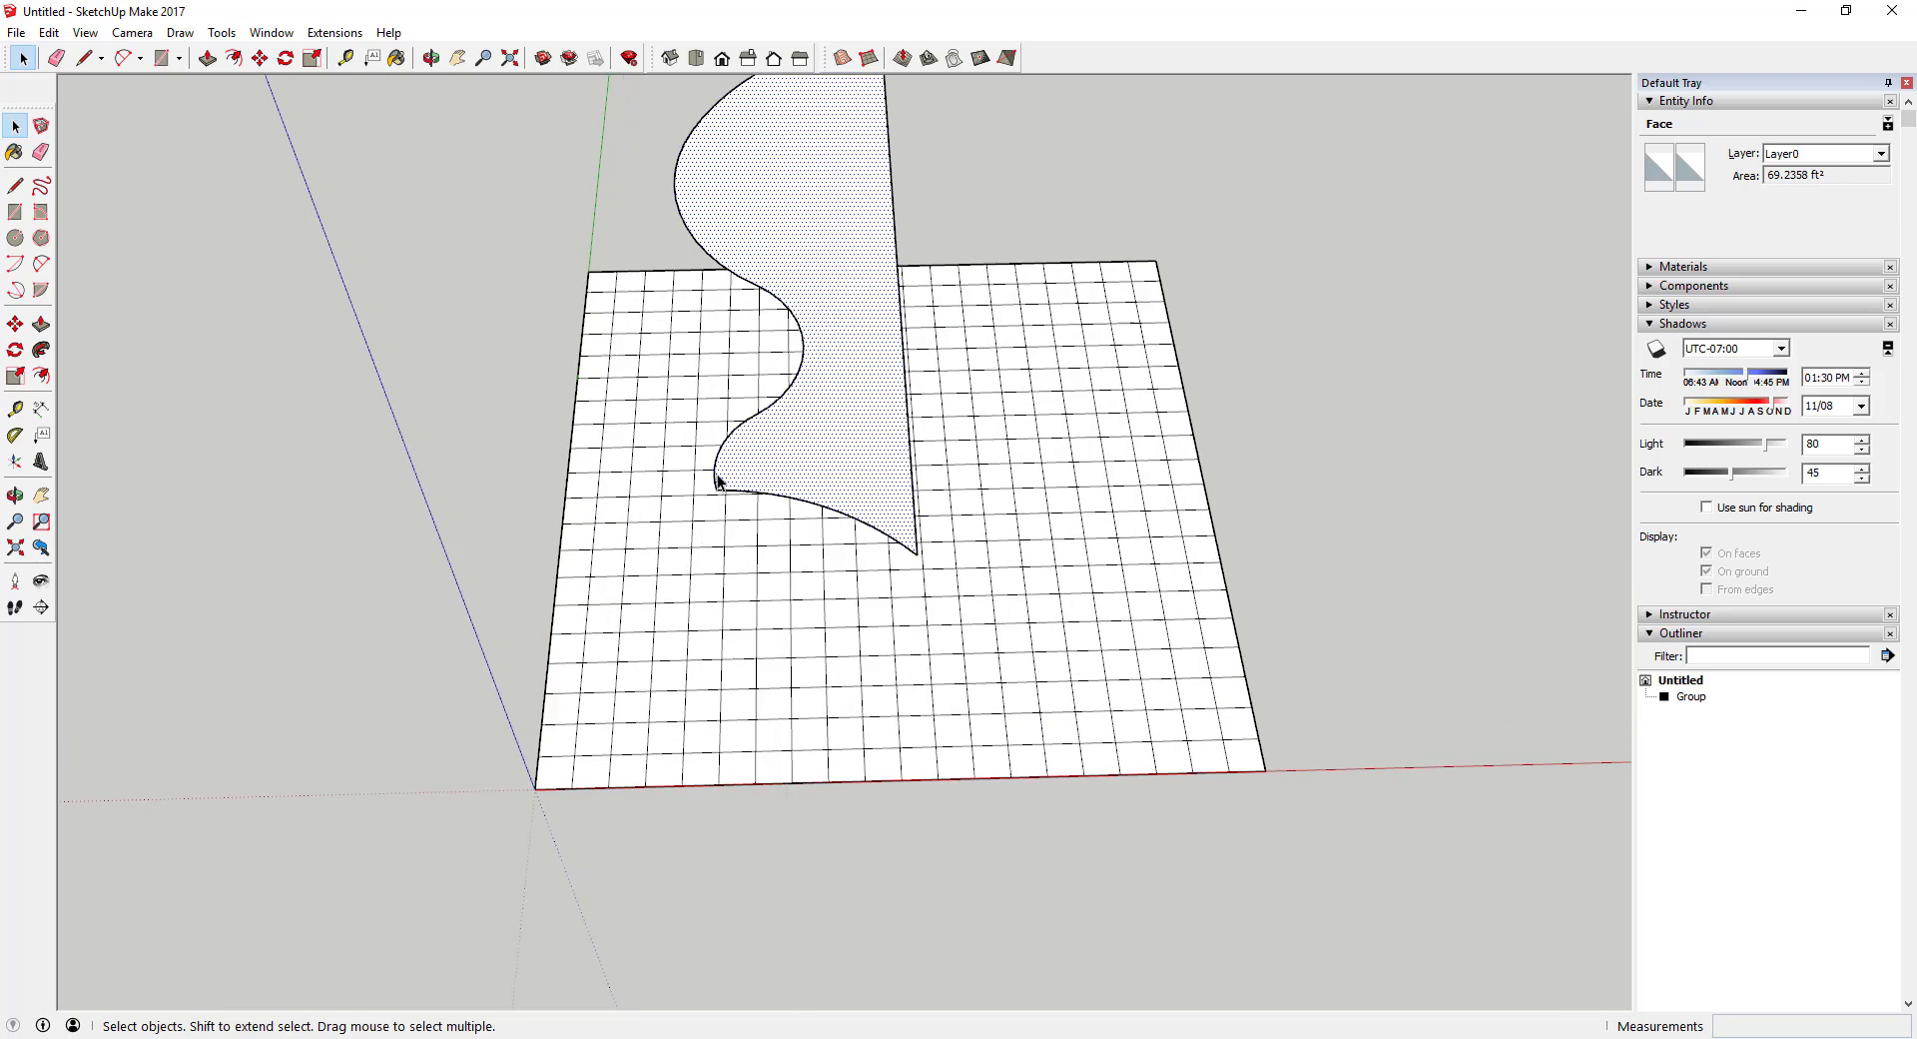
{"action": "key", "text": "m"}
{"action": "scroll", "coordinate": [717, 484], "scroll_direction": "down", "scroll_amount": 1}
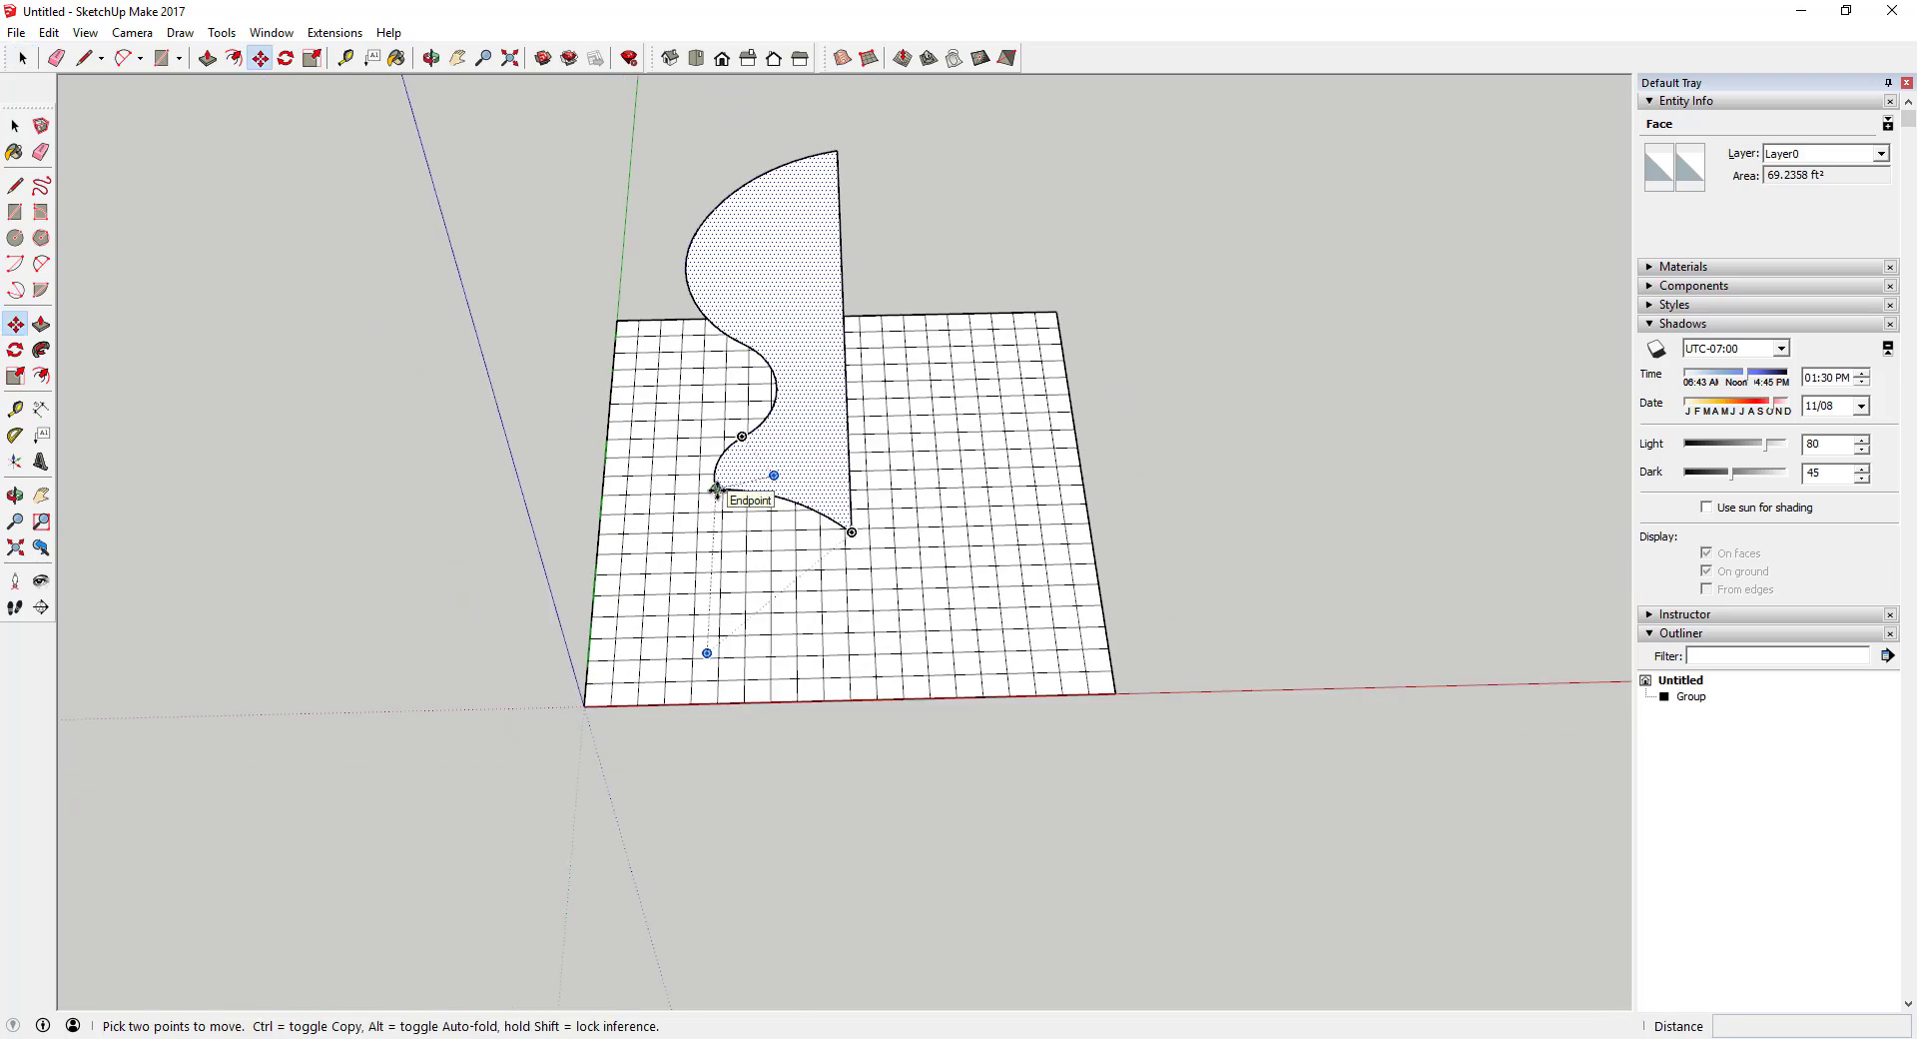
{"action": "left_click", "coordinate": [717, 489]}
{"action": "key", "text": "ctrl"}
{"action": "left_click", "coordinate": [1243, 480]}
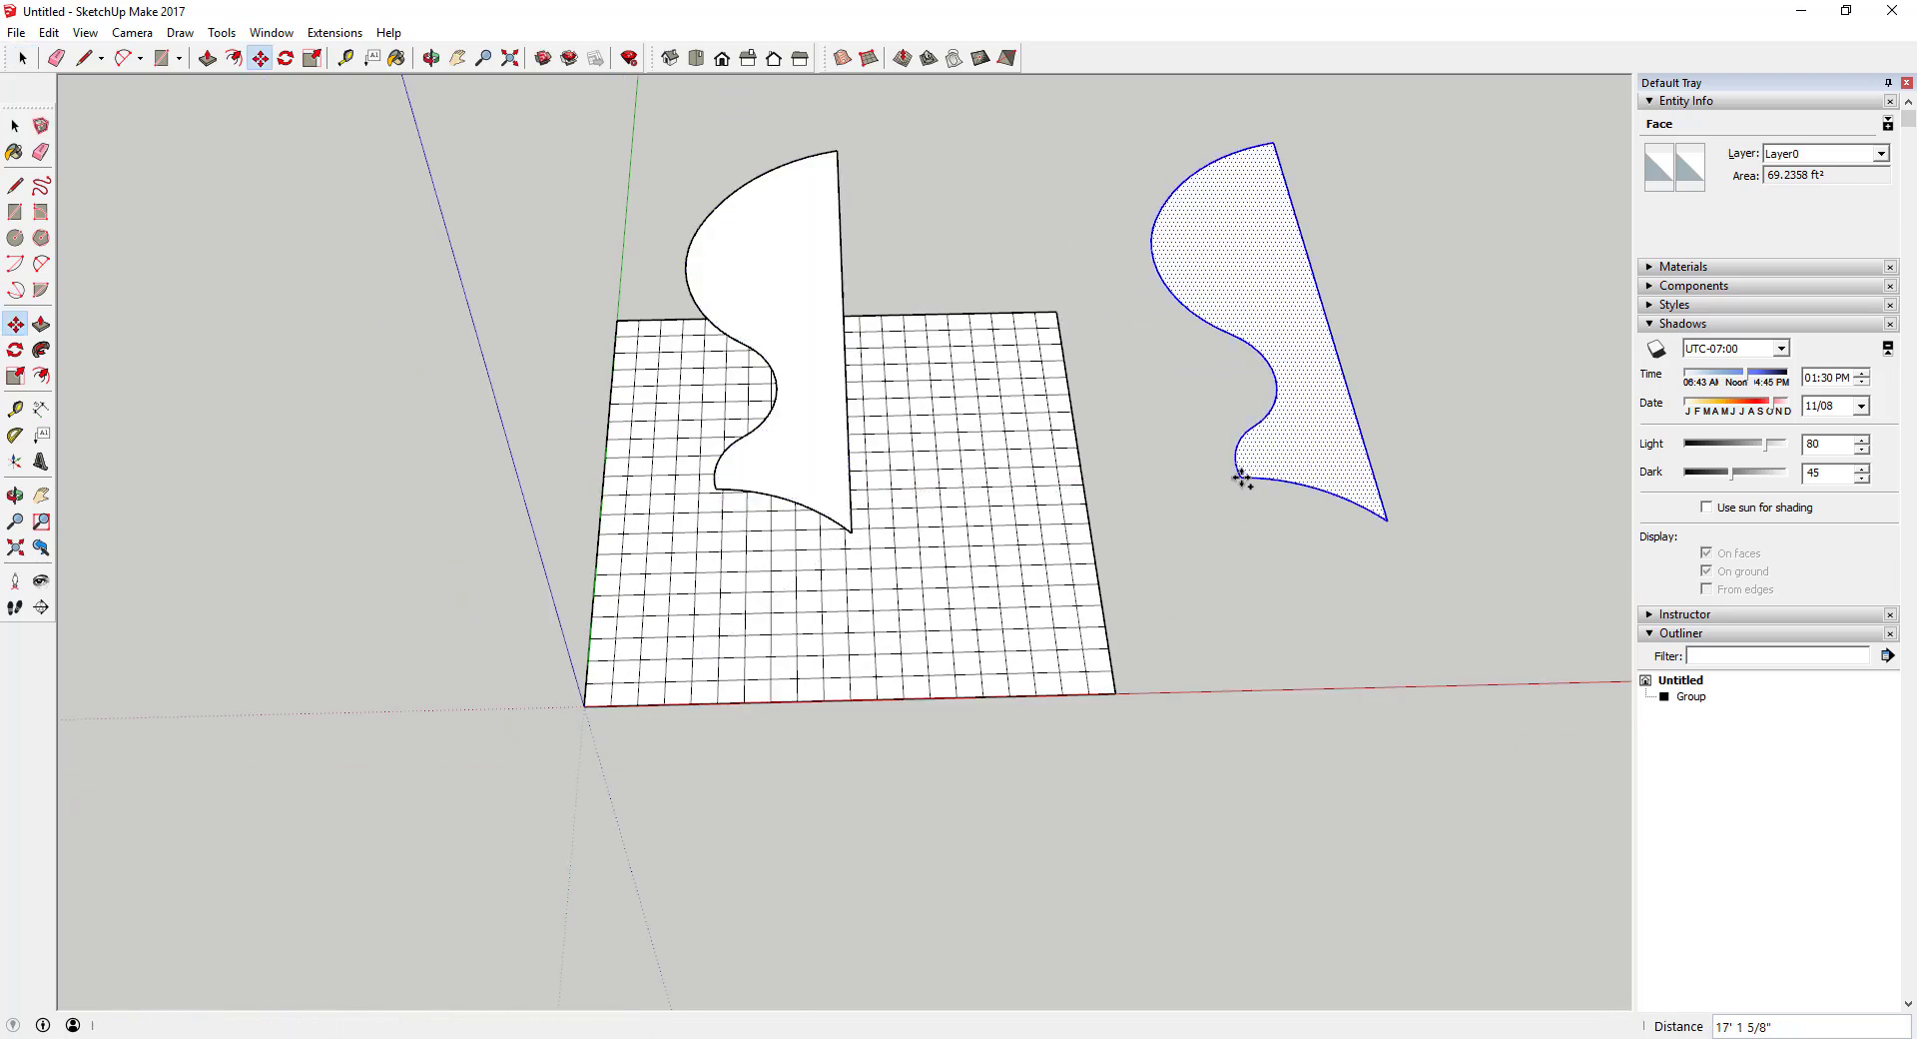
- Mirror the copied face with Scale and merge it with the original along their straight edges into one symmetric face
{"action": "key", "text": "s"}
{"action": "left_click_drag", "start_coordinate": [1164, 312], "coordinate": [1471, 306]}
{"action": "key", "text": "m"}
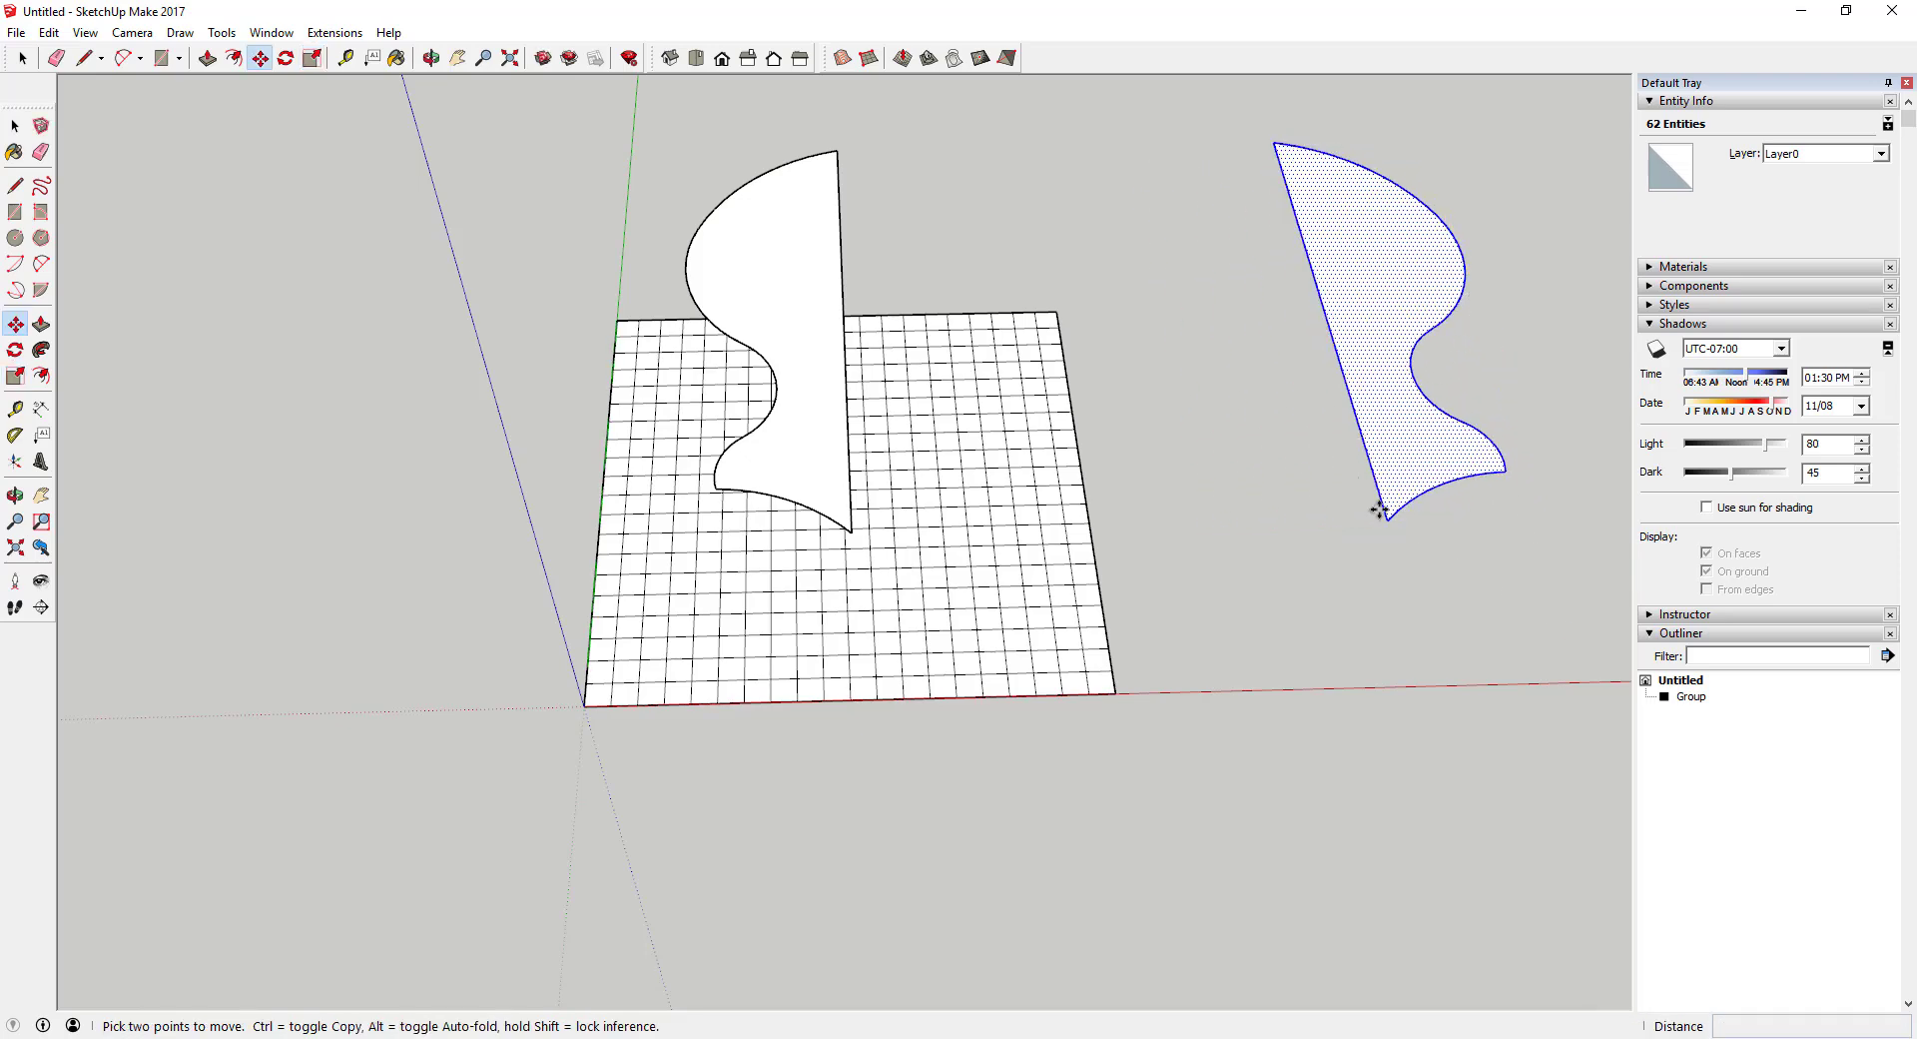
{"action": "left_click", "coordinate": [1388, 519]}
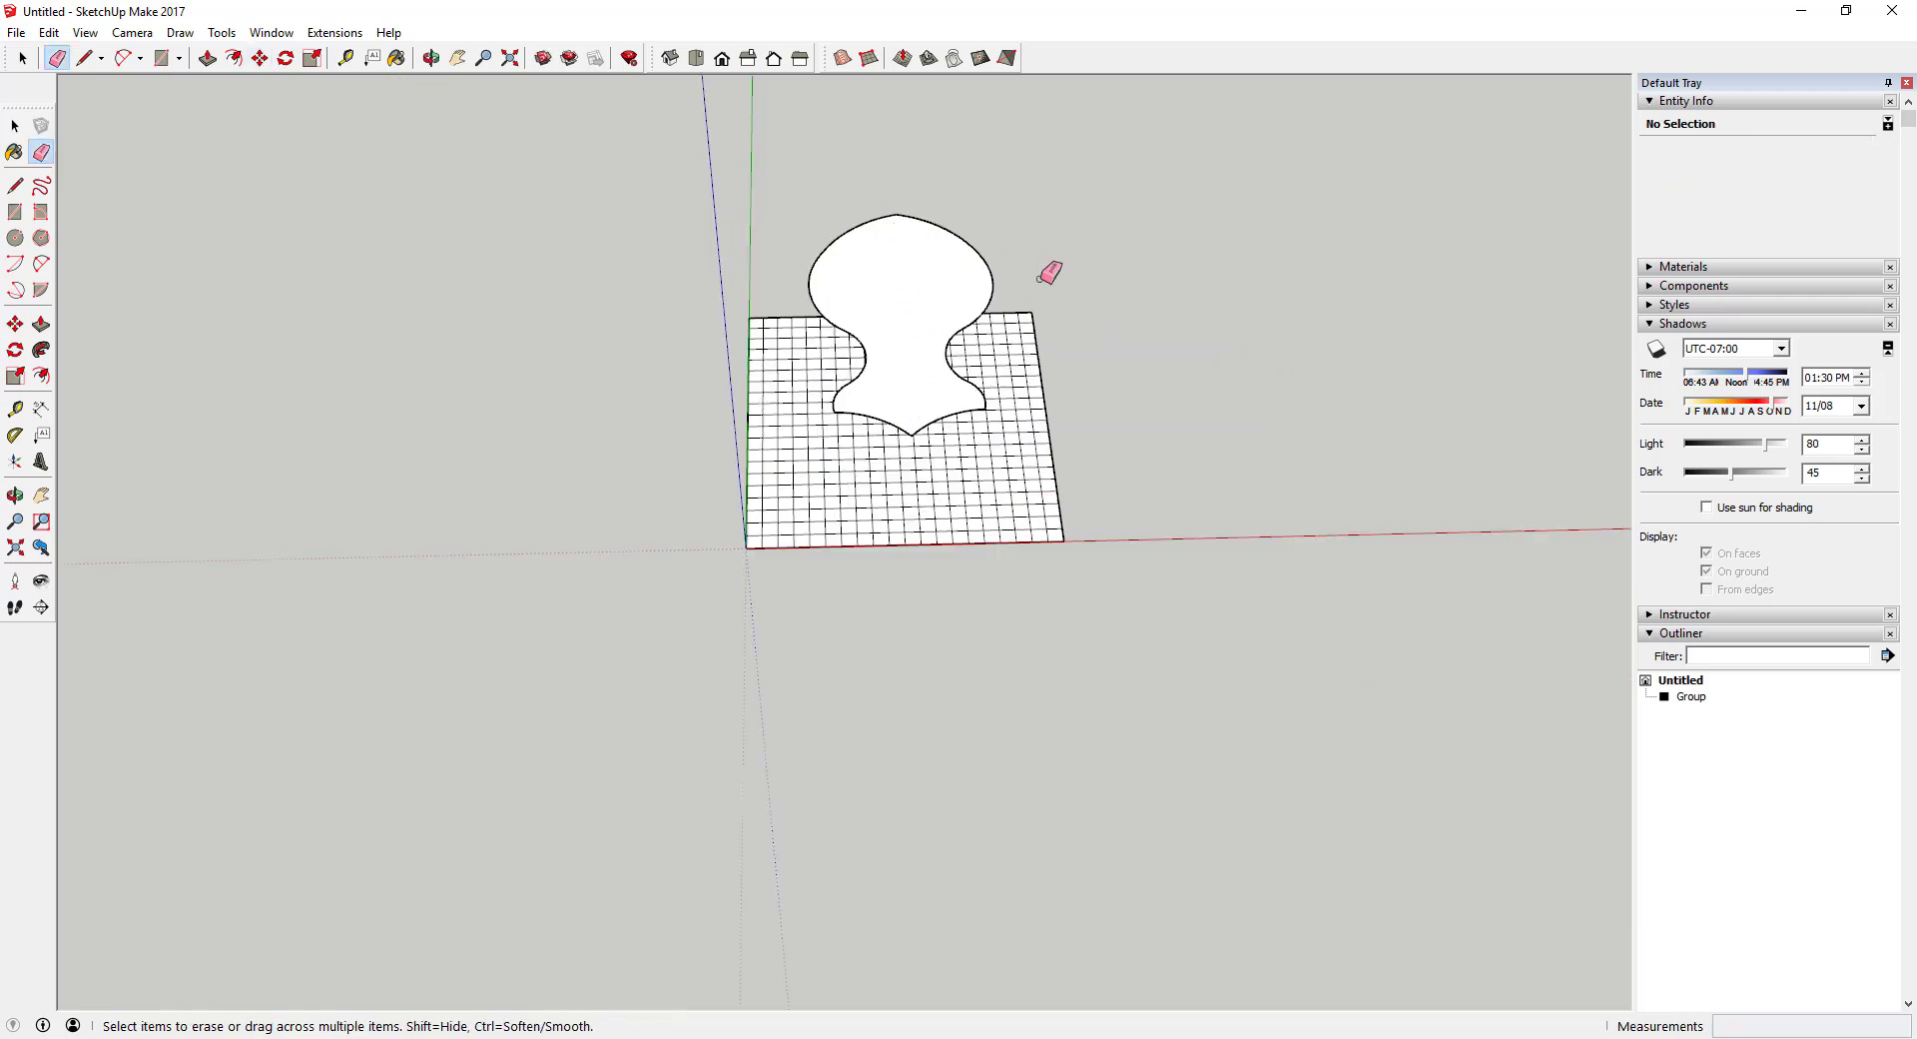
{"action": "scroll", "coordinate": [935, 275], "scroll_direction": "up", "scroll_amount": 1}
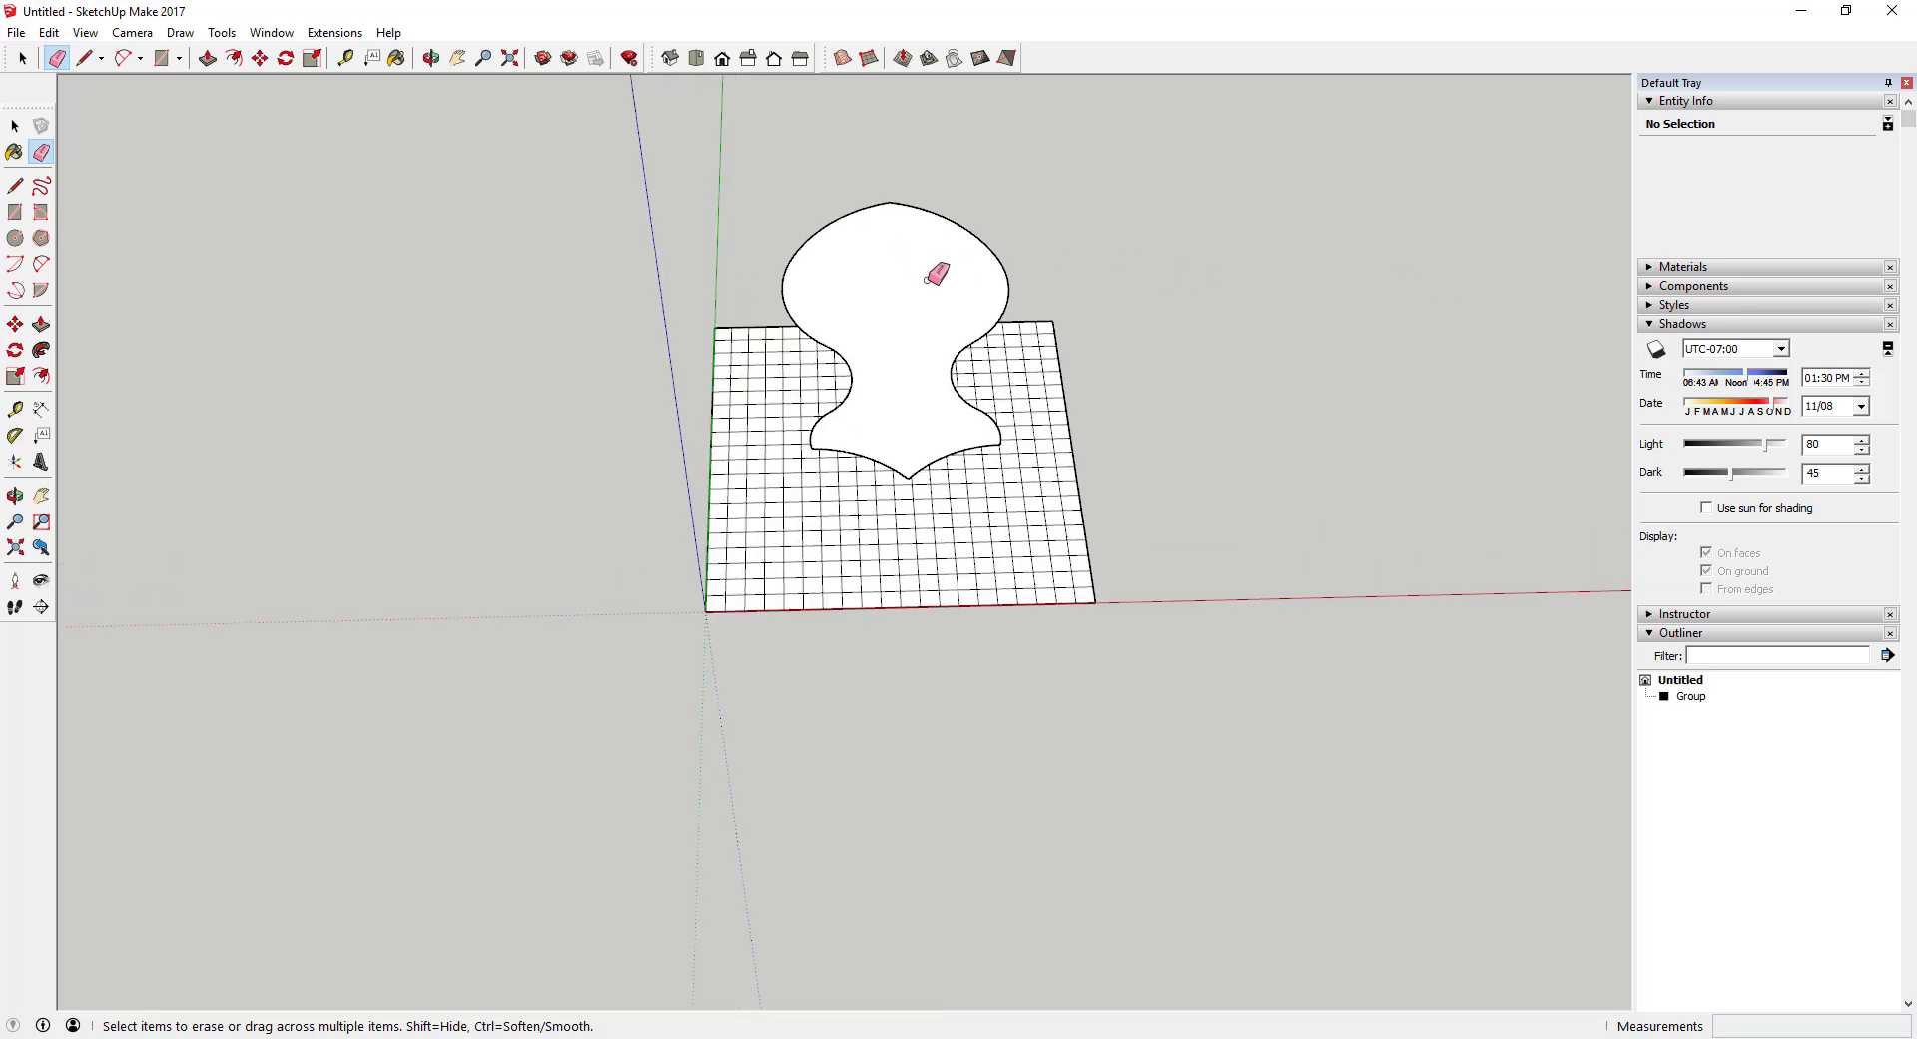
{"action": "scroll", "coordinate": [927, 280], "scroll_direction": "up", "scroll_amount": 2}
{"action": "middle_click_drag", "start_coordinate": [899, 272], "coordinate": [842, 373]}
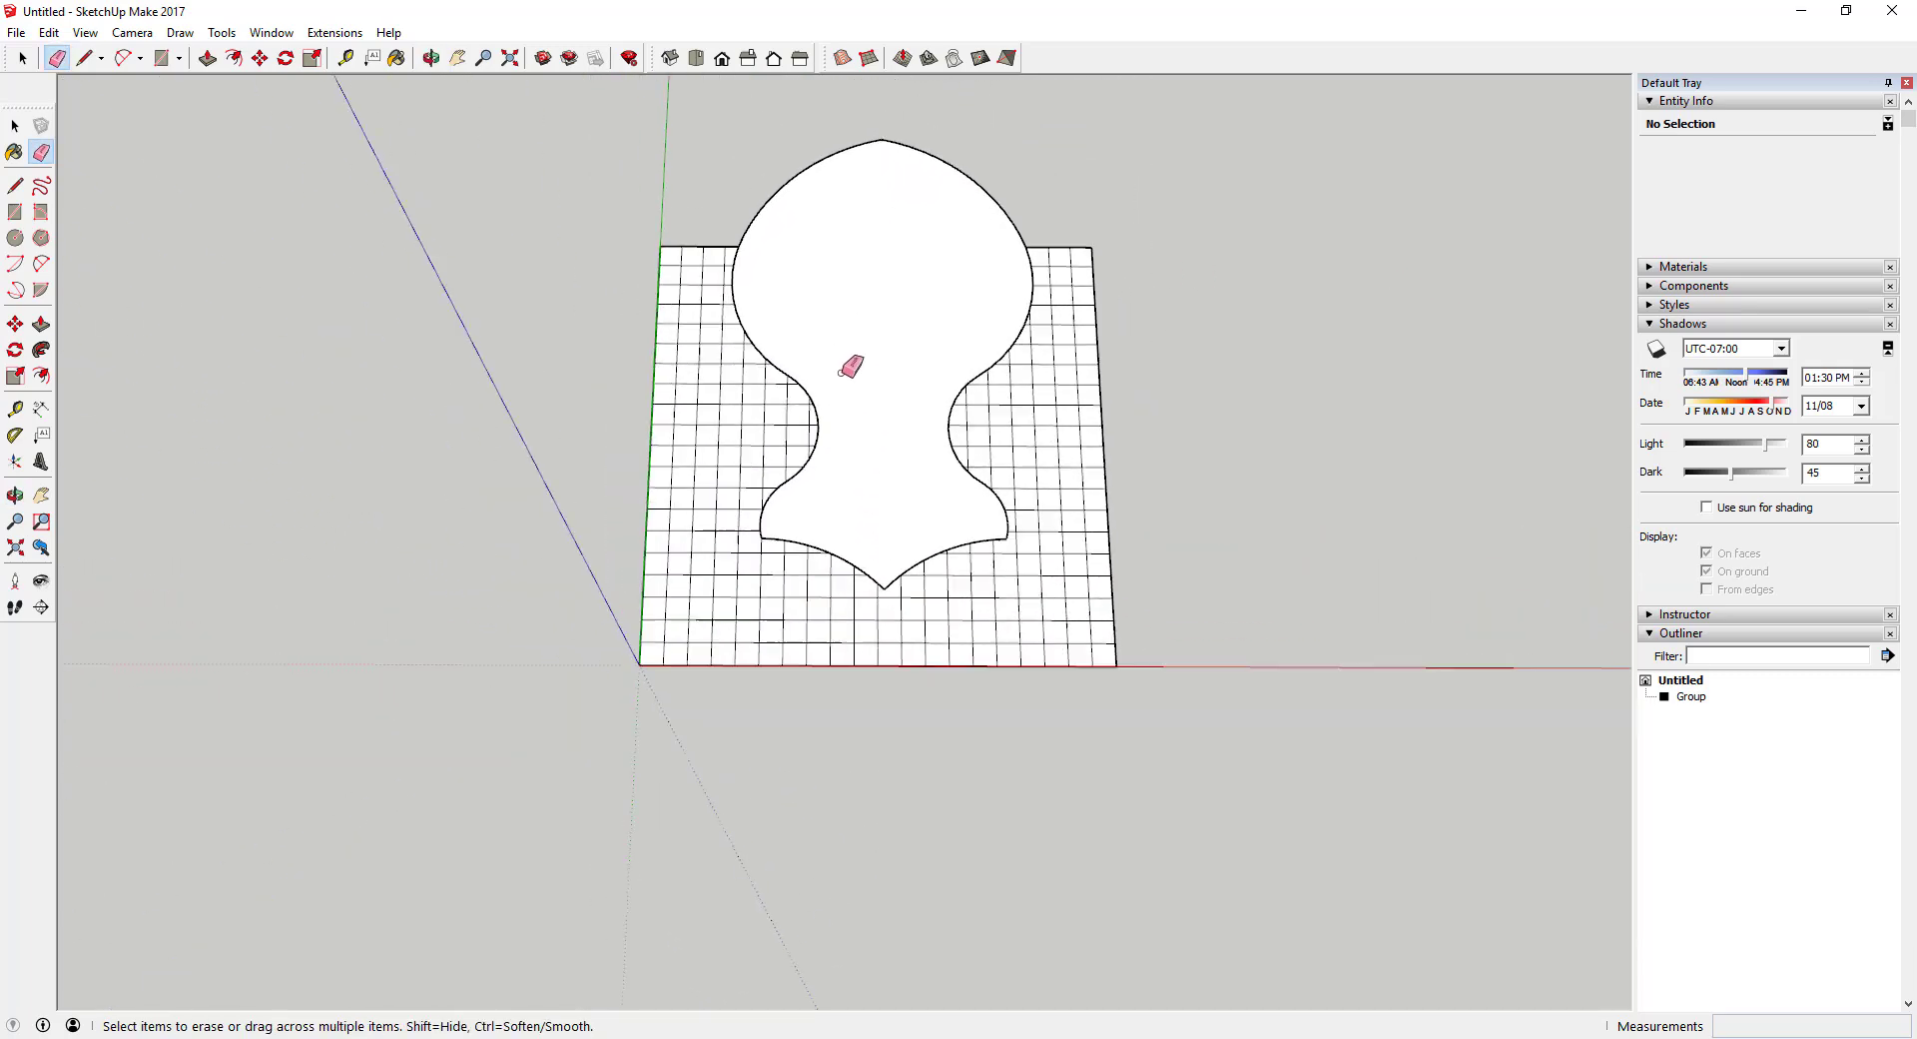
{"action": "scroll", "coordinate": [849, 367], "scroll_direction": "down", "scroll_amount": 1}
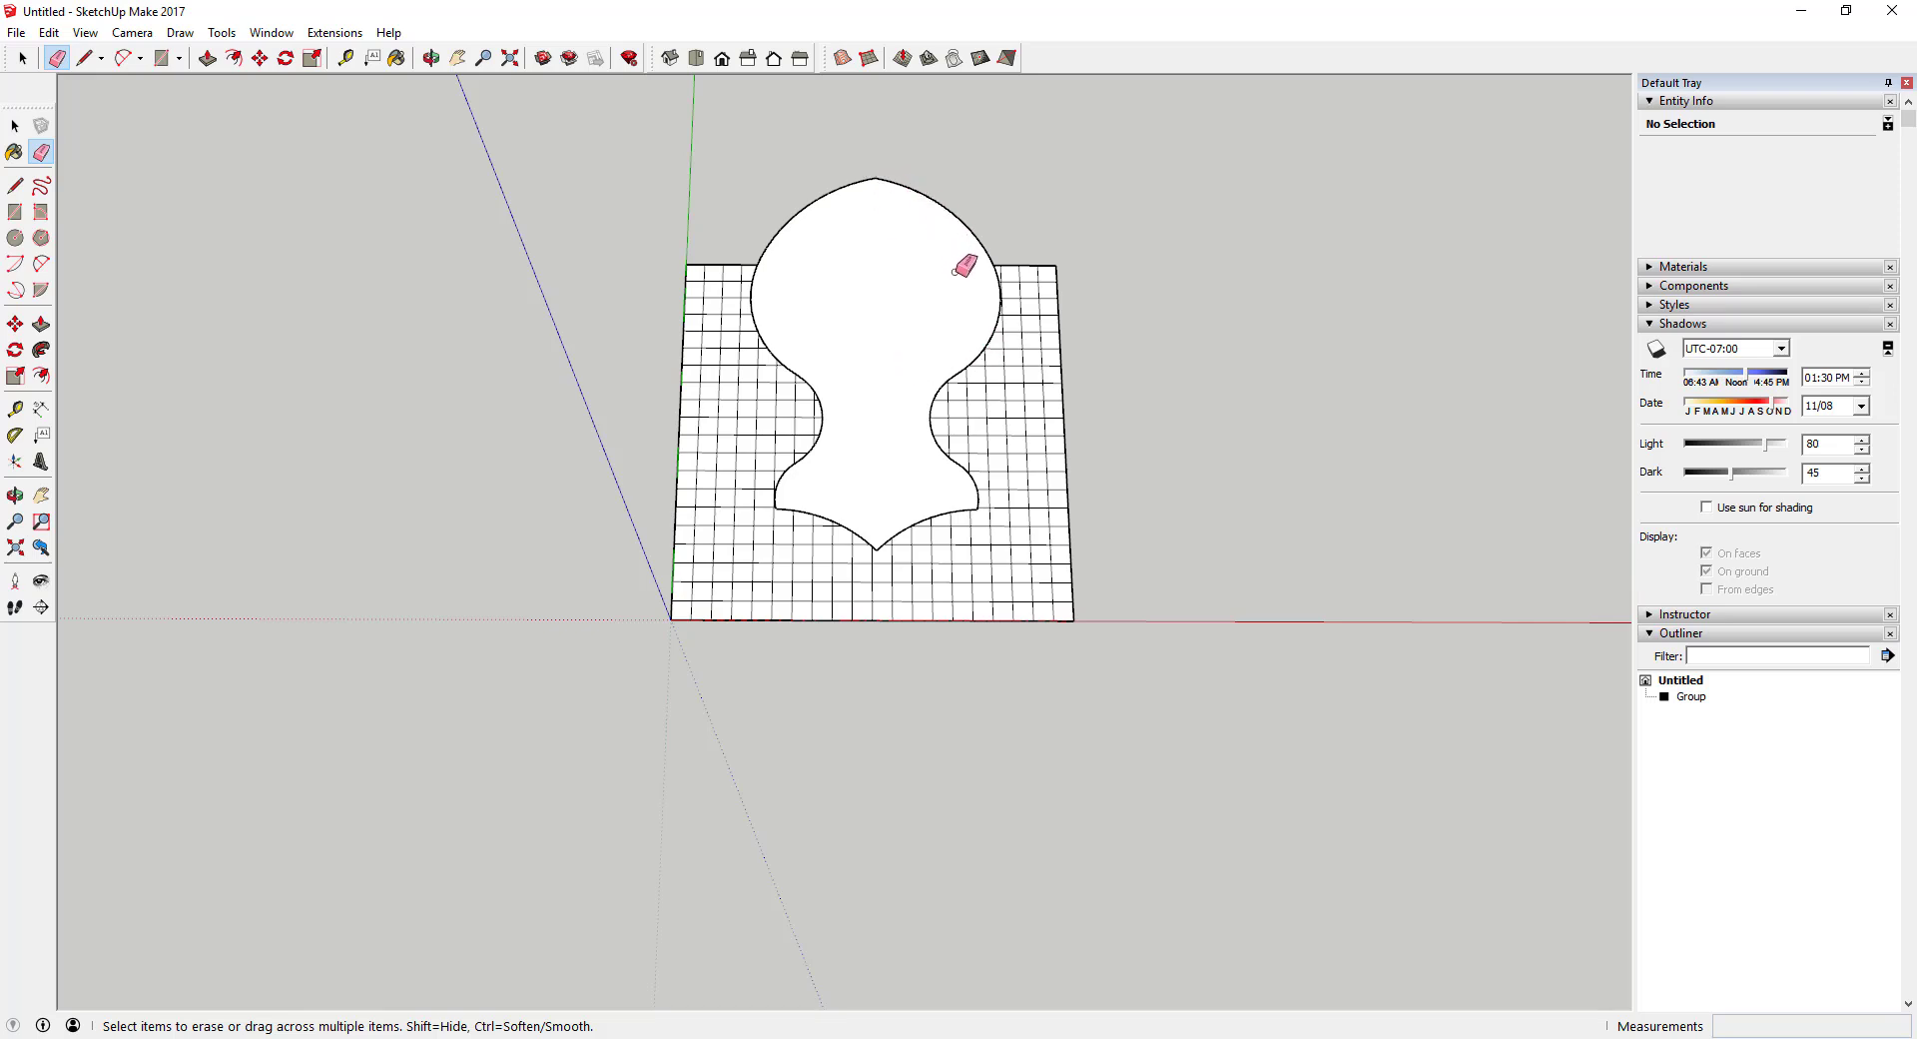
{"action": "scroll", "coordinate": [946, 351], "scroll_direction": "up", "scroll_amount": 2}
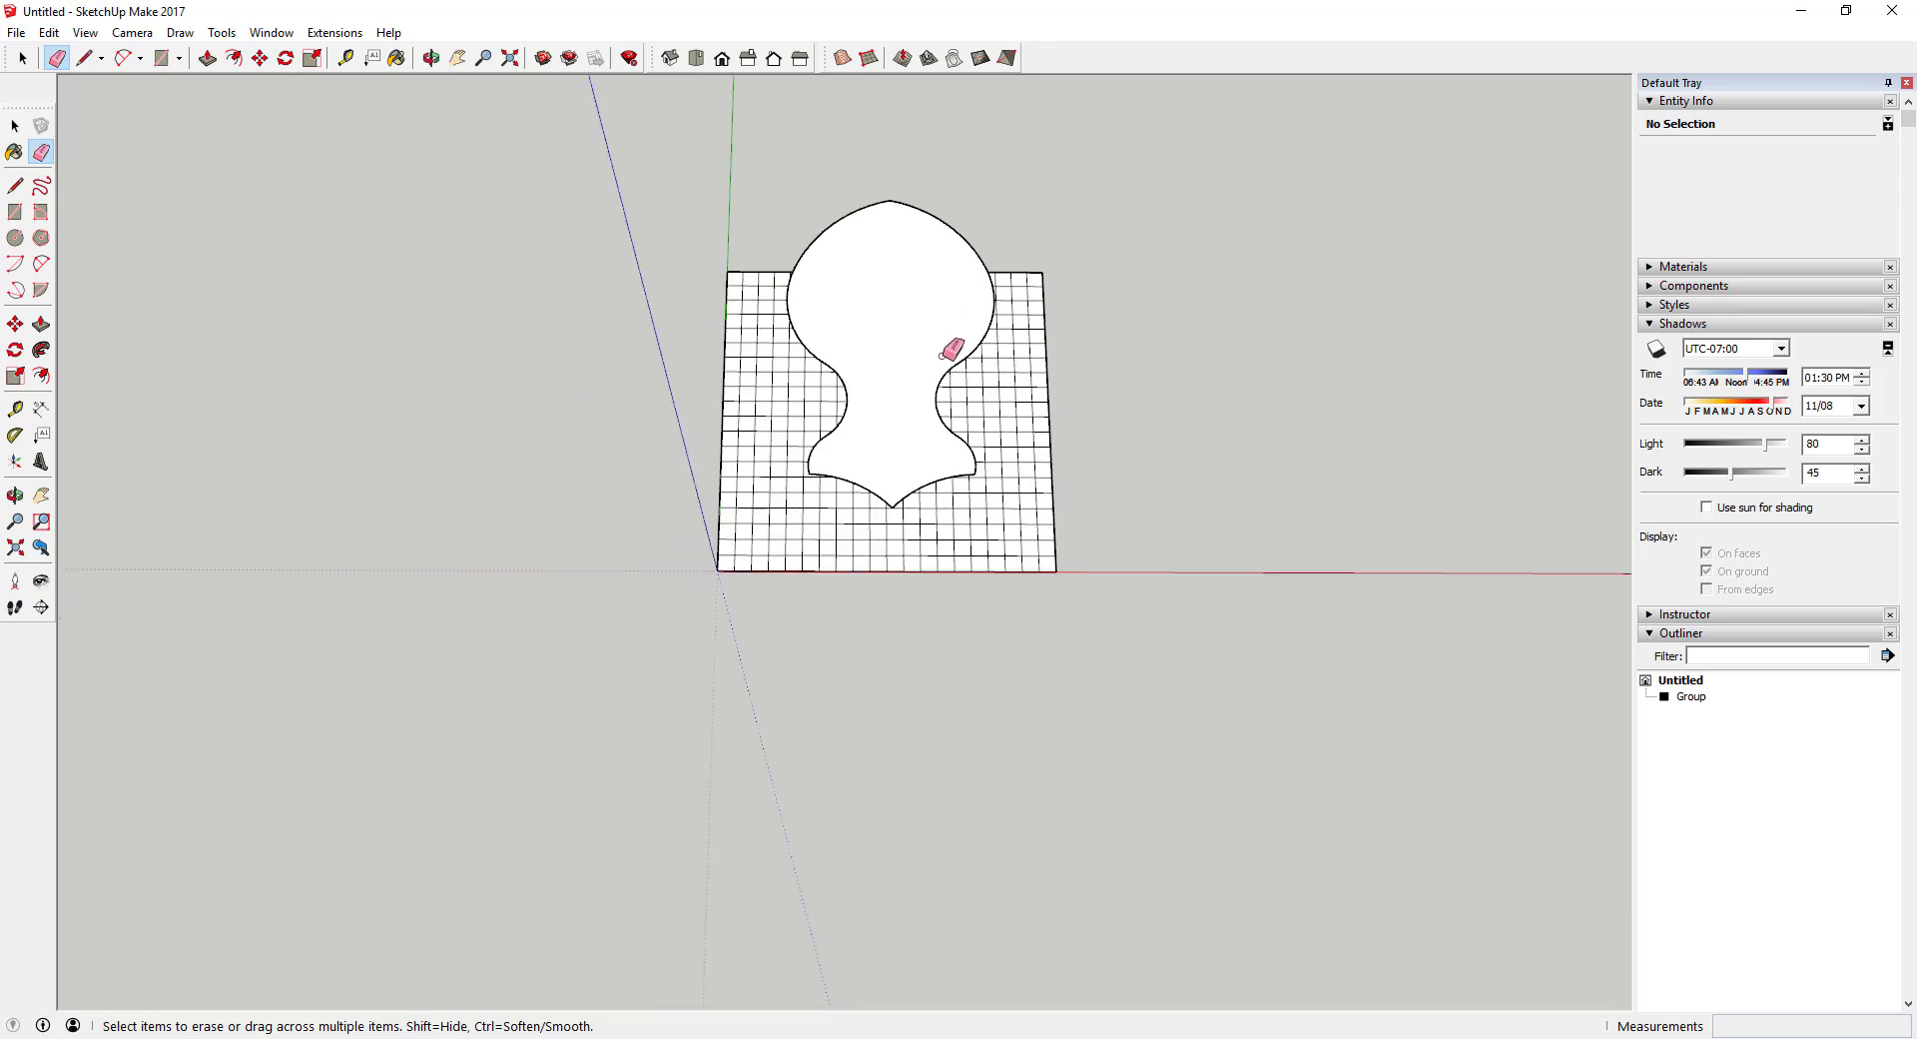
{"action": "mouse_move", "coordinate": [917, 317]}
{"action": "middle_mouse_down"}
{"action": "mouse_move", "coordinate": [925, 239]}
{"action": "mouse_move", "coordinate": [1027, 167]}
{"action": "middle_mouse_up"}
- Select the sandbox grid group and close the updates browser window covering the model
{"action": "key", "text": "space"}
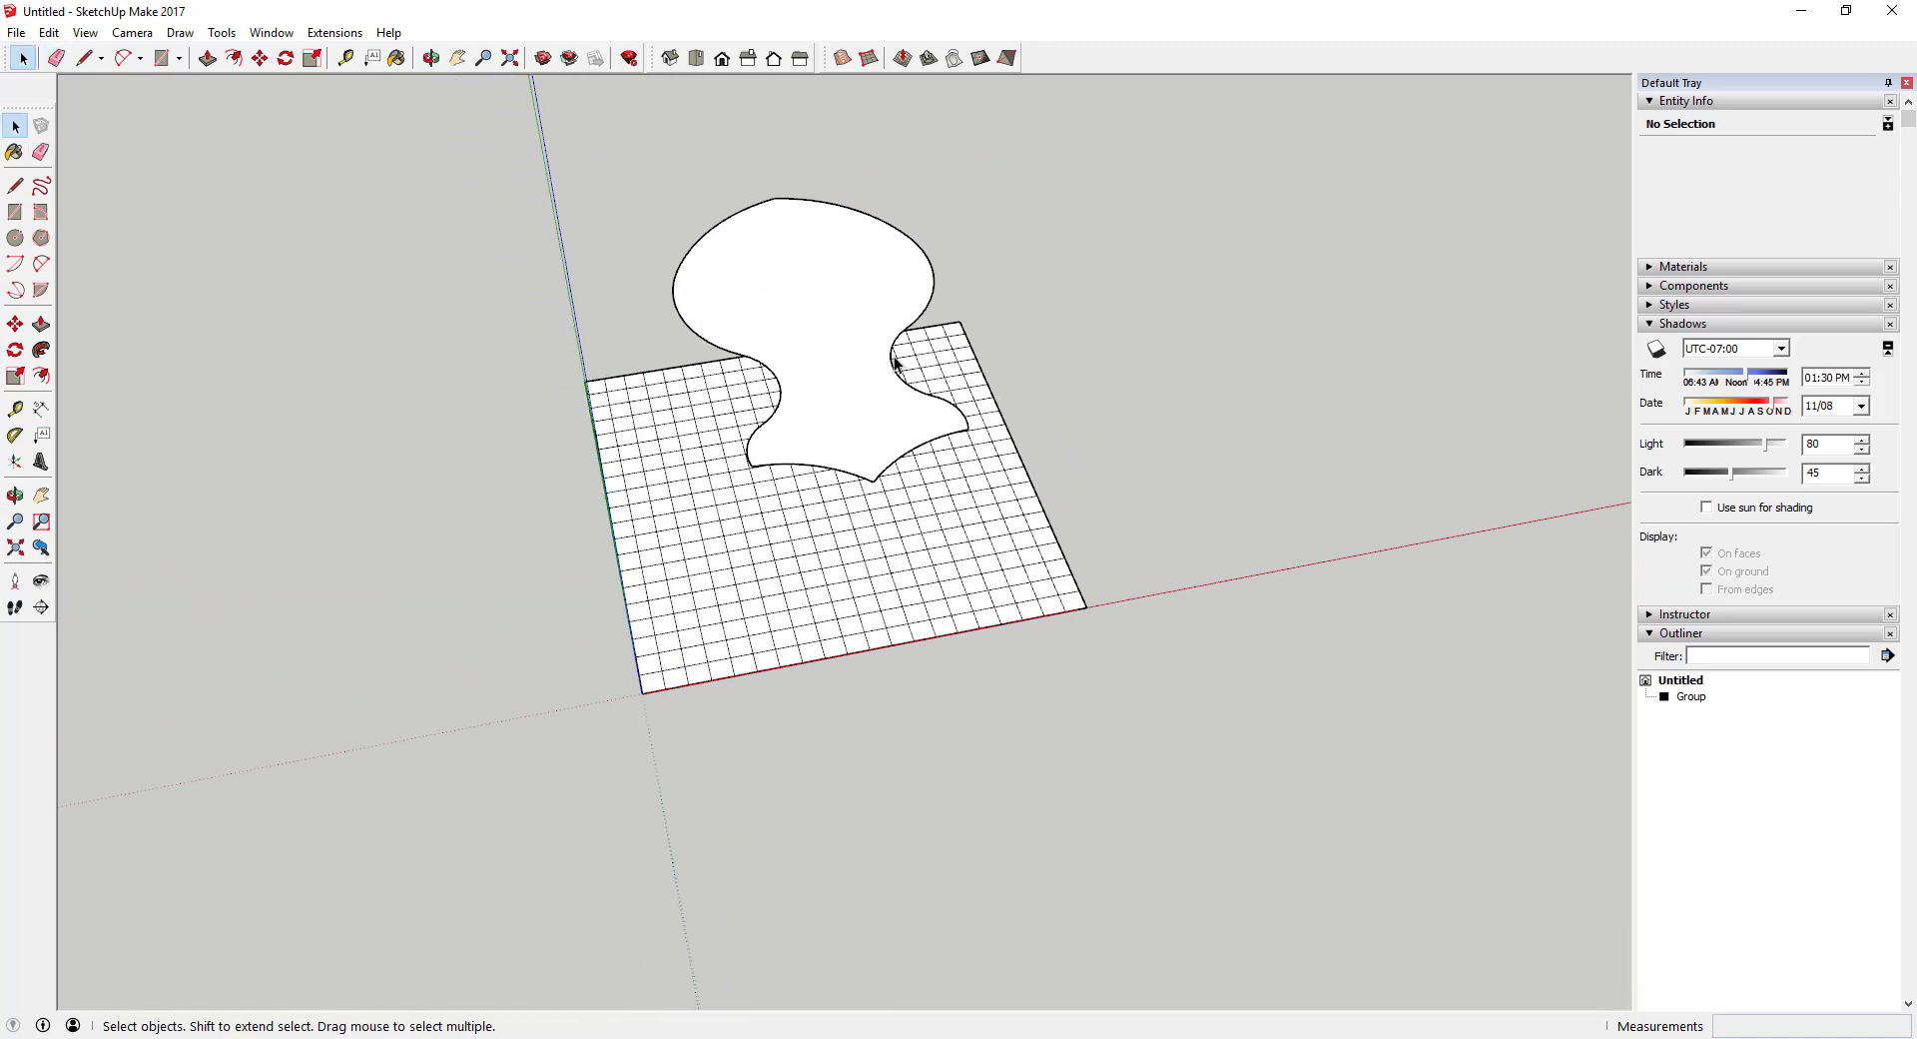
{"action": "left_click", "coordinate": [980, 538]}
{"action": "middle_click_drag", "start_coordinate": [1149, 543], "coordinate": [1039, 591]}
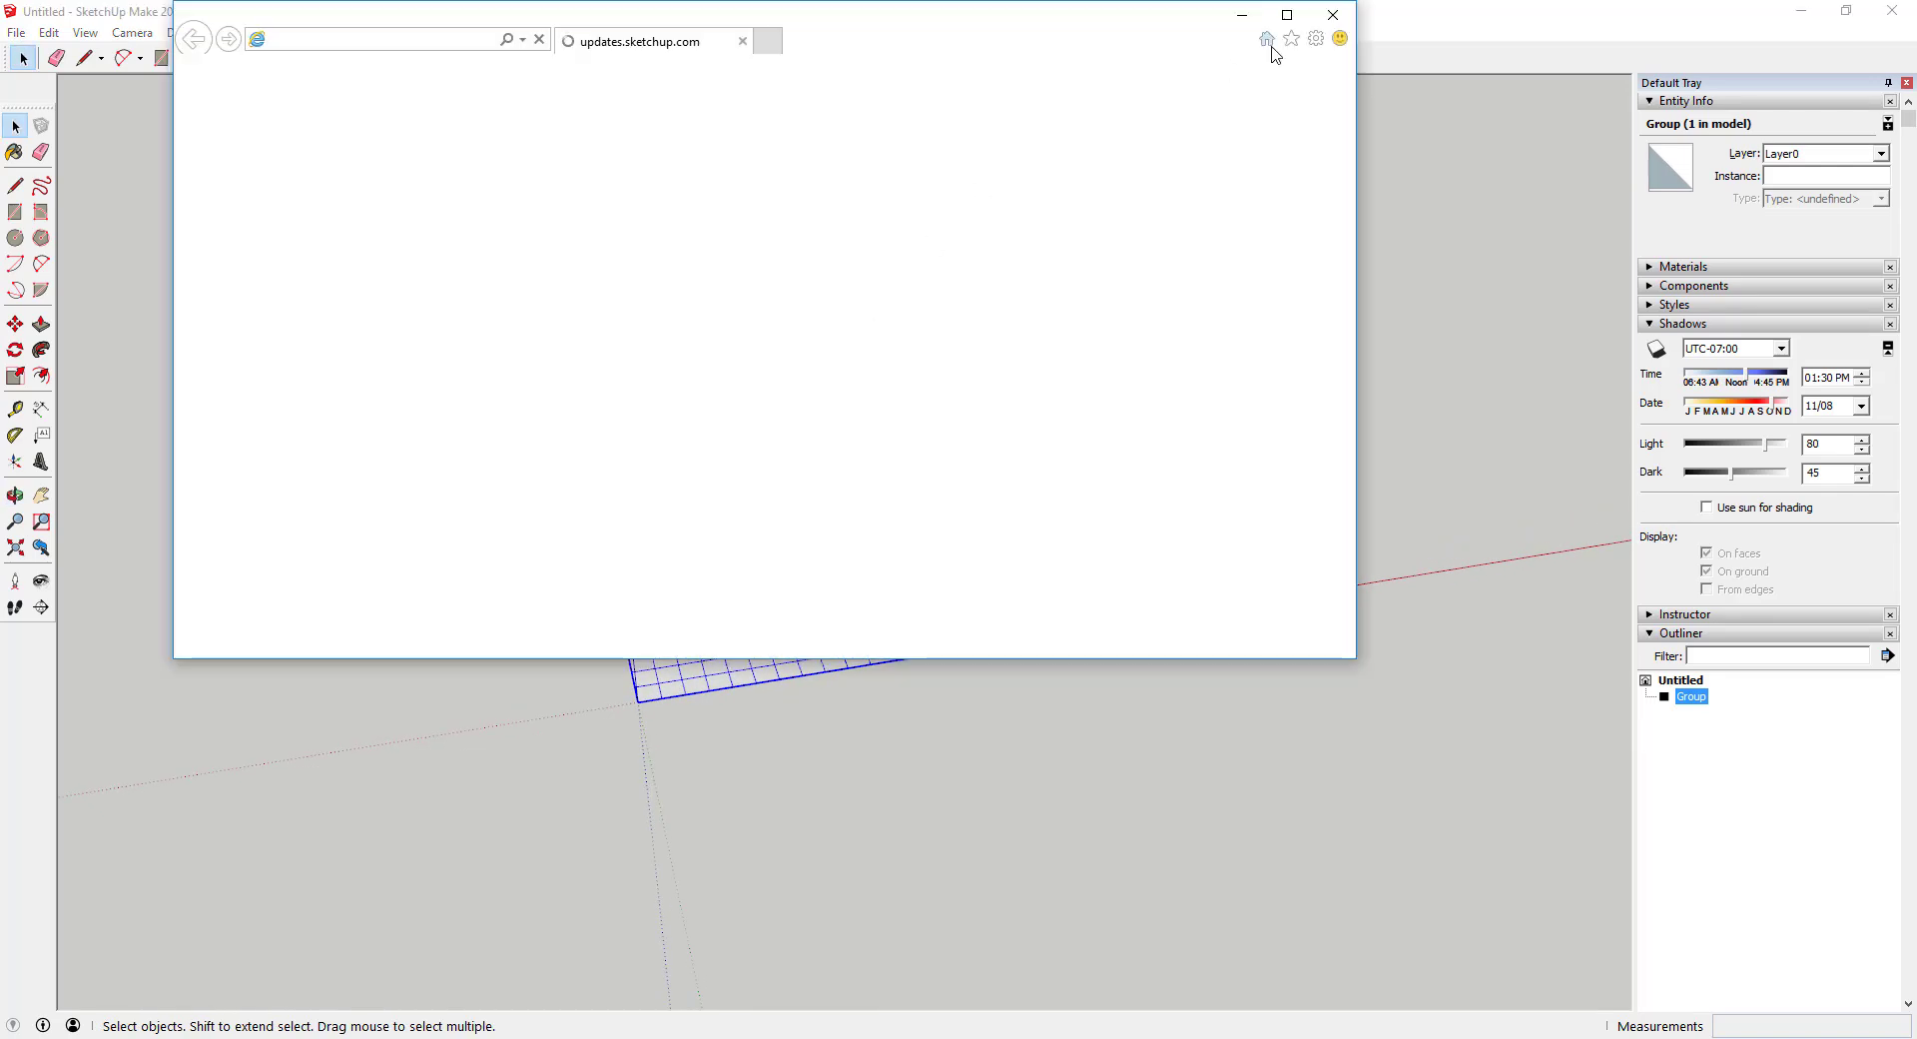
{"action": "left_click", "coordinate": [1333, 14]}
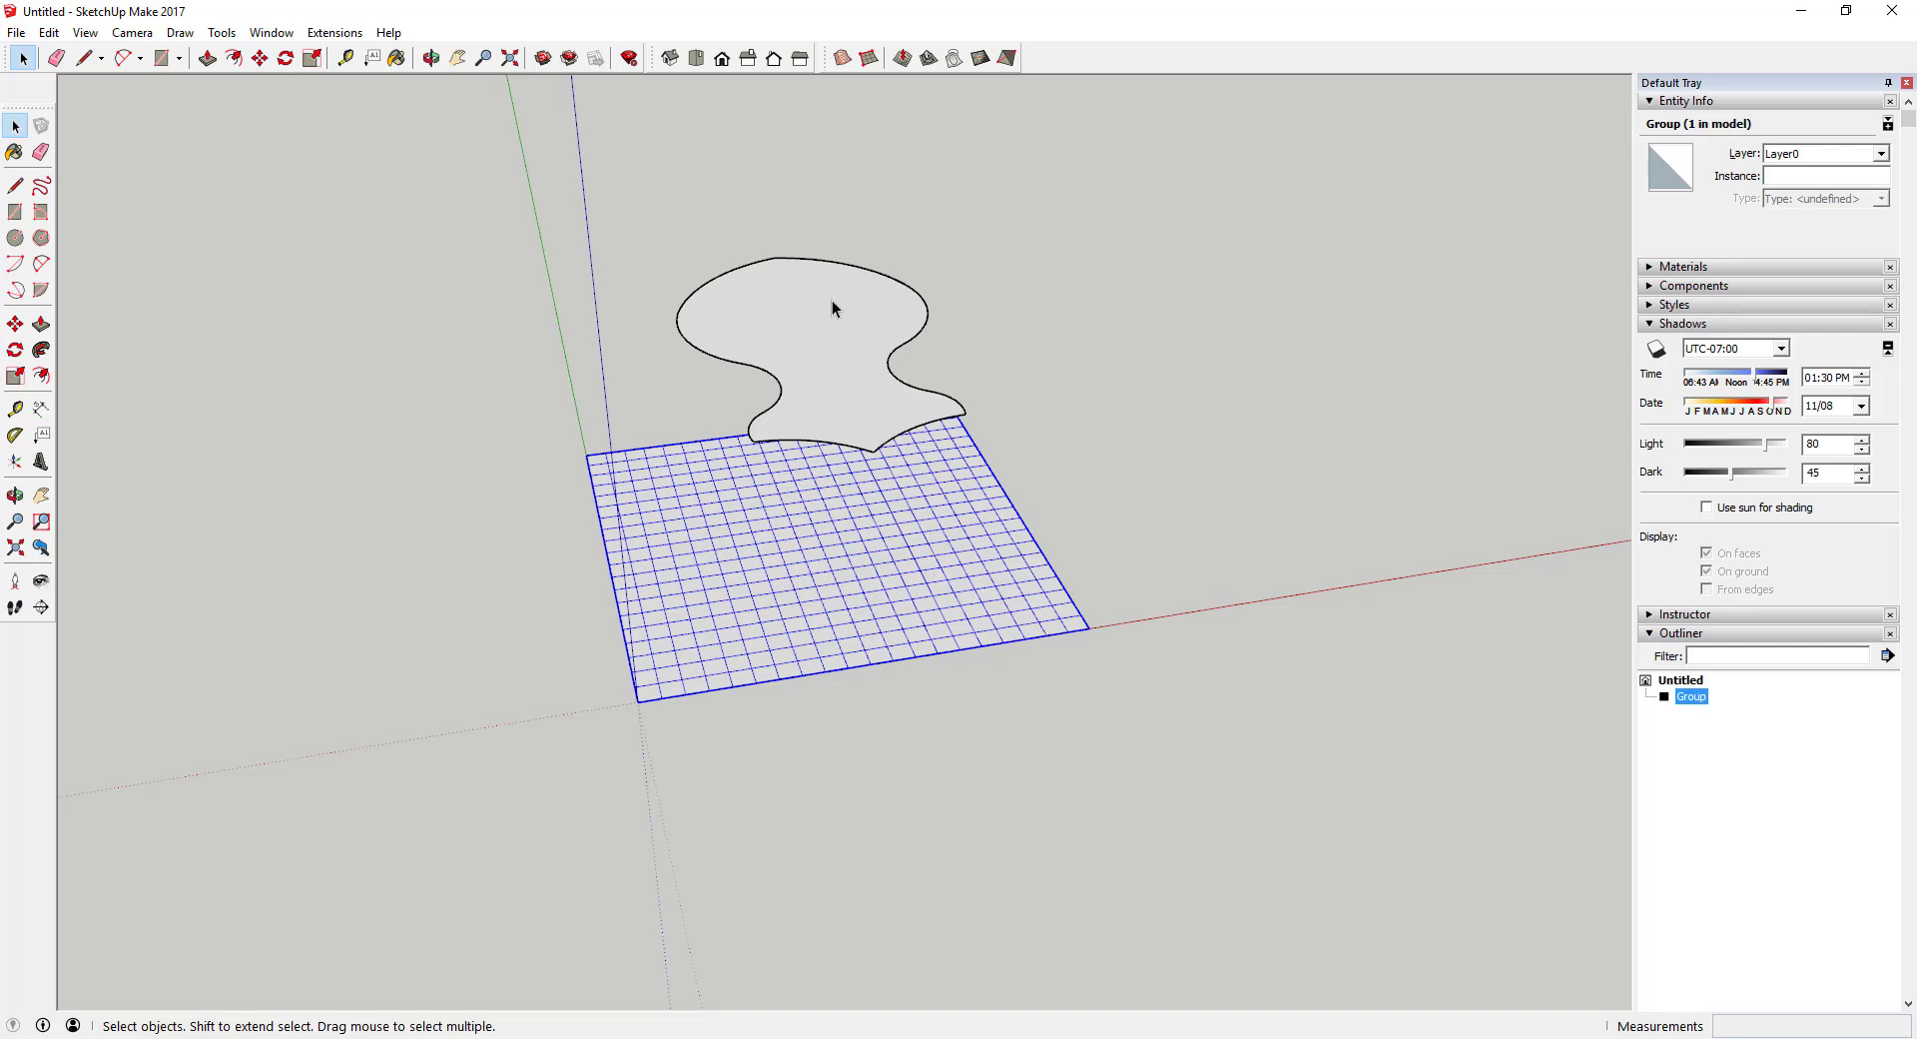
- Drape the sandbox grid onto the symmetric curved face floating above it
{"action": "scroll", "coordinate": [830, 299], "scroll_direction": "up", "scroll_amount": 3}
{"action": "scroll", "coordinate": [948, 620], "scroll_direction": "down", "scroll_amount": 4}
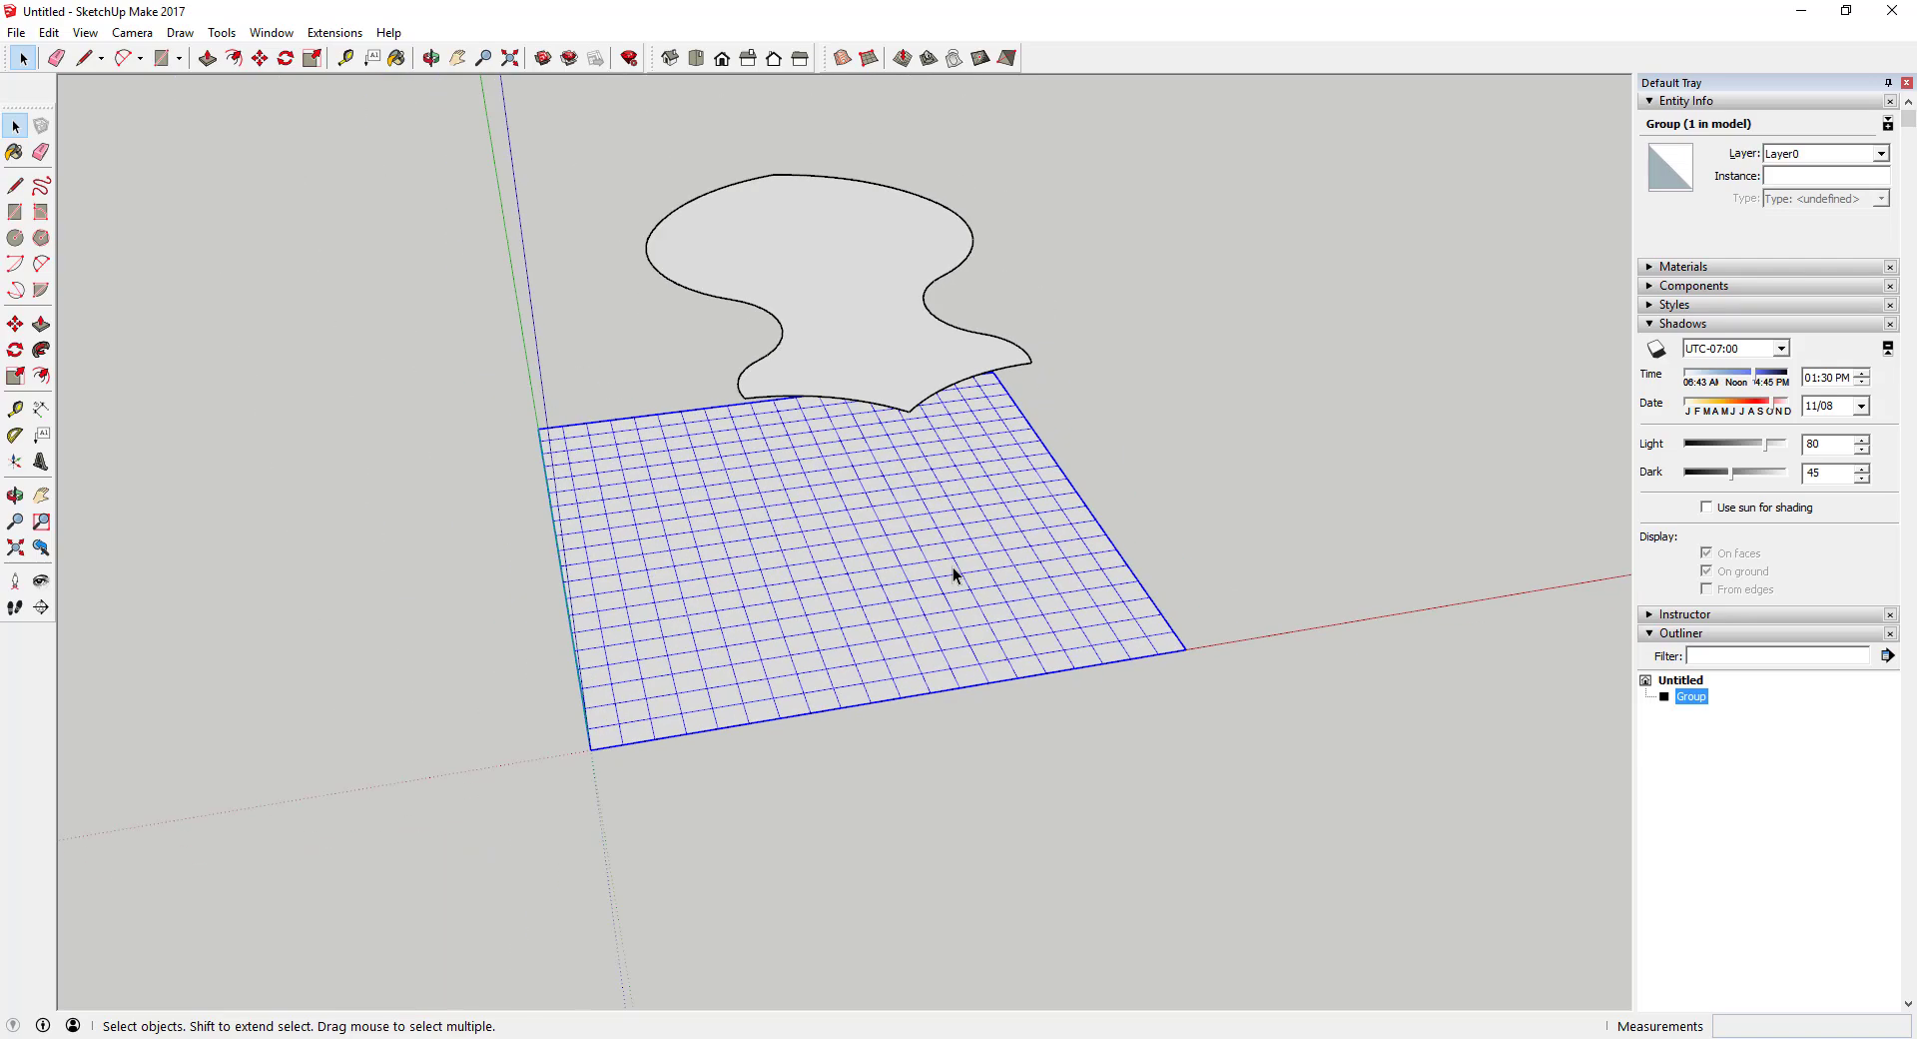
{"action": "scroll", "coordinate": [1045, 435], "scroll_direction": "up", "scroll_amount": 4}
{"action": "mouse_move", "coordinate": [994, 457]}
{"action": "middle_mouse_down"}
{"action": "mouse_move", "coordinate": [981, 405]}
{"action": "mouse_move", "coordinate": [1009, 446]}
{"action": "middle_mouse_up"}
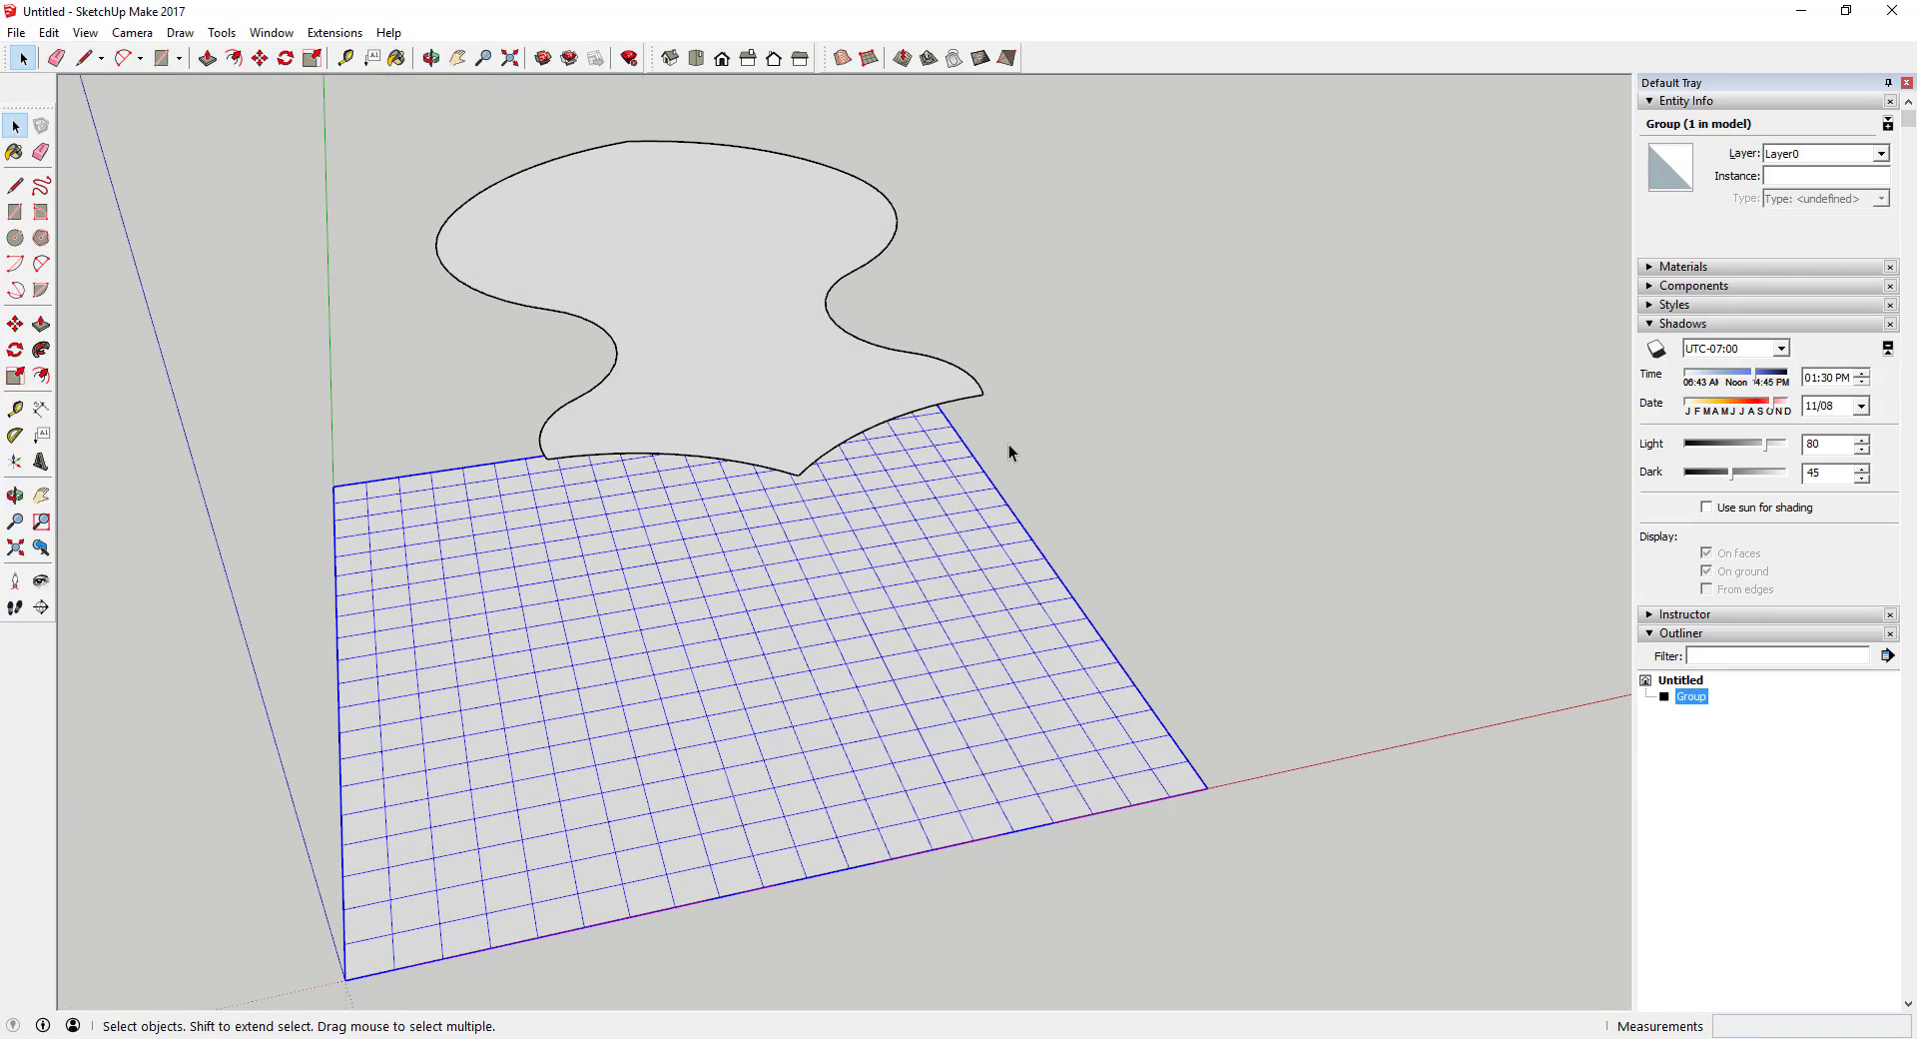
{"action": "scroll", "coordinate": [849, 694], "scroll_direction": "down", "scroll_amount": 4}
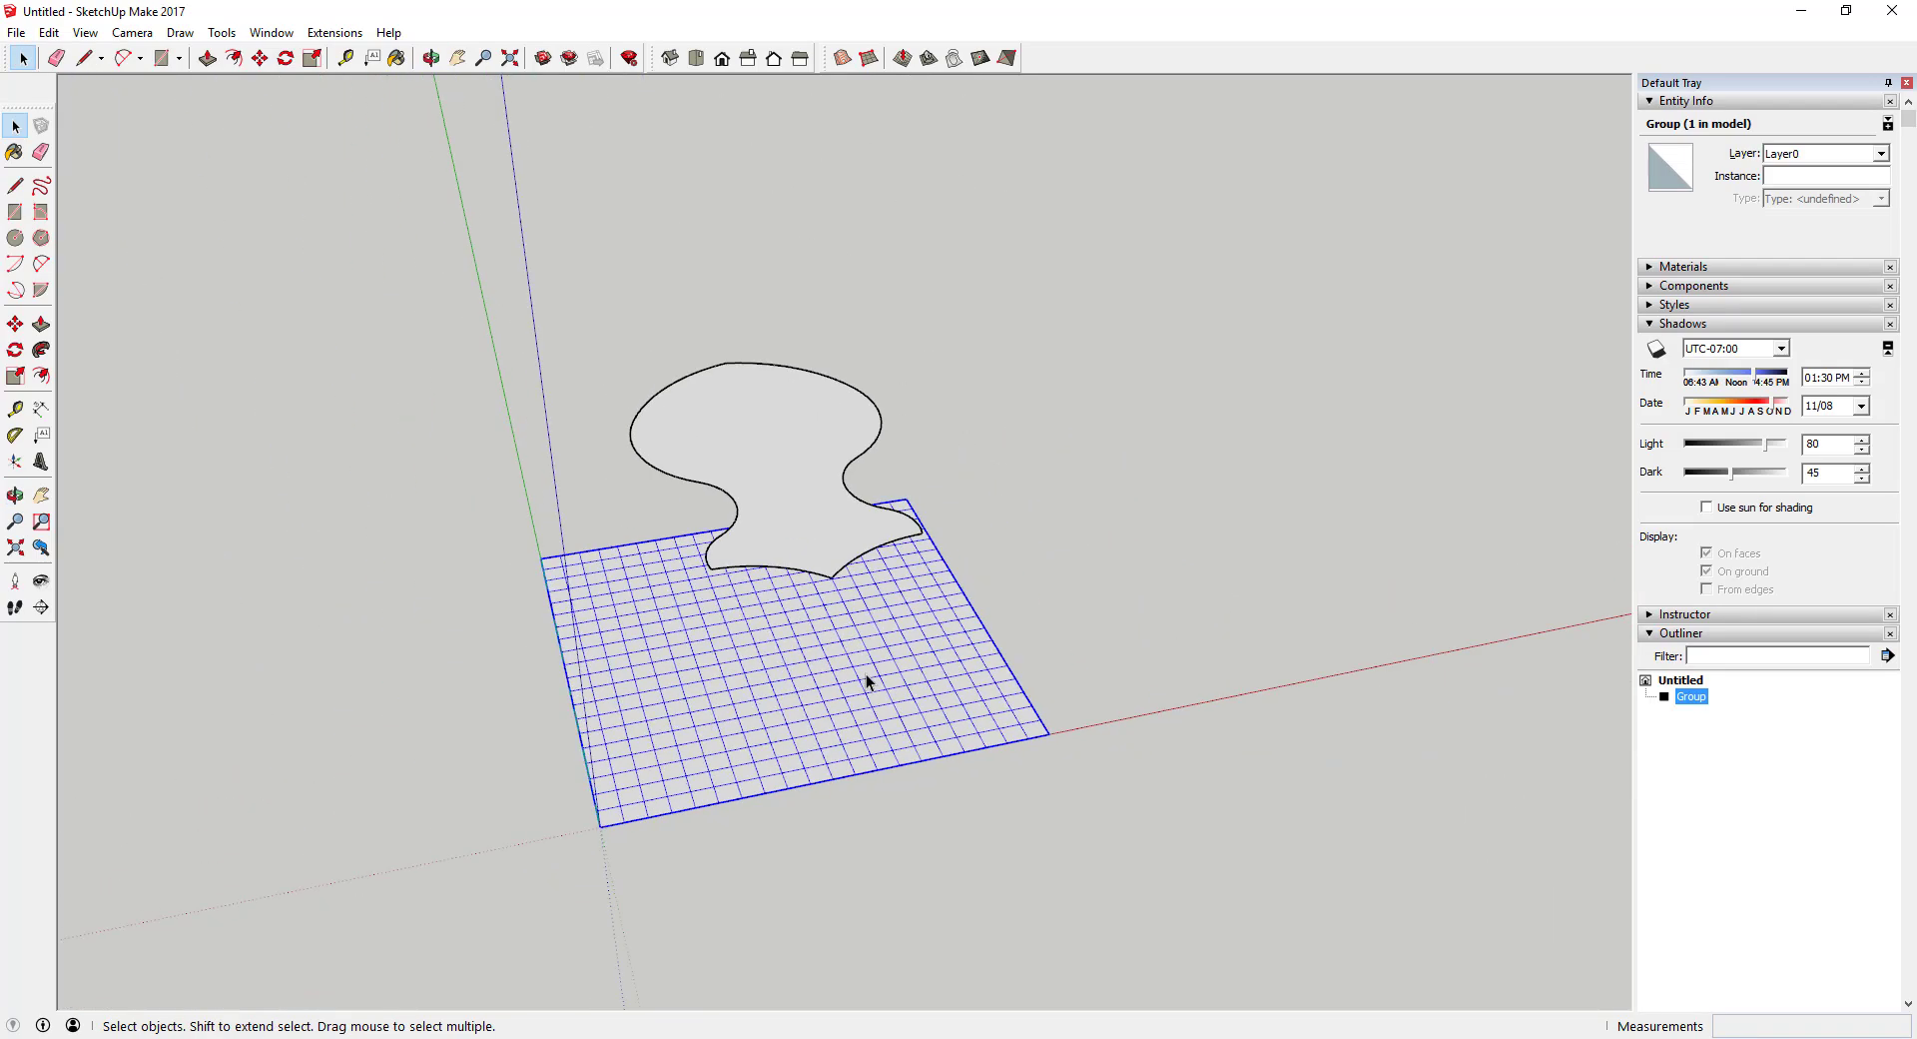
{"action": "left_click", "coordinate": [791, 451]}
{"action": "left_click", "coordinate": [884, 705]}
{"action": "left_click", "coordinate": [956, 58]}
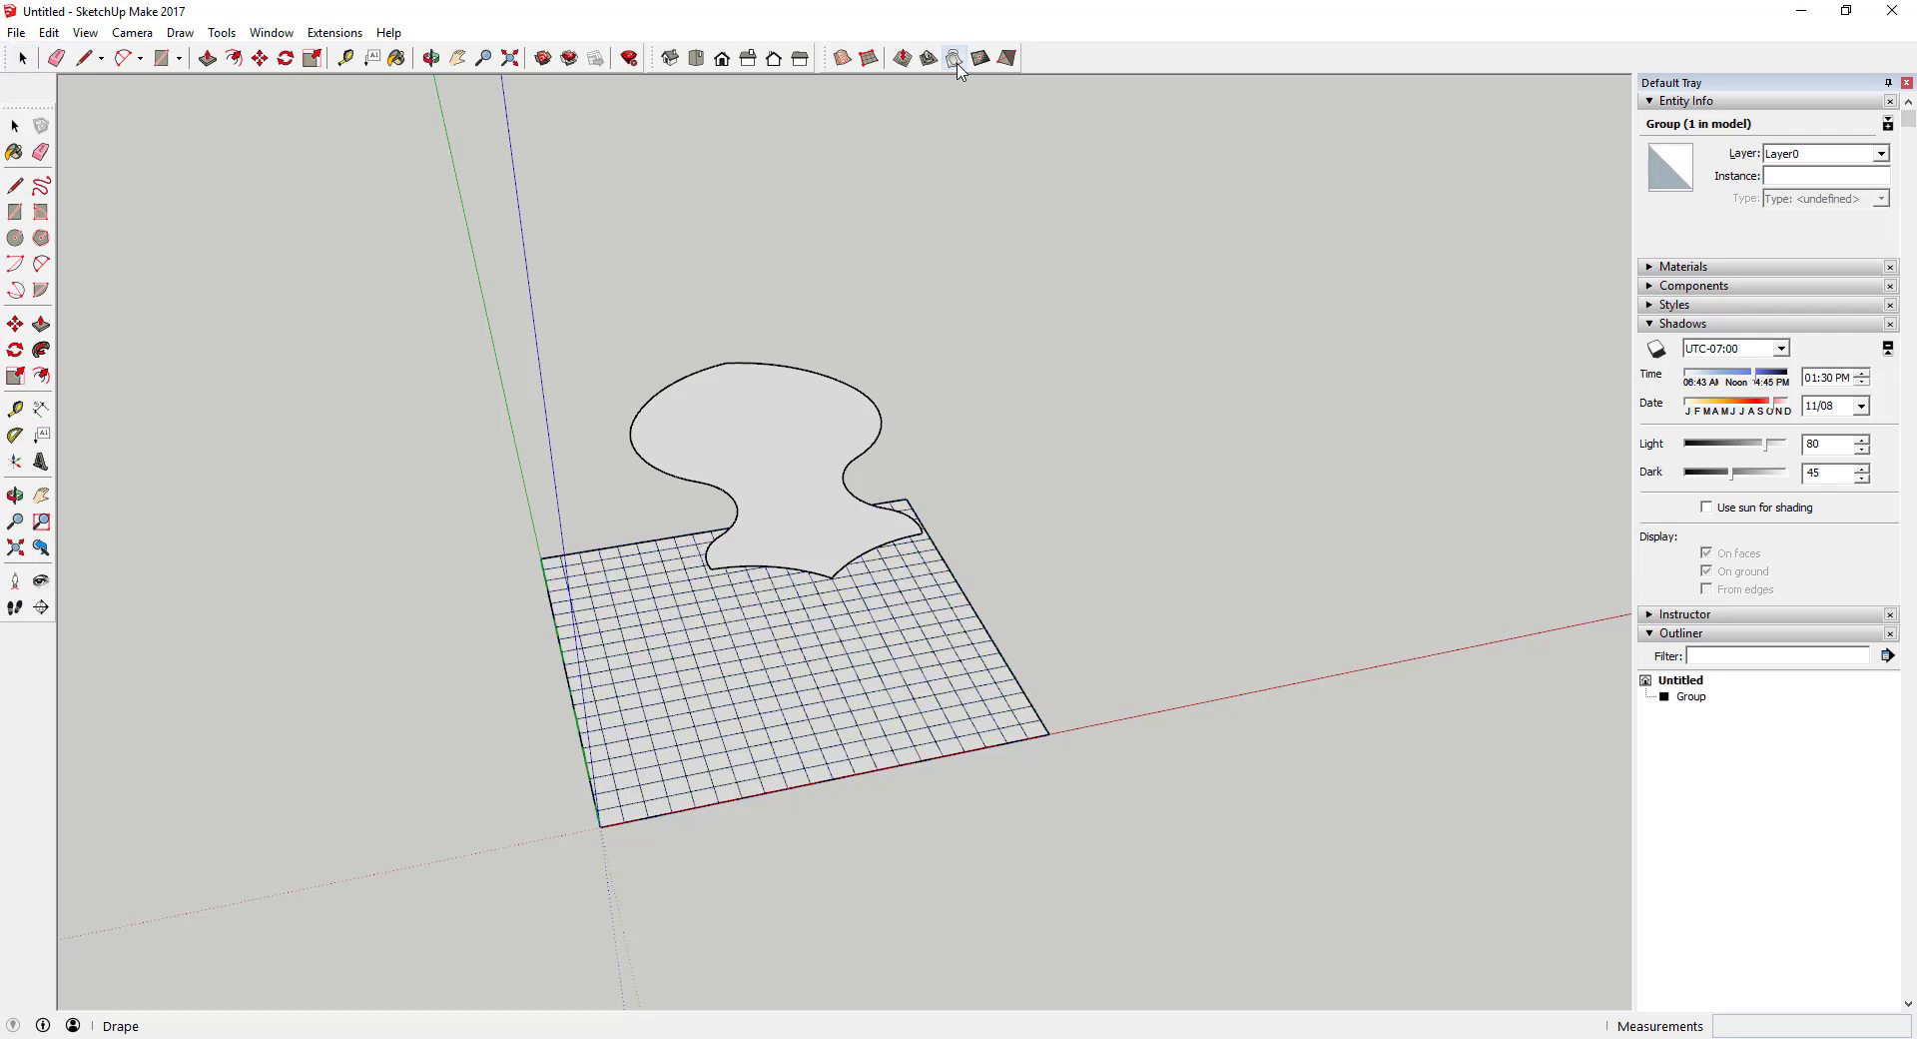
{"action": "left_click", "coordinate": [799, 517]}
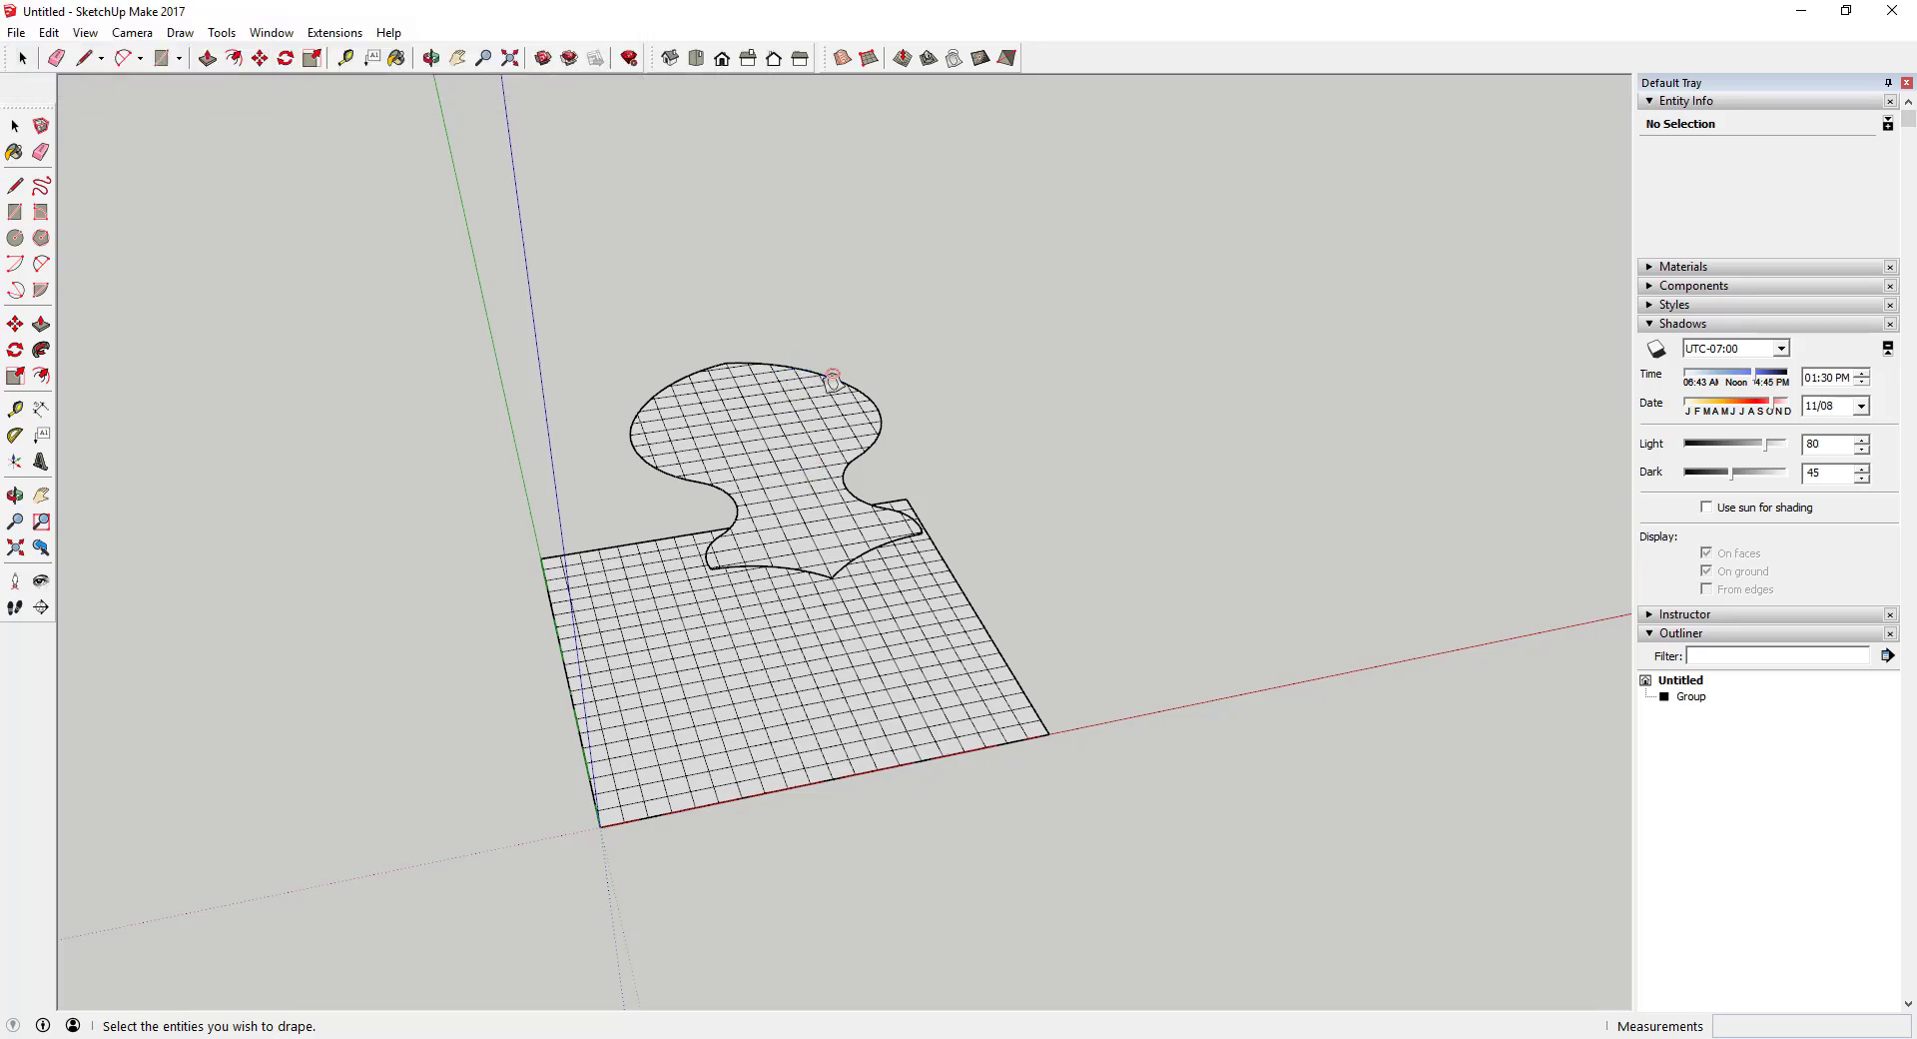
- Examine the draped grid lines on the curved face from above and from a low angle
{"action": "scroll", "coordinate": [878, 448], "scroll_direction": "up", "scroll_amount": 2}
{"action": "scroll", "coordinate": [879, 447], "scroll_direction": "up", "scroll_amount": 4}
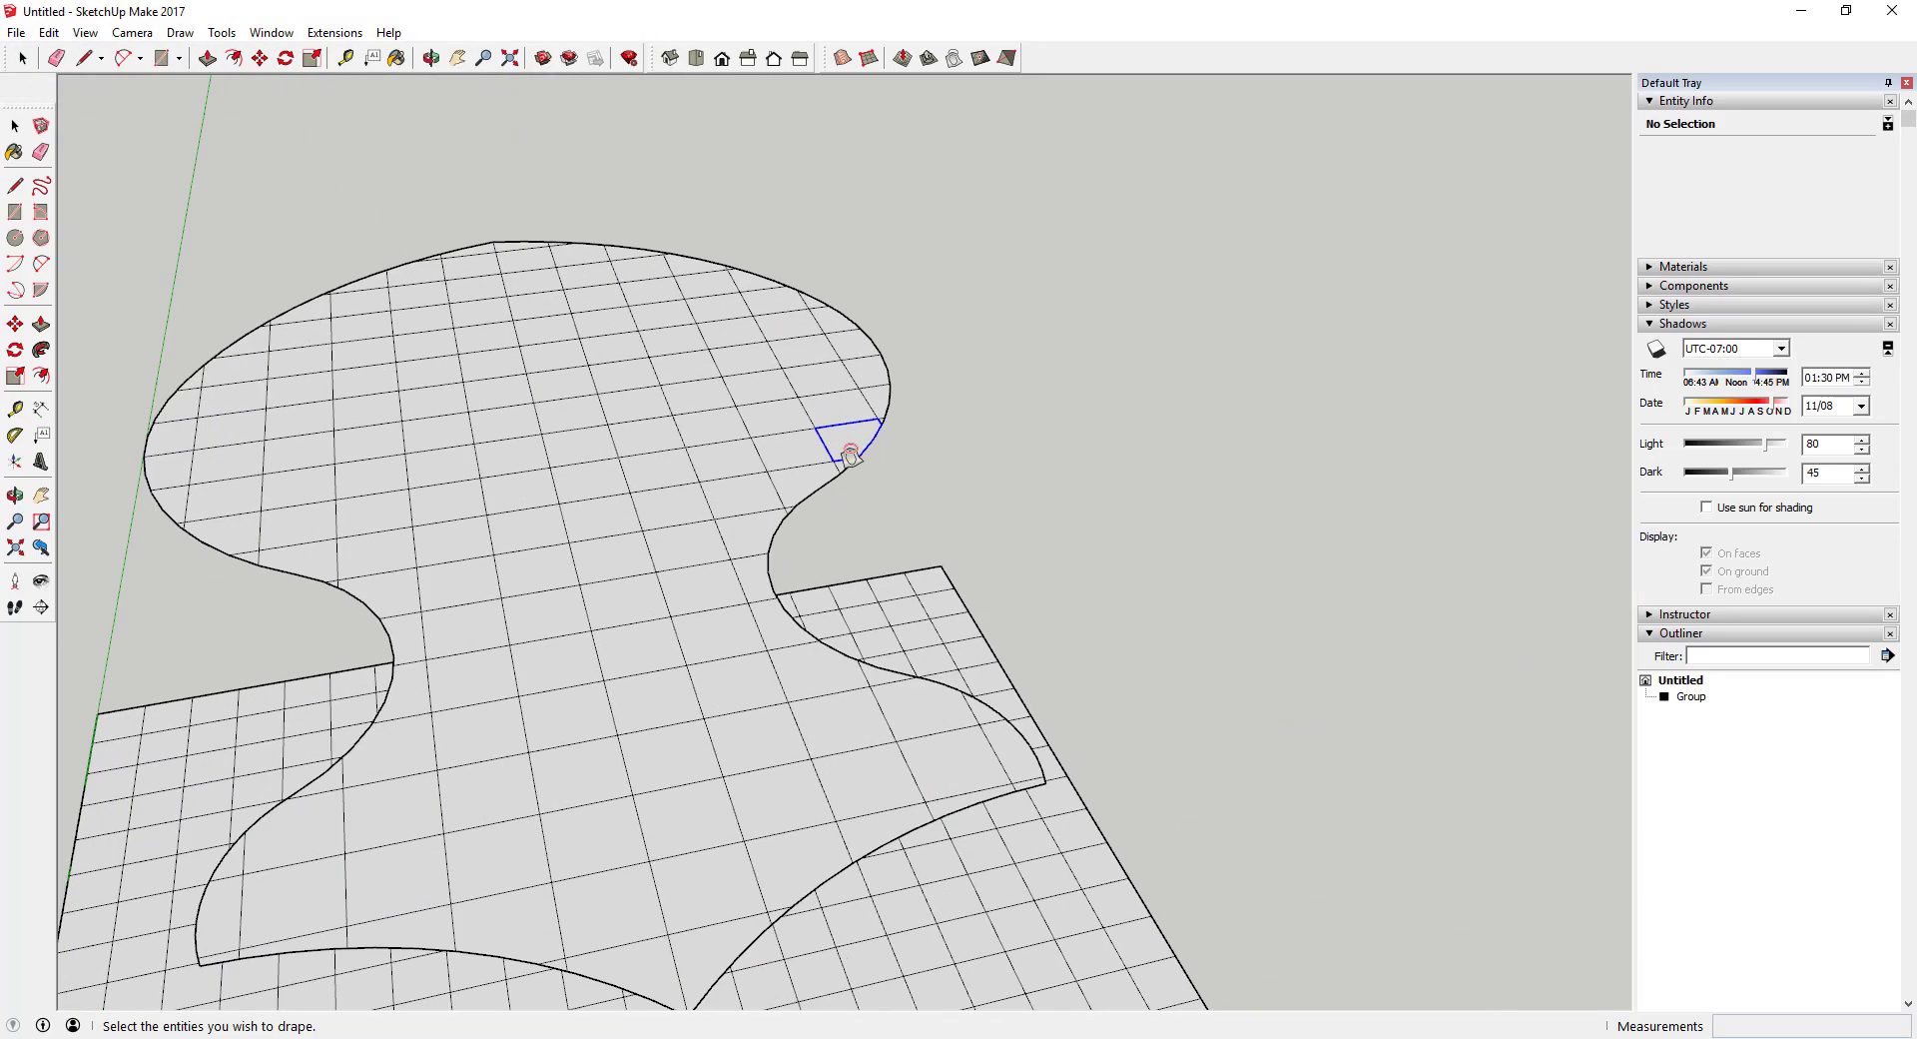
{"action": "scroll", "coordinate": [946, 463], "scroll_direction": "down", "scroll_amount": 2}
{"action": "scroll", "coordinate": [700, 679], "scroll_direction": "up", "scroll_amount": 2}
{"action": "left_click", "coordinate": [700, 680]}
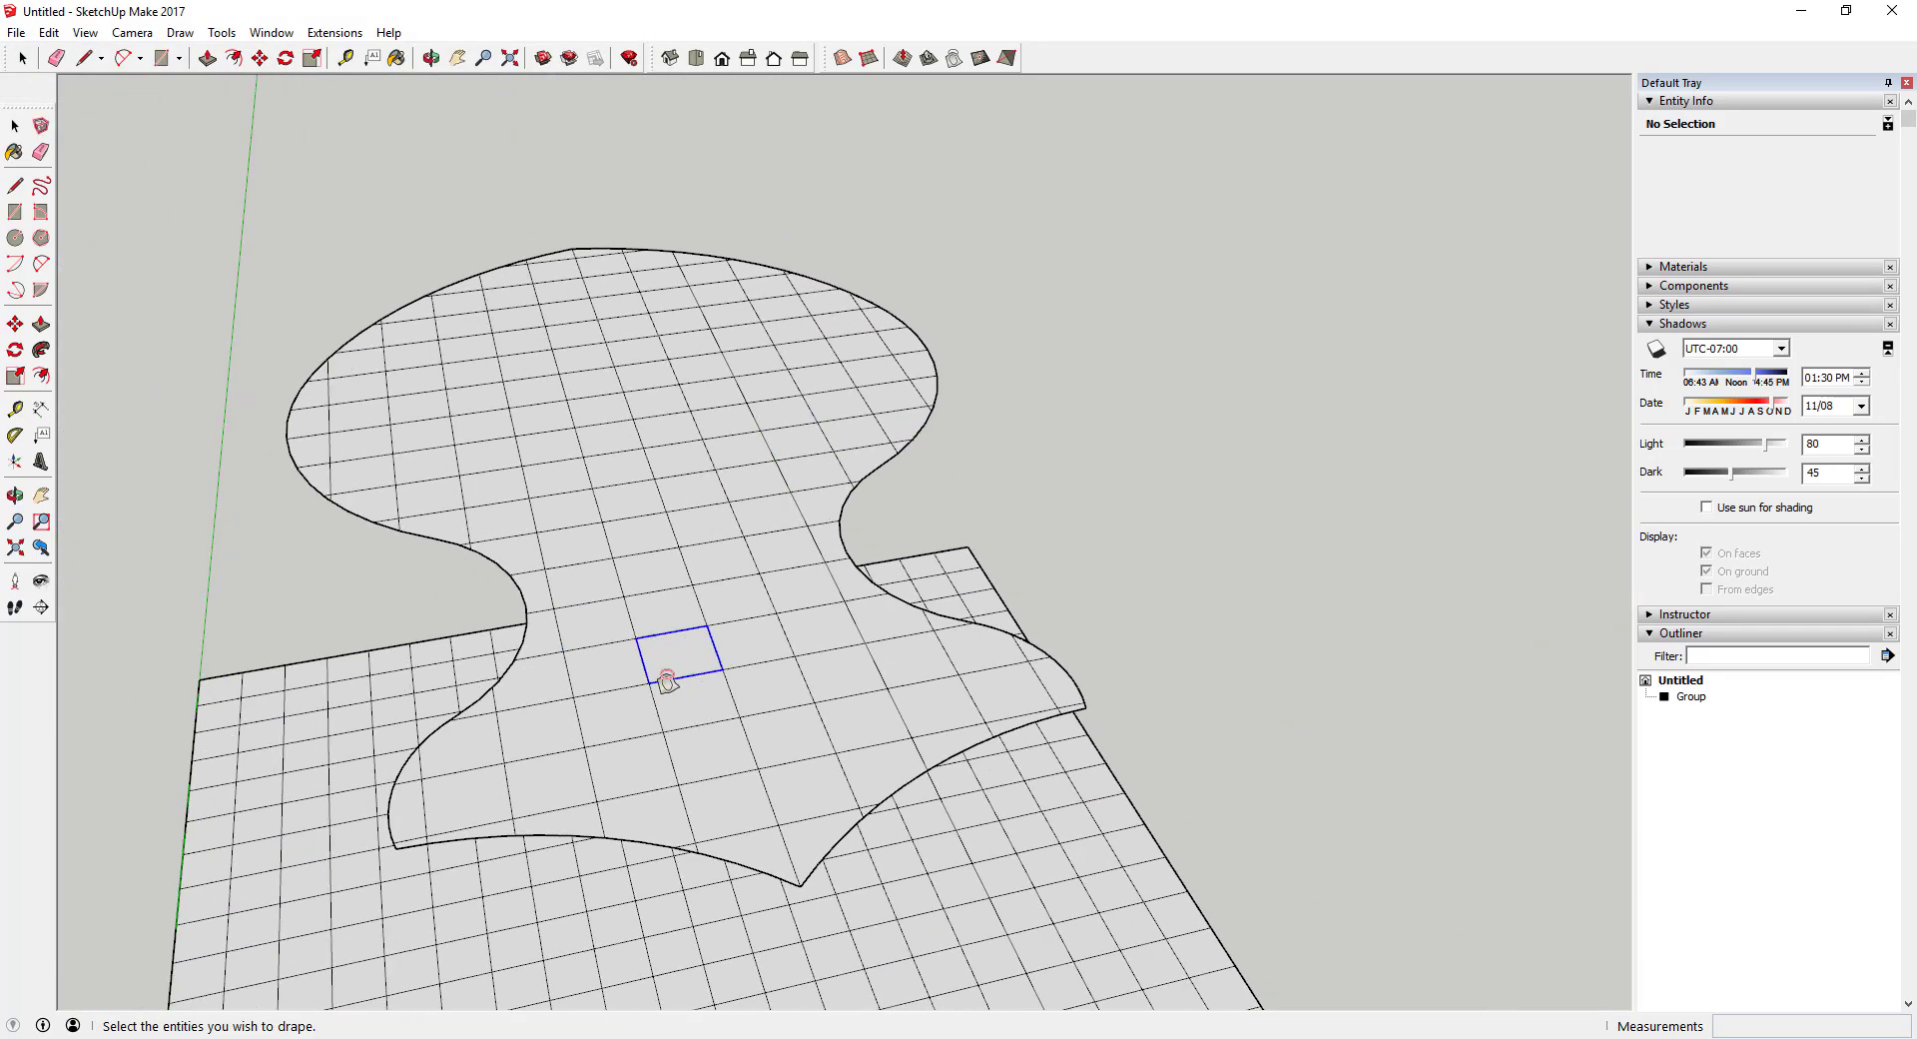
{"action": "middle_click_drag", "start_coordinate": [689, 677], "coordinate": [599, 514]}
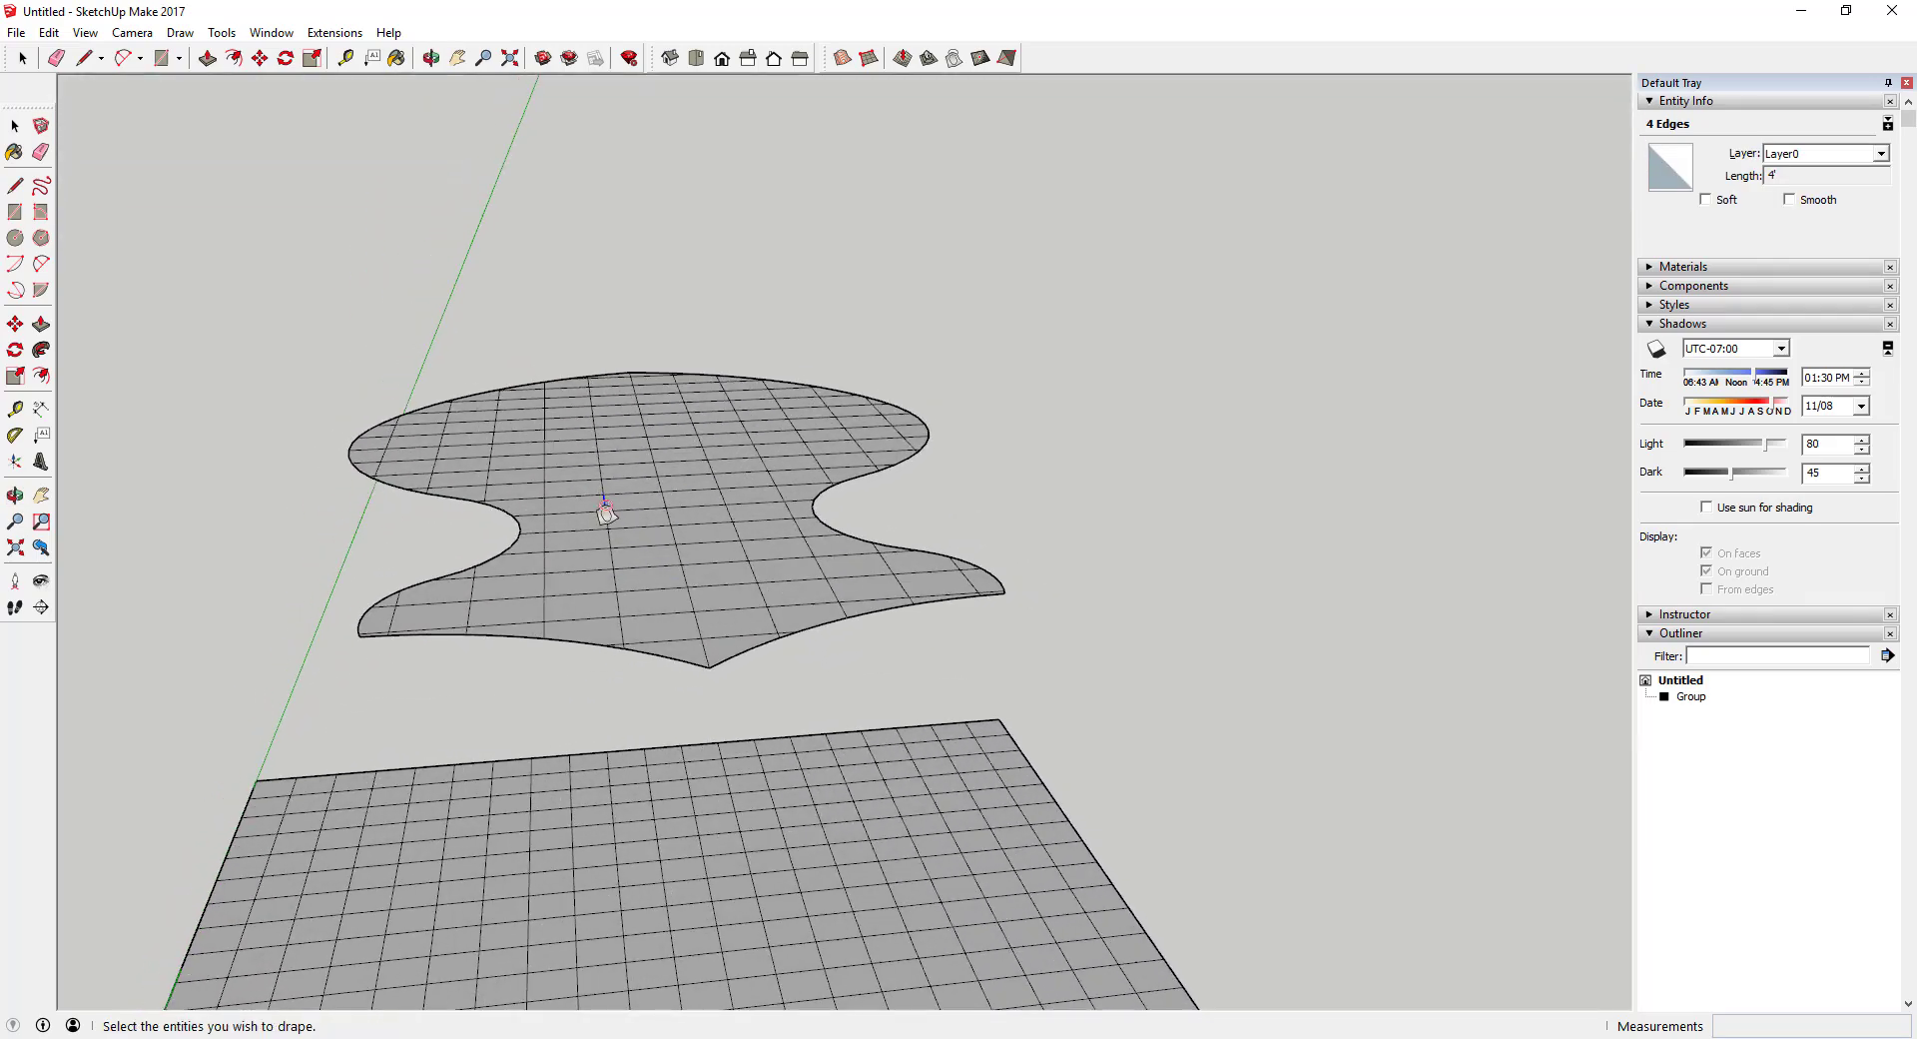
{"action": "middle_click_drag", "start_coordinate": [732, 496], "coordinate": [603, 193]}
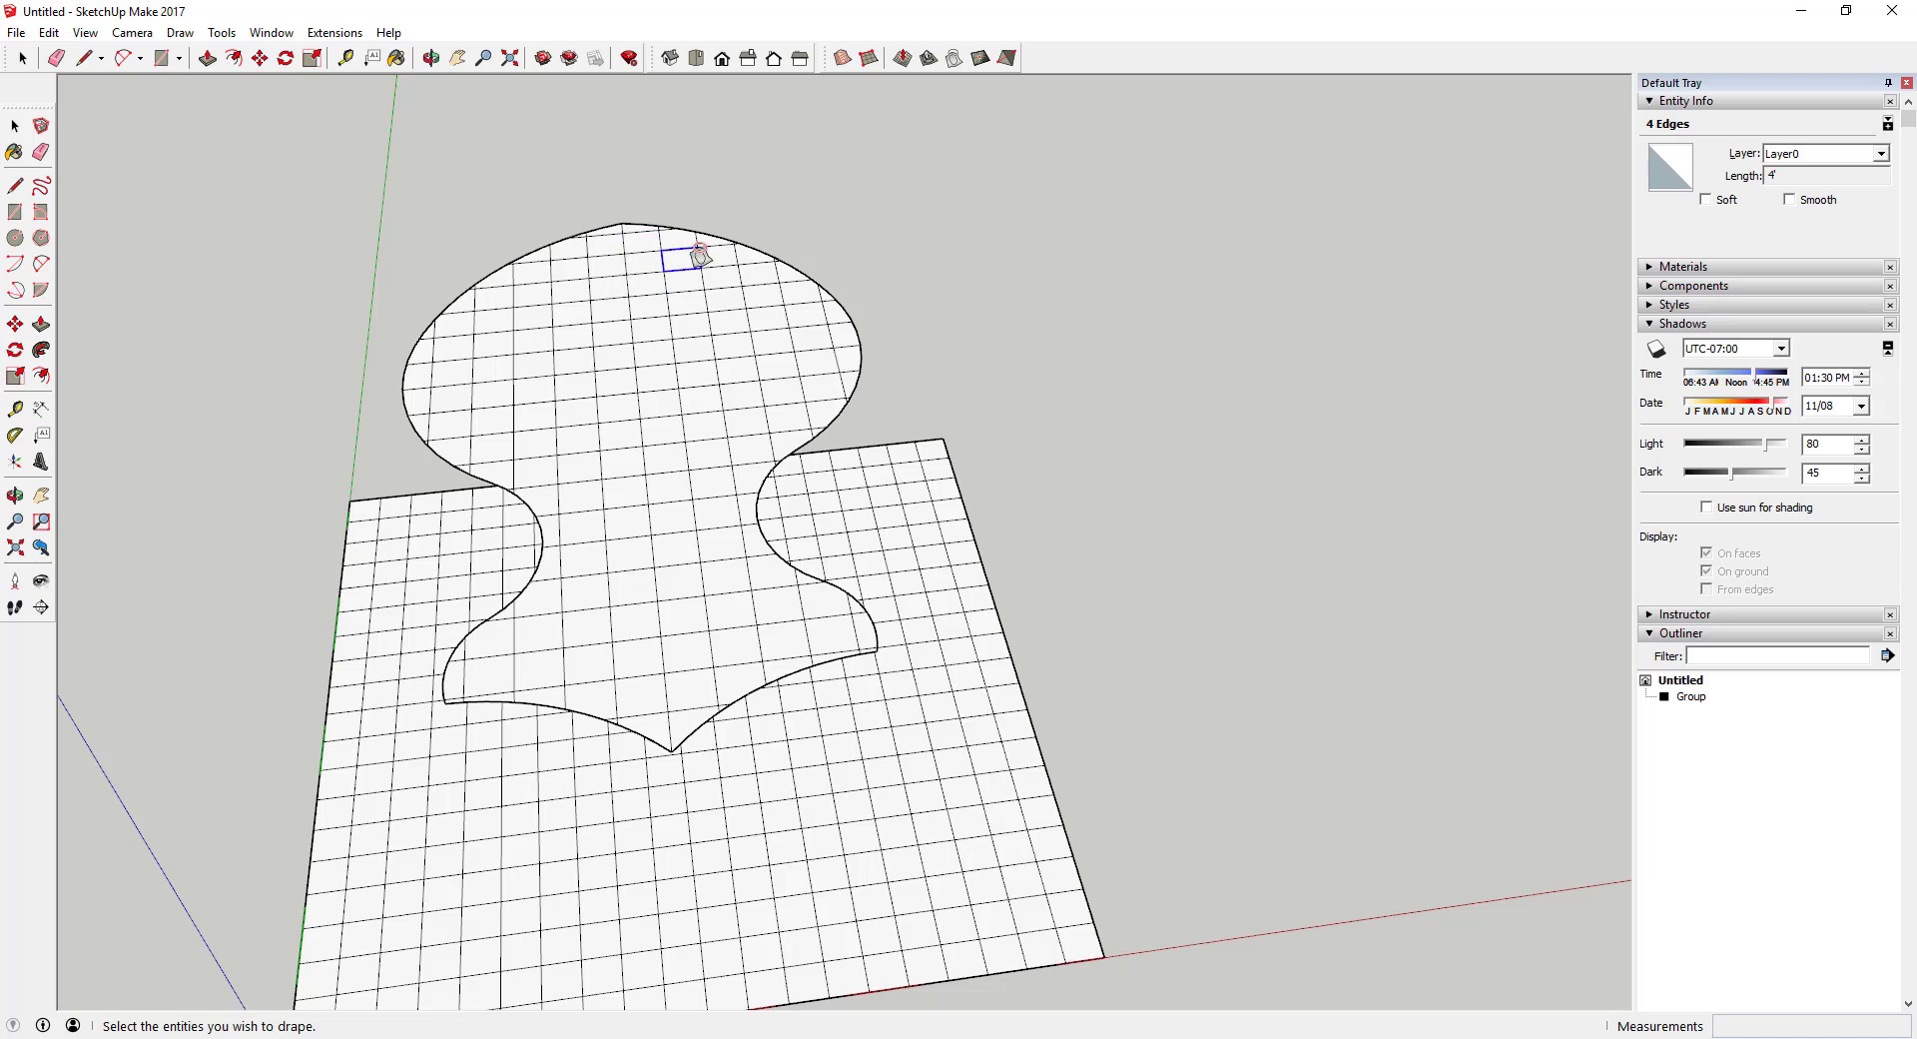
{"action": "scroll", "coordinate": [672, 227], "scroll_direction": "down", "scroll_amount": 2}
{"action": "mouse_move", "coordinate": [647, 367]}
{"action": "middle_mouse_down"}
{"action": "mouse_move", "coordinate": [646, 189]}
{"action": "mouse_move", "coordinate": [667, 382]}
{"action": "middle_mouse_up"}
- Hide the flat sandbox grid group beneath the curved face
{"action": "left_click", "coordinate": [809, 734]}
{"action": "right_click", "coordinate": [775, 709]}
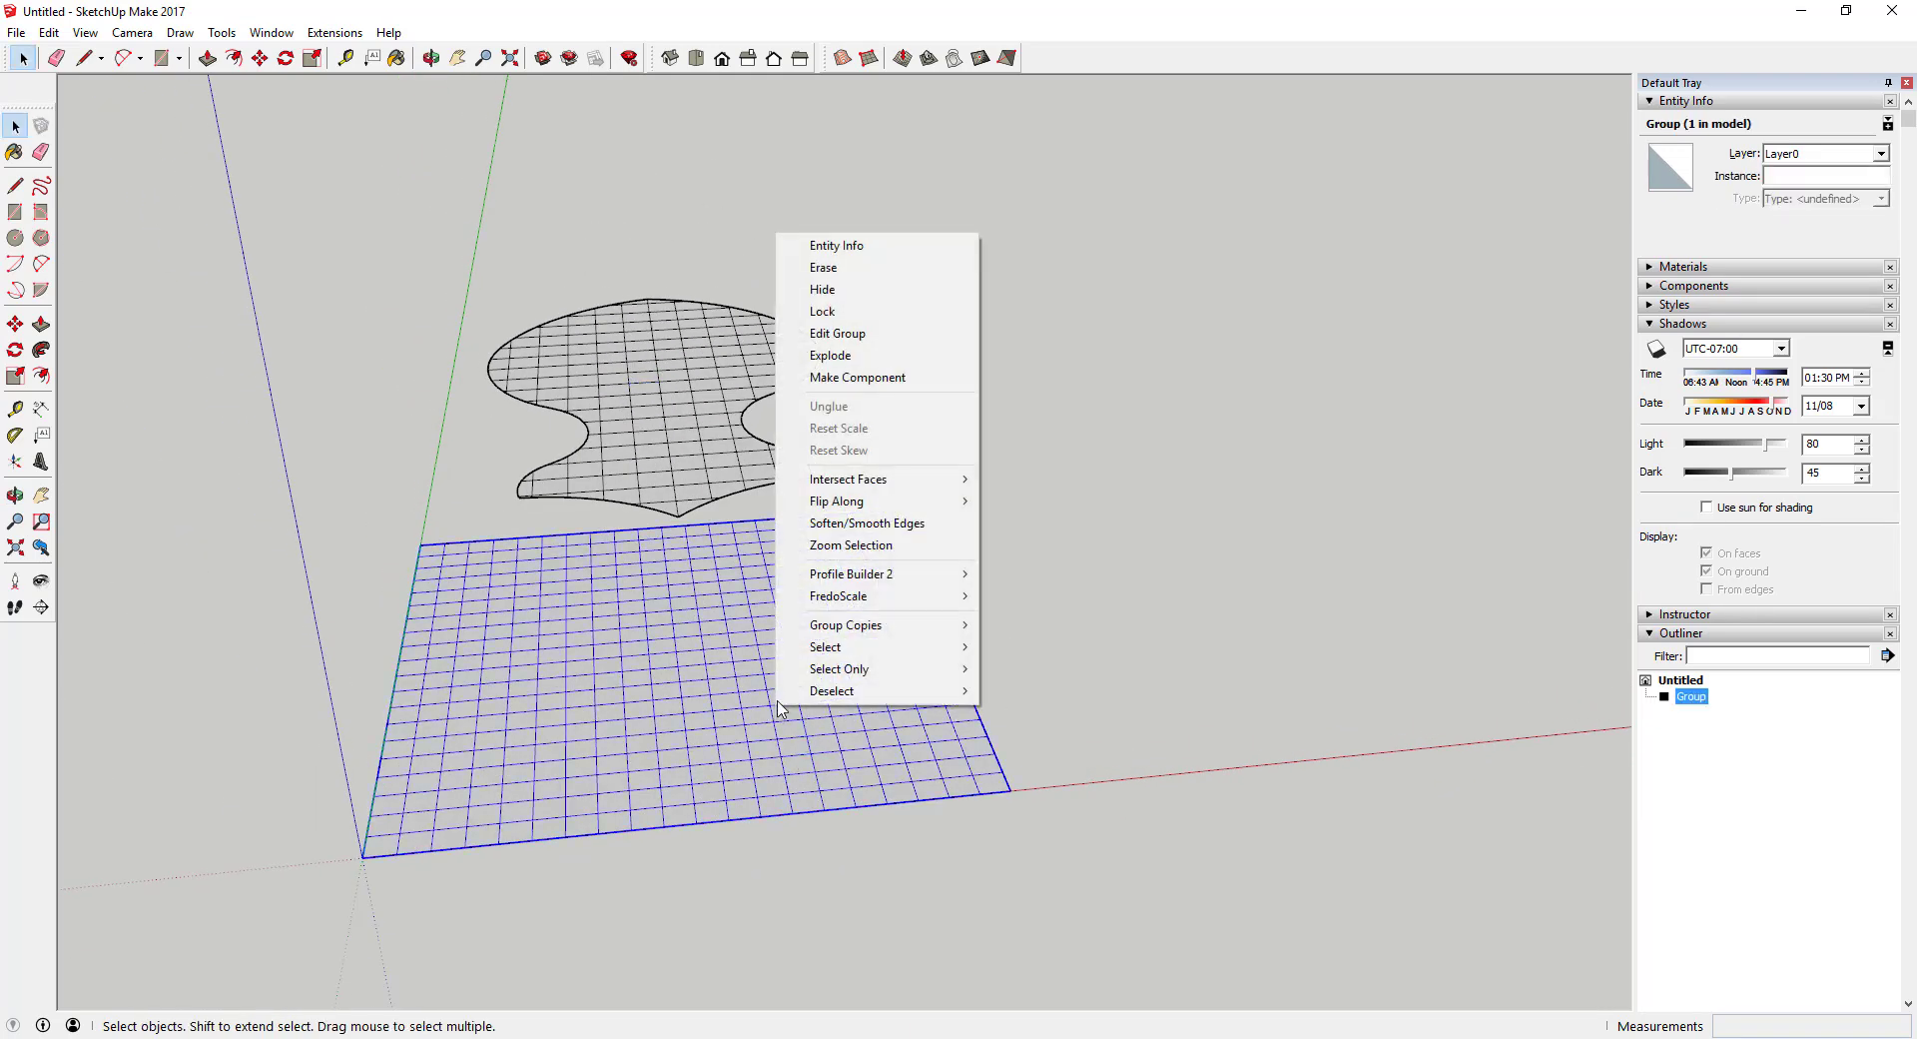
{"action": "left_click", "coordinate": [831, 287]}
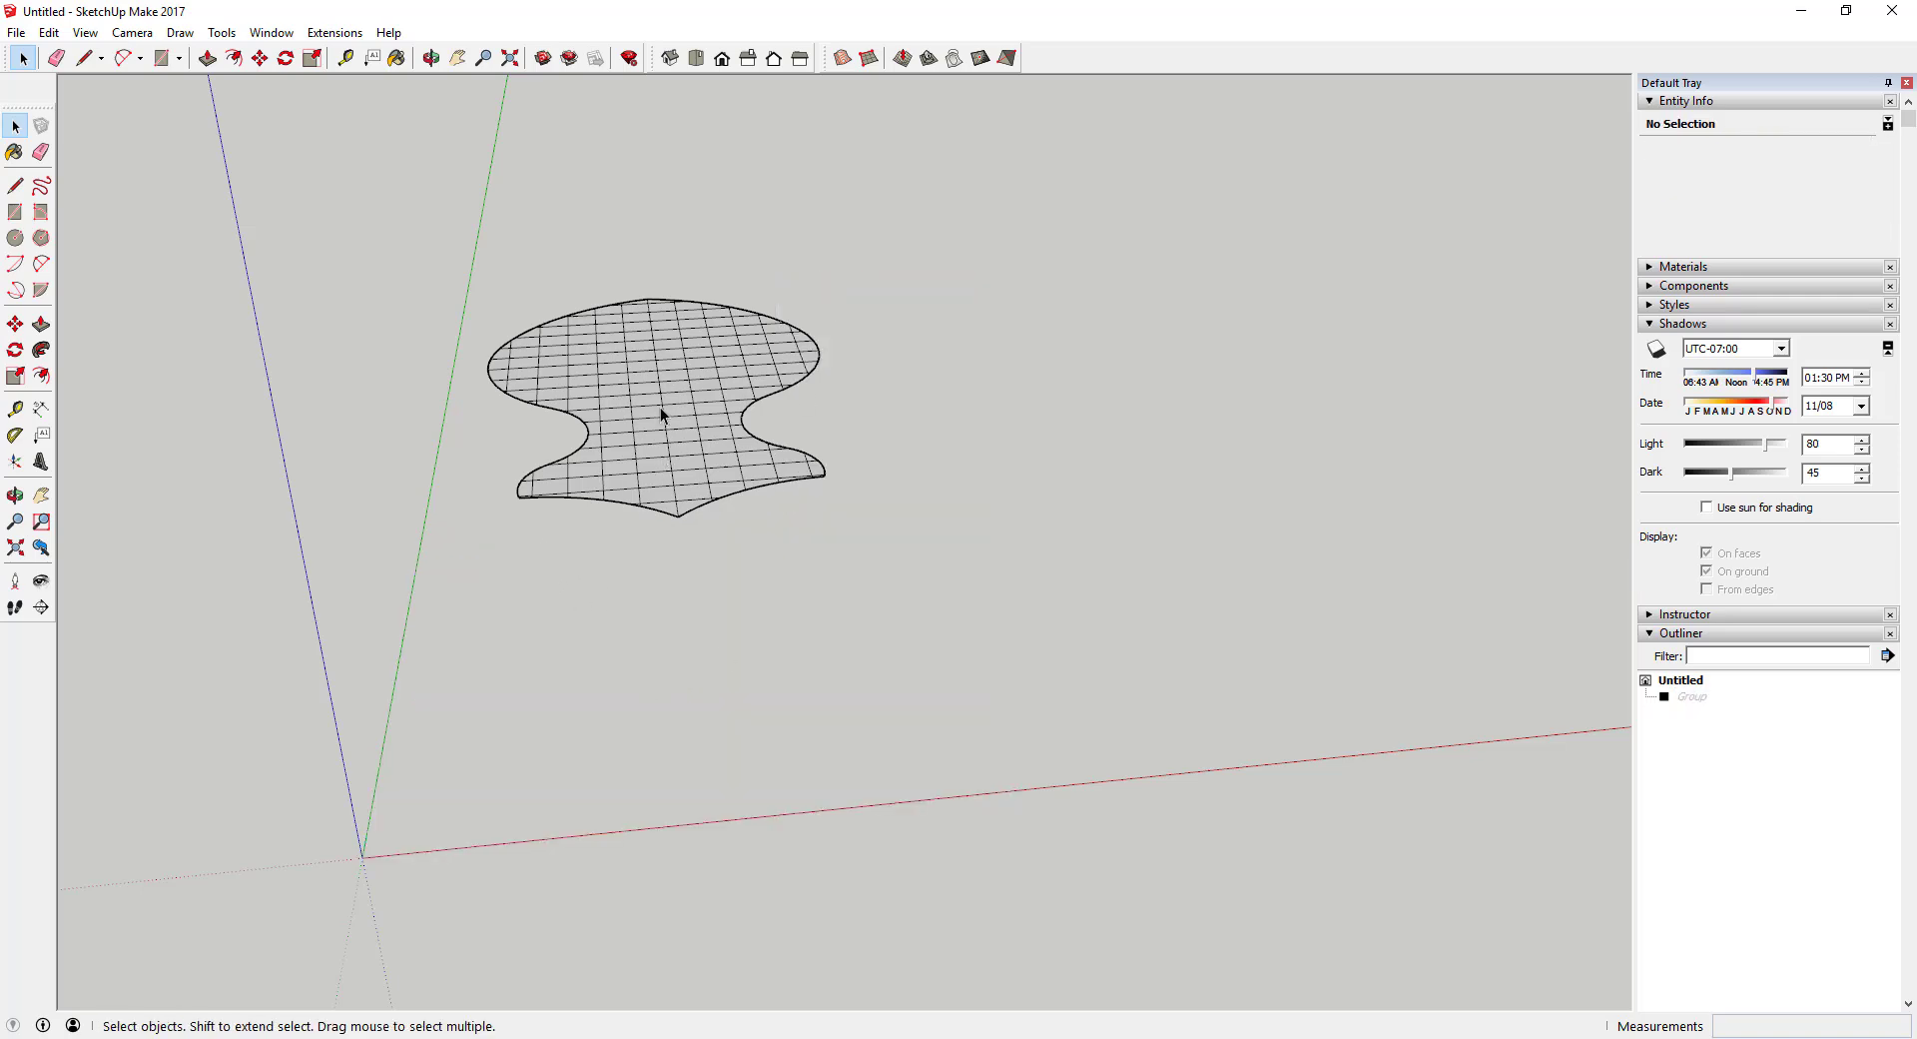
- Examine the outline and the partial grid cells along the border of the gridded curved face
{"action": "scroll", "coordinate": [642, 311], "scroll_direction": "up", "scroll_amount": 3}
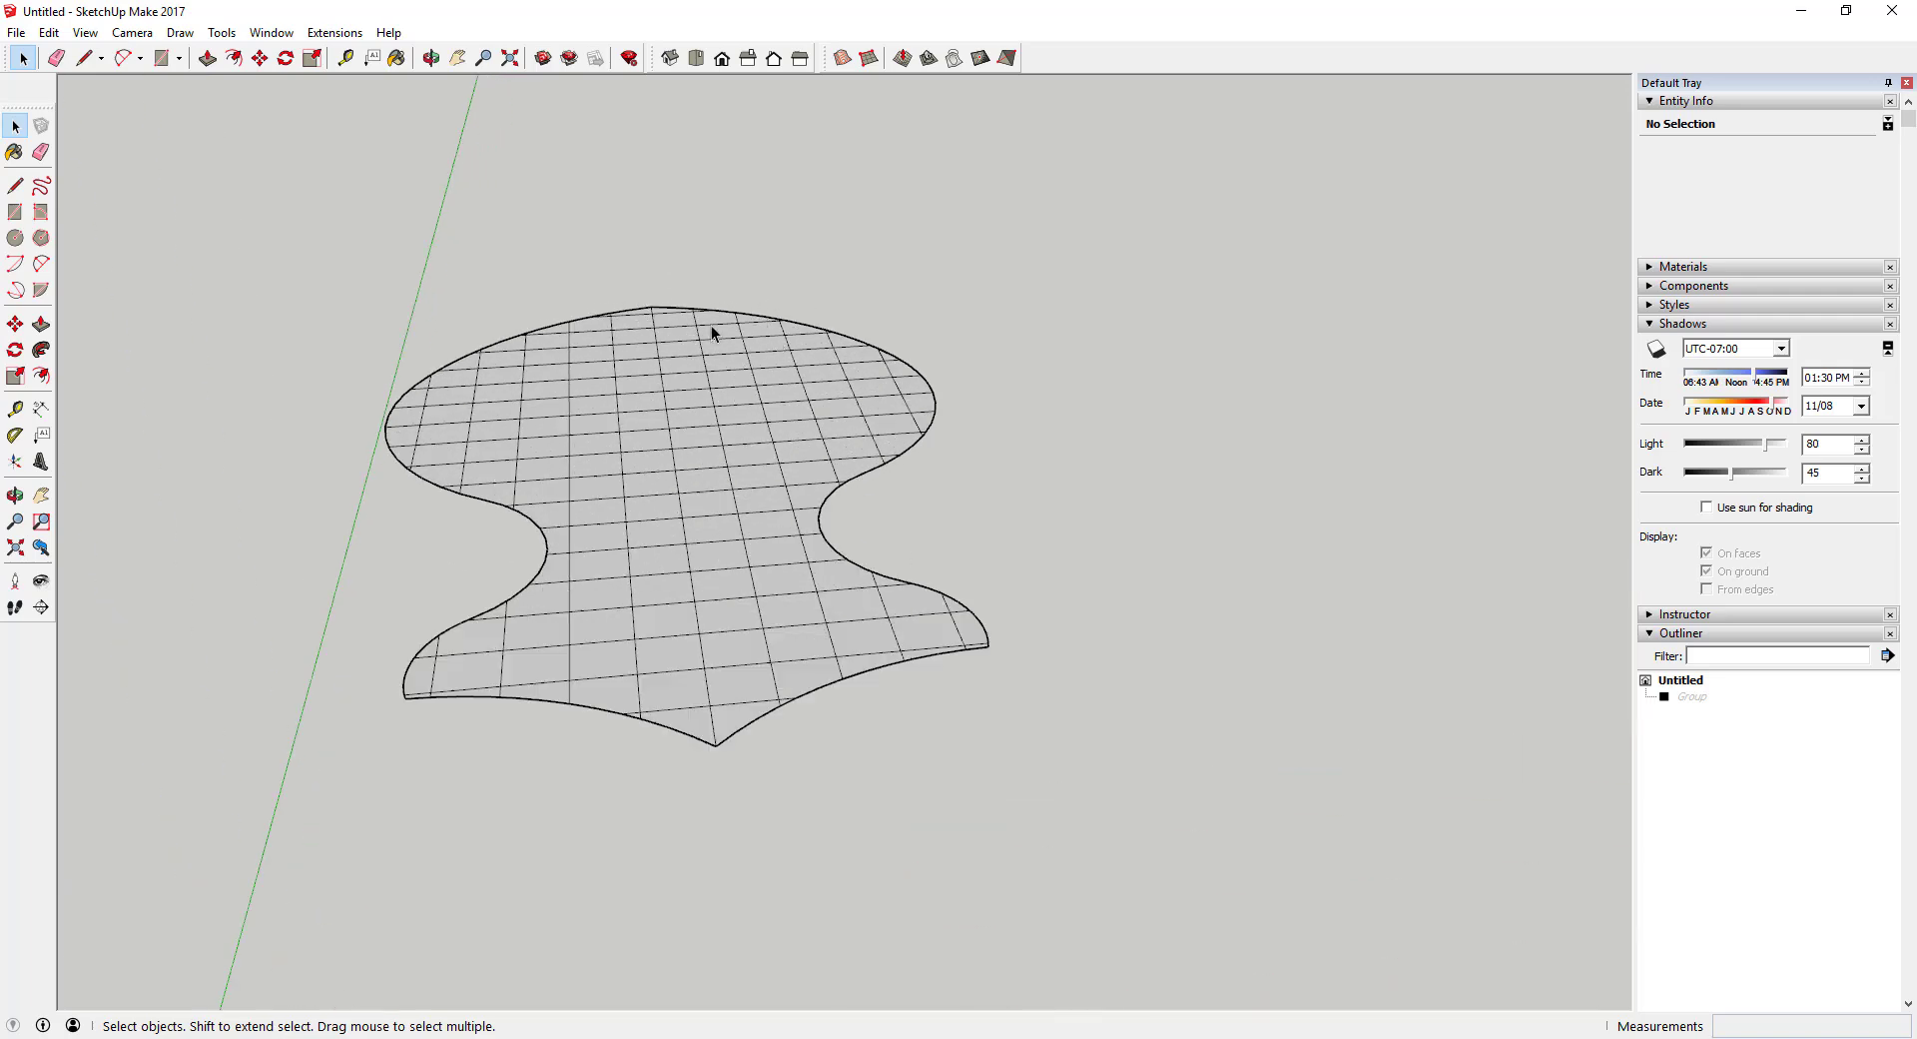
{"action": "scroll", "coordinate": [650, 310], "scroll_direction": "down", "scroll_amount": 1}
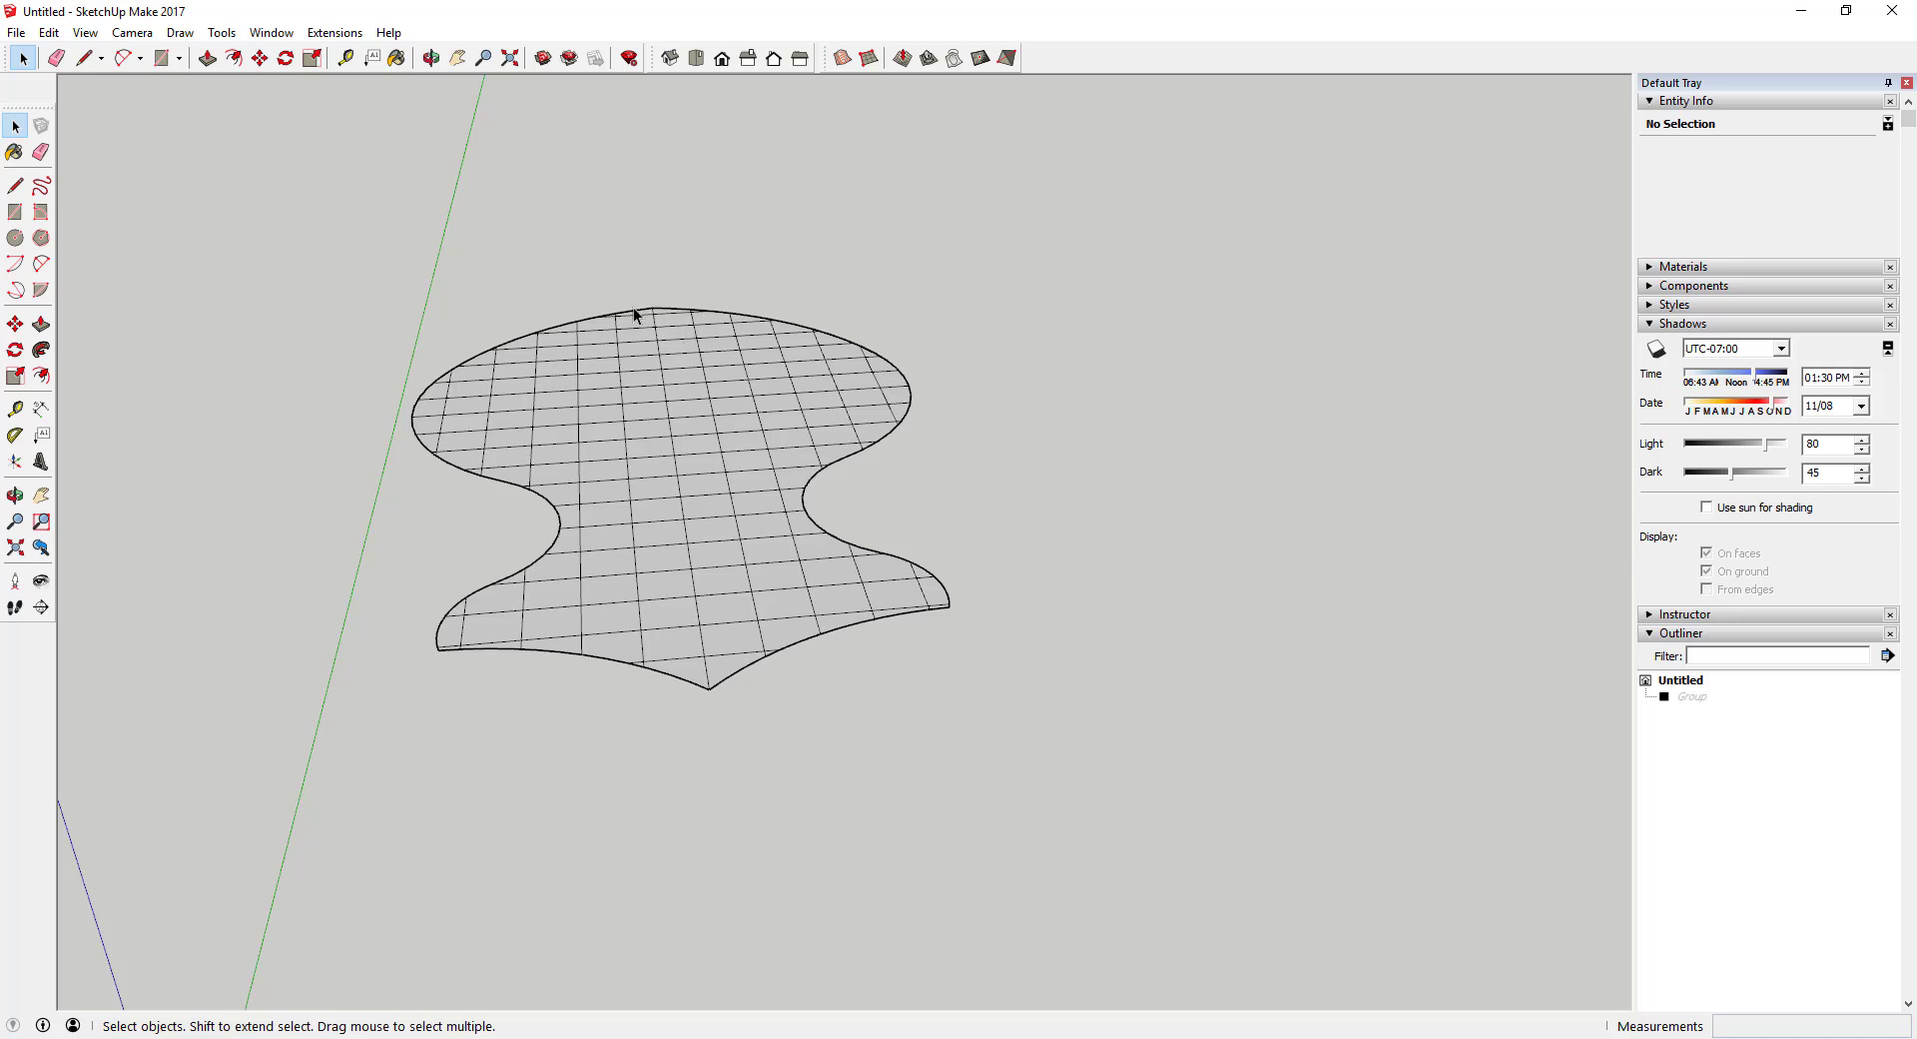
{"action": "scroll", "coordinate": [656, 344], "scroll_direction": "down", "scroll_amount": 2}
{"action": "mouse_move", "coordinate": [669, 411]}
{"action": "middle_mouse_down"}
{"action": "mouse_move", "coordinate": [912, 290]}
{"action": "mouse_move", "coordinate": [655, 419]}
{"action": "middle_mouse_up"}
{"action": "scroll", "coordinate": [803, 487], "scroll_direction": "down", "scroll_amount": 1}
{"action": "scroll", "coordinate": [802, 488], "scroll_direction": "up", "scroll_amount": 2}
{"action": "middle_click_drag", "start_coordinate": [829, 444], "coordinate": [812, 543]}
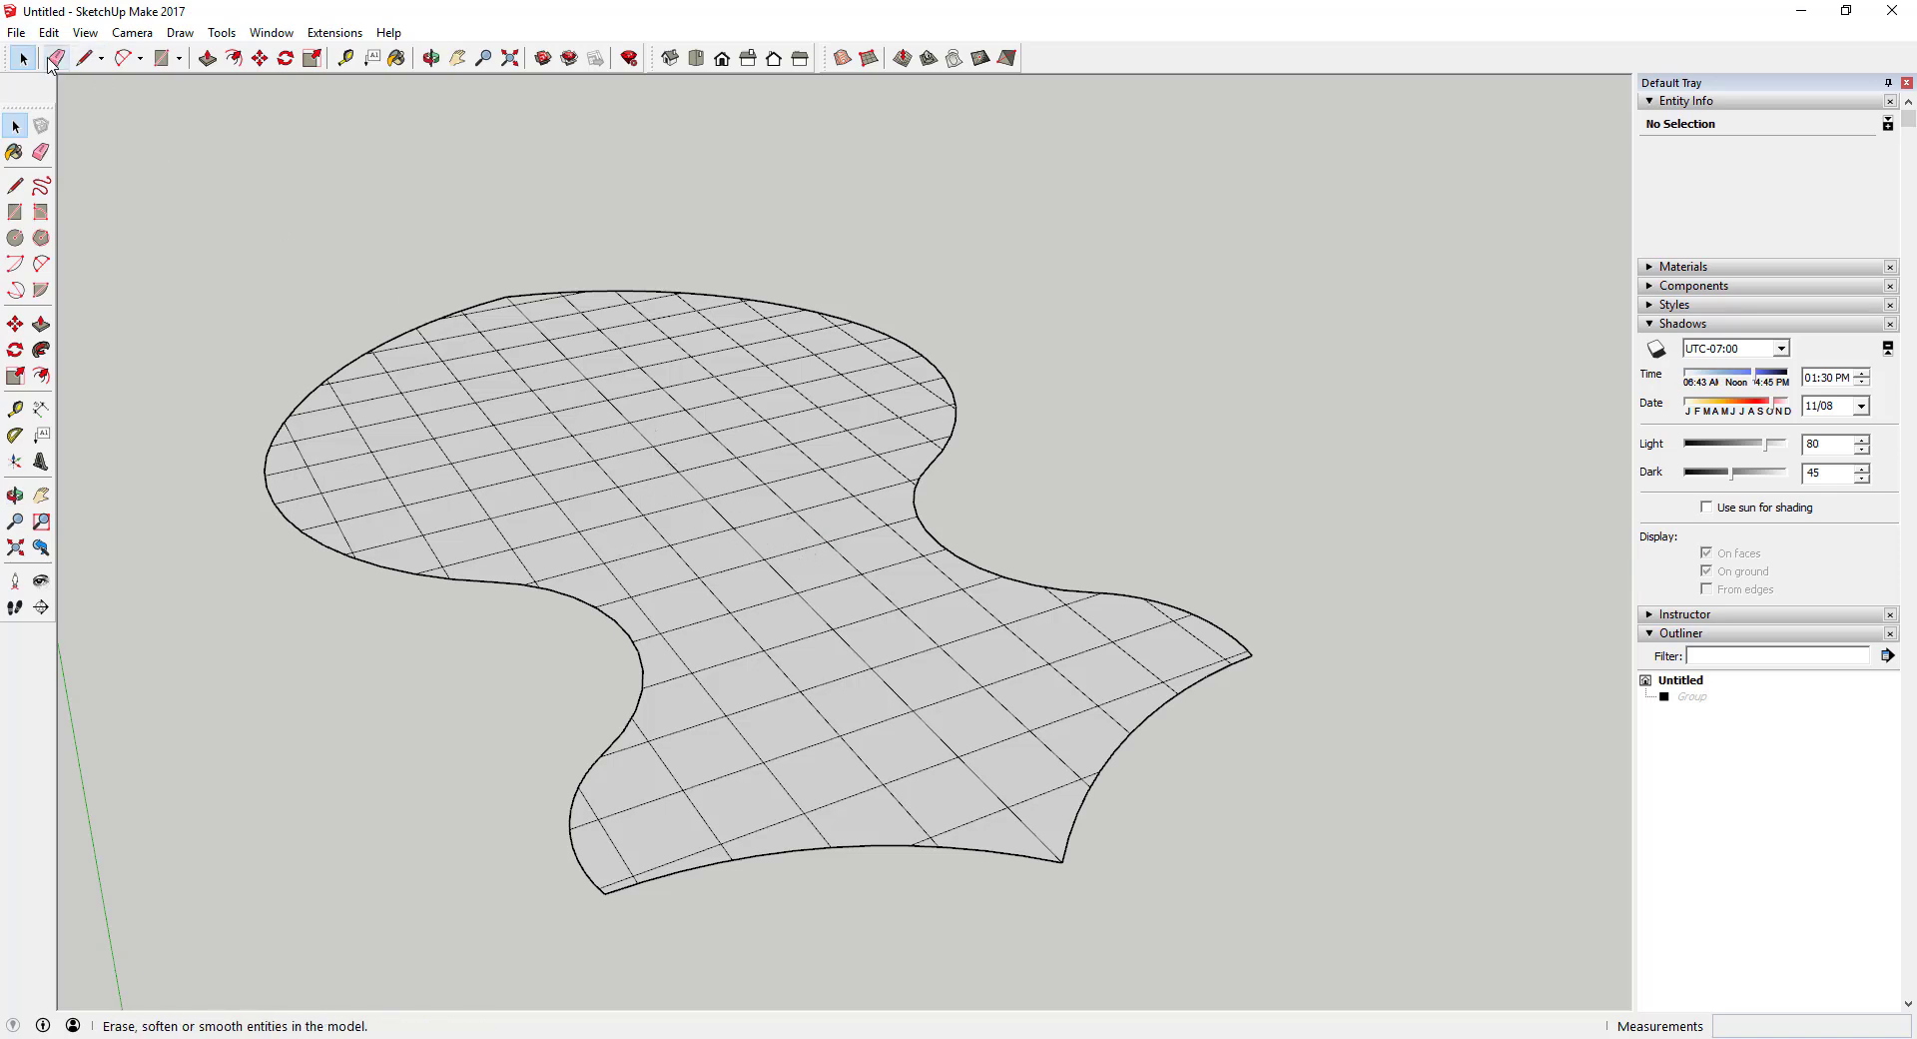
- Select single grid cells and a grid edge on the curved face to check how it is subdivided
{"action": "left_click", "coordinate": [749, 596]}
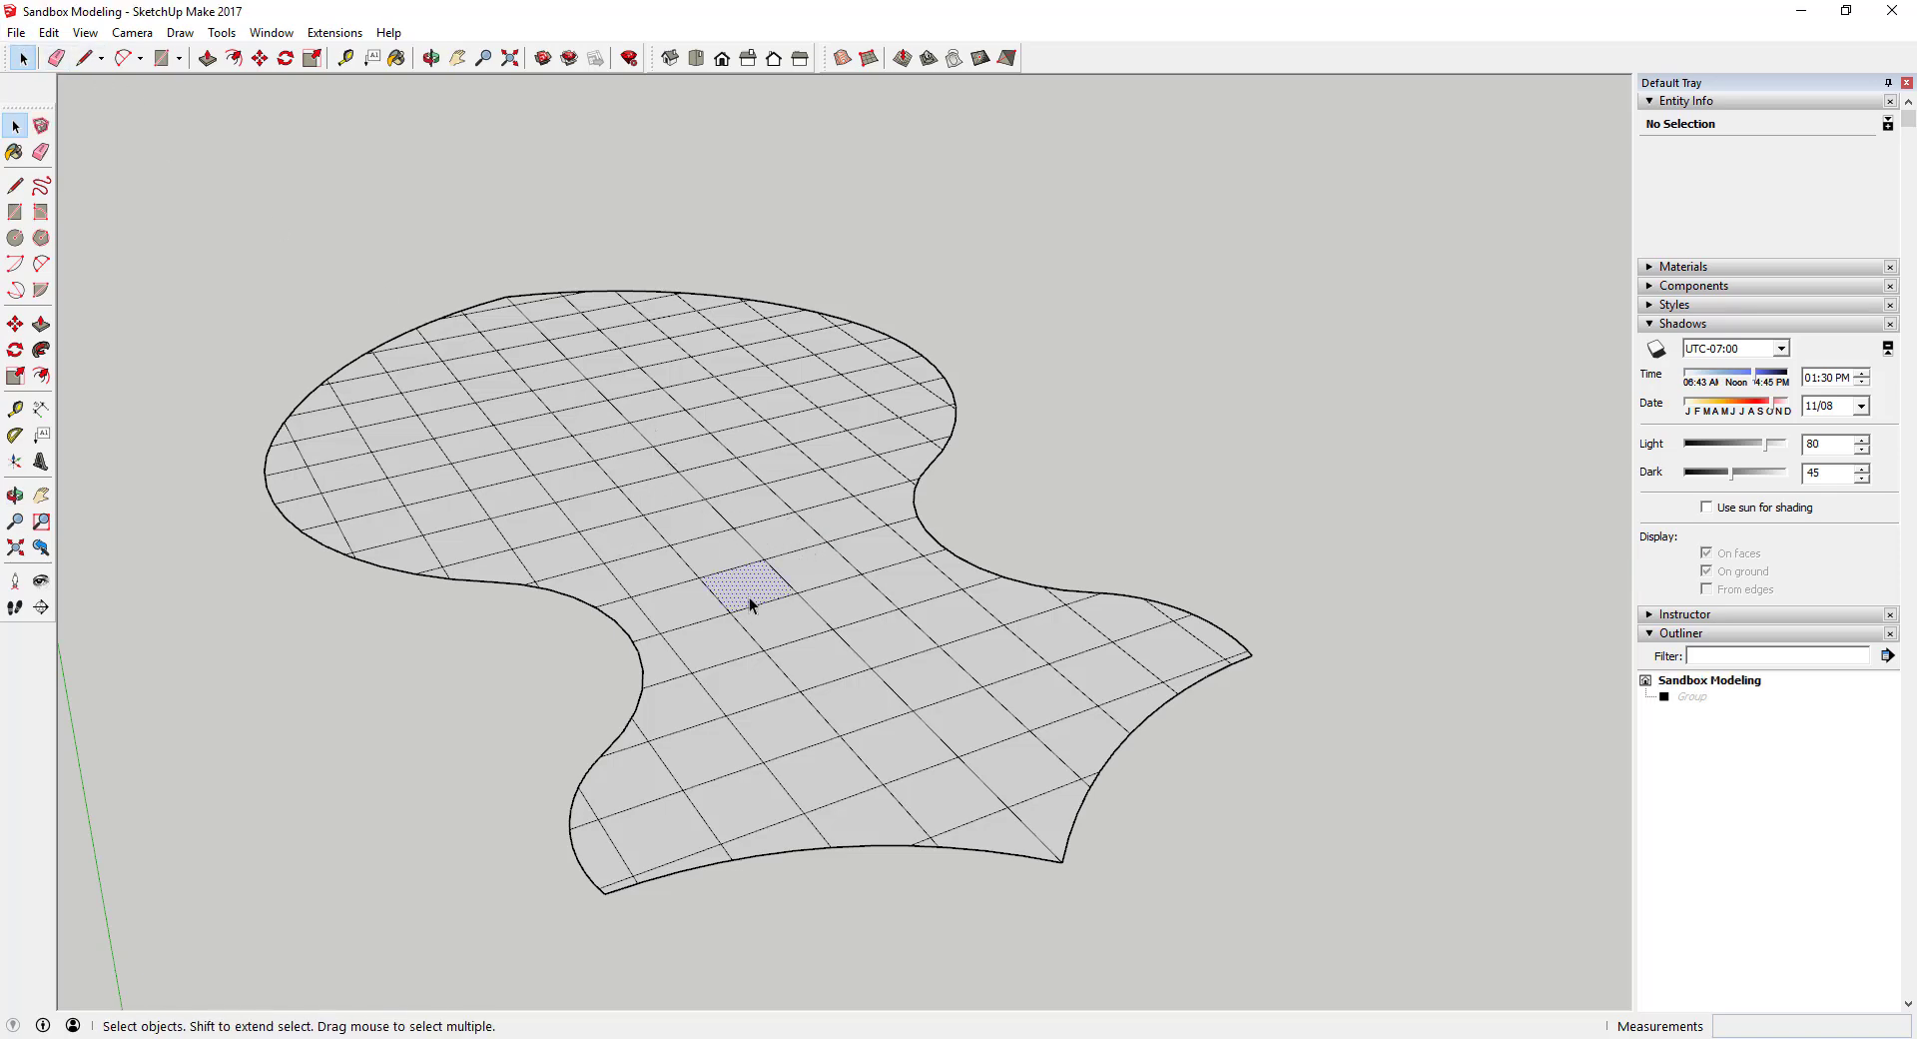
{"action": "scroll", "coordinate": [797, 651], "scroll_direction": "down", "scroll_amount": 2}
{"action": "mouse_move", "coordinate": [797, 652]}
{"action": "middle_mouse_down"}
{"action": "mouse_move", "coordinate": [704, 534]}
{"action": "mouse_move", "coordinate": [792, 667]}
{"action": "middle_mouse_up"}
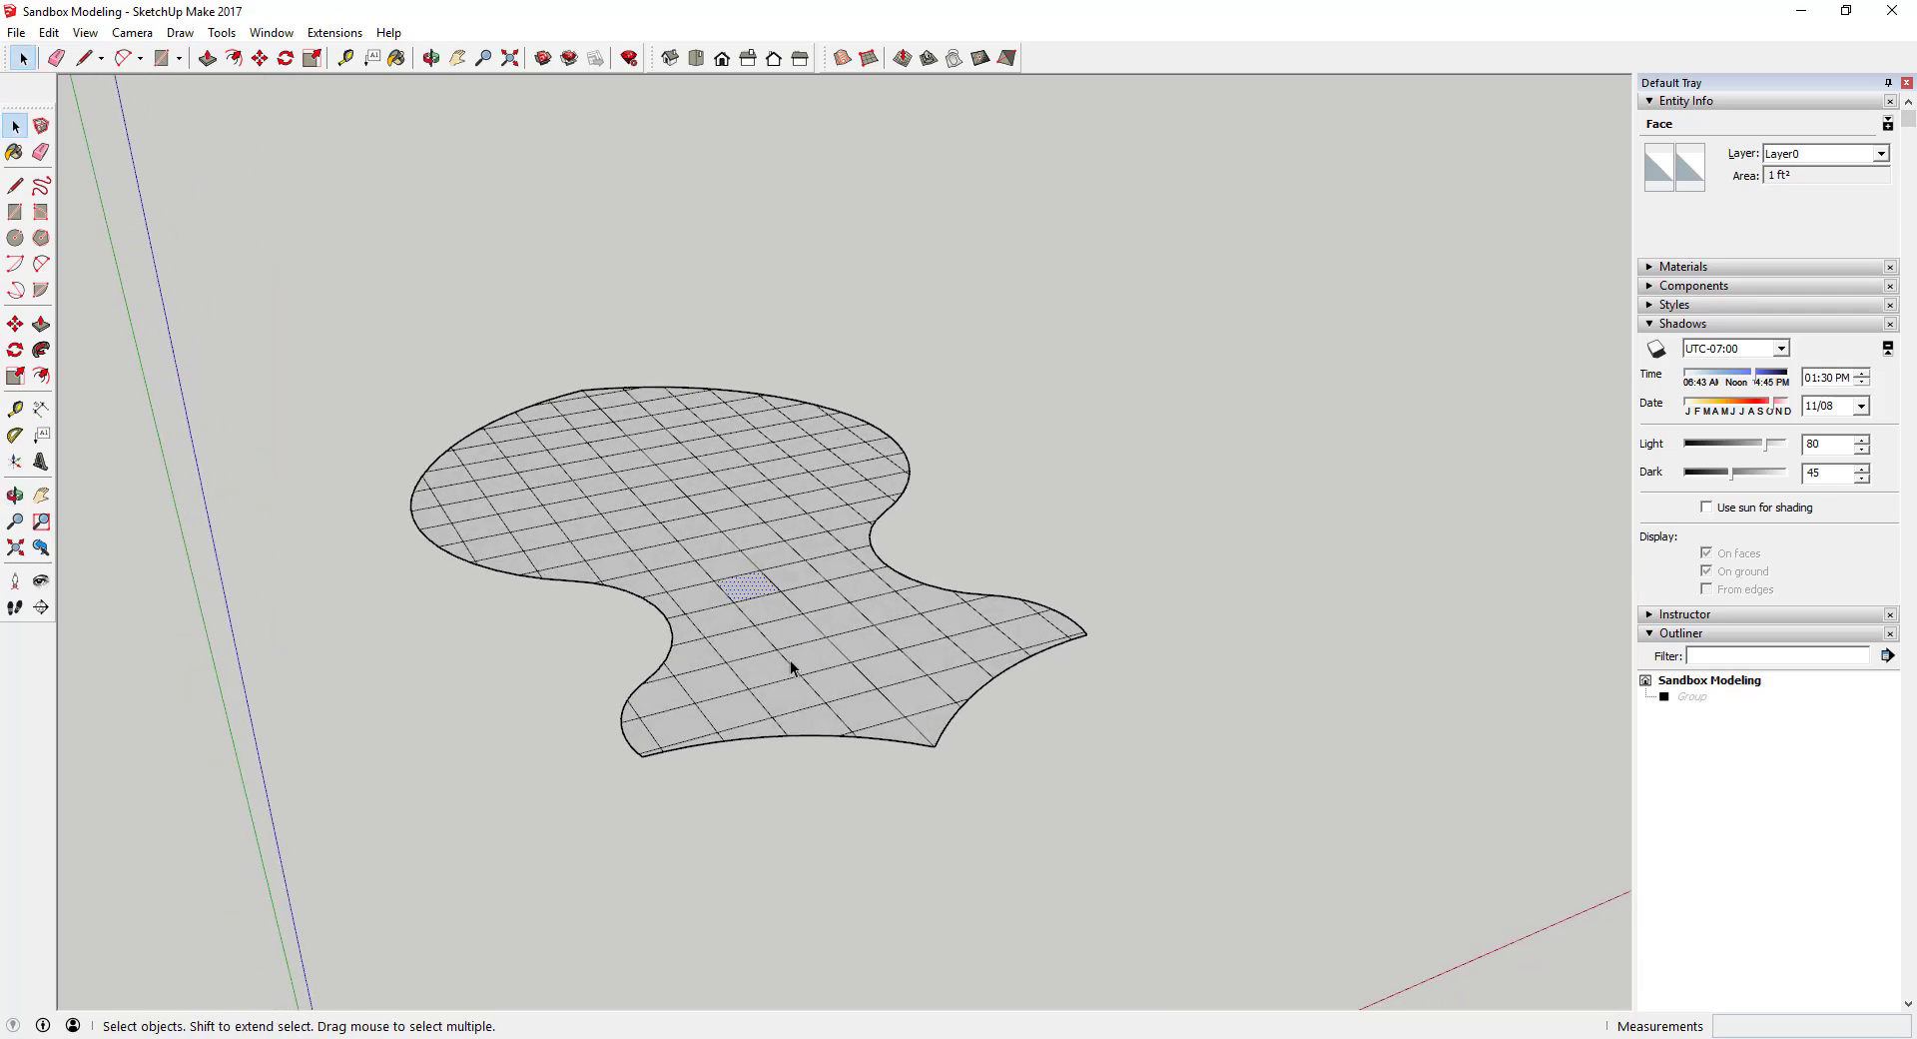
{"action": "scroll", "coordinate": [744, 586], "scroll_direction": "down", "scroll_amount": 2}
{"action": "scroll", "coordinate": [741, 591], "scroll_direction": "up", "scroll_amount": 2}
{"action": "scroll", "coordinate": [735, 615], "scroll_direction": "down", "scroll_amount": 1}
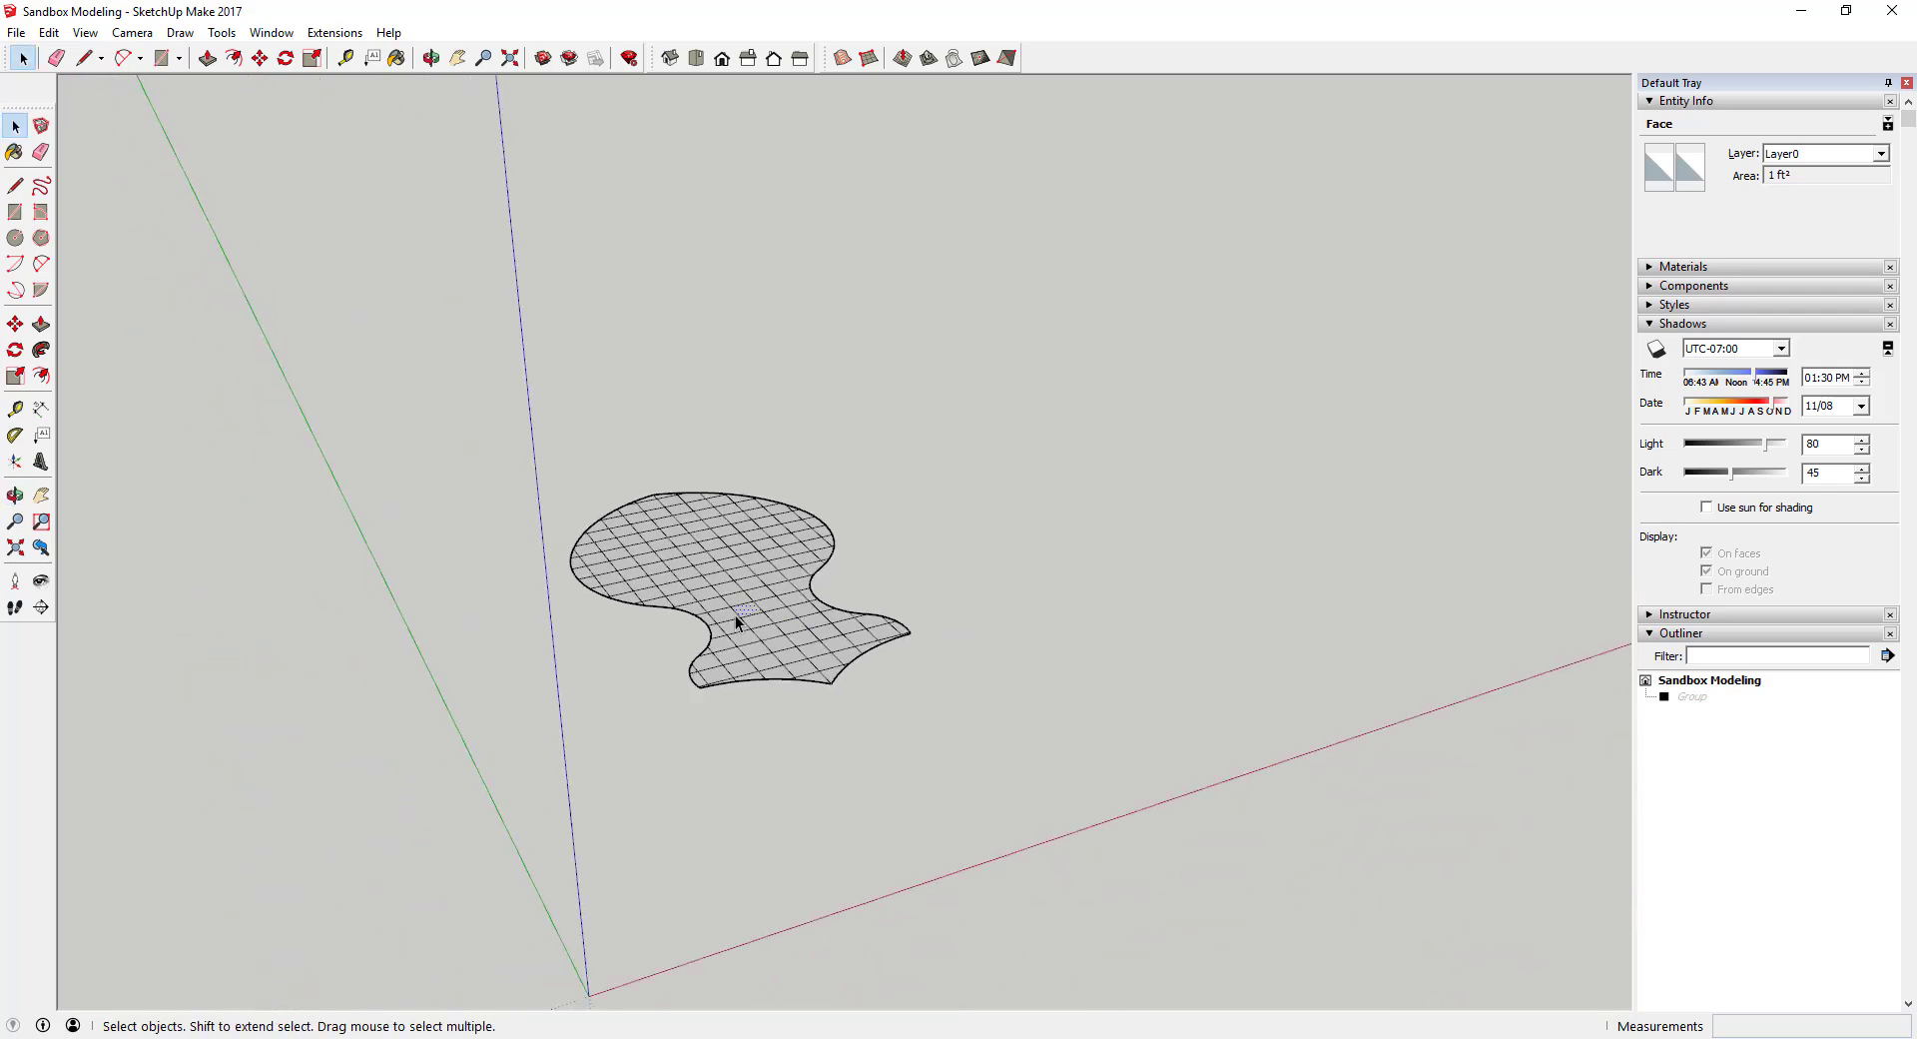
{"action": "left_click", "coordinate": [977, 580]}
{"action": "scroll", "coordinate": [766, 626], "scroll_direction": "up", "scroll_amount": 2}
{"action": "middle_click_drag", "start_coordinate": [775, 655], "coordinate": [707, 615]}
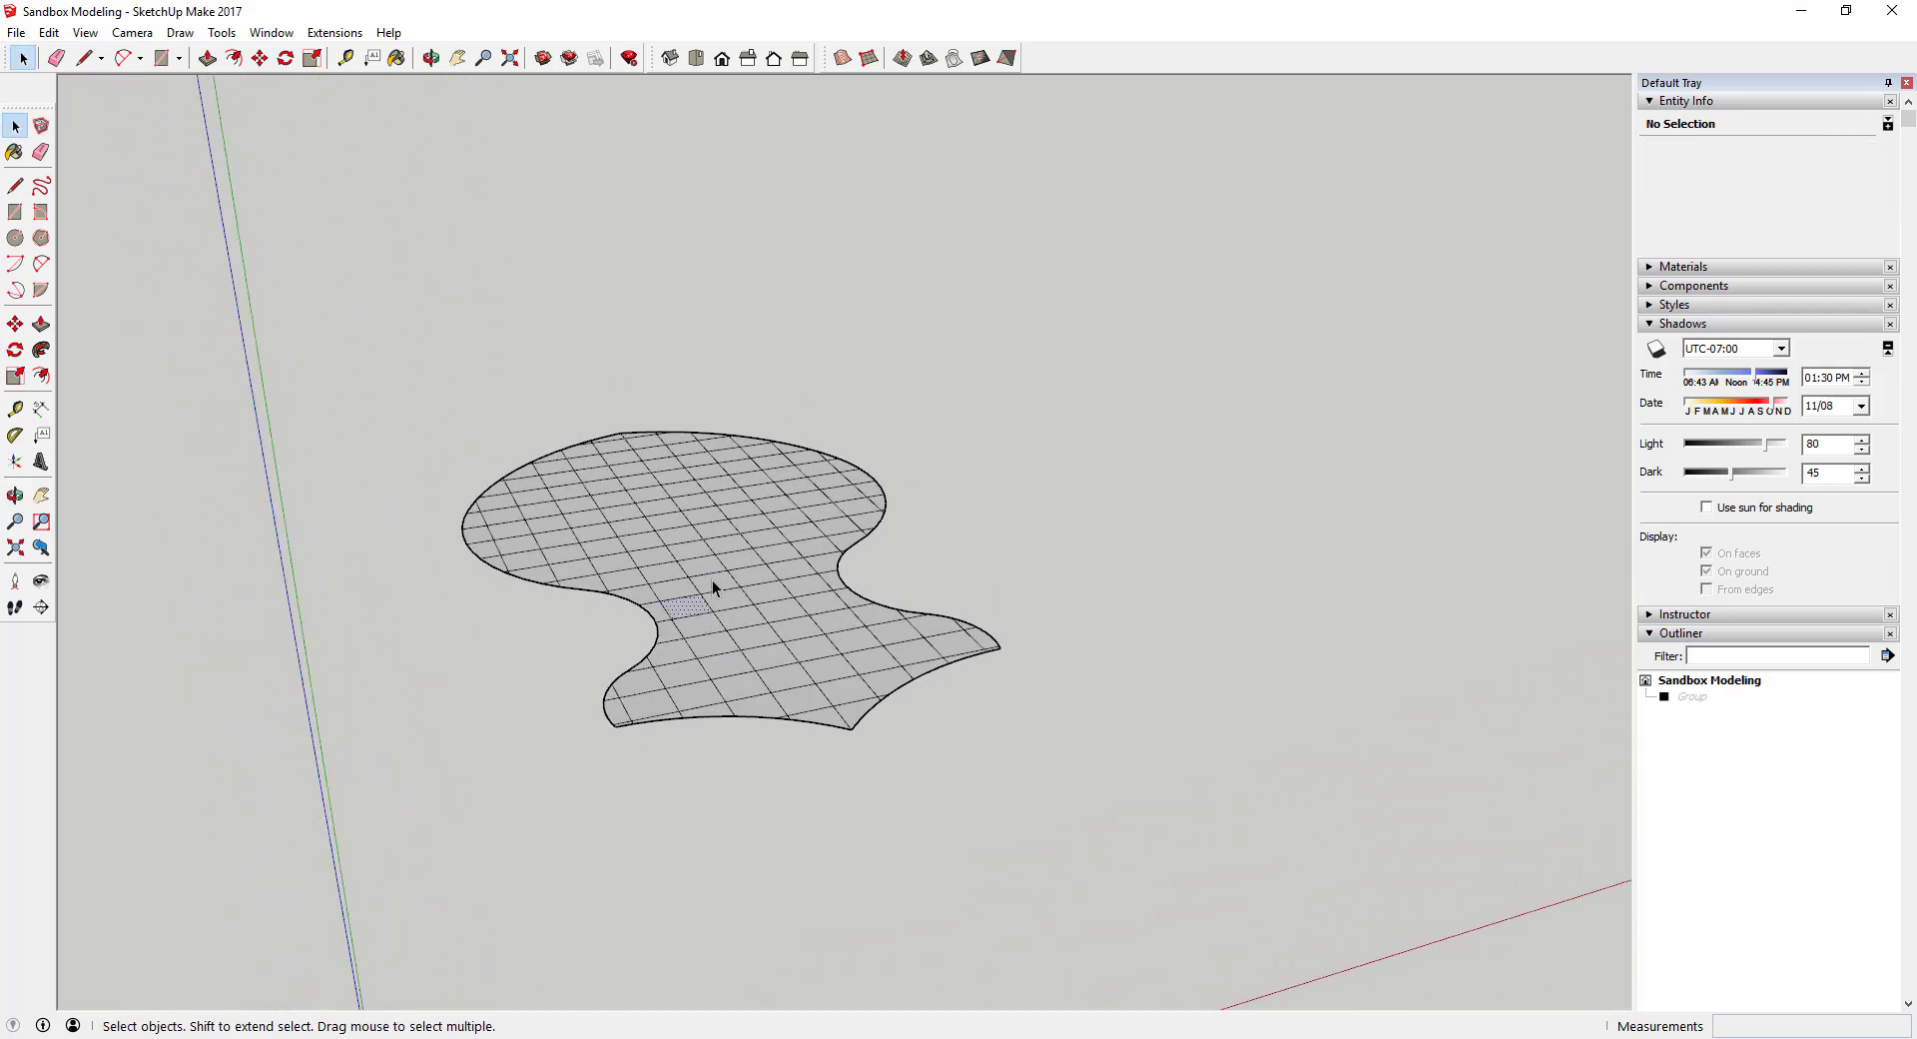
{"action": "left_click", "coordinate": [708, 590]}
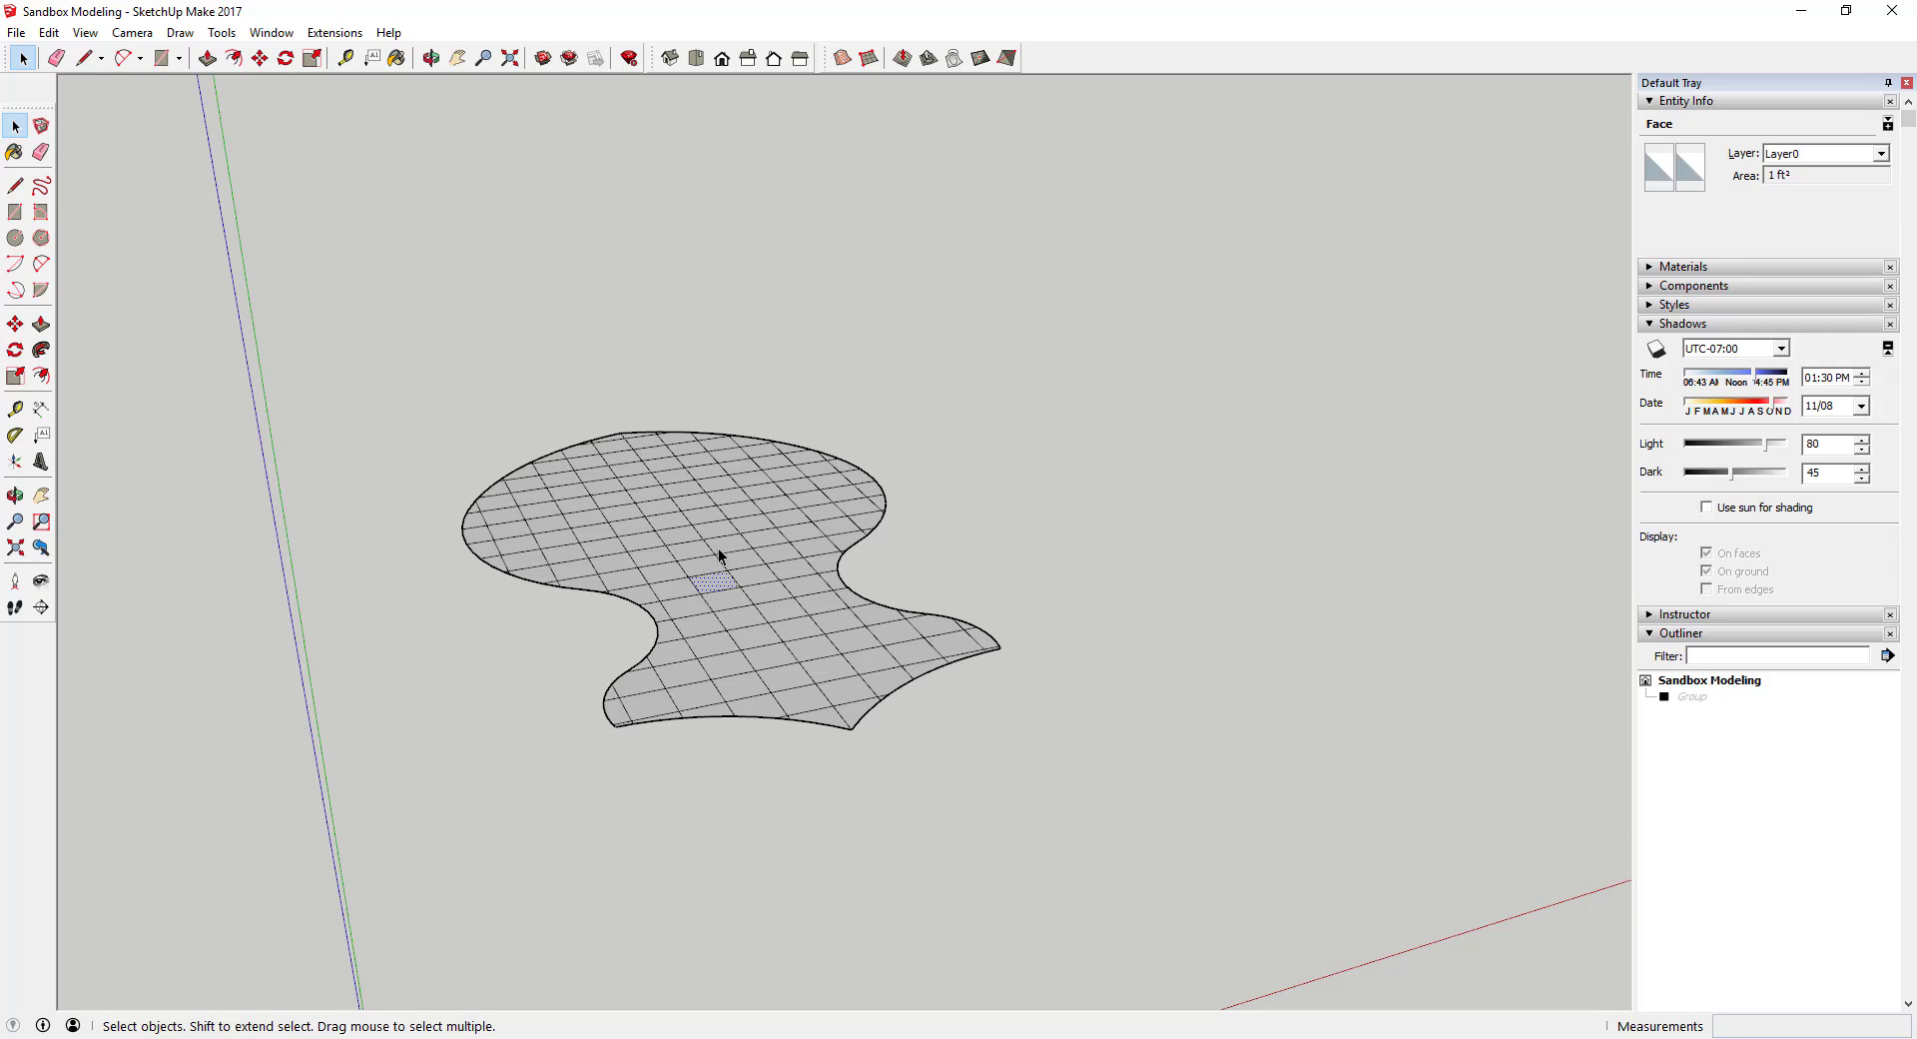
{"action": "middle_click_drag", "start_coordinate": [873, 562], "coordinate": [659, 899]}
{"action": "left_click", "coordinate": [727, 501]}
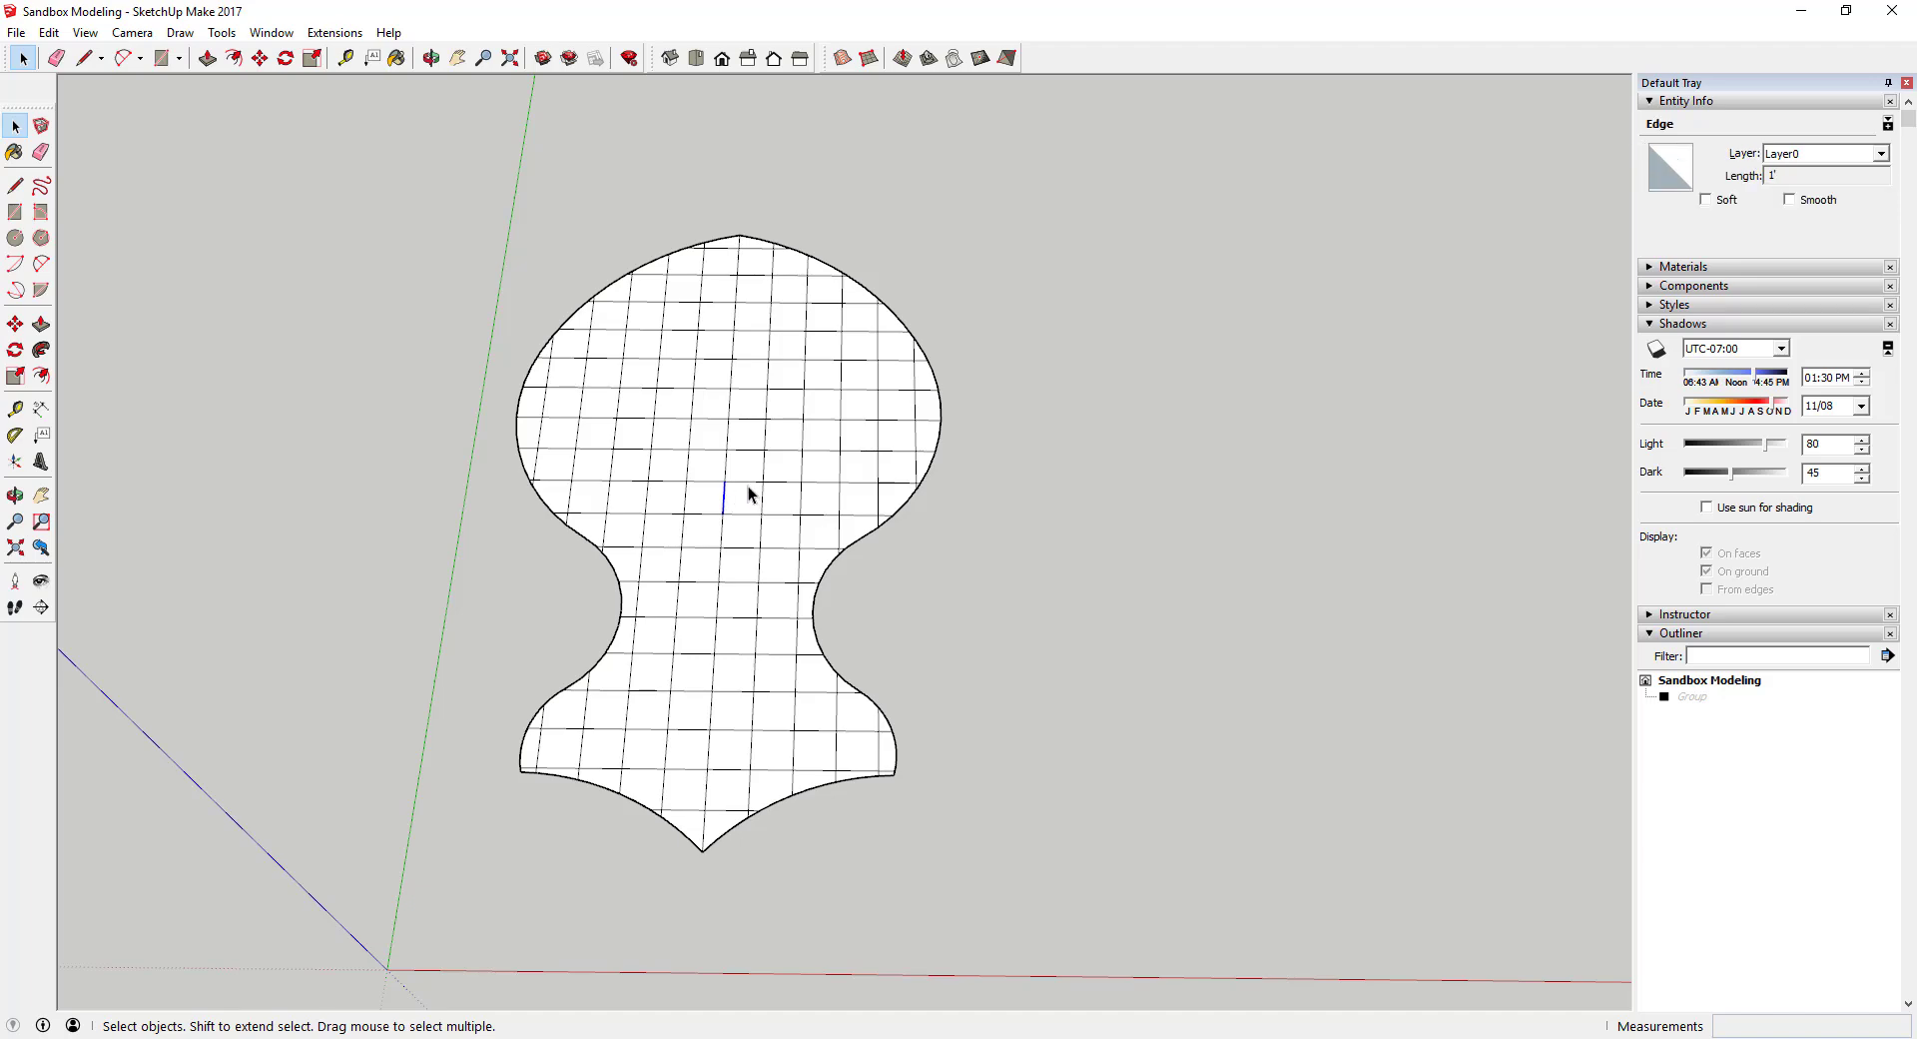
{"action": "left_click", "coordinate": [744, 495]}
{"action": "middle_click_drag", "start_coordinate": [740, 475], "coordinate": [543, 609]}
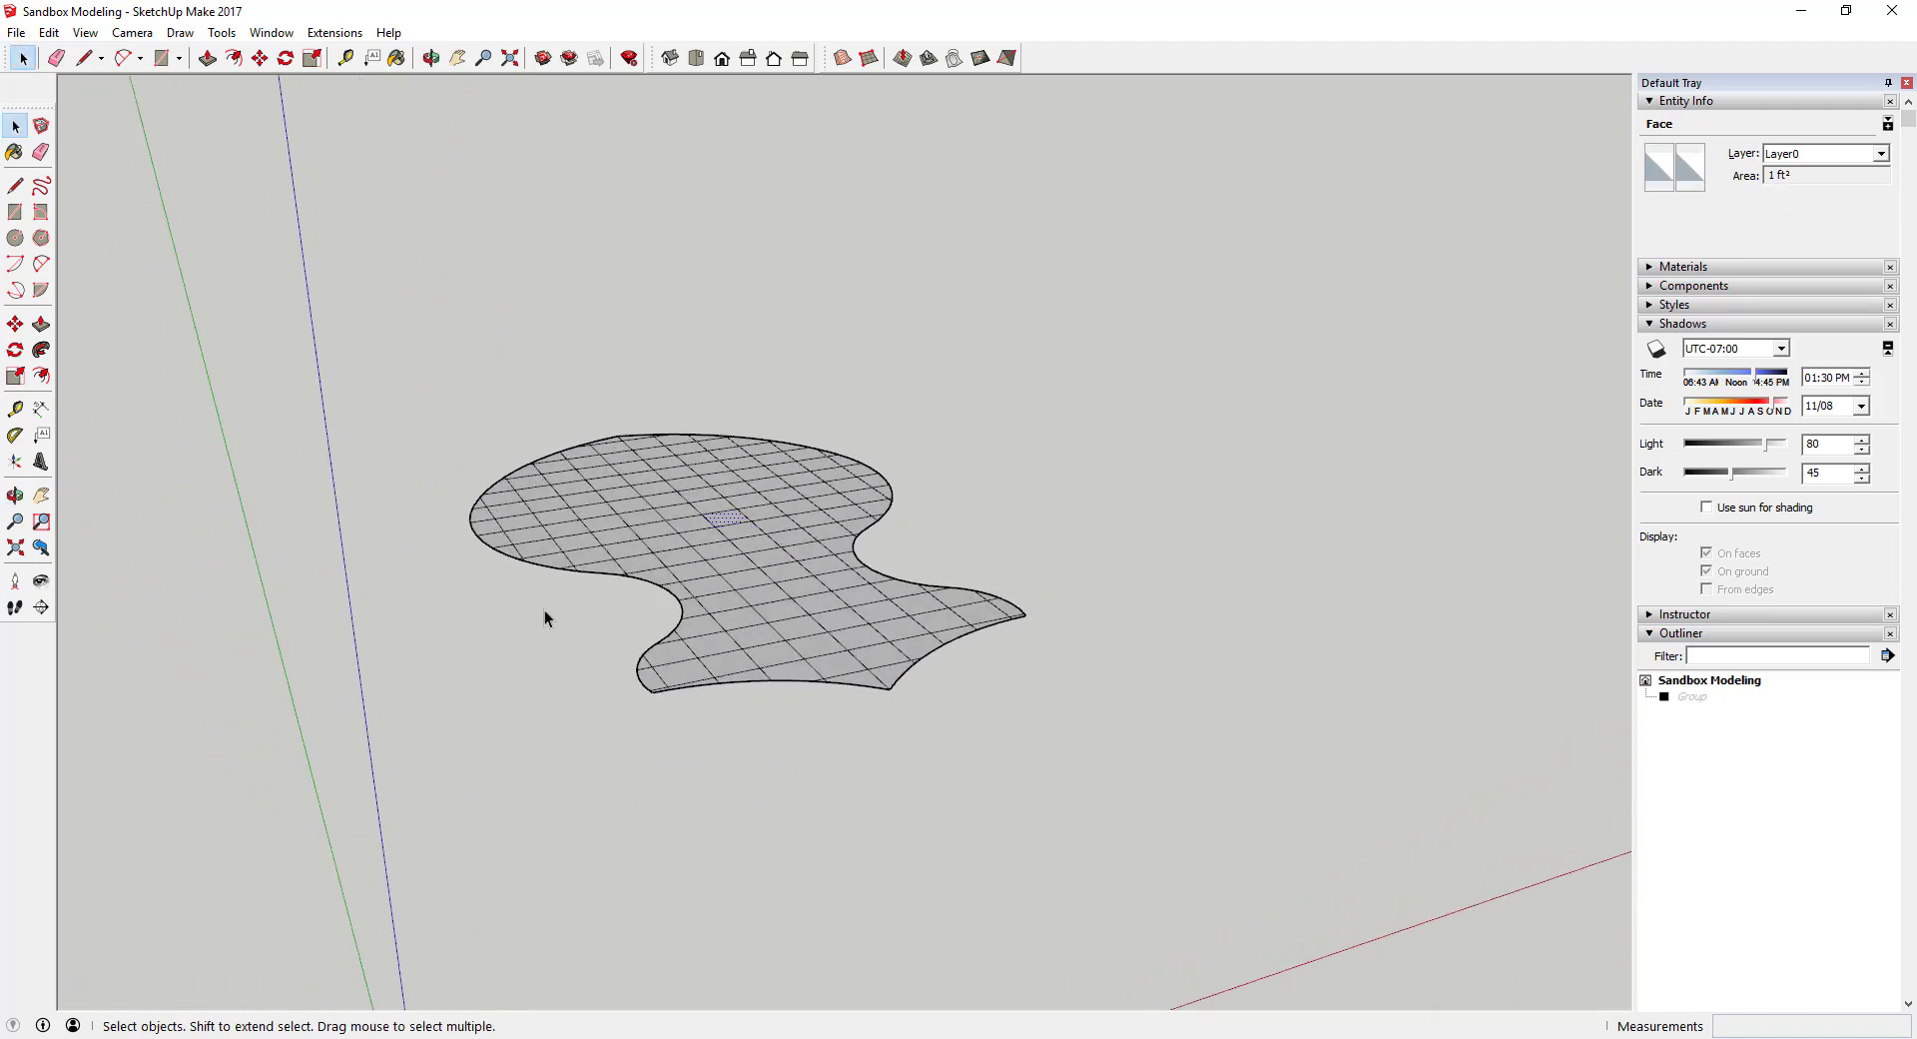
{"action": "left_click", "coordinate": [902, 60]}
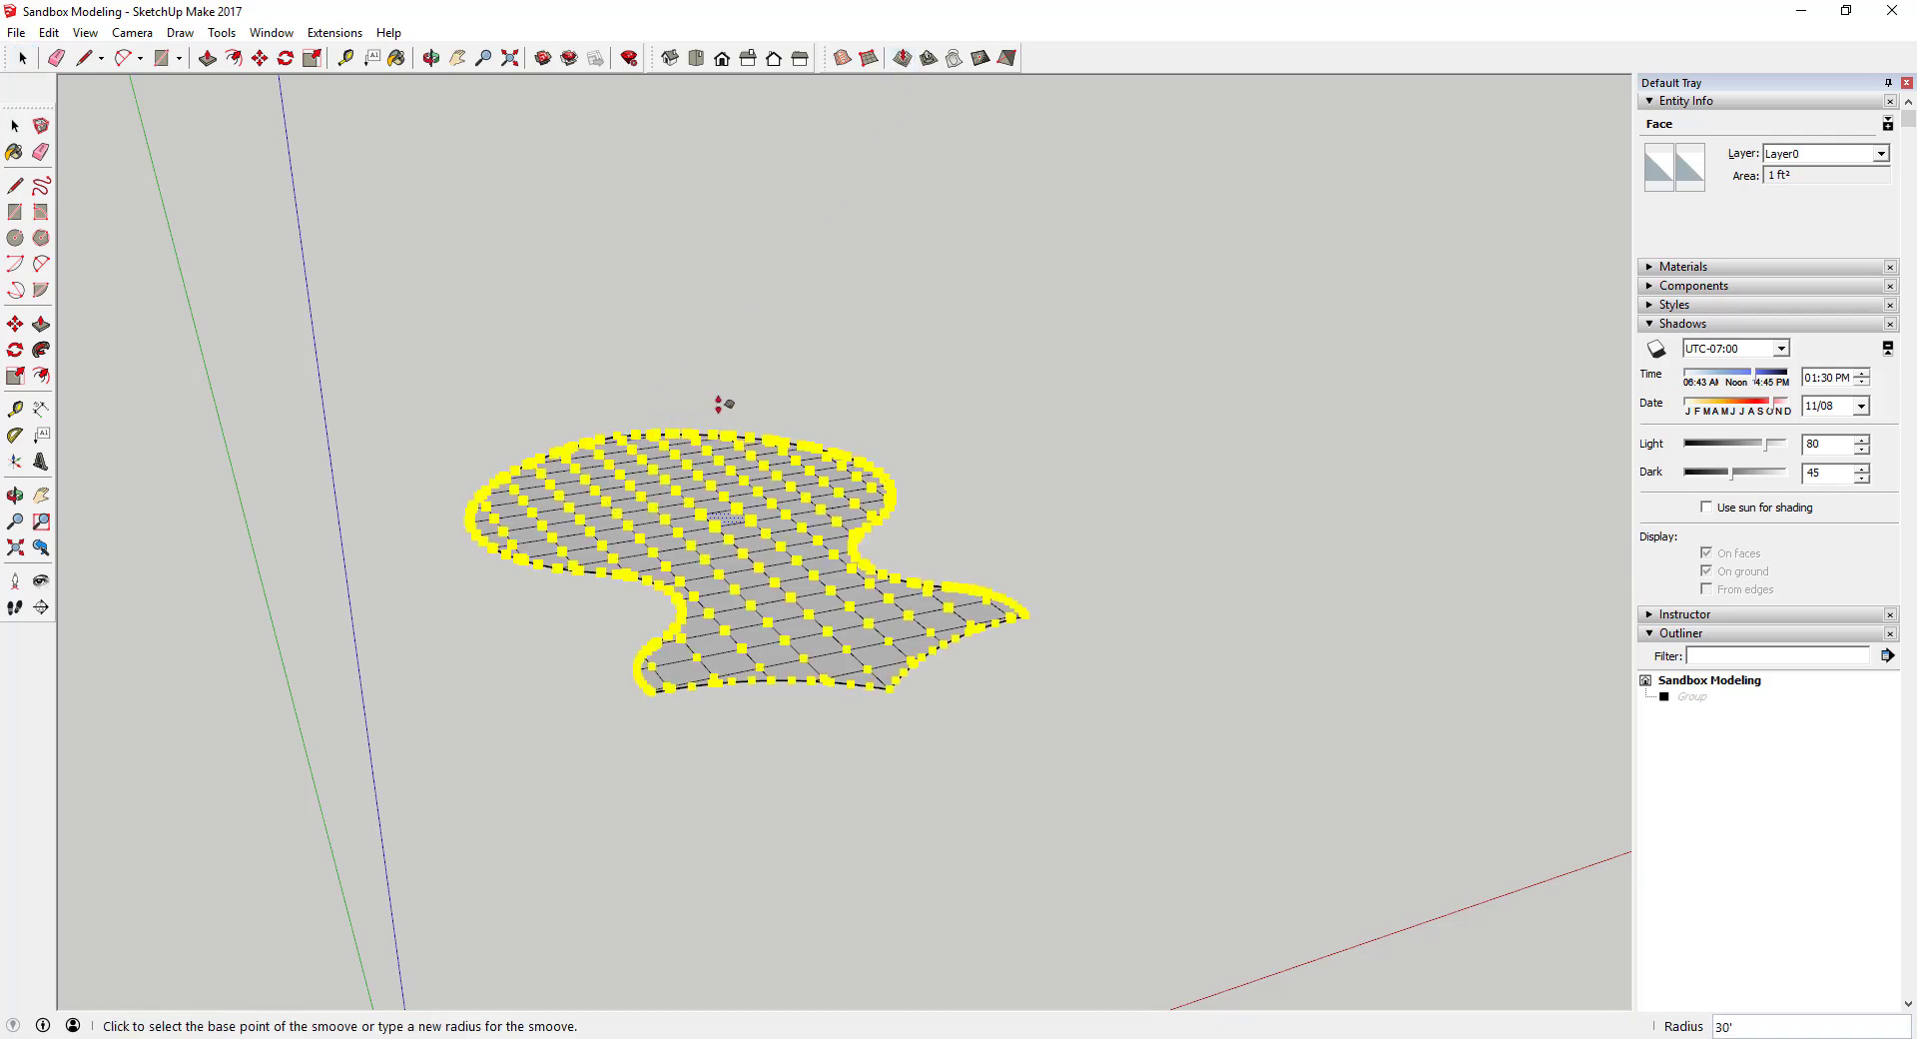
{"action": "key", "text": "space"}
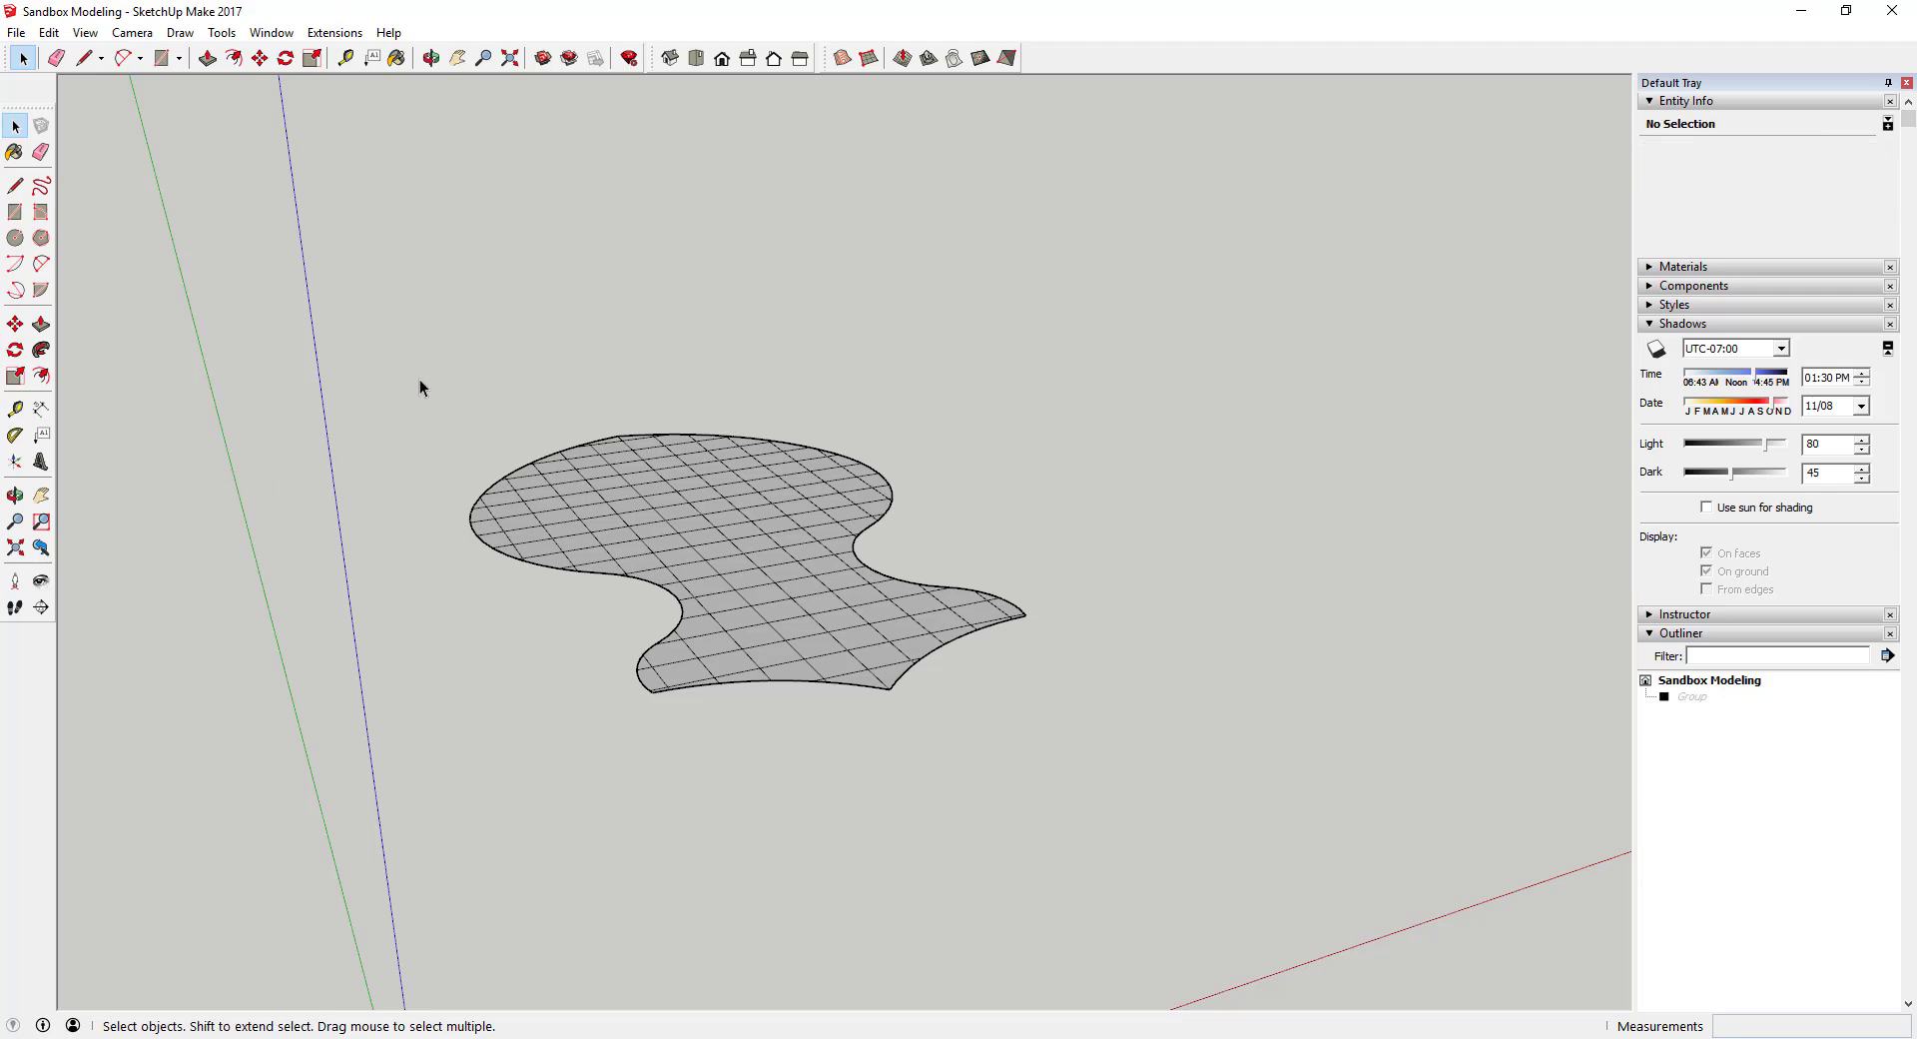
- Try to raise the entire selected gridded face by about 2' with Smoove at a 30' radius
{"action": "left_click", "coordinate": [691, 512]}
{"action": "left_click_drag", "start_coordinate": [390, 337], "coordinate": [1298, 867]}
{"action": "left_click", "coordinate": [902, 60]}
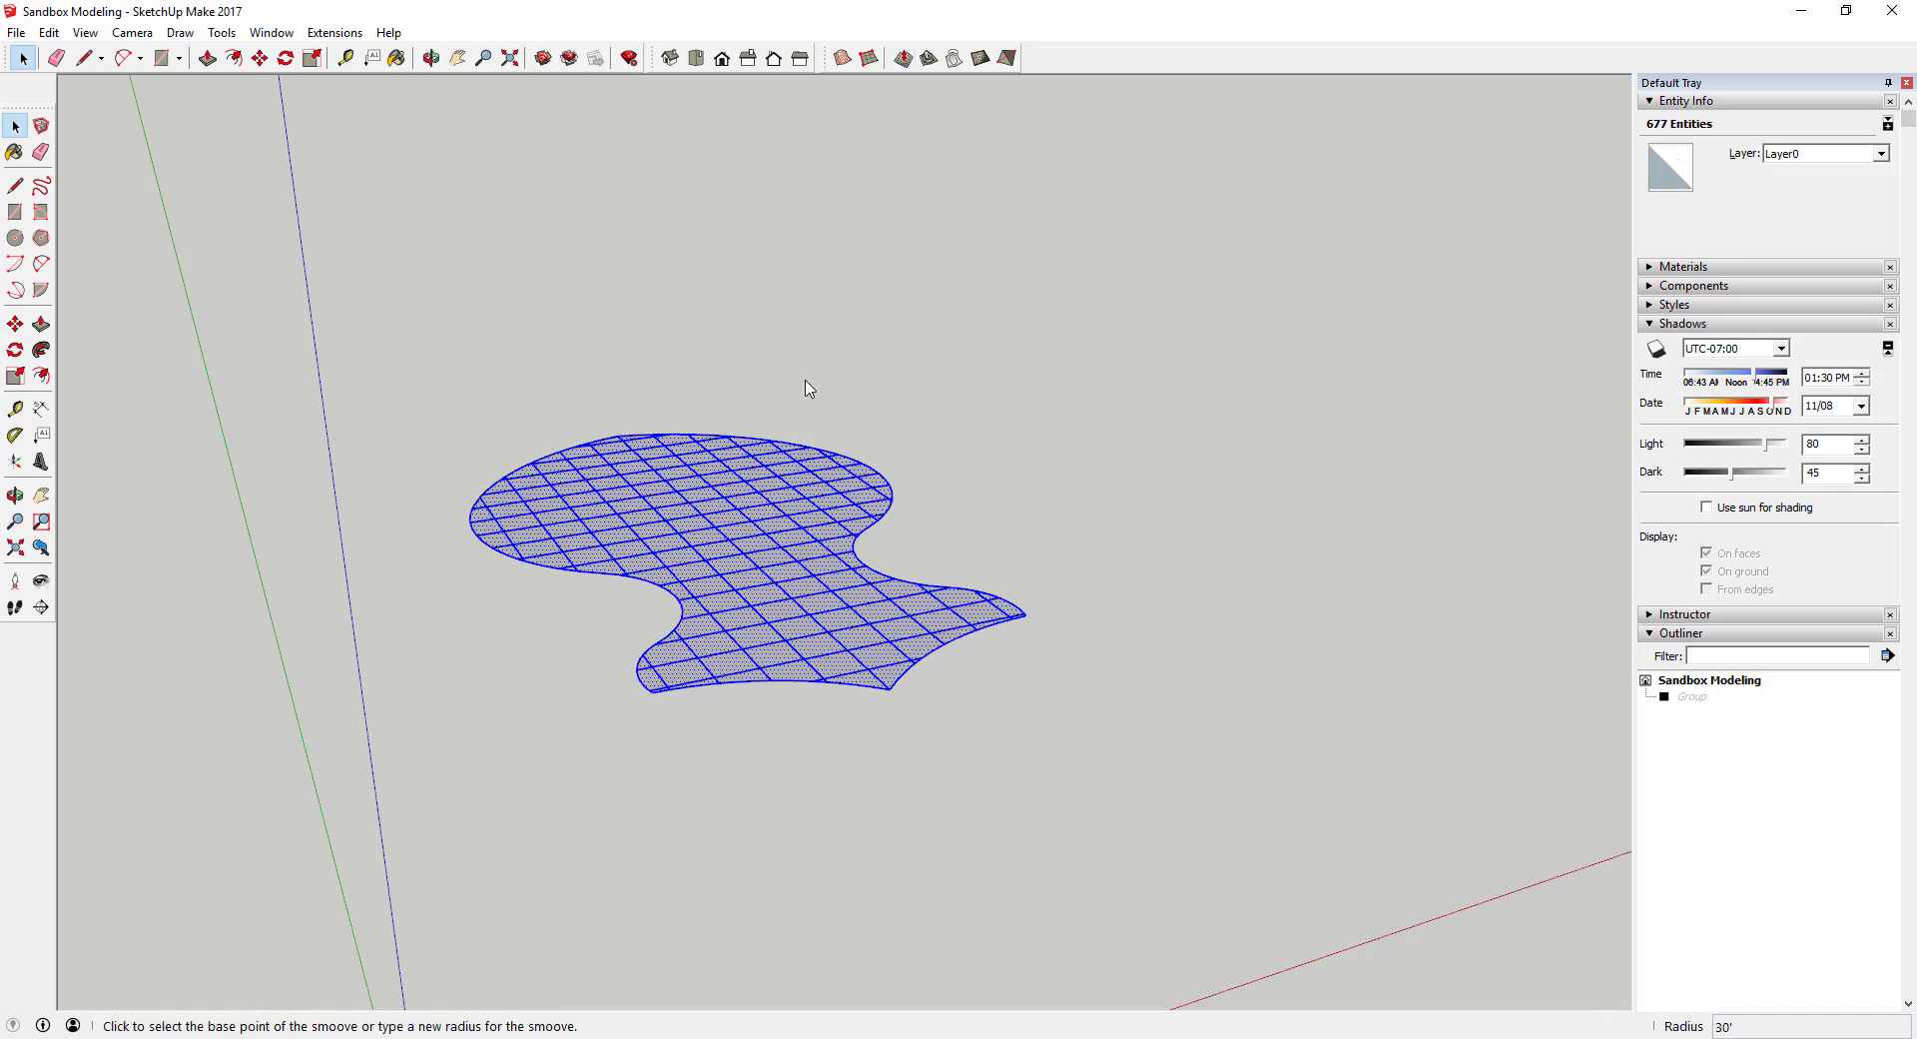
{"action": "left_click", "coordinate": [730, 551]}
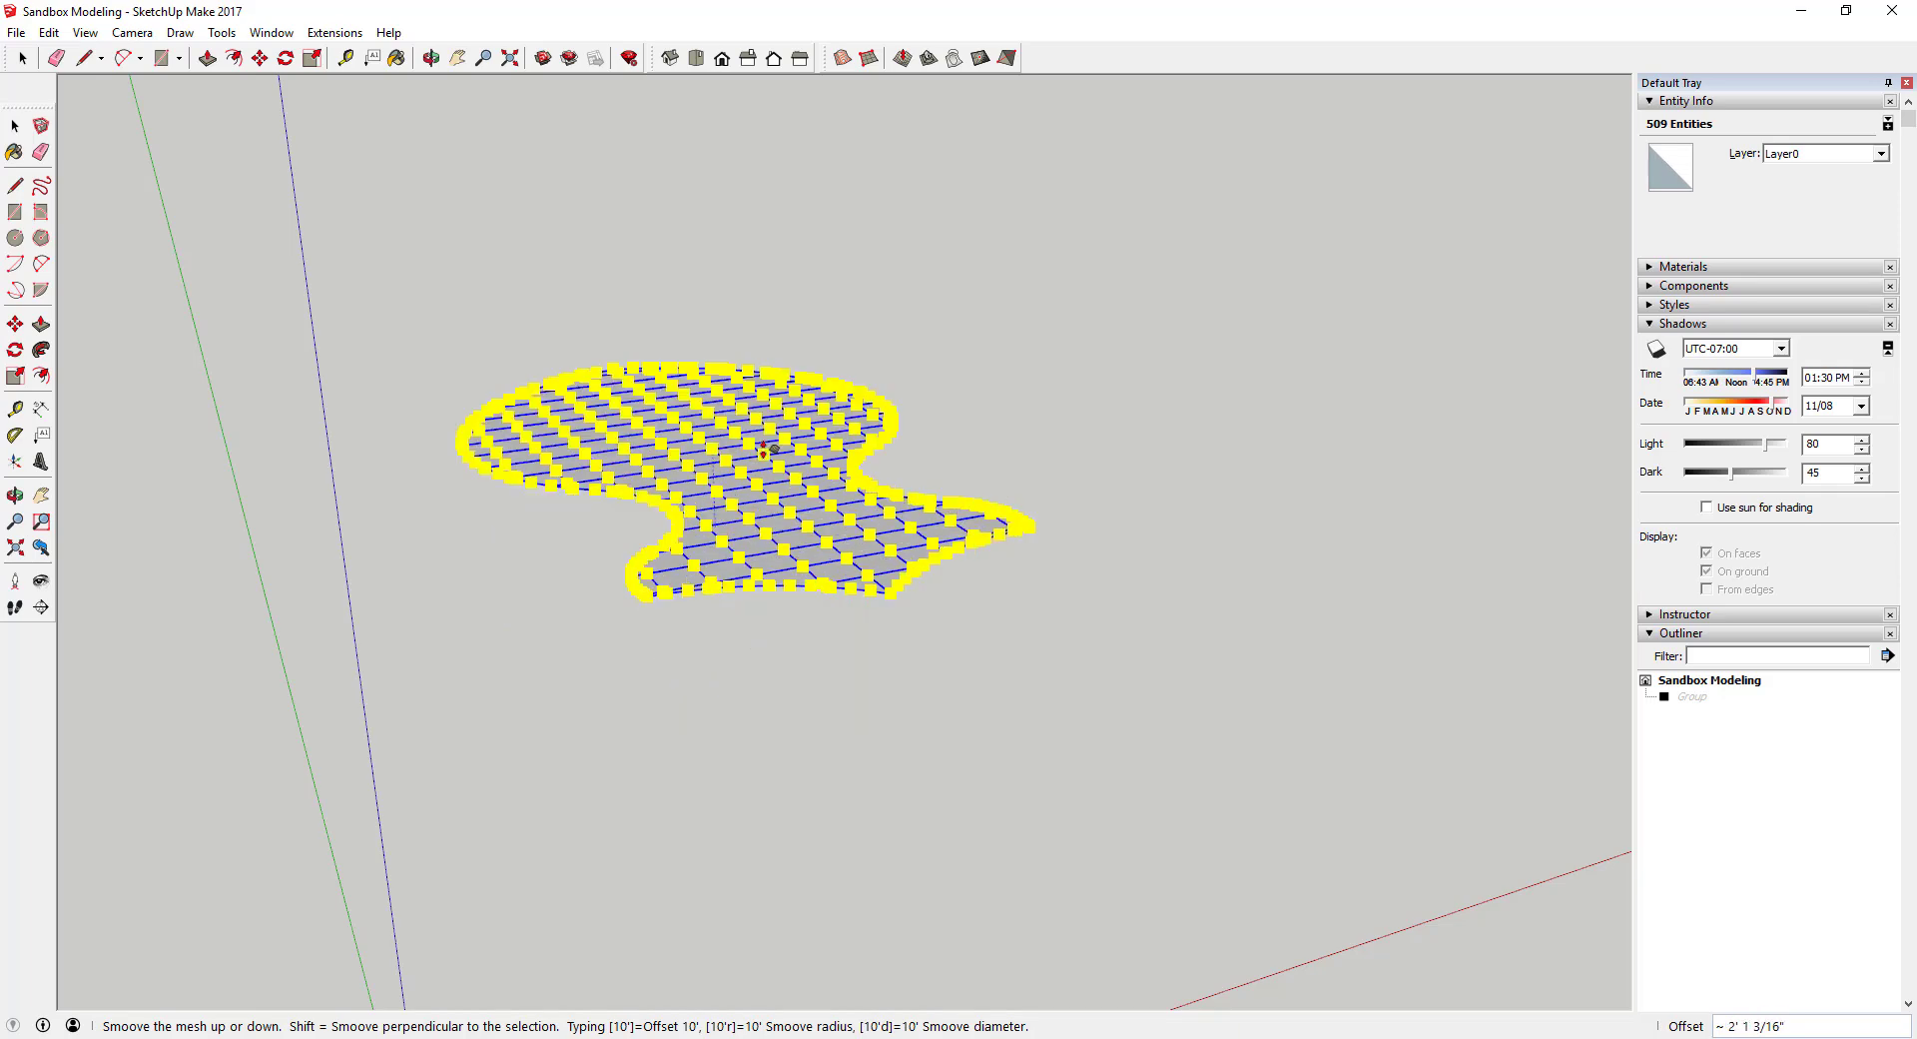
{"action": "left_click", "coordinate": [764, 451]}
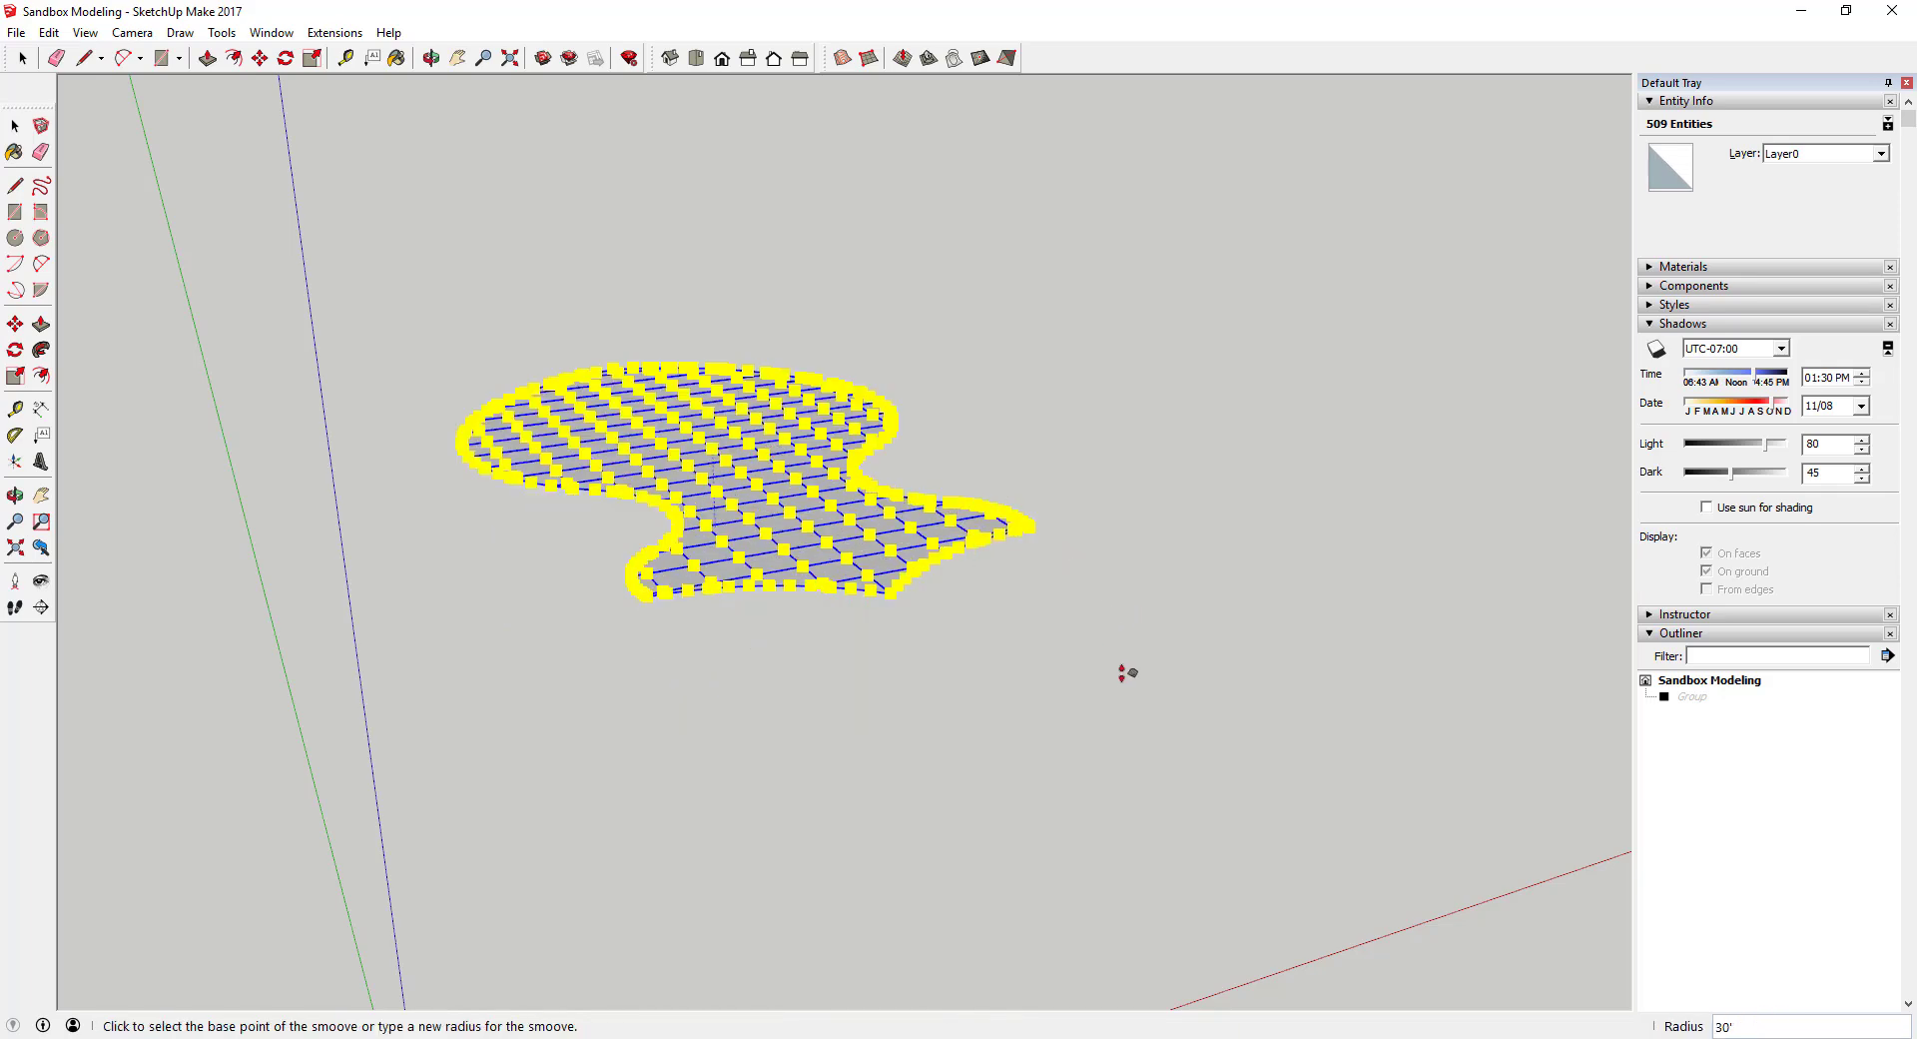
{"action": "key", "text": "space"}
{"action": "left_click", "coordinate": [1126, 606]}
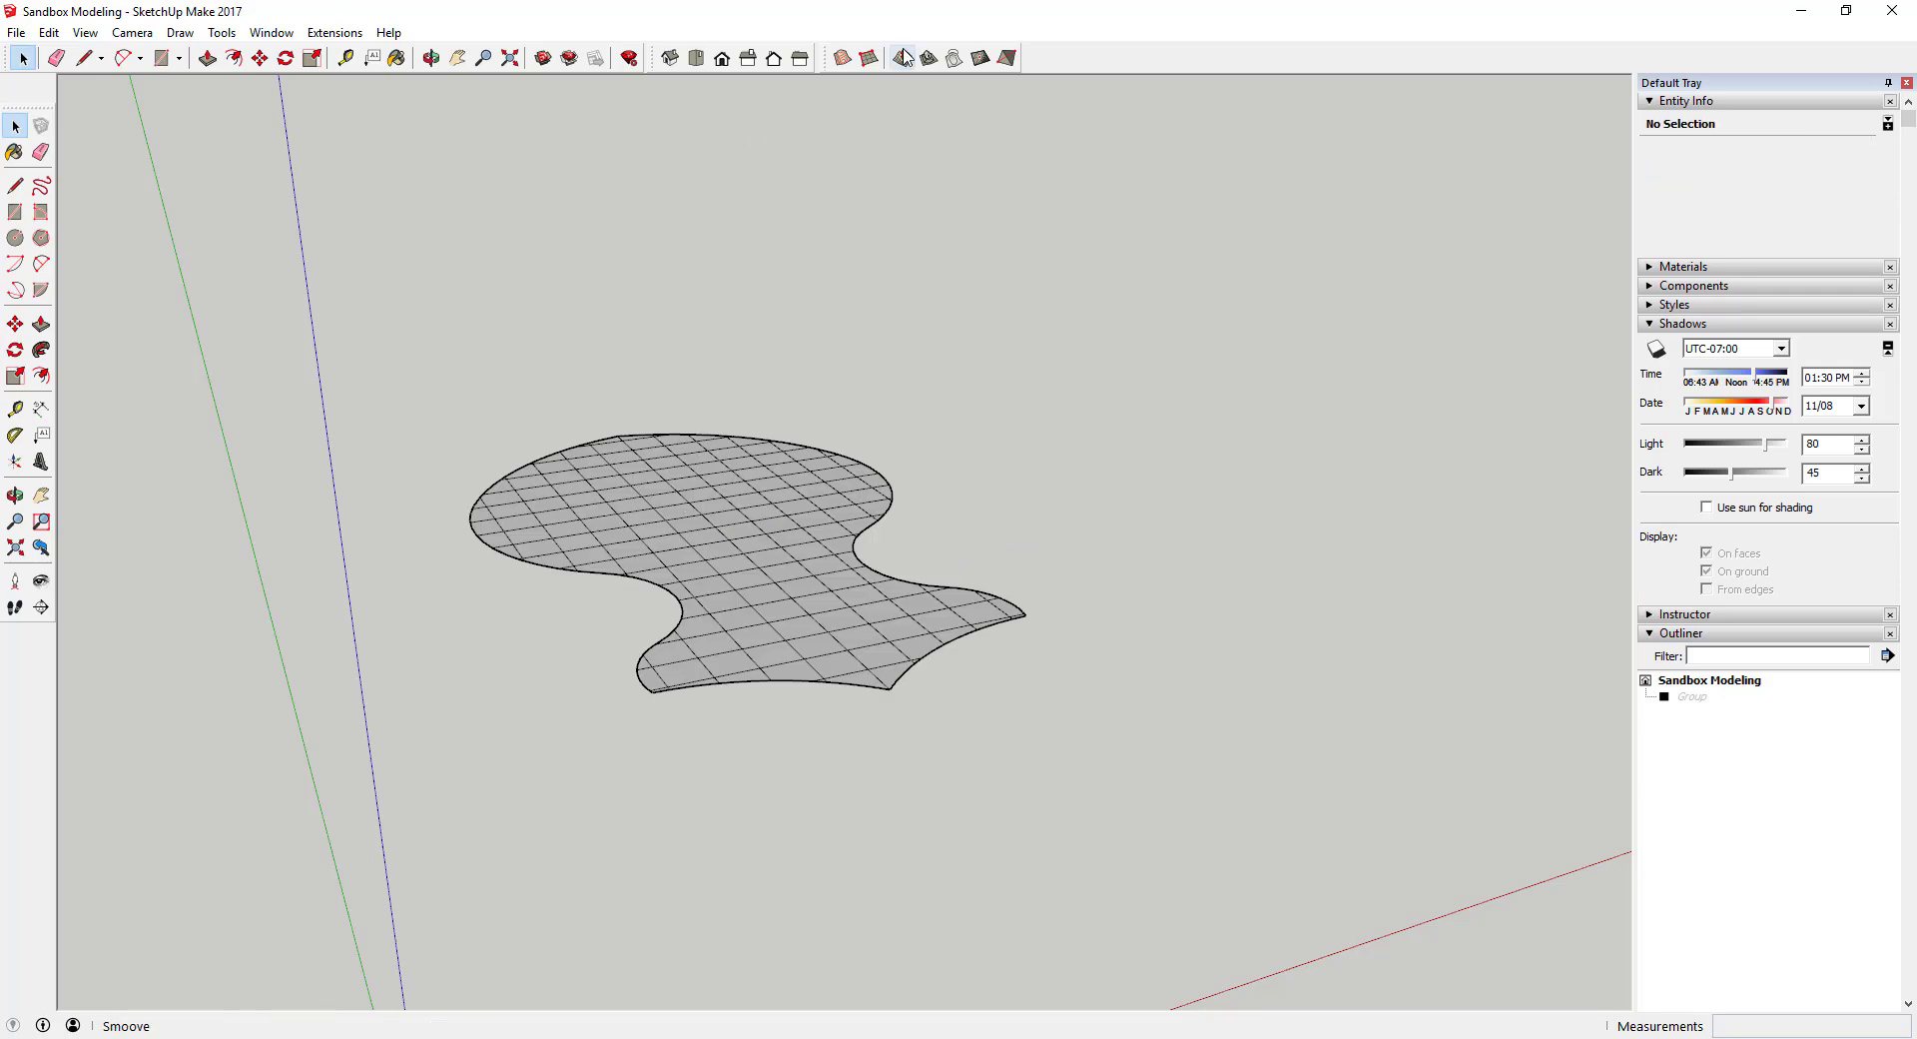
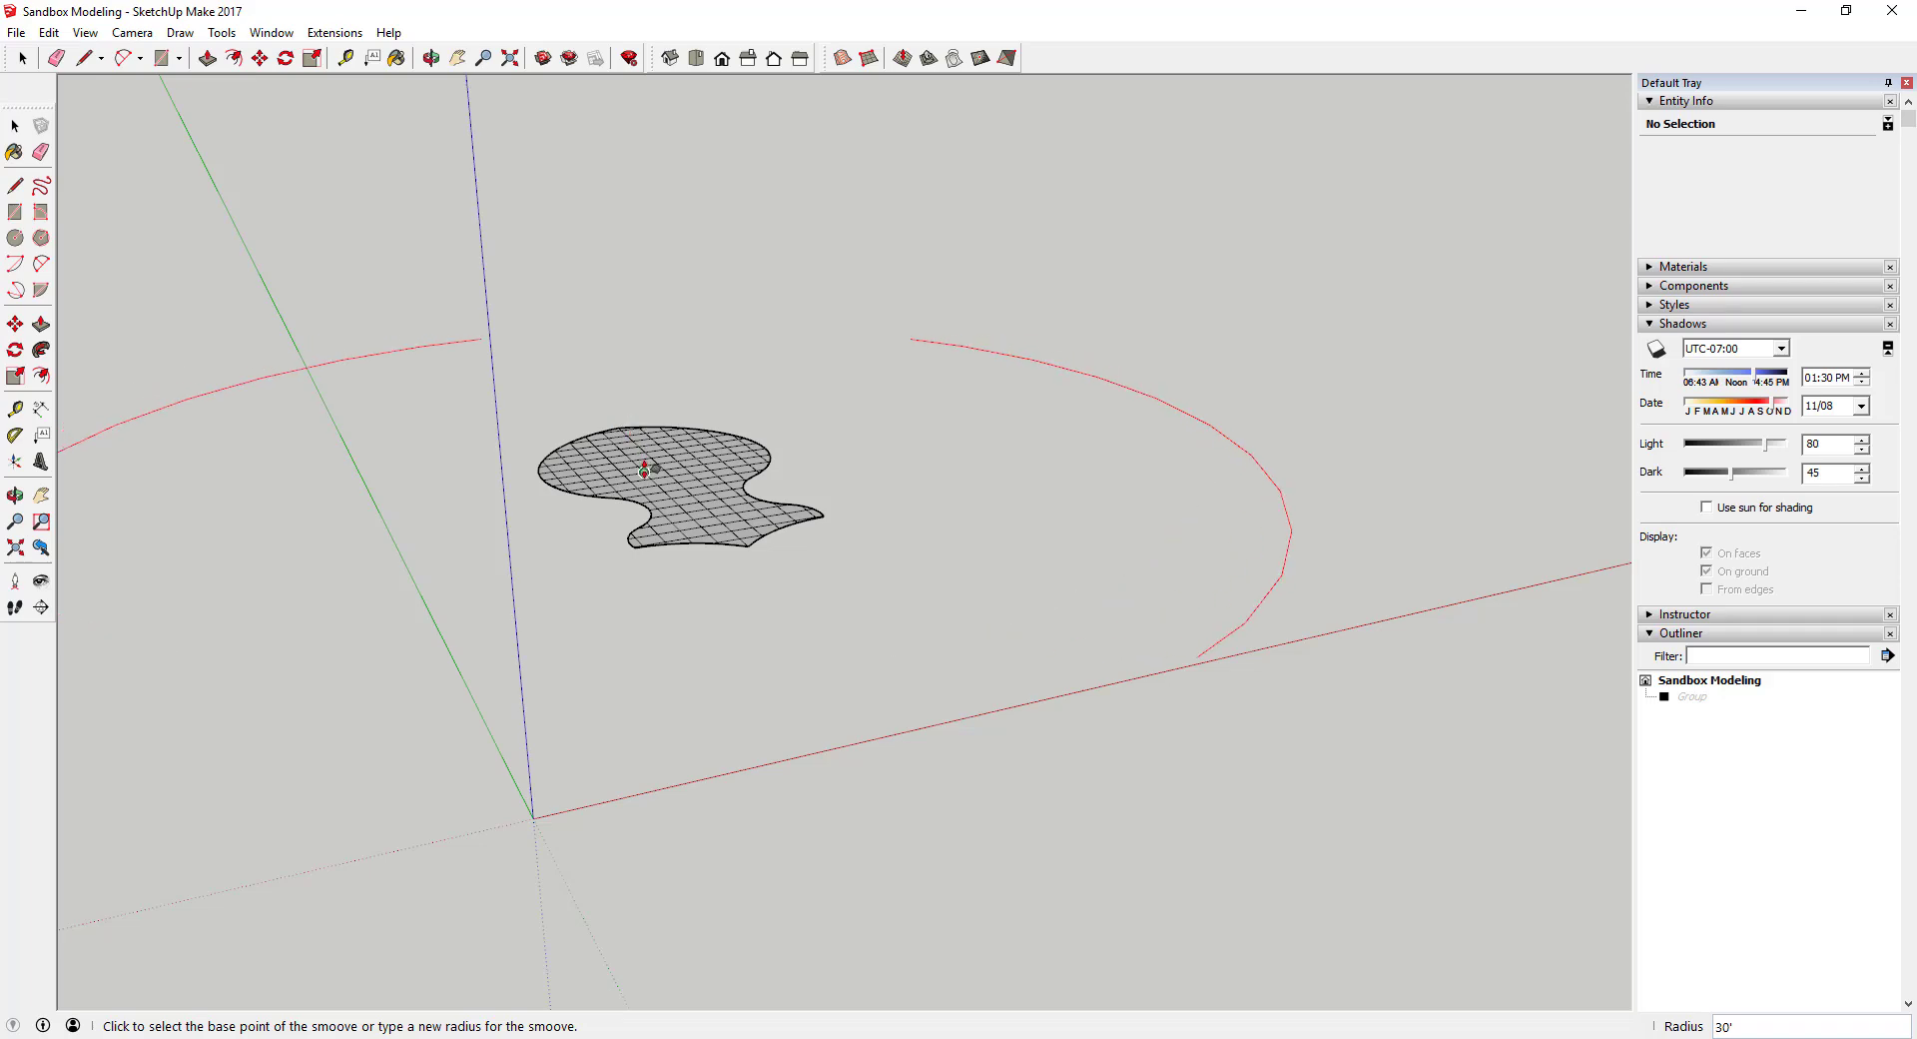
- Set the Smoove radius to 7' and raise the middle of the wide rounded end into a dome
{"action": "middle_click_drag", "start_coordinate": [646, 462], "coordinate": [663, 407]}
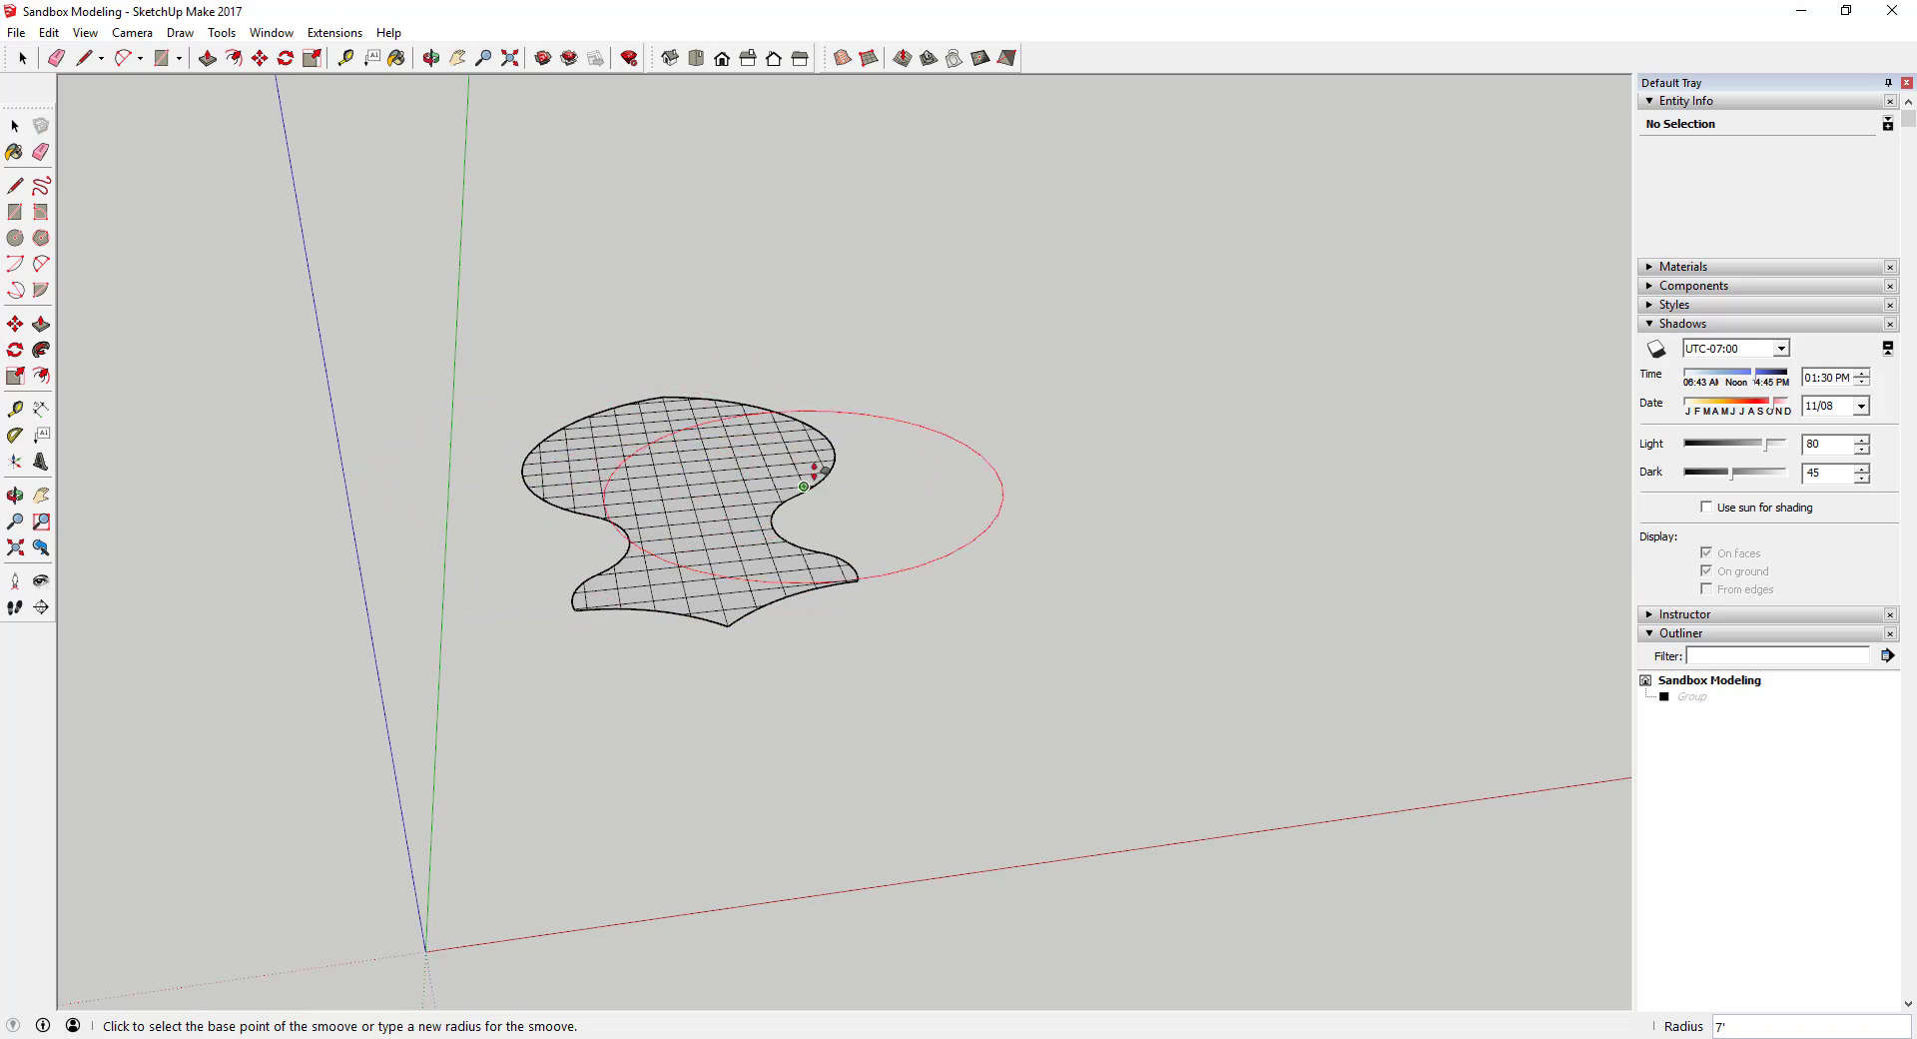
{"action": "scroll", "coordinate": [682, 464], "scroll_direction": "up", "scroll_amount": 3}
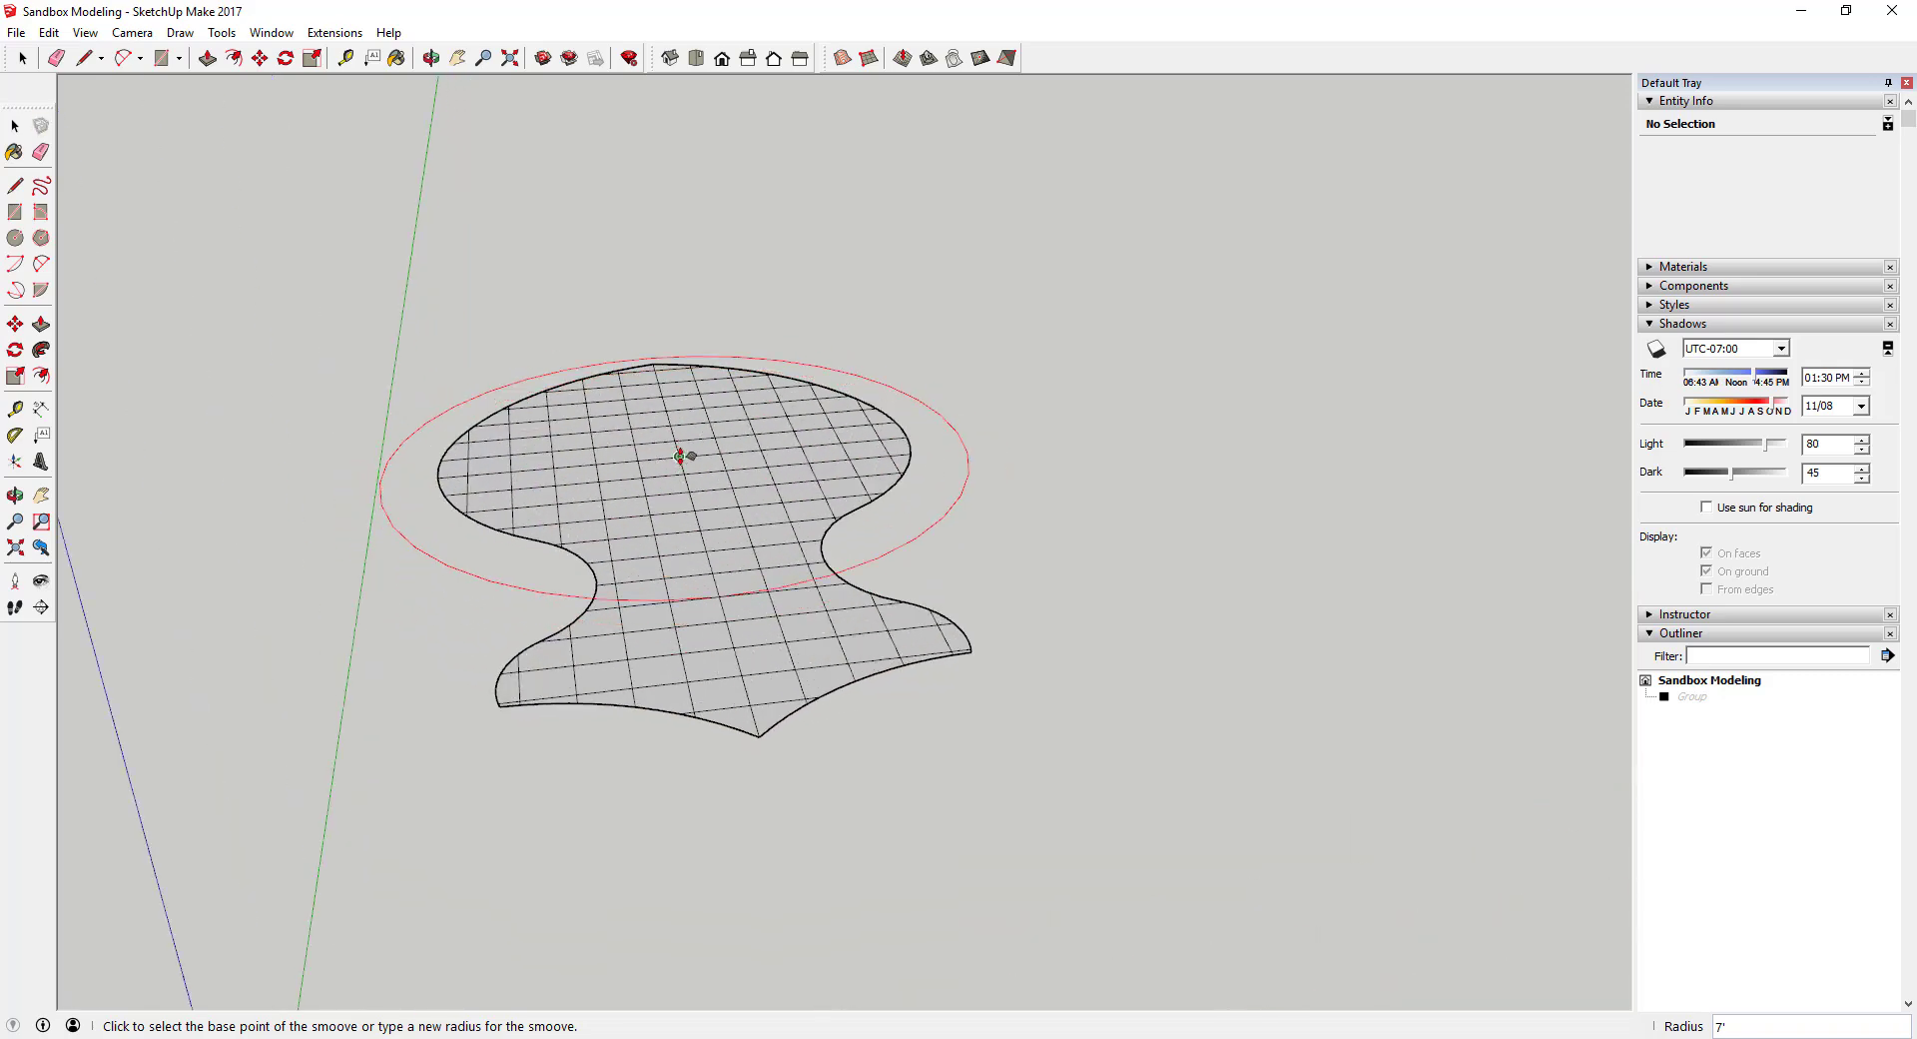
{"action": "left_click", "coordinate": [679, 455]}
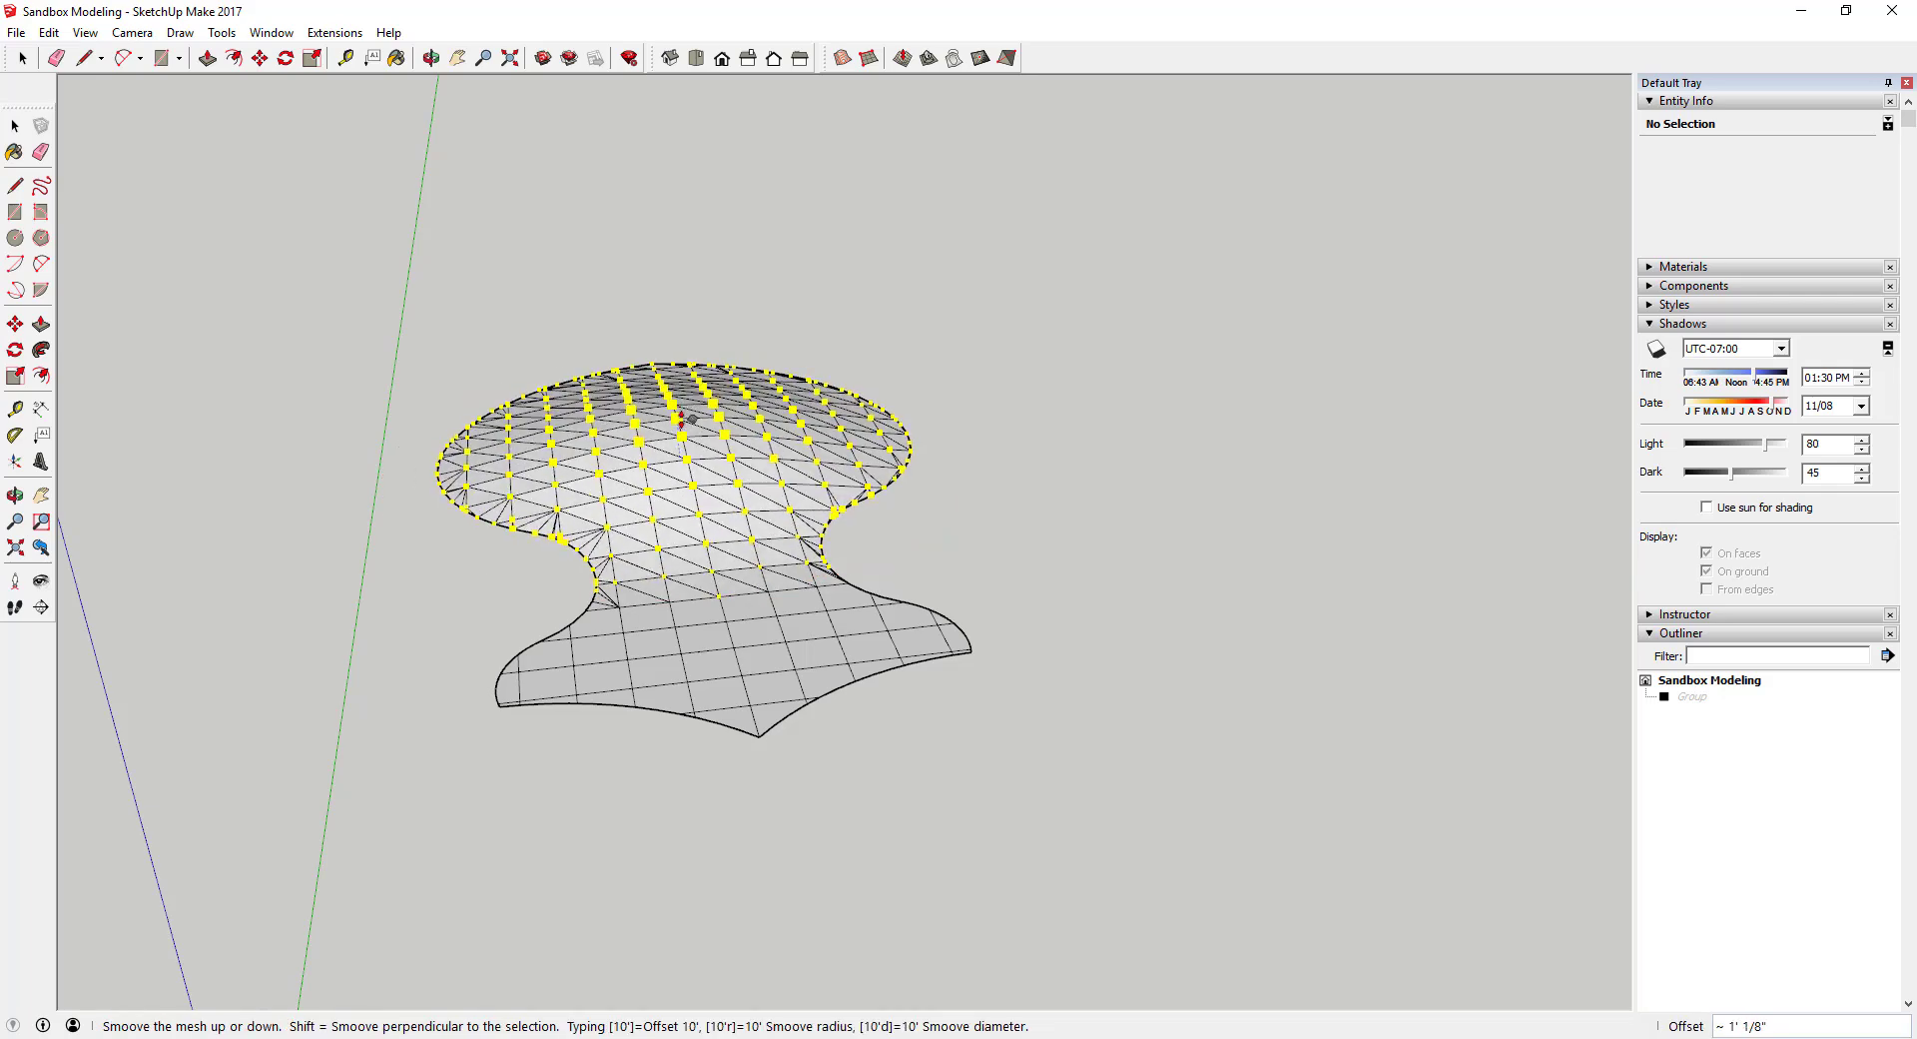
{"action": "key", "text": "space"}
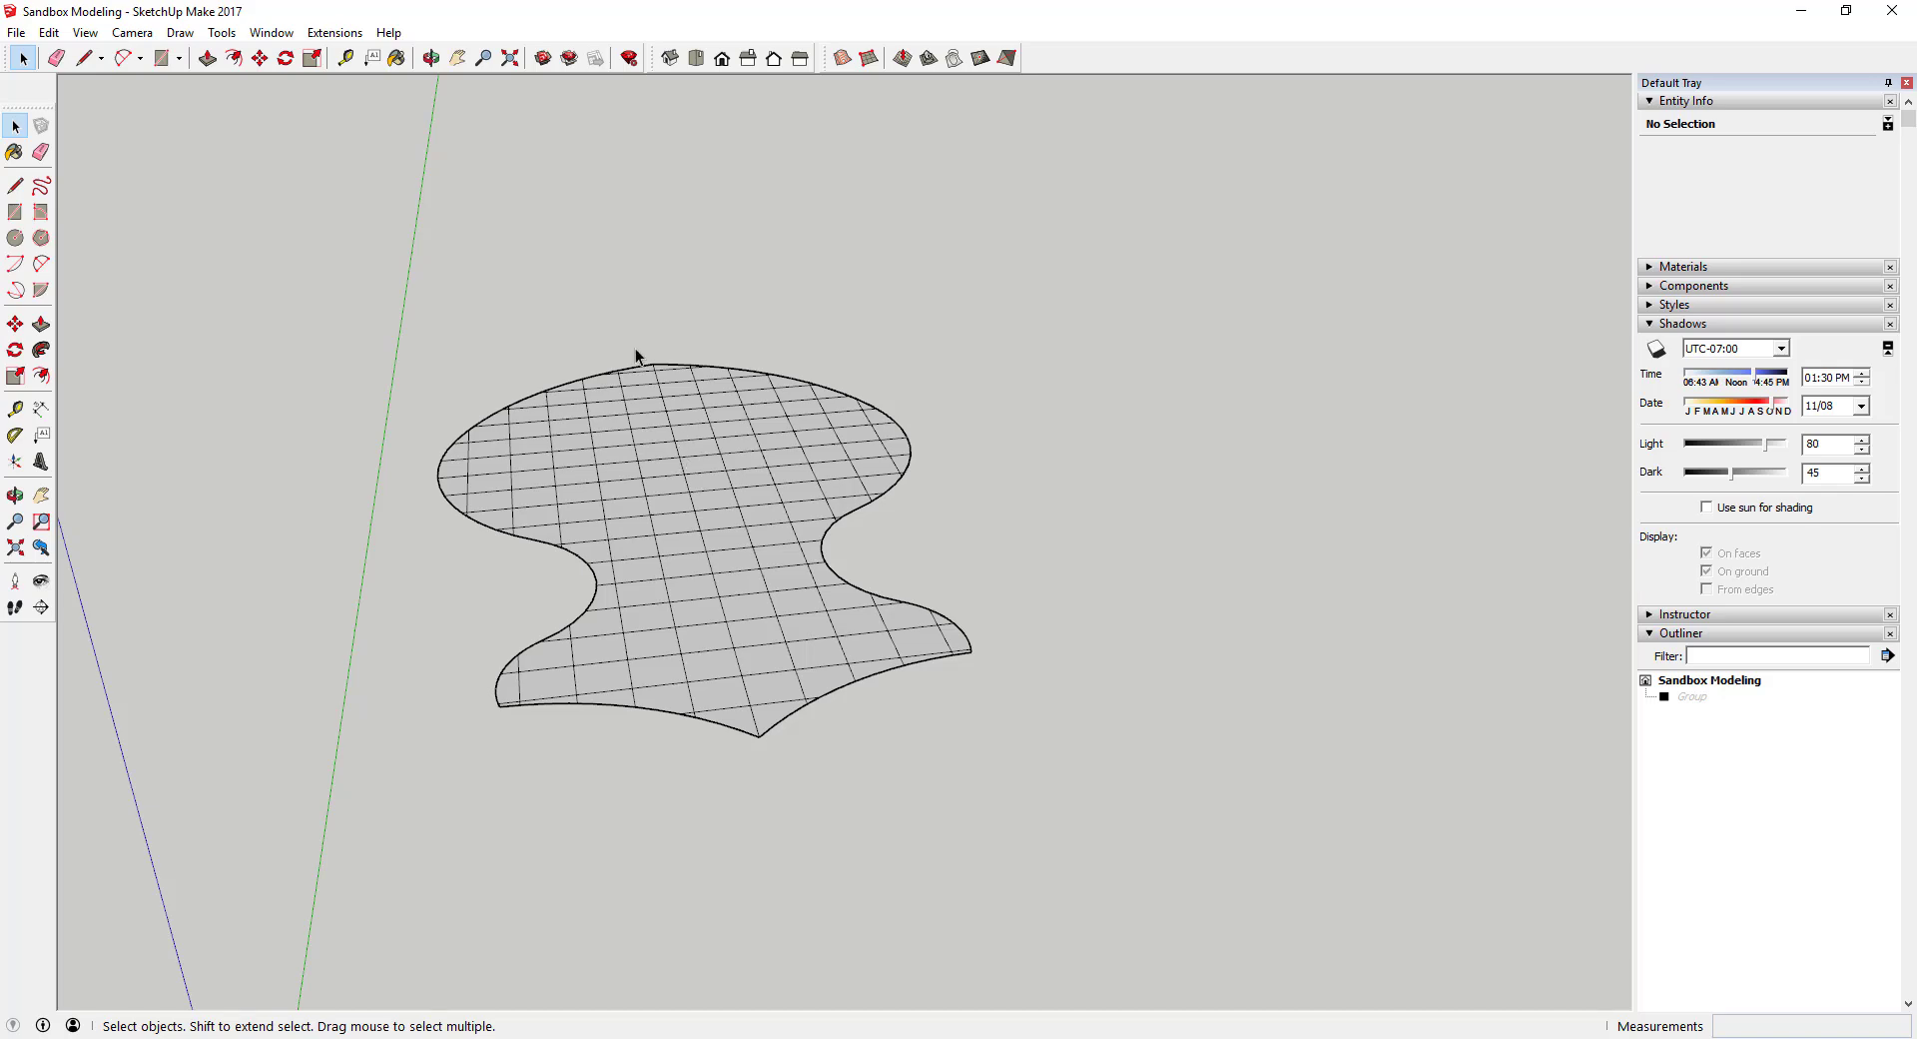
{"action": "left_click", "coordinate": [903, 58]}
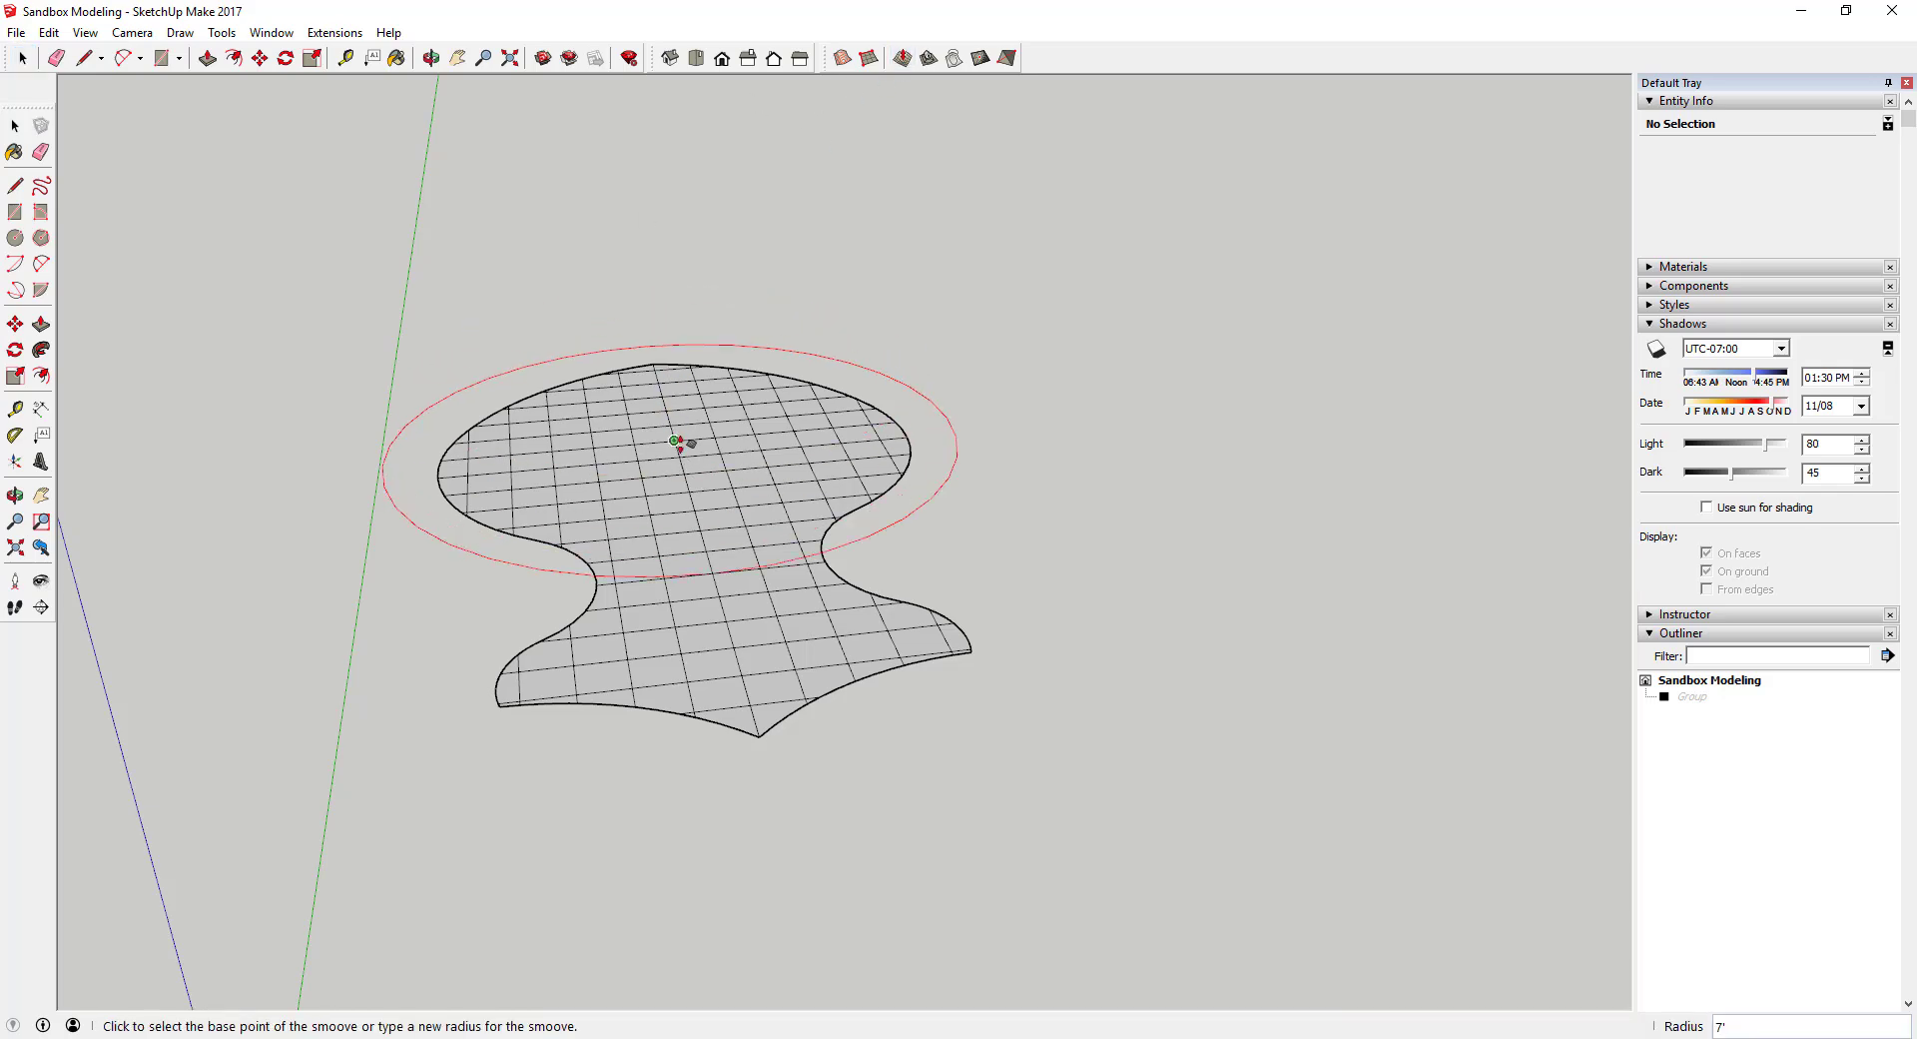
{"action": "left_click", "coordinate": [676, 436]}
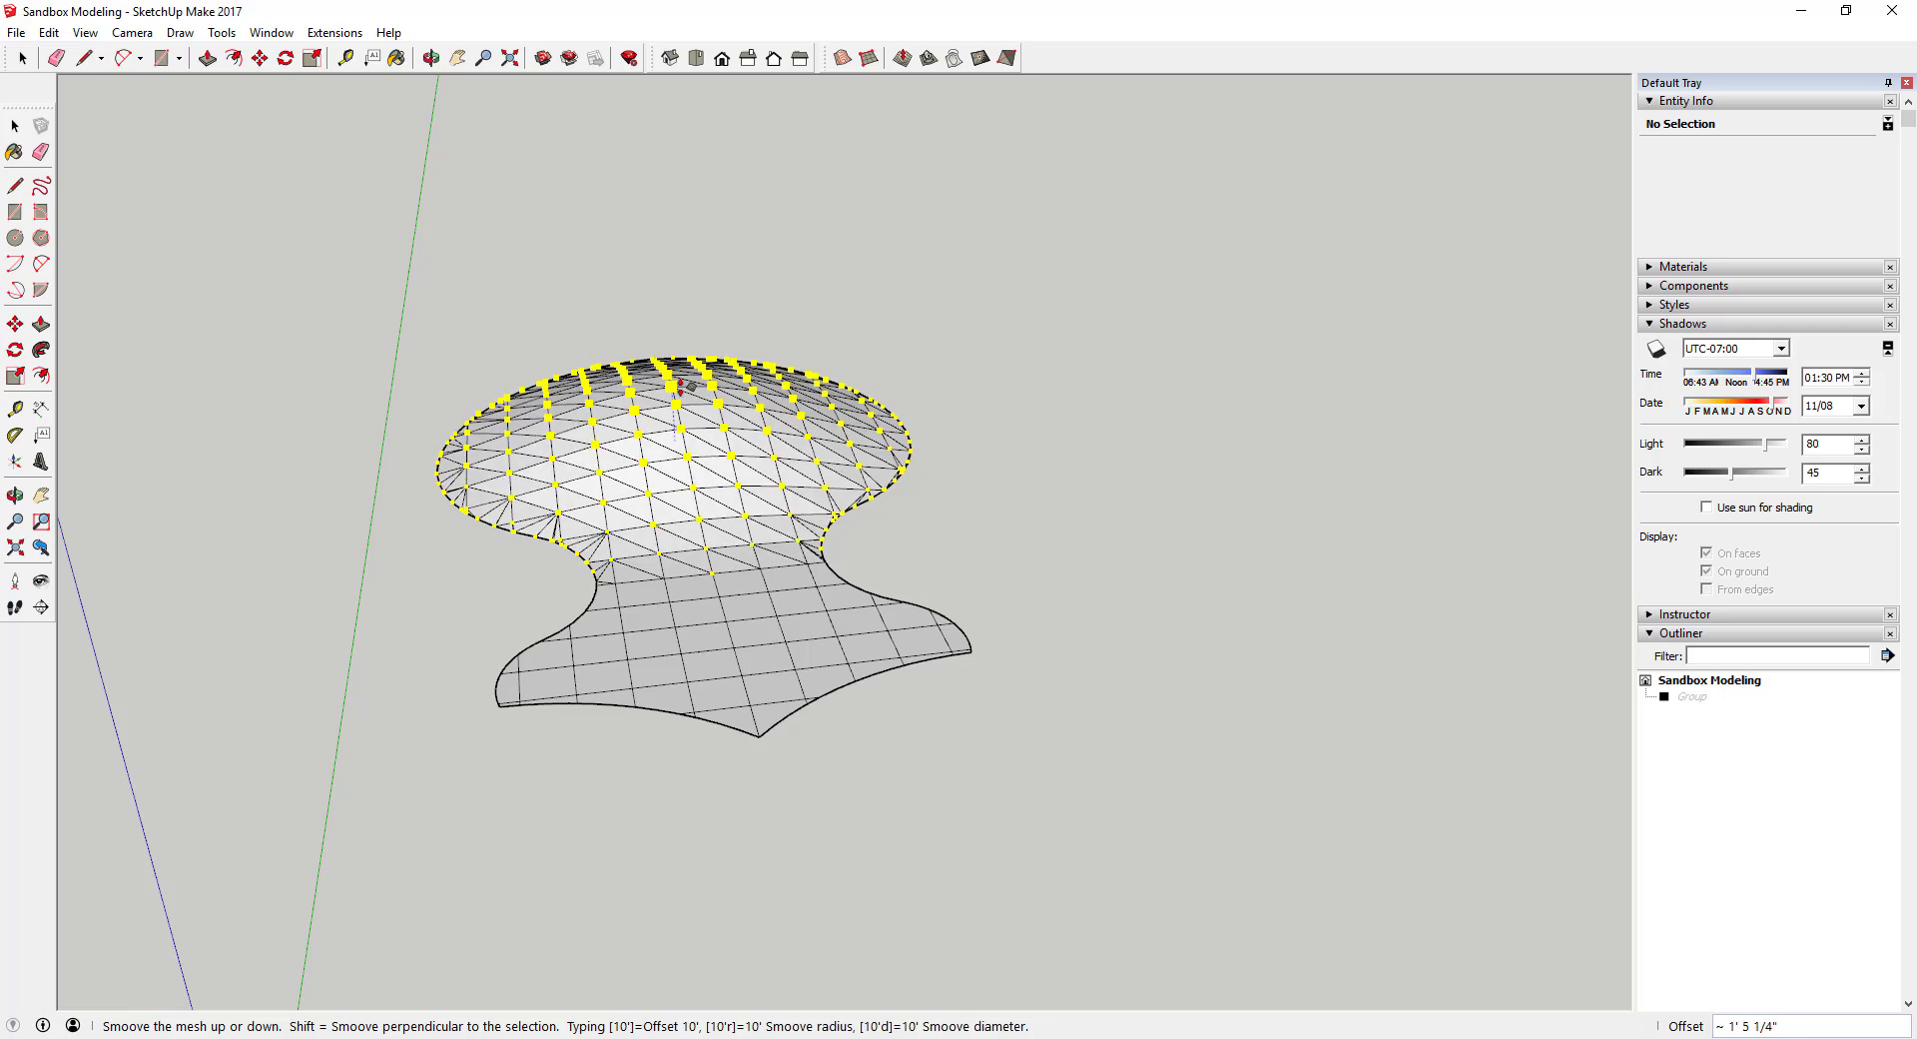
{"action": "left_click", "coordinate": [674, 404]}
{"action": "middle_click_drag", "start_coordinate": [642, 417], "coordinate": [1091, 244]}
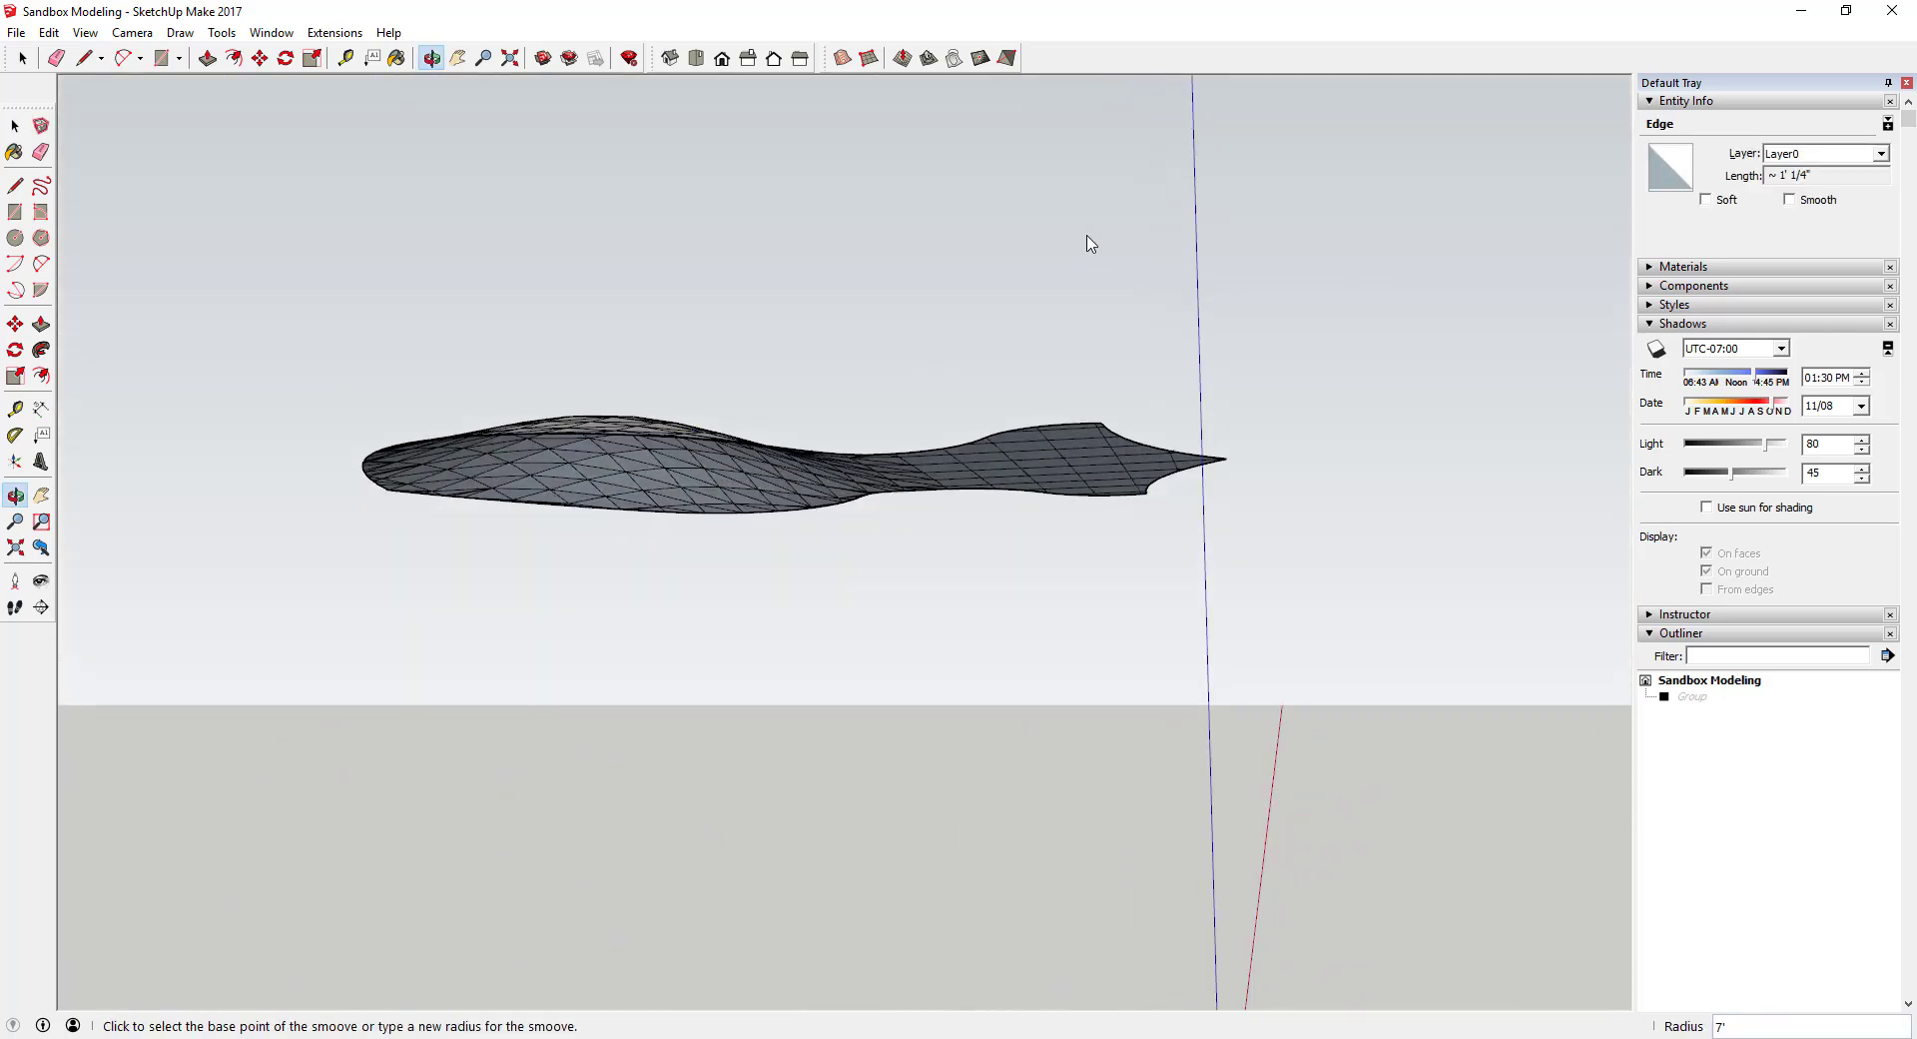
- Raise the middle of the narrow neck with Smoove at a 7' radius so the hump extends towards the pointed end
{"action": "middle_click_drag", "start_coordinate": [685, 390], "coordinate": [500, 758]}
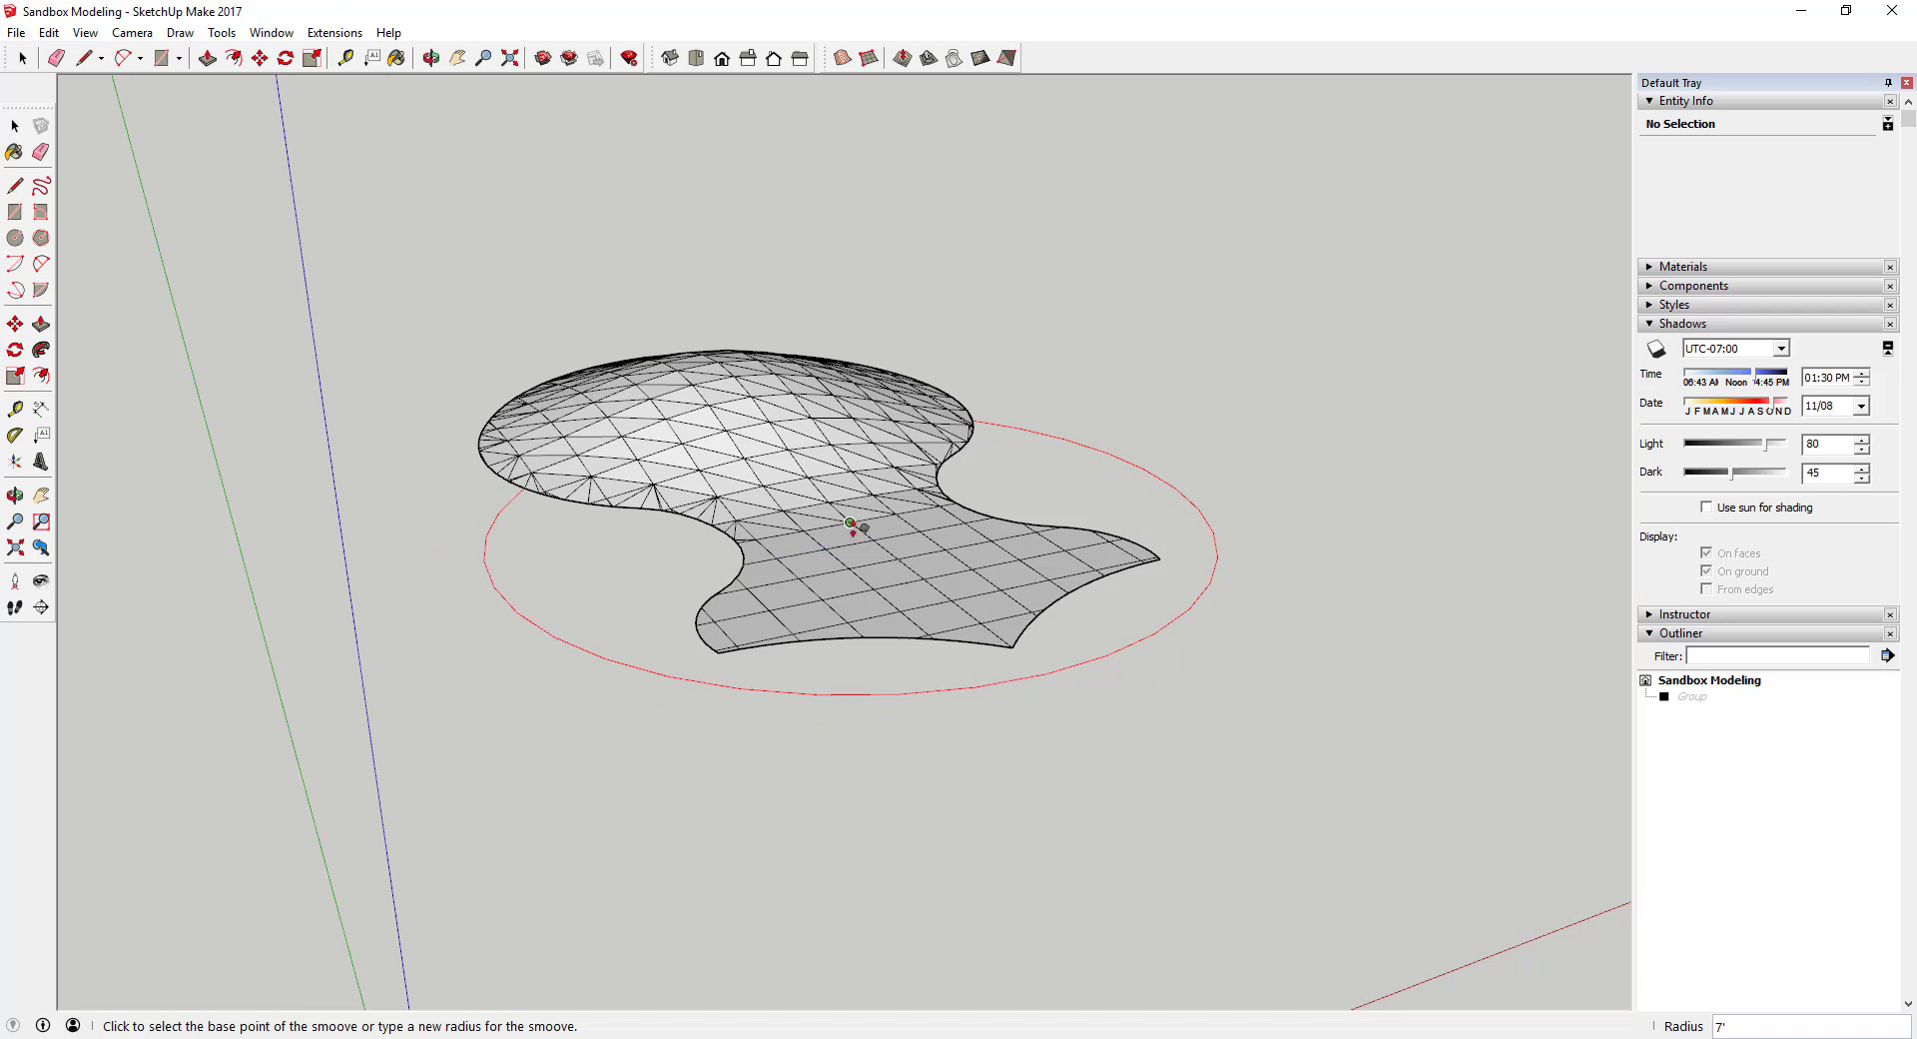
{"action": "left_click", "coordinate": [850, 523]}
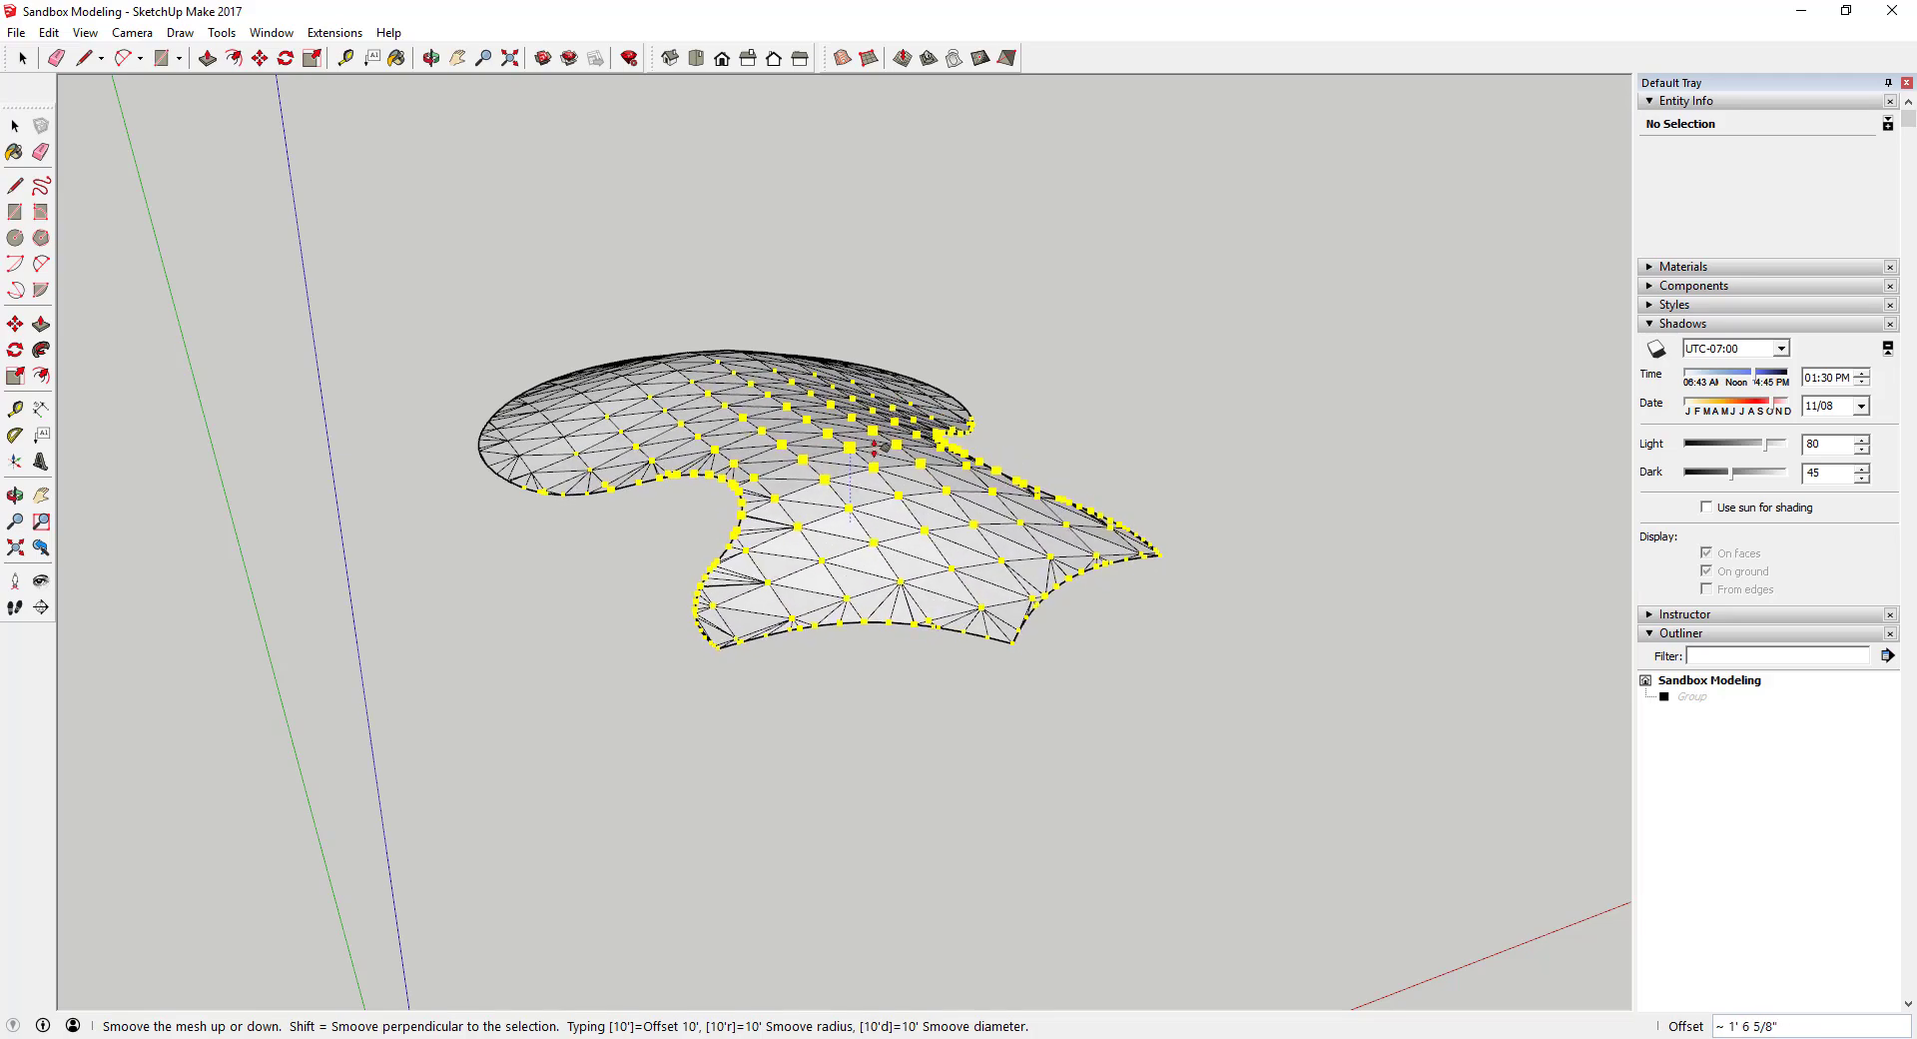
{"action": "left_click", "coordinate": [866, 409]}
{"action": "key", "text": "space"}
{"action": "middle_click_drag", "start_coordinate": [866, 409], "coordinate": [780, 474]}
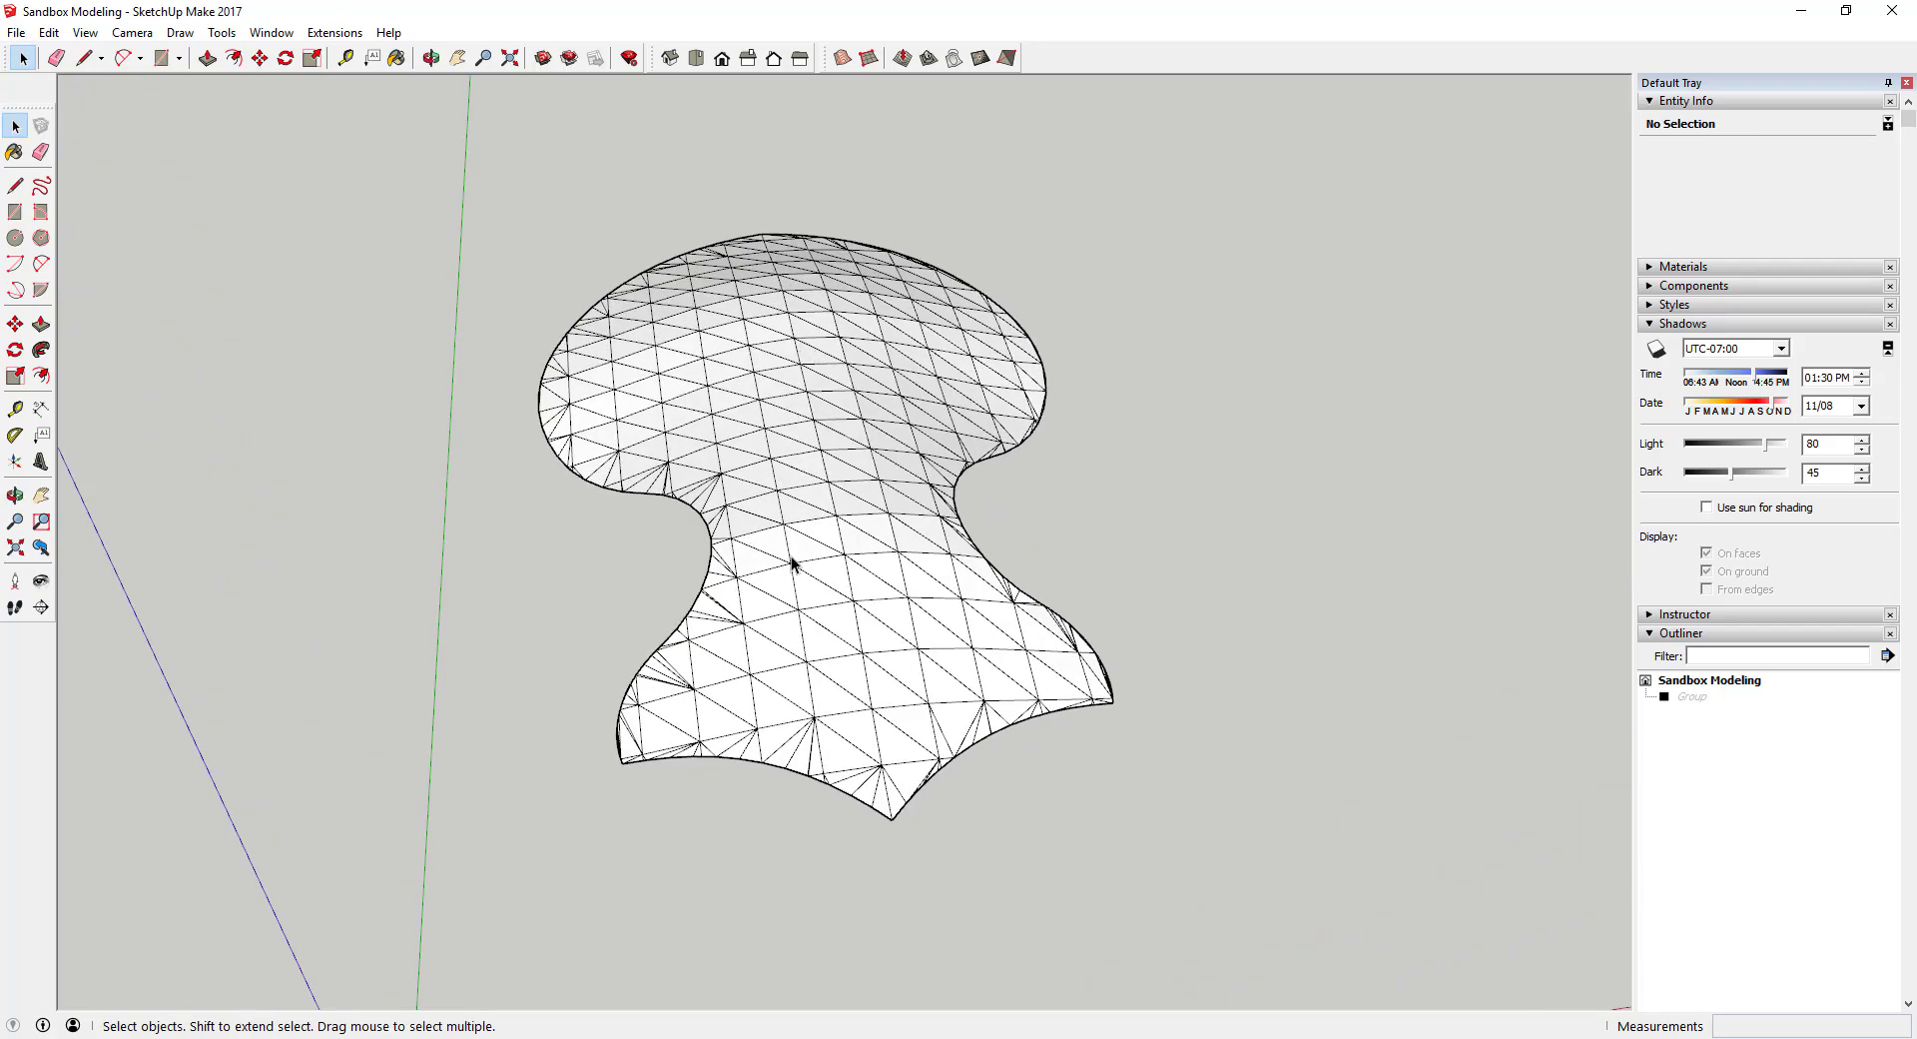
- Pull the mesh slightly down at the pointed tip with Smoove at a 7' radius
{"action": "middle_click_drag", "start_coordinate": [792, 564], "coordinate": [959, 221]}
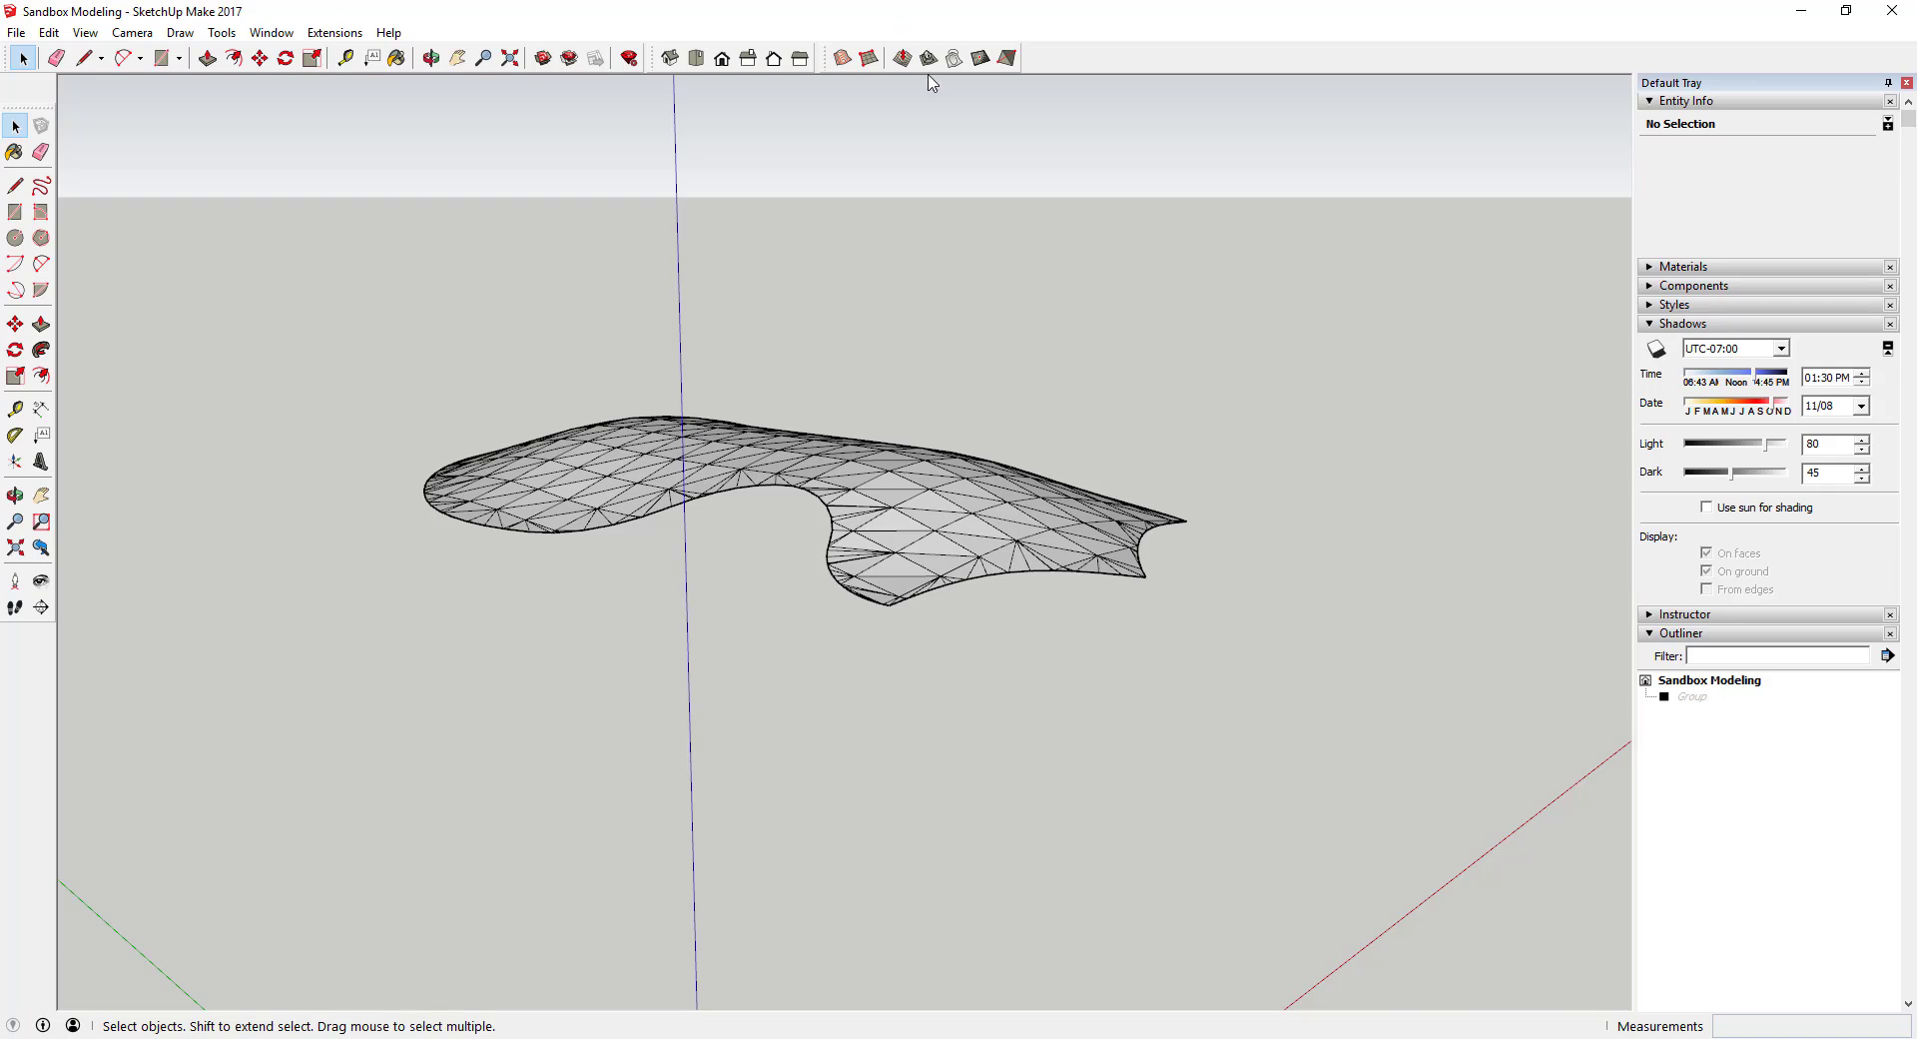
{"action": "left_click", "coordinate": [902, 58]}
{"action": "left_click", "coordinate": [1142, 591]}
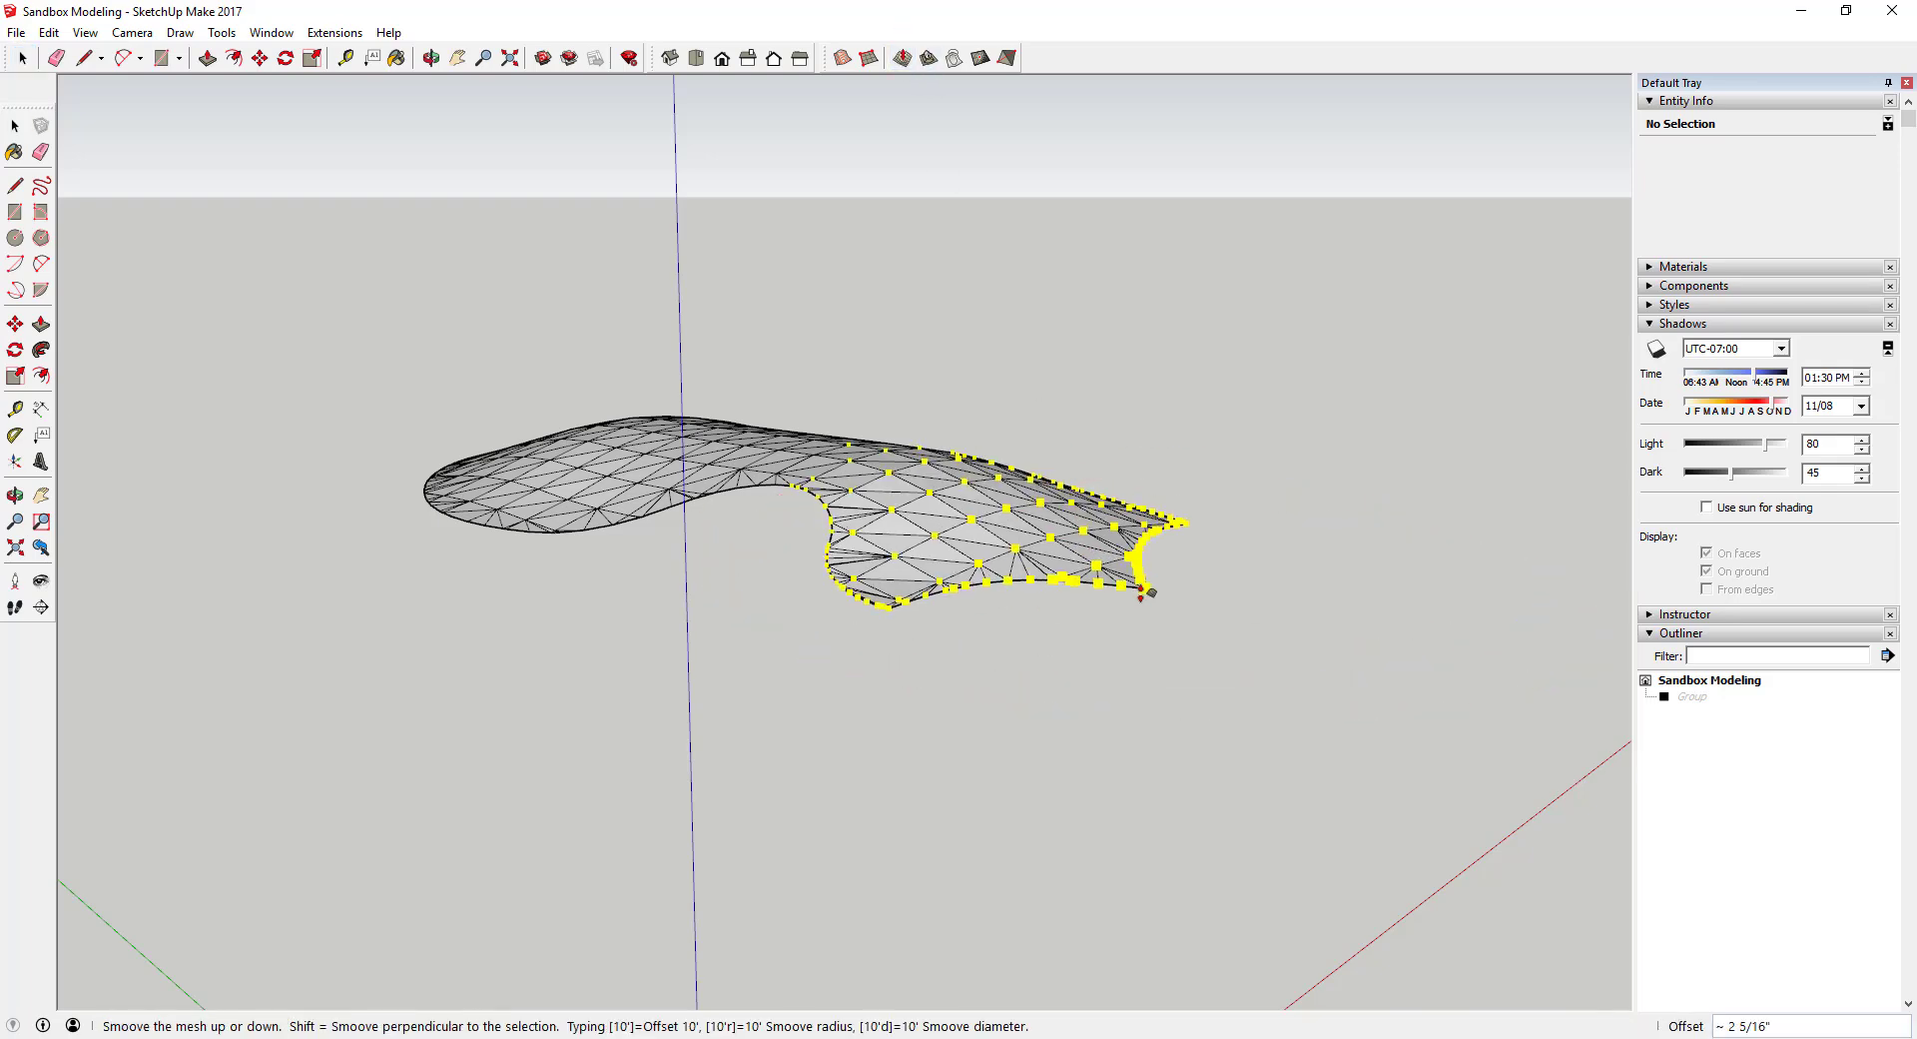
{"action": "left_click", "coordinate": [1142, 599]}
{"action": "middle_click_drag", "start_coordinate": [565, 531], "coordinate": [792, 257]}
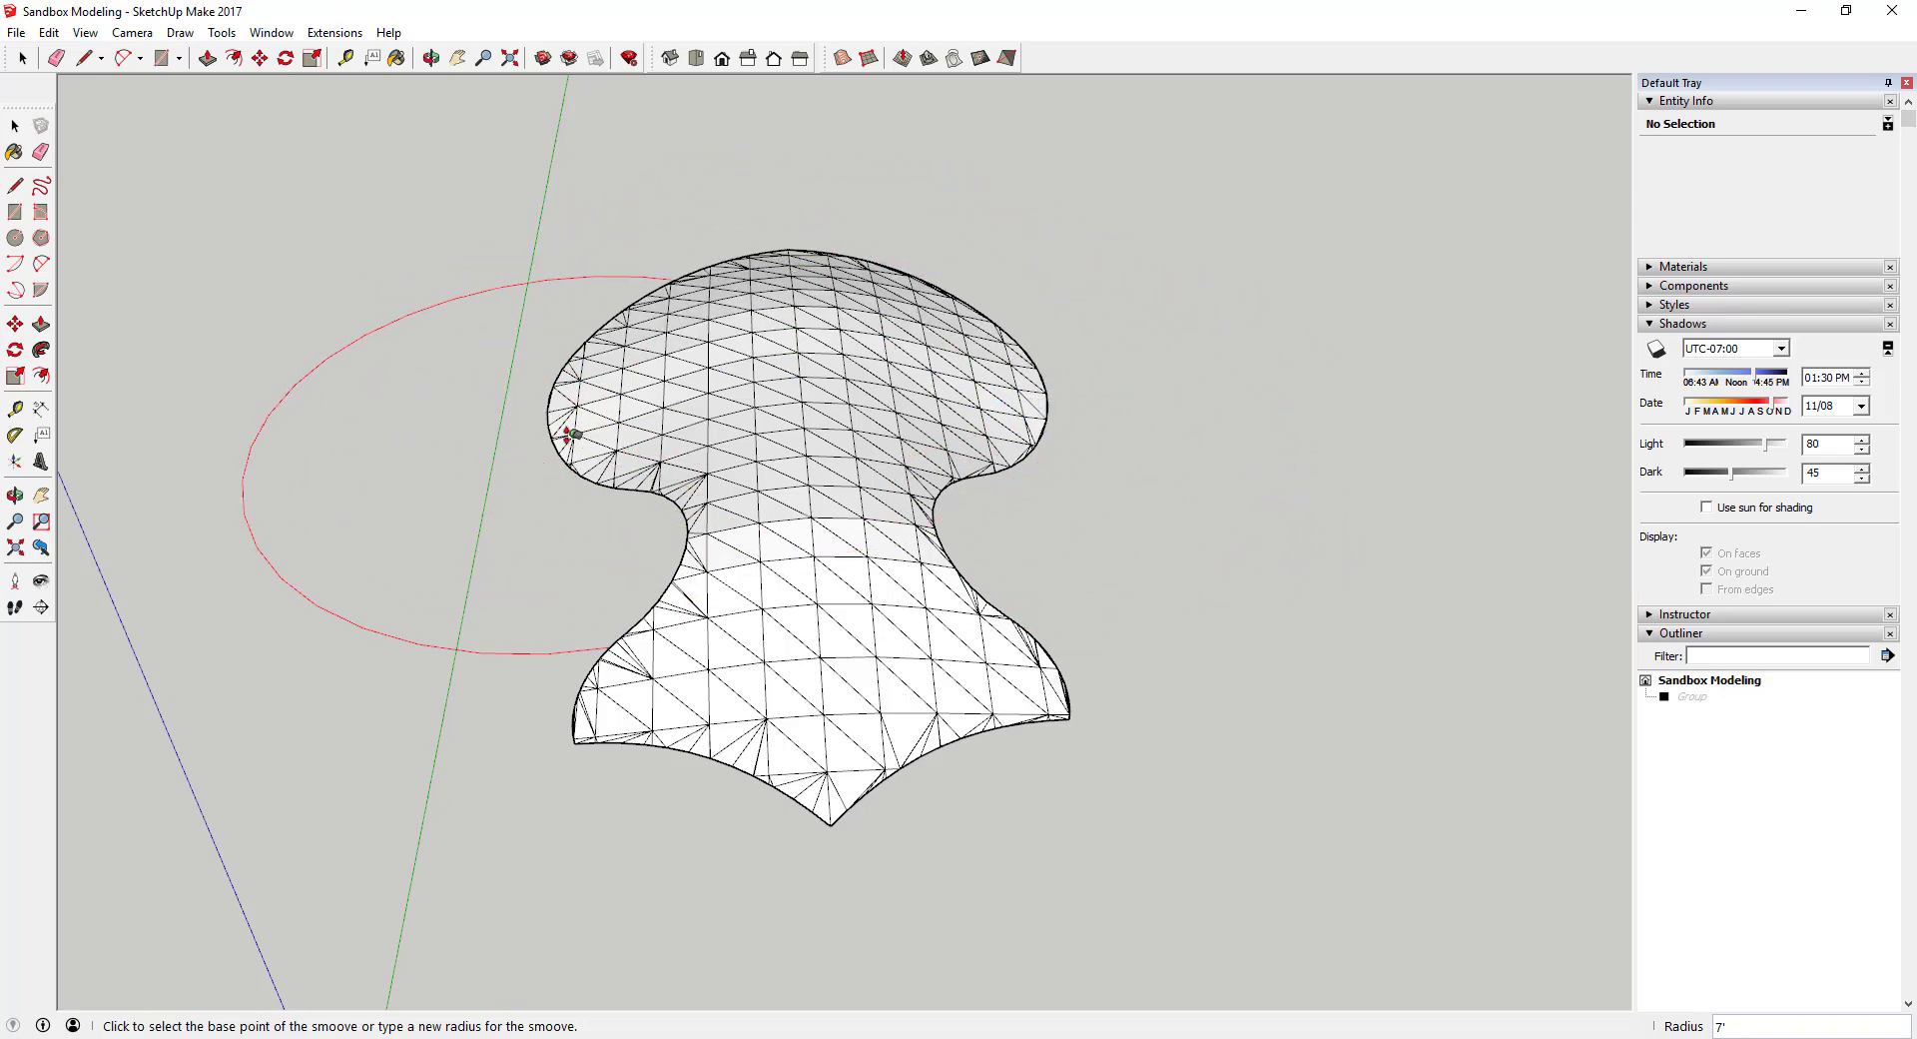
{"action": "middle_click_drag", "start_coordinate": [851, 356], "coordinate": [821, 594]}
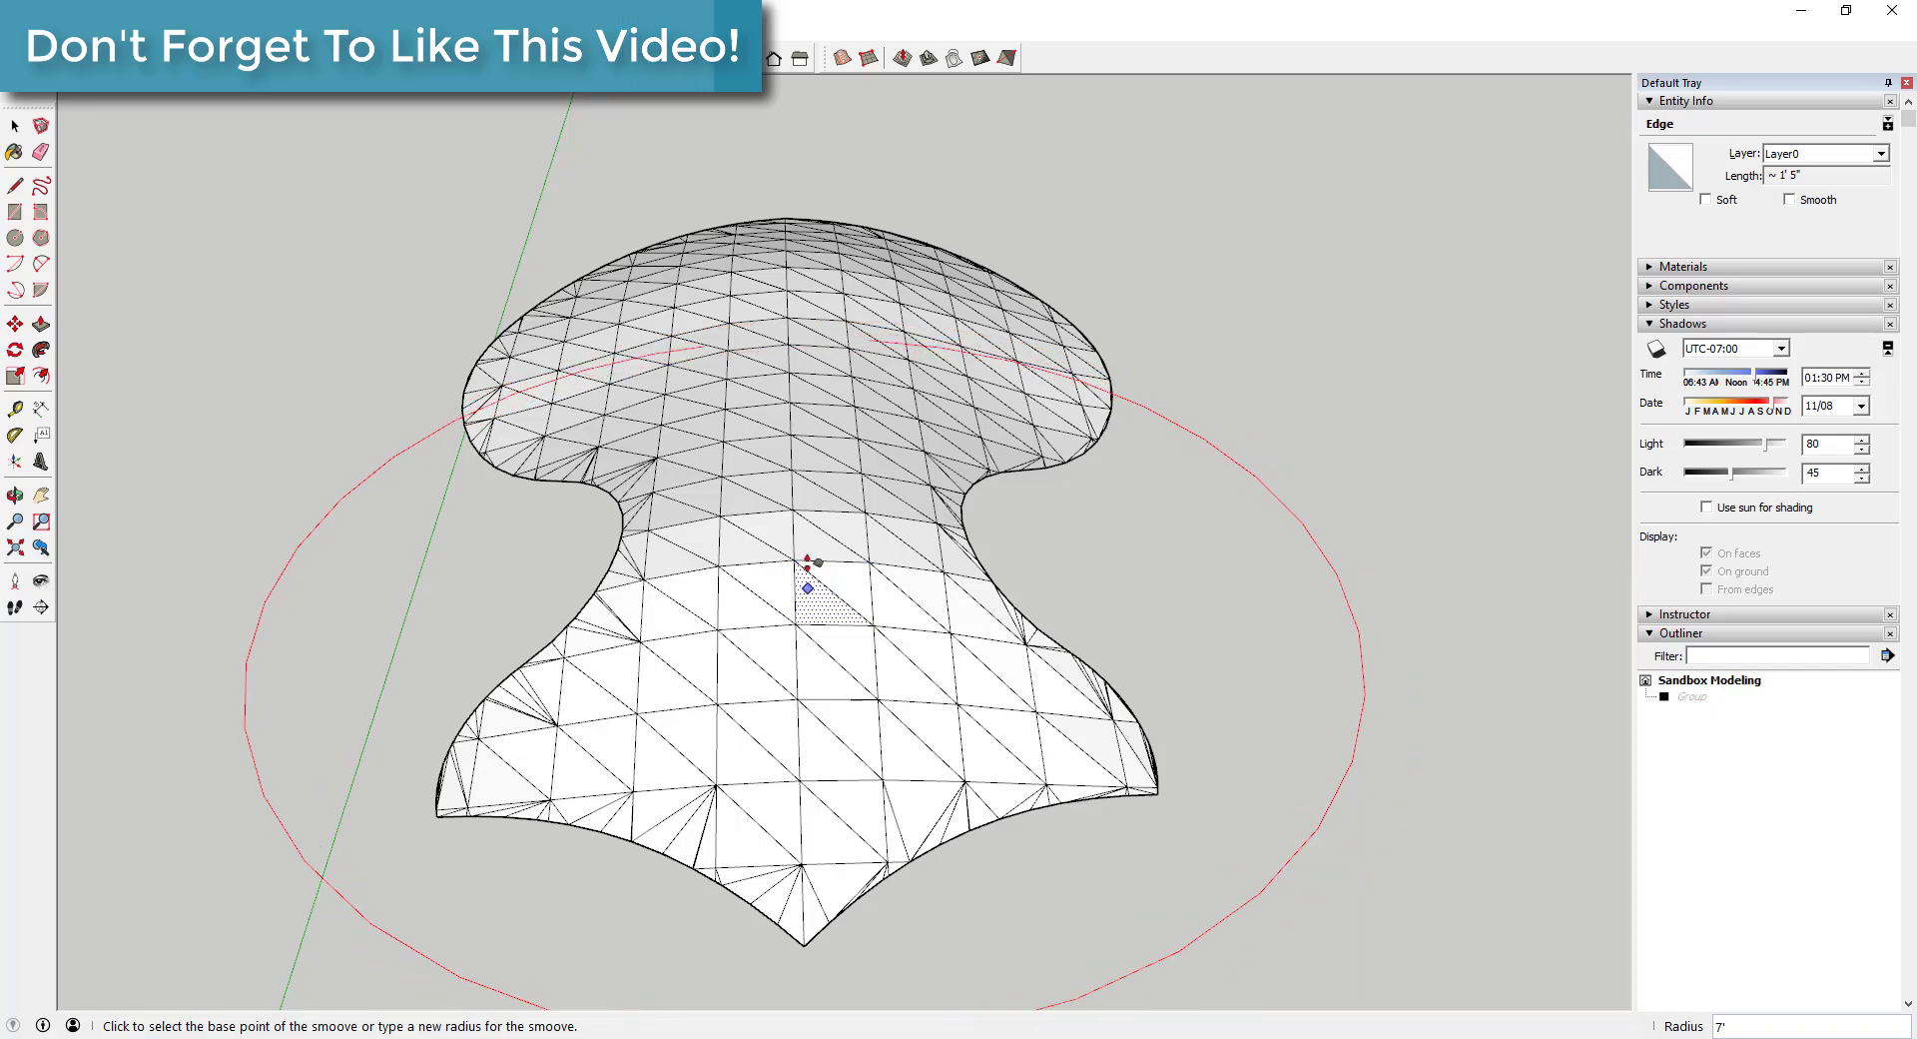
- Examine the sculpted mesh by selecting a single edge on the neck and the whole triangulated surface
{"action": "key", "text": "space"}
{"action": "left_click", "coordinate": [795, 519]}
{"action": "middle_click_drag", "start_coordinate": [849, 489], "coordinate": [719, 410]}
{"action": "scroll", "coordinate": [698, 466], "scroll_direction": "up", "scroll_amount": 3}
{"action": "scroll", "coordinate": [685, 390], "scroll_direction": "down", "scroll_amount": 5}
{"action": "scroll", "coordinate": [704, 440], "scroll_direction": "down", "scroll_amount": 5}
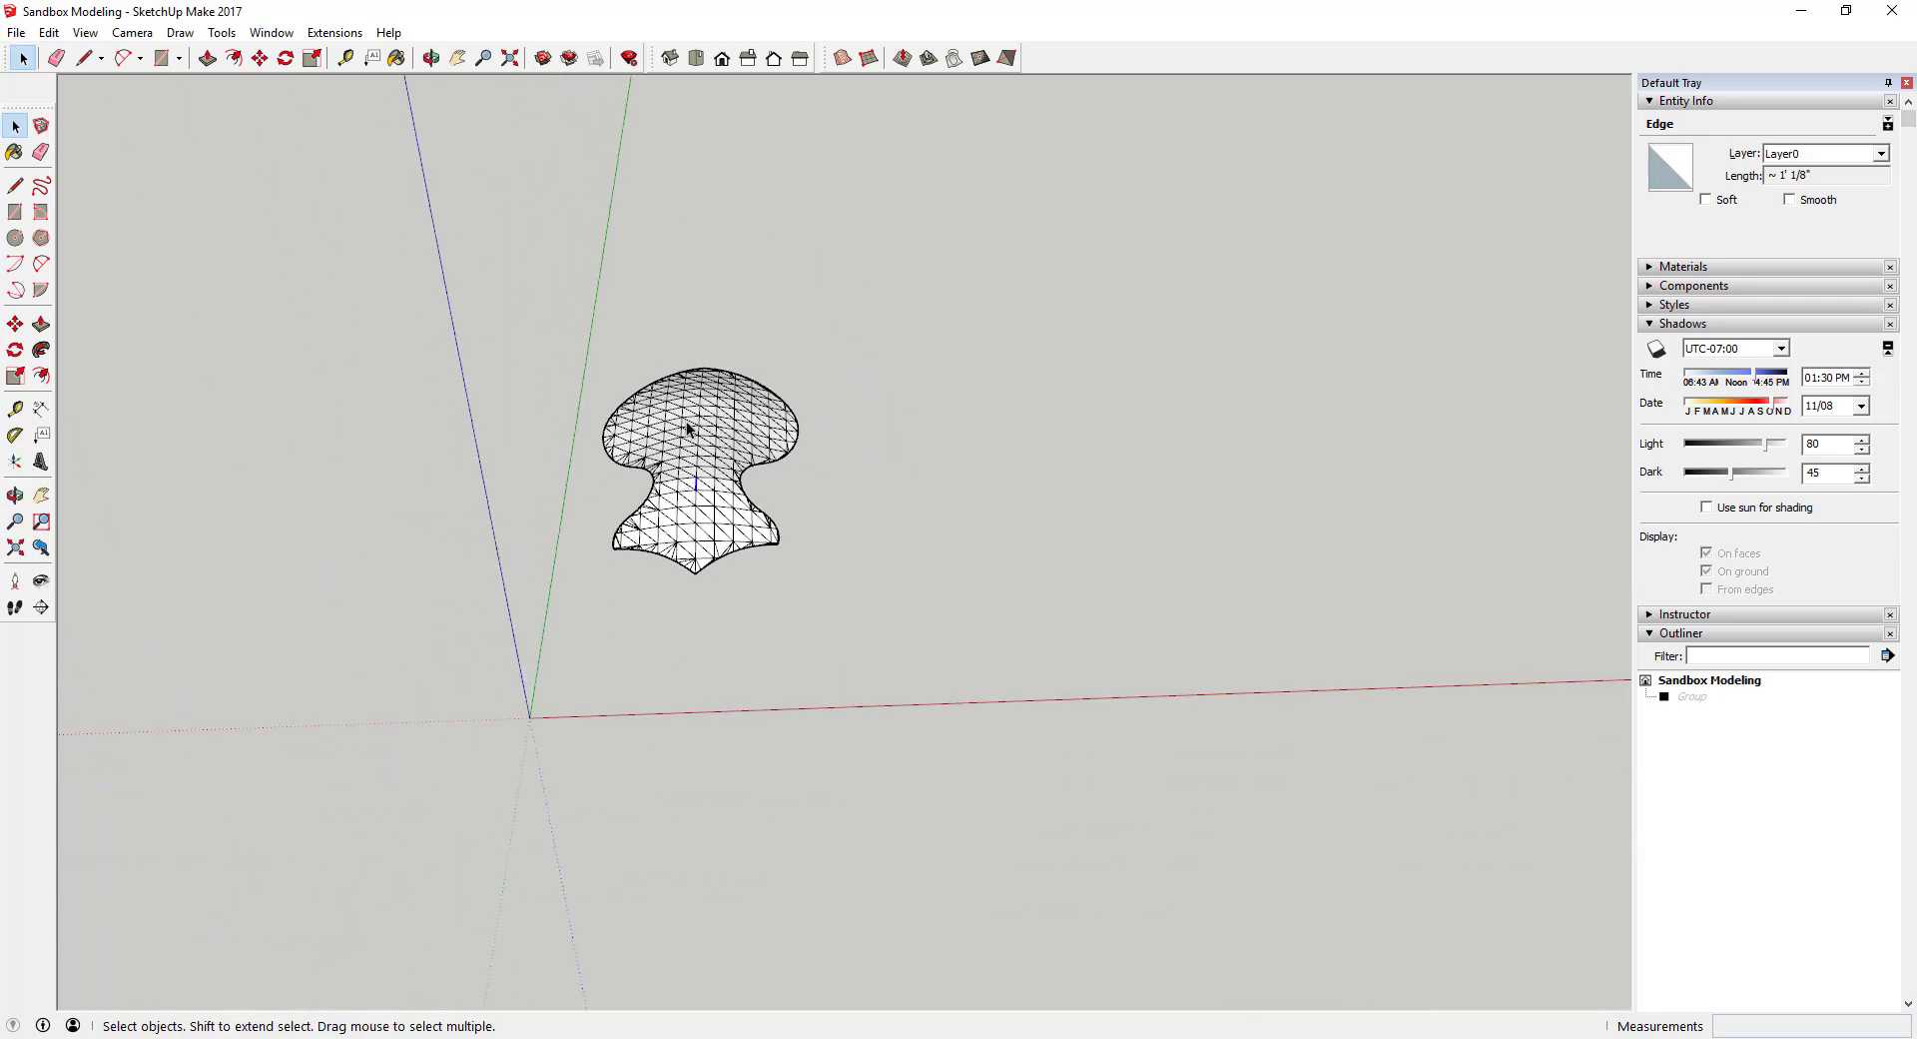
{"action": "left_click_drag", "start_coordinate": [523, 325], "coordinate": [1011, 713]}
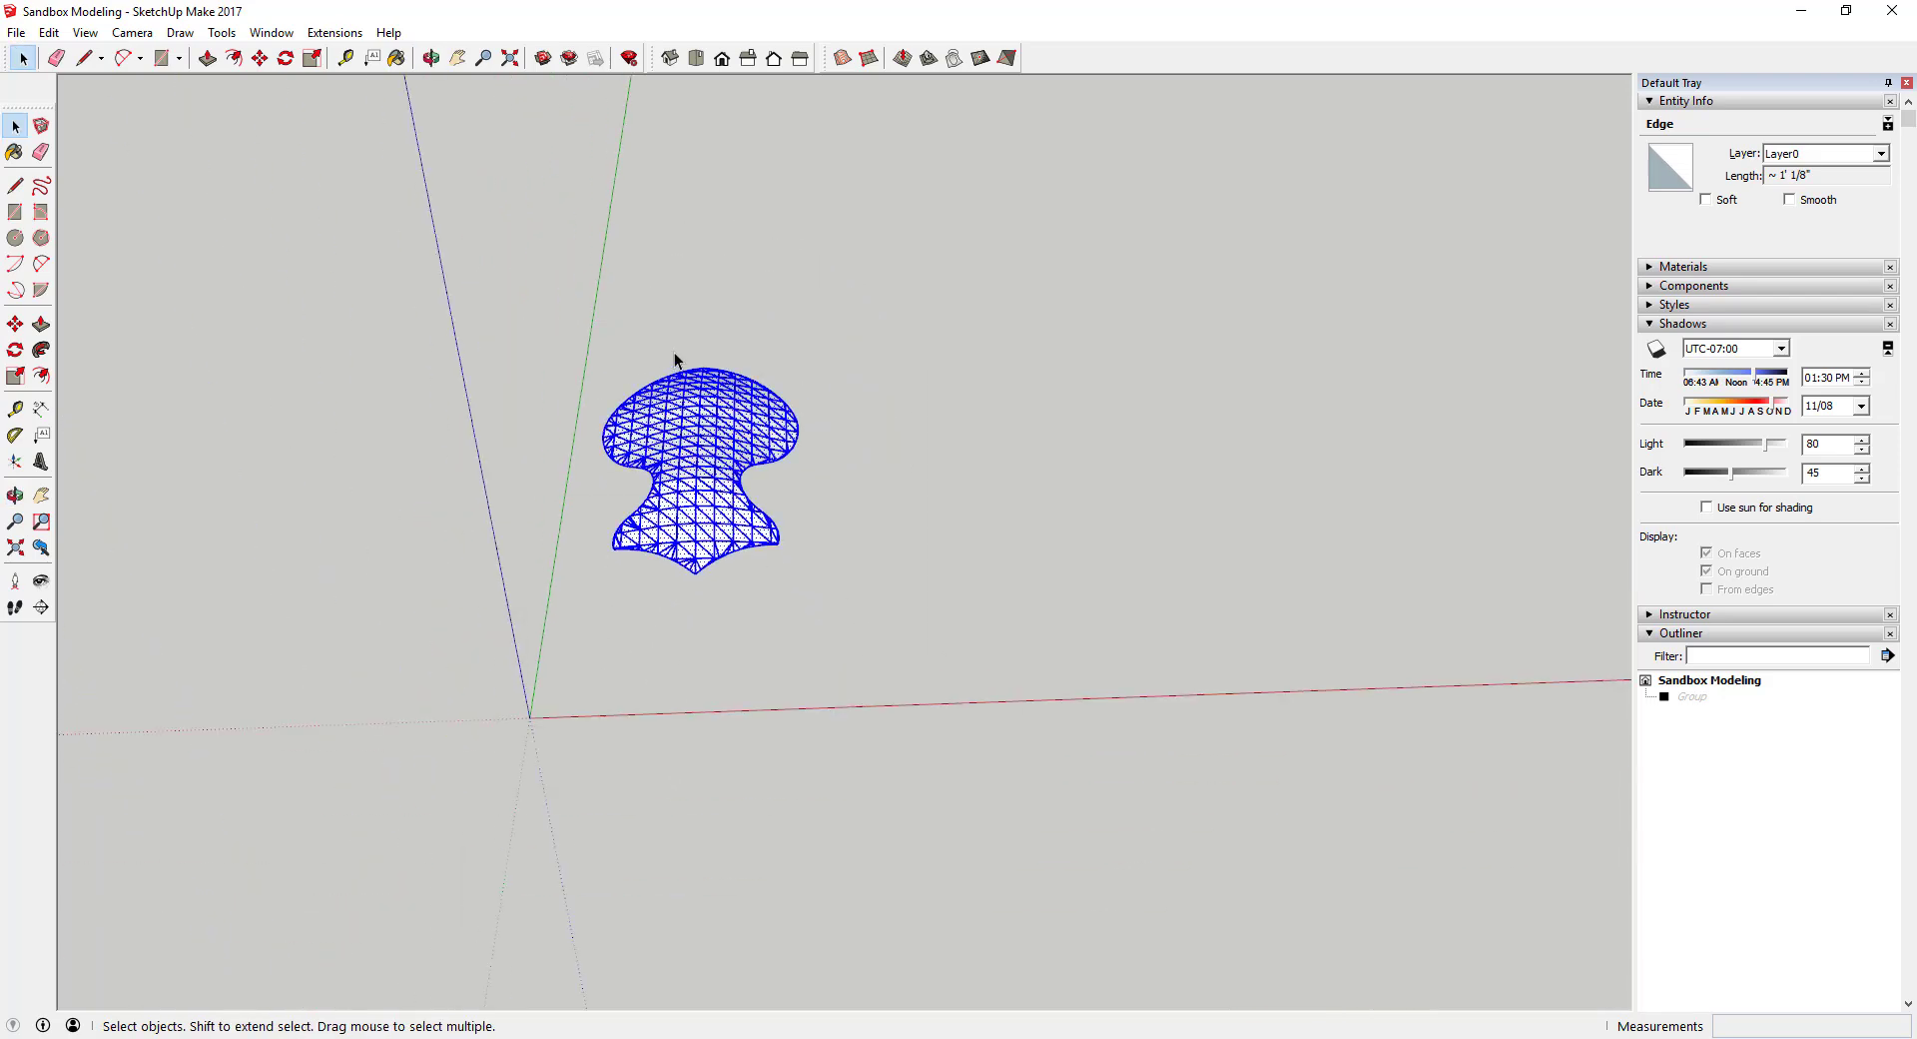
{"action": "left_click", "coordinate": [880, 465]}
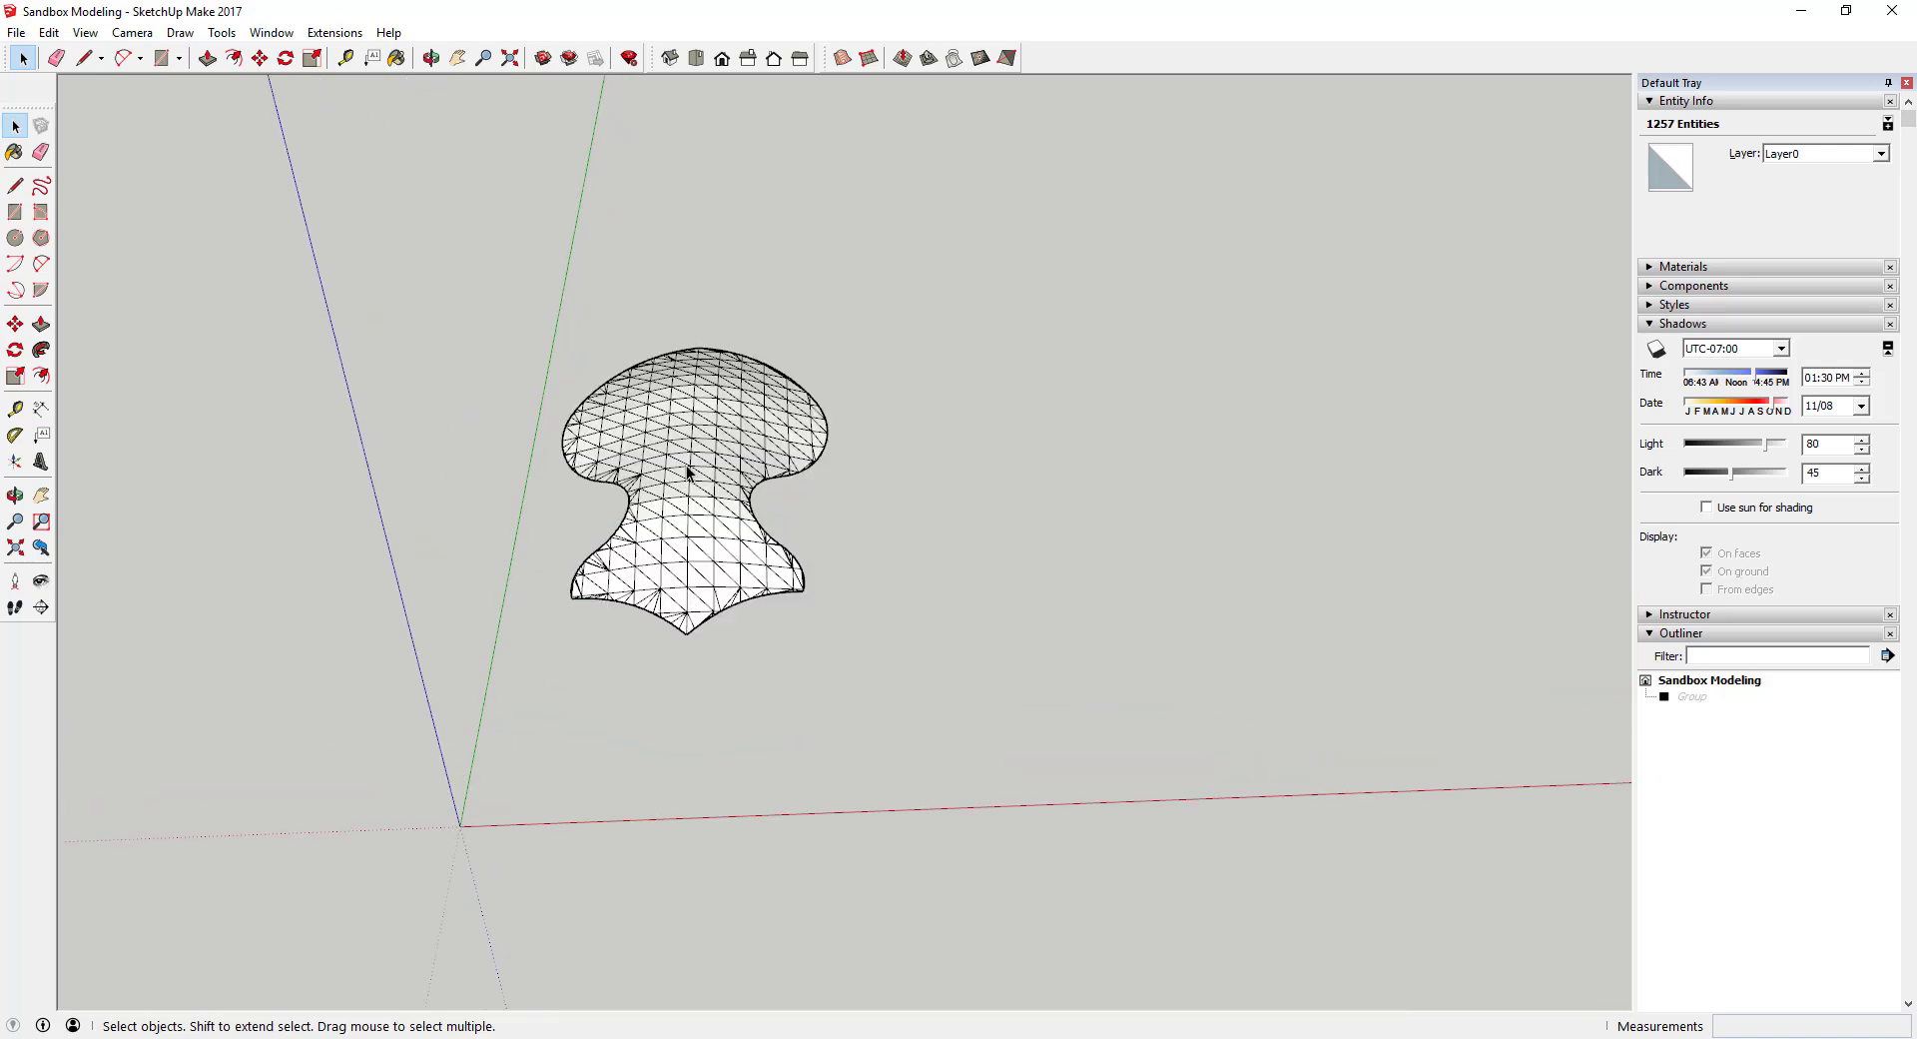
- Select the whole sculpted mesh and restrict the selection to its edges with the Selection Toys Select Only filter
{"action": "scroll", "coordinate": [699, 435], "scroll_direction": "up", "scroll_amount": 3}
{"action": "left_click_drag", "start_coordinate": [354, 273], "coordinate": [1153, 866]}
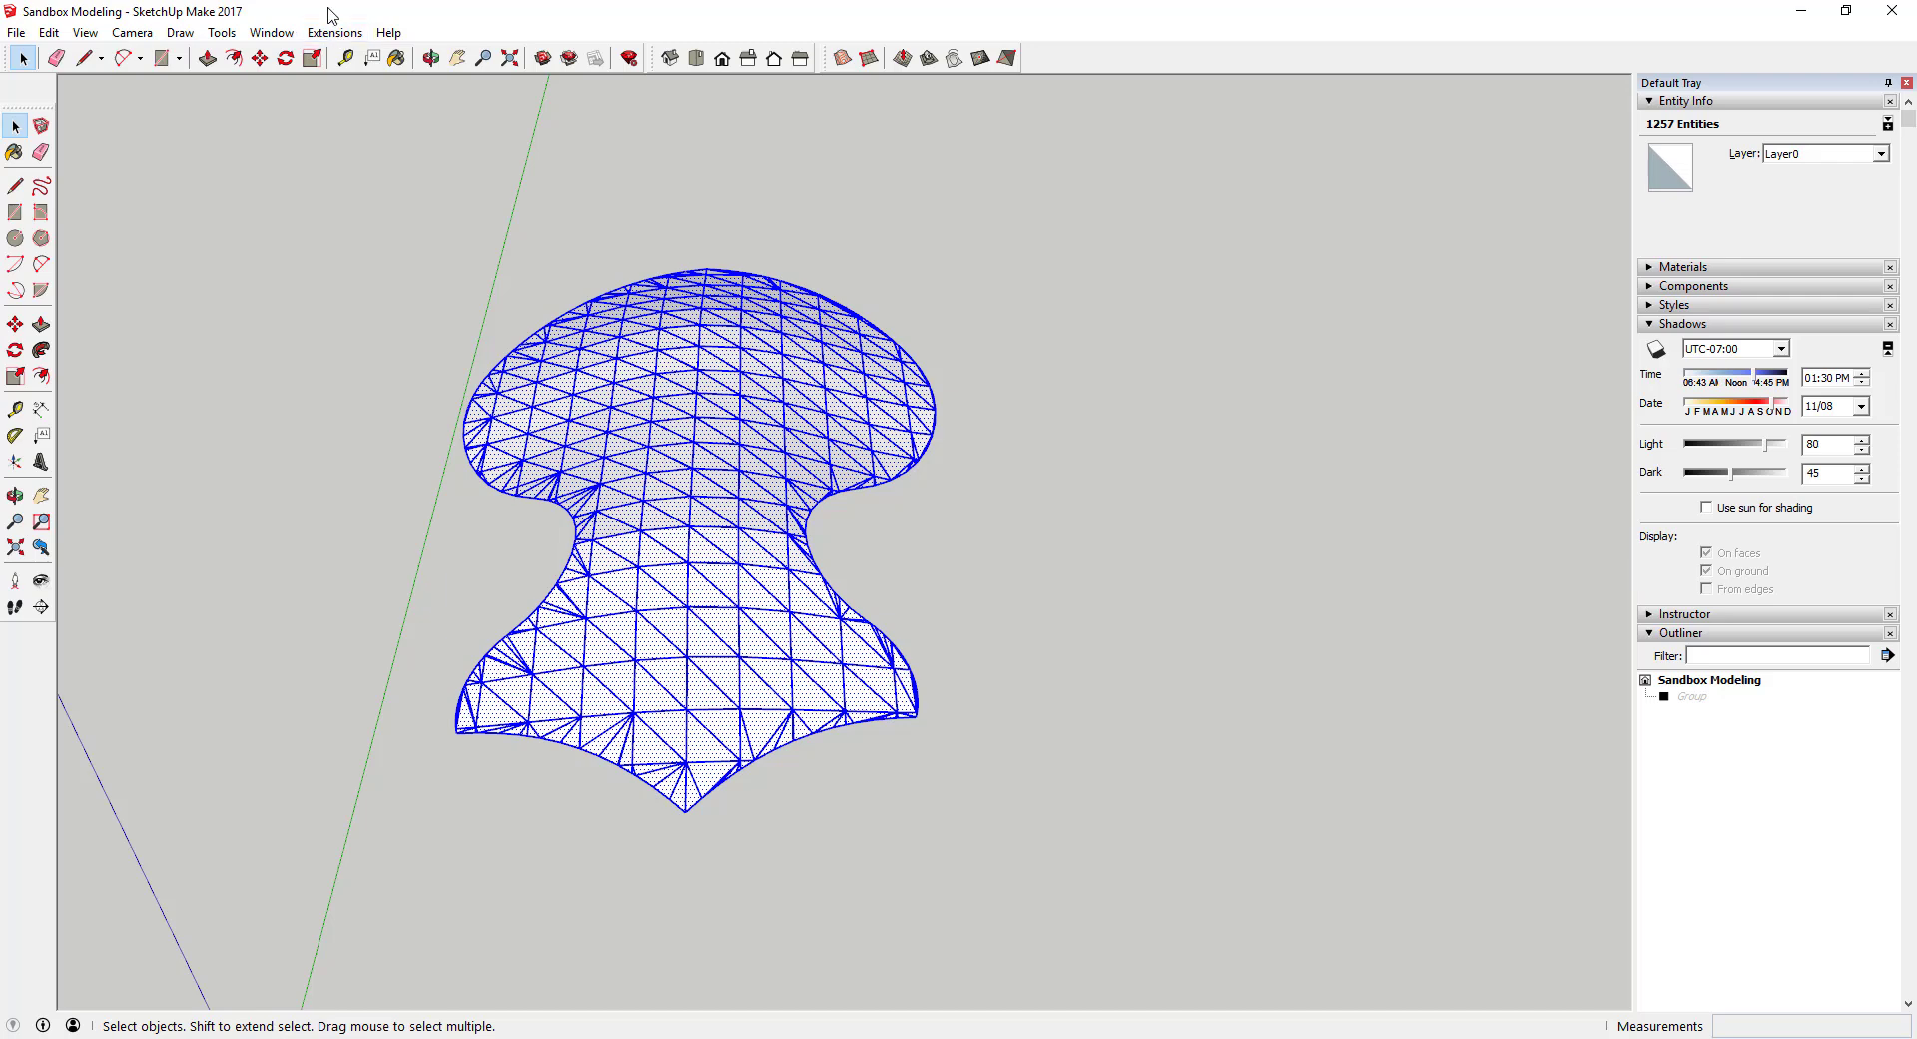
{"action": "right_click", "coordinate": [706, 437]}
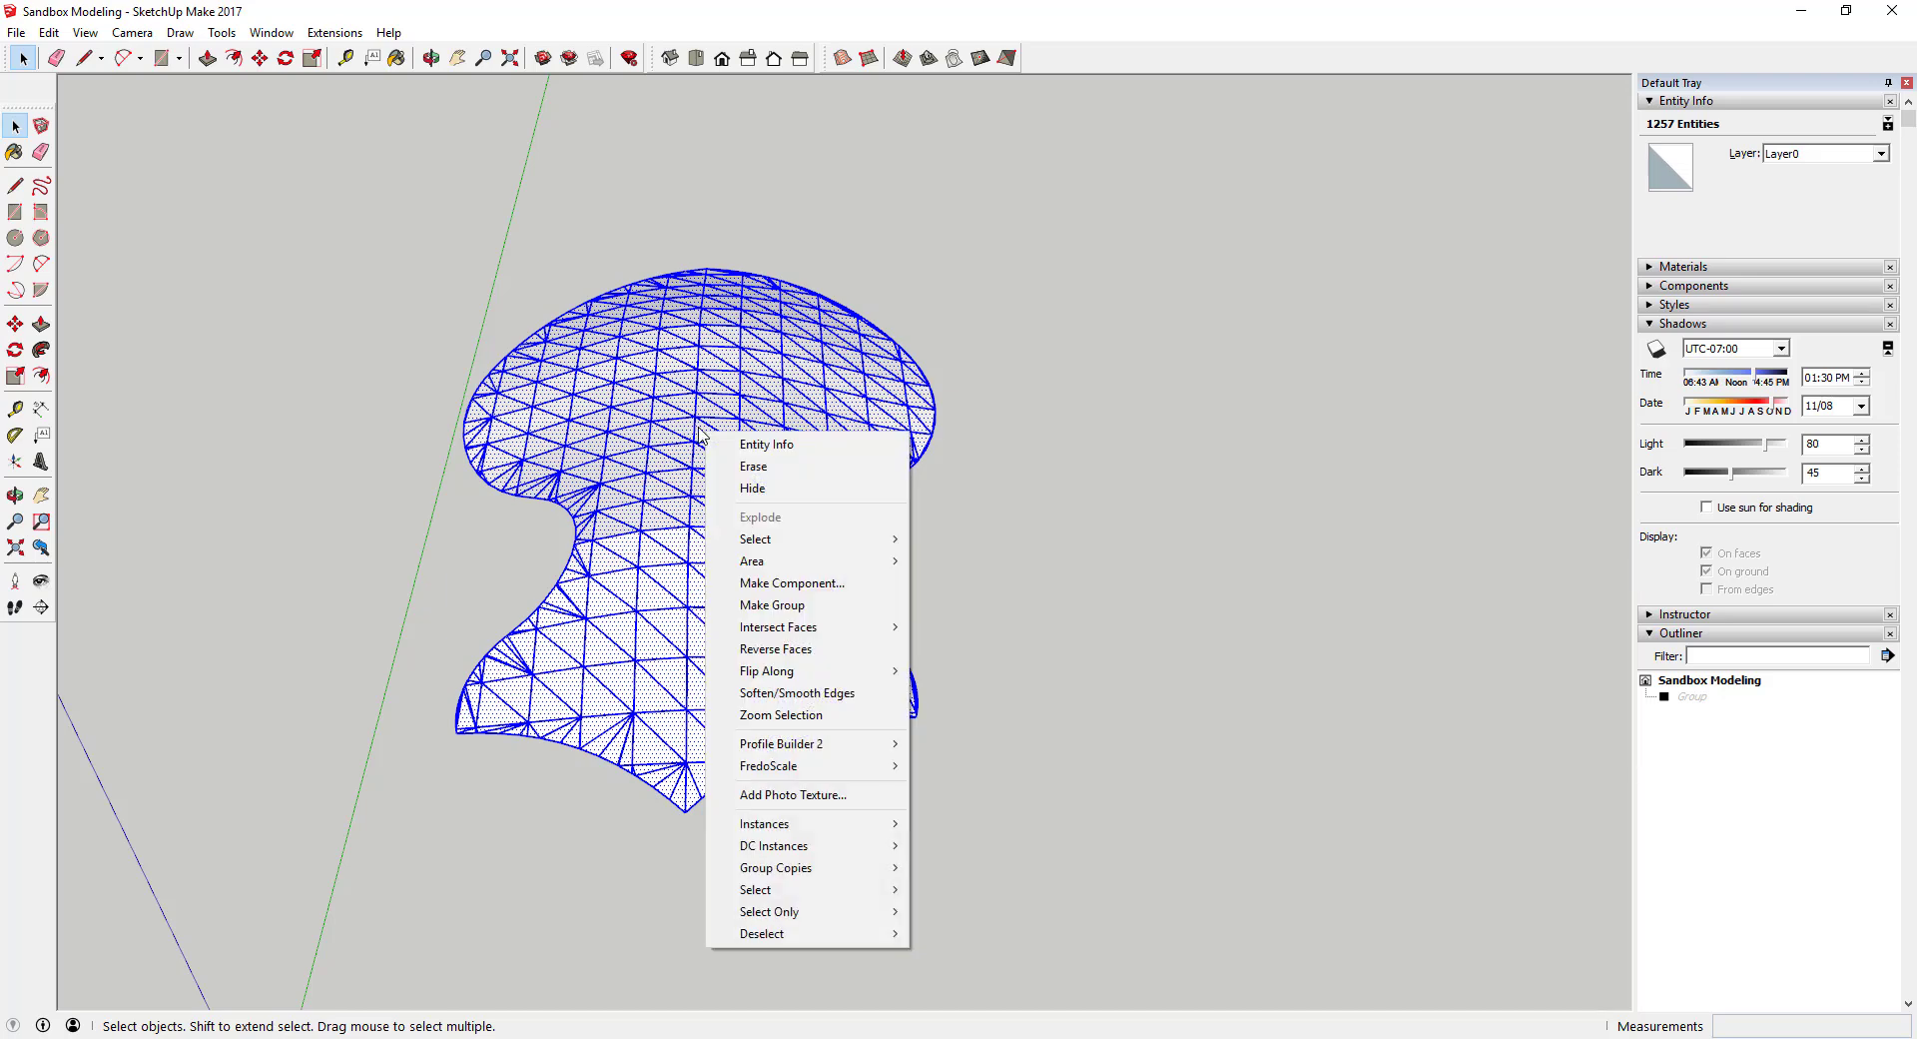
{"action": "left_click_drag", "start_coordinate": [249, 158], "coordinate": [1425, 969]}
{"action": "right_click", "coordinate": [716, 492]}
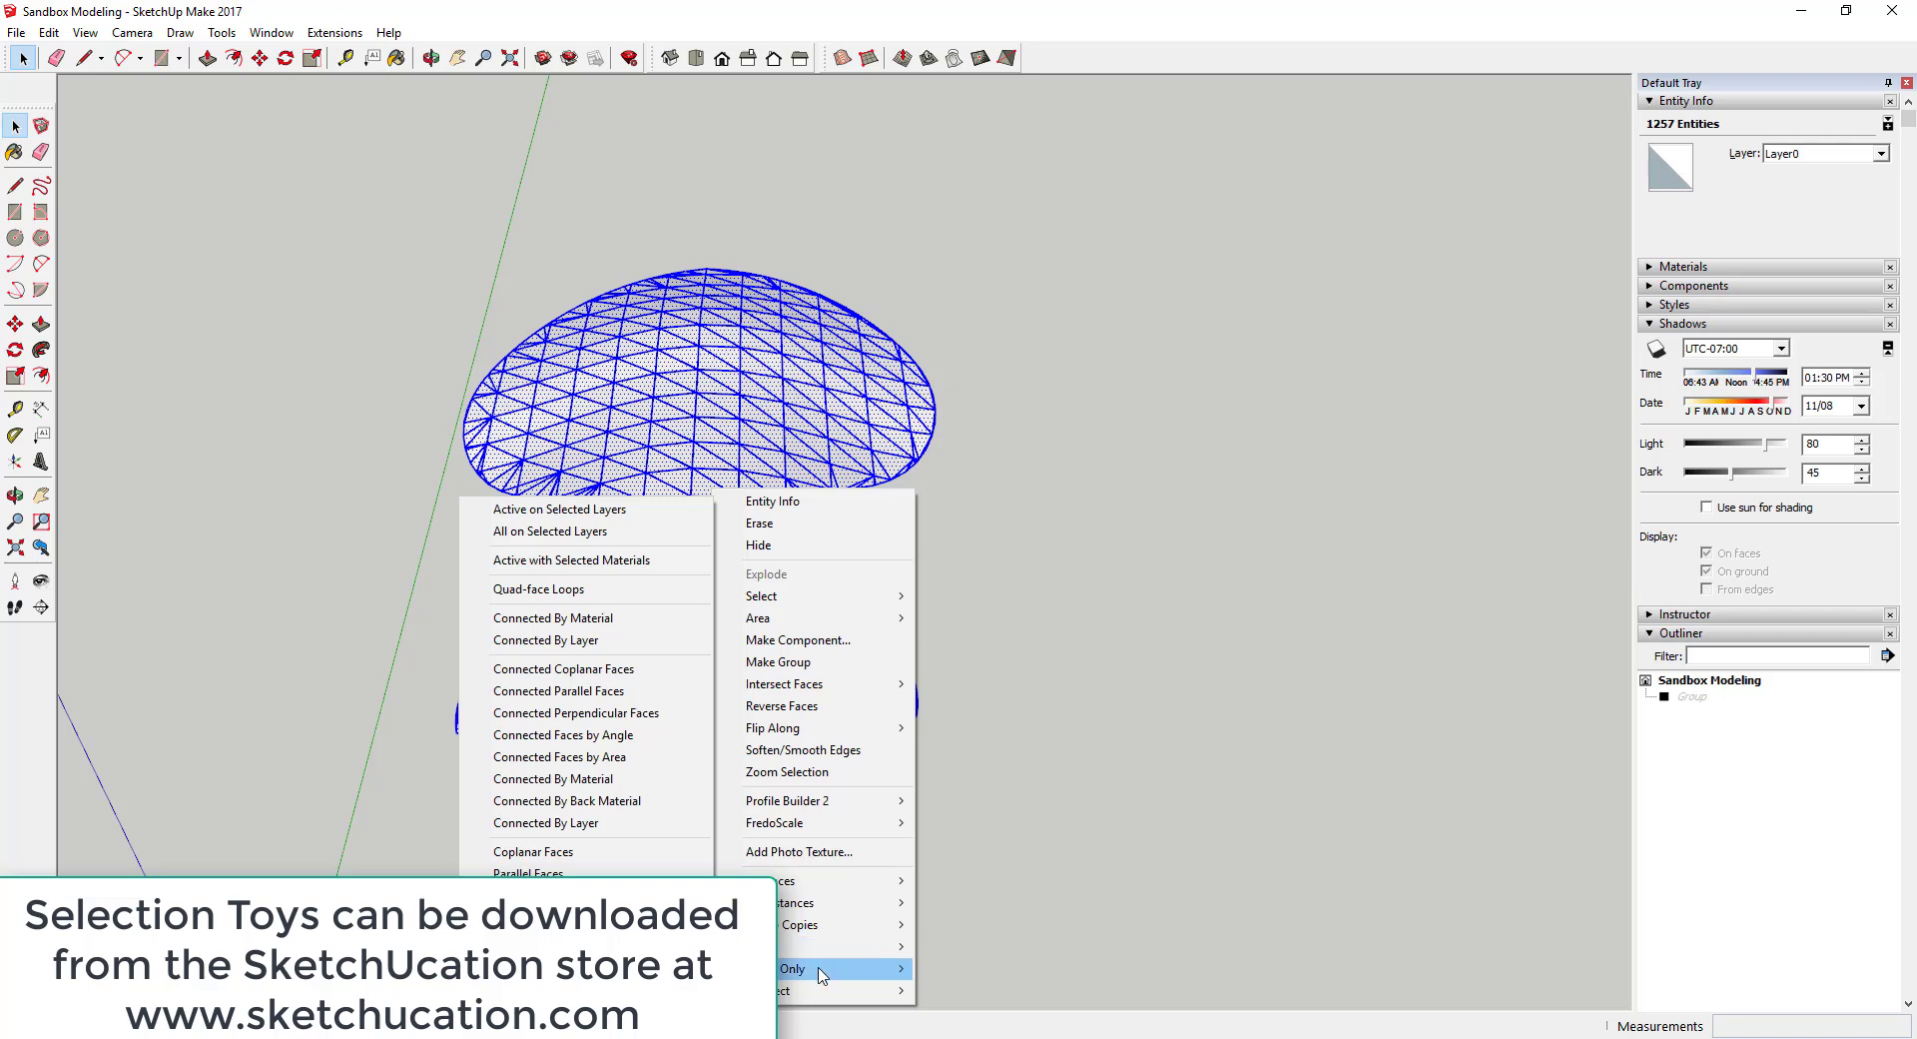
{"action": "mouse_move", "coordinate": [821, 973]}
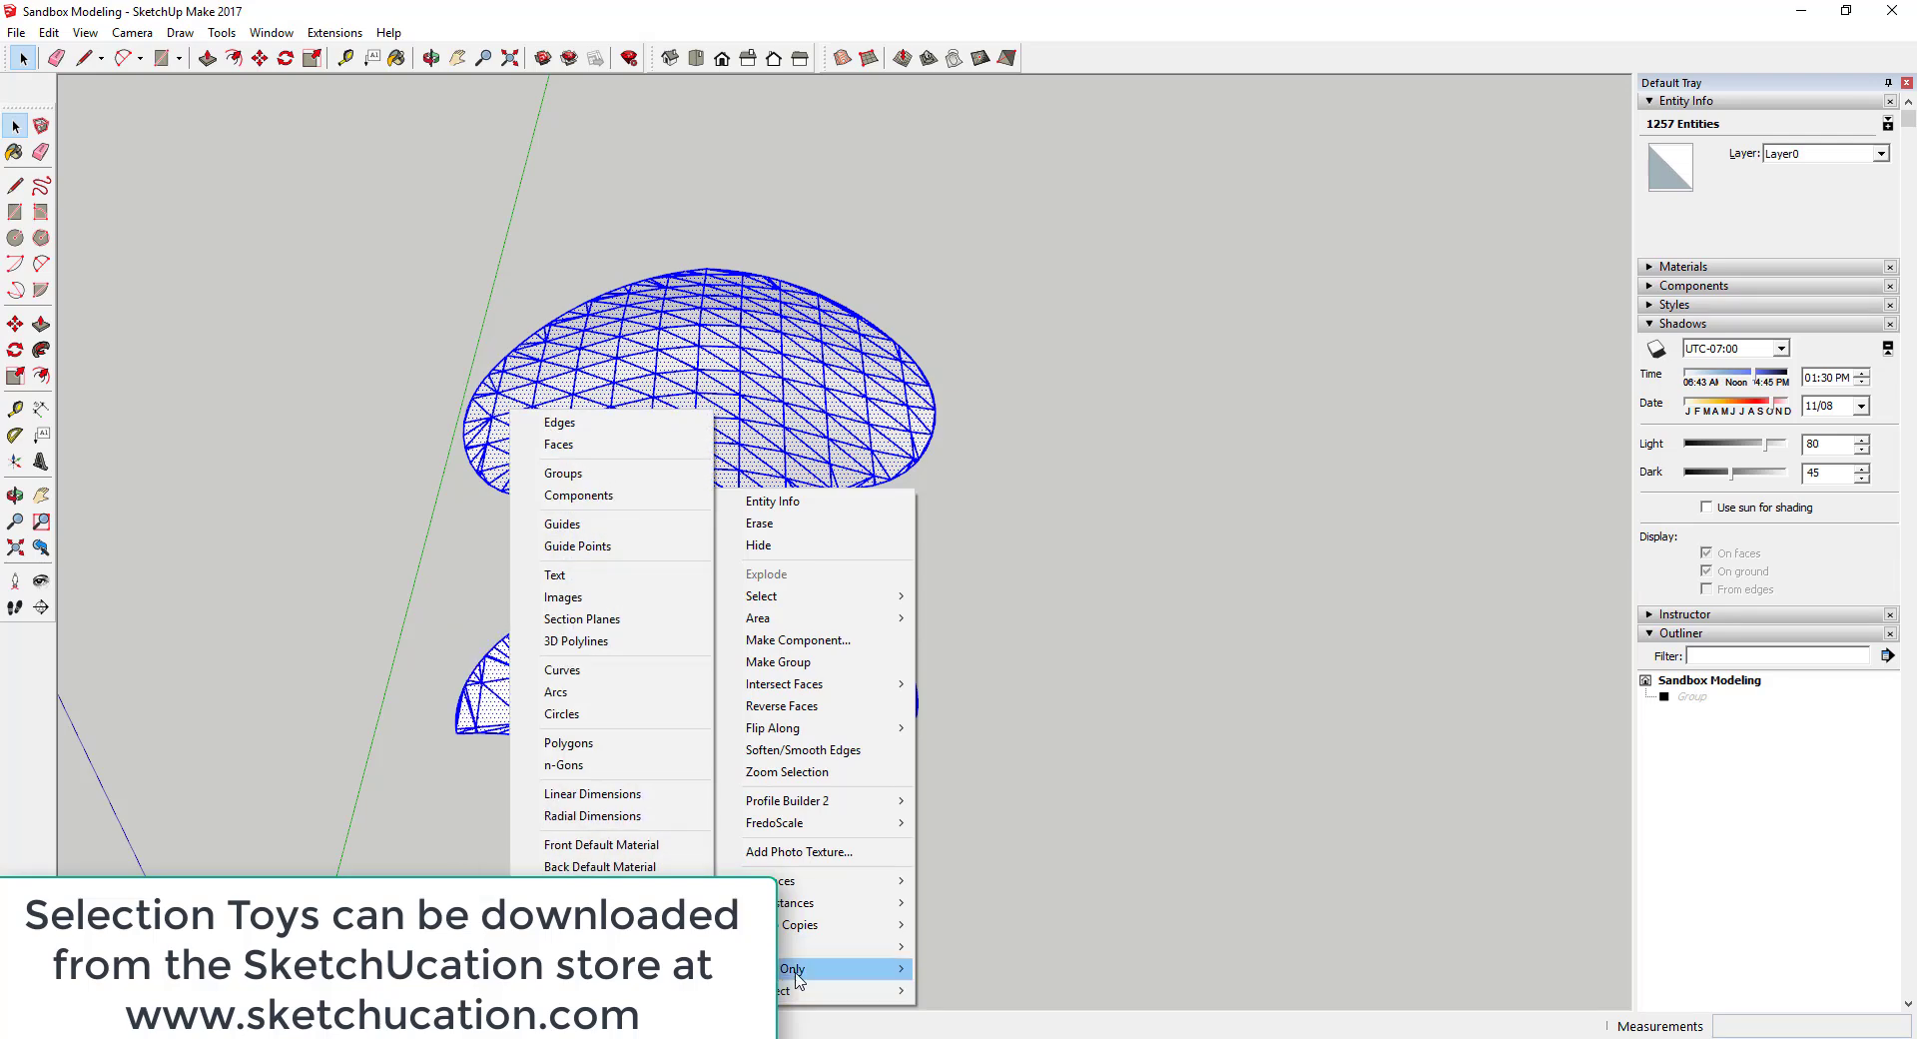
{"action": "mouse_move", "coordinate": [785, 948]}
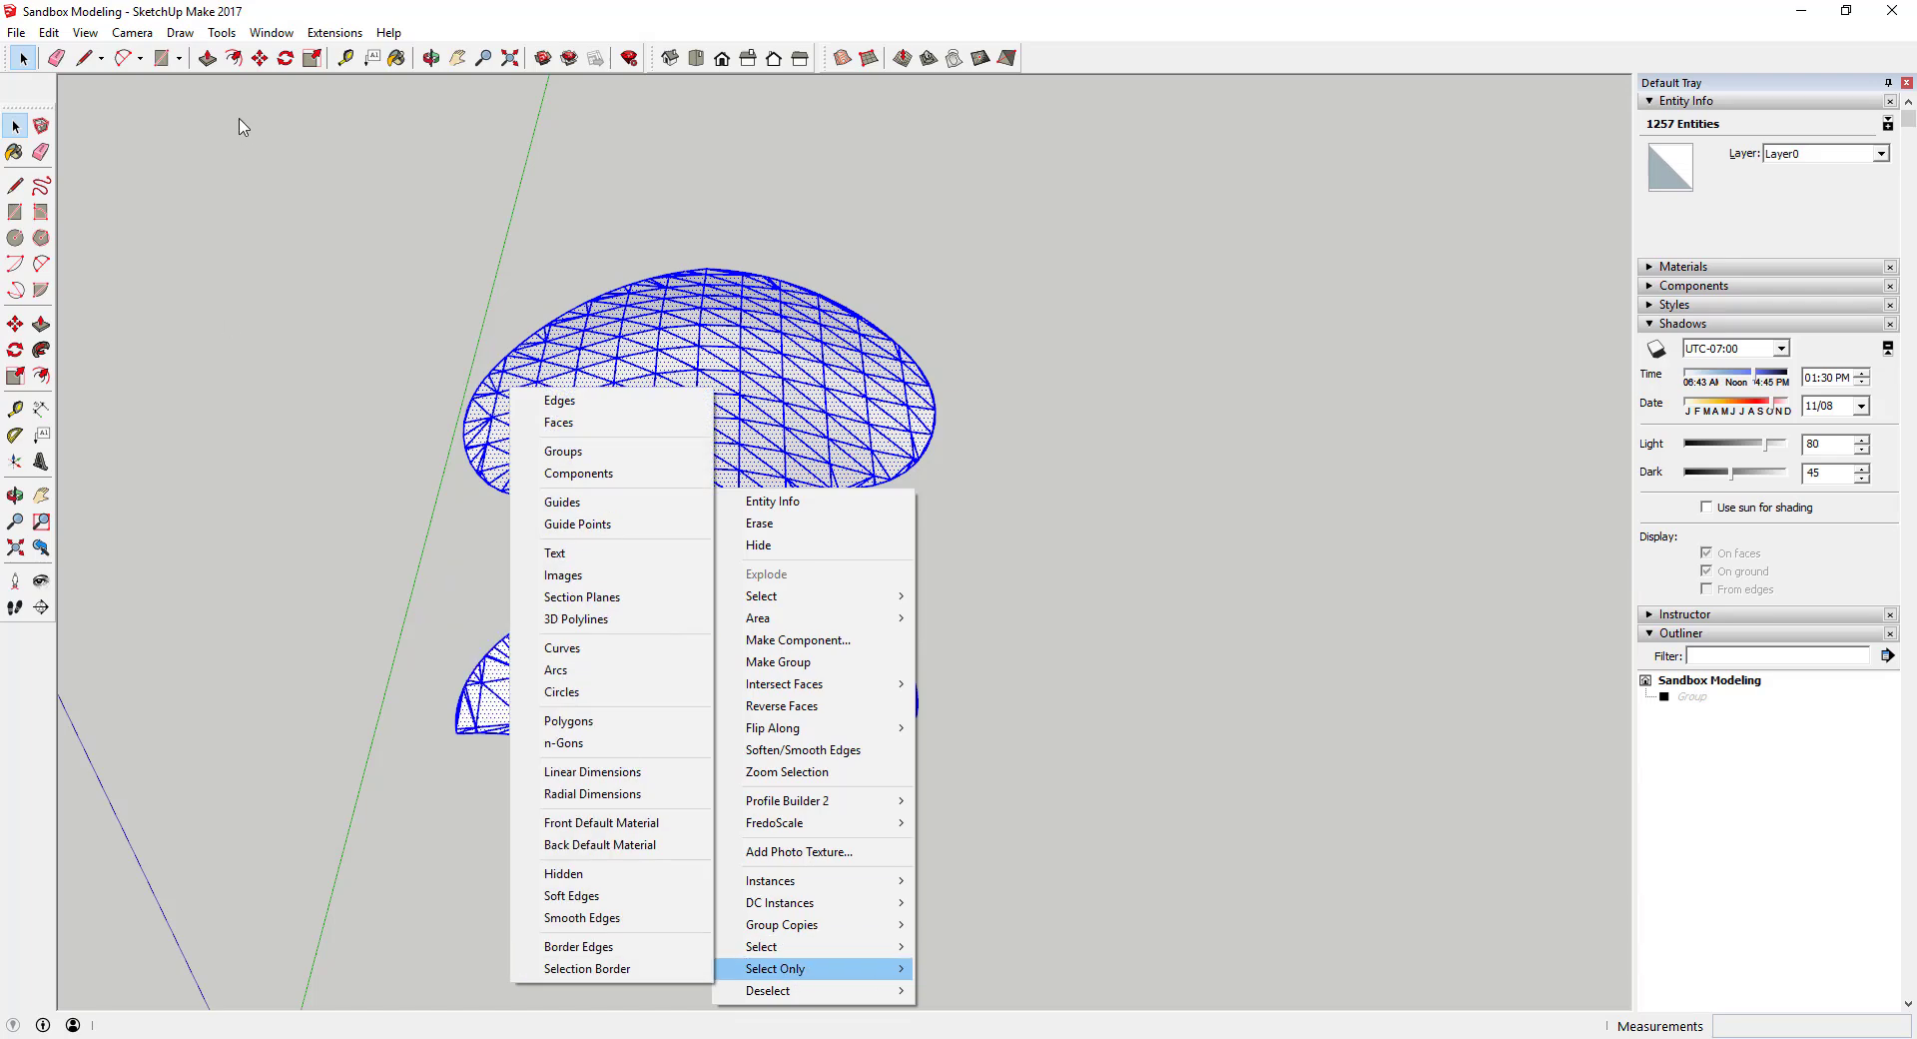
{"action": "left_click_drag", "start_coordinate": [239, 111], "coordinate": [975, 761]}
{"action": "right_click", "coordinate": [633, 451]}
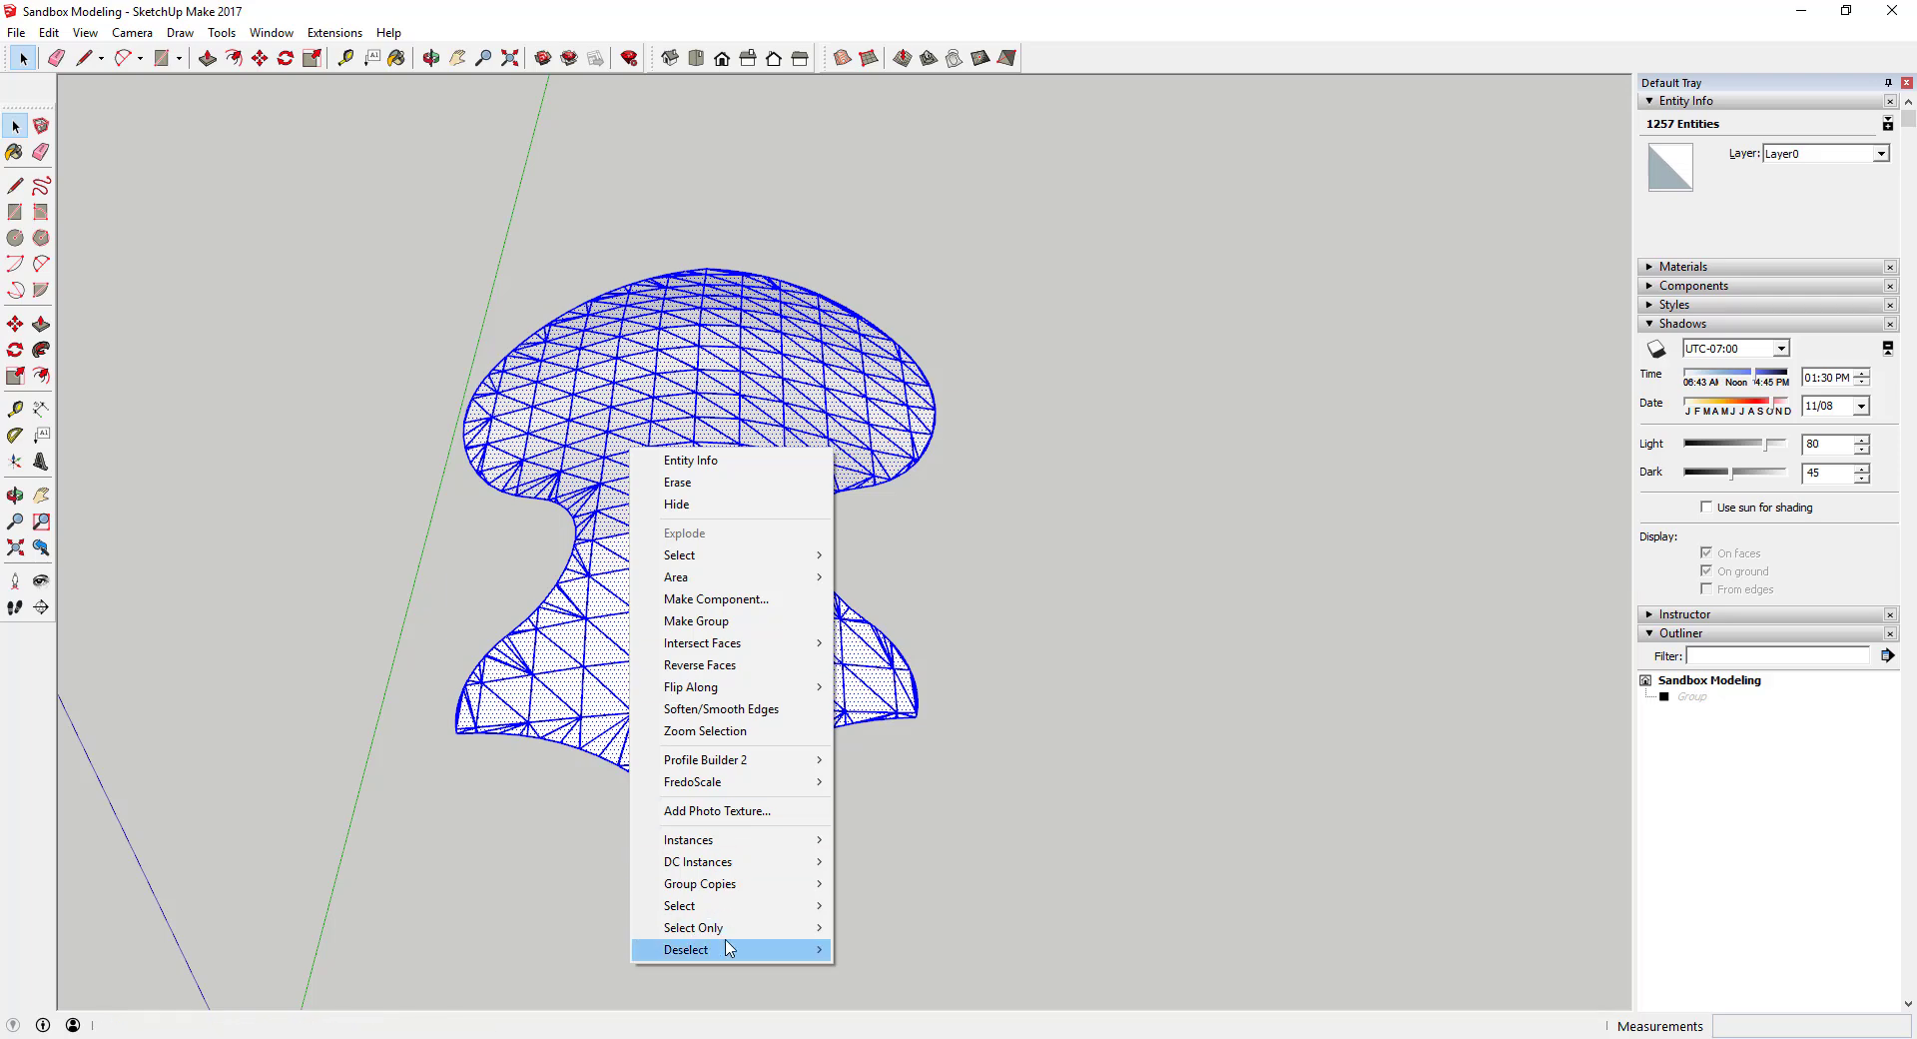
{"action": "mouse_move", "coordinate": [784, 927]}
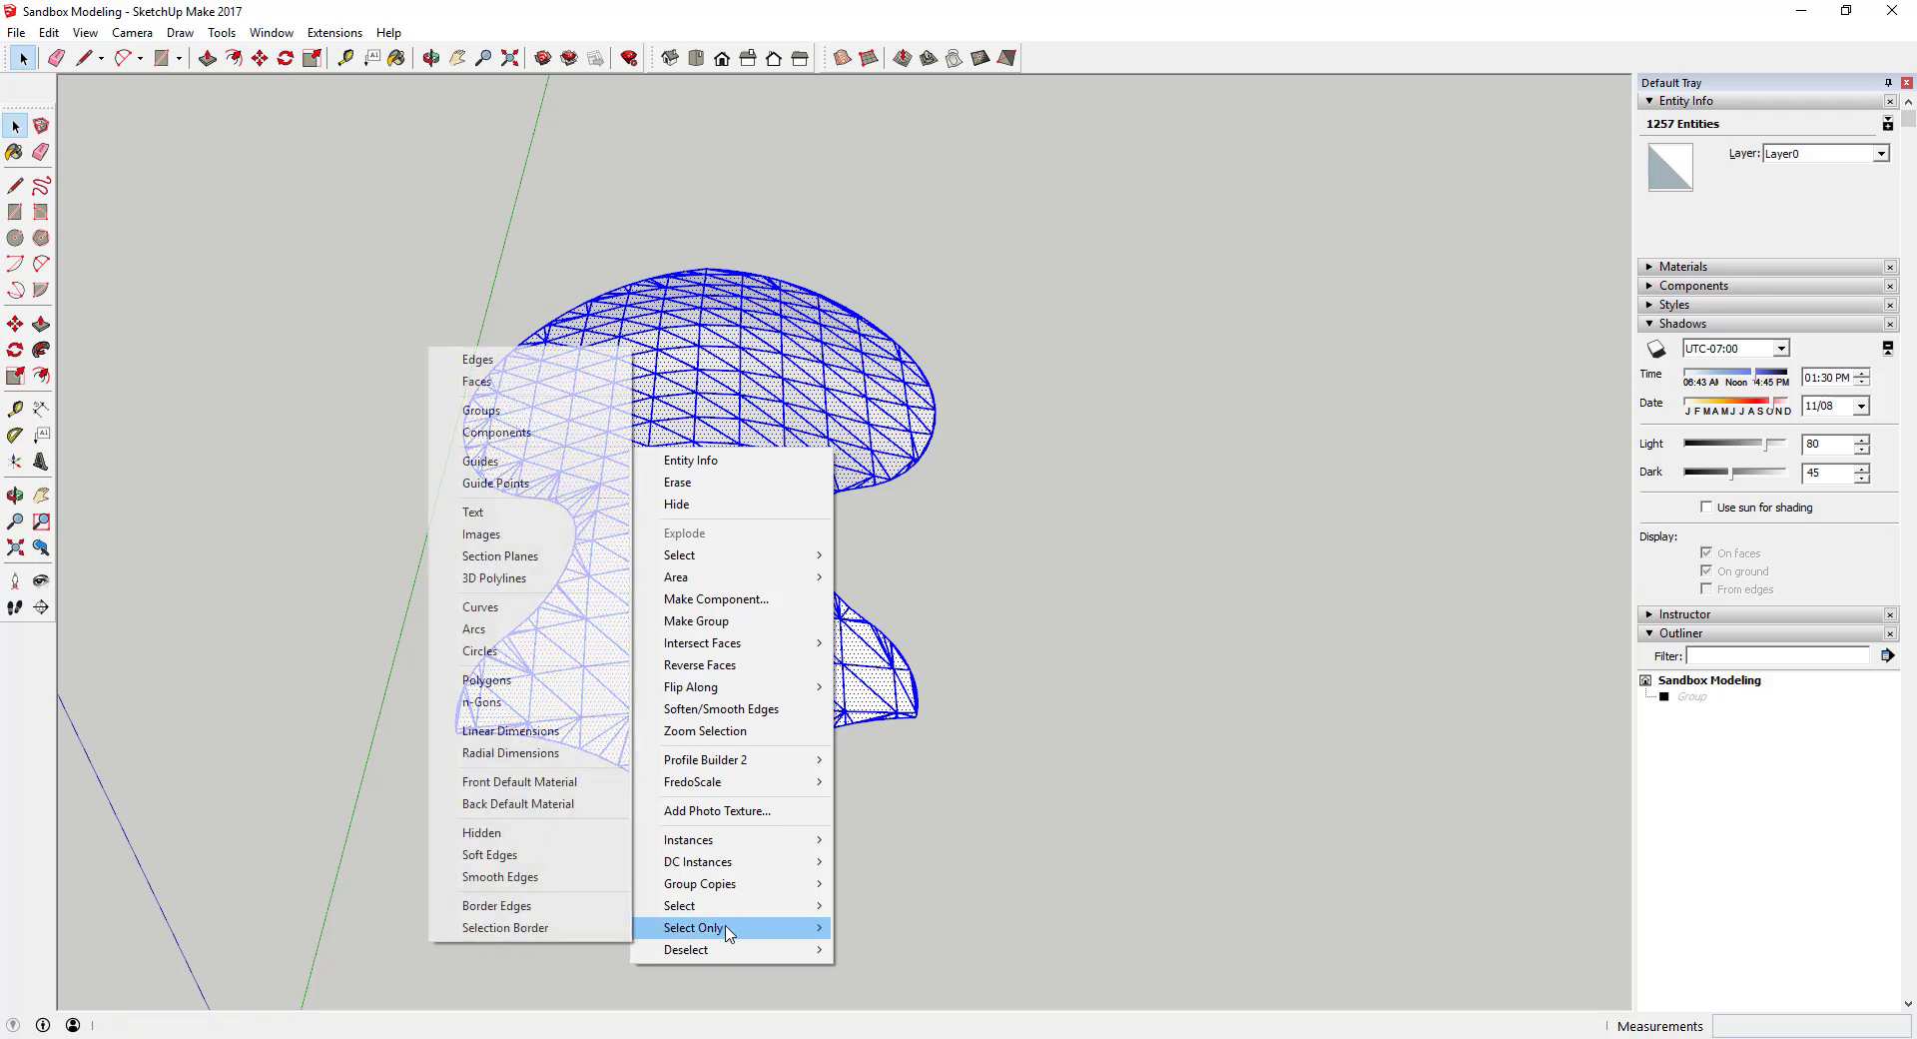
{"action": "left_click", "coordinate": [475, 358]}
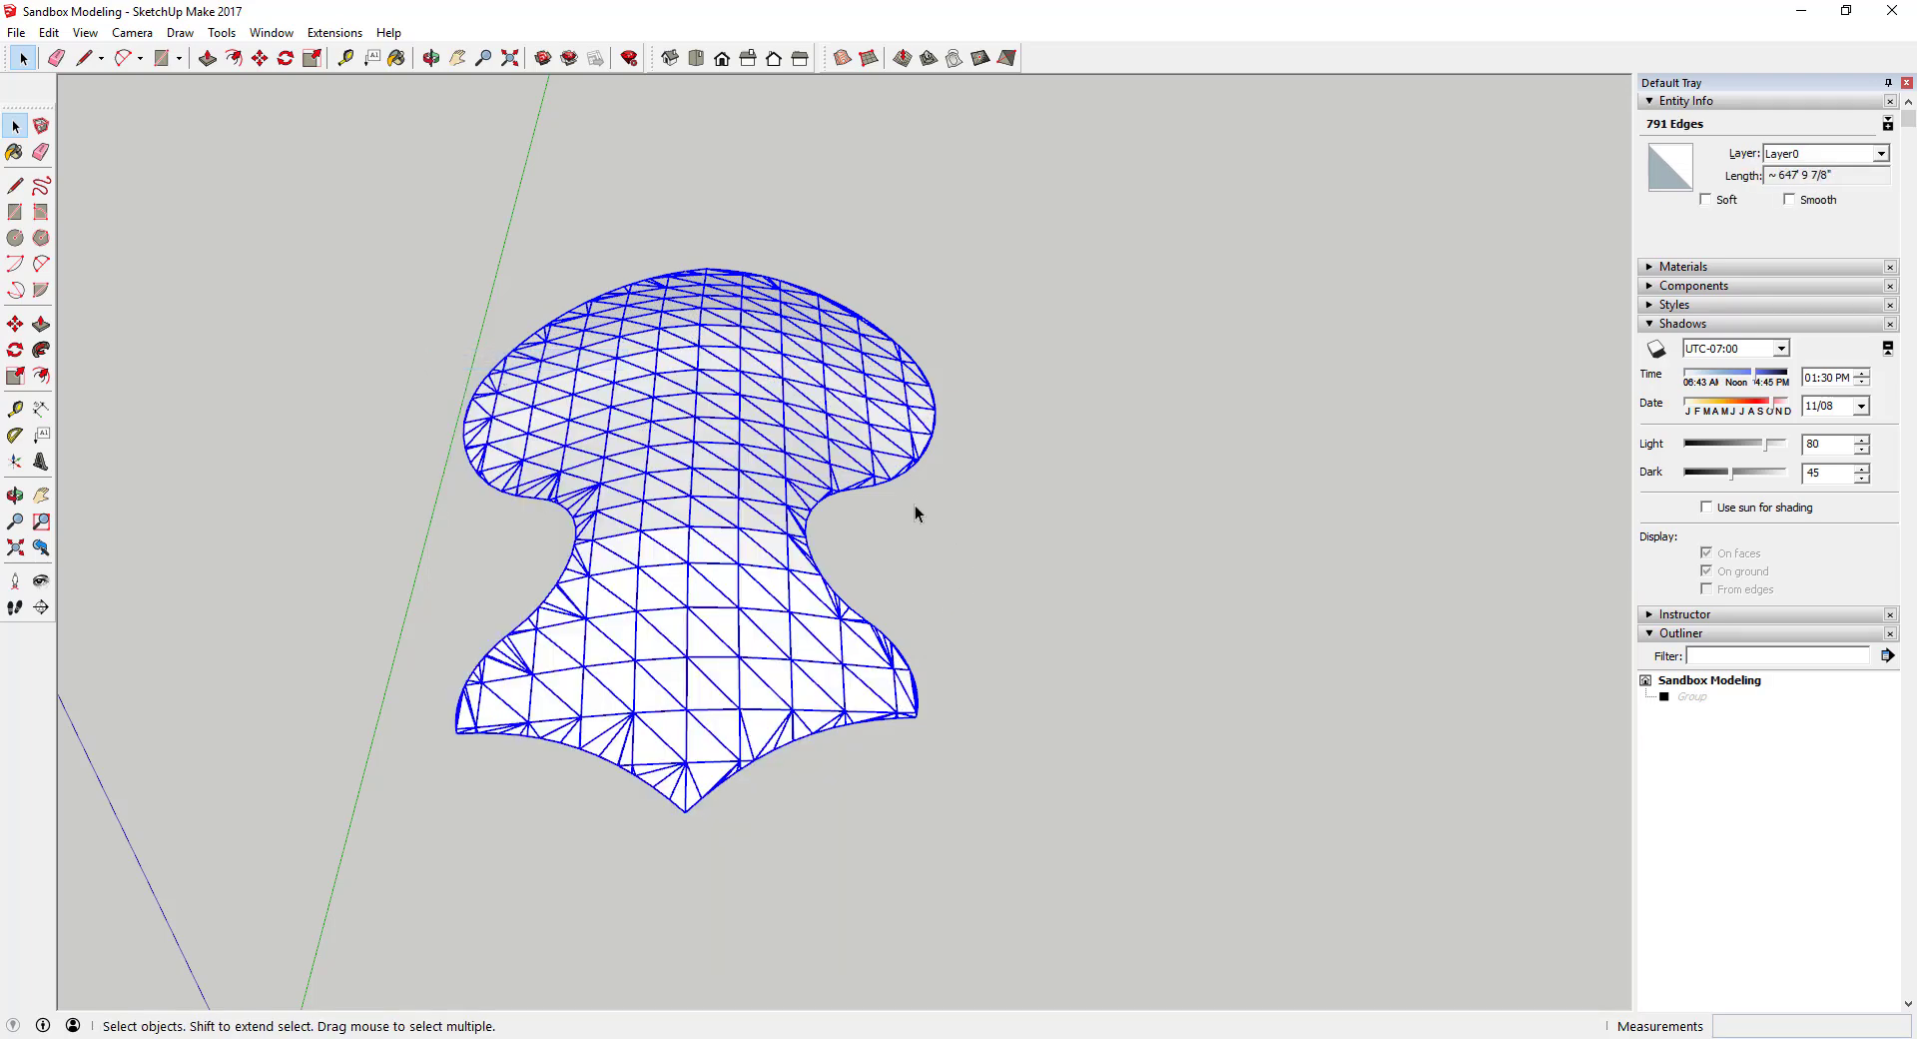
- Remove the border edges from the selected mesh edges with the Selection Toys Deselect filter, keeping only the interior edges selected
{"action": "middle_click_drag", "start_coordinate": [912, 510], "coordinate": [799, 577]}
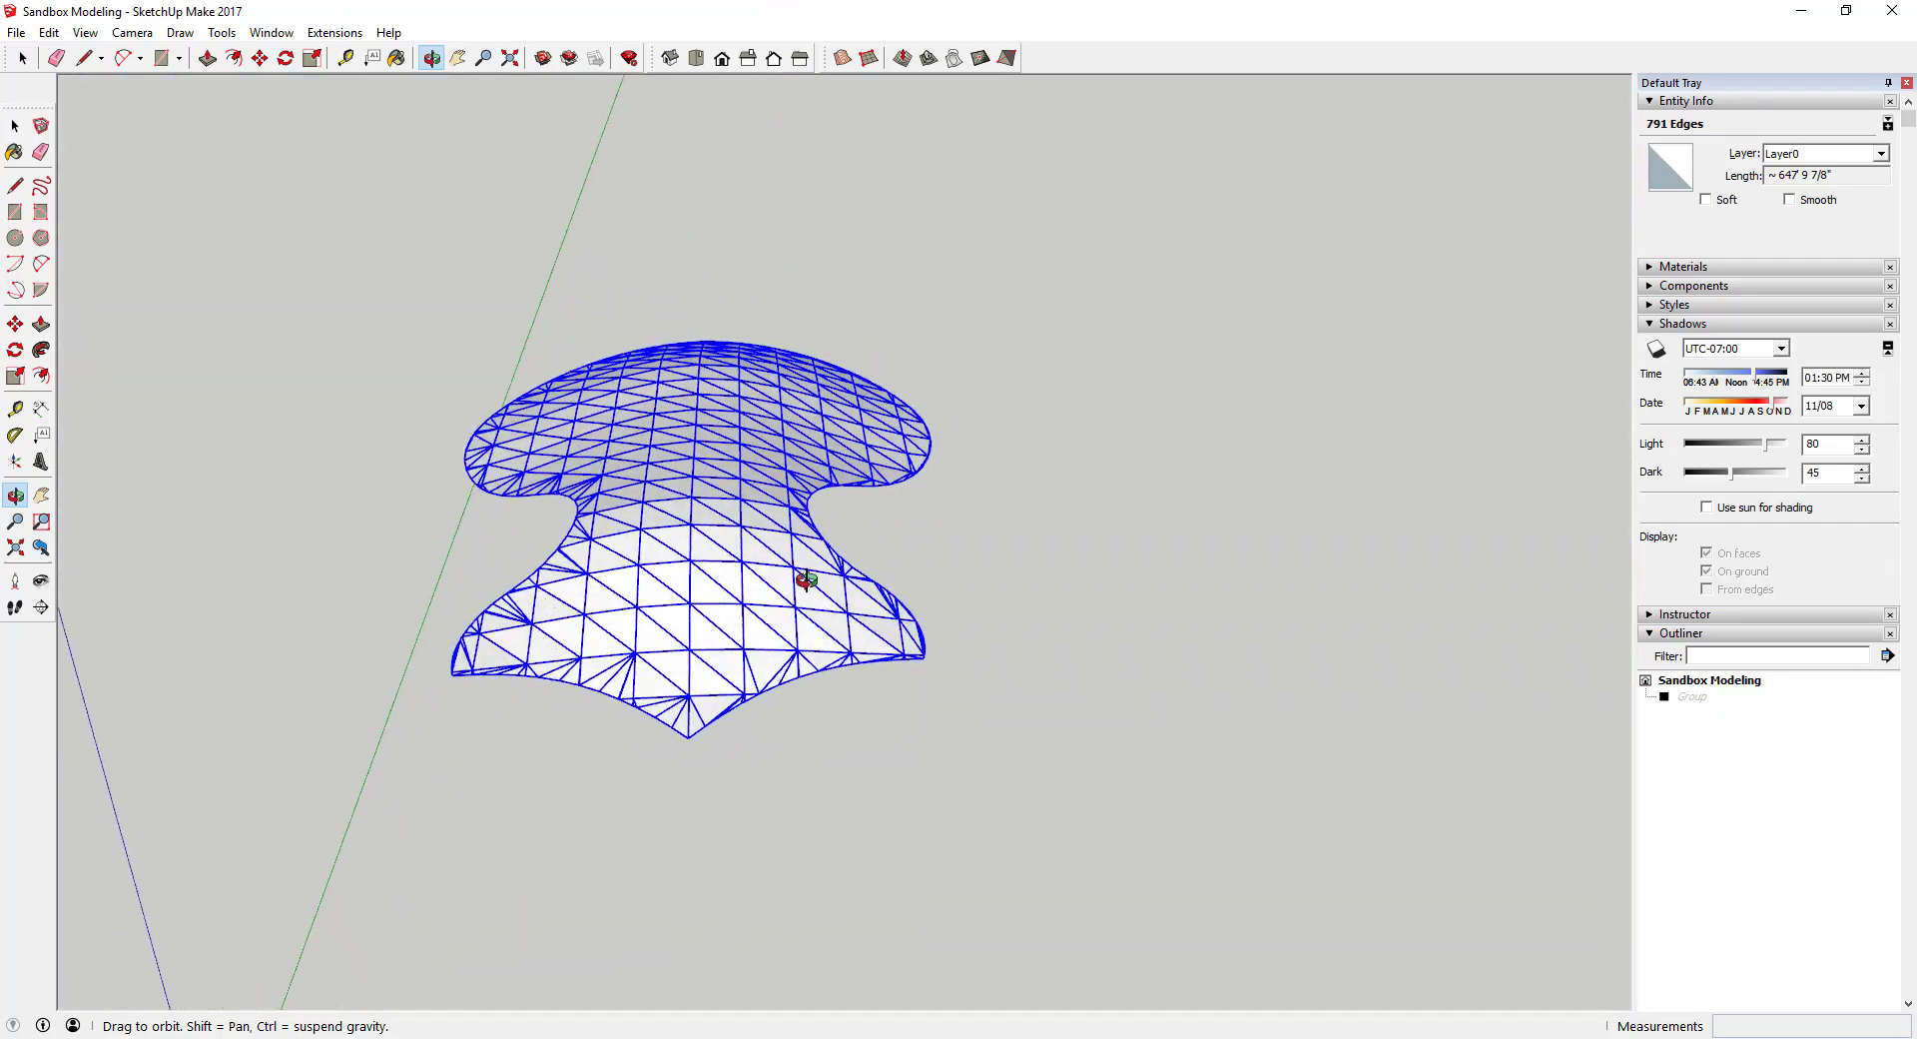
{"action": "scroll", "coordinate": [663, 462], "scroll_direction": "up", "scroll_amount": 6}
{"action": "scroll", "coordinate": [719, 433], "scroll_direction": "up", "scroll_amount": 4}
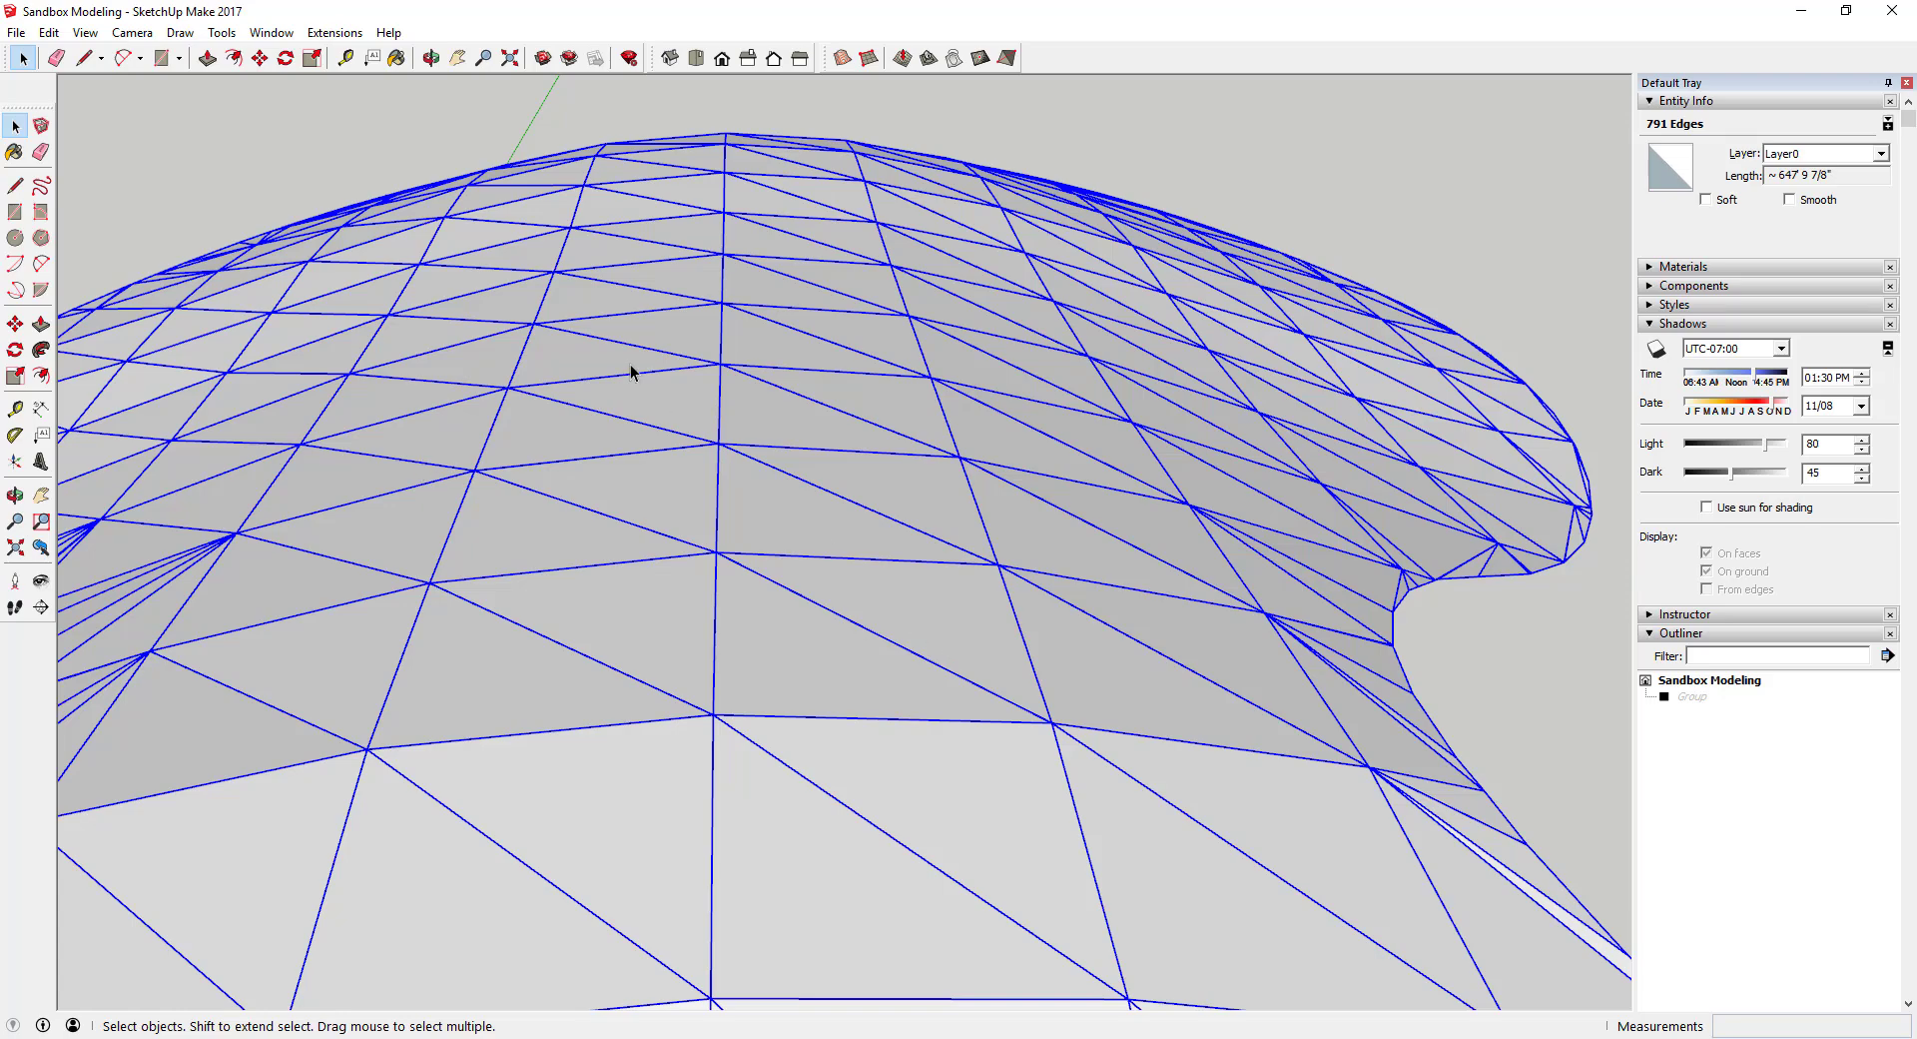
{"action": "scroll", "coordinate": [631, 372], "scroll_direction": "down", "scroll_amount": 6}
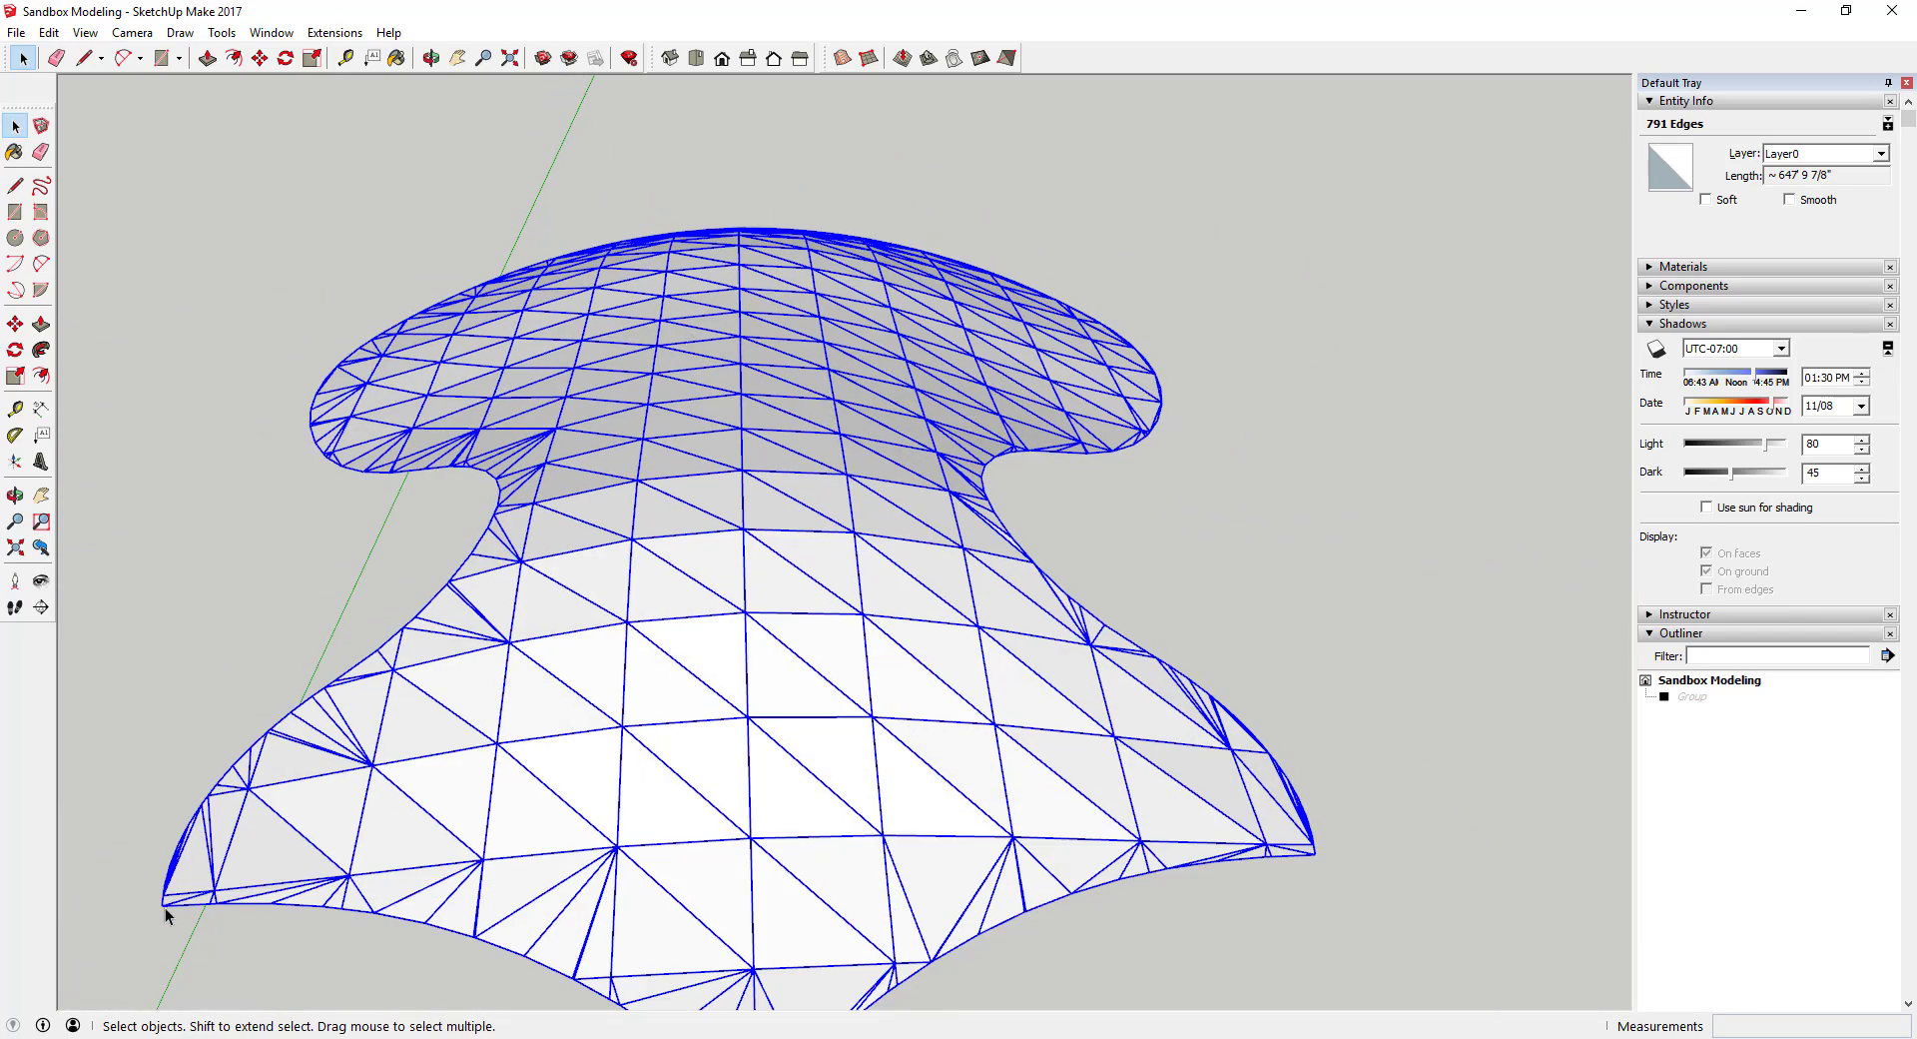
{"action": "scroll", "coordinate": [885, 493], "scroll_direction": "down", "scroll_amount": 2}
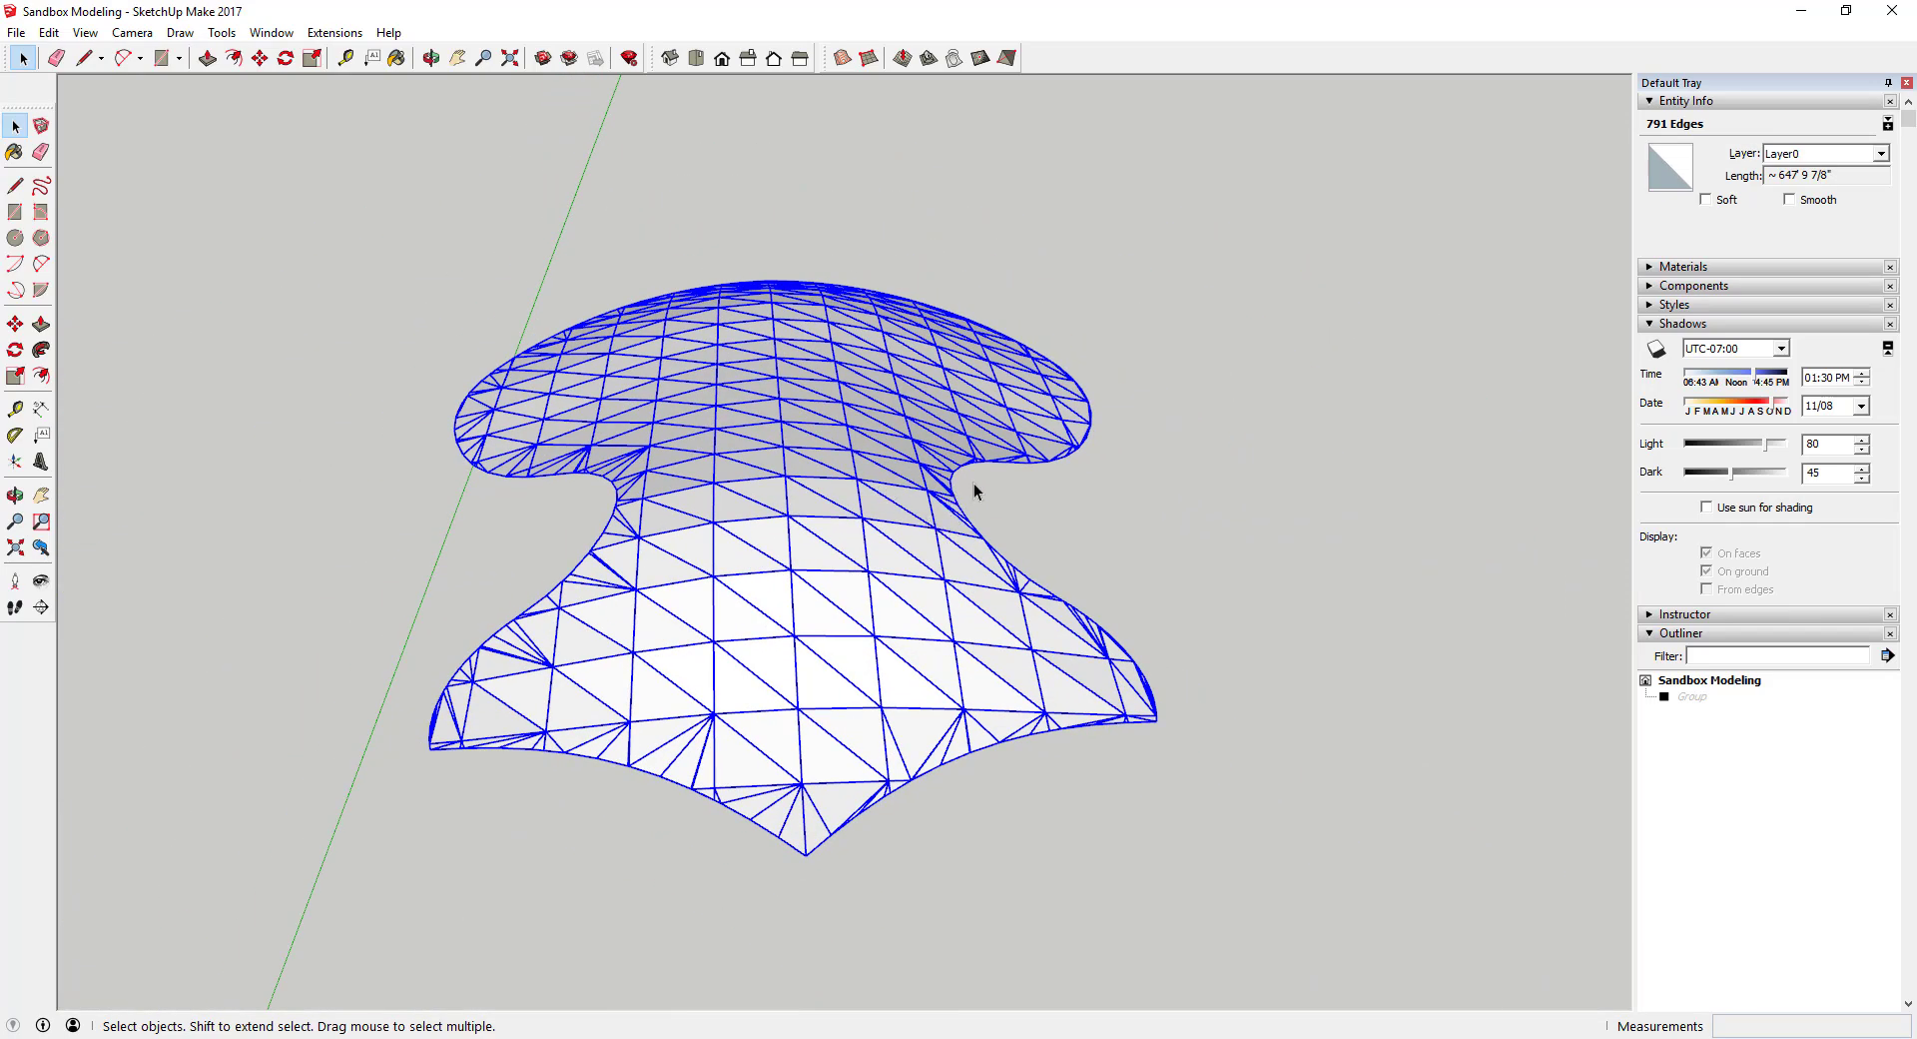
{"action": "right_click", "coordinate": [857, 484]}
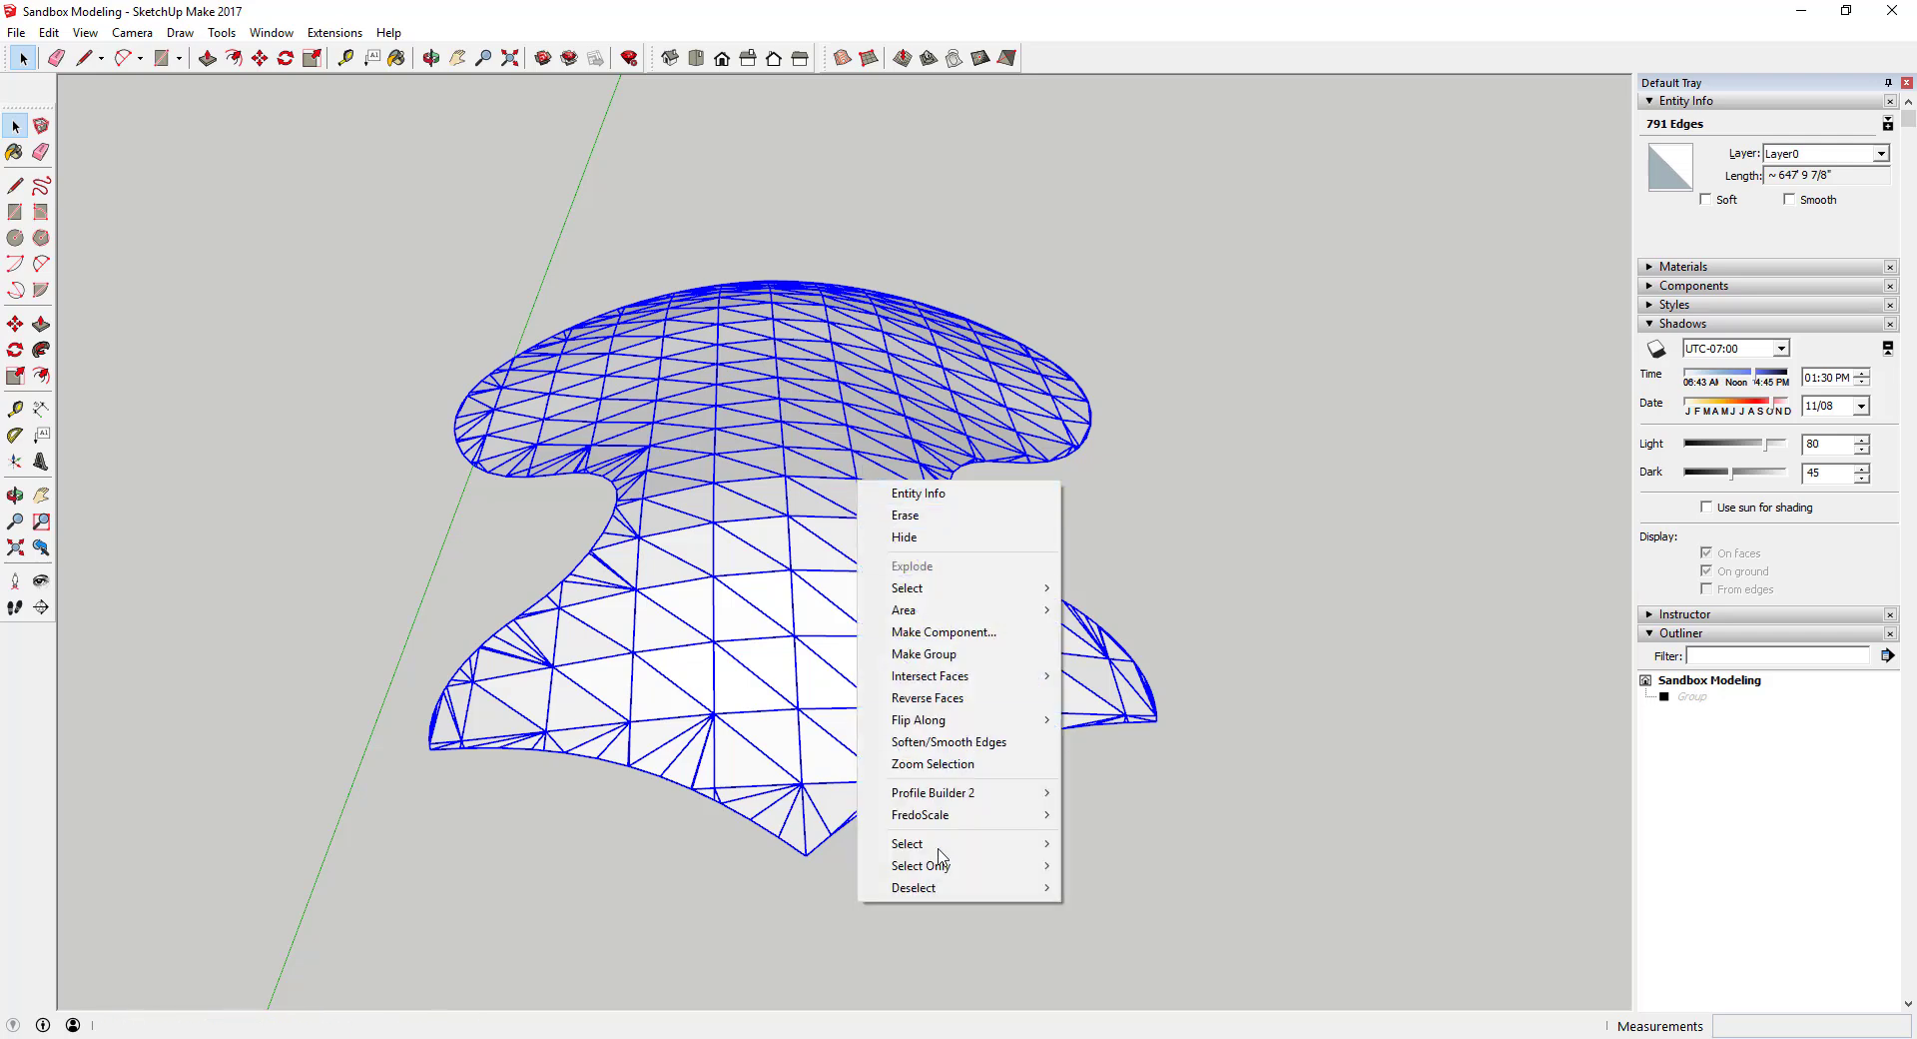
{"action": "mouse_move", "coordinate": [934, 892]}
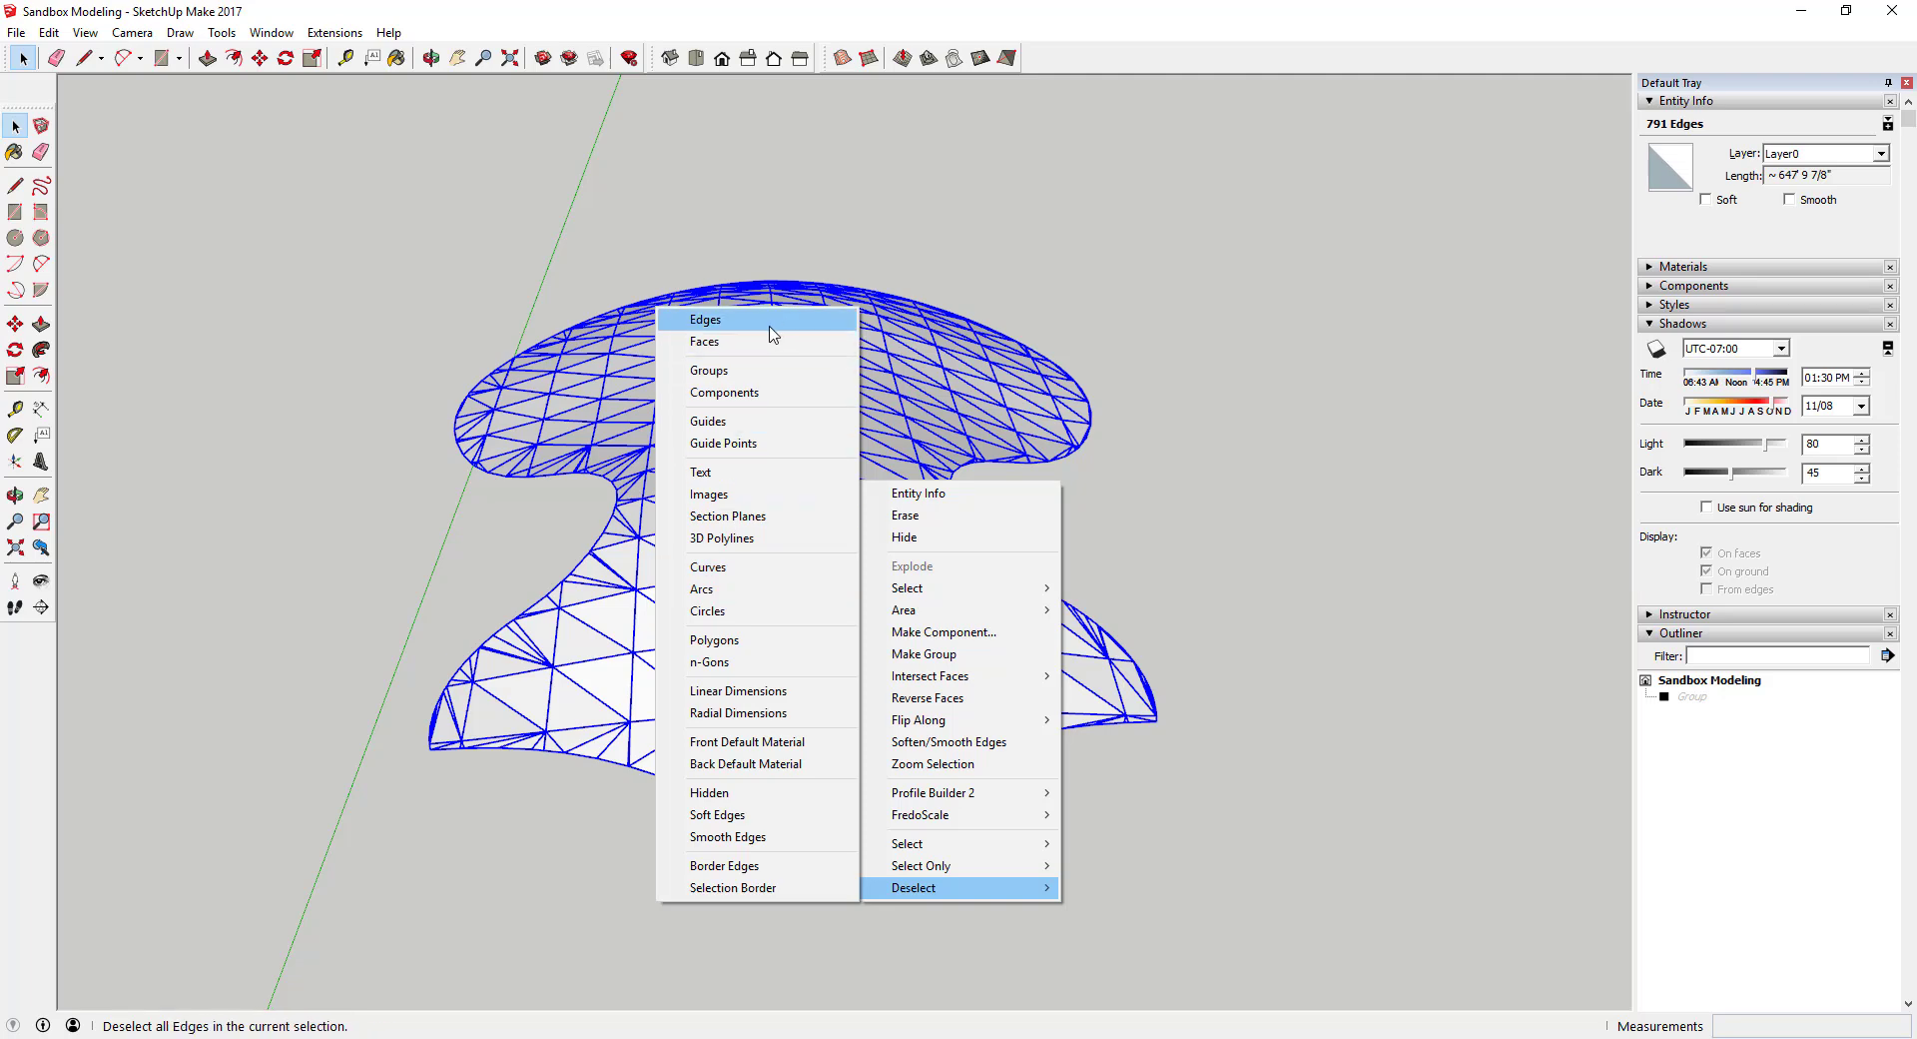
{"action": "left_click", "coordinate": [739, 865]}
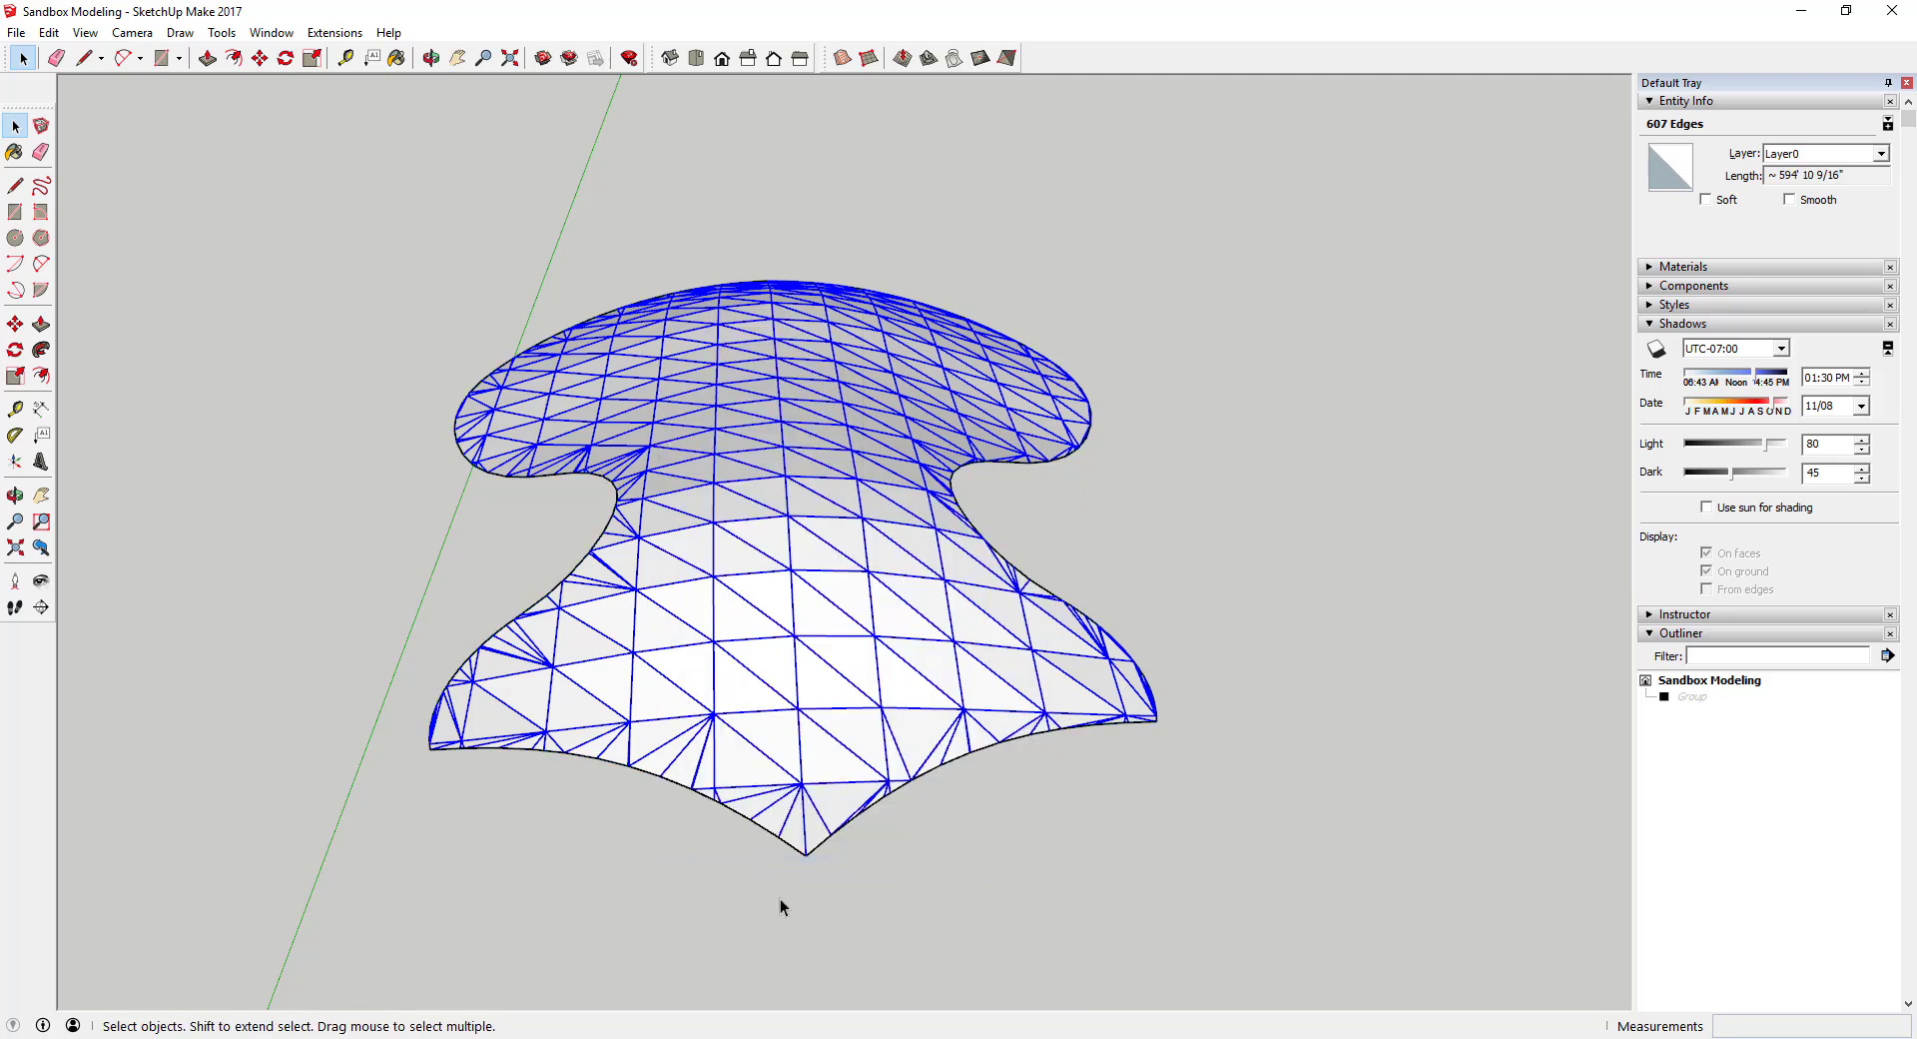
- Examine the mesh outline at the pointed tip and along the side curves to check which edges are selected
{"action": "scroll", "coordinate": [780, 899], "scroll_direction": "up", "scroll_amount": 5}
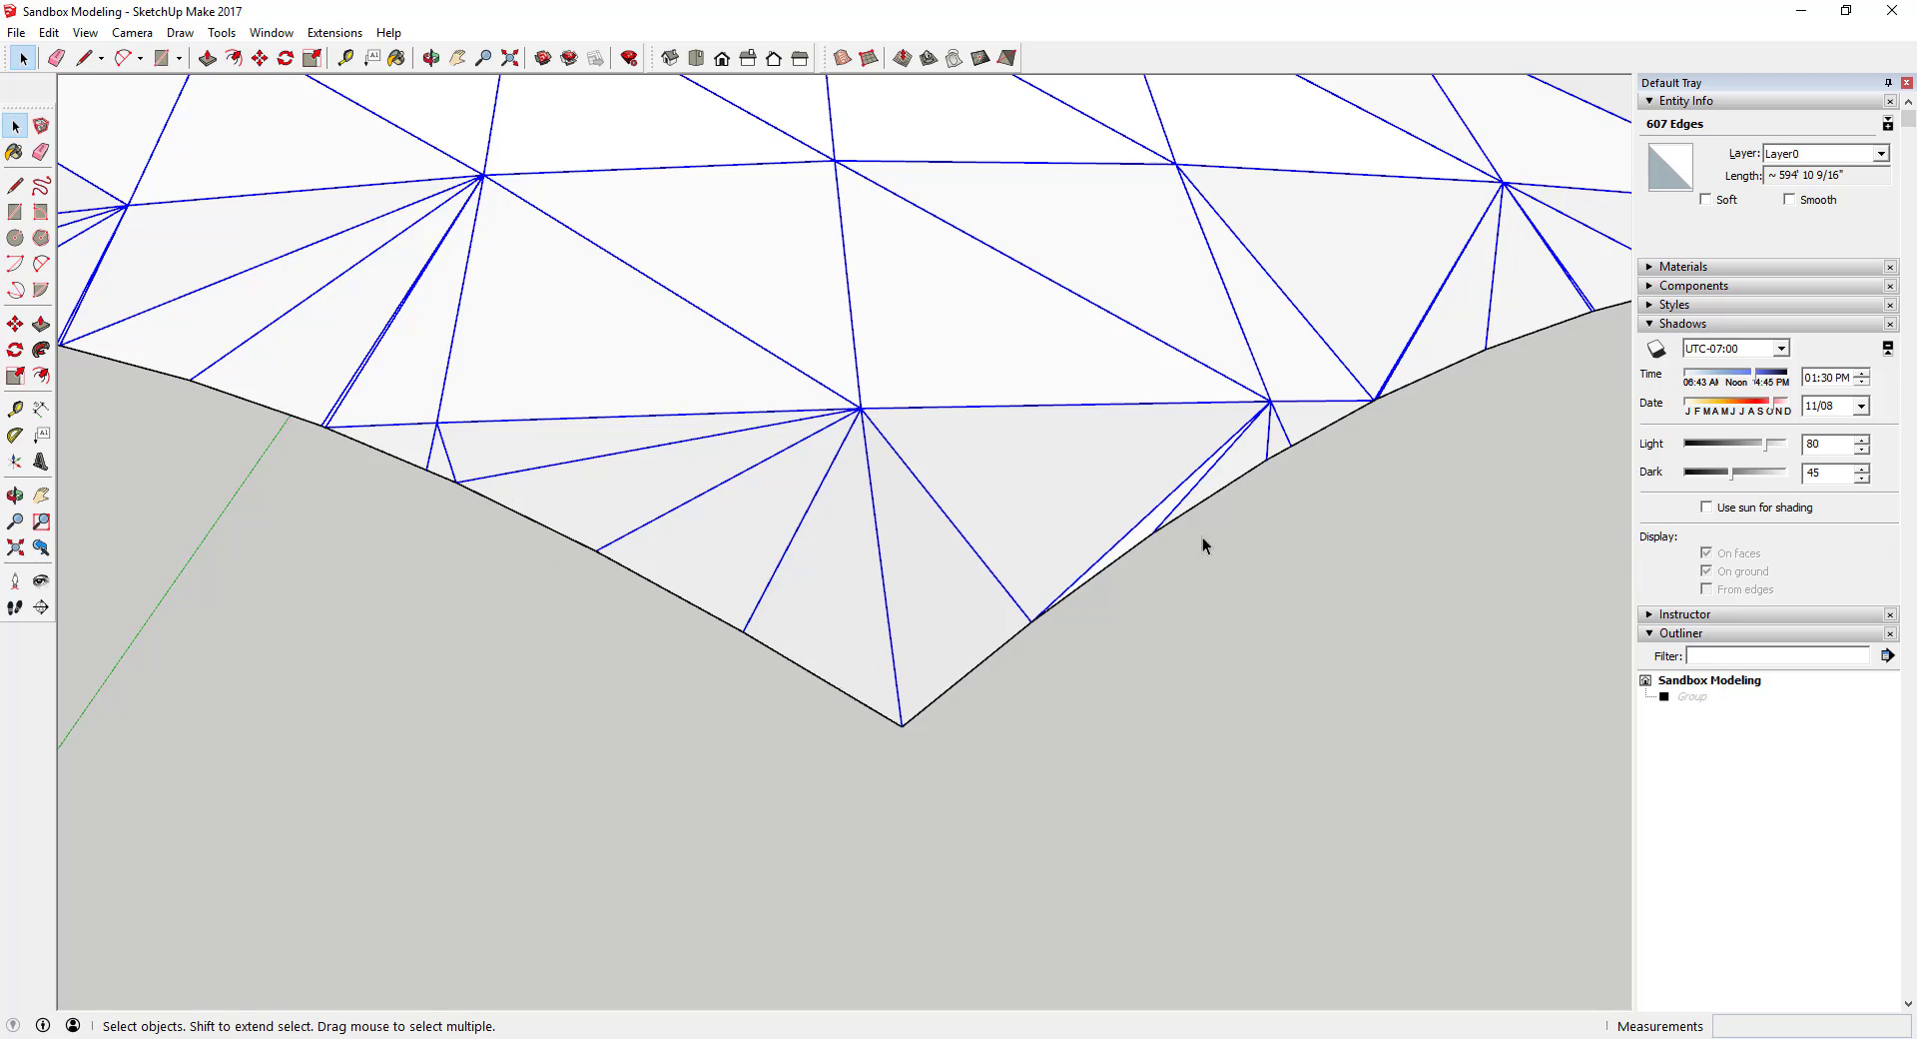
{"action": "scroll", "coordinate": [1447, 375], "scroll_direction": "down", "scroll_amount": 5}
{"action": "scroll", "coordinate": [1015, 140], "scroll_direction": "up", "scroll_amount": 3}
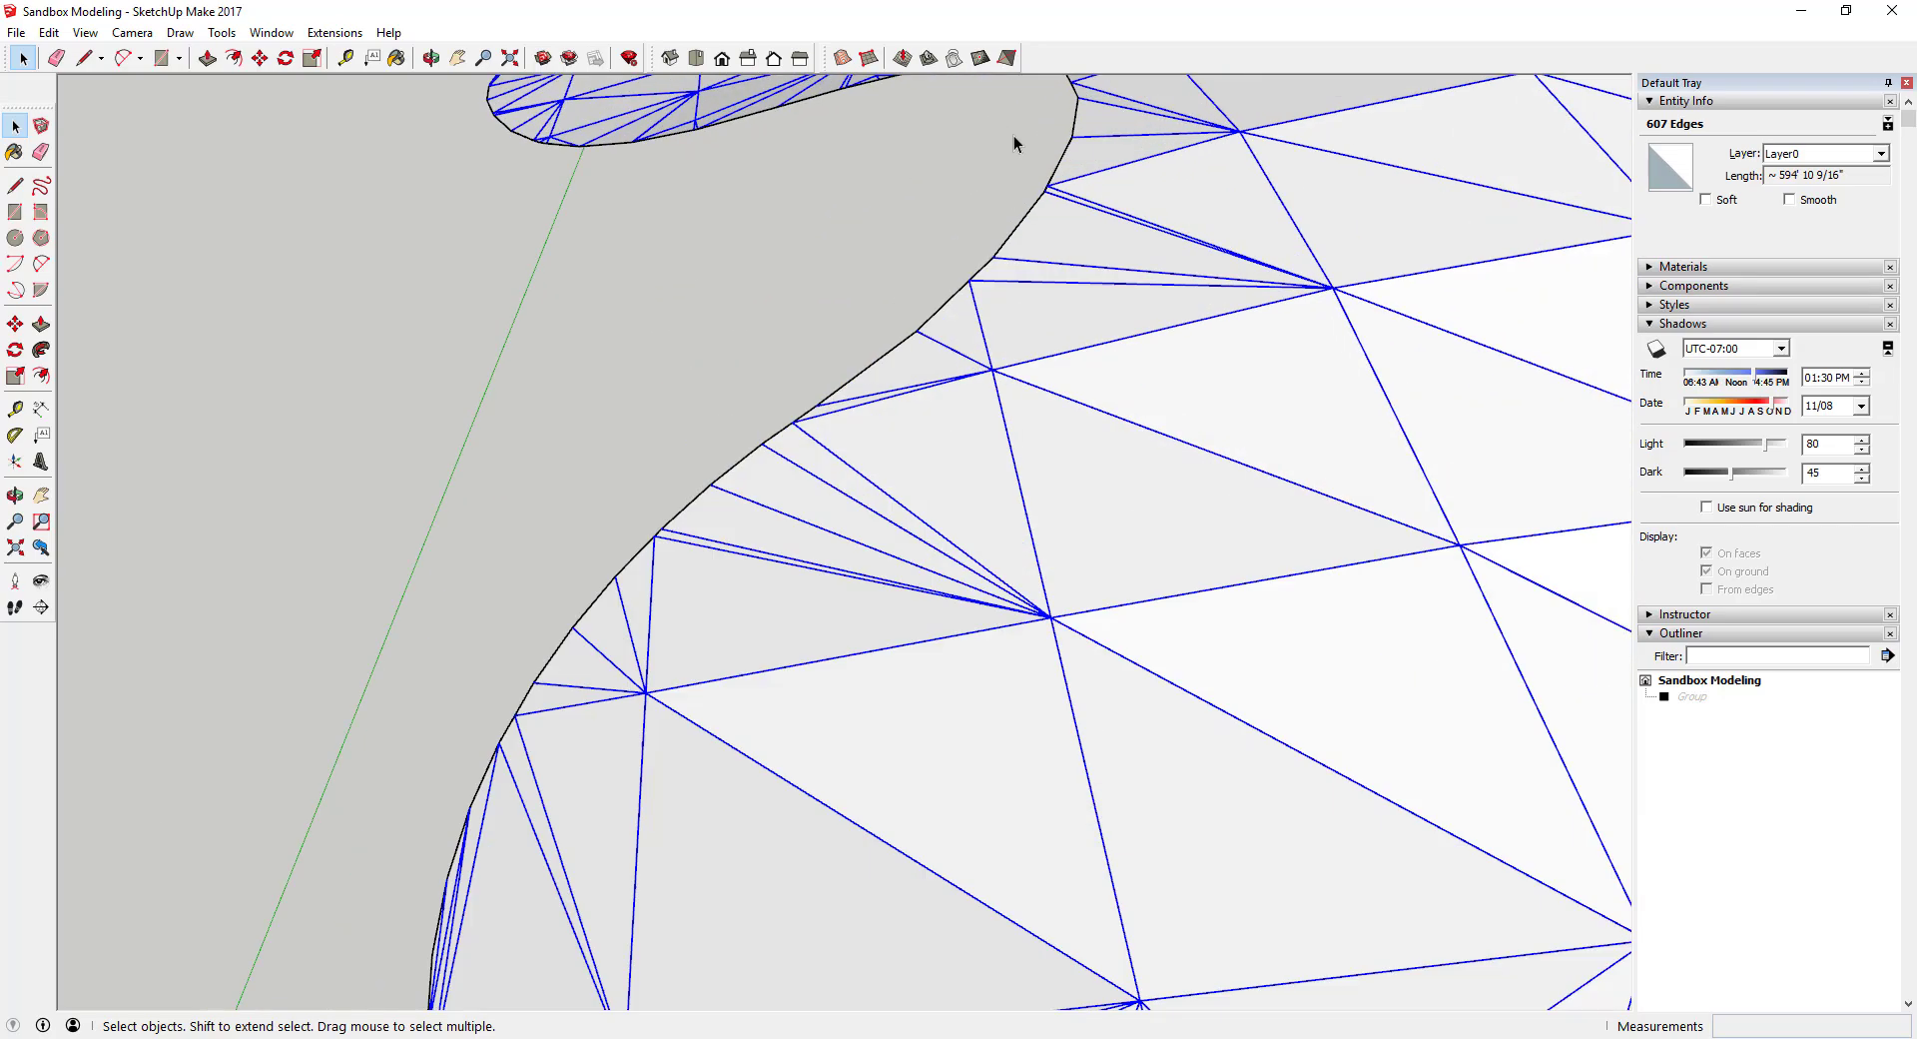
{"action": "scroll", "coordinate": [989, 184], "scroll_direction": "down", "scroll_amount": 3}
{"action": "scroll", "coordinate": [1416, 141], "scroll_direction": "down", "scroll_amount": 3}
{"action": "scroll", "coordinate": [779, 419], "scroll_direction": "up", "scroll_amount": 5}
{"action": "middle_click_drag", "start_coordinate": [759, 430], "coordinate": [953, 101]}
{"action": "scroll", "coordinate": [883, 357], "scroll_direction": "down", "scroll_amount": 5}
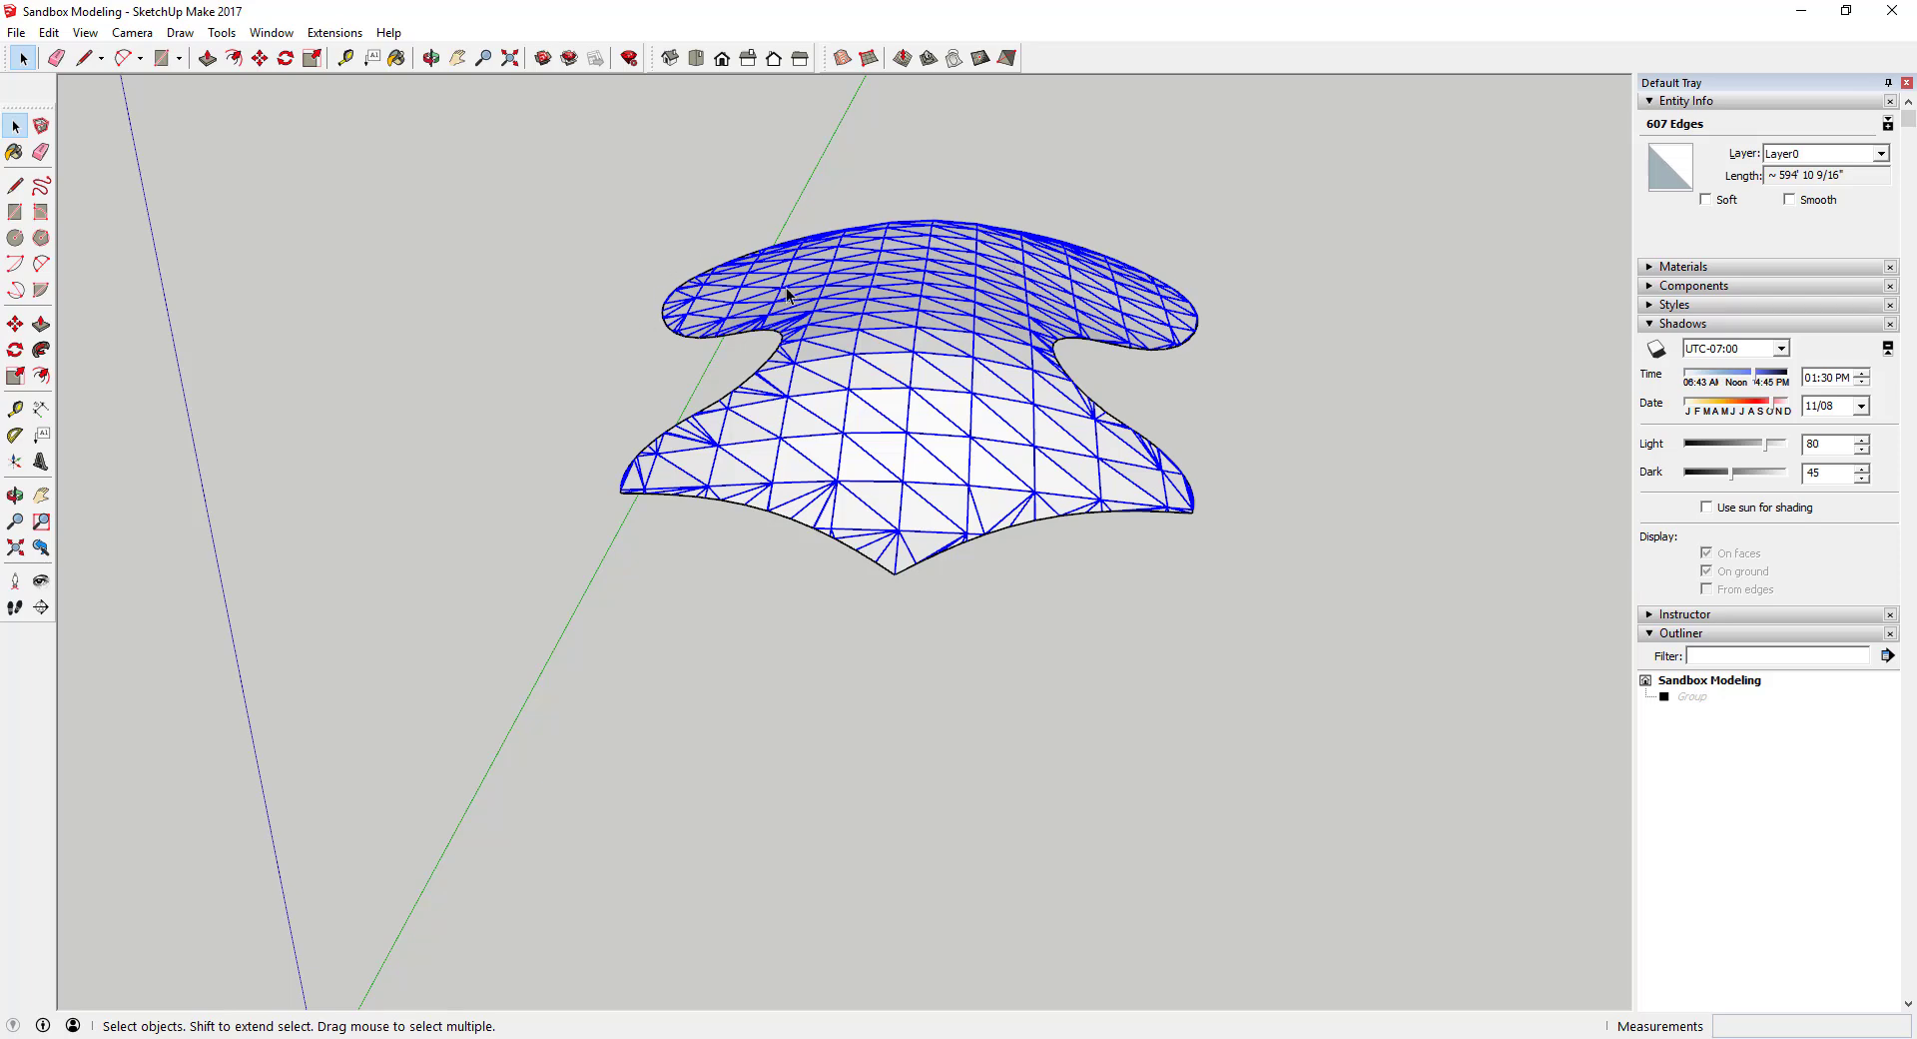
{"action": "scroll", "coordinate": [788, 295], "scroll_direction": "up", "scroll_amount": 3}
{"action": "scroll", "coordinate": [792, 210], "scroll_direction": "down", "scroll_amount": 2}
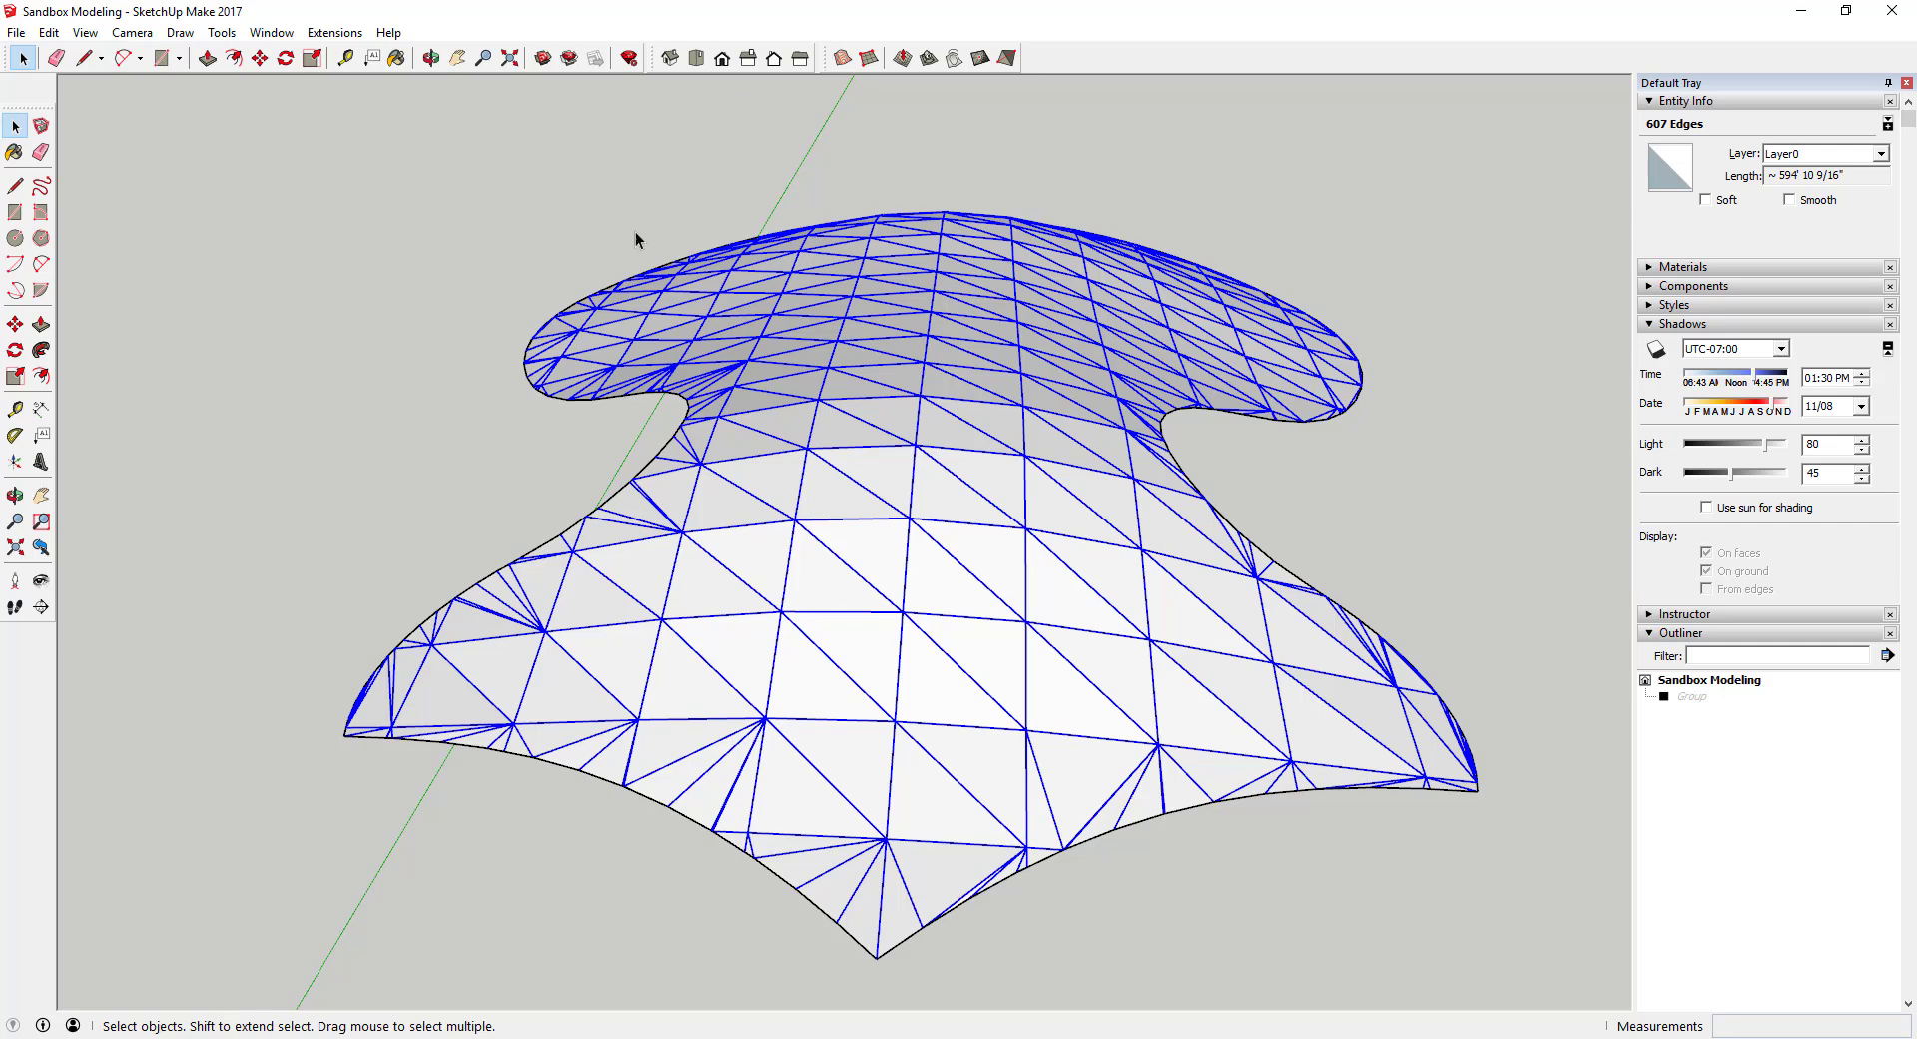
- Make the selected interior edges soft and smooth, and clear the selection
{"action": "left_click", "coordinate": [1707, 200]}
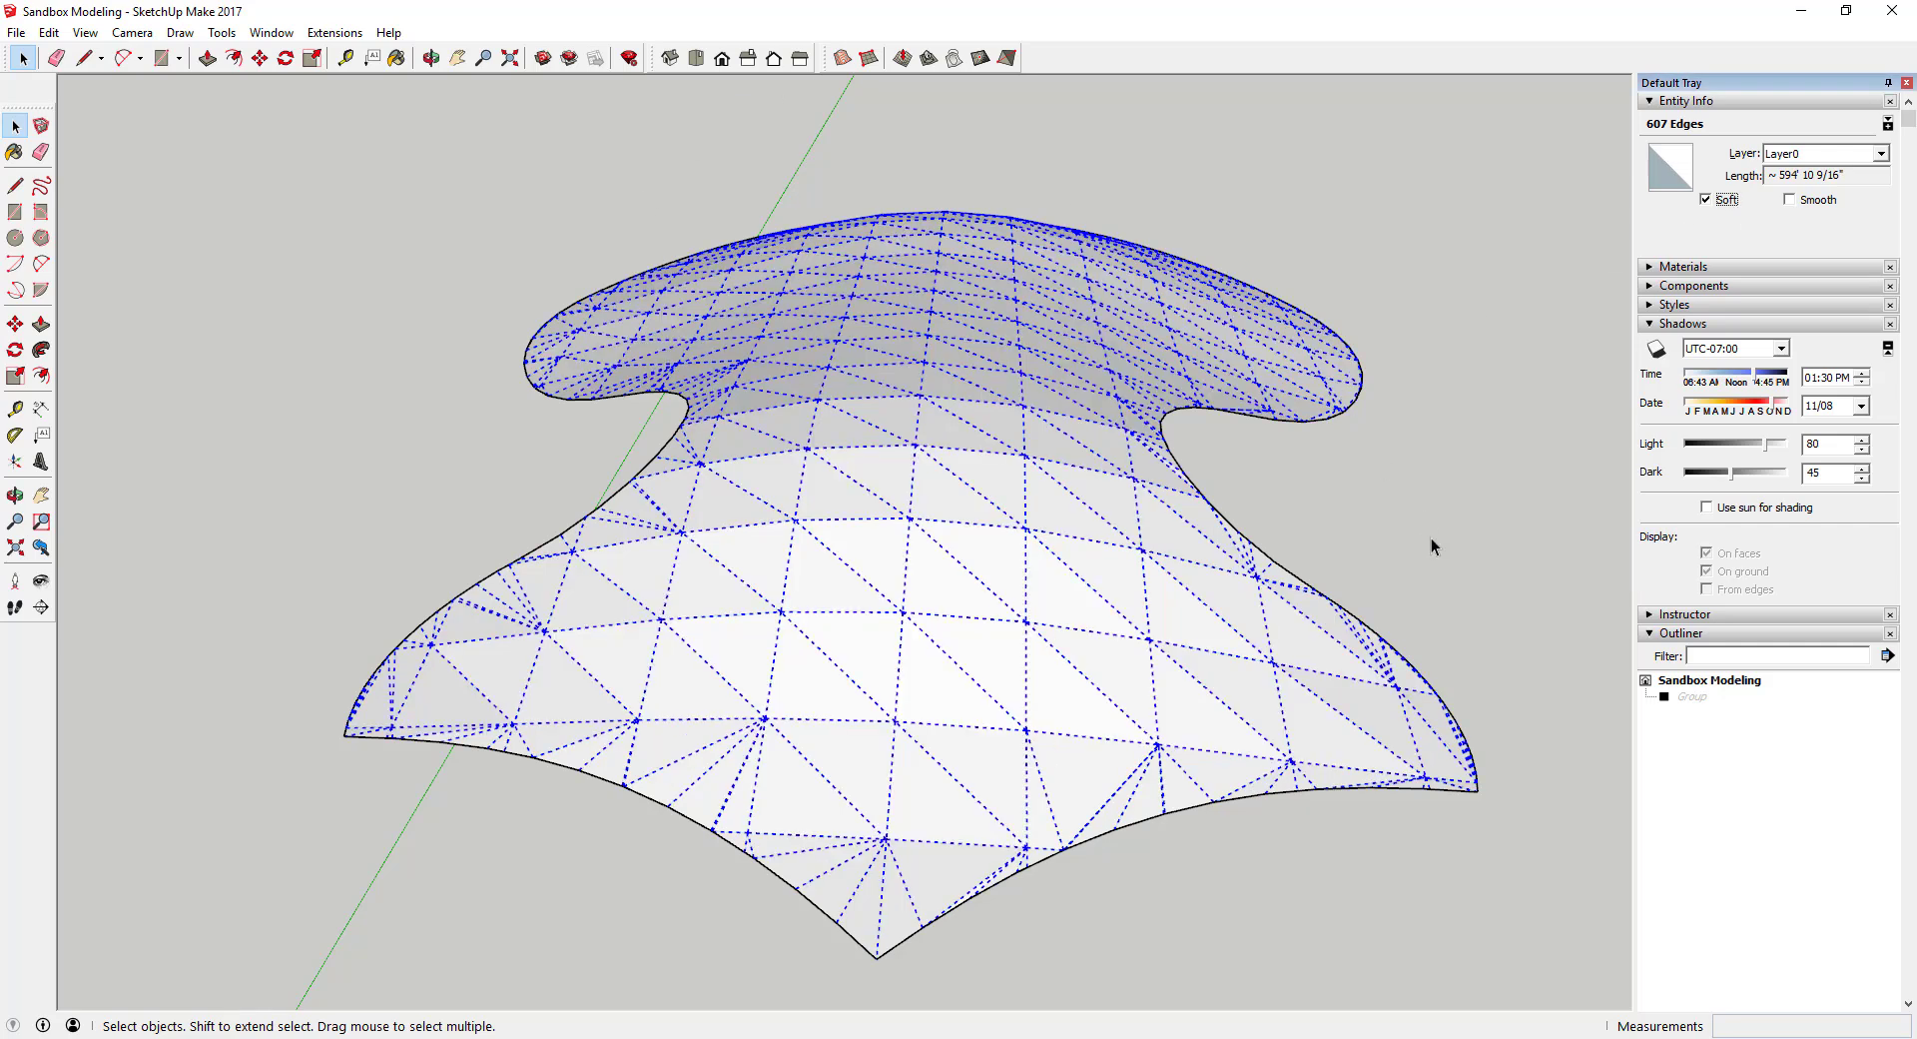
{"action": "left_click", "coordinate": [1815, 201]}
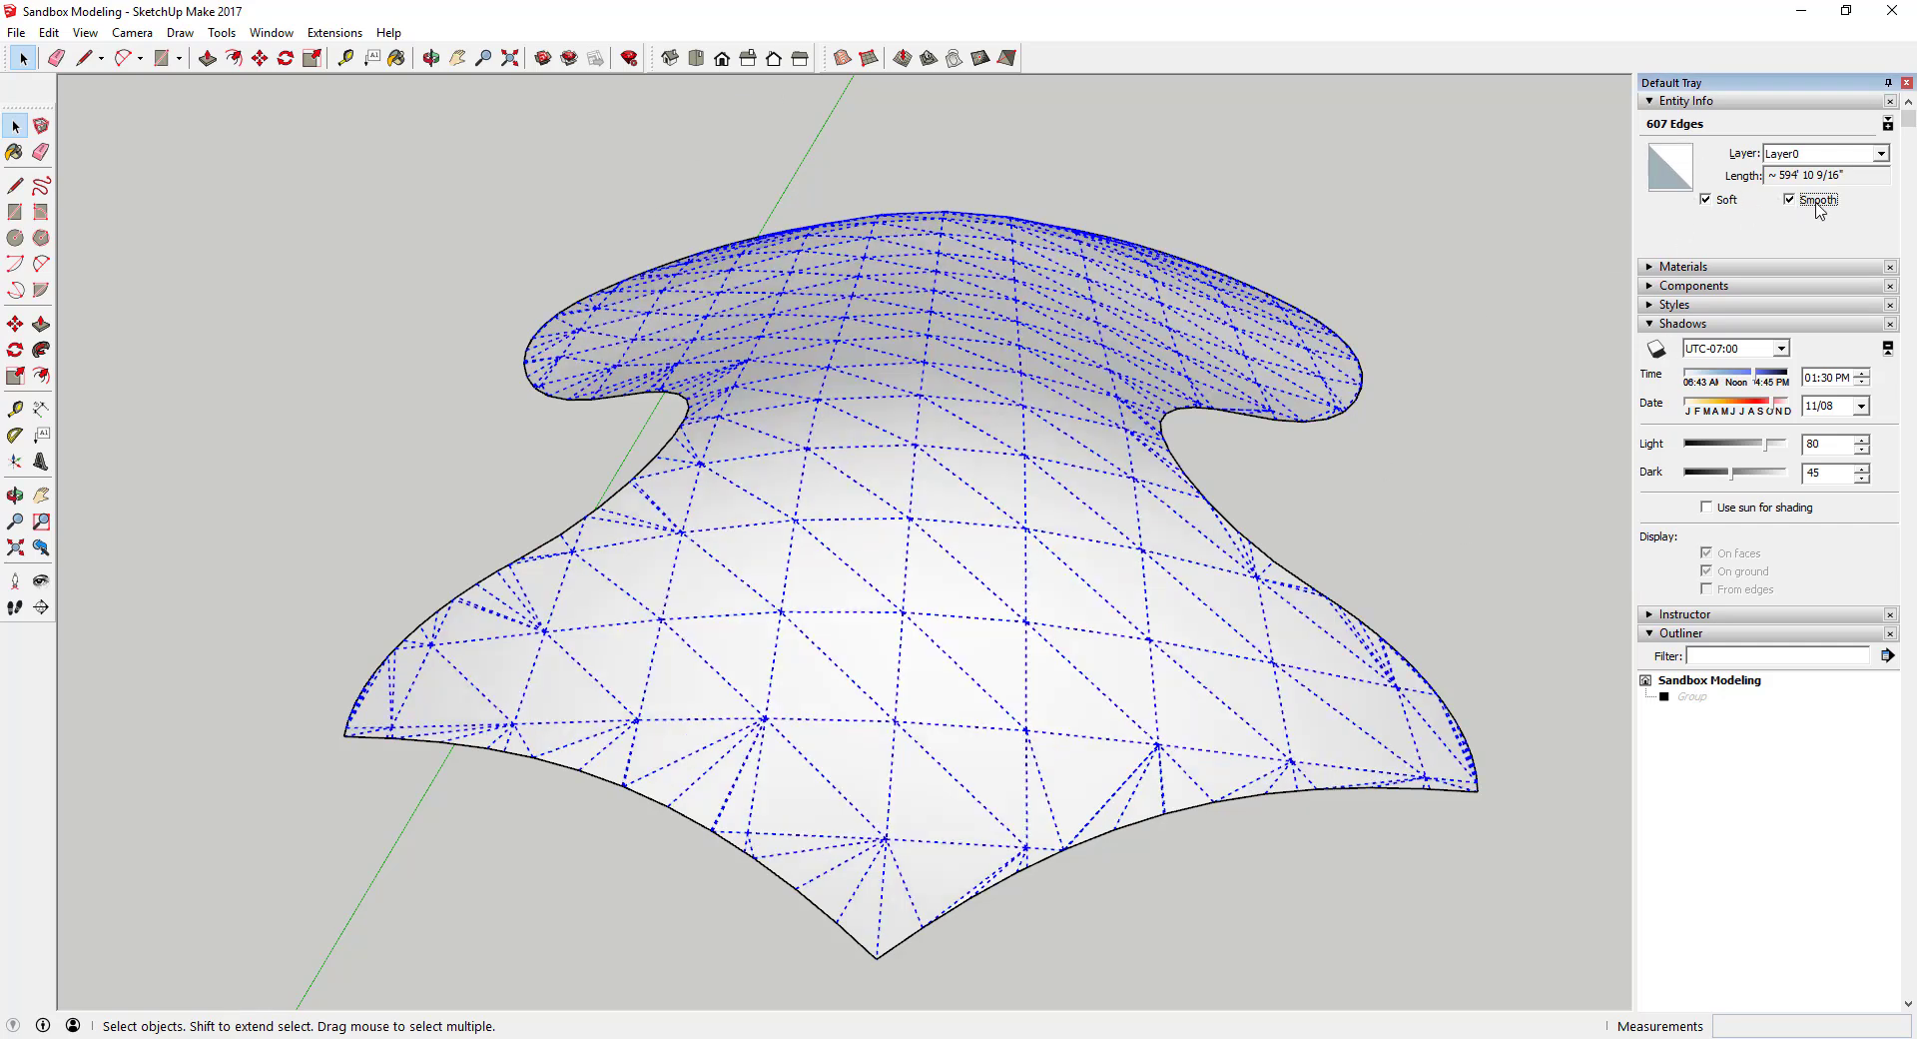
{"action": "left_click", "coordinate": [1498, 535]}
- Select the smoothed surface and briefly show the hidden geometry to inspect its underlying triangulation
{"action": "key", "text": "o"}
{"action": "mouse_move", "coordinate": [933, 612]}
{"action": "left_mouse_down"}
{"action": "mouse_move", "coordinate": [1238, 313]}
{"action": "mouse_move", "coordinate": [1279, 305]}
{"action": "mouse_move", "coordinate": [916, 607]}
{"action": "left_mouse_up"}
{"action": "key", "text": "space"}
{"action": "left_click", "coordinate": [913, 374]}
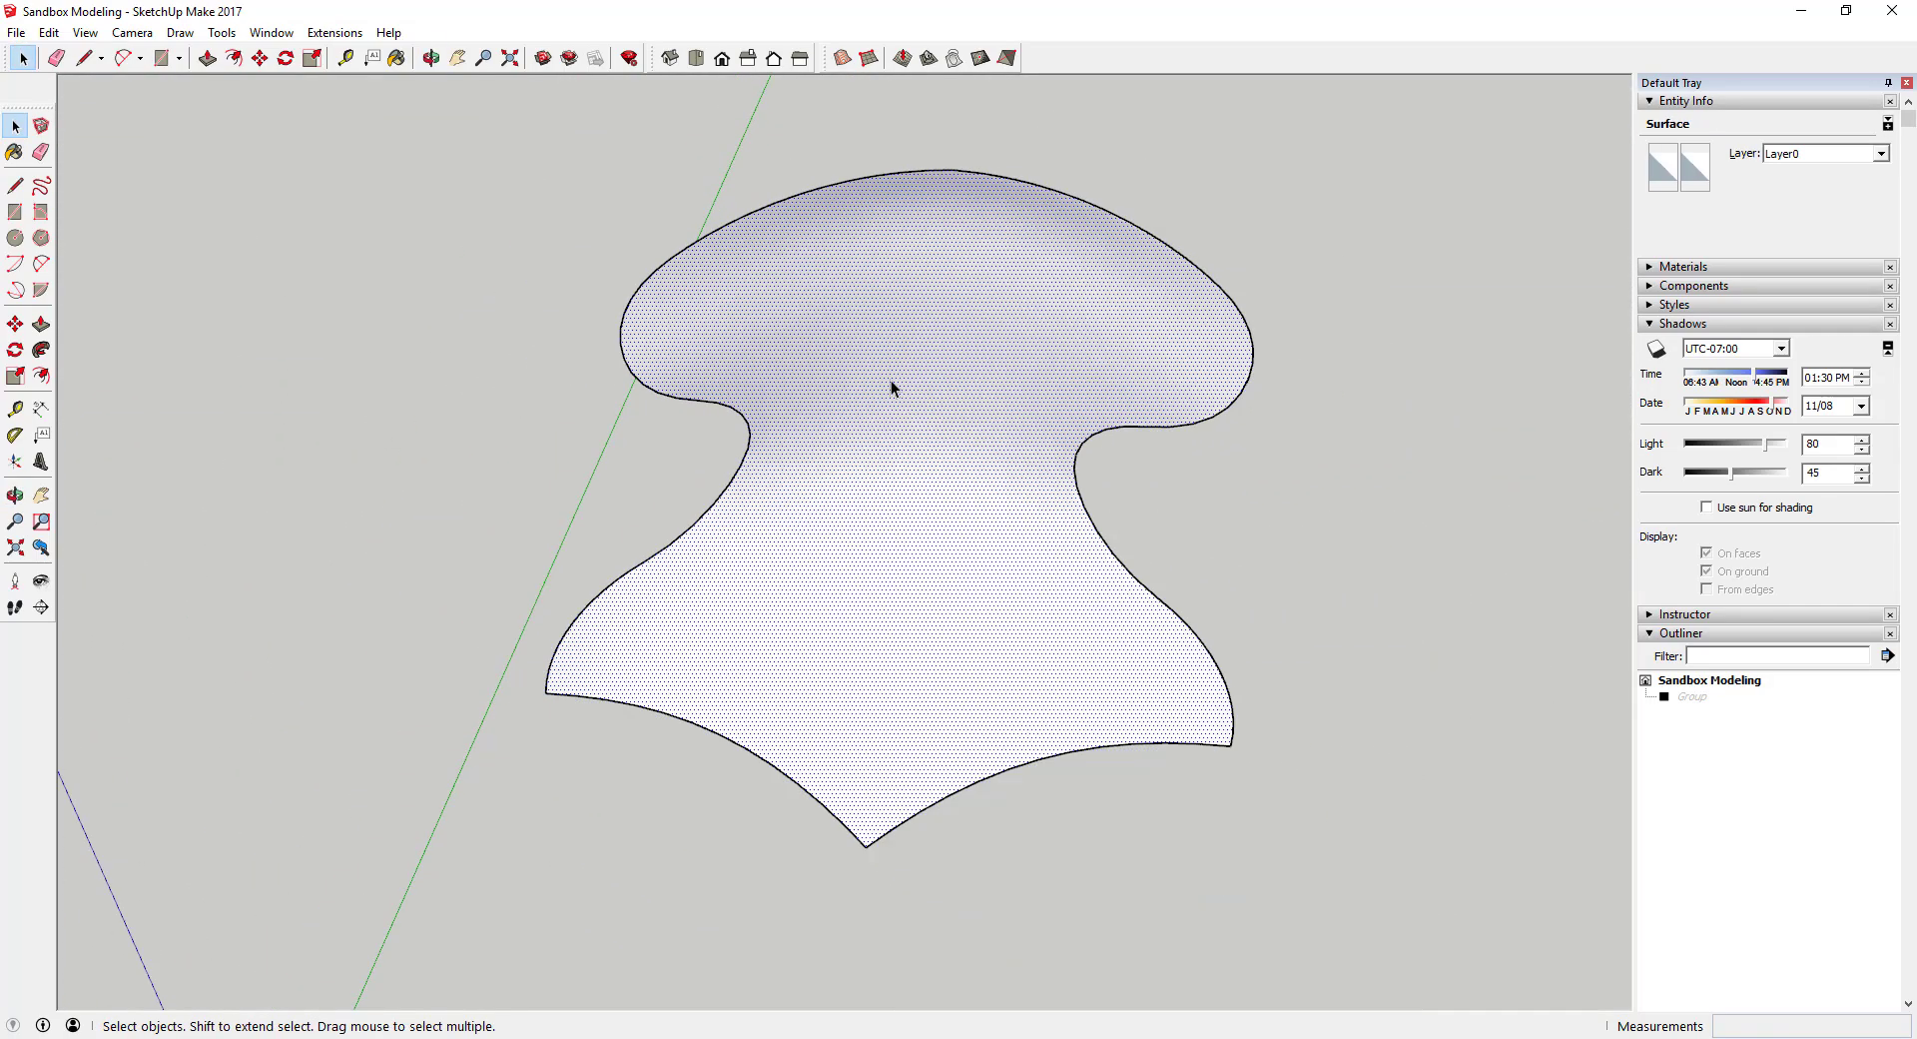
{"action": "scroll", "coordinate": [892, 387], "scroll_direction": "down", "scroll_amount": 2}
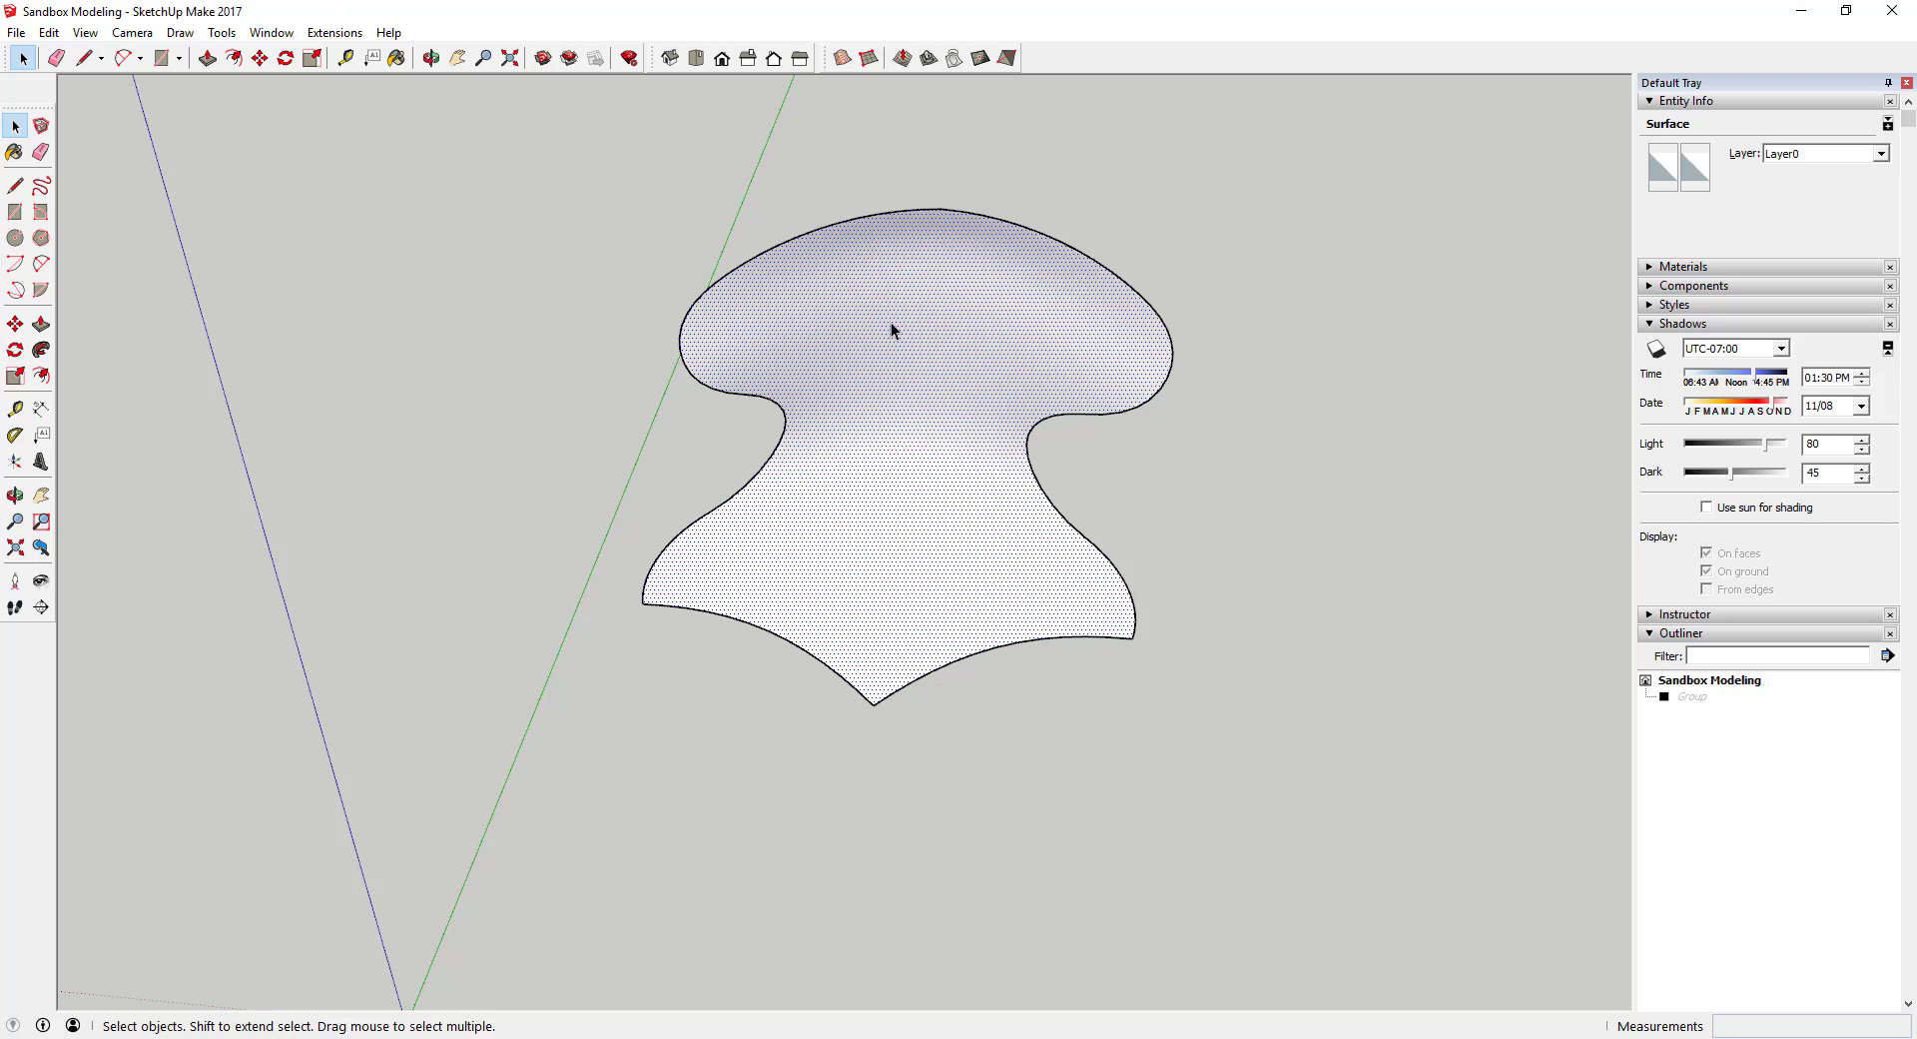
{"action": "left_click", "coordinate": [86, 33]}
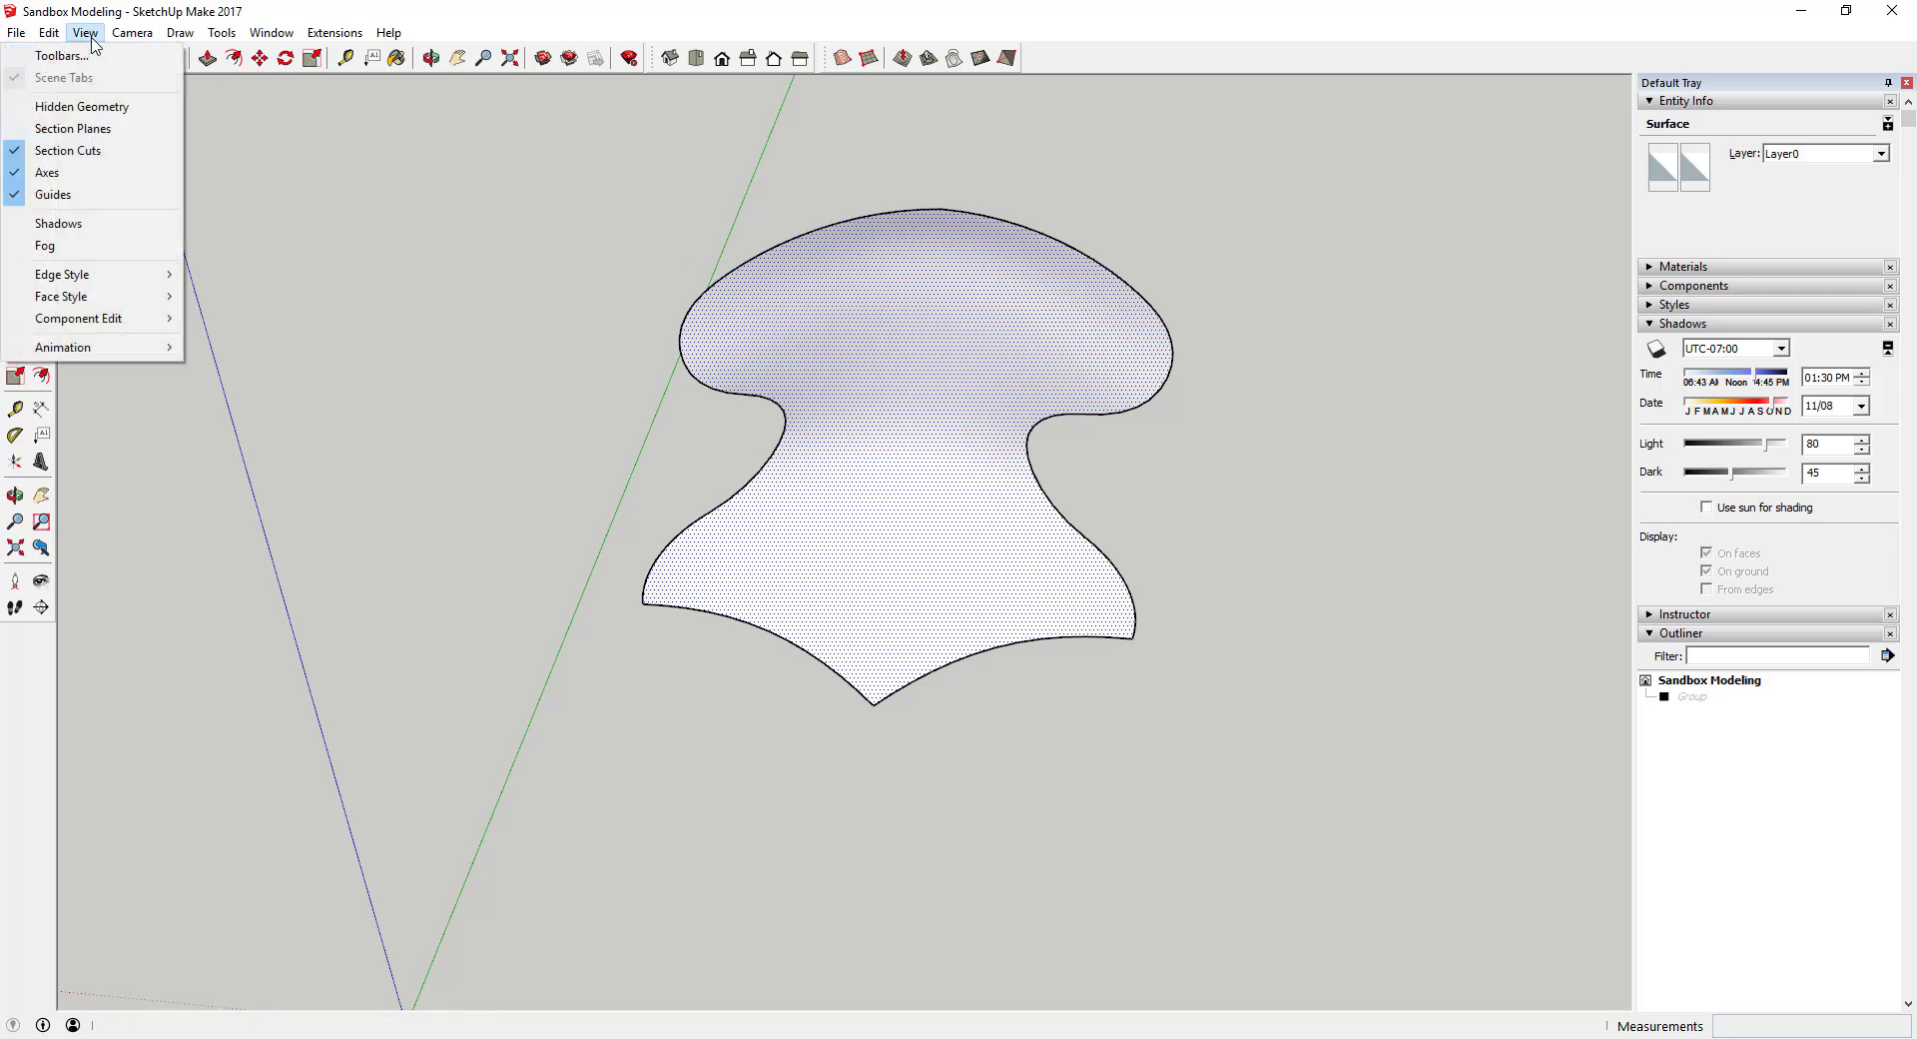
{"action": "left_click", "coordinate": [92, 106]}
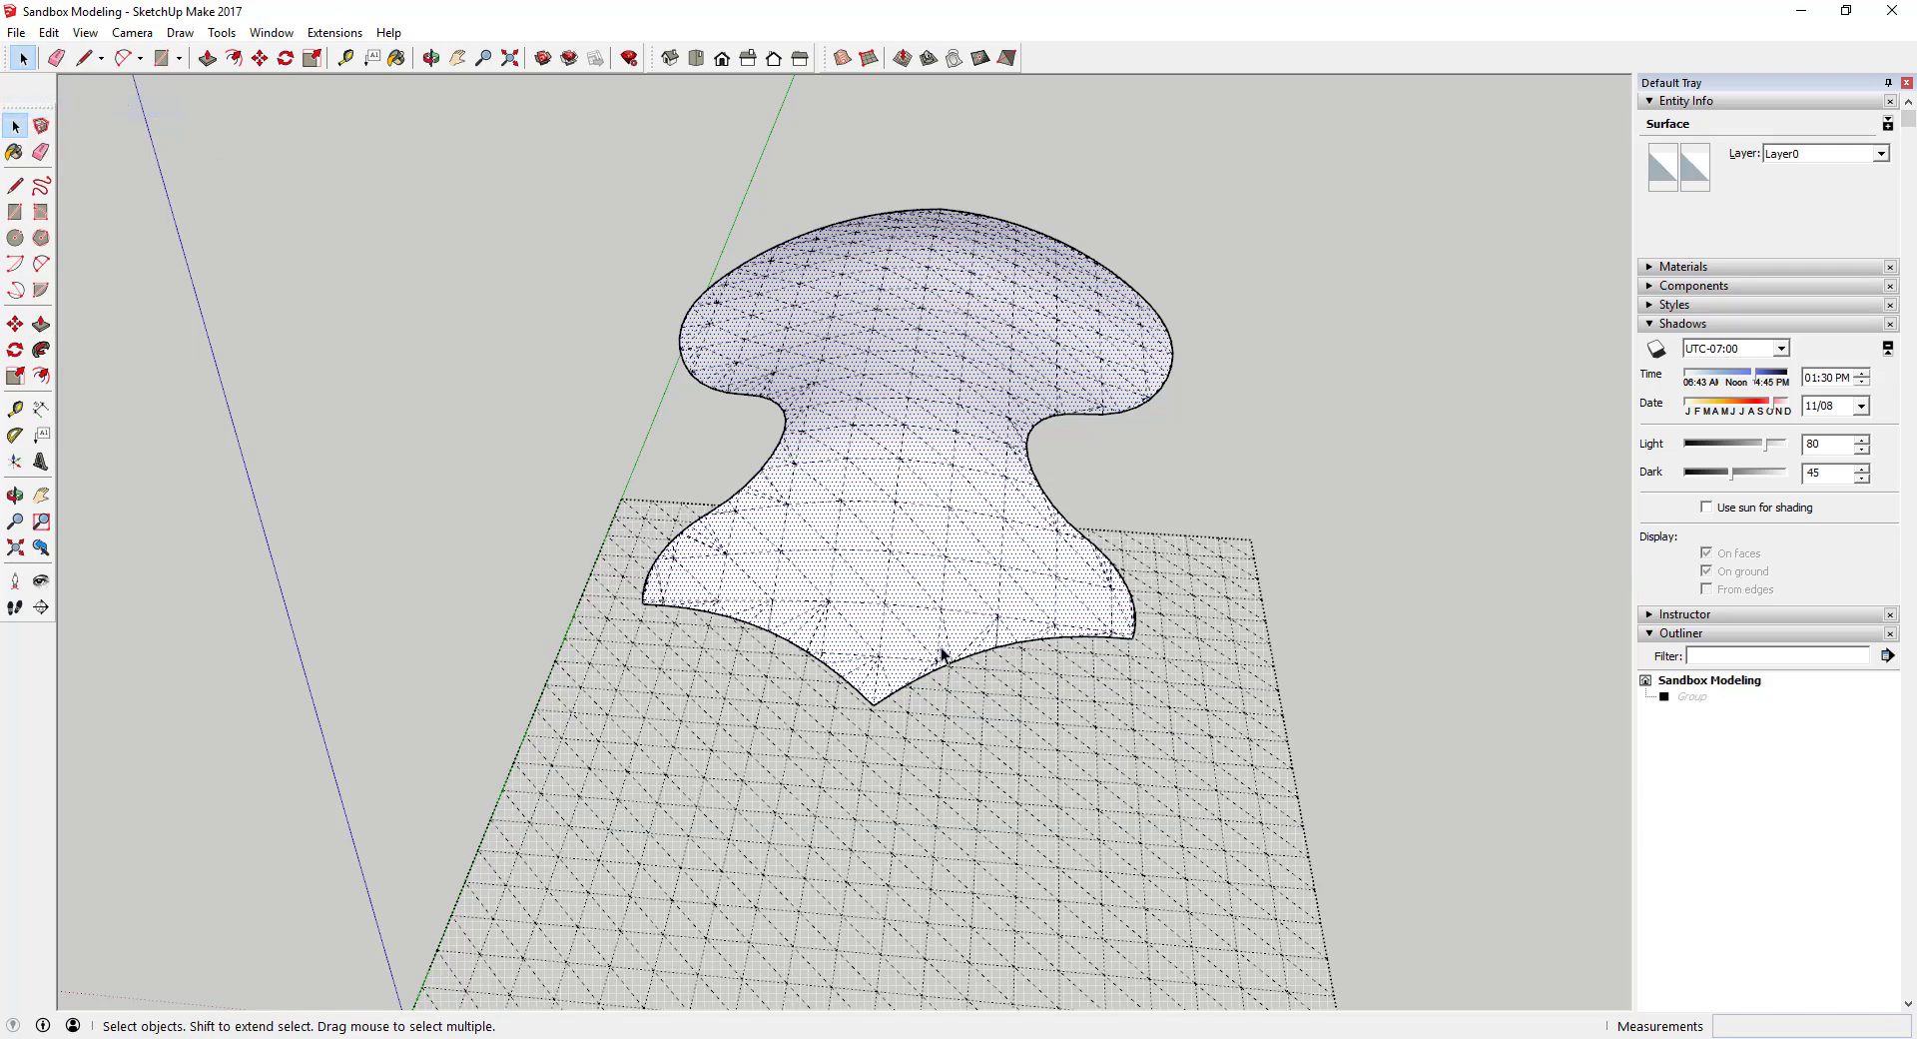
{"action": "left_click", "coordinate": [85, 33]}
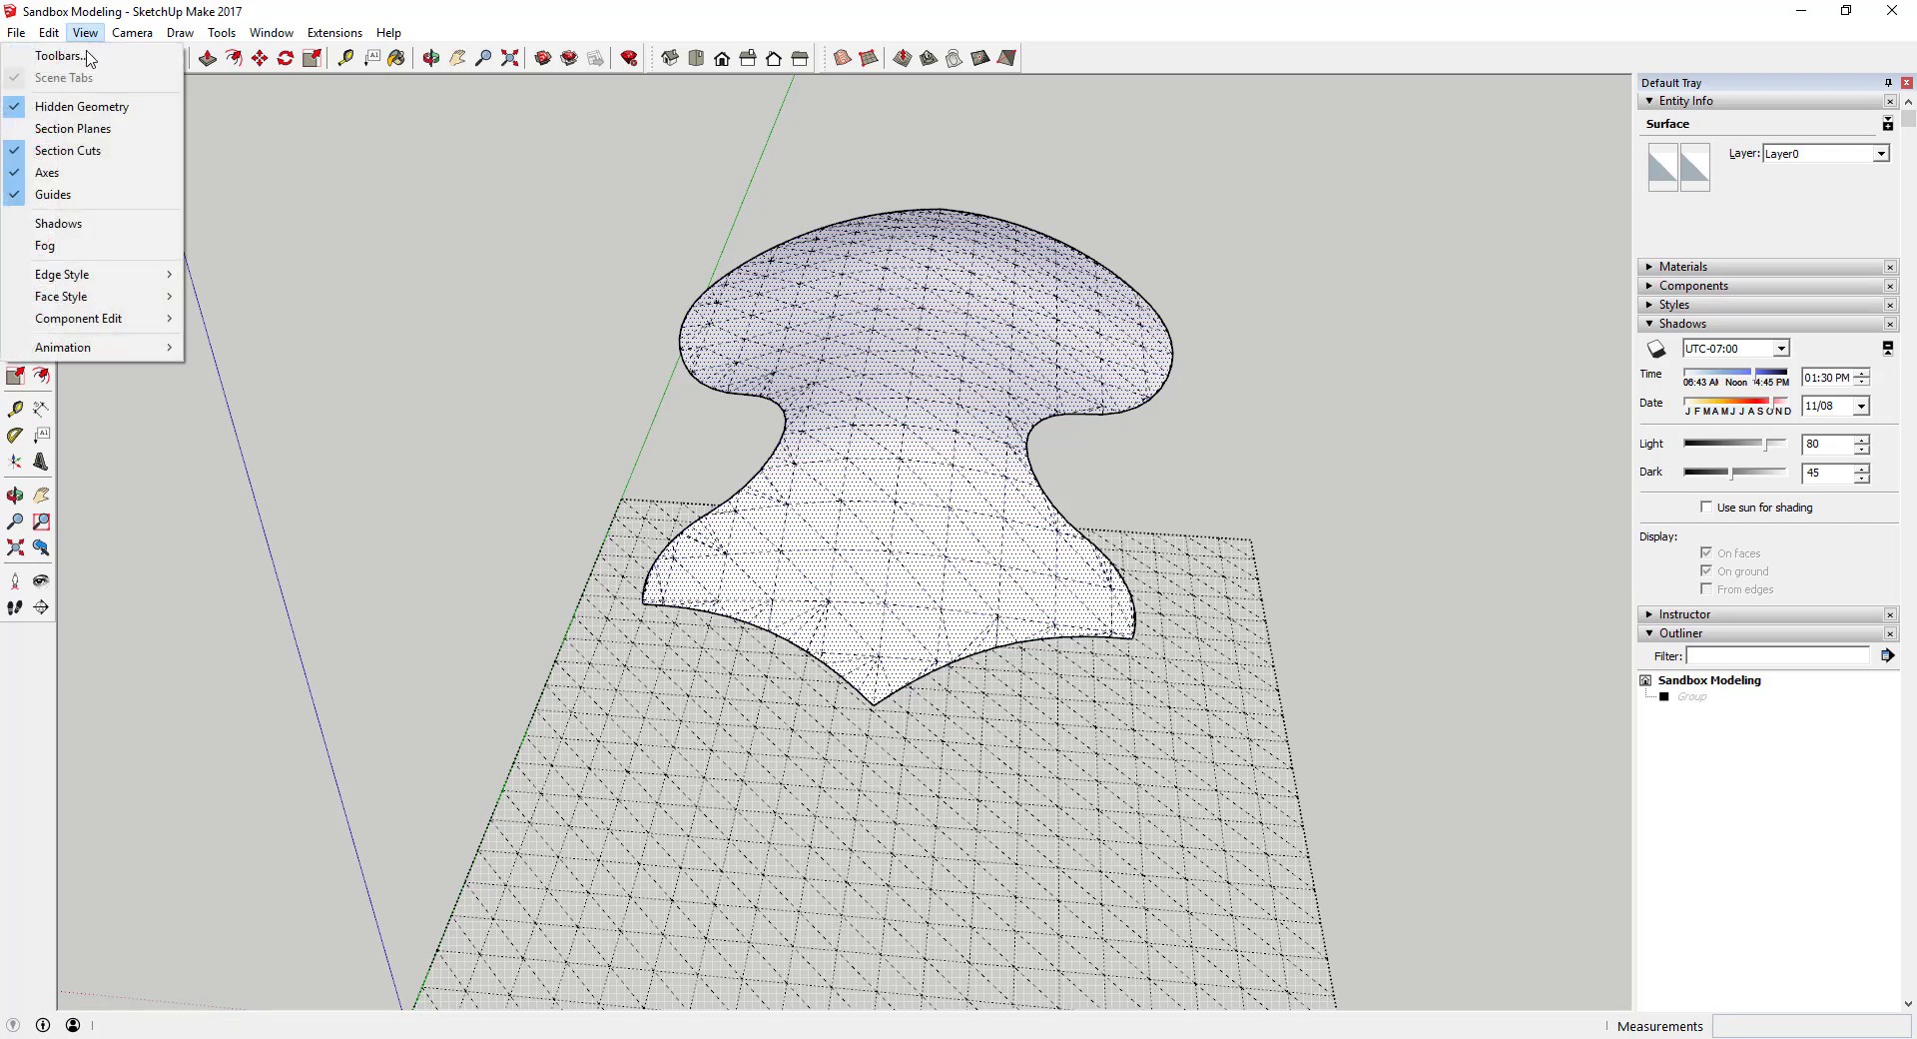
{"action": "left_click", "coordinate": [80, 103]}
- Select the smoothed surface with its bounding edges, and remove the surface so only the outline edges are selected
{"action": "middle_click_drag", "start_coordinate": [1088, 380], "coordinate": [1088, 445]}
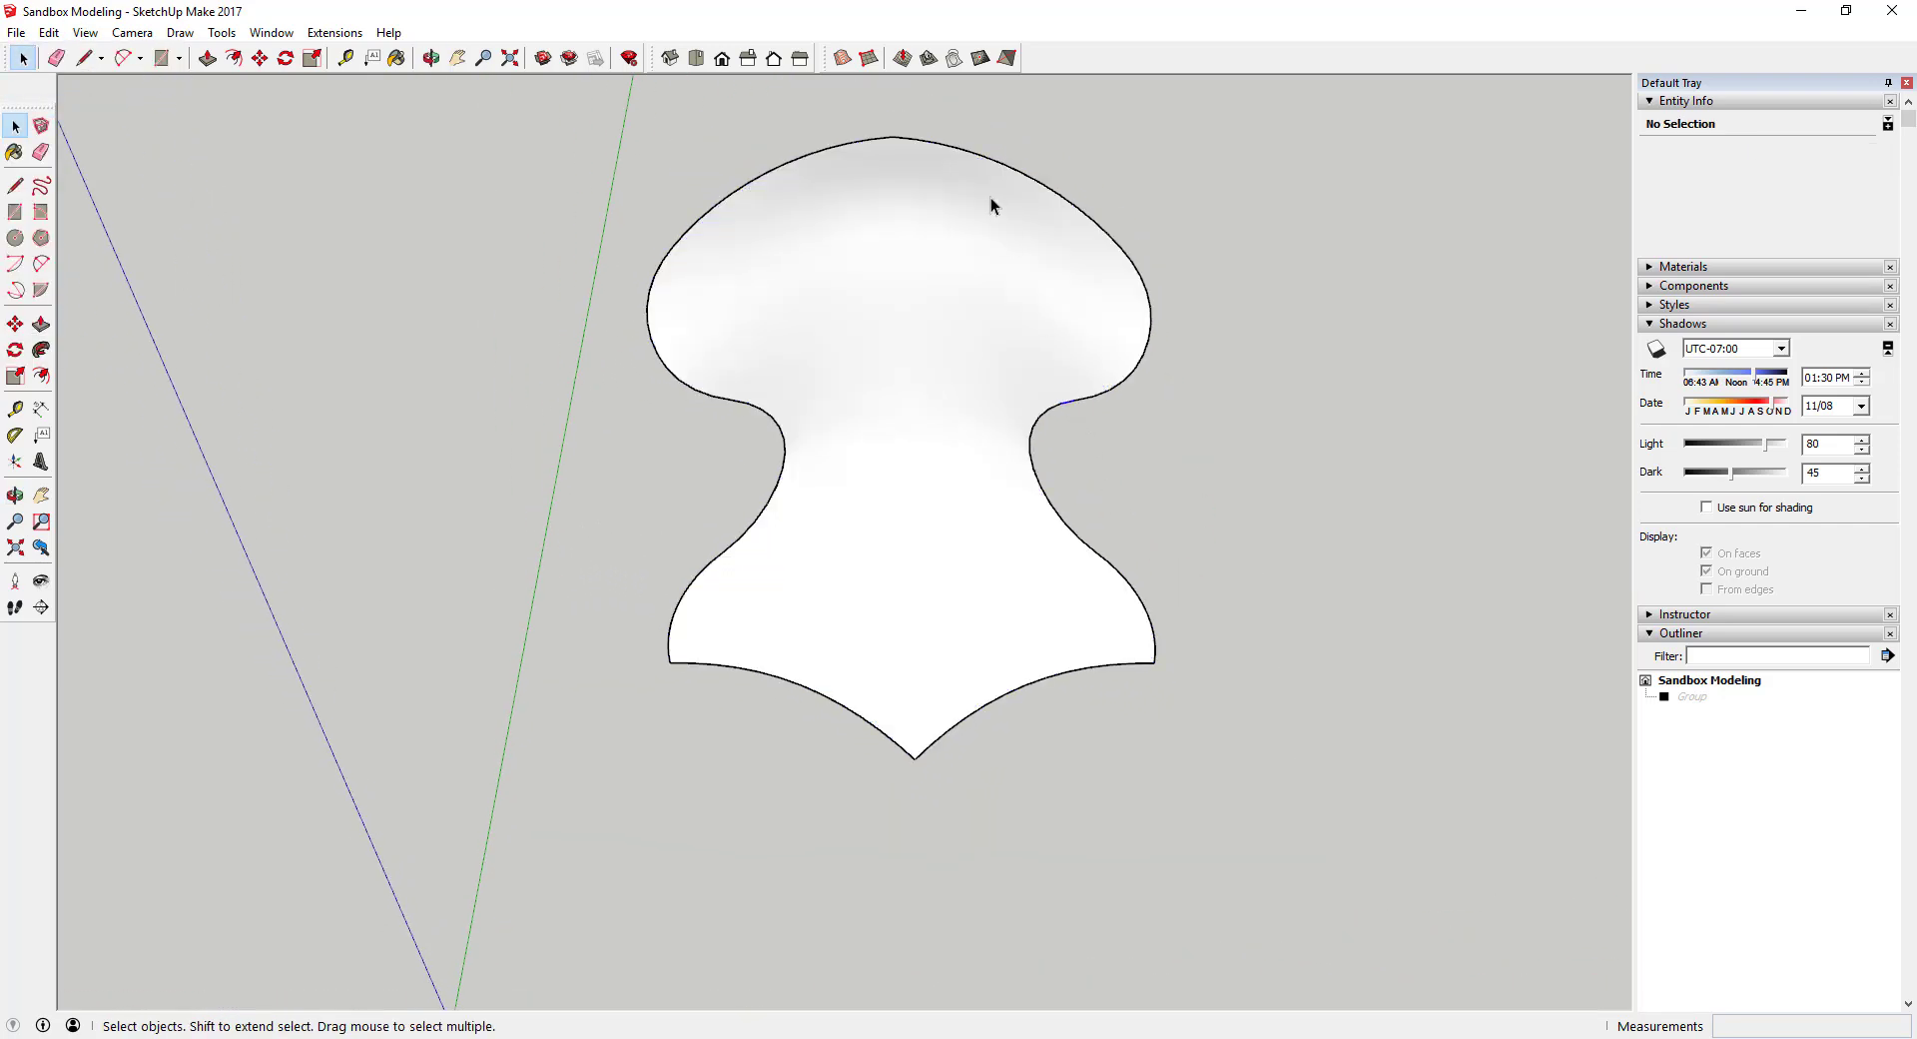
{"action": "left_click", "coordinate": [853, 277]}
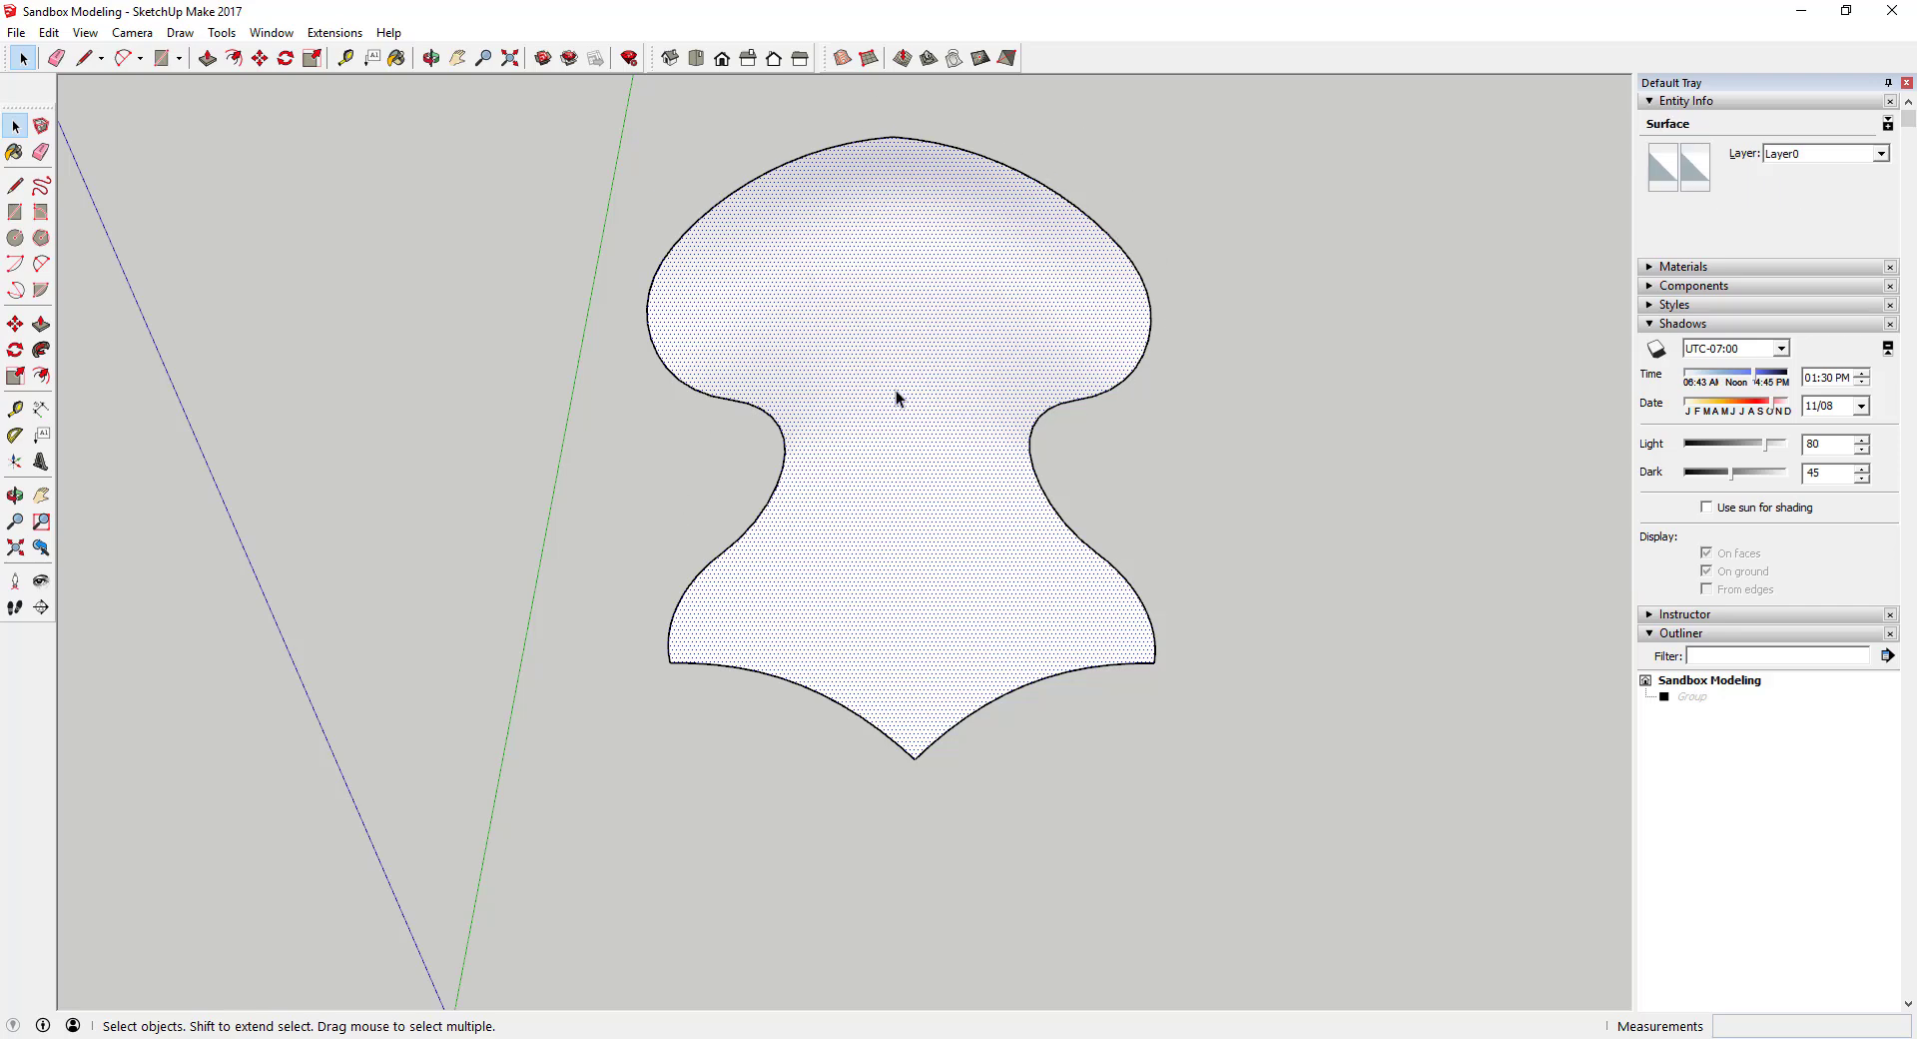
{"action": "double_click", "coordinate": [931, 342]}
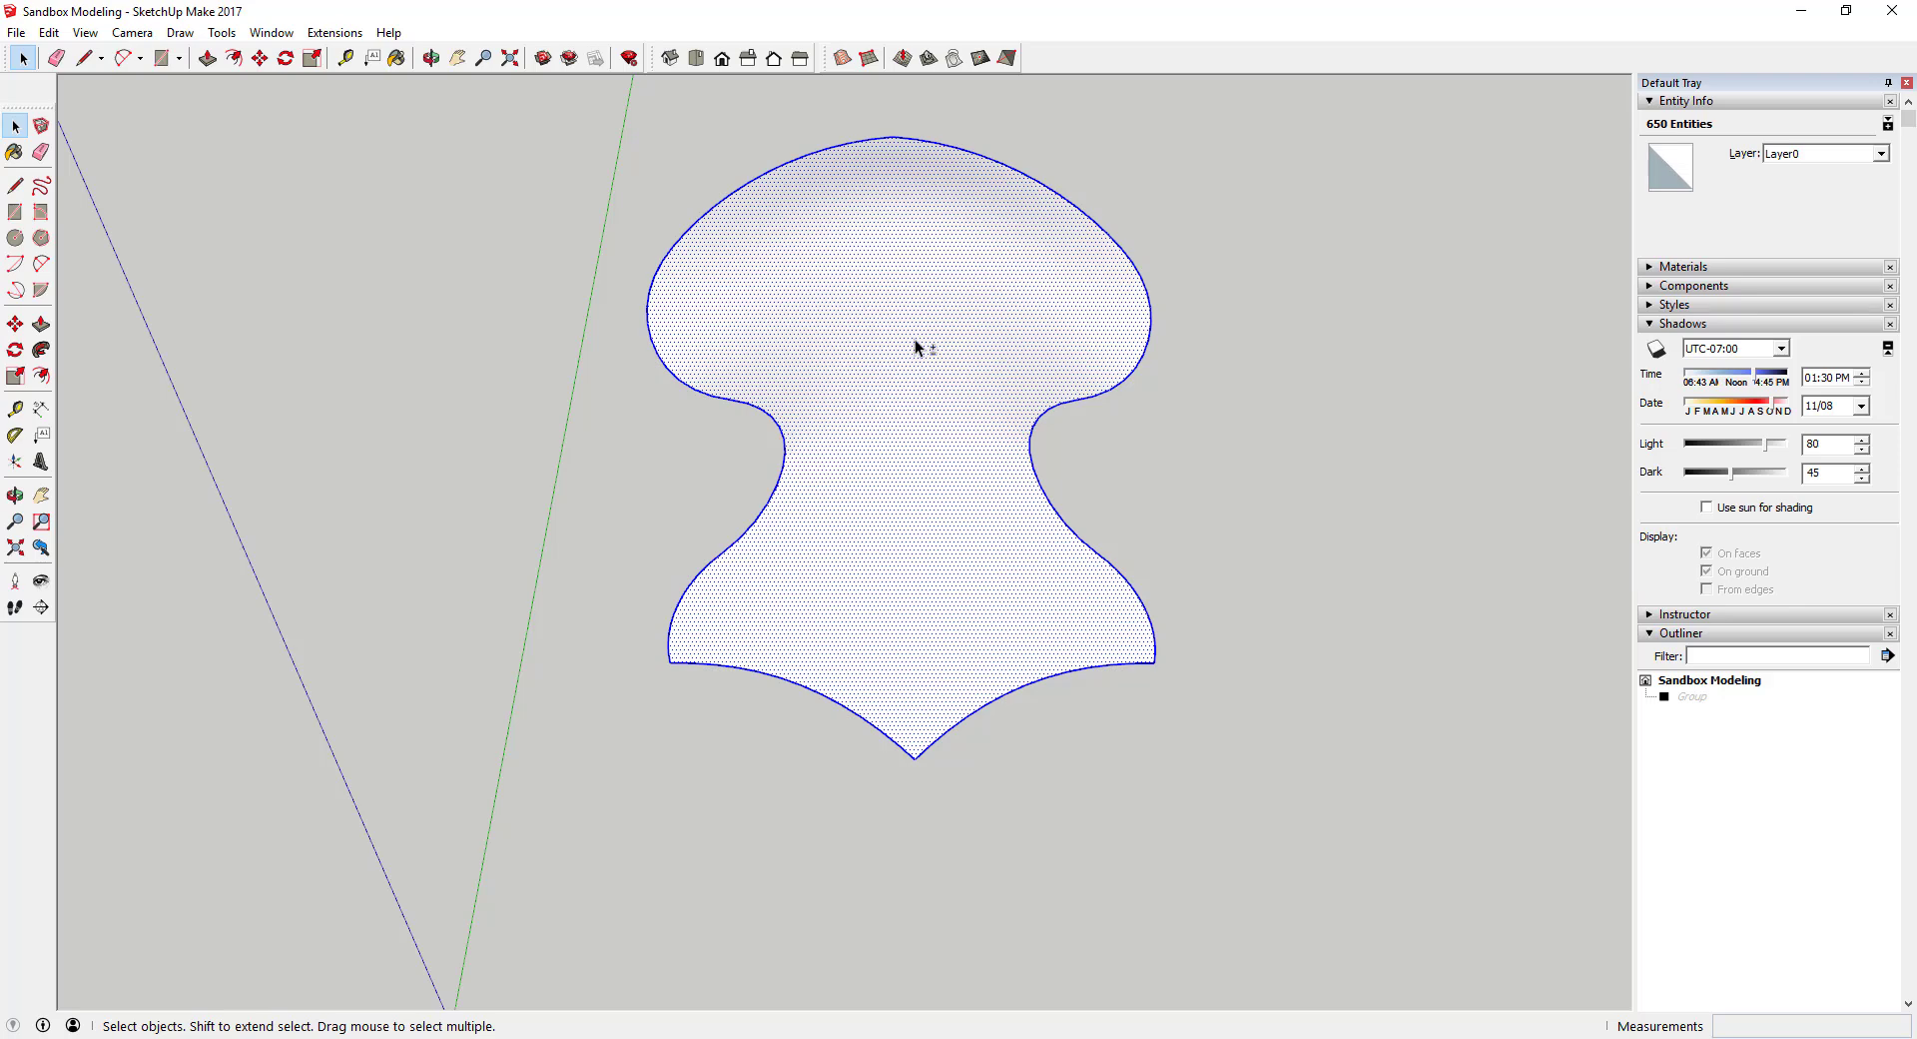
{"action": "left_click", "coordinate": [914, 338], "text": "shift"}
{"action": "middle_click_drag", "start_coordinate": [927, 353], "coordinate": [883, 407]}
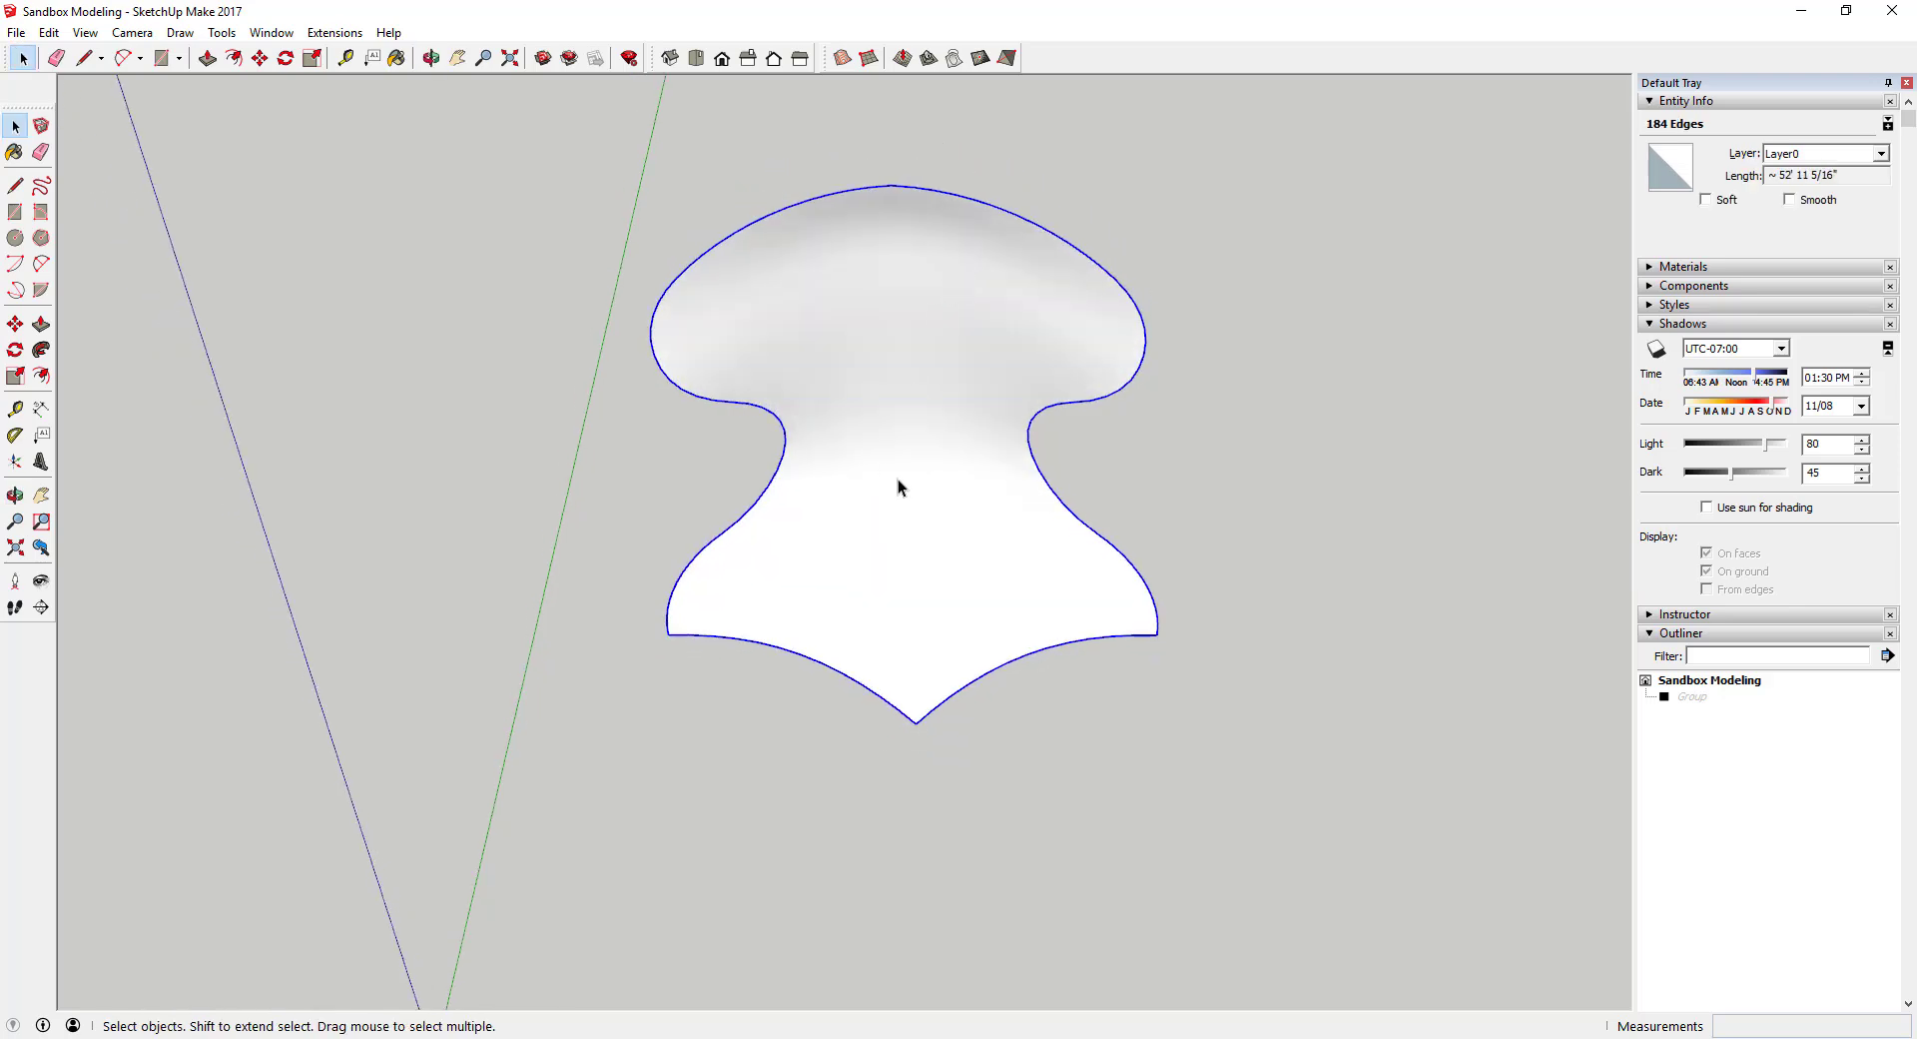
- Convert the outline edges to cylinders in a single group, with follow me on curves, diameter 2 and precision 10
{"action": "left_click", "coordinate": [272, 33]}
{"action": "mouse_move", "coordinate": [217, 34]}
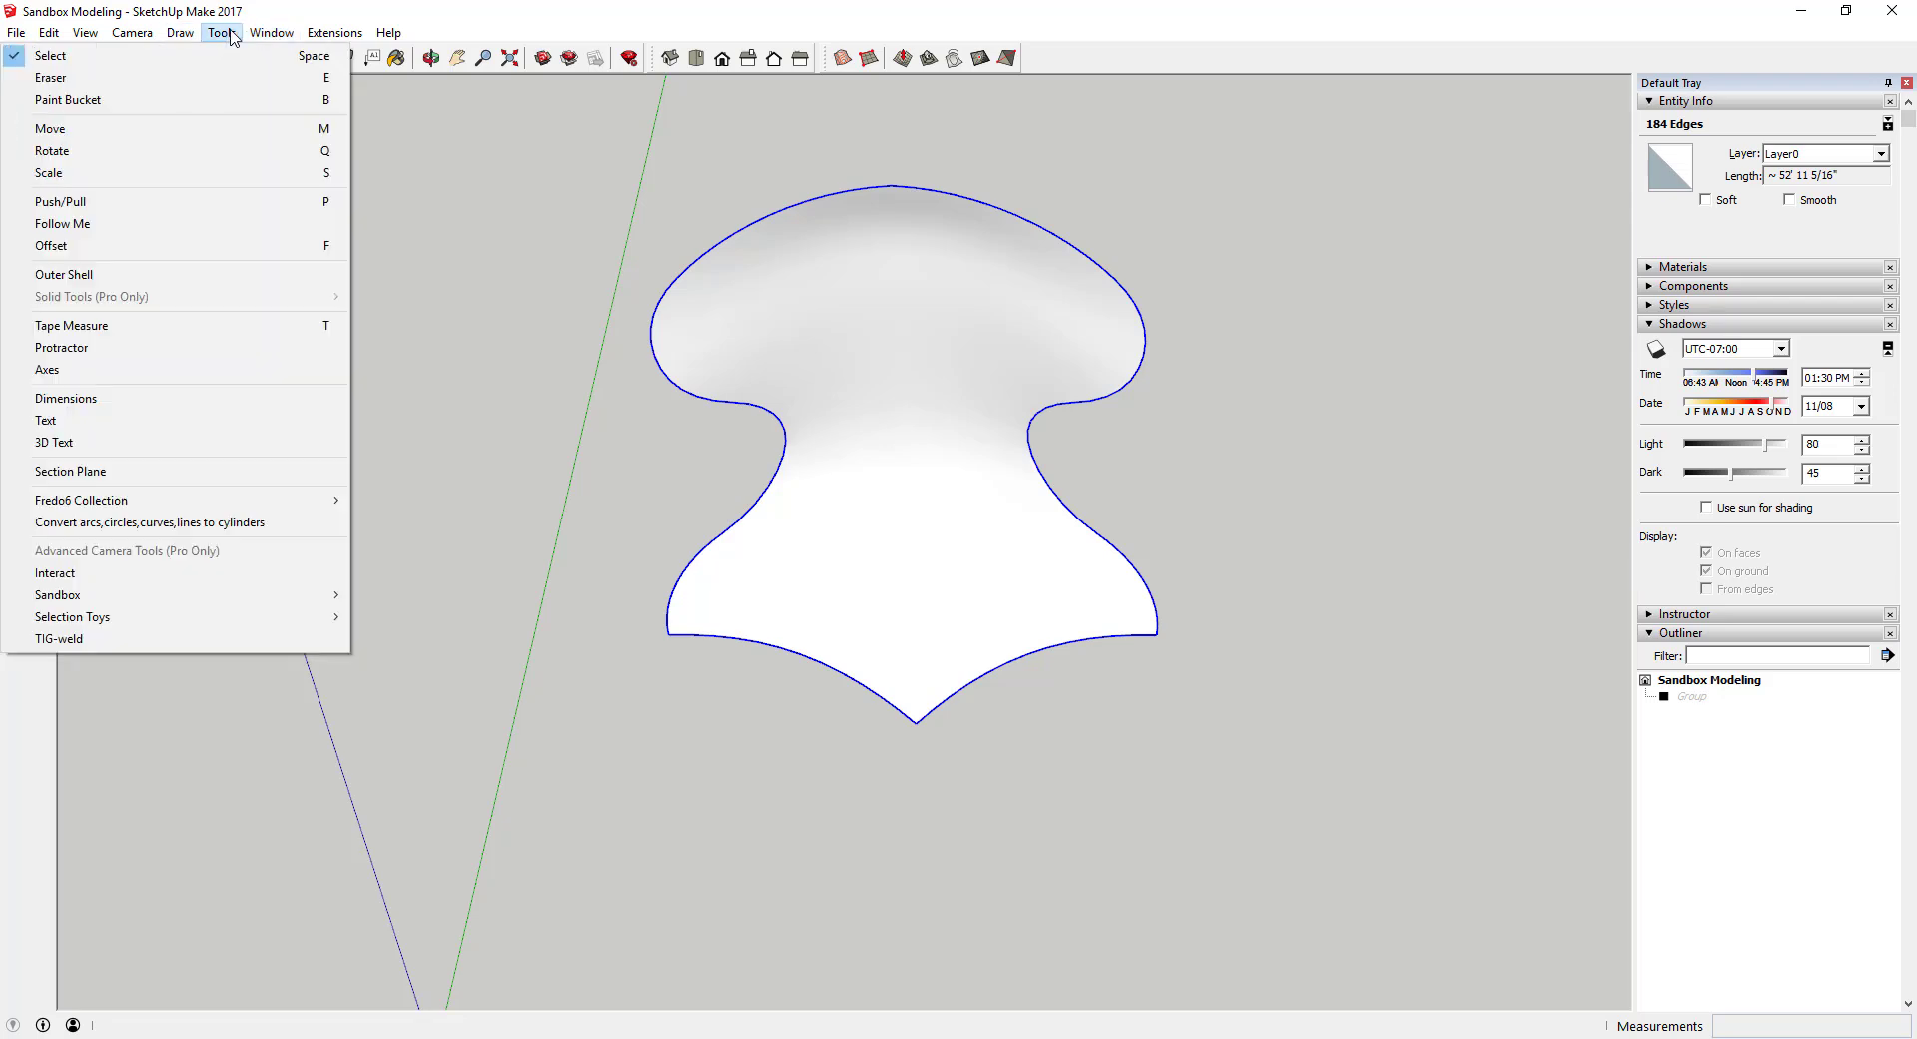
{"action": "left_click", "coordinate": [170, 518]}
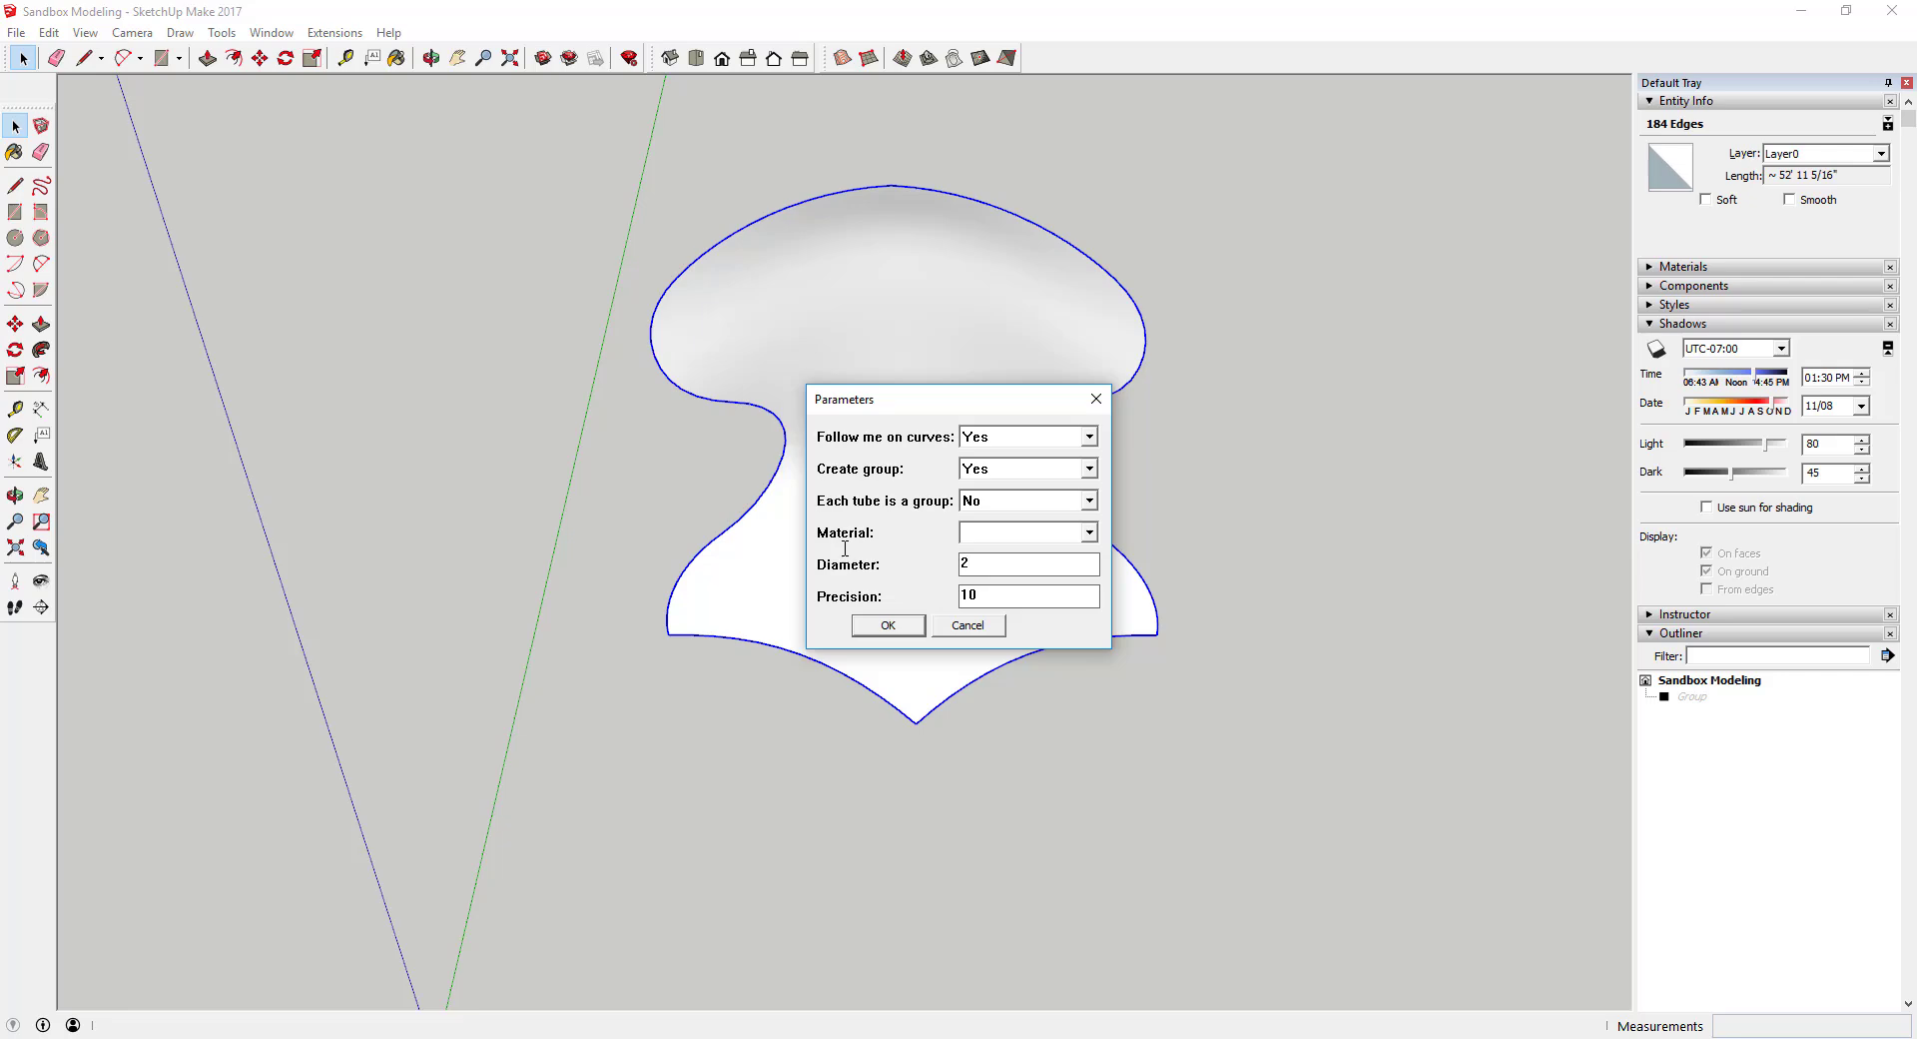
{"action": "key", "text": "Return"}
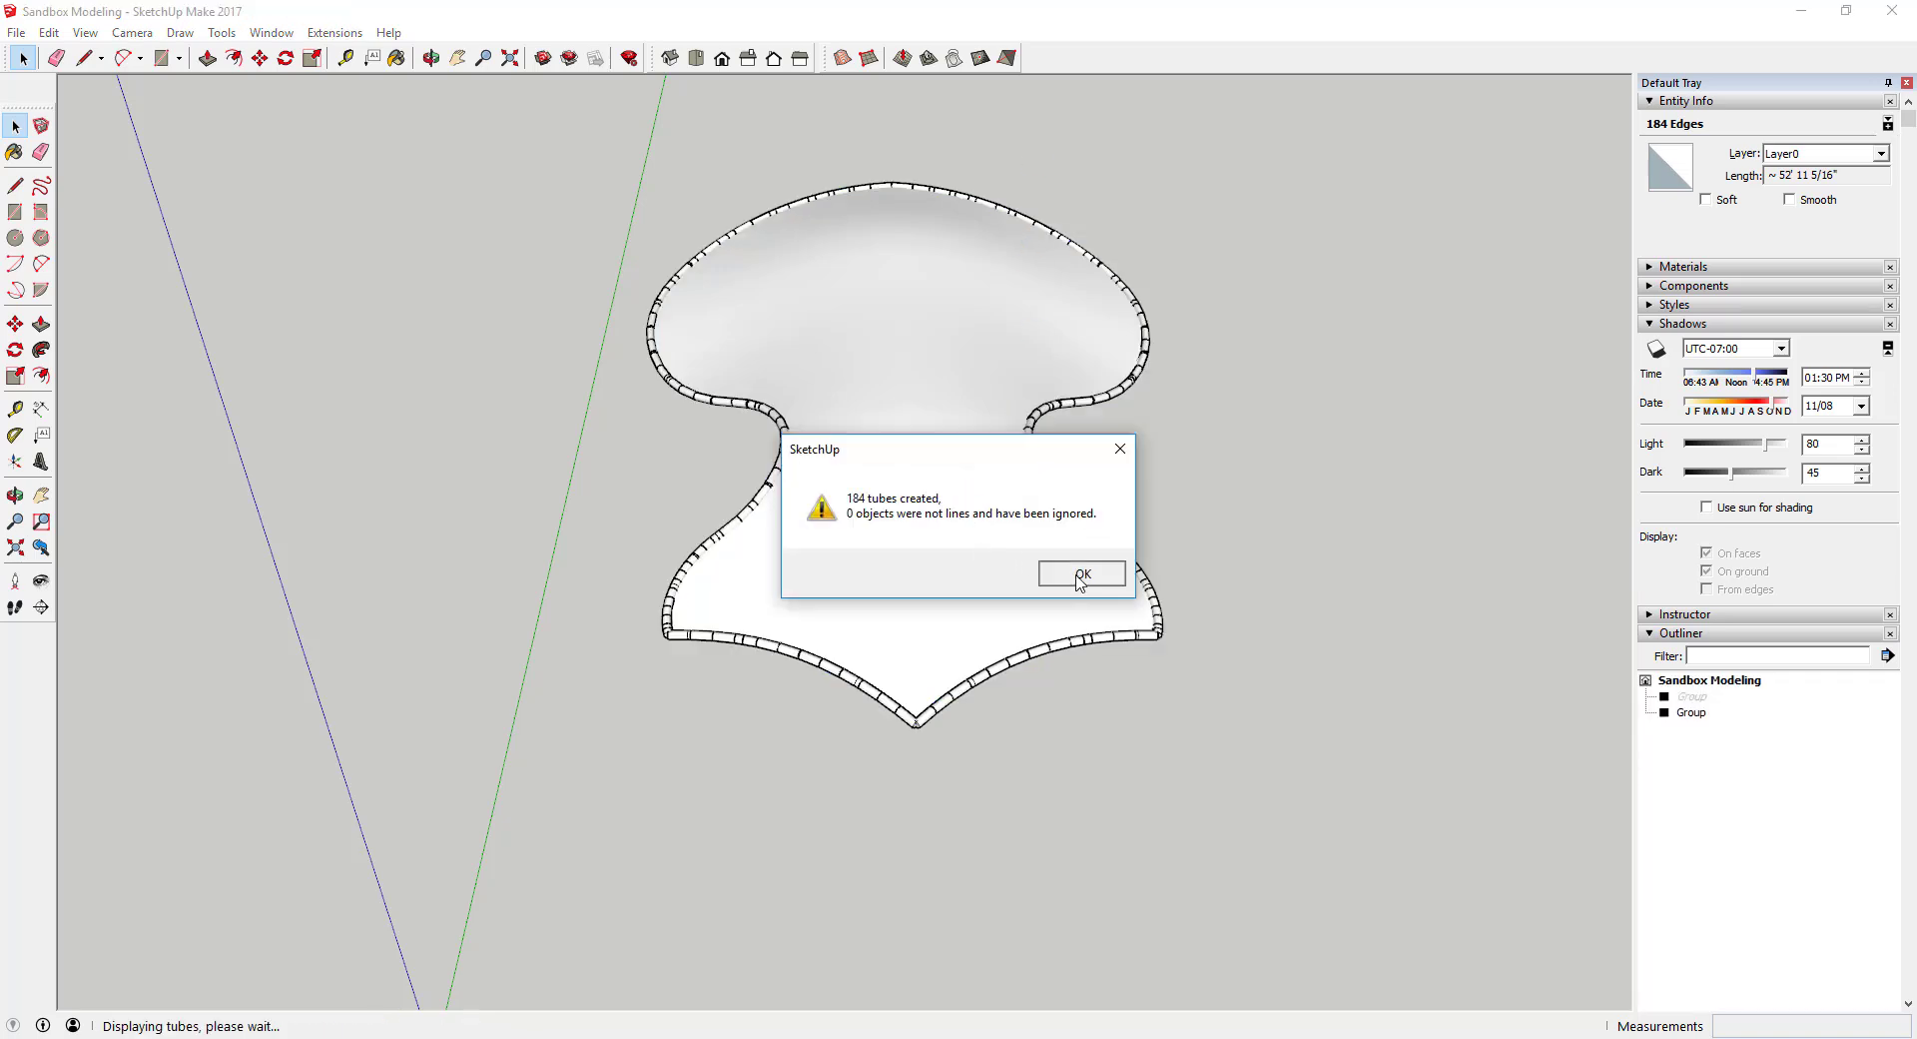
{"action": "left_click", "coordinate": [1081, 573]}
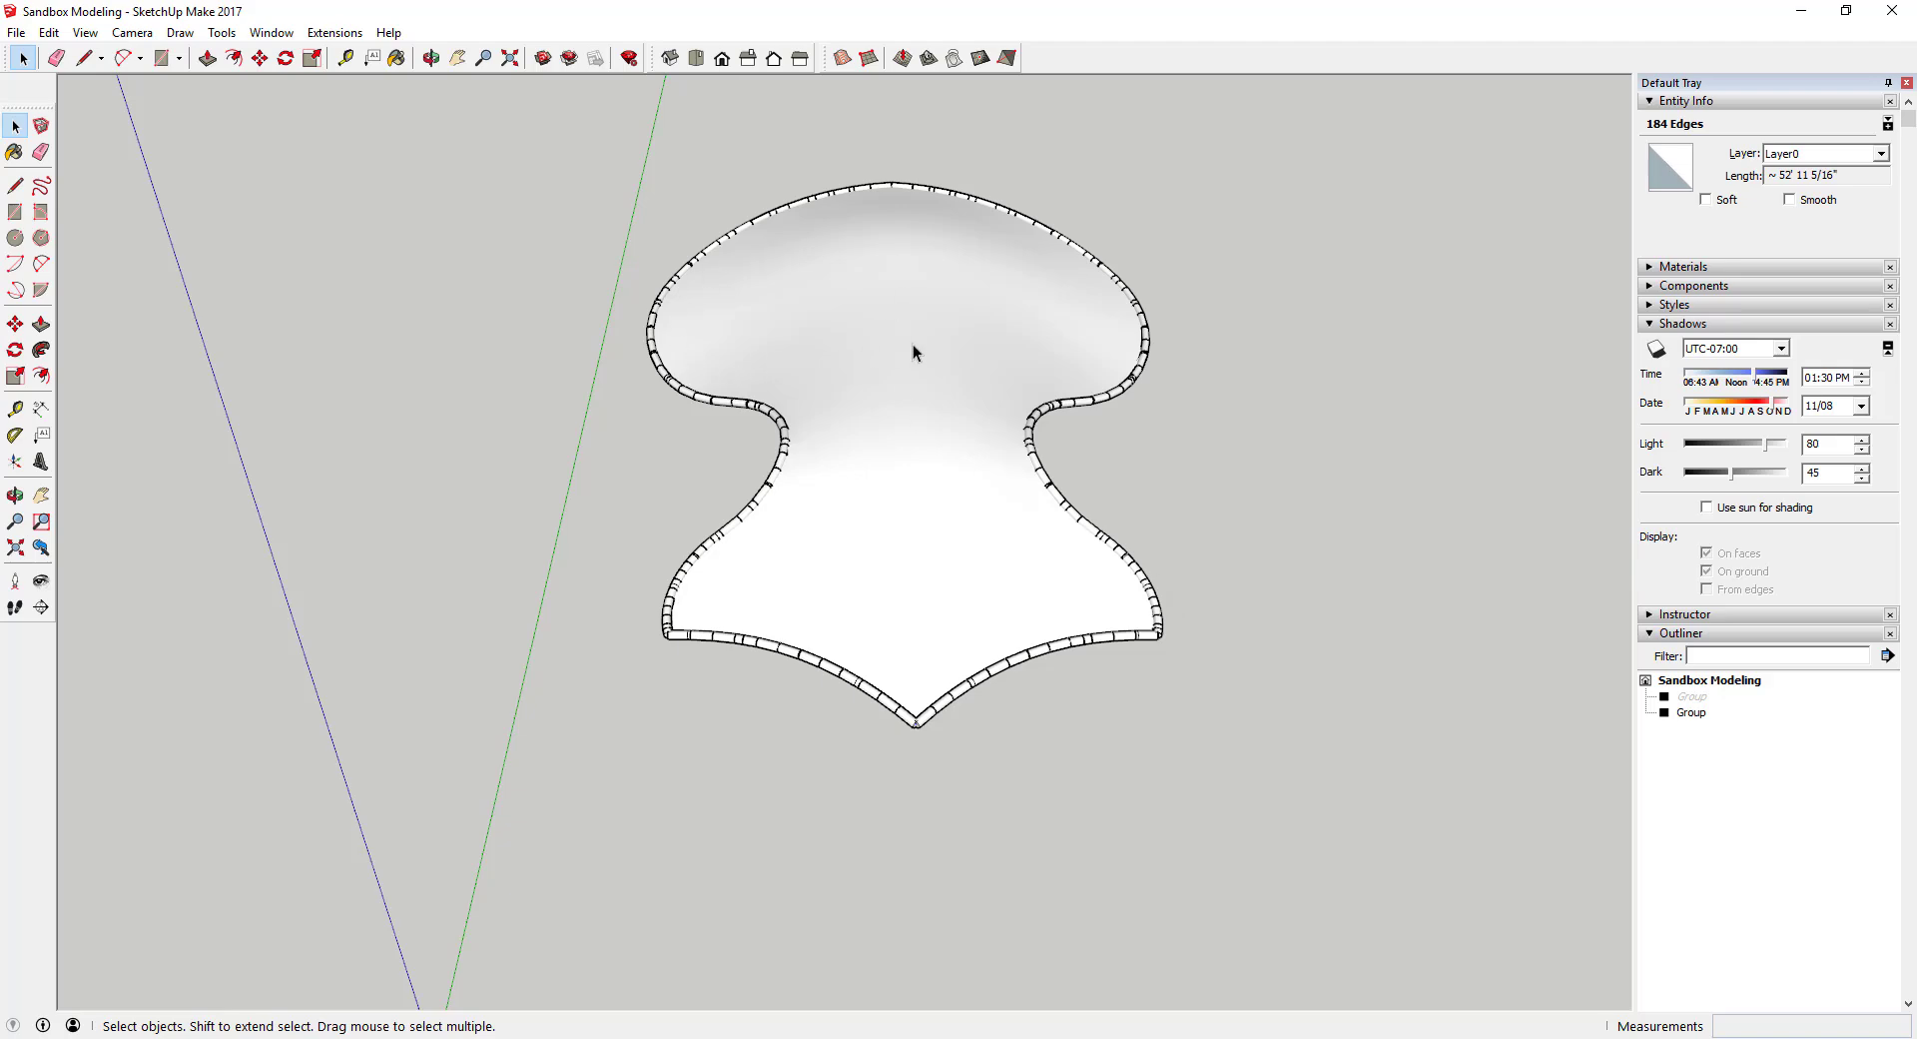
{"action": "middle_click_drag", "start_coordinate": [986, 435], "coordinate": [835, 547]}
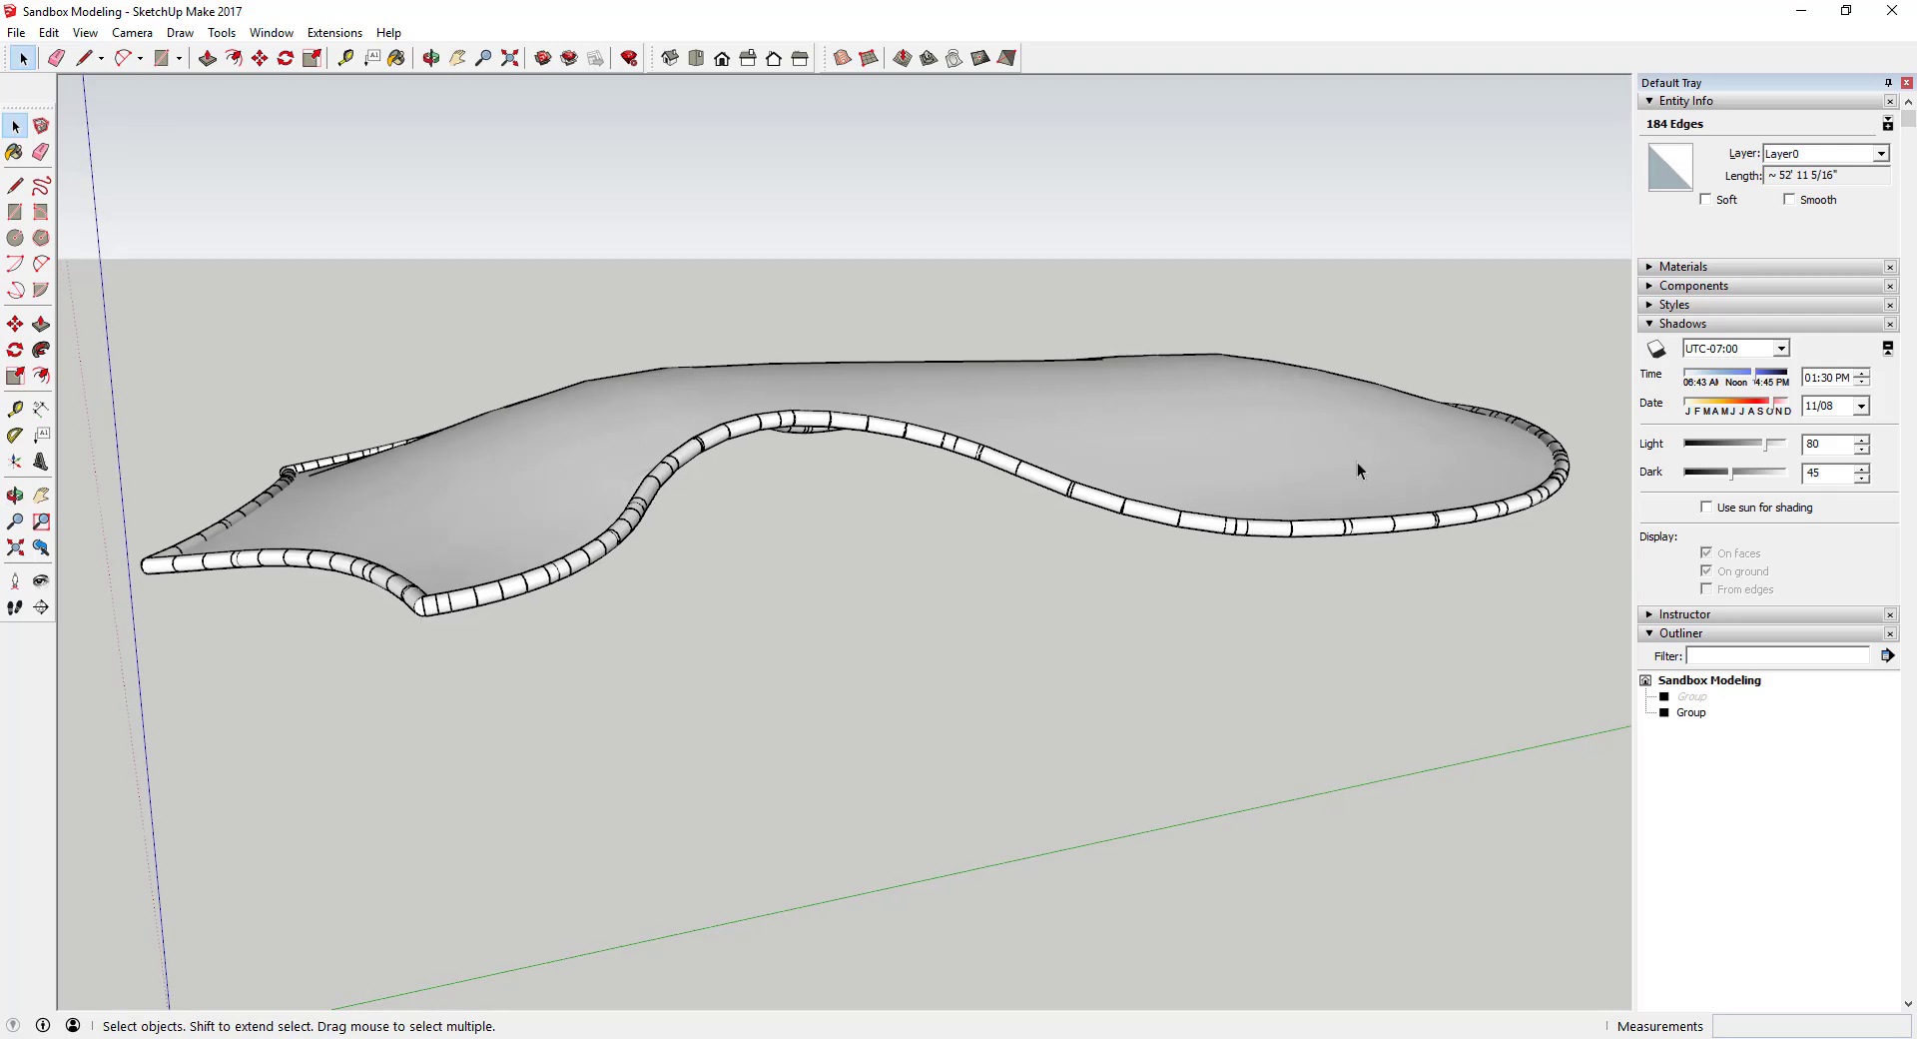
{"action": "middle_click_drag", "start_coordinate": [484, 445], "coordinate": [815, 247]}
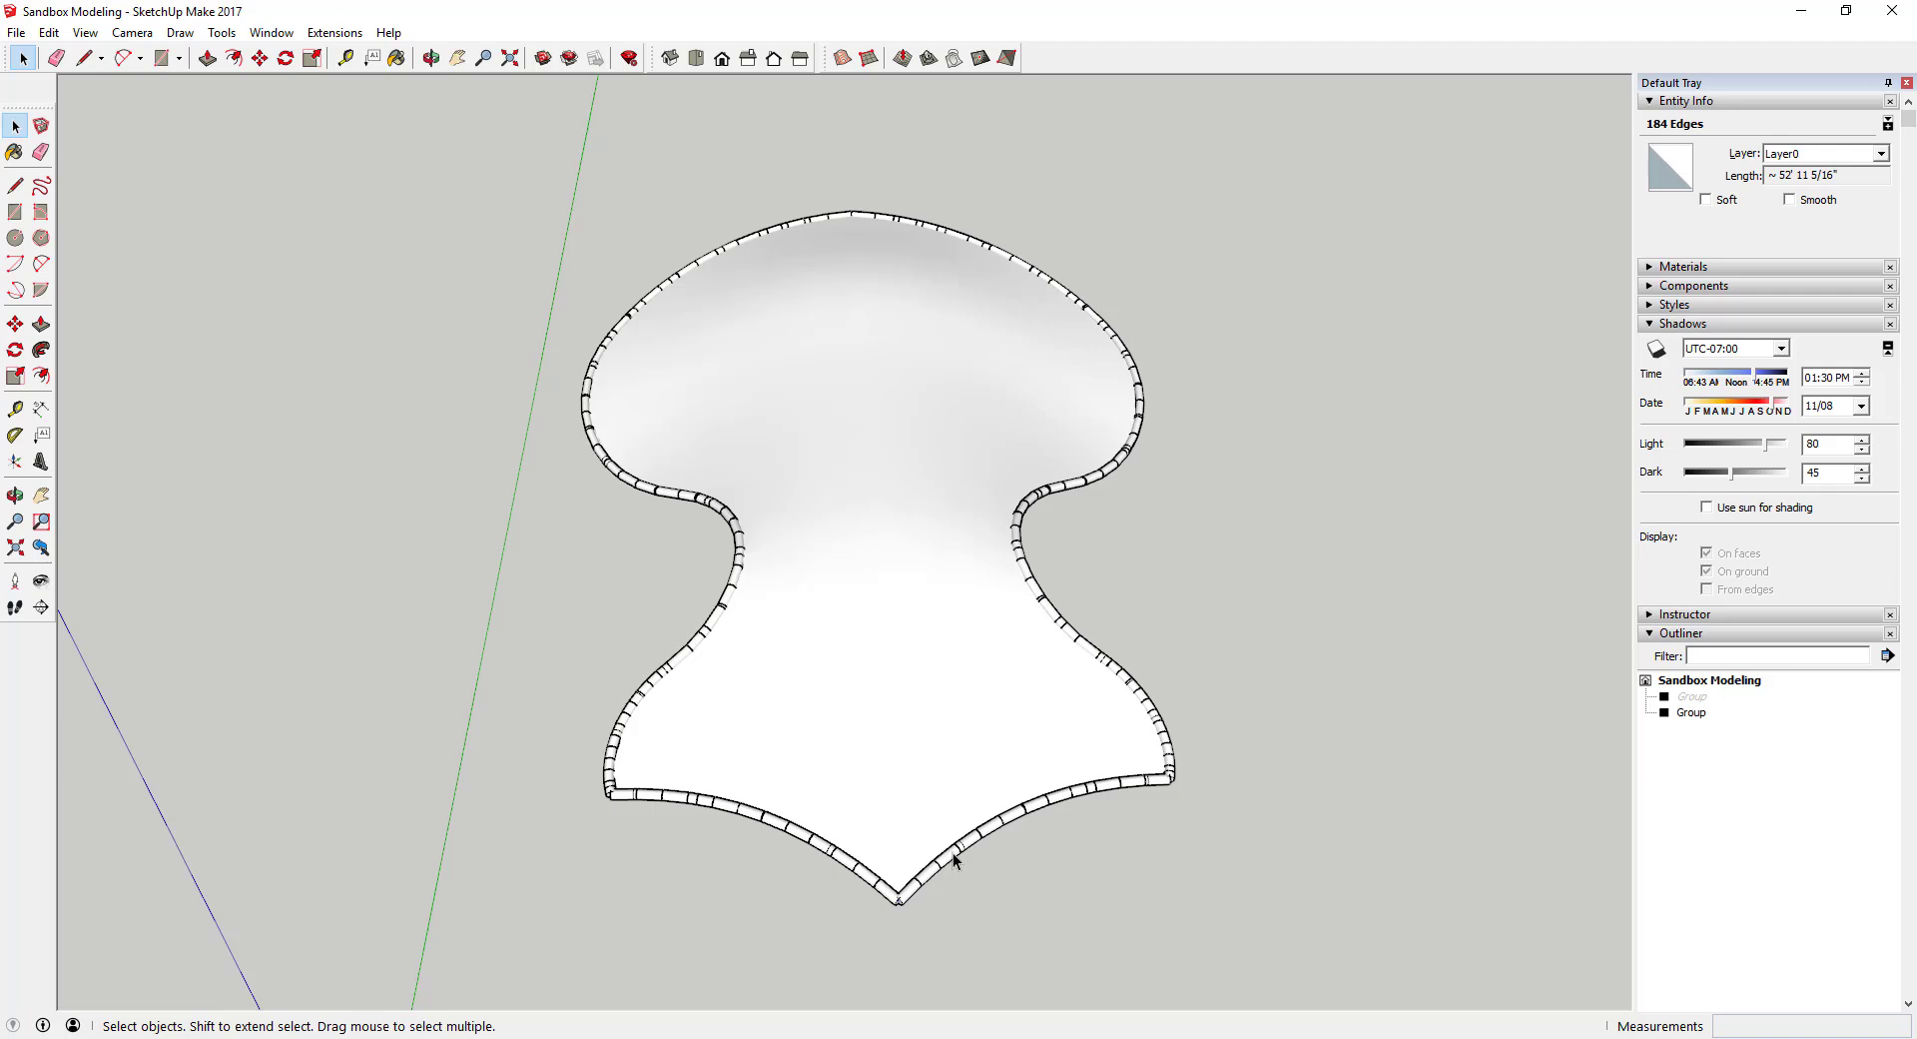
- Hide the tube group along the surface outline and unhide that group again
{"action": "middle_click_drag", "start_coordinate": [1047, 511], "coordinate": [1050, 462]}
{"action": "right_click", "coordinate": [1051, 463]}
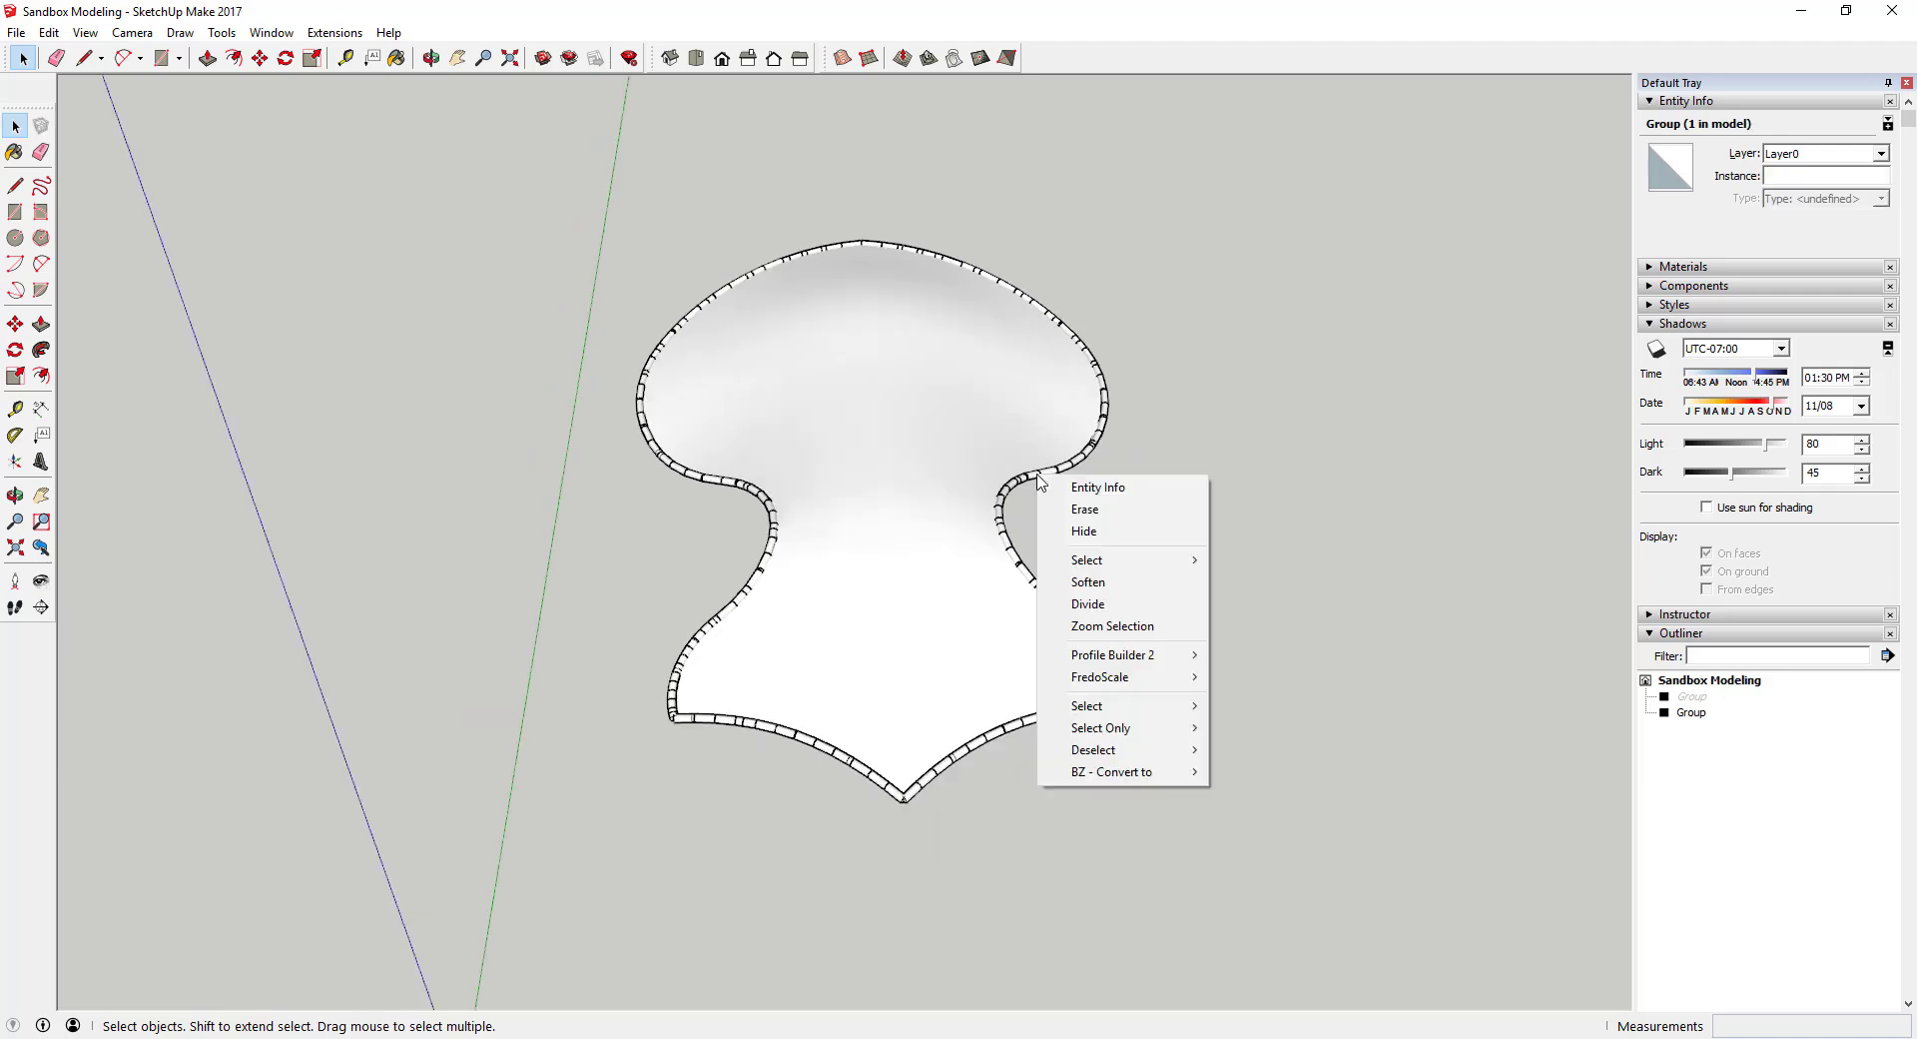
{"action": "left_click", "coordinate": [1028, 481]}
{"action": "left_click", "coordinate": [1028, 481]}
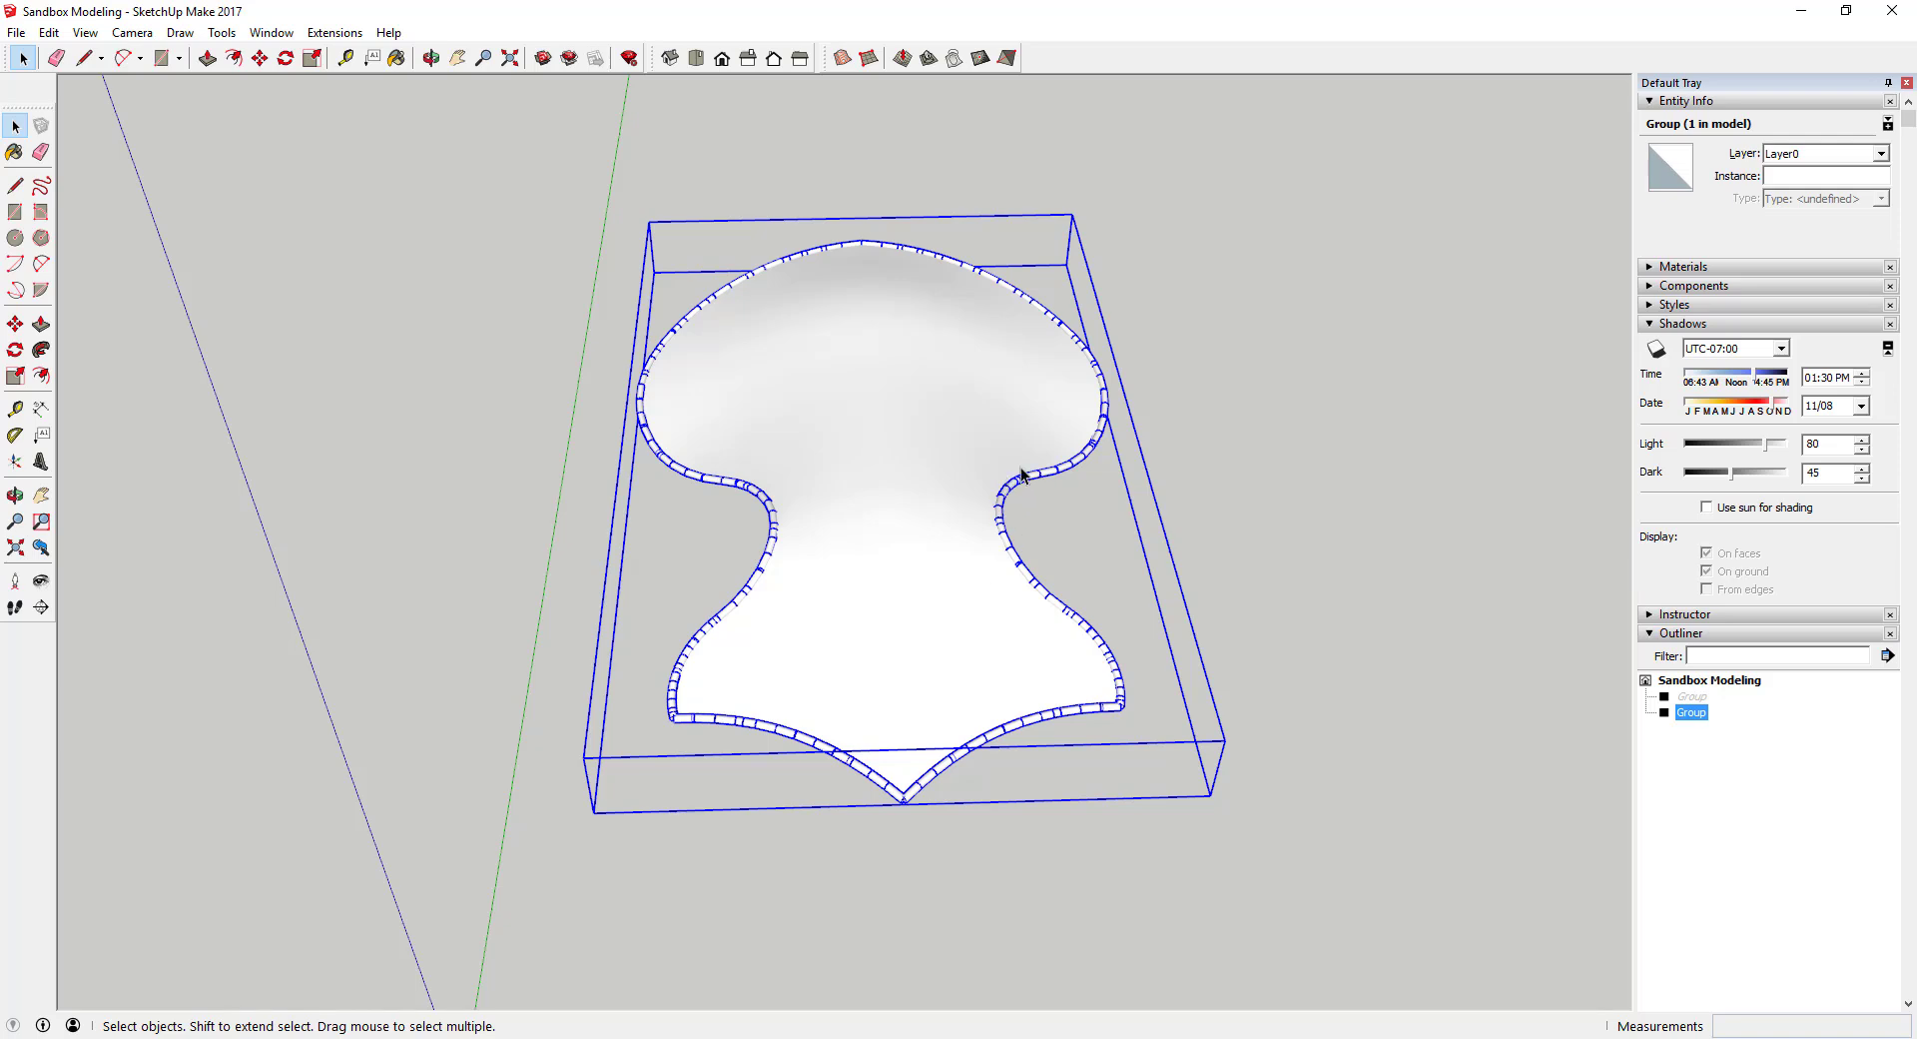
{"action": "right_click", "coordinate": [1022, 481]}
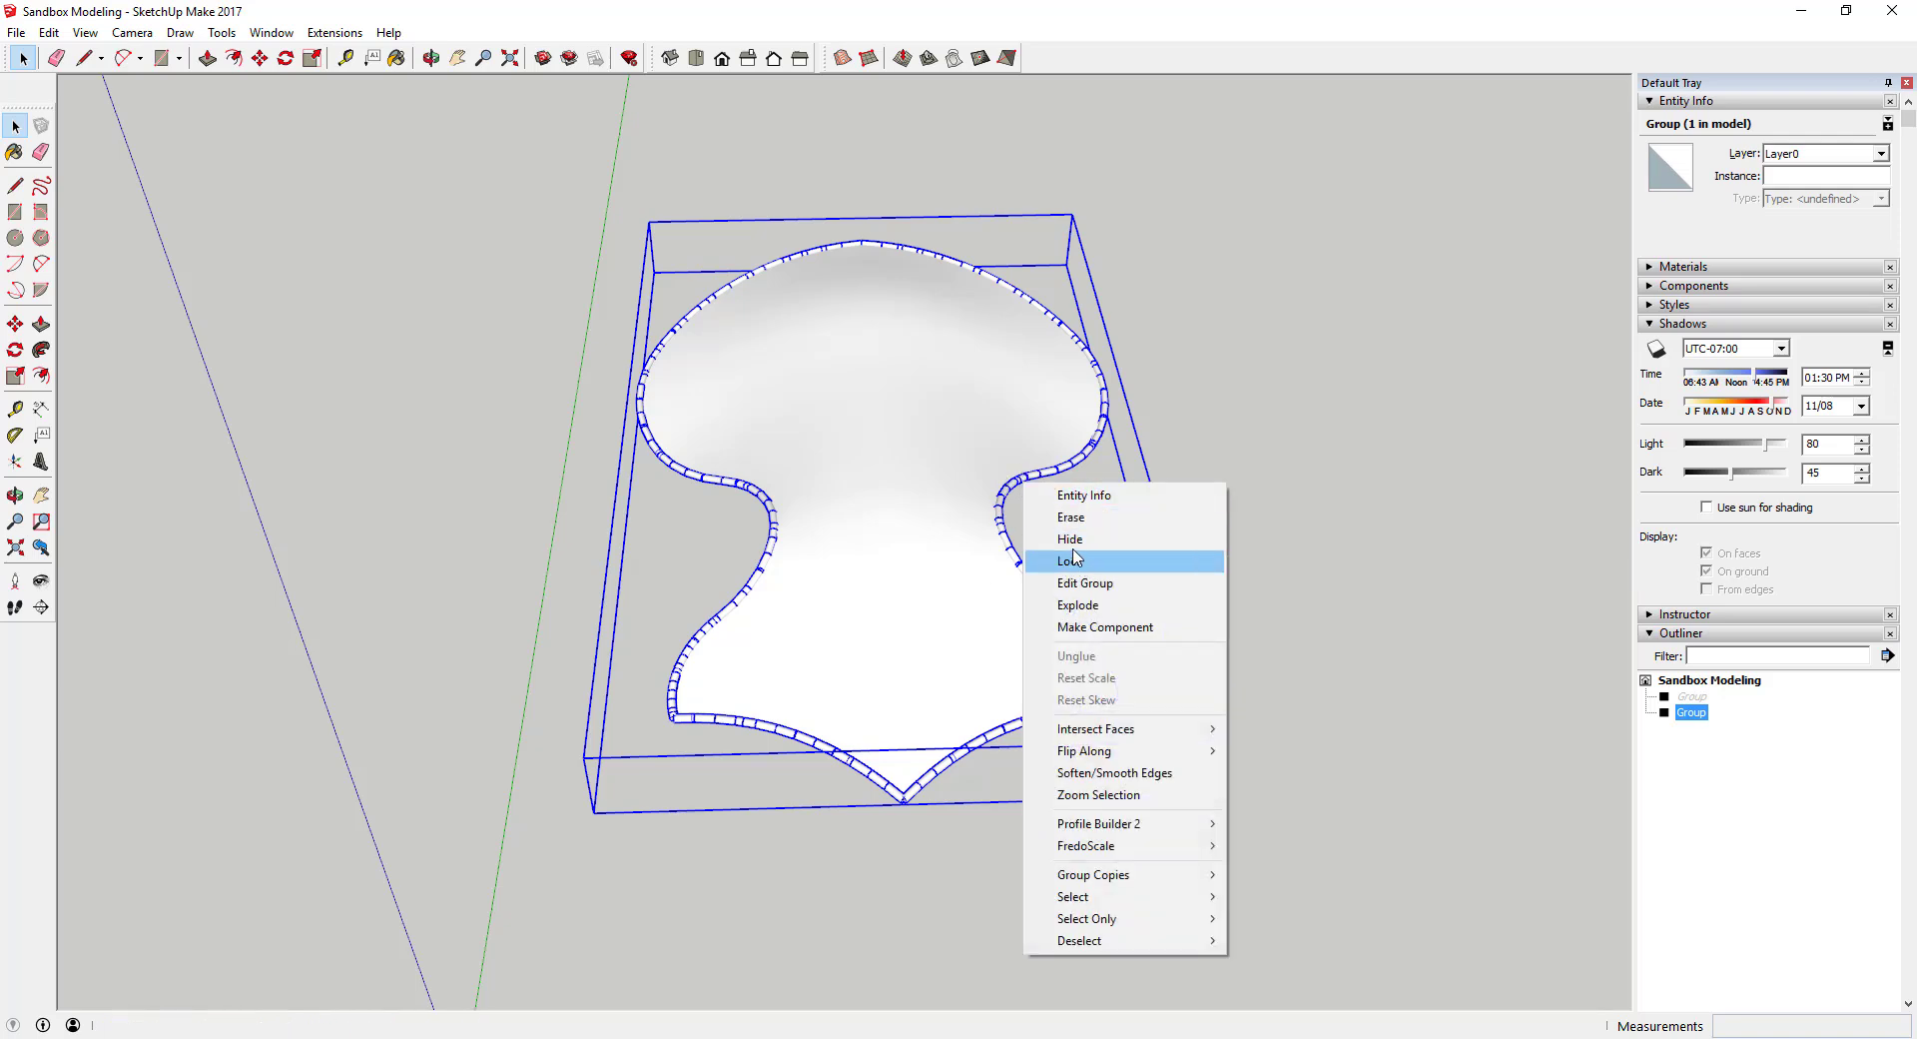
{"action": "left_click", "coordinate": [1040, 537]}
{"action": "scroll", "coordinate": [1006, 493], "scroll_direction": "up", "scroll_amount": 2}
{"action": "right_click", "coordinate": [1691, 712]}
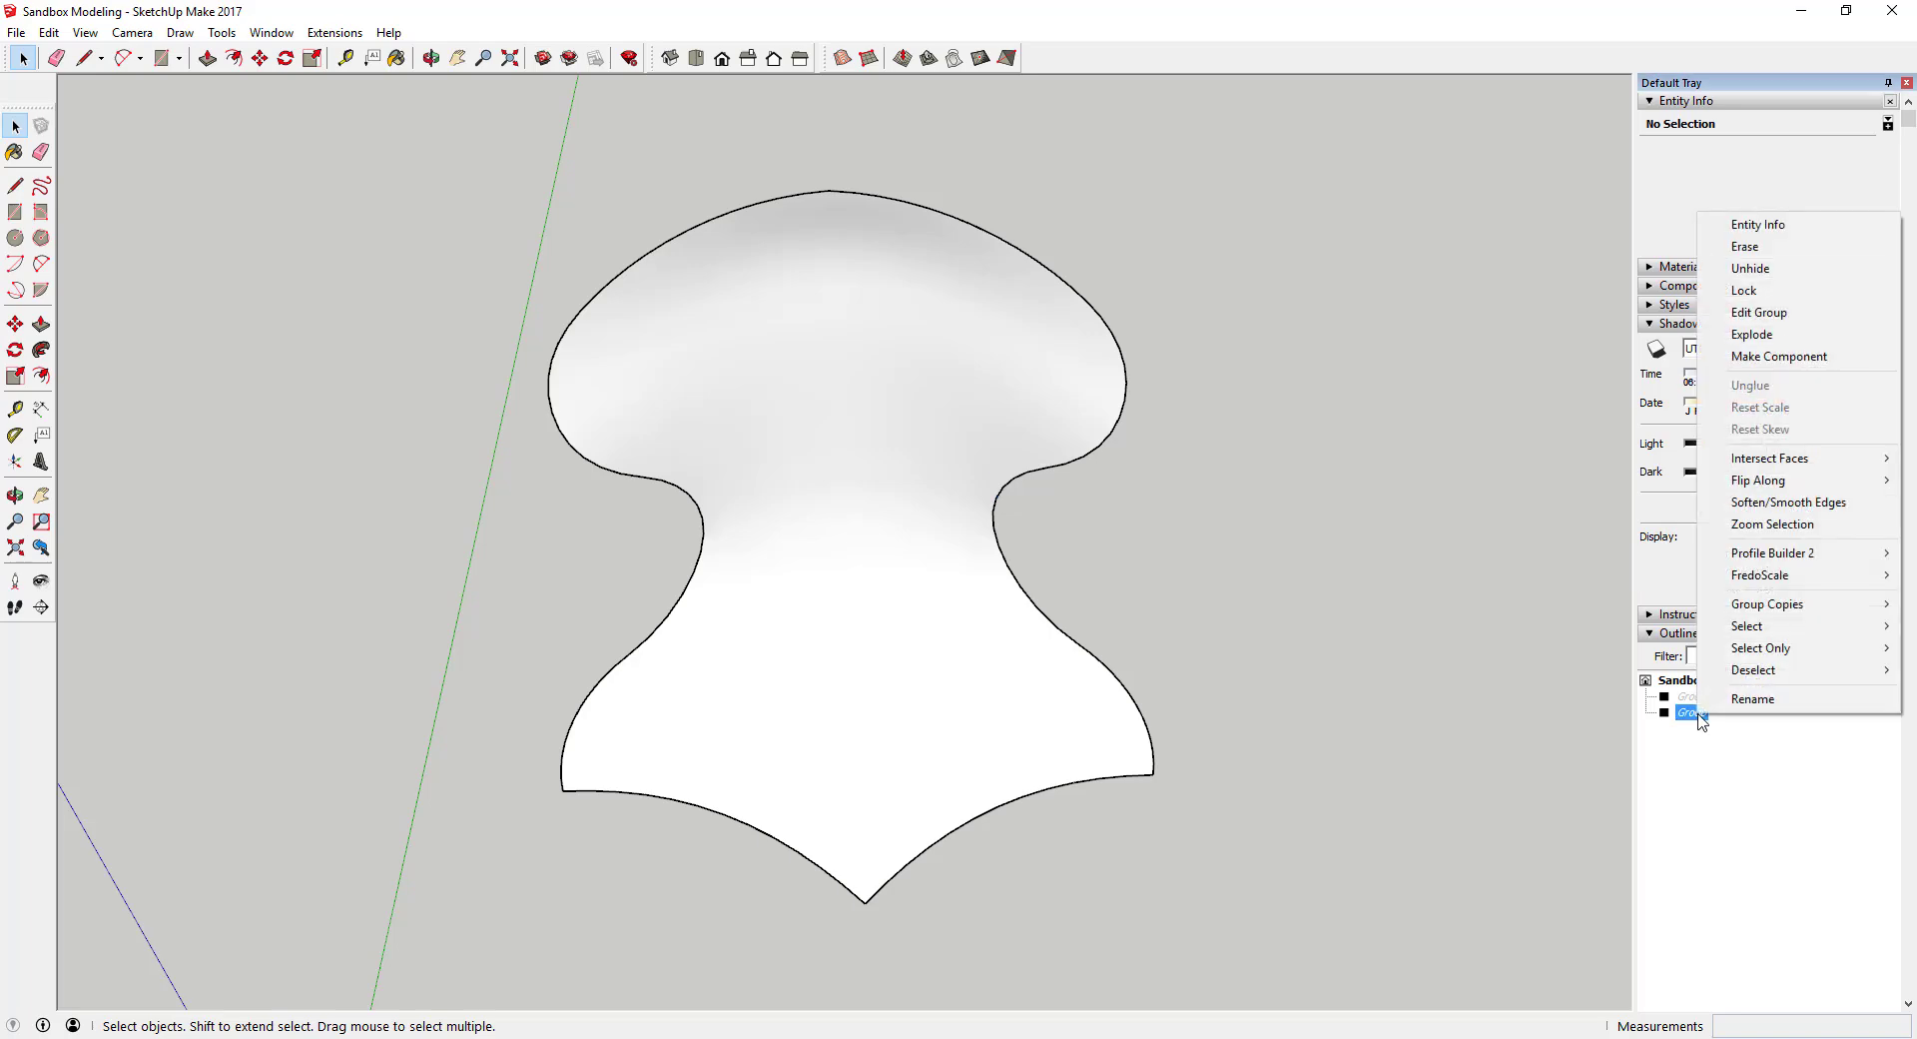
{"action": "left_click", "coordinate": [1742, 279]}
- Hide the tube group that frames the smoothed surface
{"action": "scroll", "coordinate": [1074, 459], "scroll_direction": "up", "scroll_amount": 2}
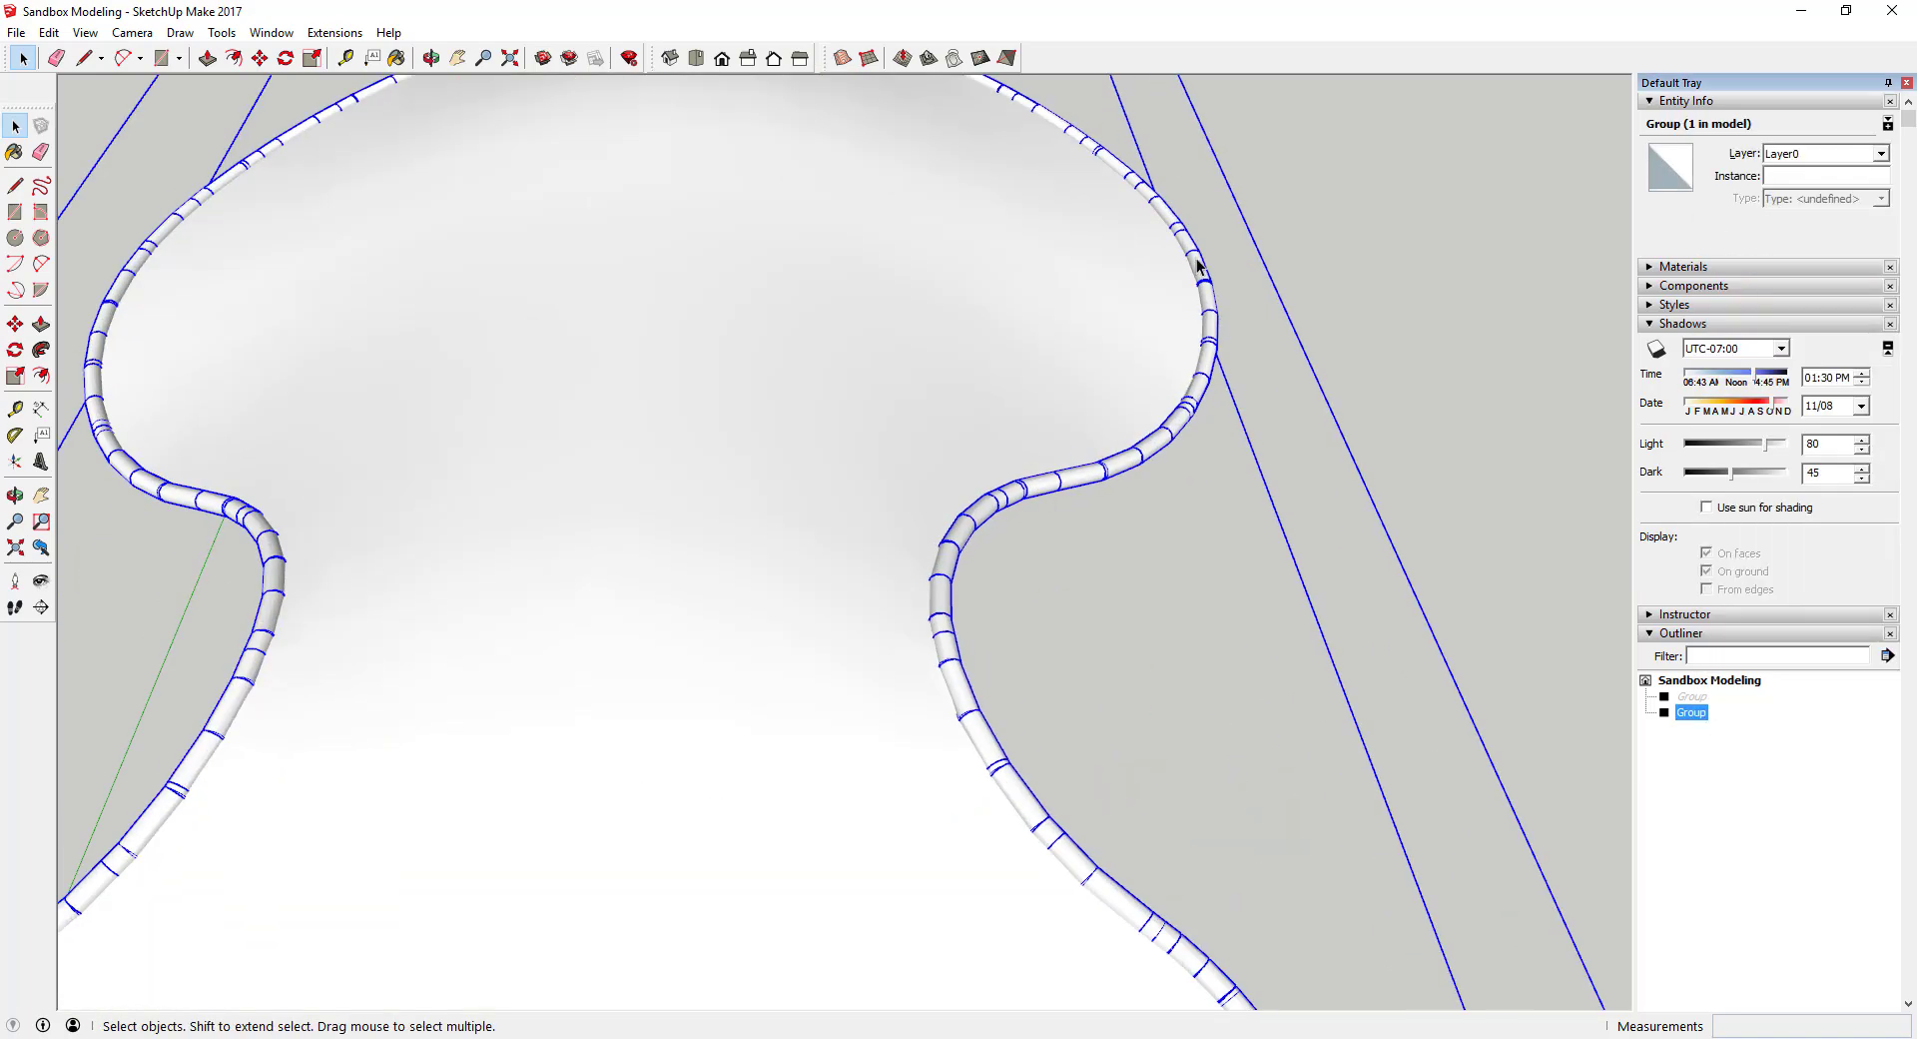
{"action": "scroll", "coordinate": [416, 502], "scroll_direction": "down", "scroll_amount": 5}
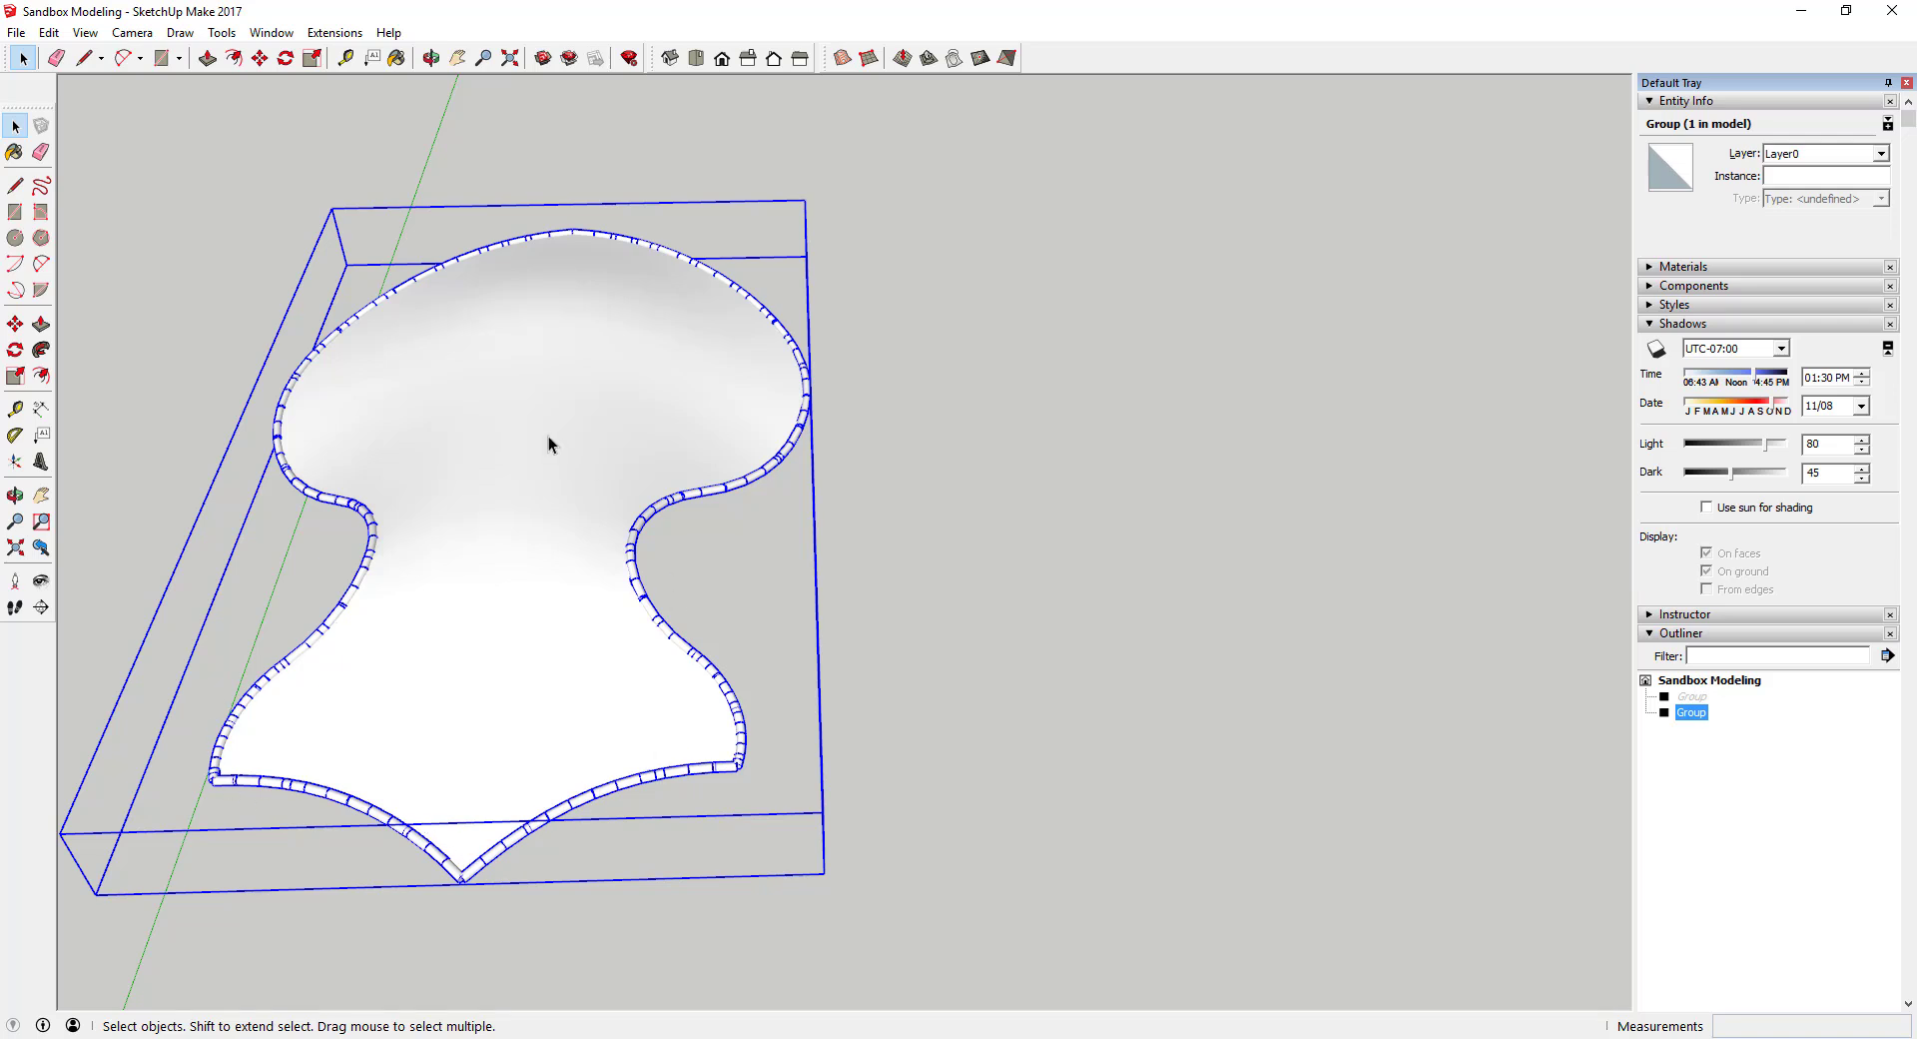
{"action": "right_click", "coordinate": [799, 465]}
{"action": "left_click", "coordinate": [833, 513]}
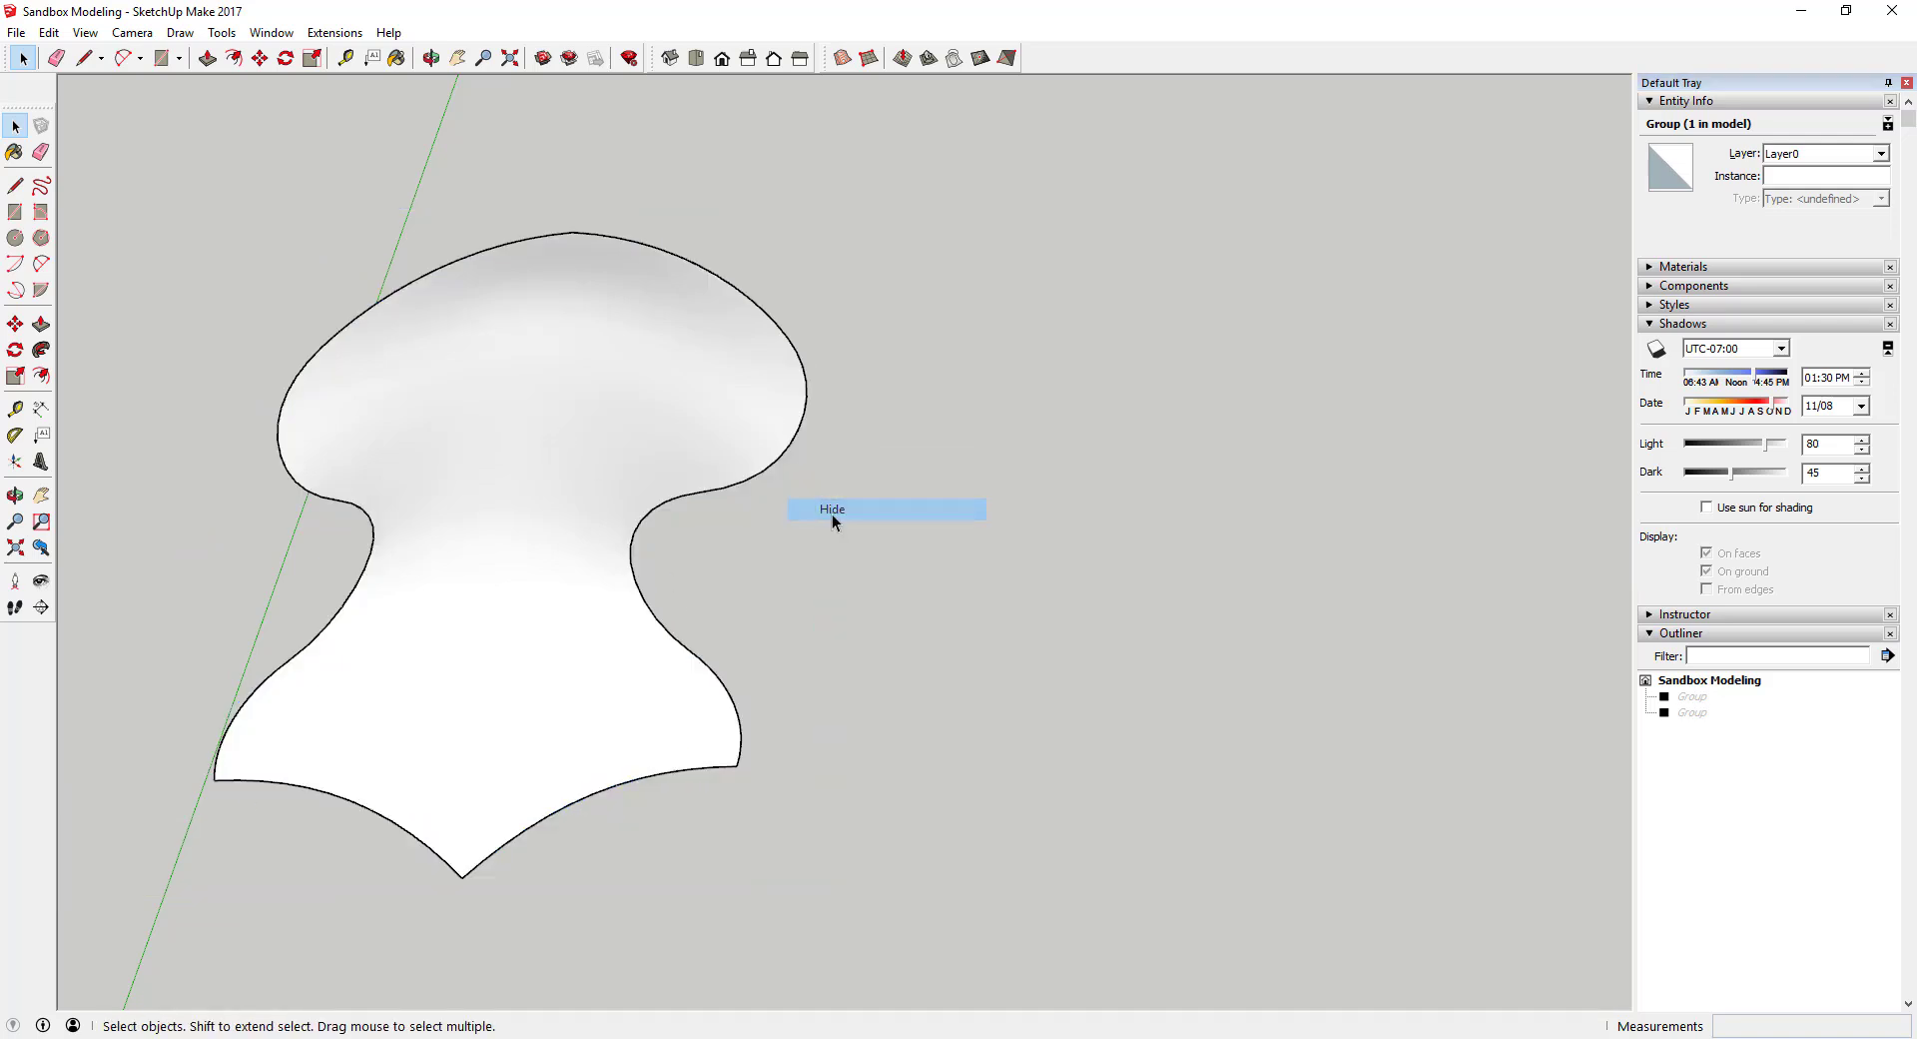
- Draw a vertical line upward along the blue axis from the pointed front tip of the smoothed surface
{"action": "scroll", "coordinate": [742, 485], "scroll_direction": "up", "scroll_amount": 3}
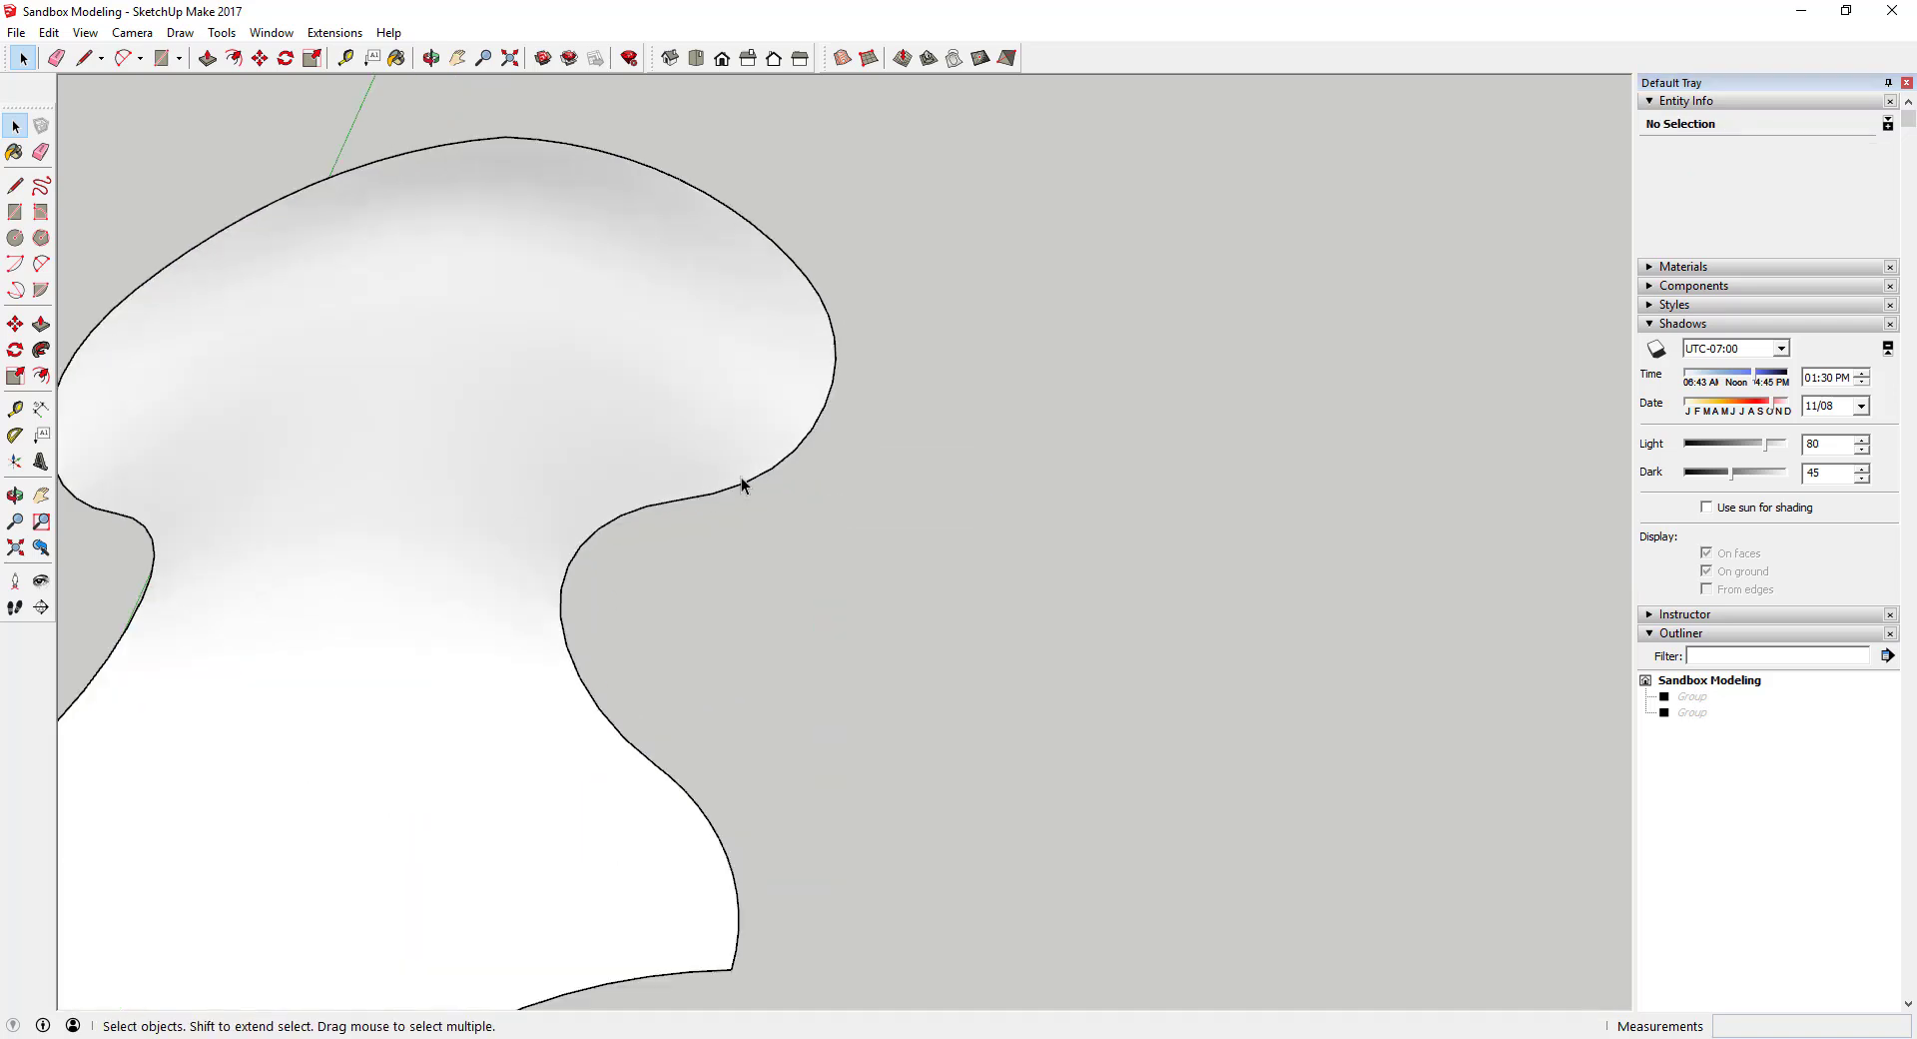
{"action": "double_click", "coordinate": [595, 431]}
{"action": "scroll", "coordinate": [1242, 487], "scroll_direction": "down", "scroll_amount": 3}
{"action": "middle_click_drag", "start_coordinate": [781, 415], "coordinate": [779, 633]}
{"action": "left_click", "coordinate": [778, 633]}
{"action": "key", "text": "l"}
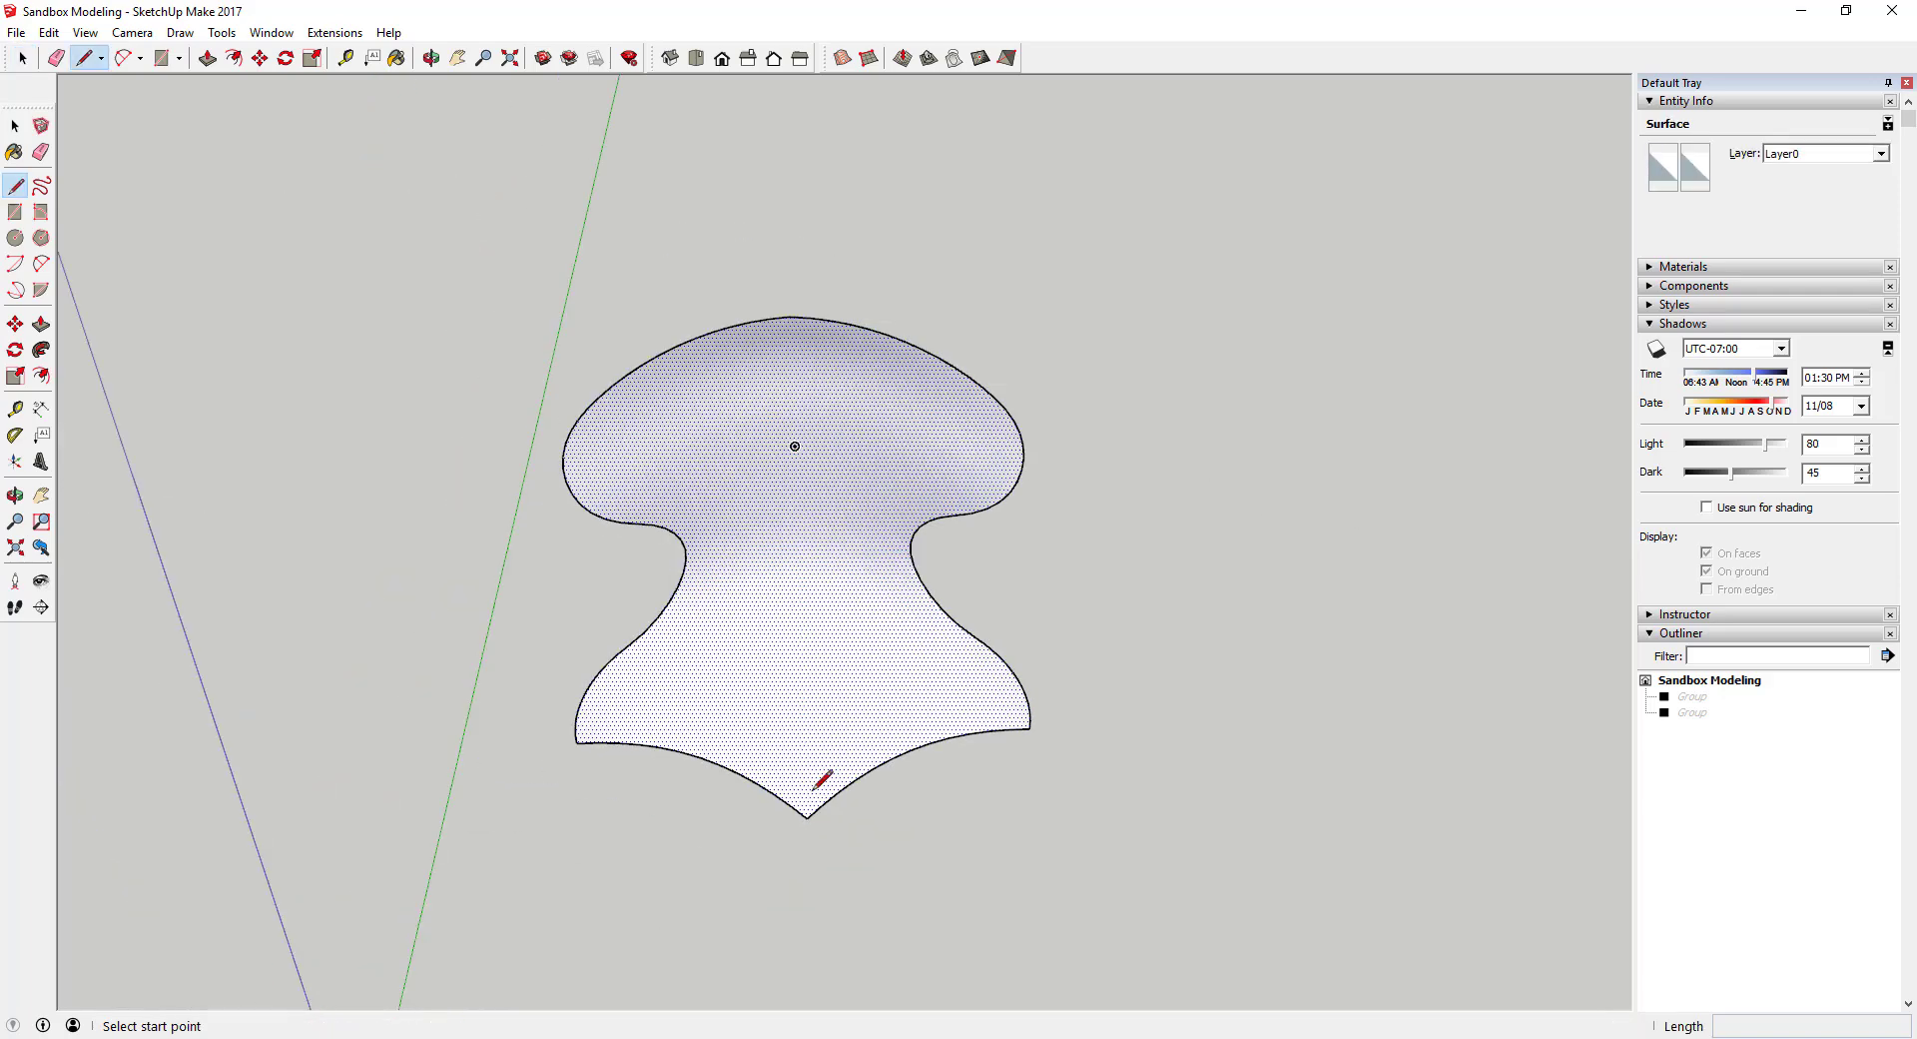
{"action": "left_click", "coordinate": [807, 816]}
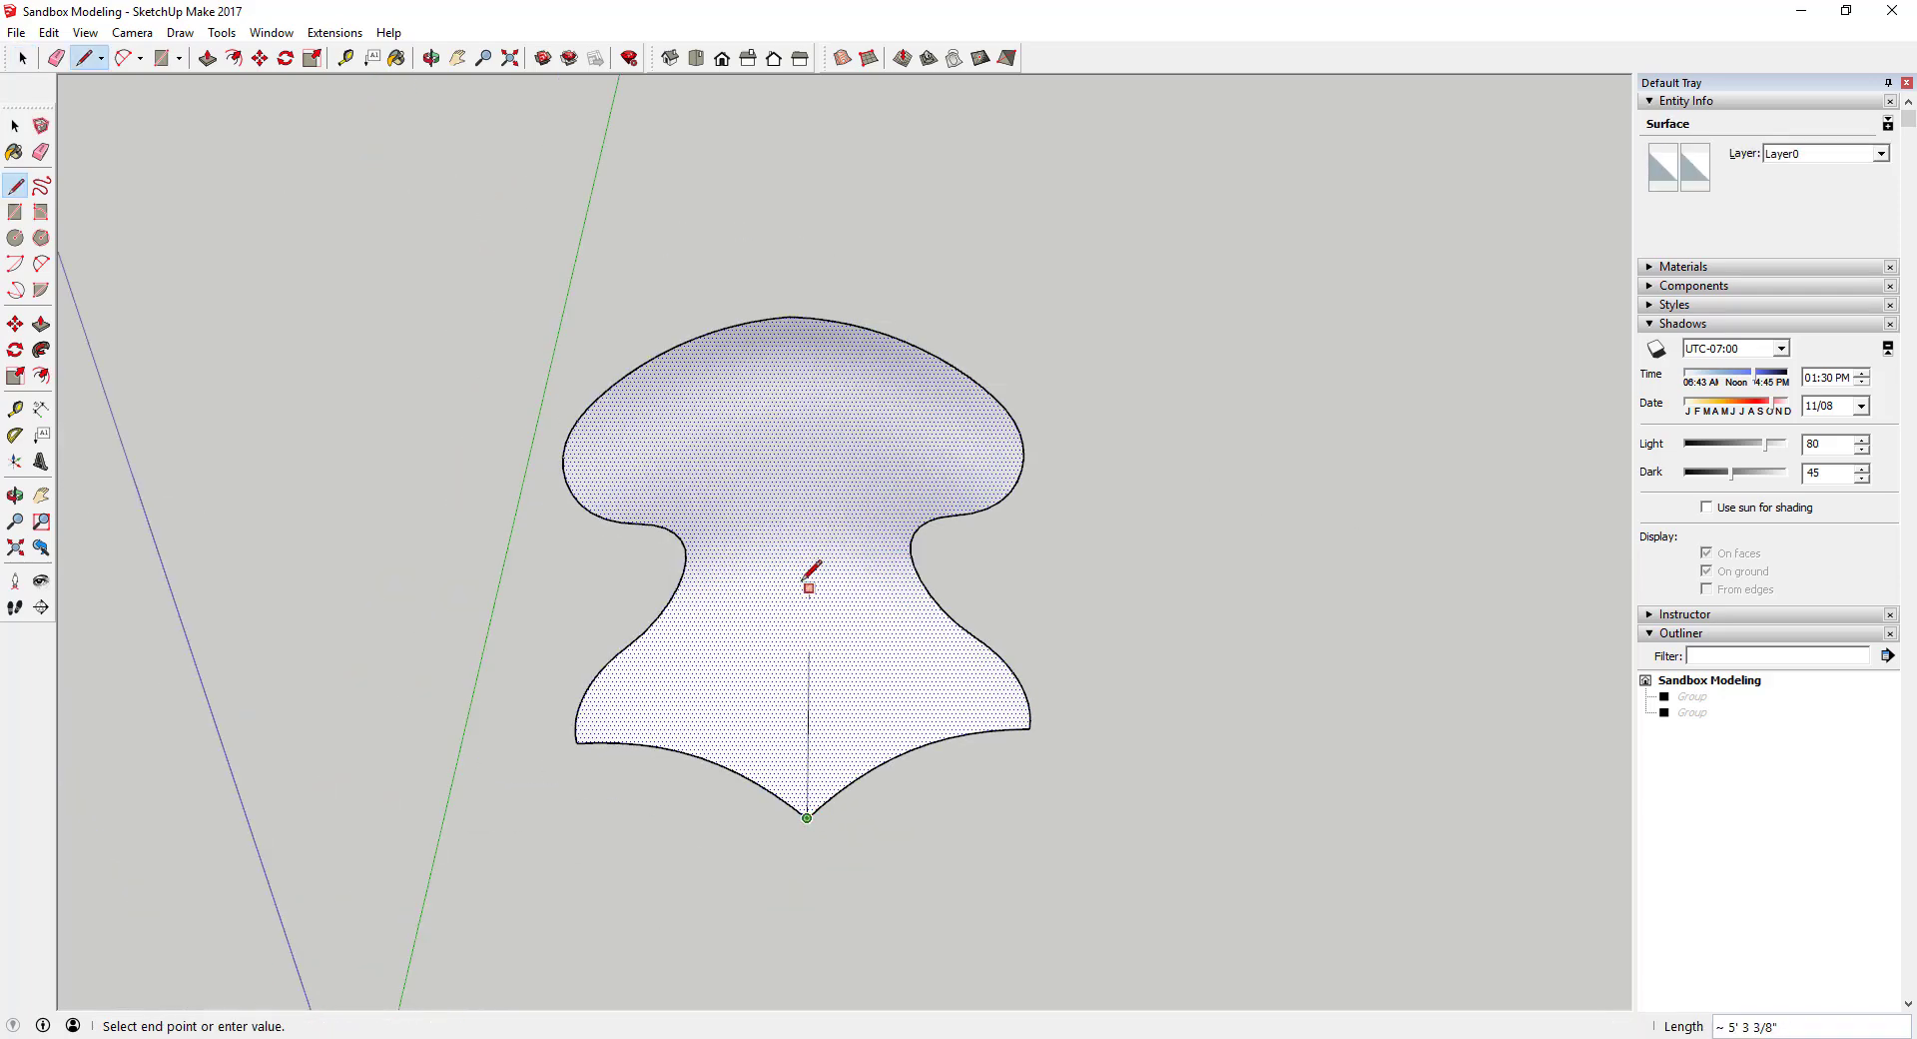
{"action": "middle_click_drag", "start_coordinate": [806, 536], "coordinate": [1339, 406]}
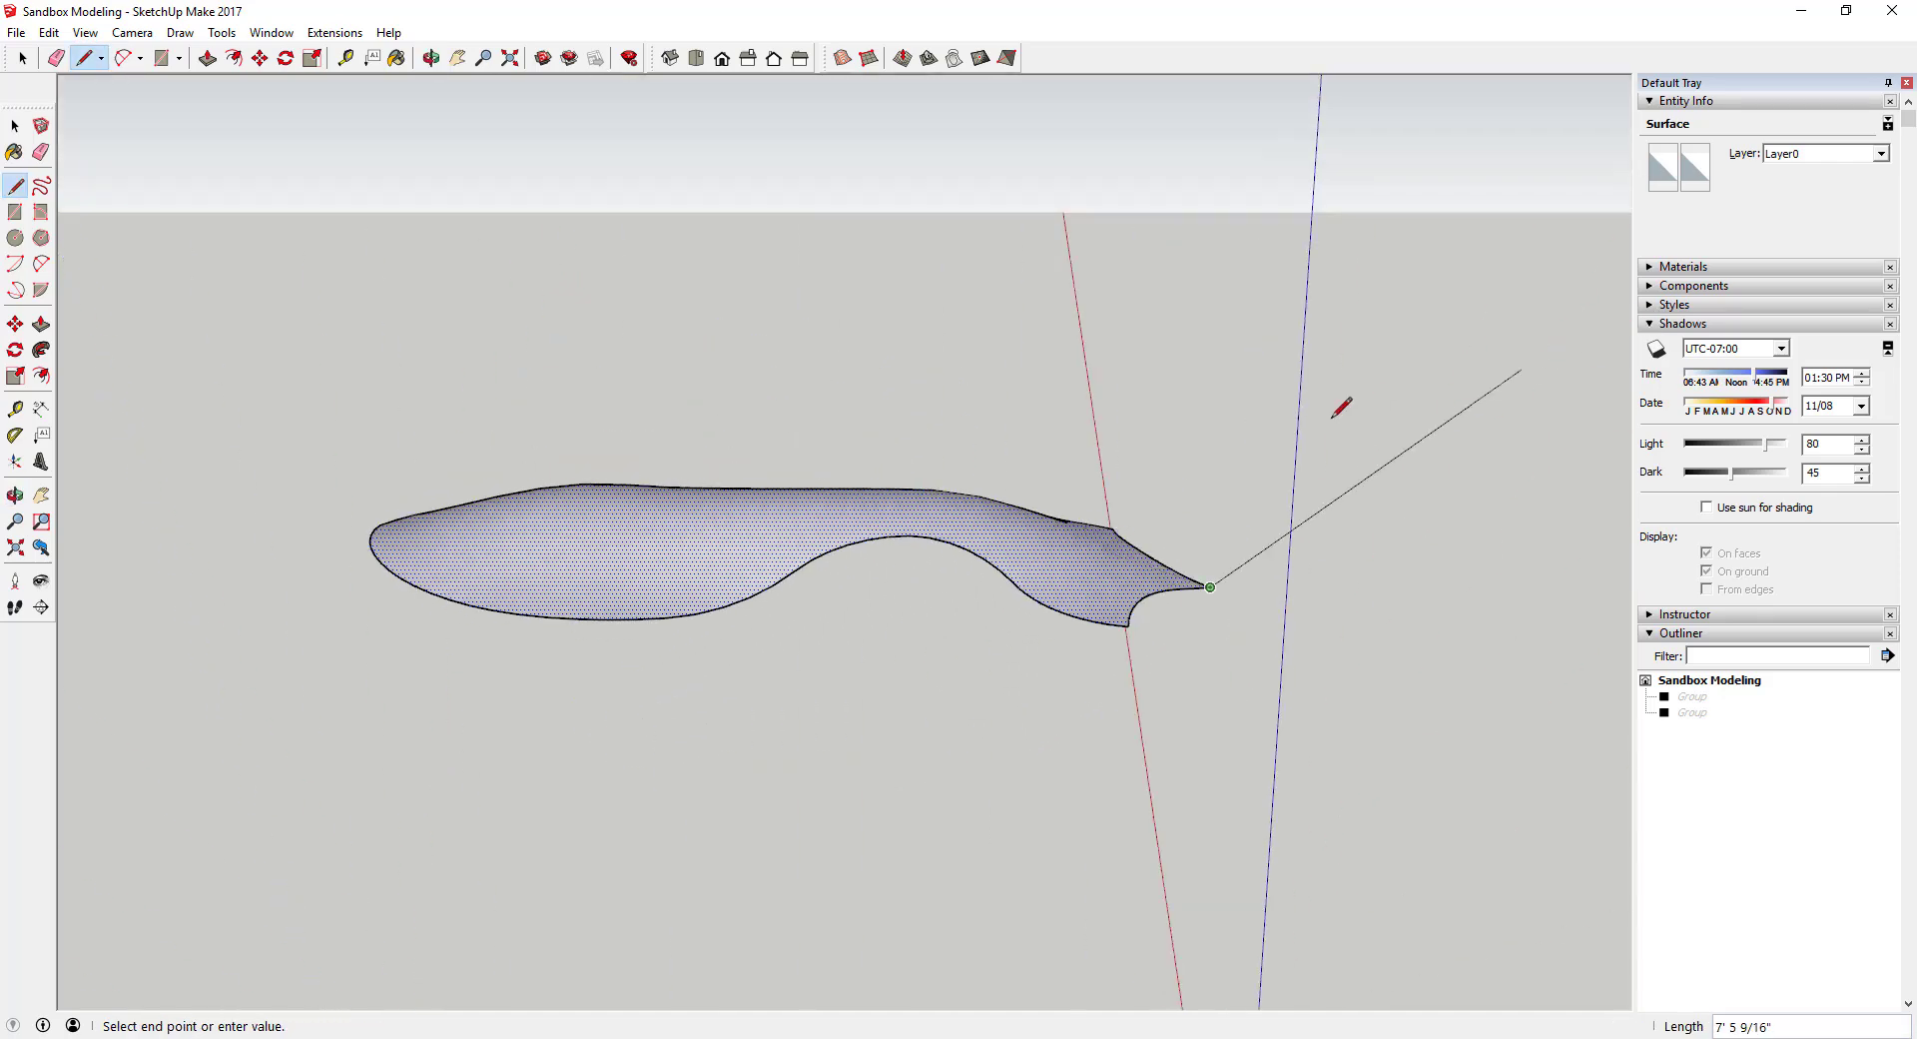
{"action": "left_click", "coordinate": [1216, 380]}
{"action": "key", "text": "space"}
- Draw a second vertical line from the surface's rear apex, level with the top of the line at the front tip
{"action": "middle_click_drag", "start_coordinate": [1138, 416], "coordinate": [899, 464]}
{"action": "key", "text": "l"}
{"action": "mouse_move", "coordinate": [389, 512]}
{"action": "middle_mouse_down"}
{"action": "mouse_move", "coordinate": [377, 545]}
{"action": "mouse_move", "coordinate": [405, 525]}
{"action": "middle_mouse_up"}
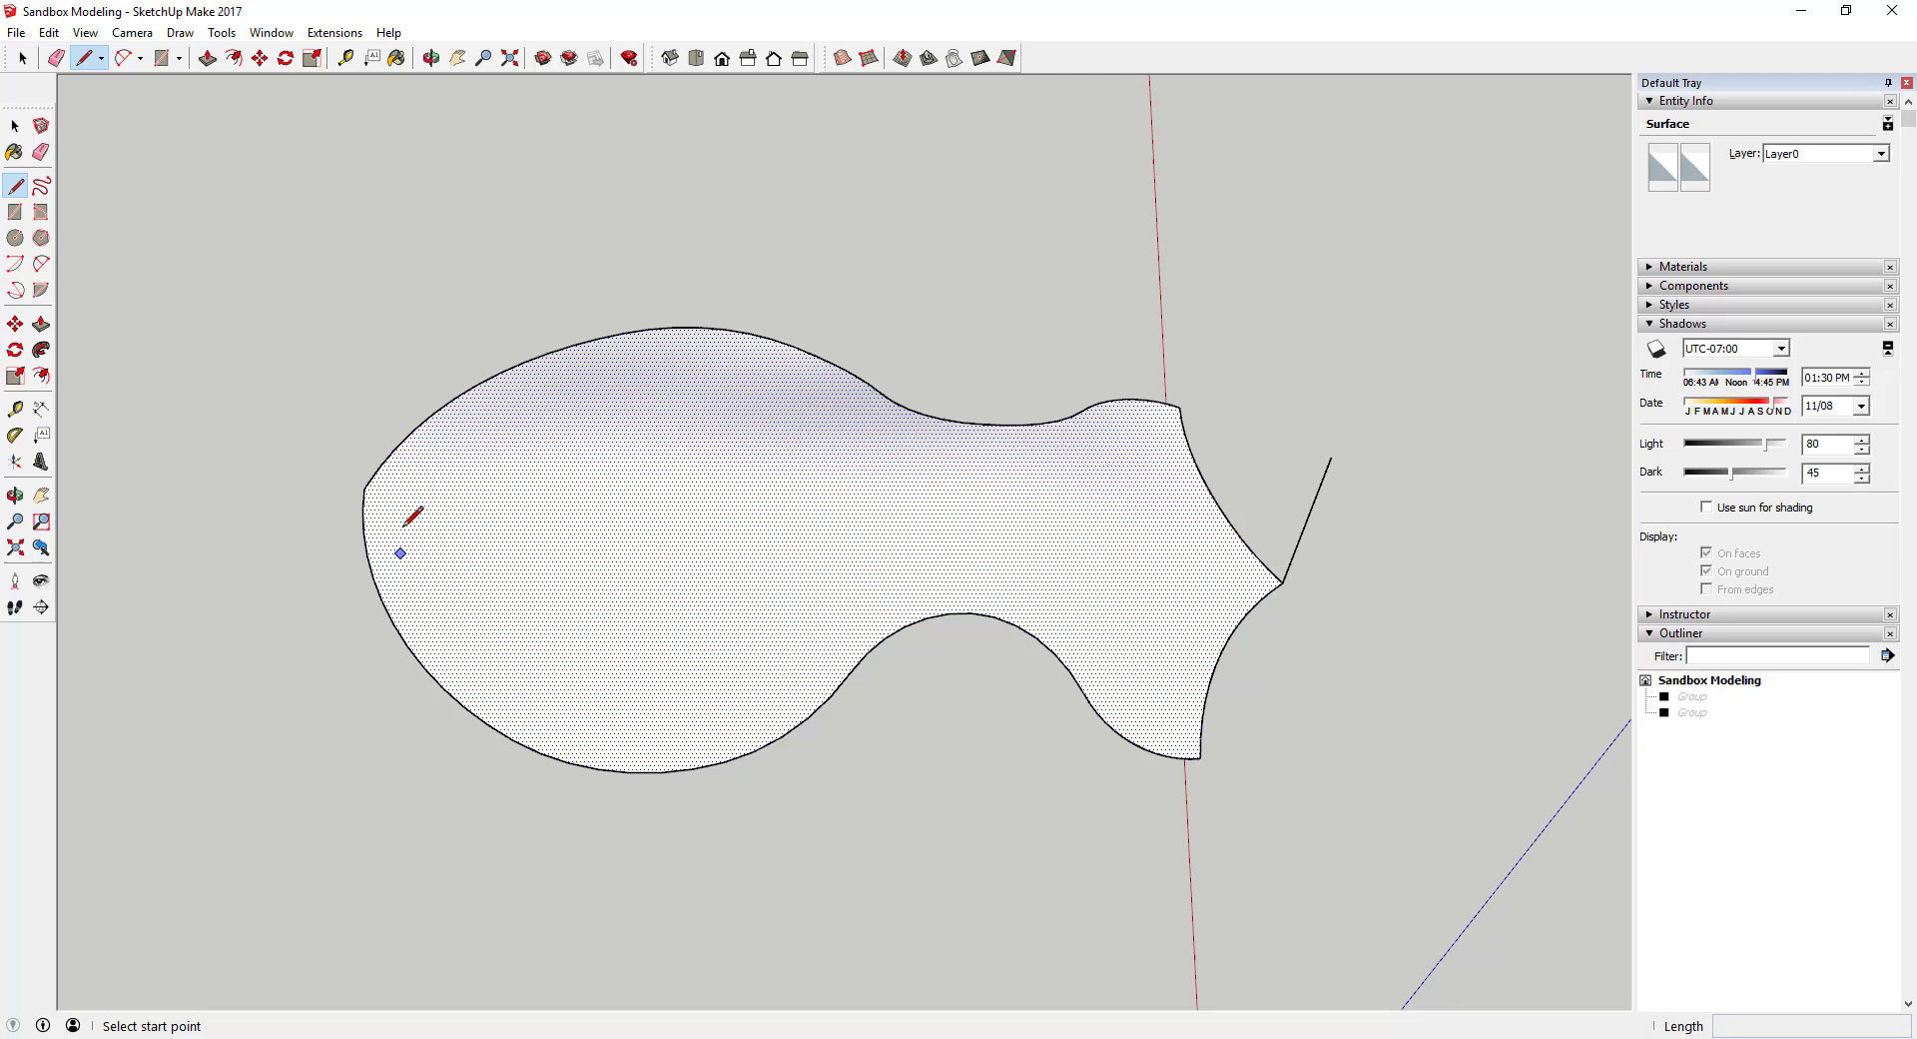
{"action": "left_click", "coordinate": [364, 488]}
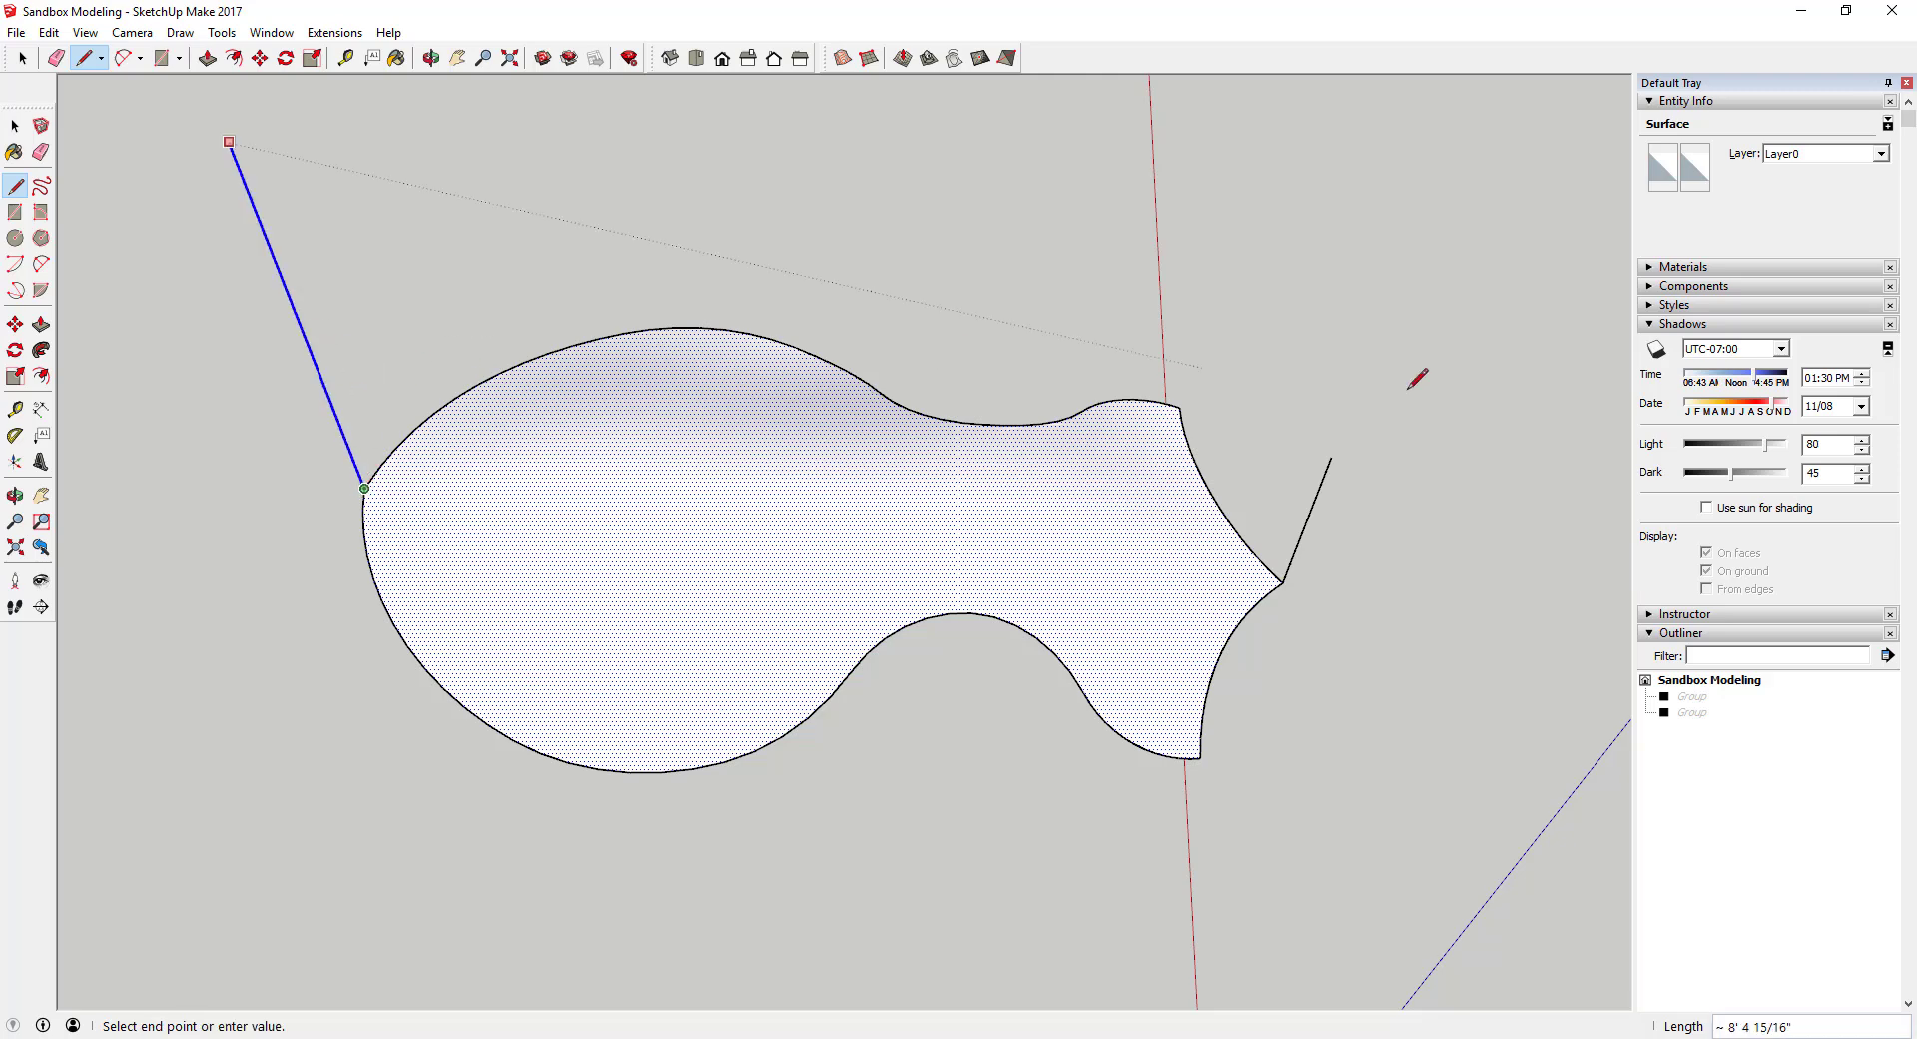
{"action": "left_click", "coordinate": [1339, 340]}
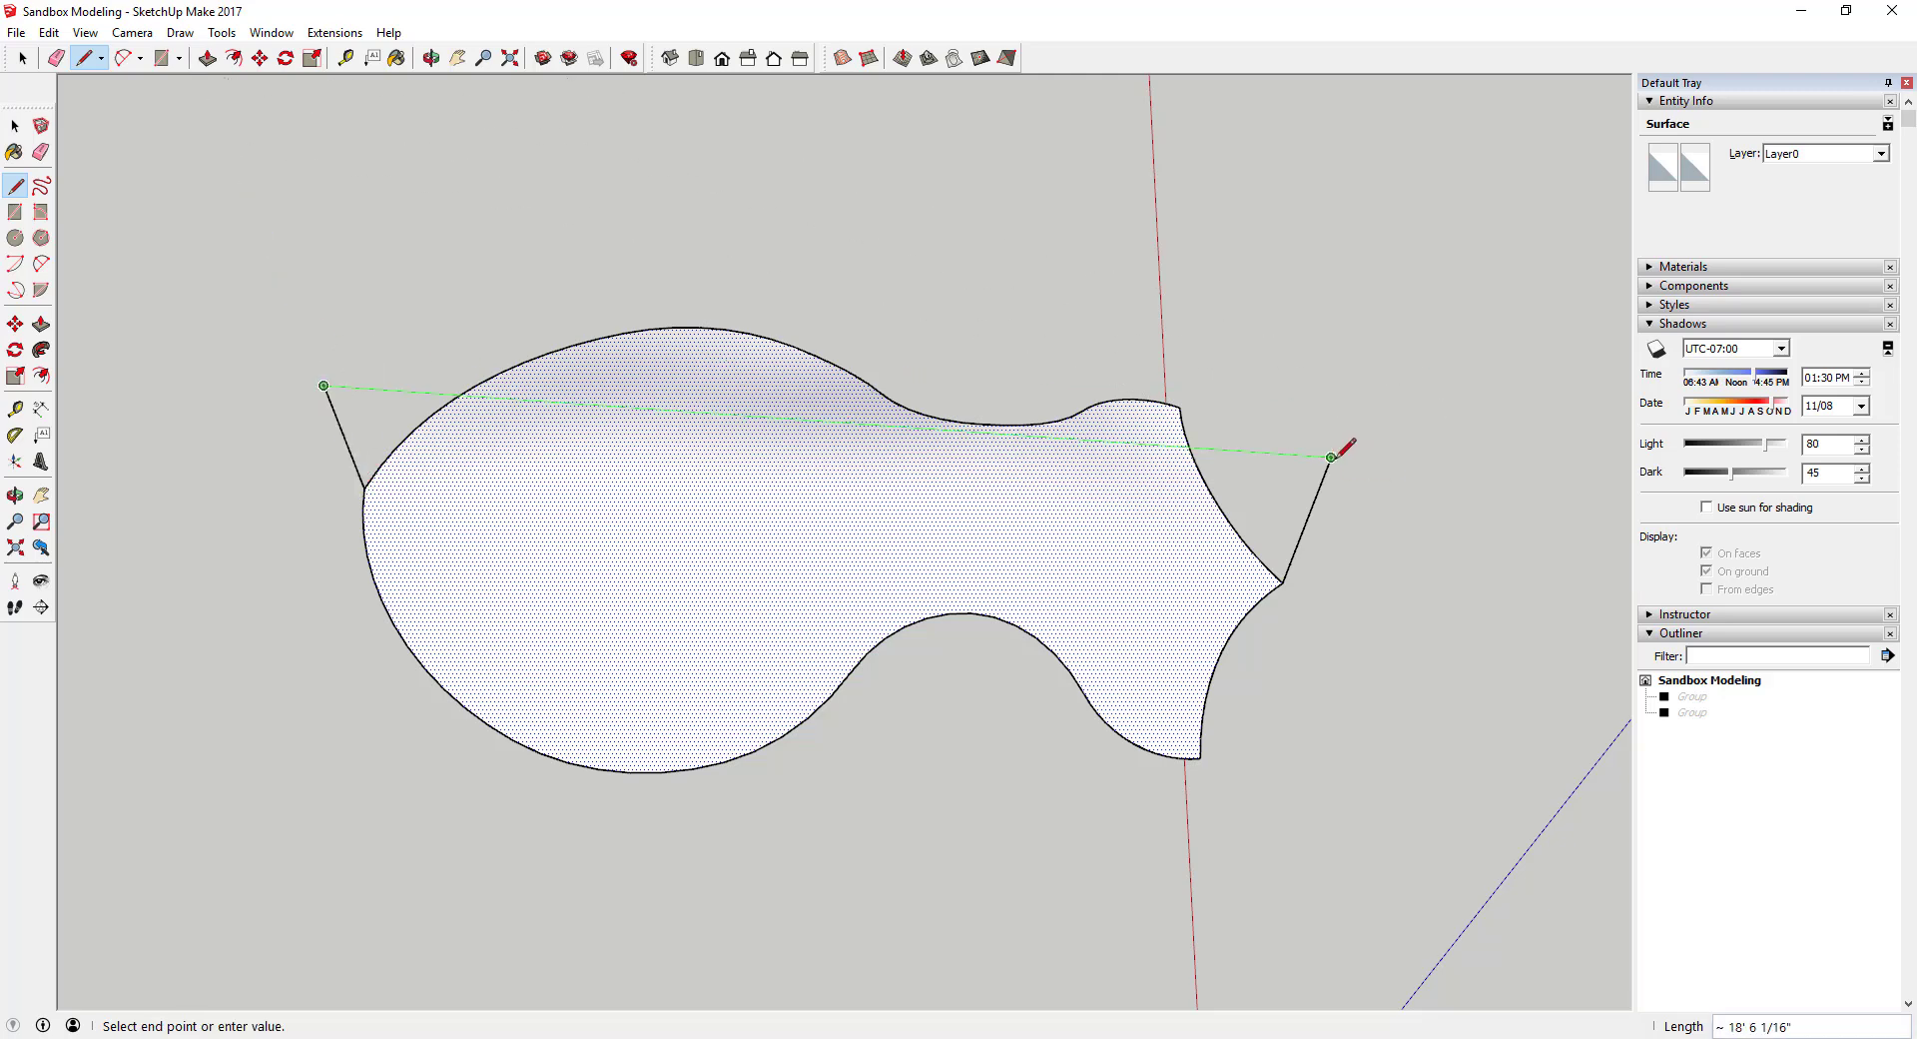
- Draw a horizontal rectangle about 5' 8 1/4" by 18' 6 1/8" between the tops of both vertical lines, reaching the surface's widest side point
{"action": "middle_click_drag", "start_coordinate": [1333, 454], "coordinate": [599, 279]}
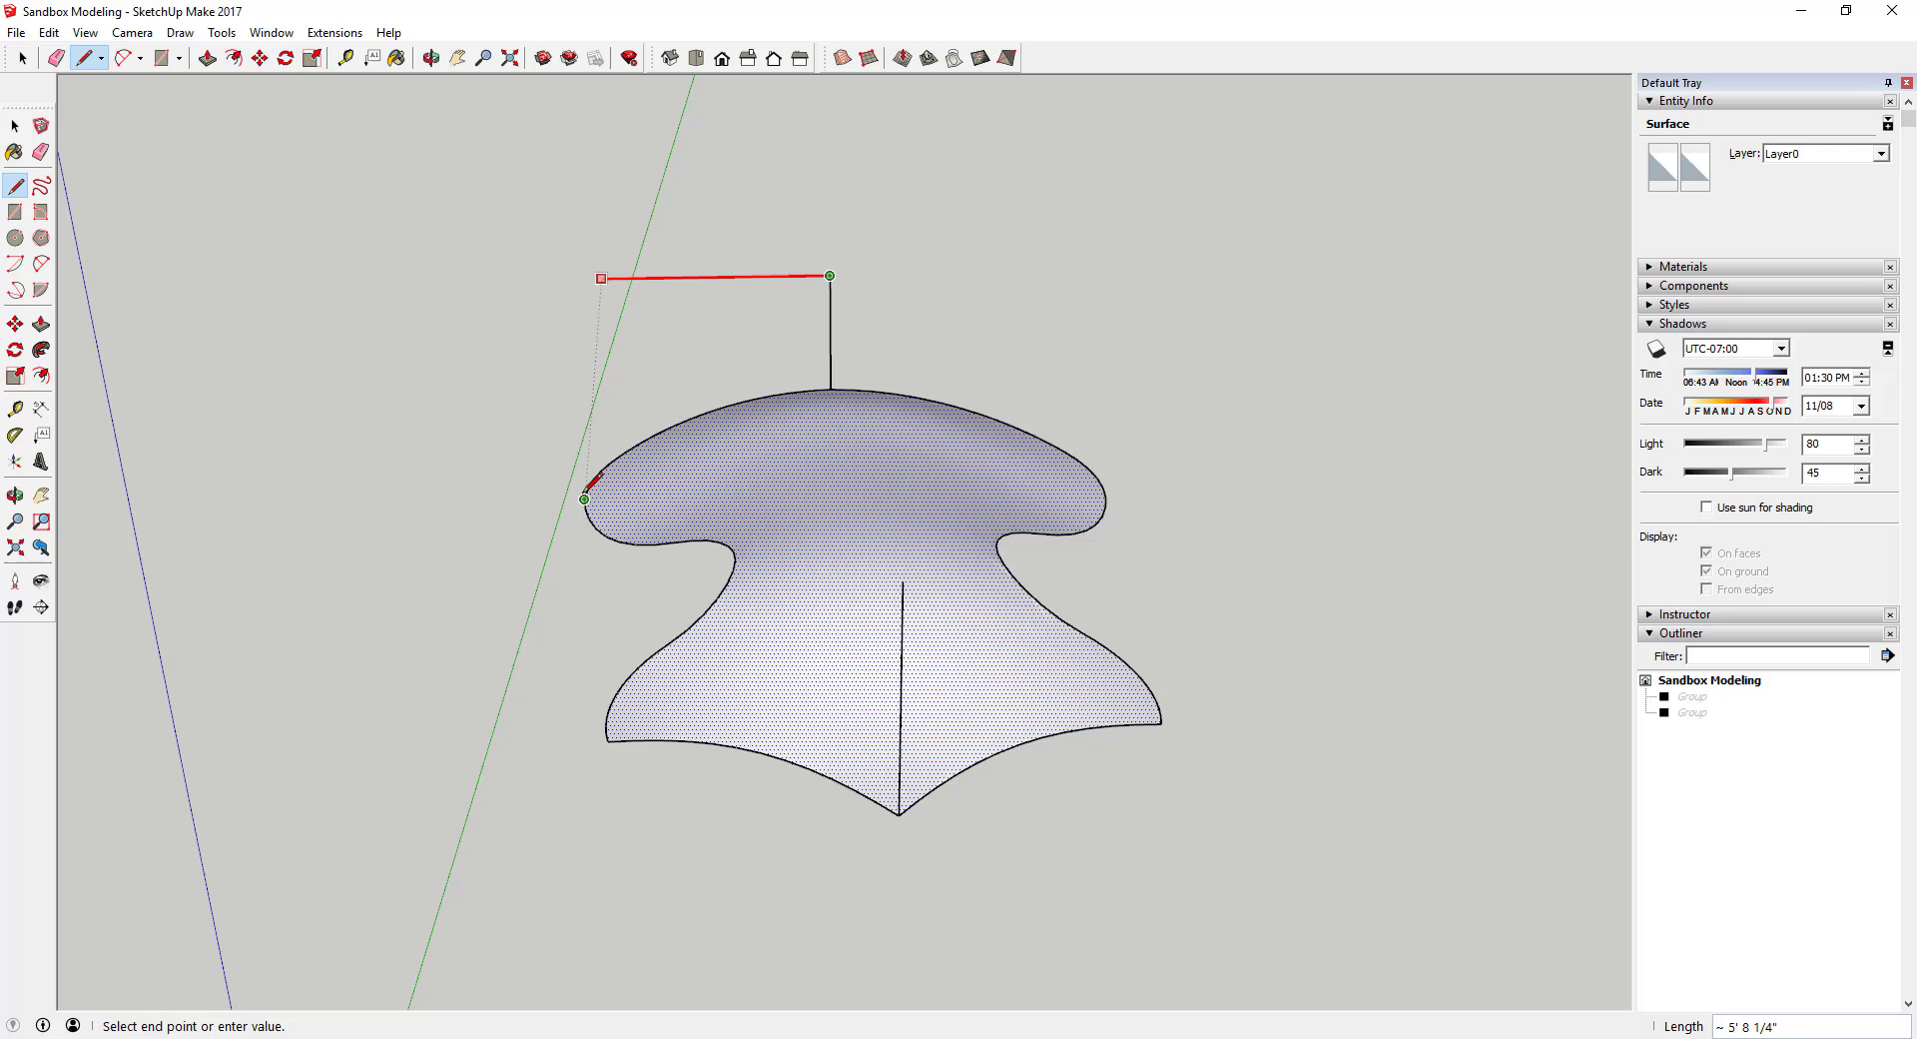
{"action": "left_click", "coordinate": [584, 498]}
{"action": "mouse_move", "coordinate": [552, 636]}
{"action": "middle_mouse_down"}
{"action": "mouse_move", "coordinate": [511, 531]}
{"action": "mouse_move", "coordinate": [517, 736]}
{"action": "middle_mouse_up"}
{"action": "key", "text": "shift"}
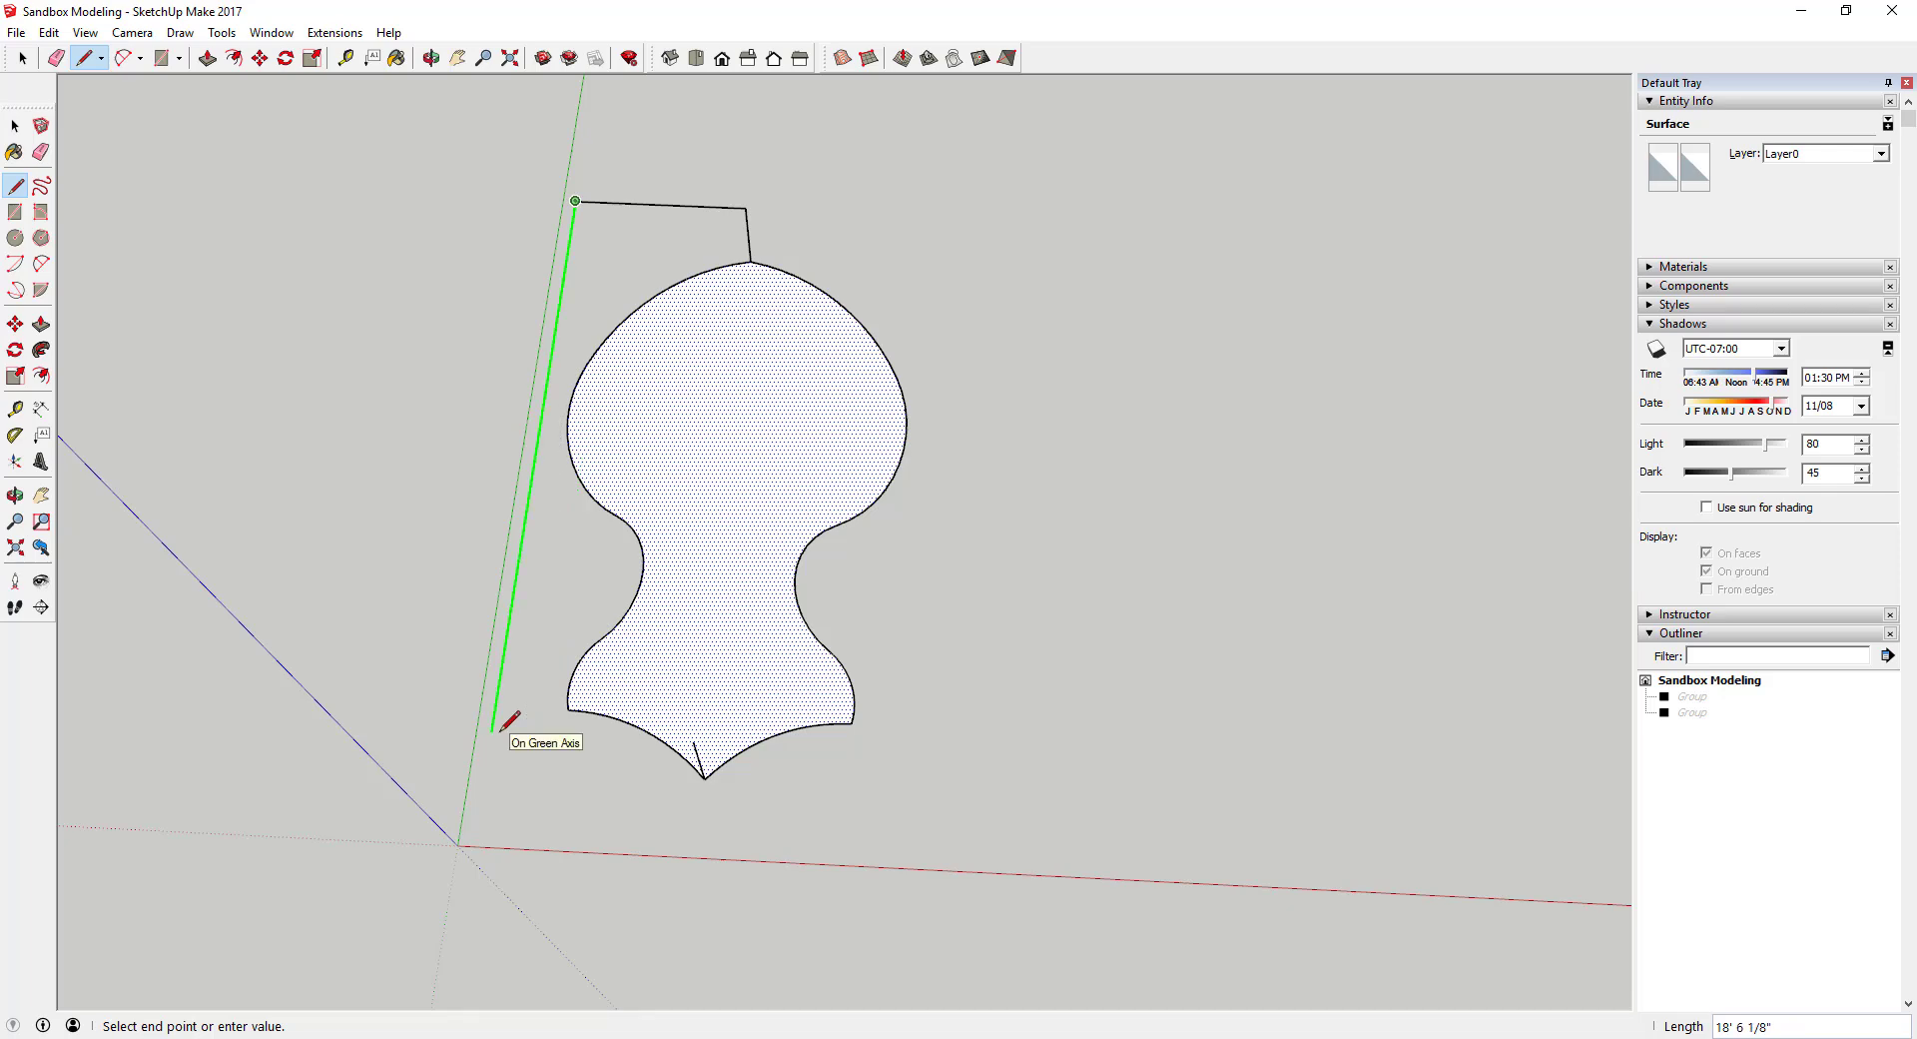
{"action": "left_click", "coordinate": [694, 740]}
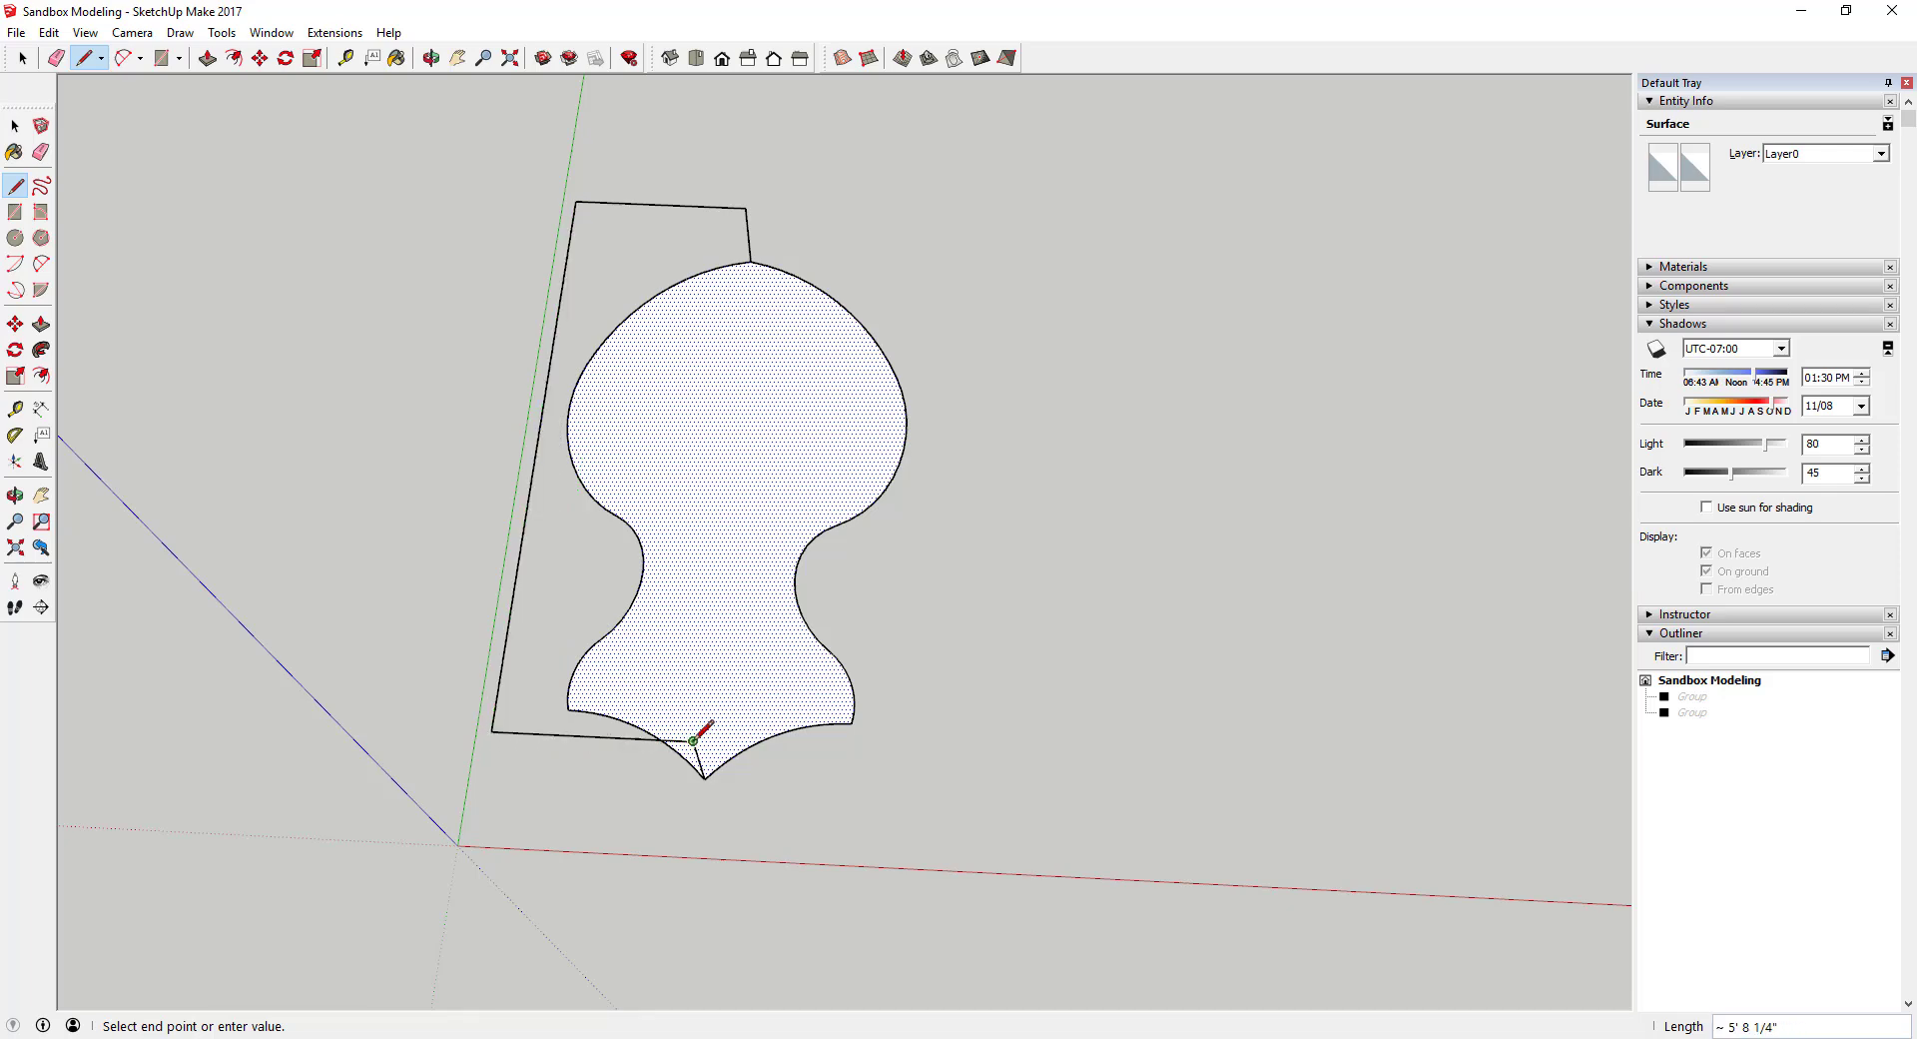
{"action": "left_click", "coordinate": [747, 206]}
{"action": "key", "text": "space"}
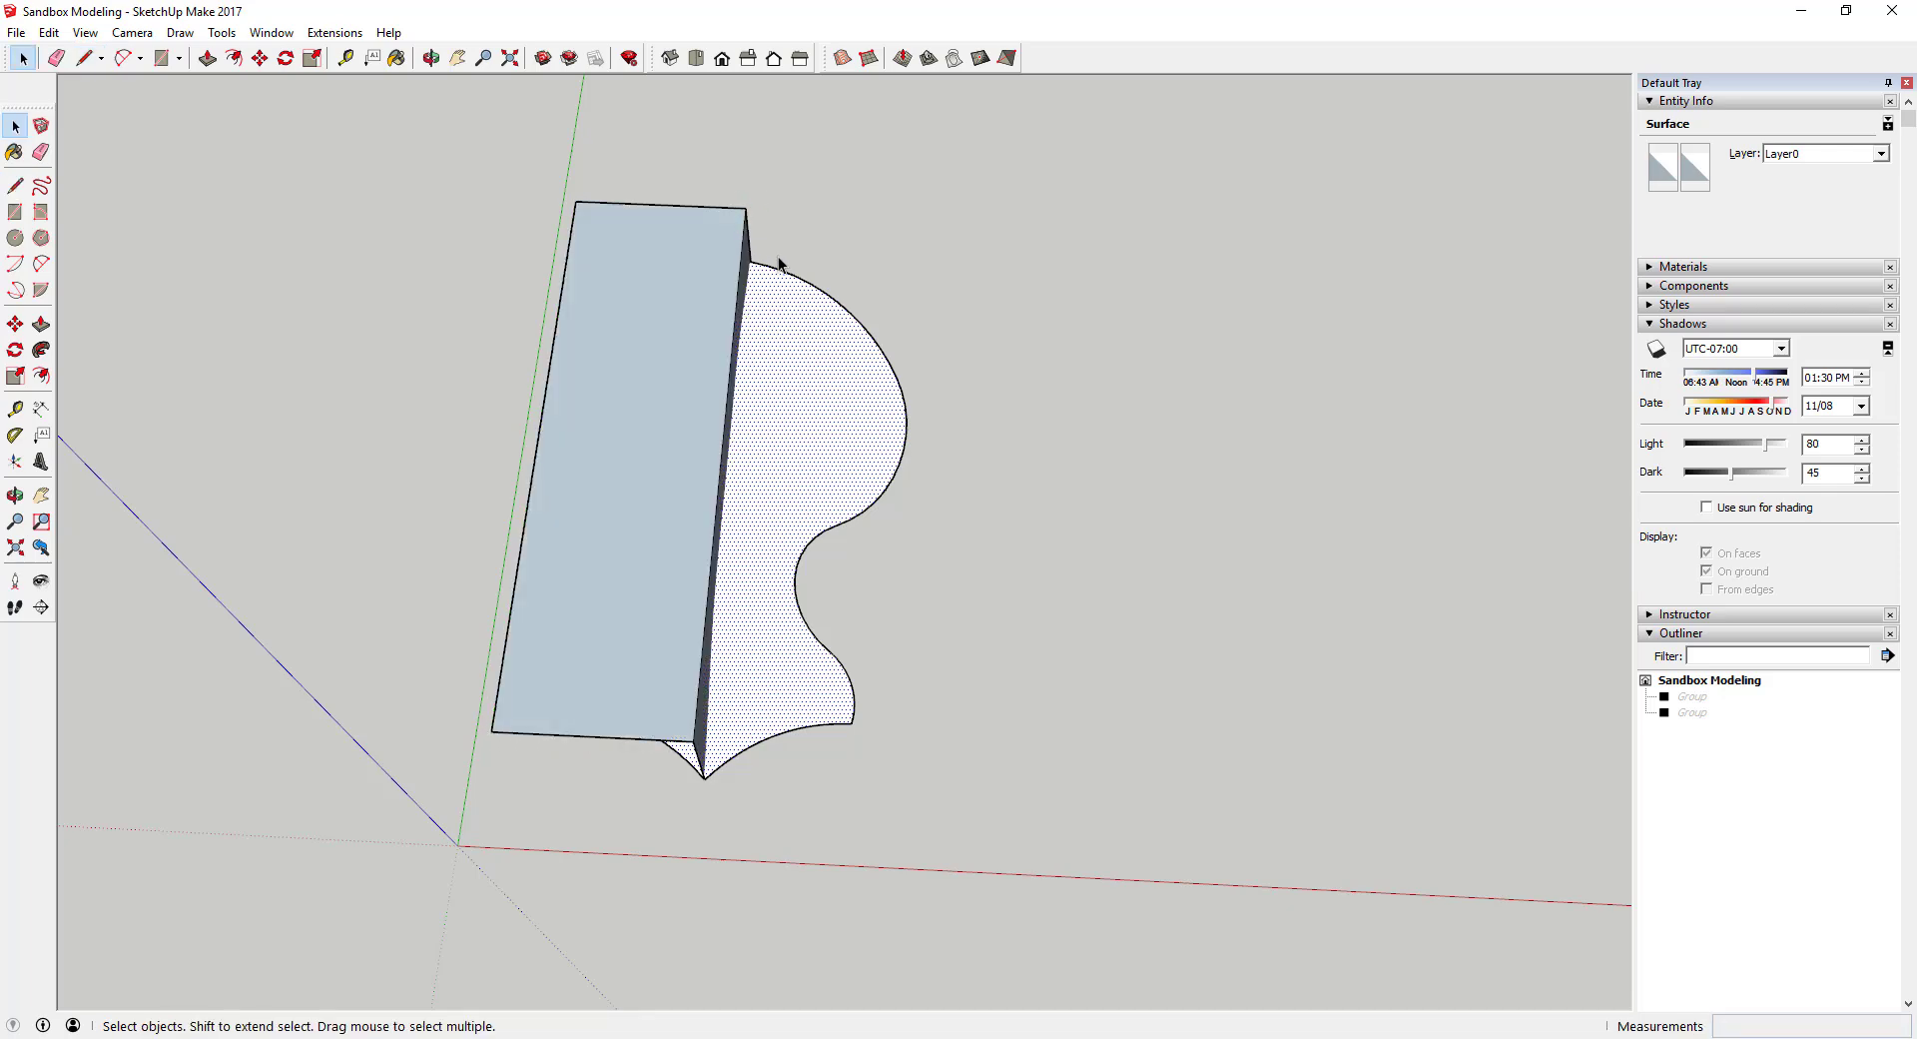
- Delete the upright face between the rectangle and the surface, and erase the two vertical support lines
{"action": "middle_click_drag", "start_coordinate": [777, 256], "coordinate": [1213, 234]}
{"action": "left_click", "coordinate": [915, 495]}
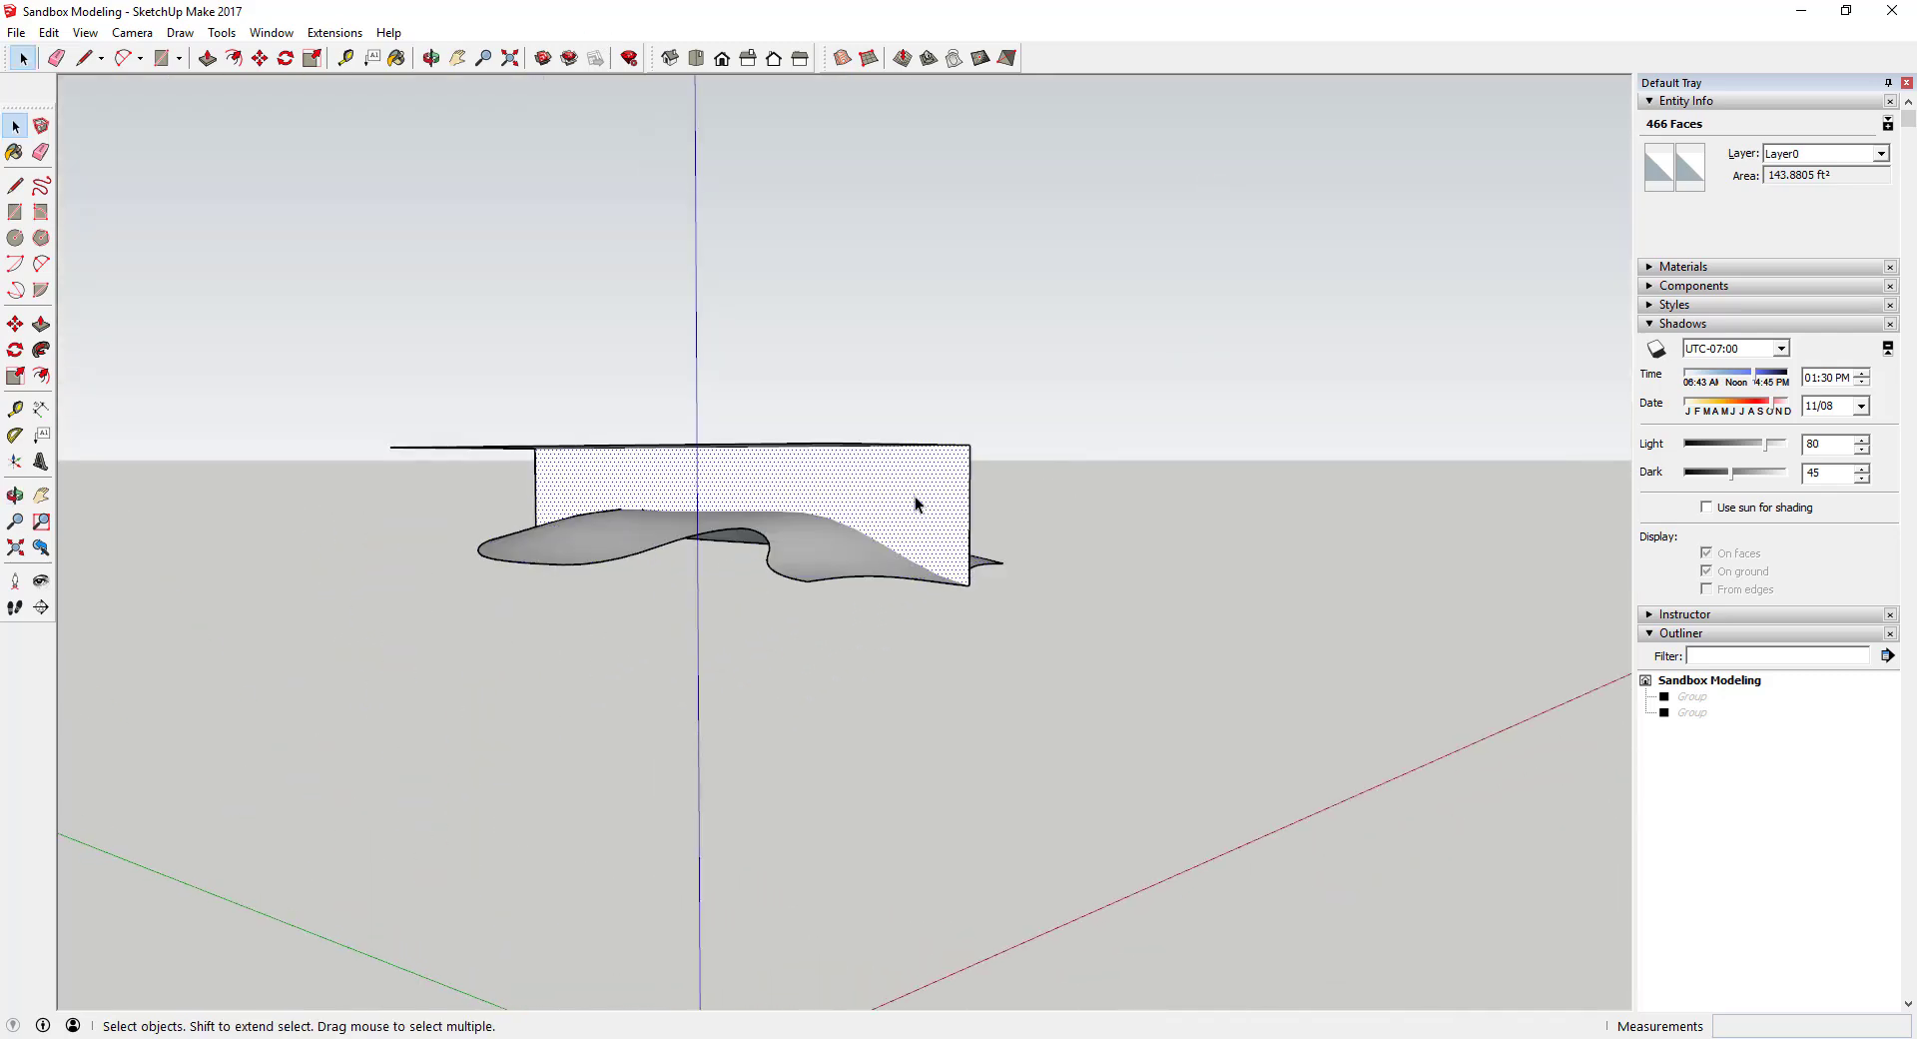
{"action": "key", "text": "Delete"}
{"action": "middle_click_drag", "start_coordinate": [915, 495], "coordinate": [881, 587]}
{"action": "key", "text": "e"}
{"action": "left_click", "coordinate": [962, 504]}
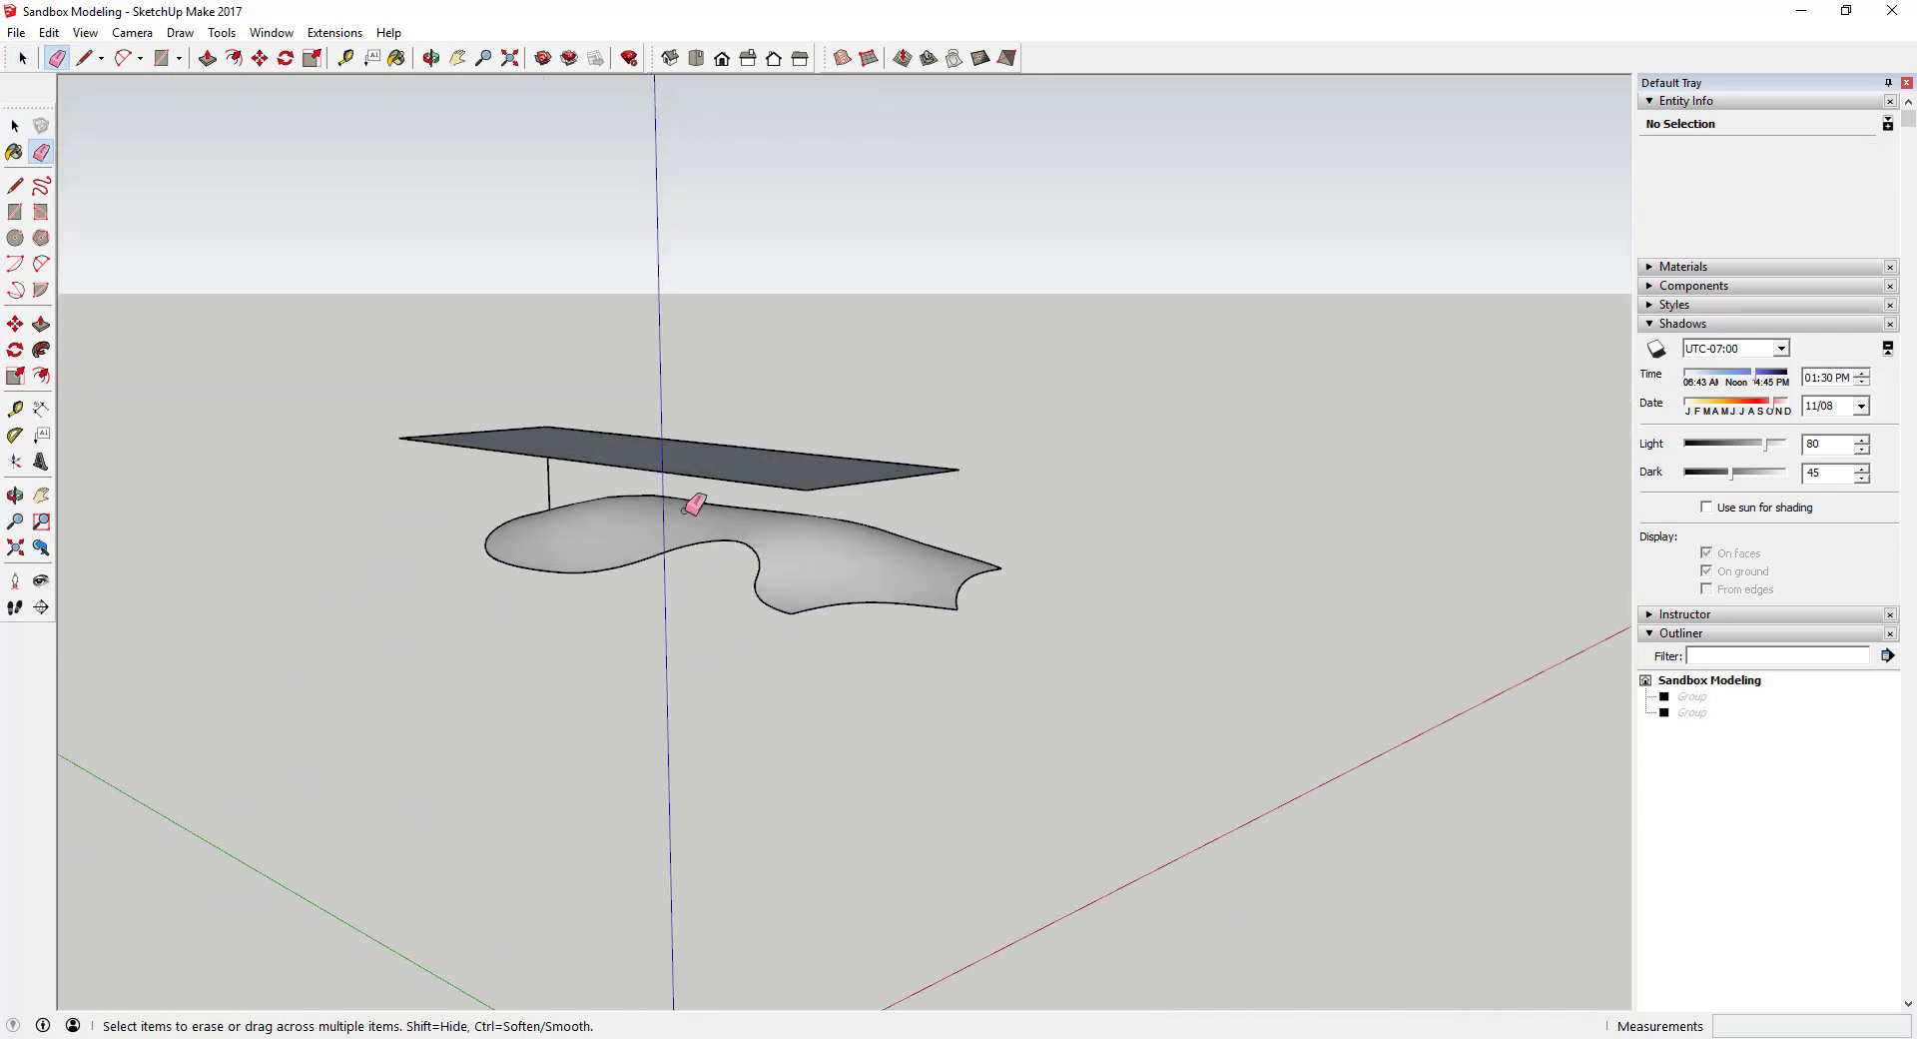
{"action": "left_click", "coordinate": [551, 483]}
- Copy the rectangle's rear short edge onto its front edge and divide the span into 20 equal intervals
{"action": "mouse_move", "coordinate": [1335, 526]}
{"action": "middle_mouse_down"}
{"action": "mouse_move", "coordinate": [976, 753]}
{"action": "mouse_move", "coordinate": [938, 693]}
{"action": "middle_mouse_up"}
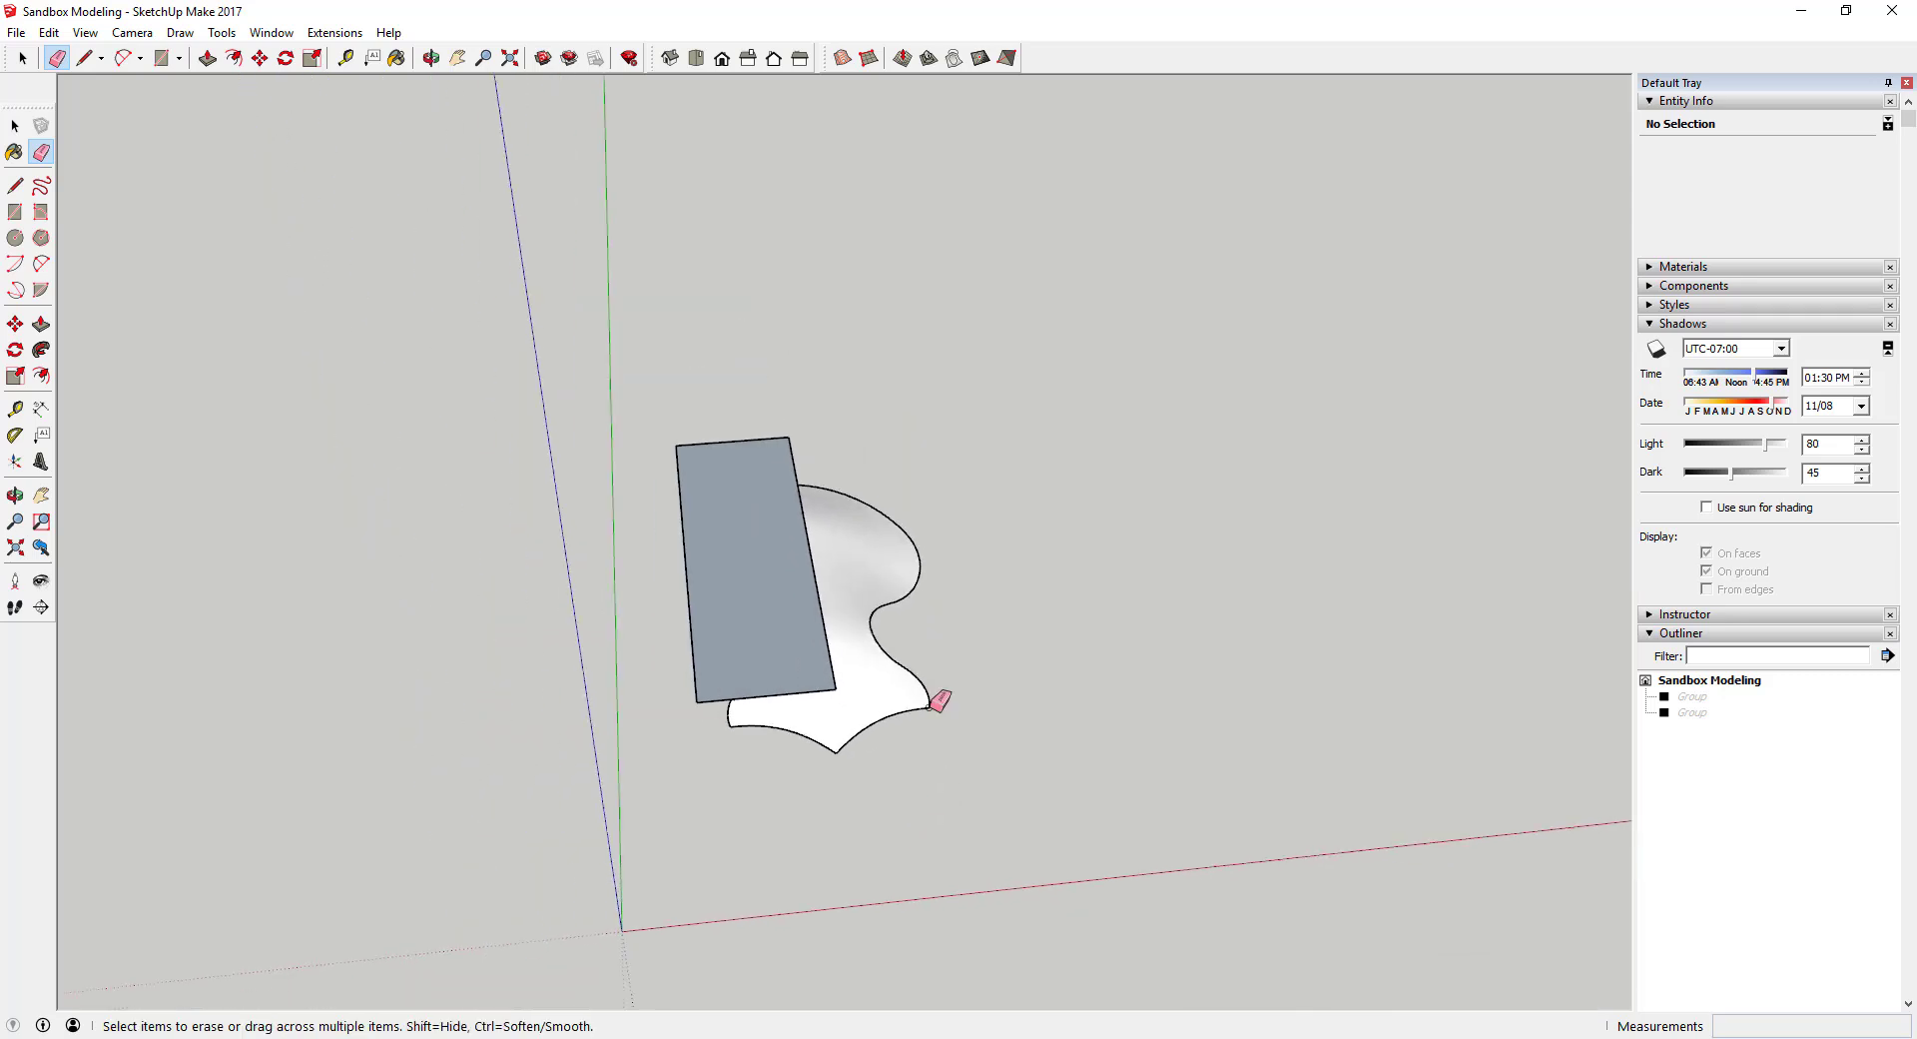
{"action": "mouse_move", "coordinate": [1002, 479]}
{"action": "middle_mouse_down"}
{"action": "mouse_move", "coordinate": [860, 445]}
{"action": "mouse_move", "coordinate": [783, 531]}
{"action": "middle_mouse_up"}
{"action": "key", "text": "space"}
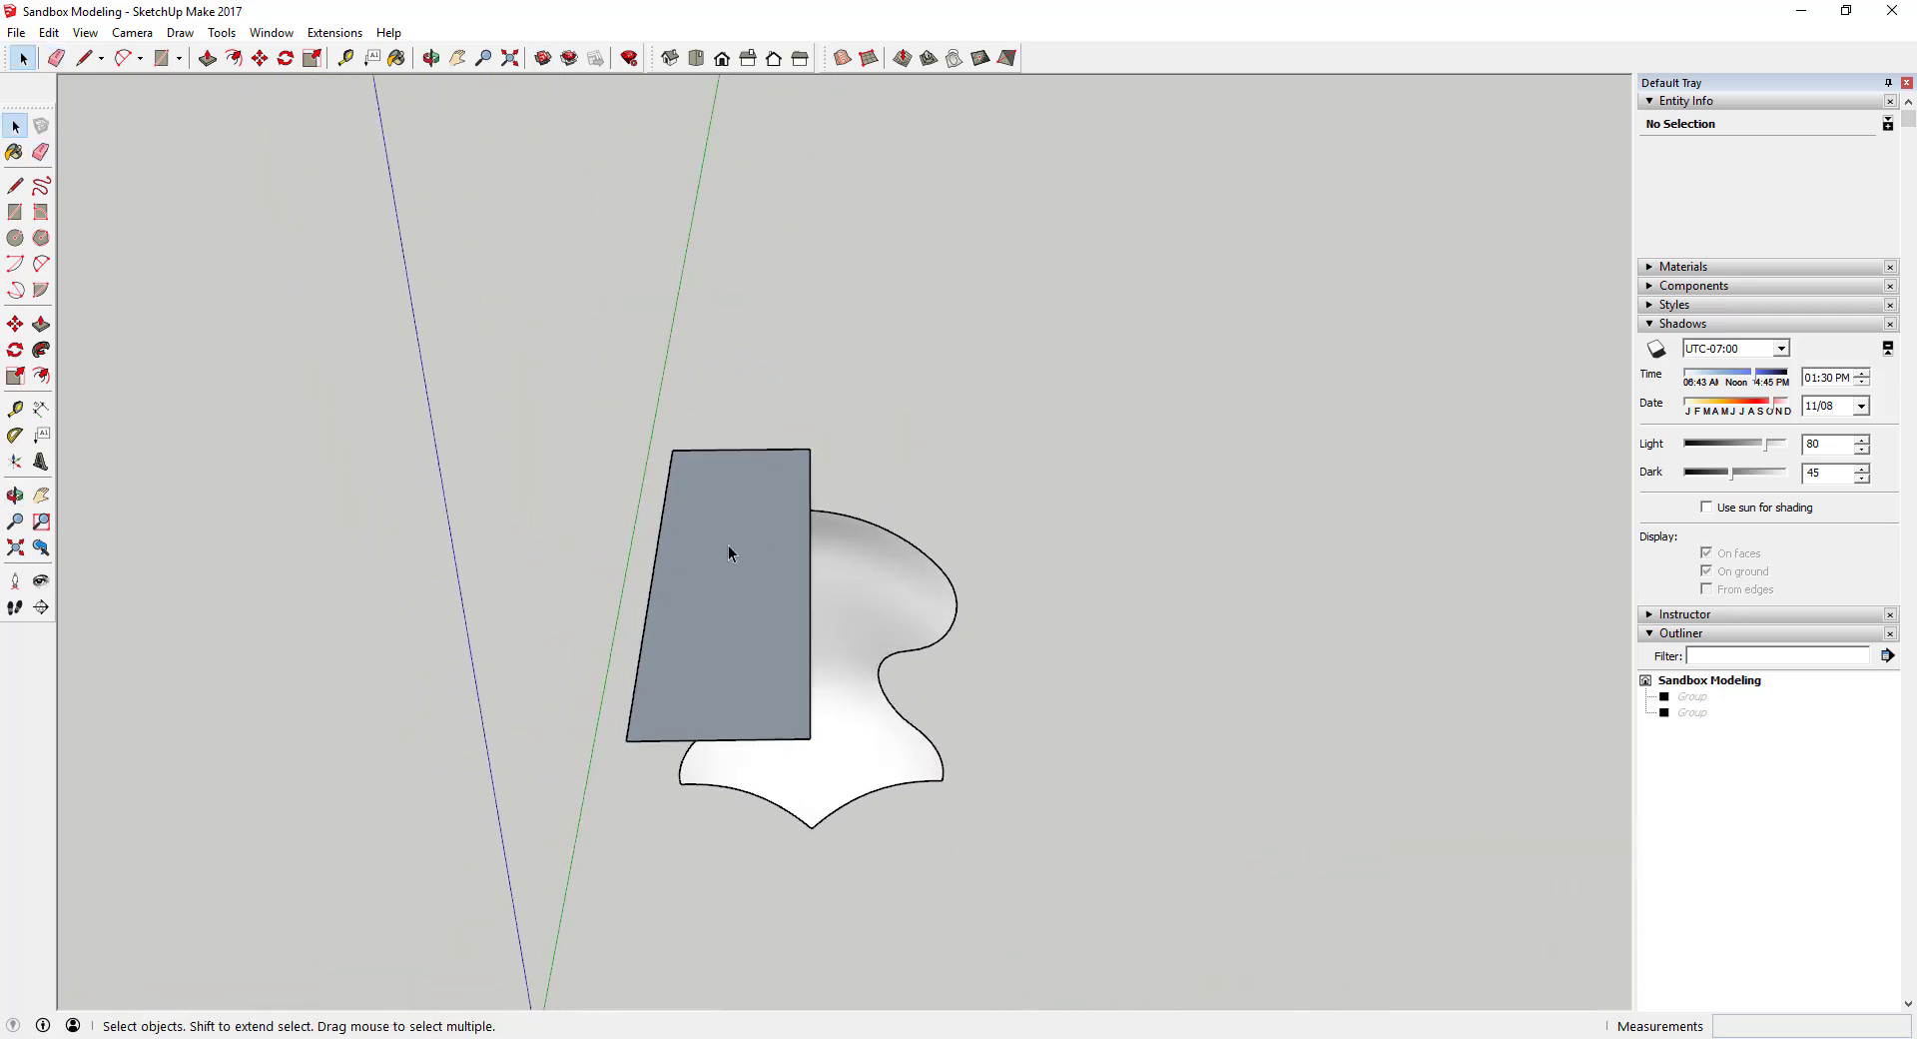
{"action": "left_click", "coordinate": [728, 543]}
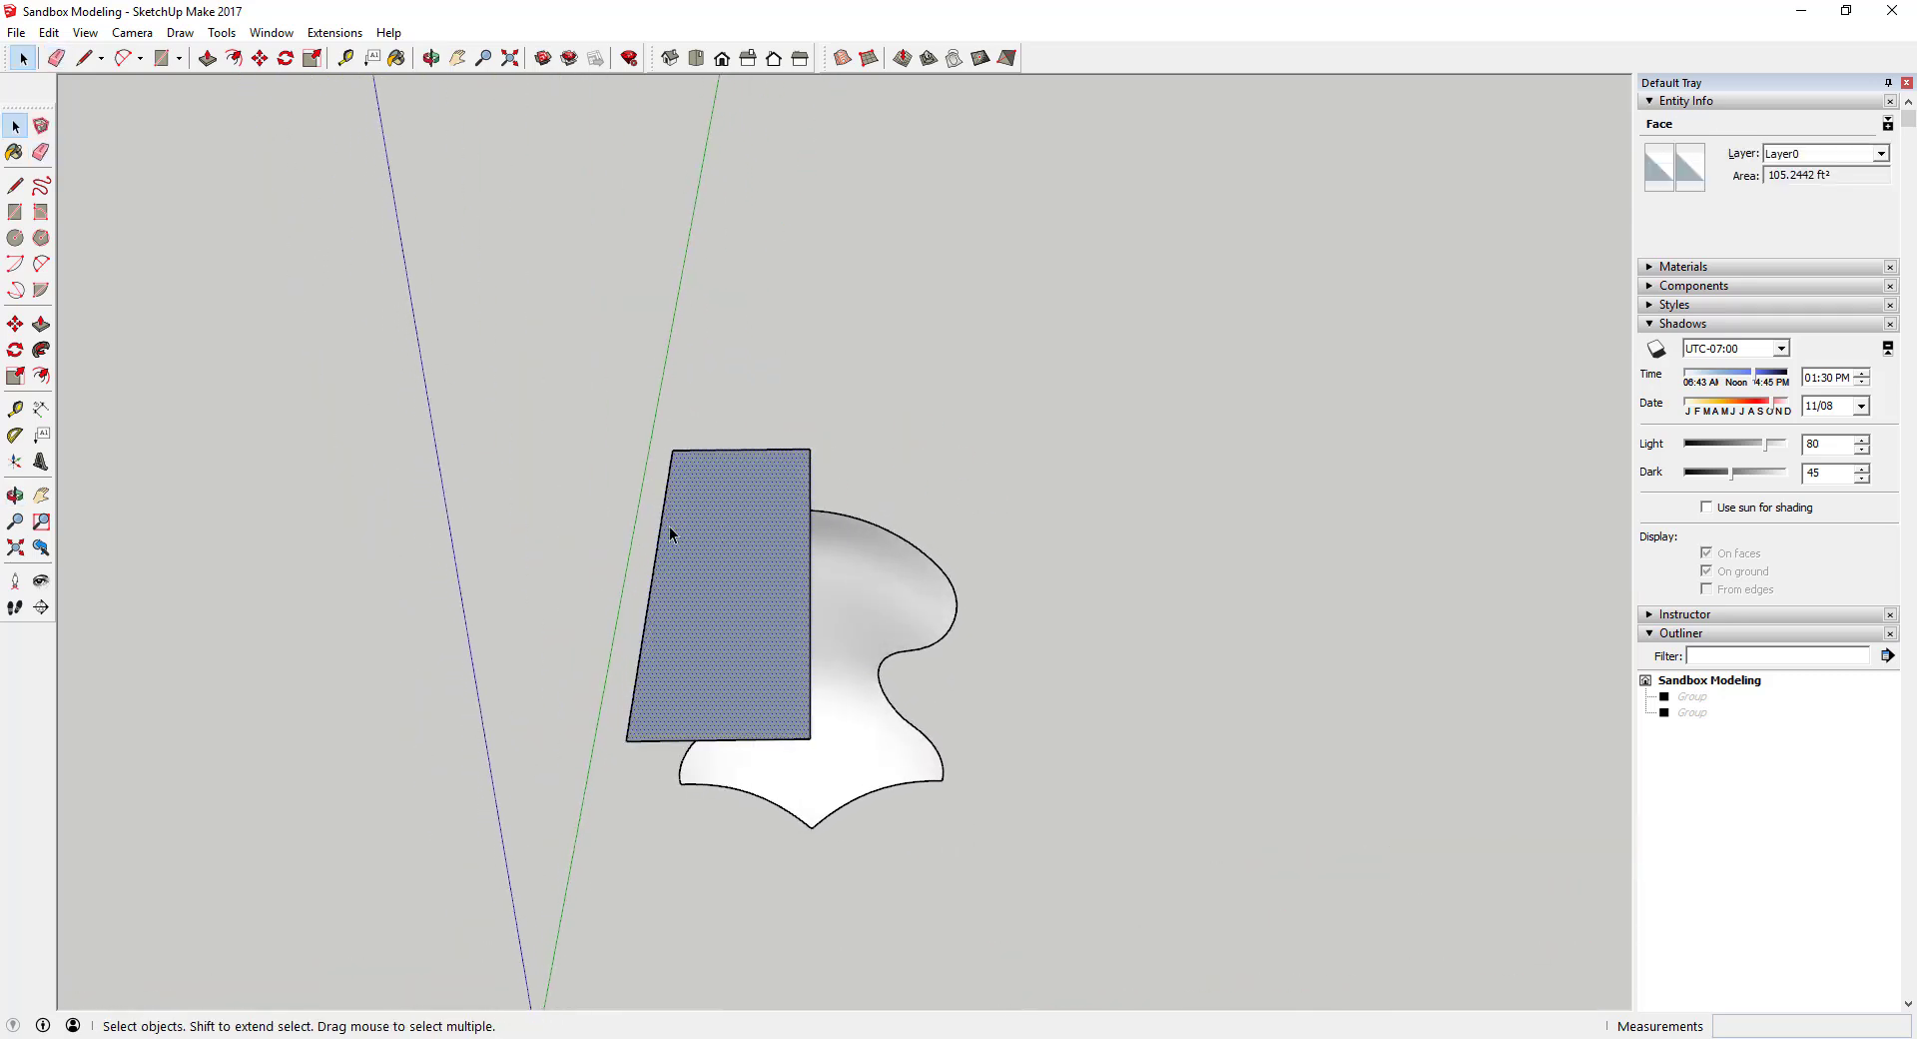
{"action": "left_click", "coordinate": [727, 451]}
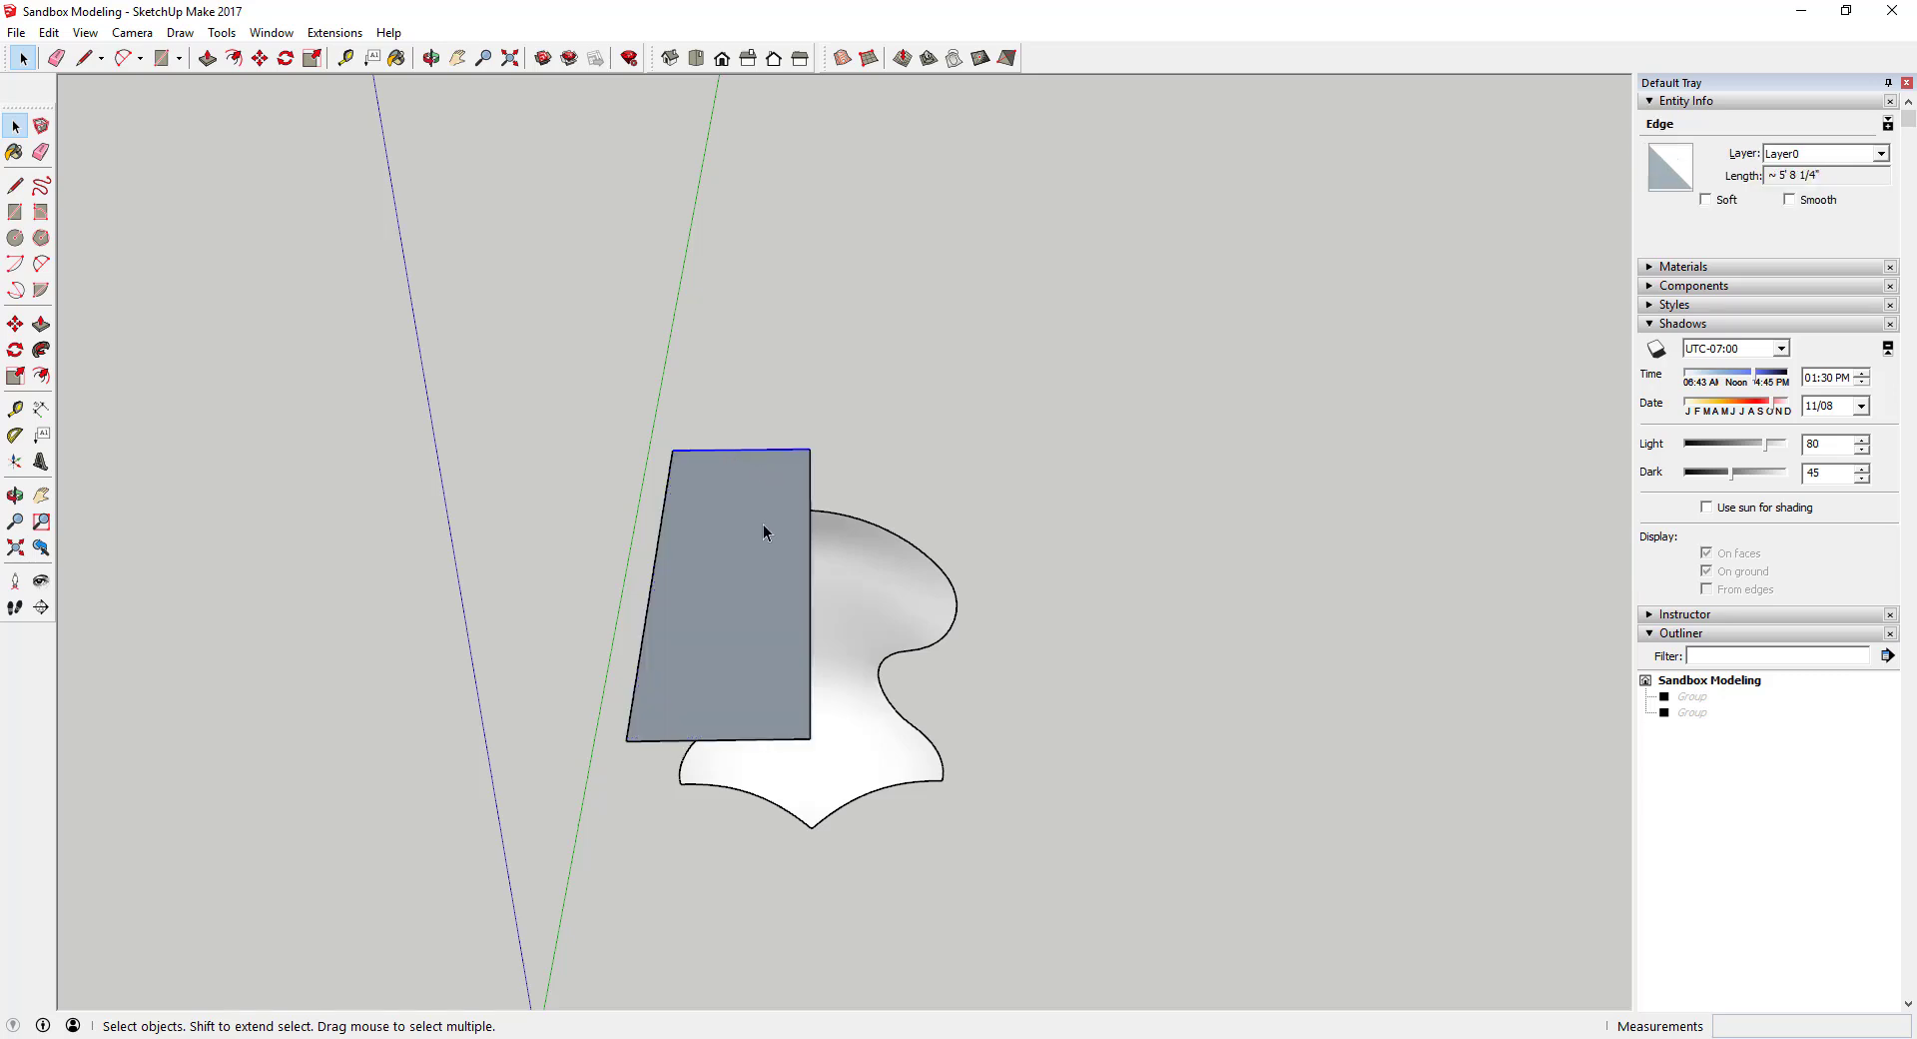
{"action": "middle_click_drag", "start_coordinate": [762, 524], "coordinate": [744, 579]}
{"action": "key", "text": "m"}
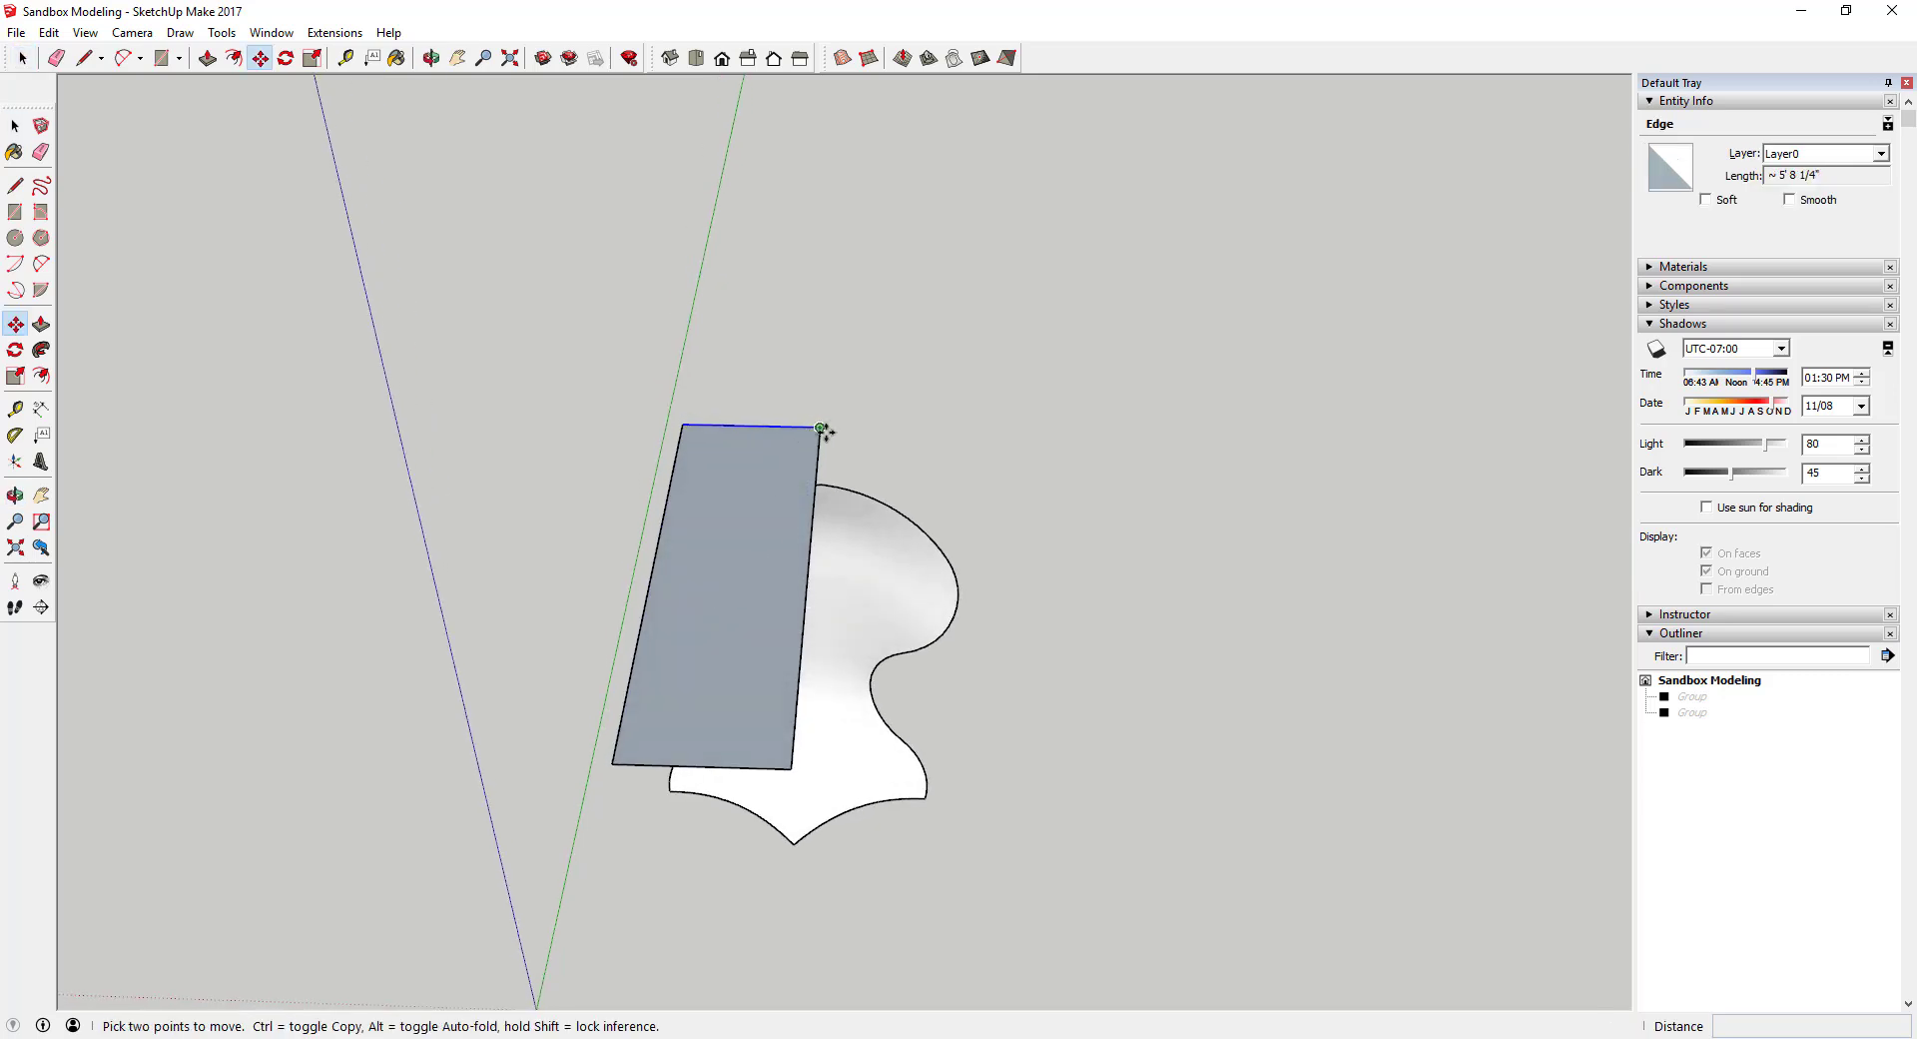
{"action": "left_click", "coordinate": [821, 430]}
{"action": "key", "text": "ctrl"}
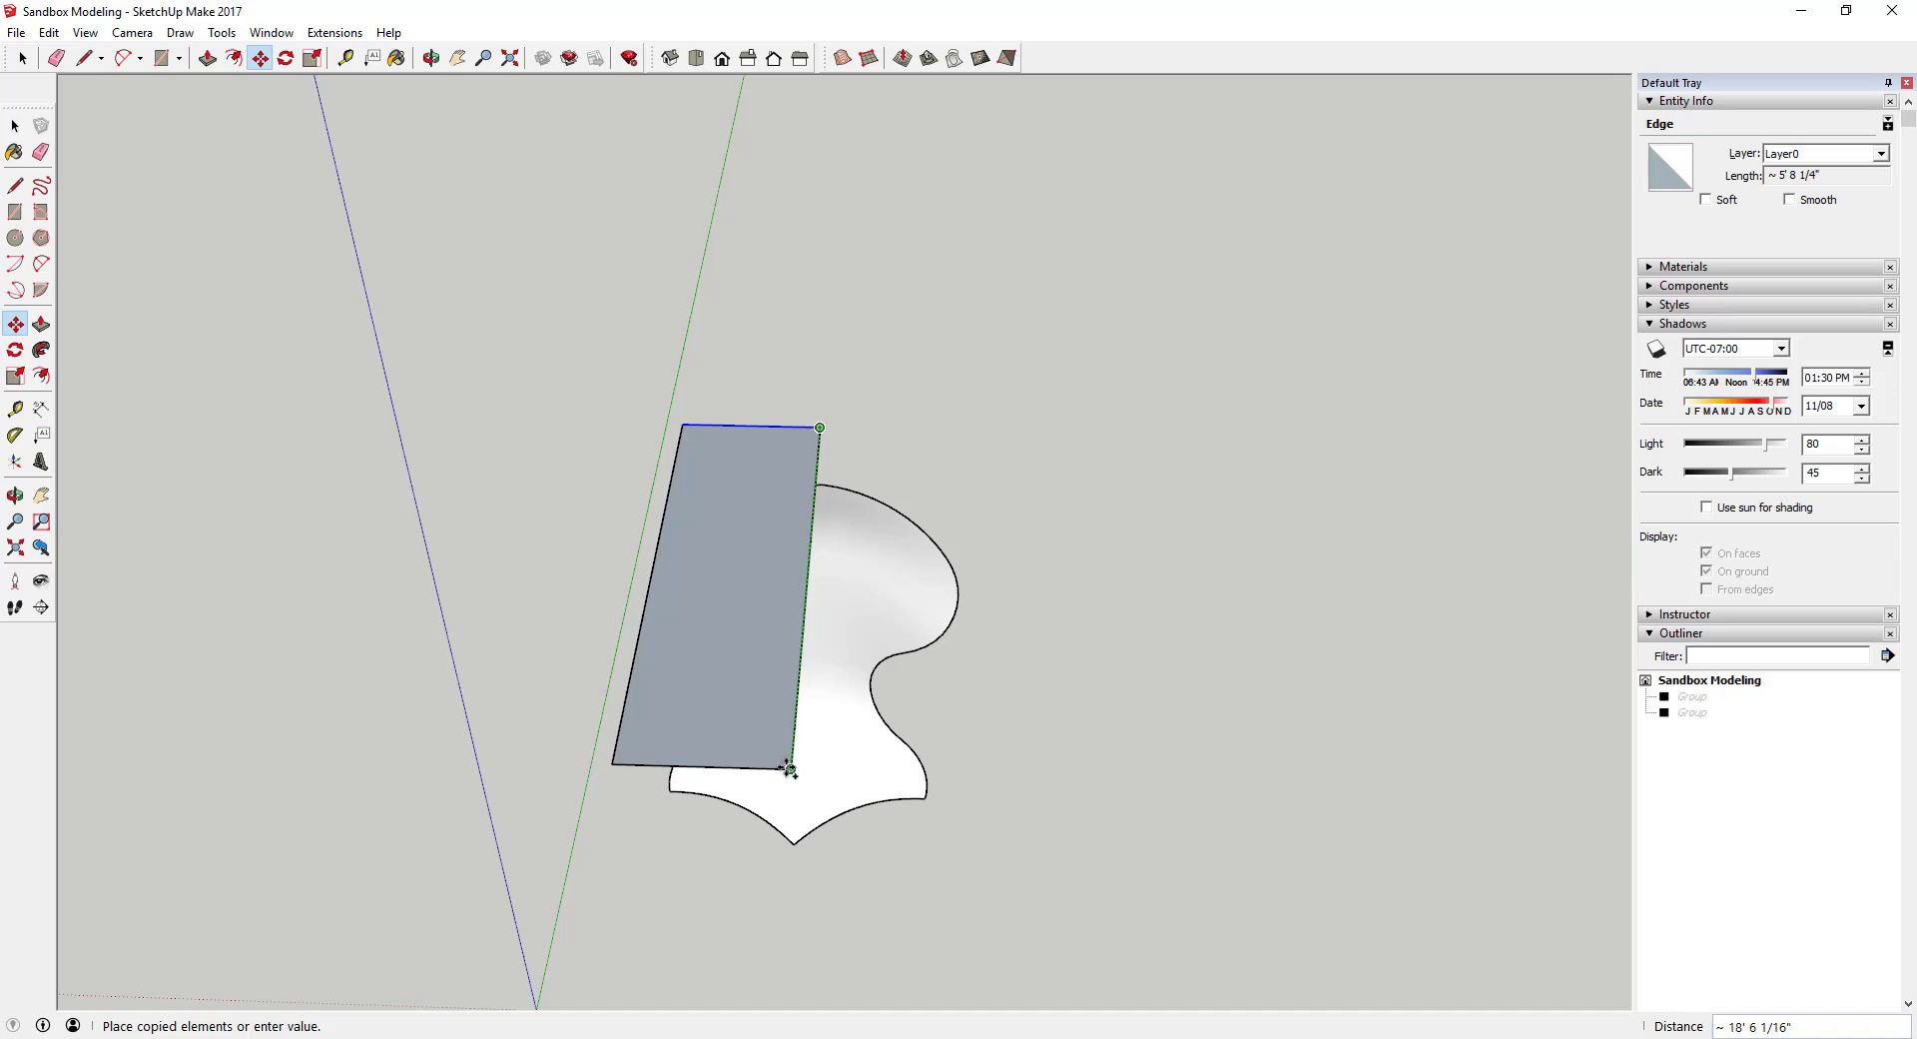
{"action": "left_click", "coordinate": [790, 769]}
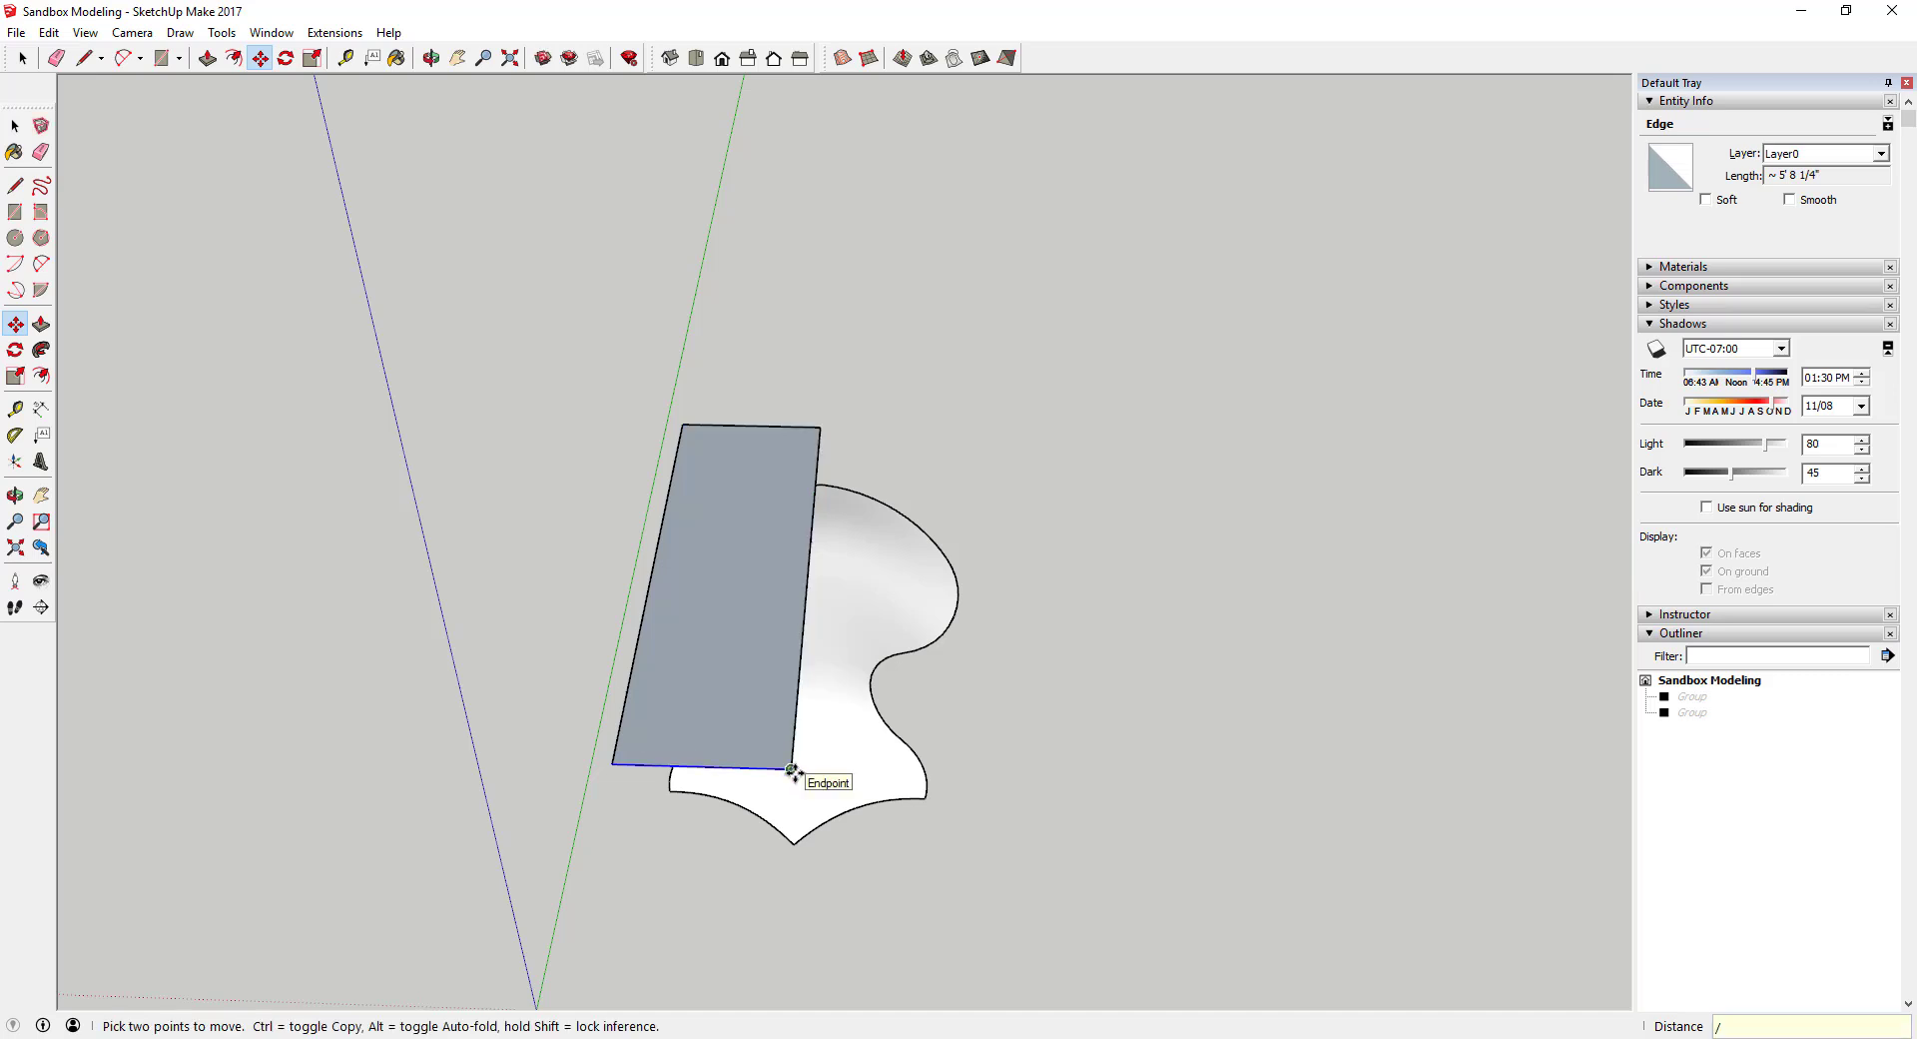
{"action": "key", "text": "Return"}
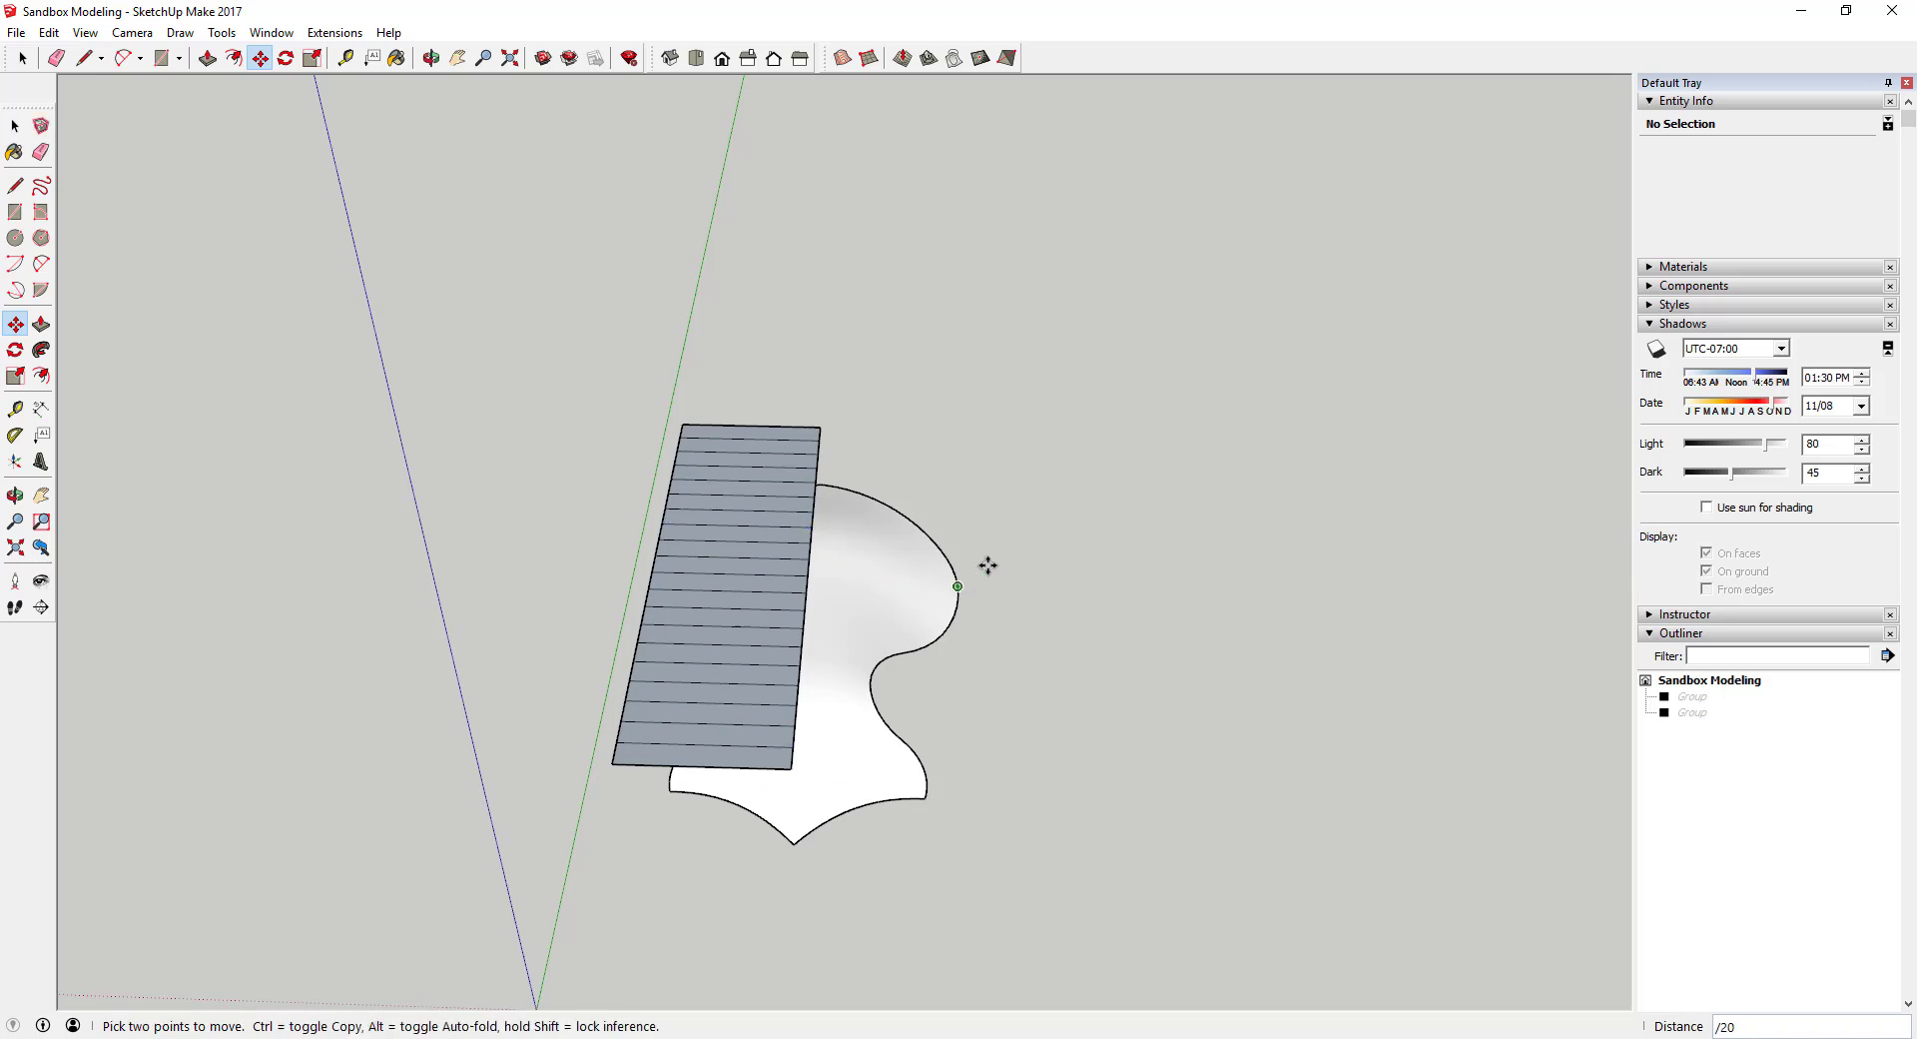
- Undo the copied division lines on the rectangle
{"action": "mouse_move", "coordinate": [901, 617]}
{"action": "middle_mouse_down"}
{"action": "mouse_move", "coordinate": [886, 423]}
{"action": "mouse_move", "coordinate": [878, 642]}
{"action": "middle_mouse_up"}
{"action": "key", "text": "space"}
{"action": "scroll", "coordinate": [878, 643], "scroll_direction": "up", "scroll_amount": 2}
{"action": "scroll", "coordinate": [920, 590], "scroll_direction": "up", "scroll_amount": 2}
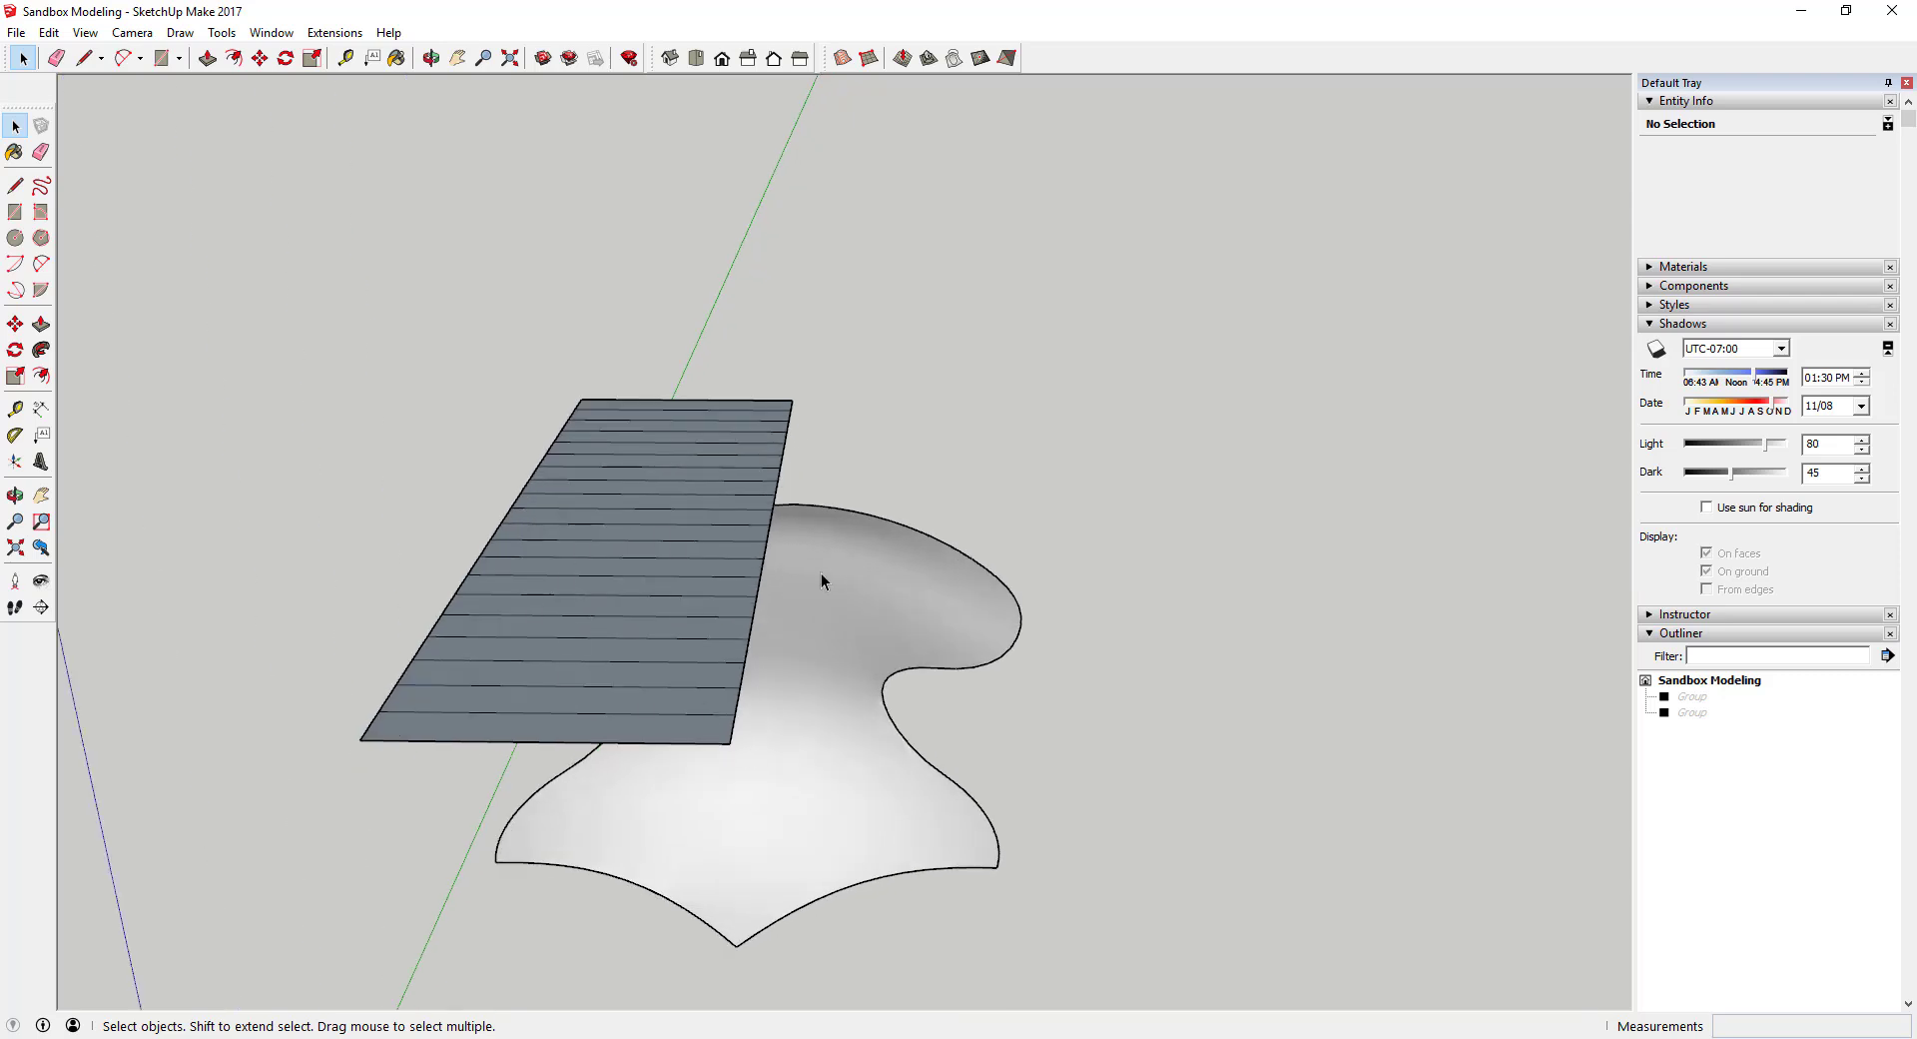
{"action": "scroll", "coordinate": [901, 620], "scroll_direction": "down", "scroll_amount": 3}
{"action": "middle_click_drag", "start_coordinate": [901, 620], "coordinate": [878, 672]}
{"action": "scroll", "coordinate": [789, 508], "scroll_direction": "down", "scroll_amount": 2}
{"action": "scroll", "coordinate": [795, 512], "scroll_direction": "up", "scroll_amount": 2}
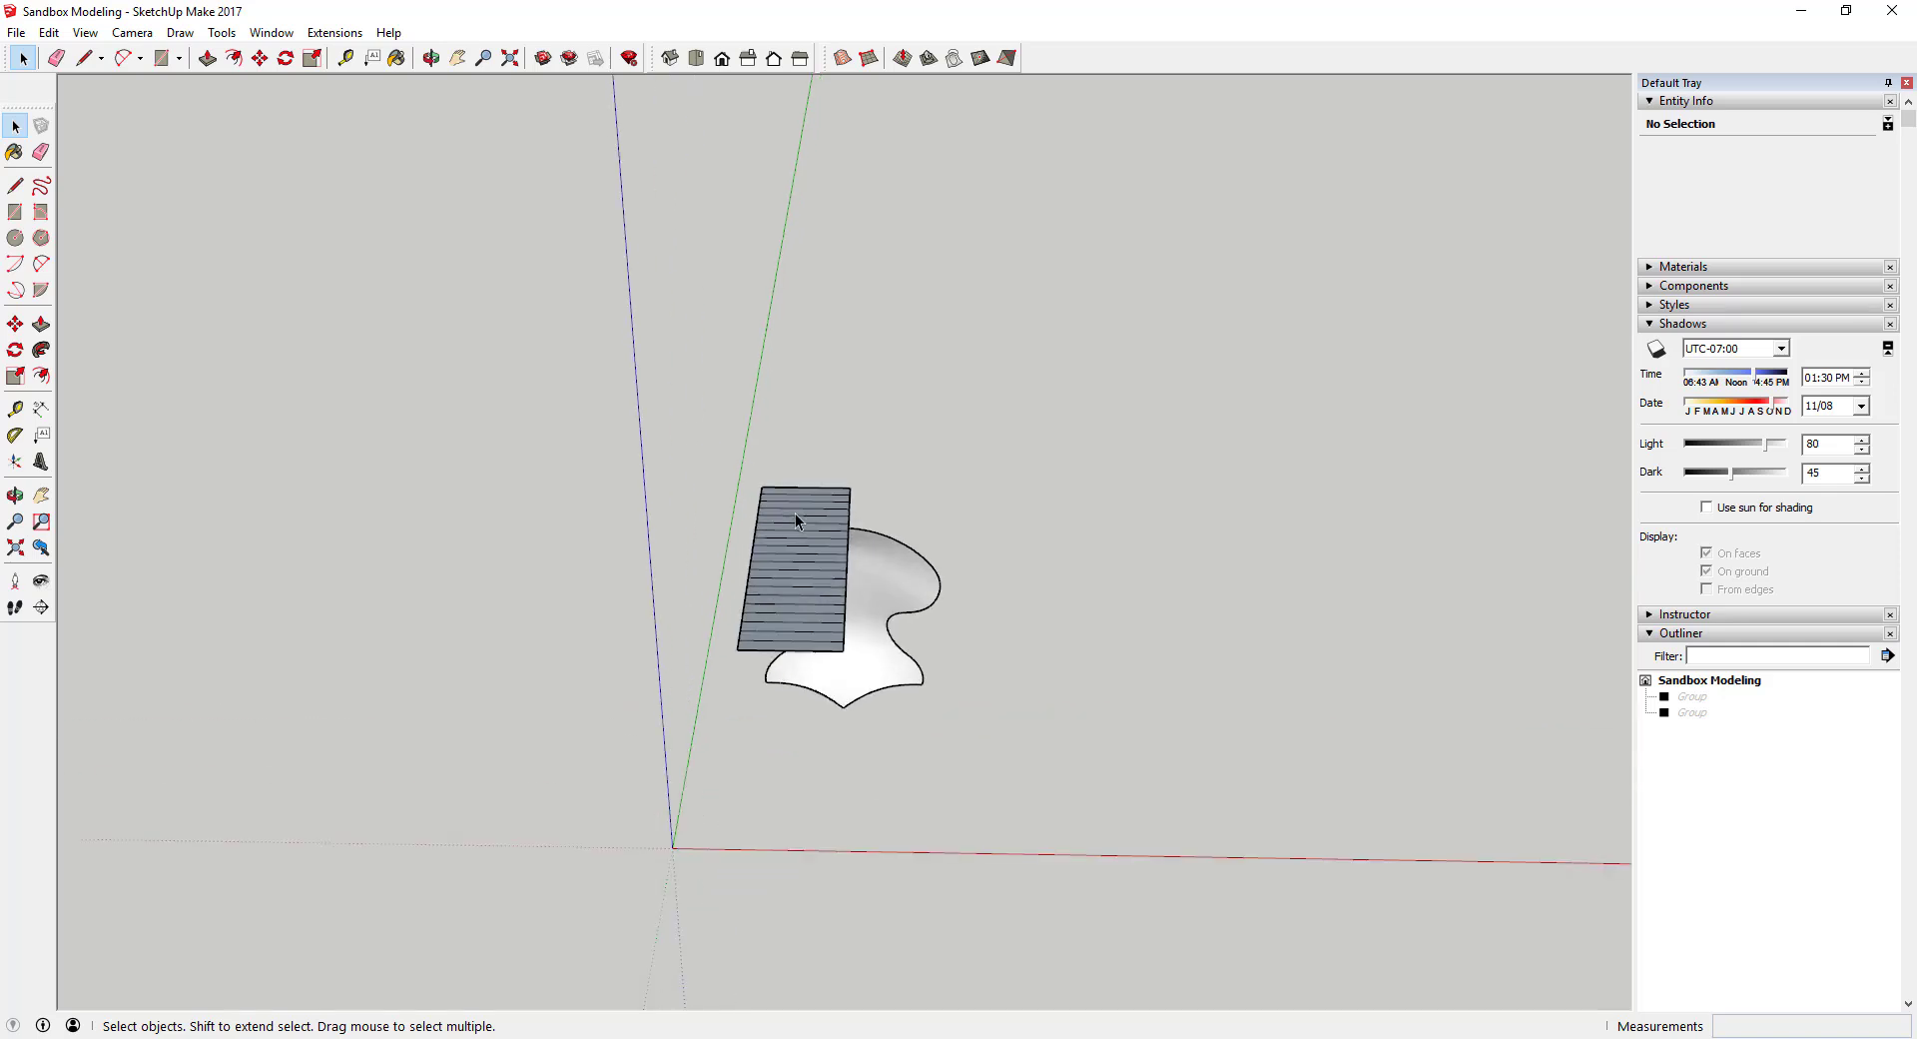
{"action": "scroll", "coordinate": [805, 519], "scroll_direction": "up", "scroll_amount": 2}
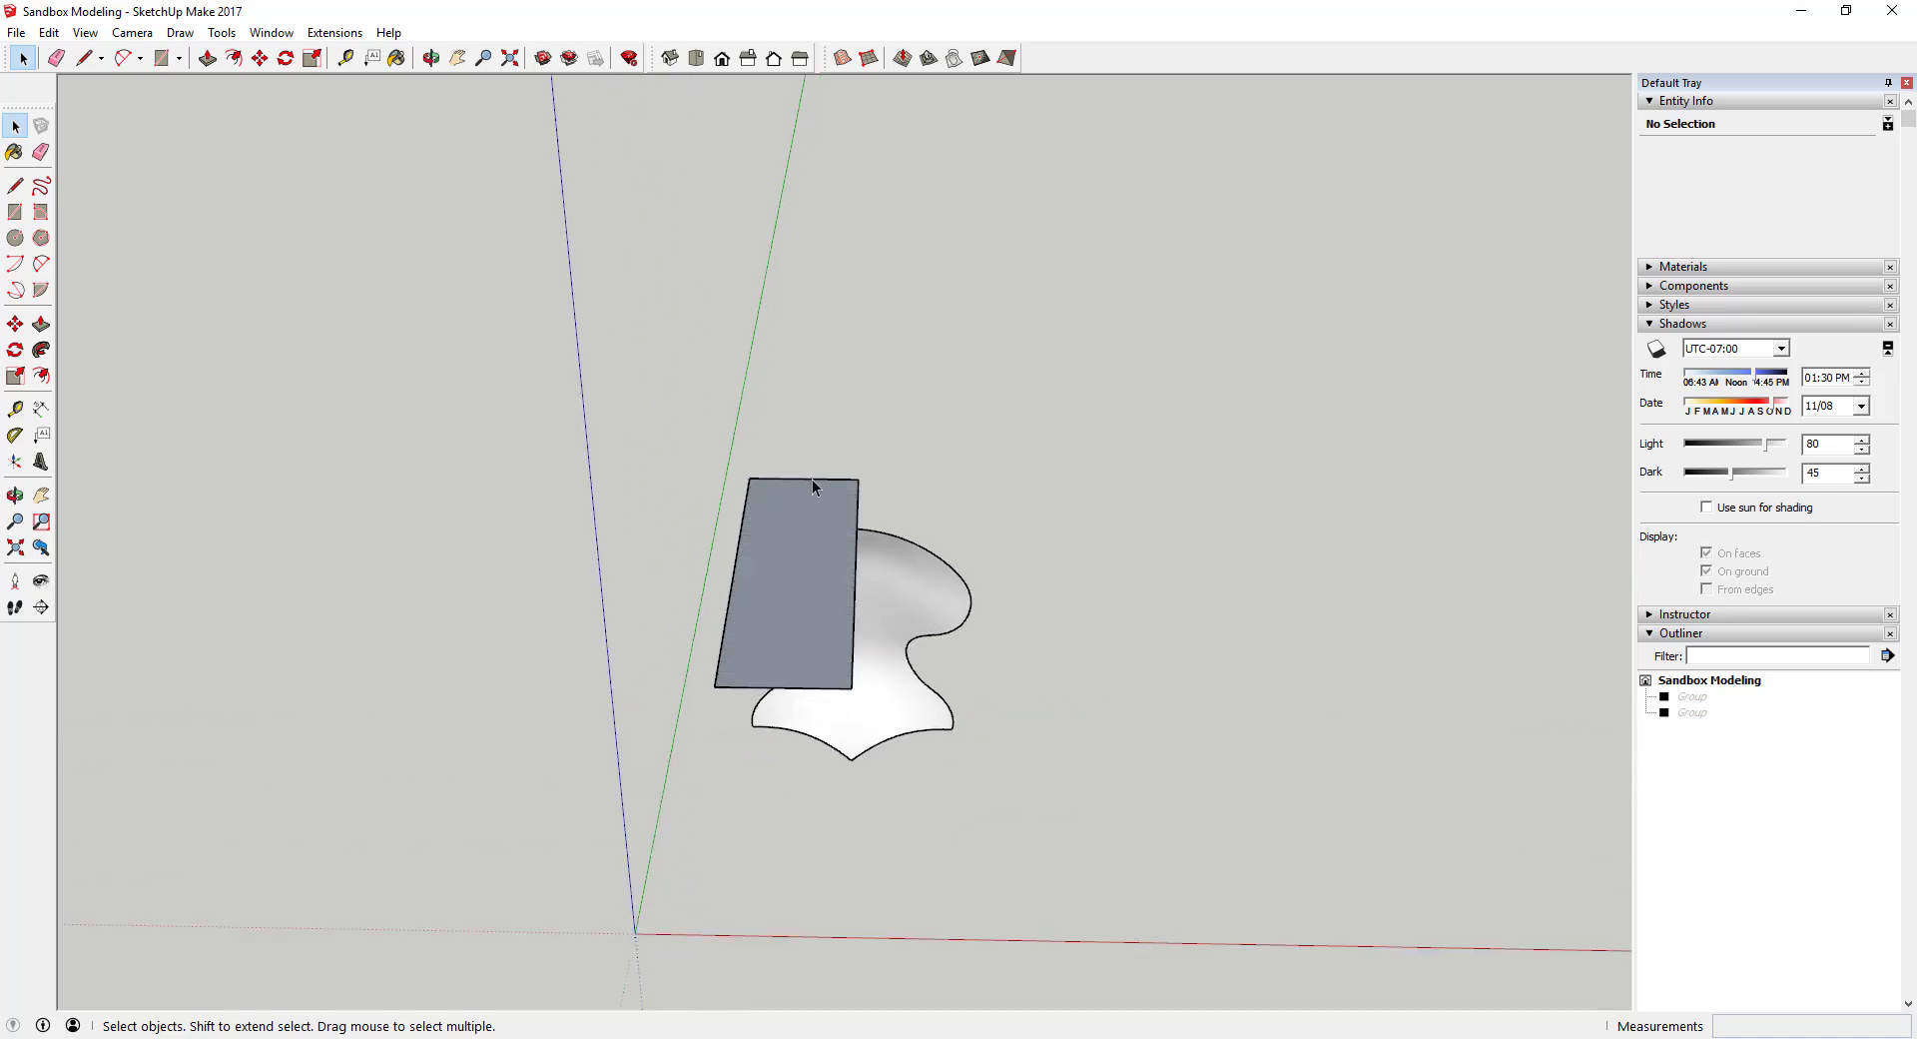
- Copy the rectangle's rear short edge to the opposite corner, with copies dividing the distance by 20
{"action": "left_click", "coordinate": [814, 481]}
{"action": "key", "text": "m"}
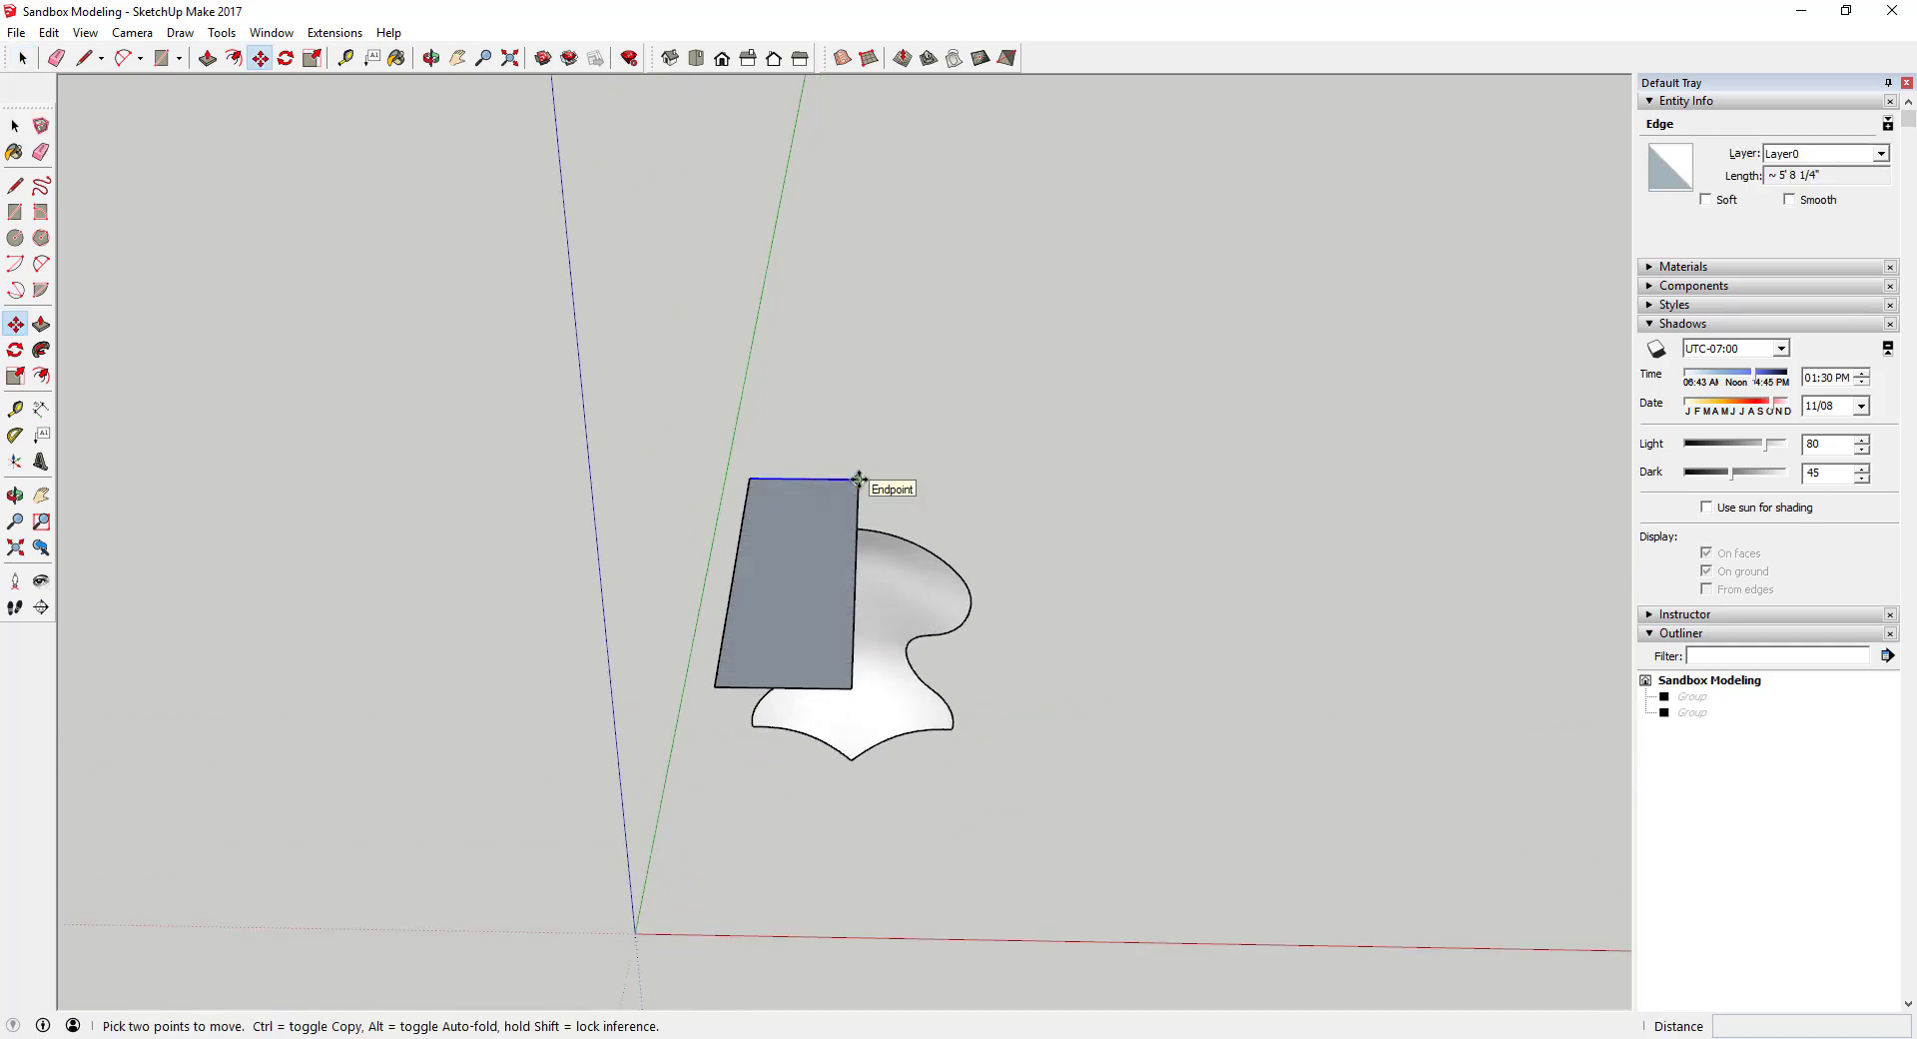
{"action": "left_click", "coordinate": [859, 479]}
{"action": "key", "text": "ctrl"}
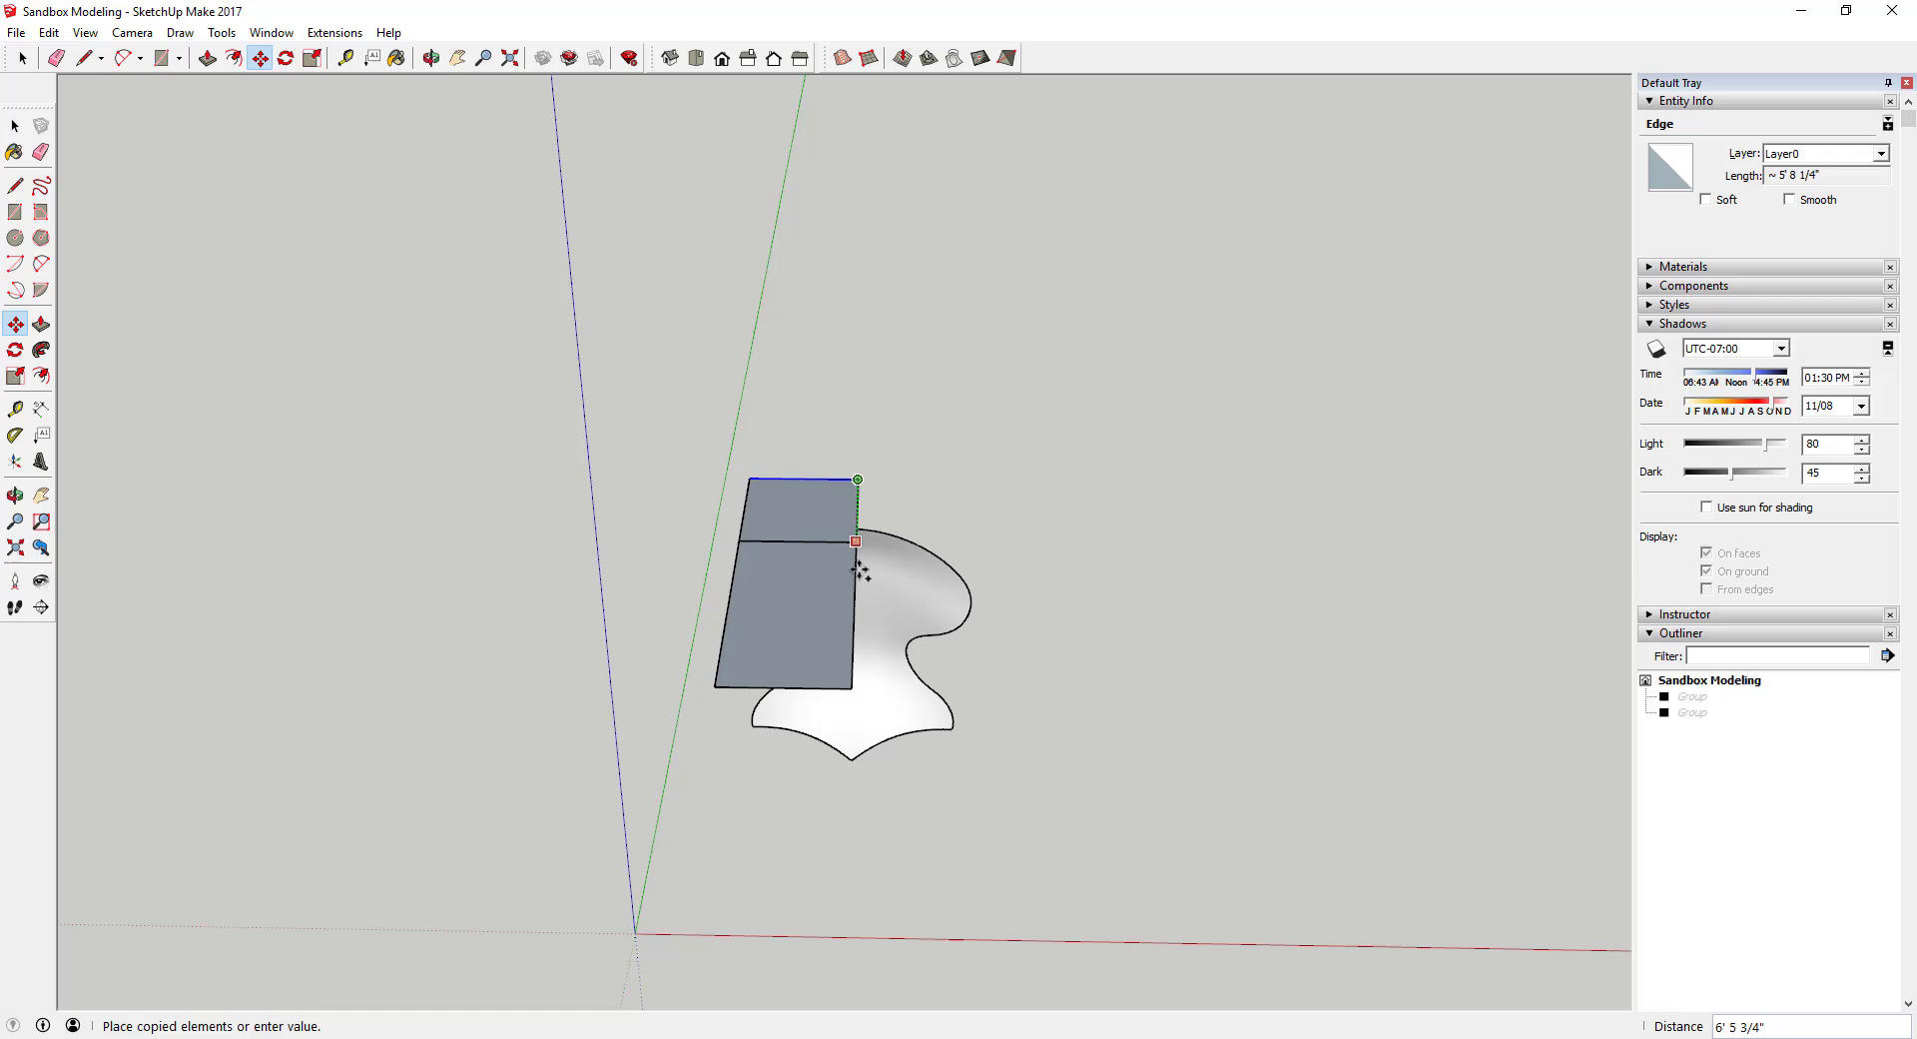
{"action": "left_click", "coordinate": [852, 687]}
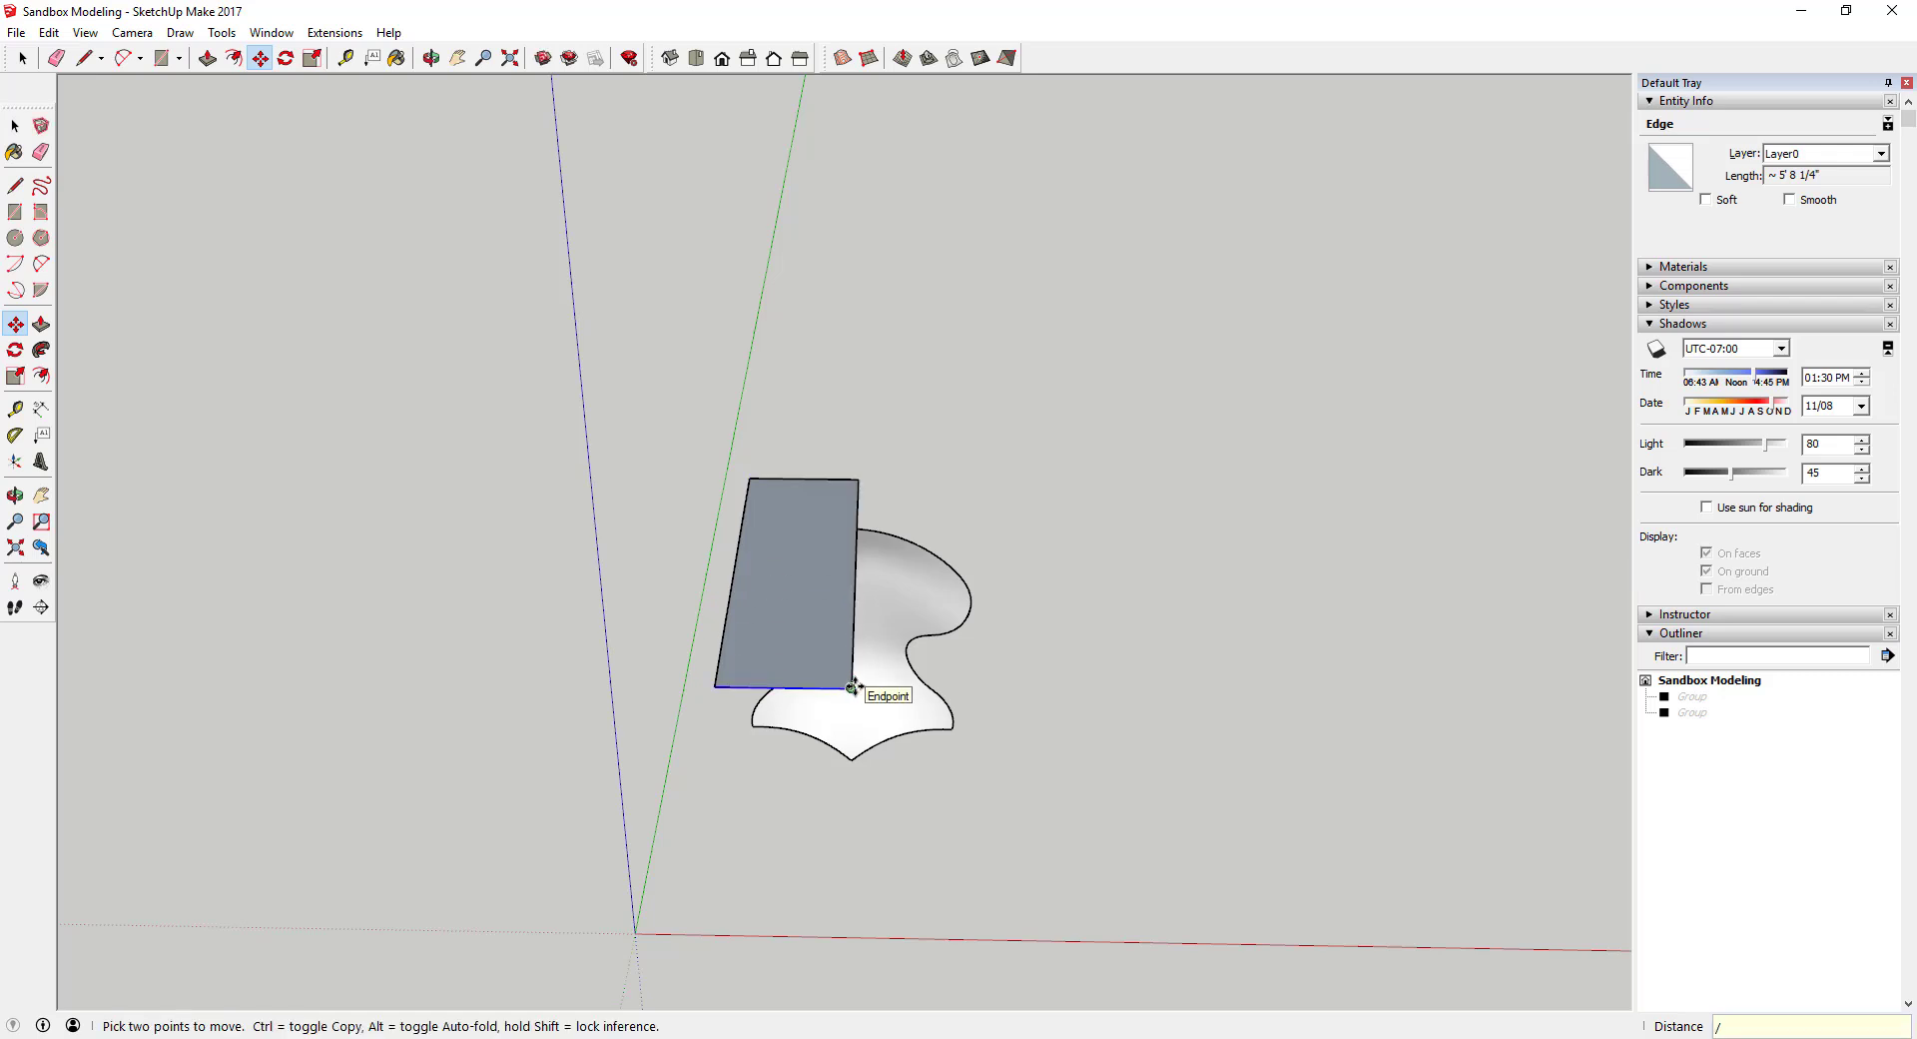
{"action": "key", "text": "Return"}
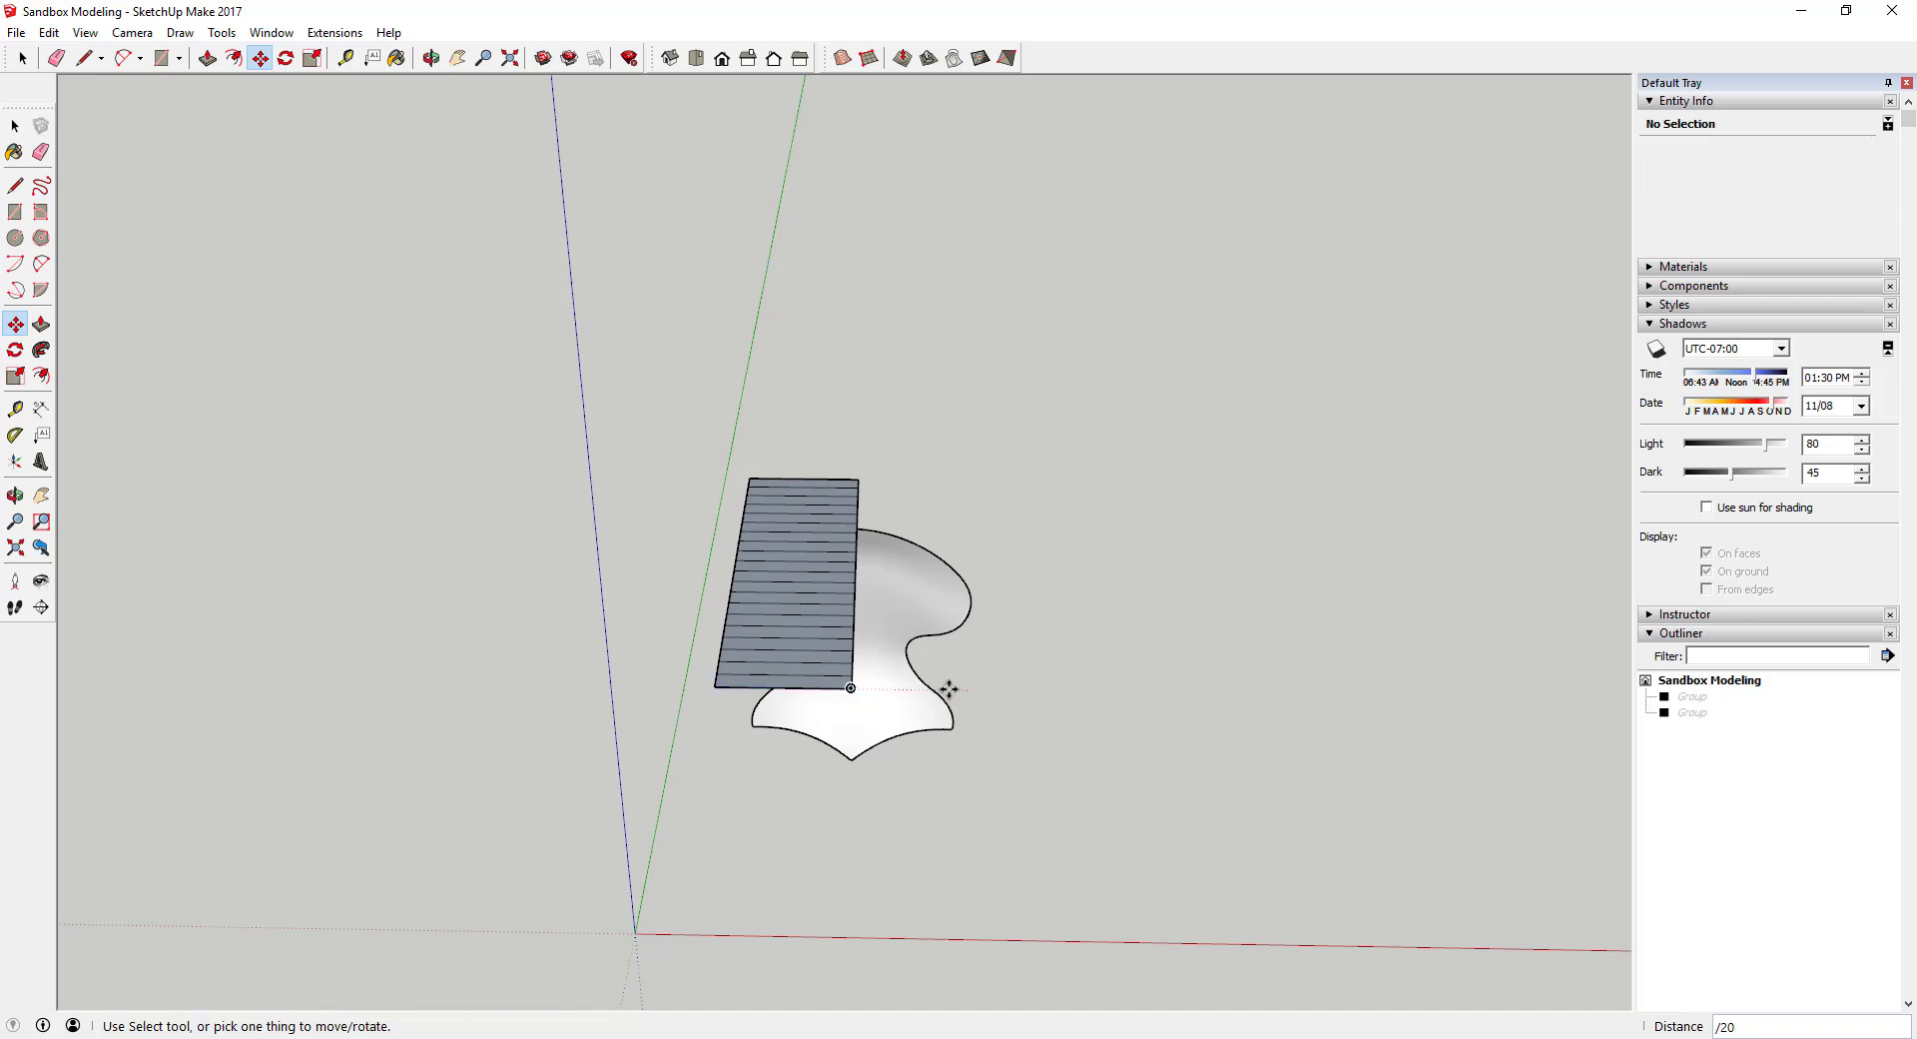
- Select only the divided rectangle and copy it about 5' 8 1/4" along the red axis to cover the surface's other half
{"action": "key", "text": "space"}
{"action": "scroll", "coordinate": [739, 444], "scroll_direction": "down", "scroll_amount": 3}
{"action": "scroll", "coordinate": [727, 424], "scroll_direction": "up", "scroll_amount": 2}
{"action": "left_click_drag", "start_coordinate": [679, 420], "coordinate": [868, 669]}
{"action": "middle_click_drag", "start_coordinate": [869, 669], "coordinate": [723, 530]}
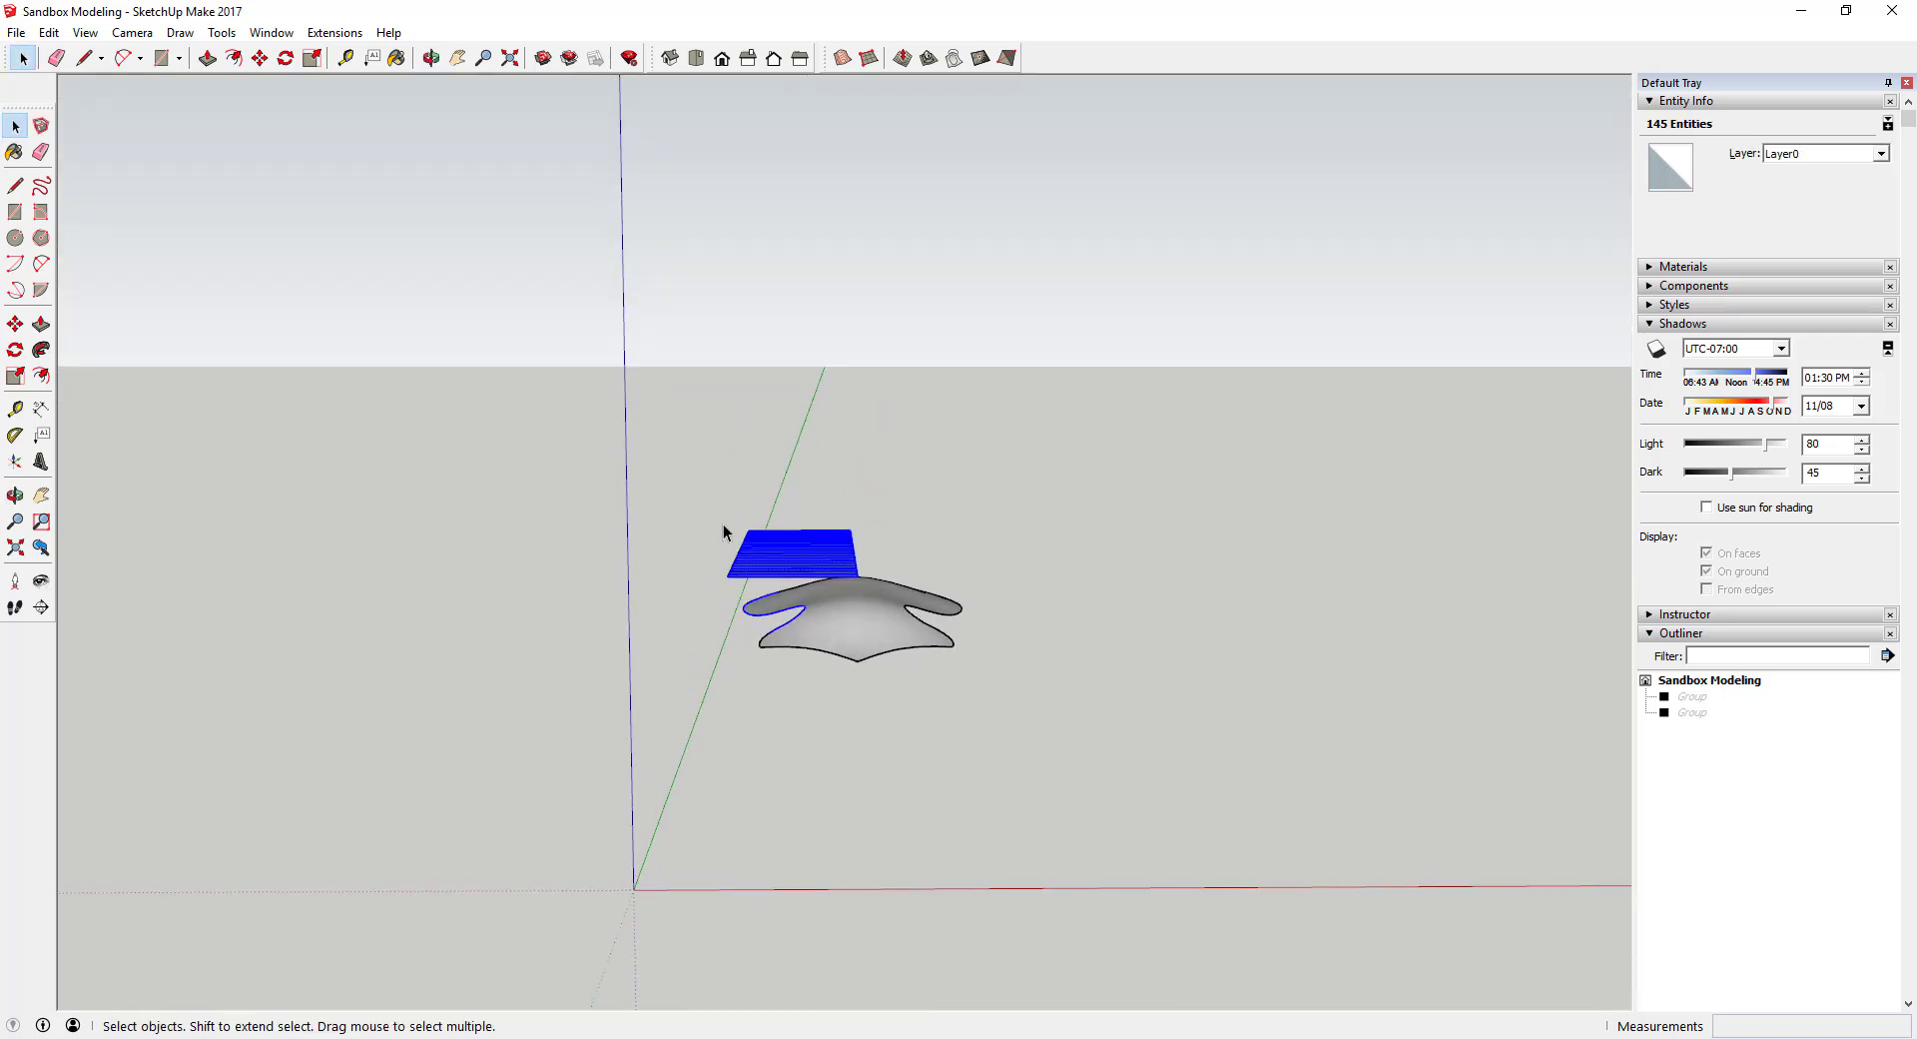
{"action": "left_click_drag", "start_coordinate": [680, 488], "coordinate": [845, 576]}
{"action": "key", "text": "F3"}
{"action": "middle_click_drag", "start_coordinate": [845, 576], "coordinate": [835, 609]}
{"action": "key", "text": "m"}
{"action": "left_click", "coordinate": [730, 588]}
{"action": "key", "text": "ctrl"}
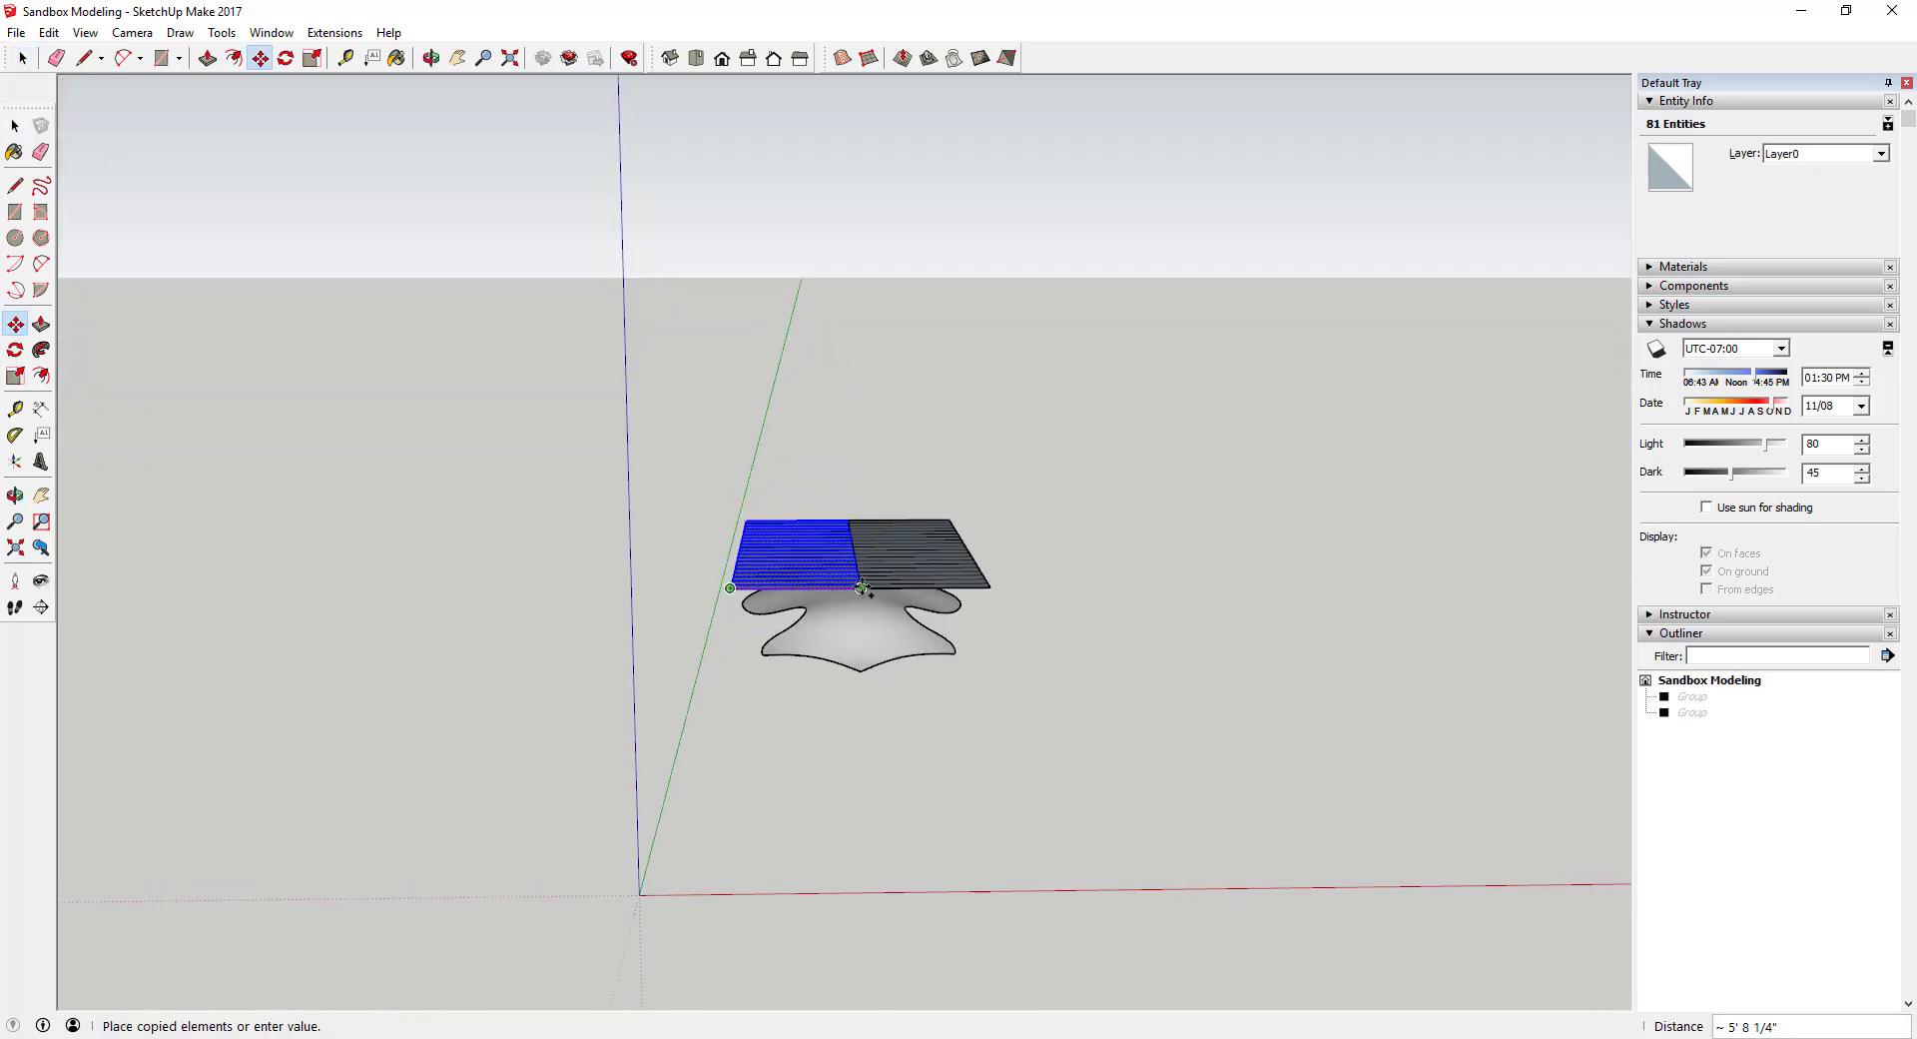
{"action": "left_click", "coordinate": [863, 590]}
- Select the seam edges along the centreline between the two divided rectangles and delete them
{"action": "middle_click_drag", "start_coordinate": [863, 590], "coordinate": [868, 714]}
{"action": "key", "text": "space"}
{"action": "left_click", "coordinate": [1130, 566]}
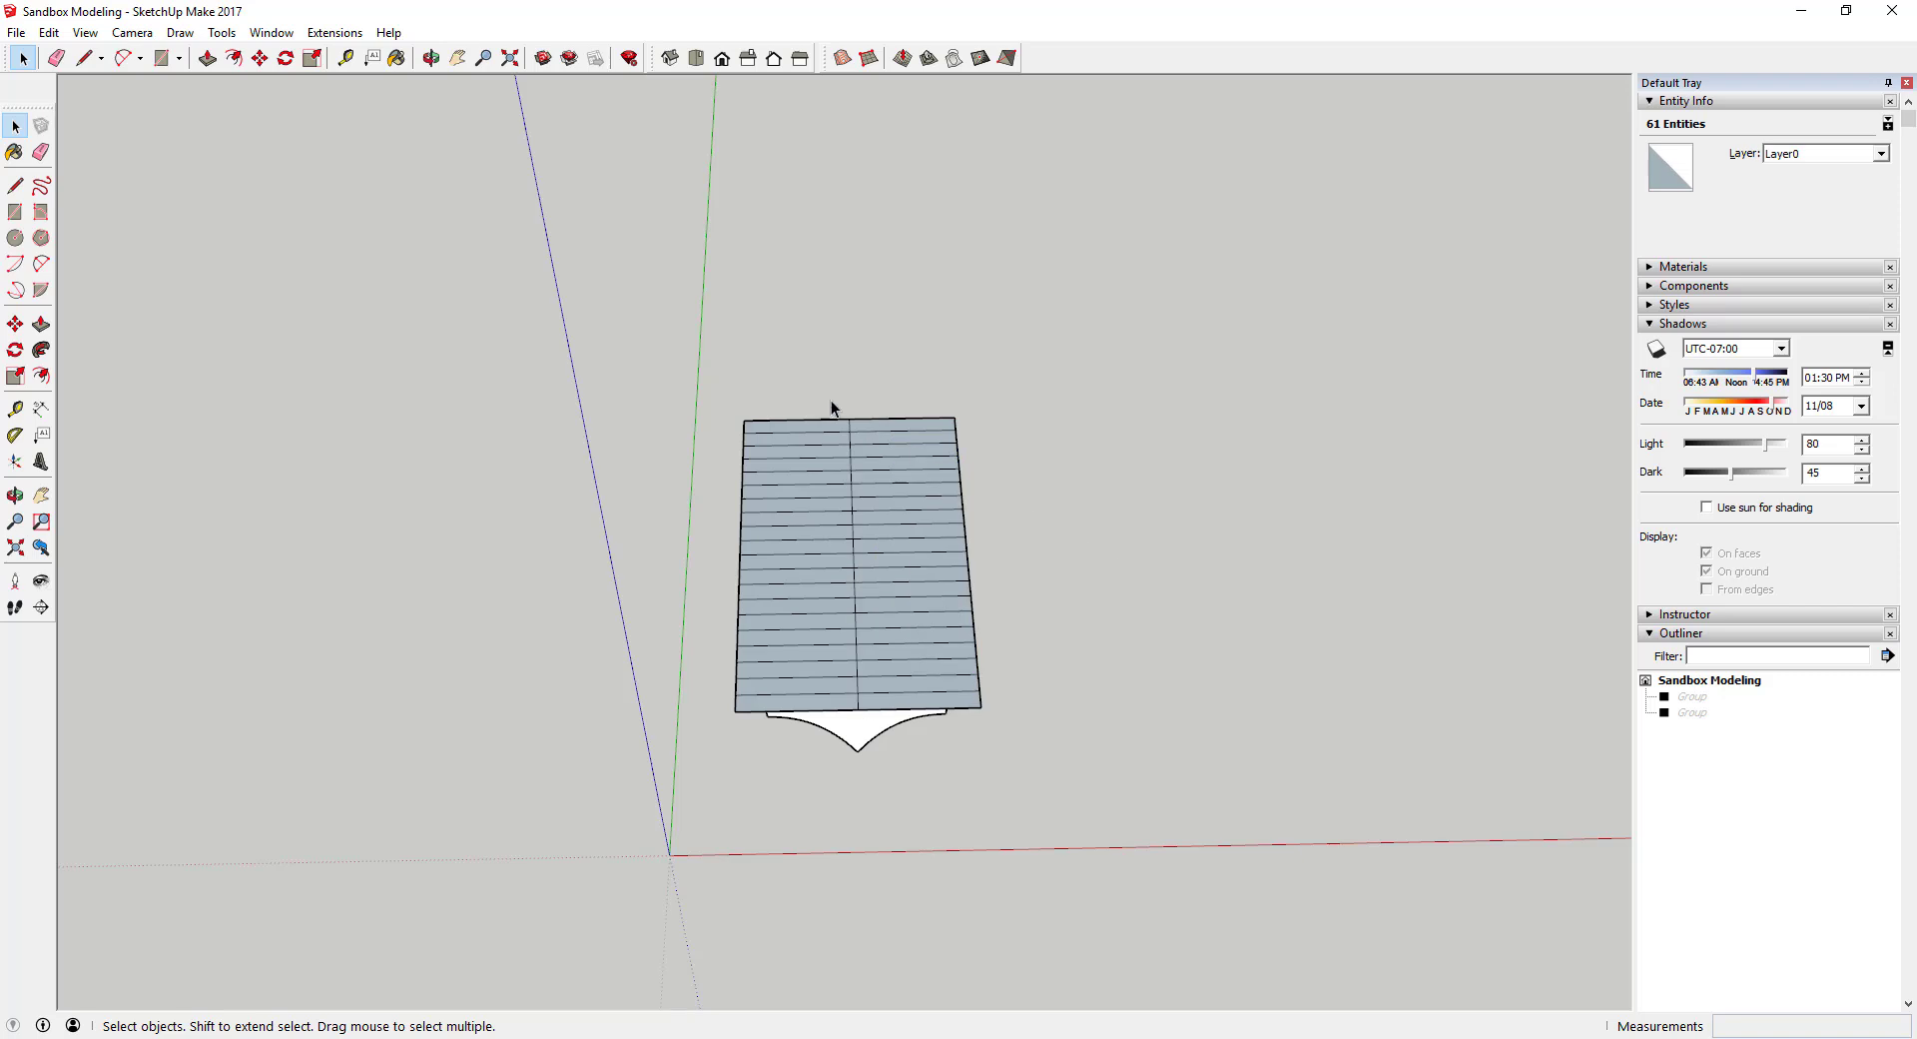
{"action": "left_click_drag", "start_coordinate": [824, 380], "coordinate": [896, 753]}
{"action": "key", "text": "F3"}
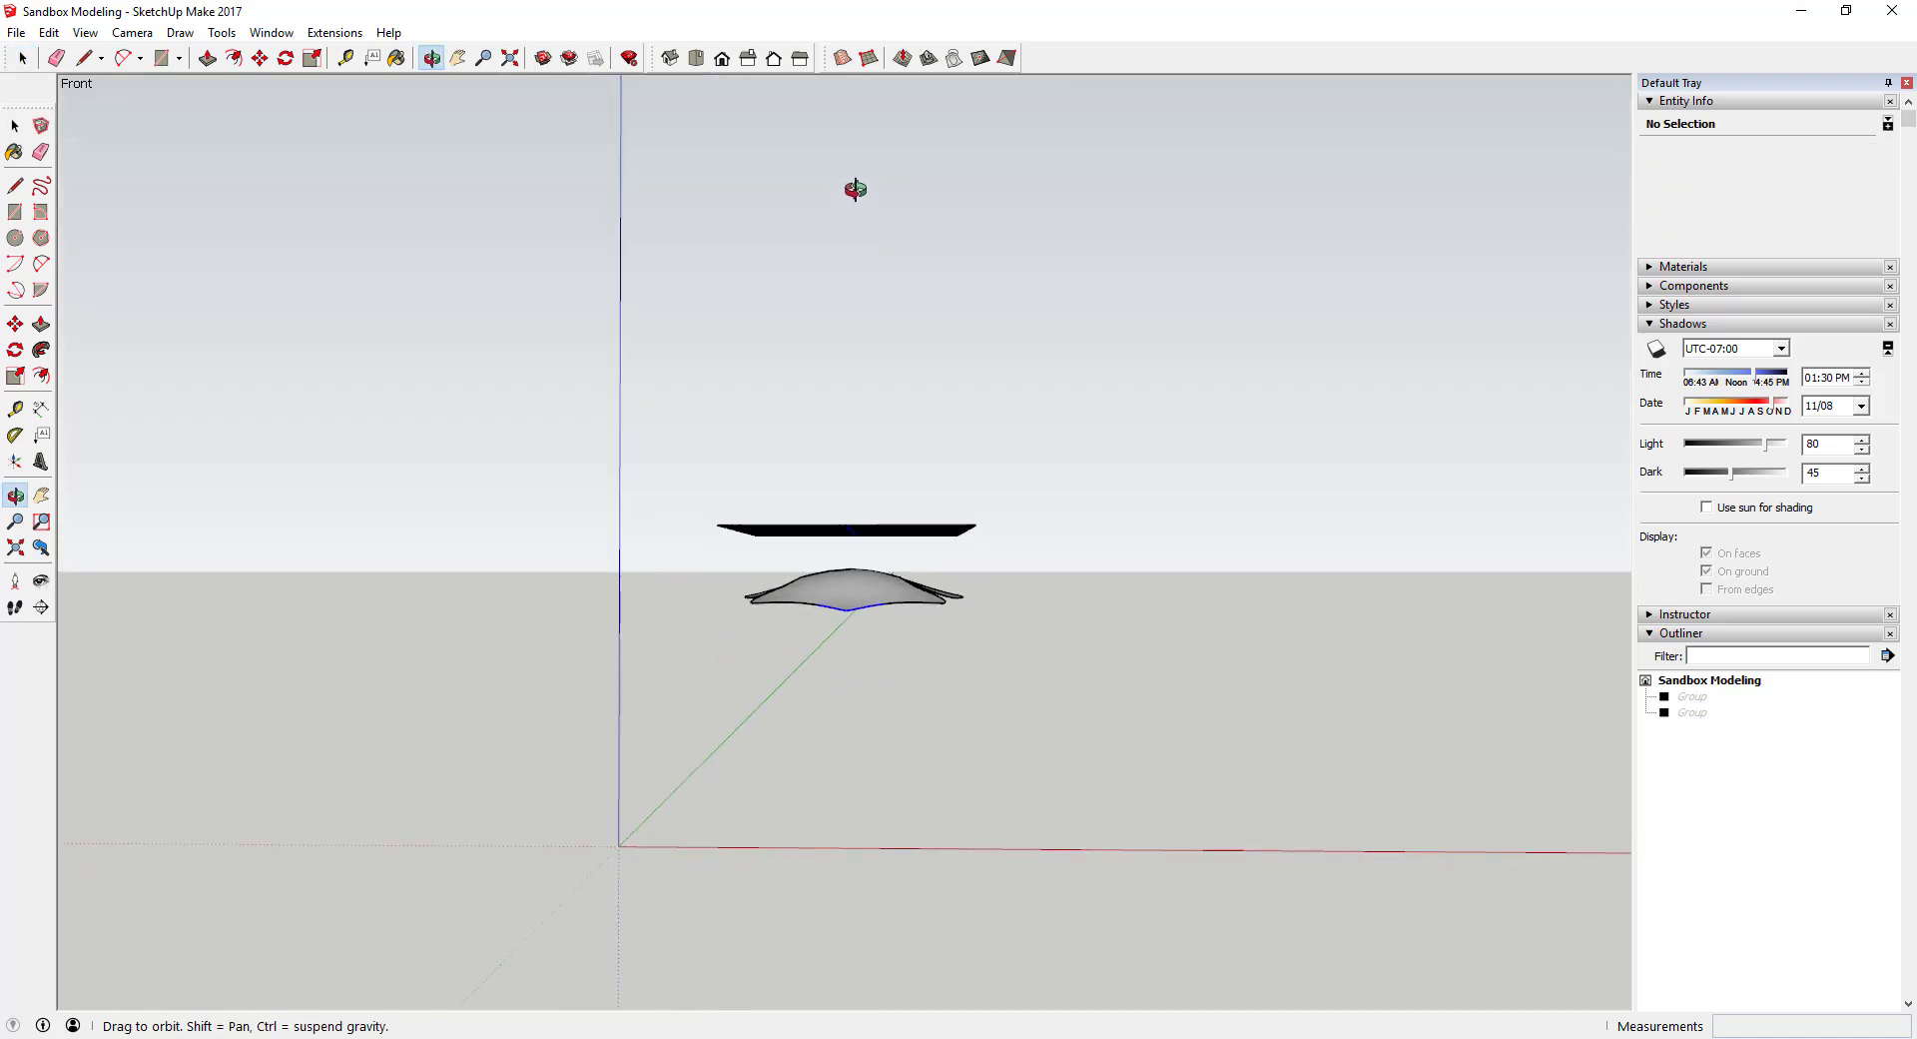
{"action": "left_click", "coordinate": [871, 553]}
- Select the divided rectangles above the domed surface and drape their lines onto it
{"action": "middle_click_drag", "start_coordinate": [871, 553], "coordinate": [868, 161]}
{"action": "scroll", "coordinate": [844, 536], "scroll_direction": "down", "scroll_amount": 3}
{"action": "key", "text": "F3"}
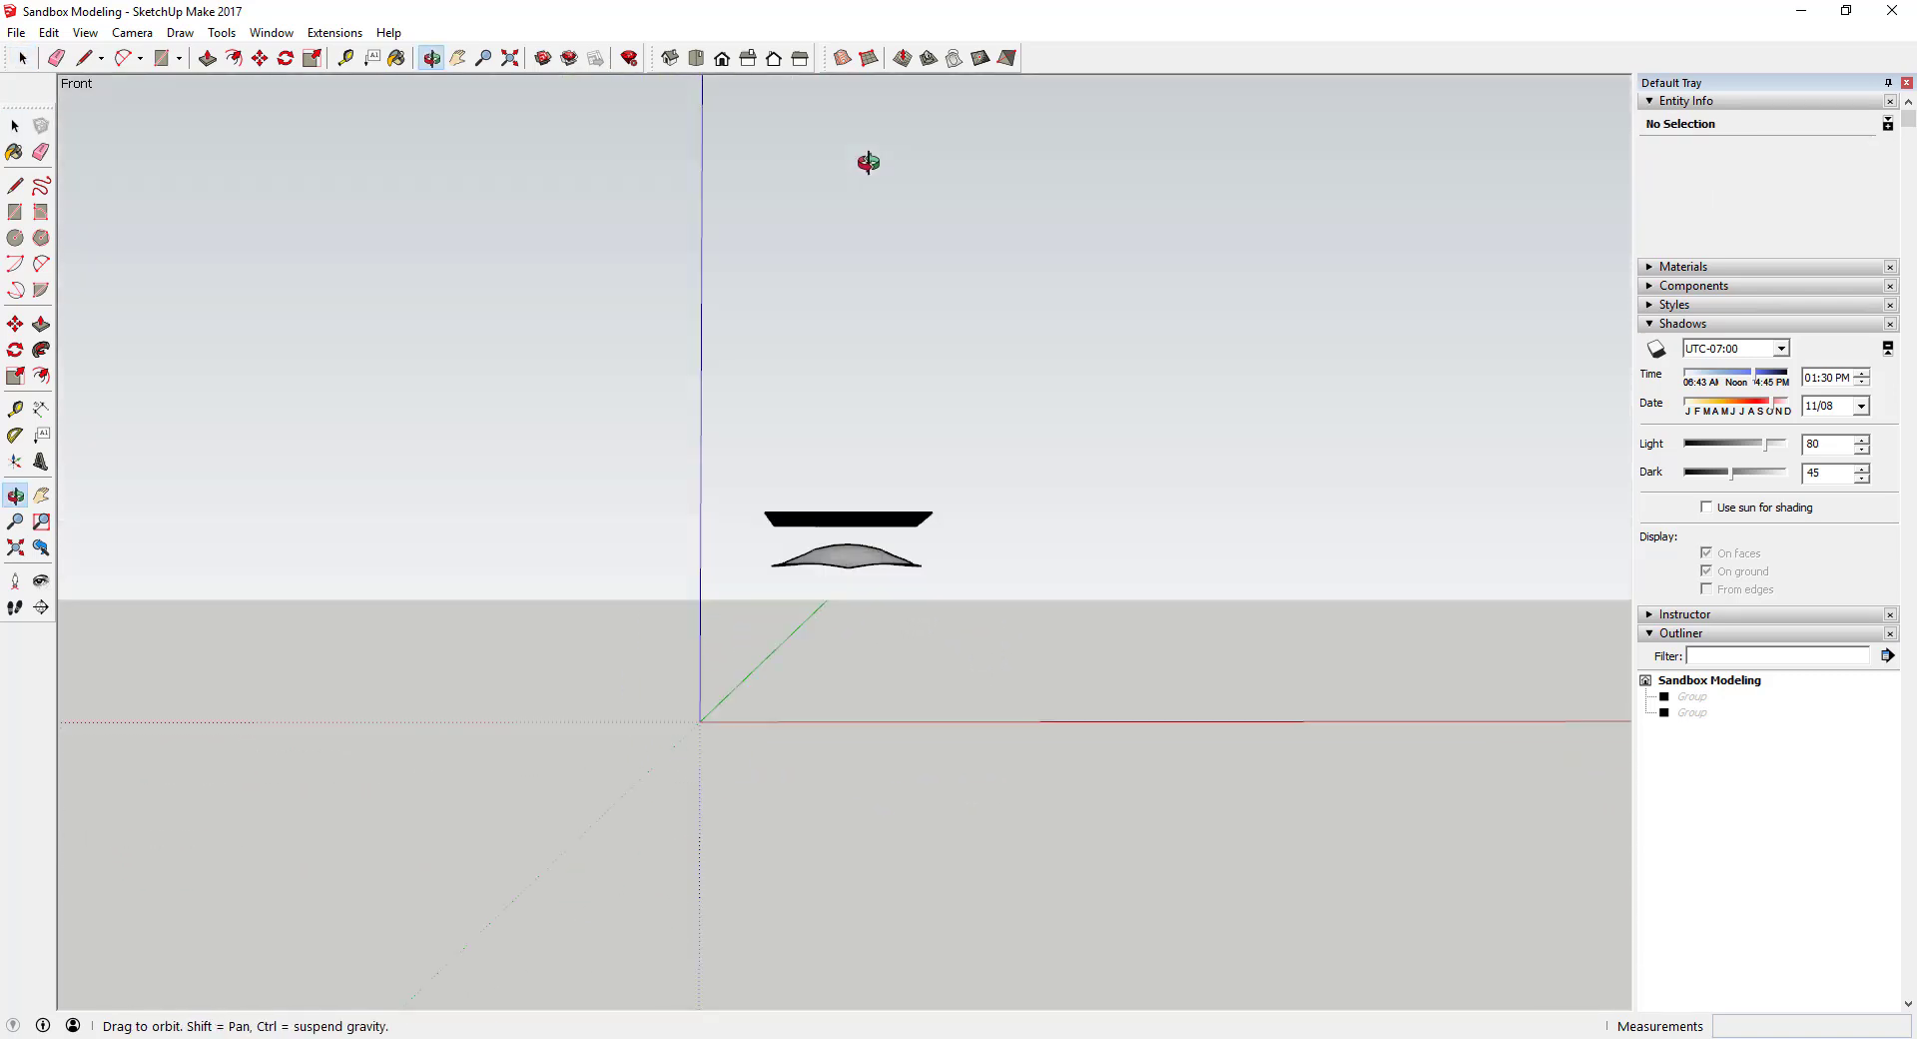
{"action": "middle_click_drag", "start_coordinate": [829, 413], "coordinate": [776, 503]}
{"action": "left_click_drag", "start_coordinate": [702, 479], "coordinate": [968, 556]}
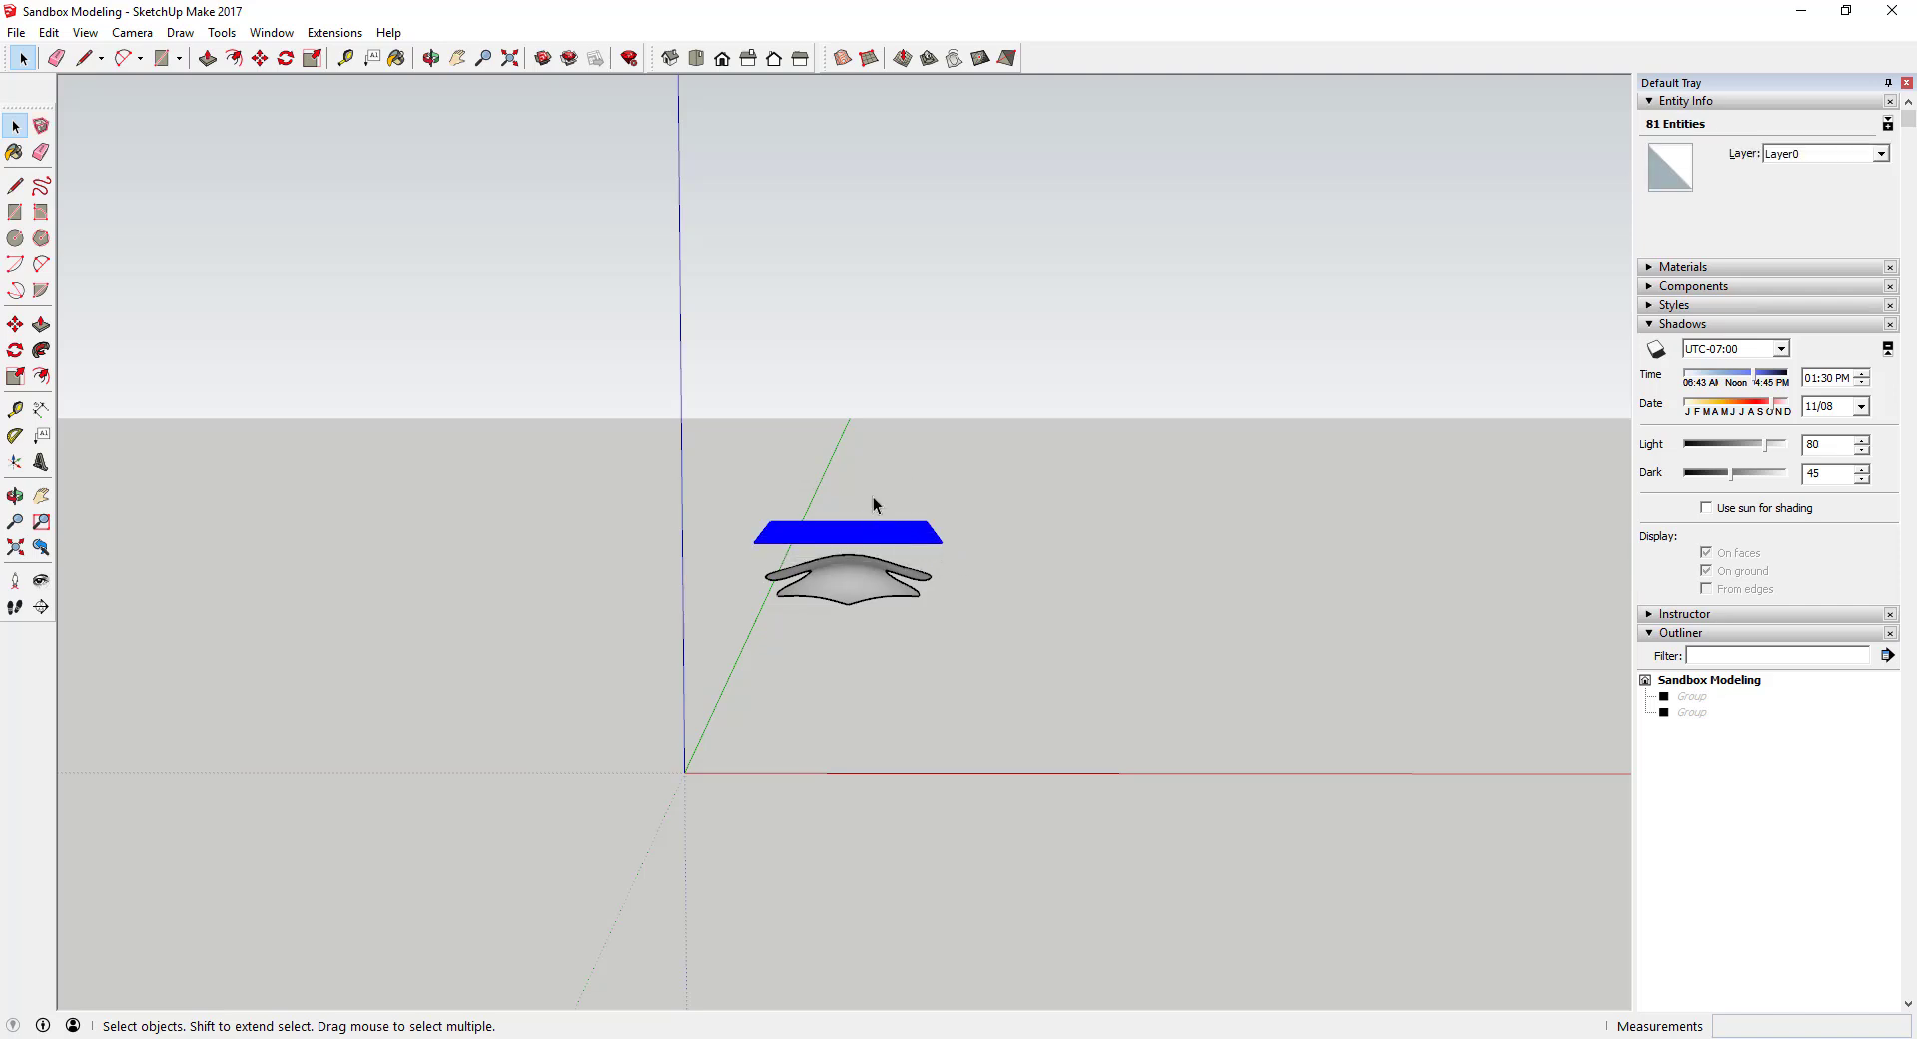
{"action": "left_click", "coordinate": [954, 59]}
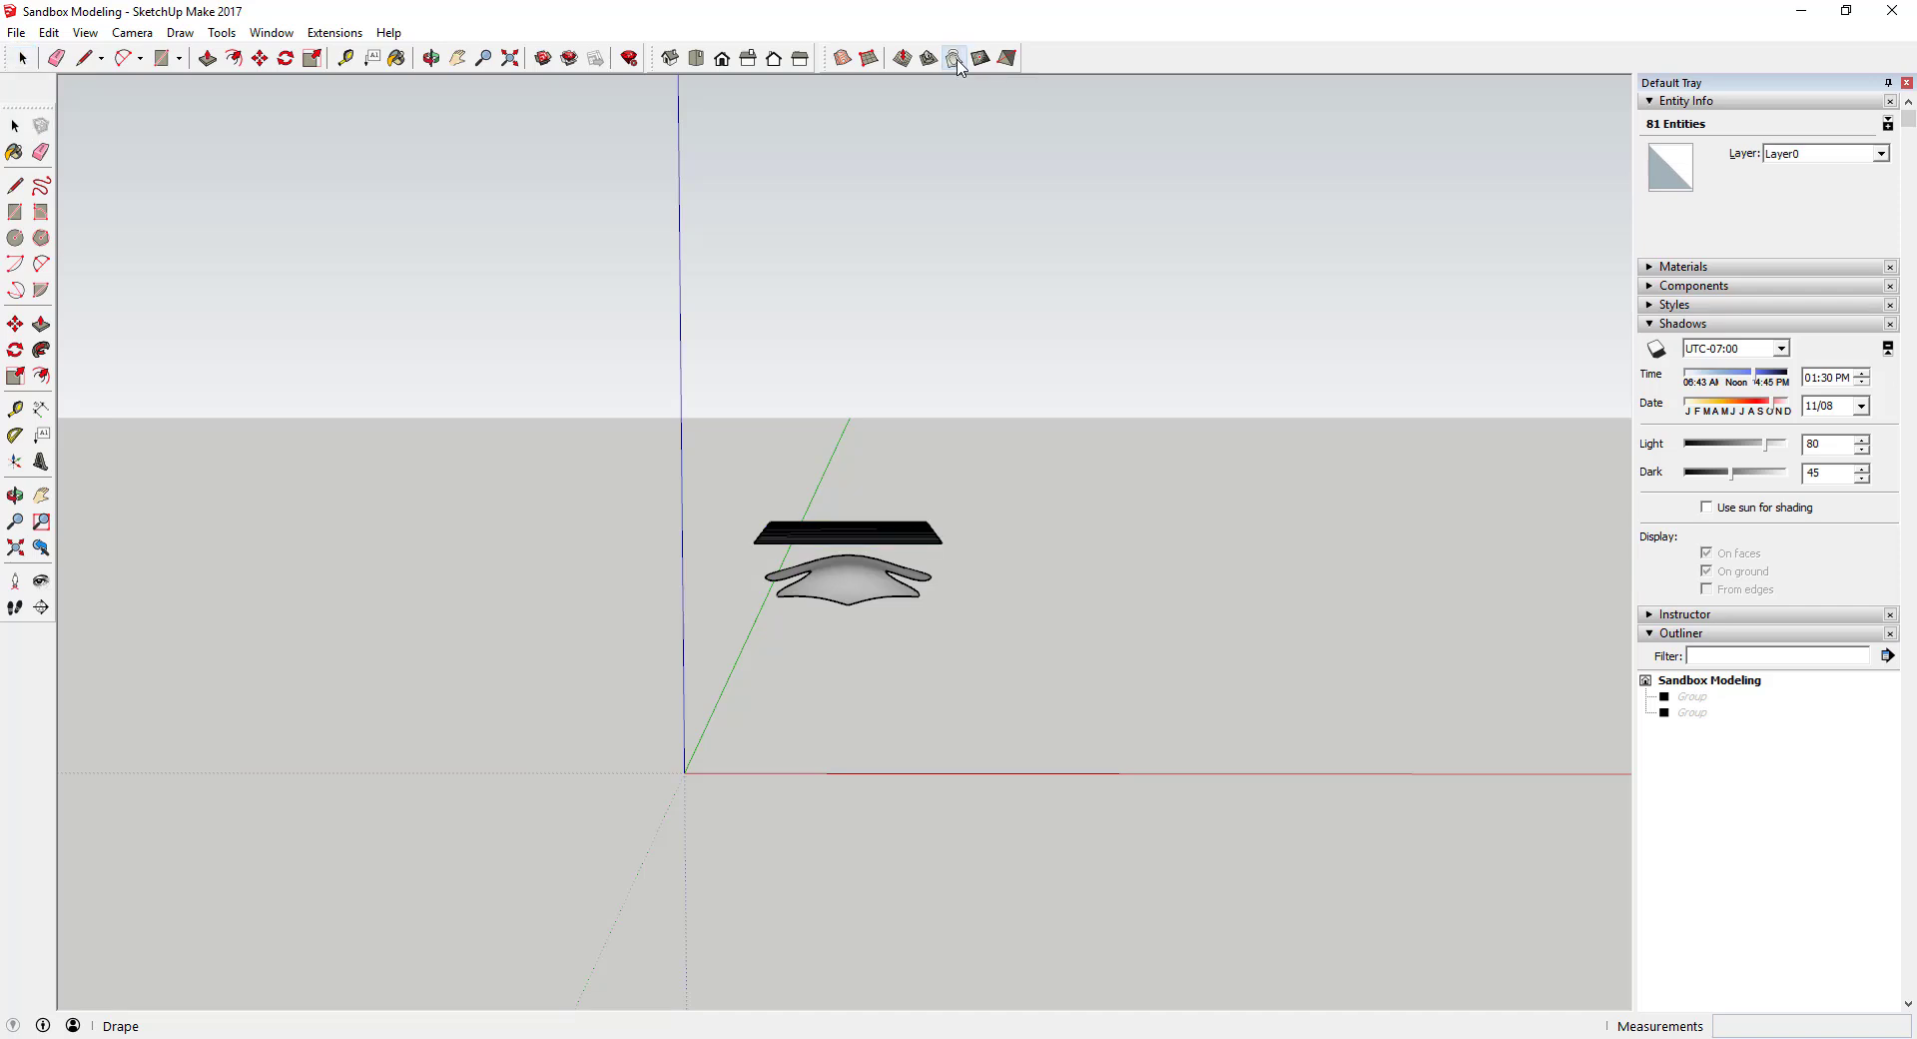
{"action": "left_click", "coordinate": [847, 591]}
- Group the divided rectangles above the surface and hide the group
{"action": "middle_click_drag", "start_coordinate": [852, 589], "coordinate": [869, 400]}
{"action": "key", "text": "space"}
{"action": "left_click_drag", "start_coordinate": [702, 487], "coordinate": [967, 549]}
{"action": "right_click", "coordinate": [909, 532]}
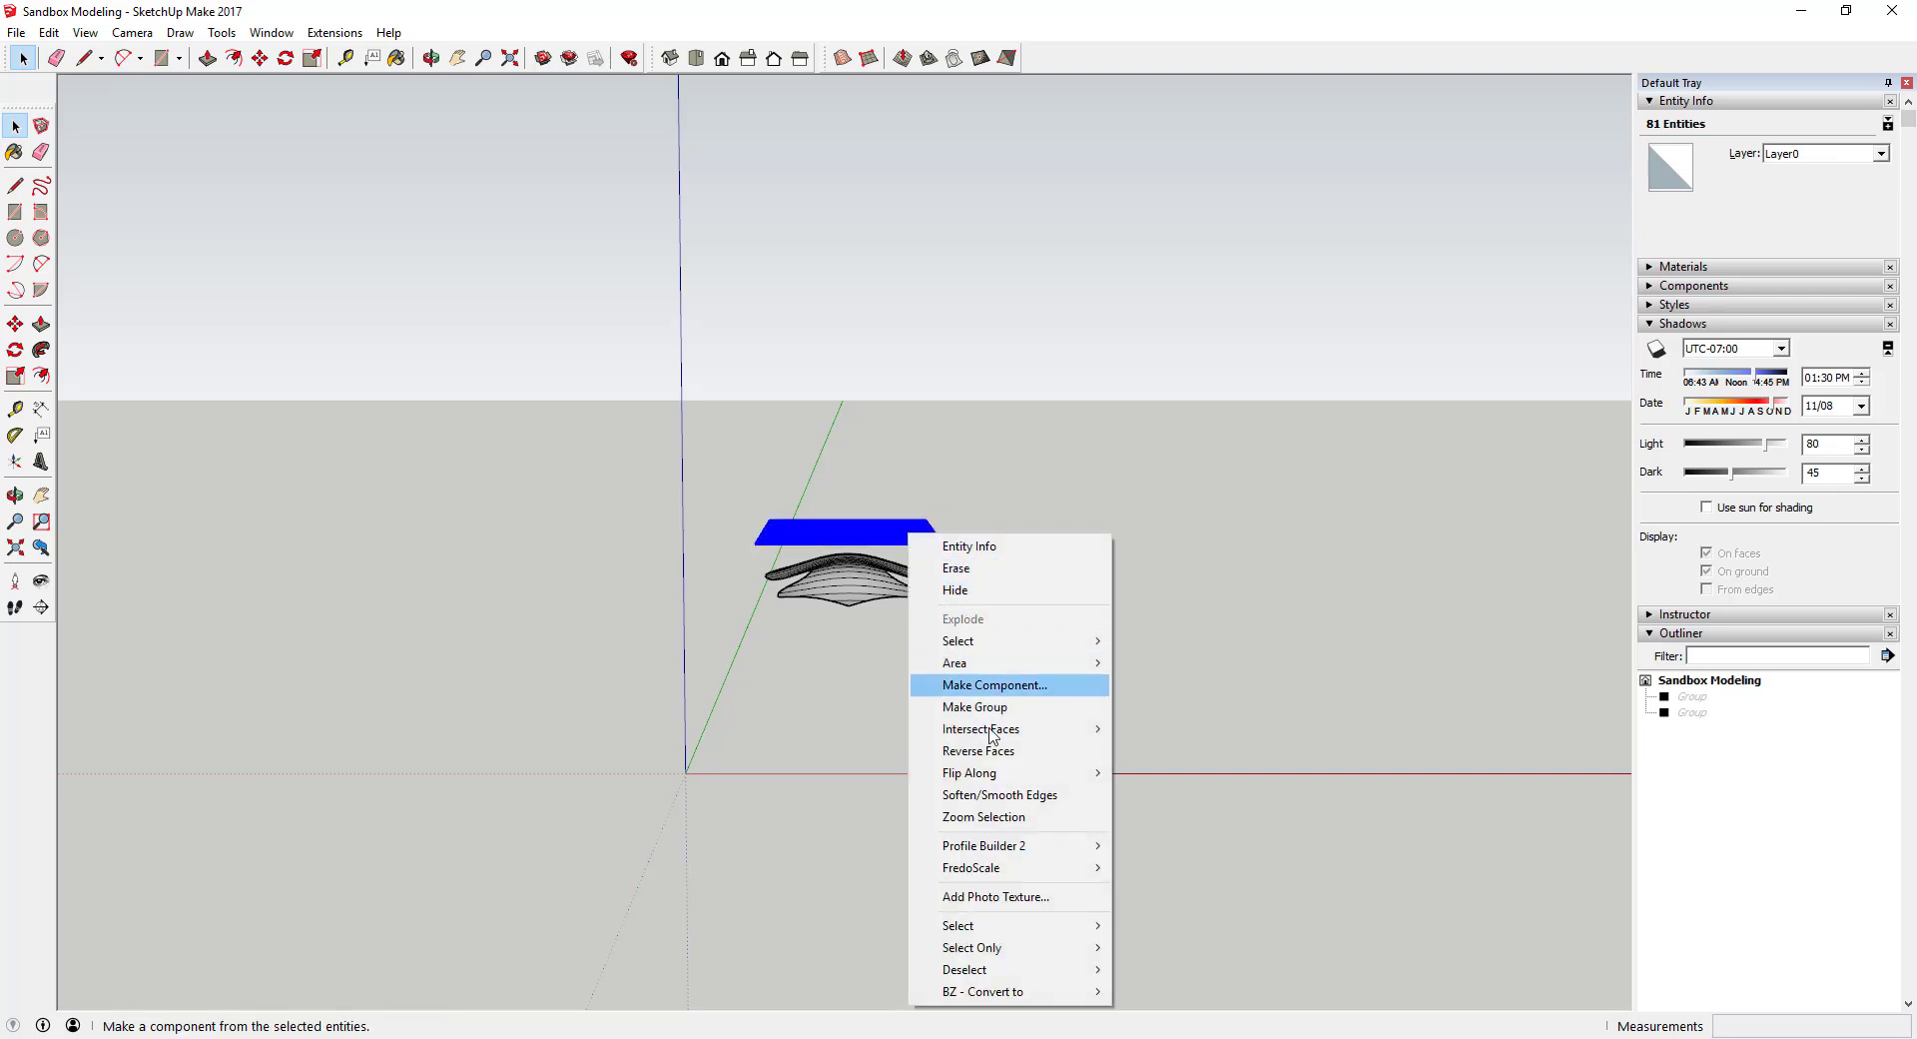
{"action": "left_click", "coordinate": [975, 706]}
{"action": "right_click", "coordinate": [881, 545]}
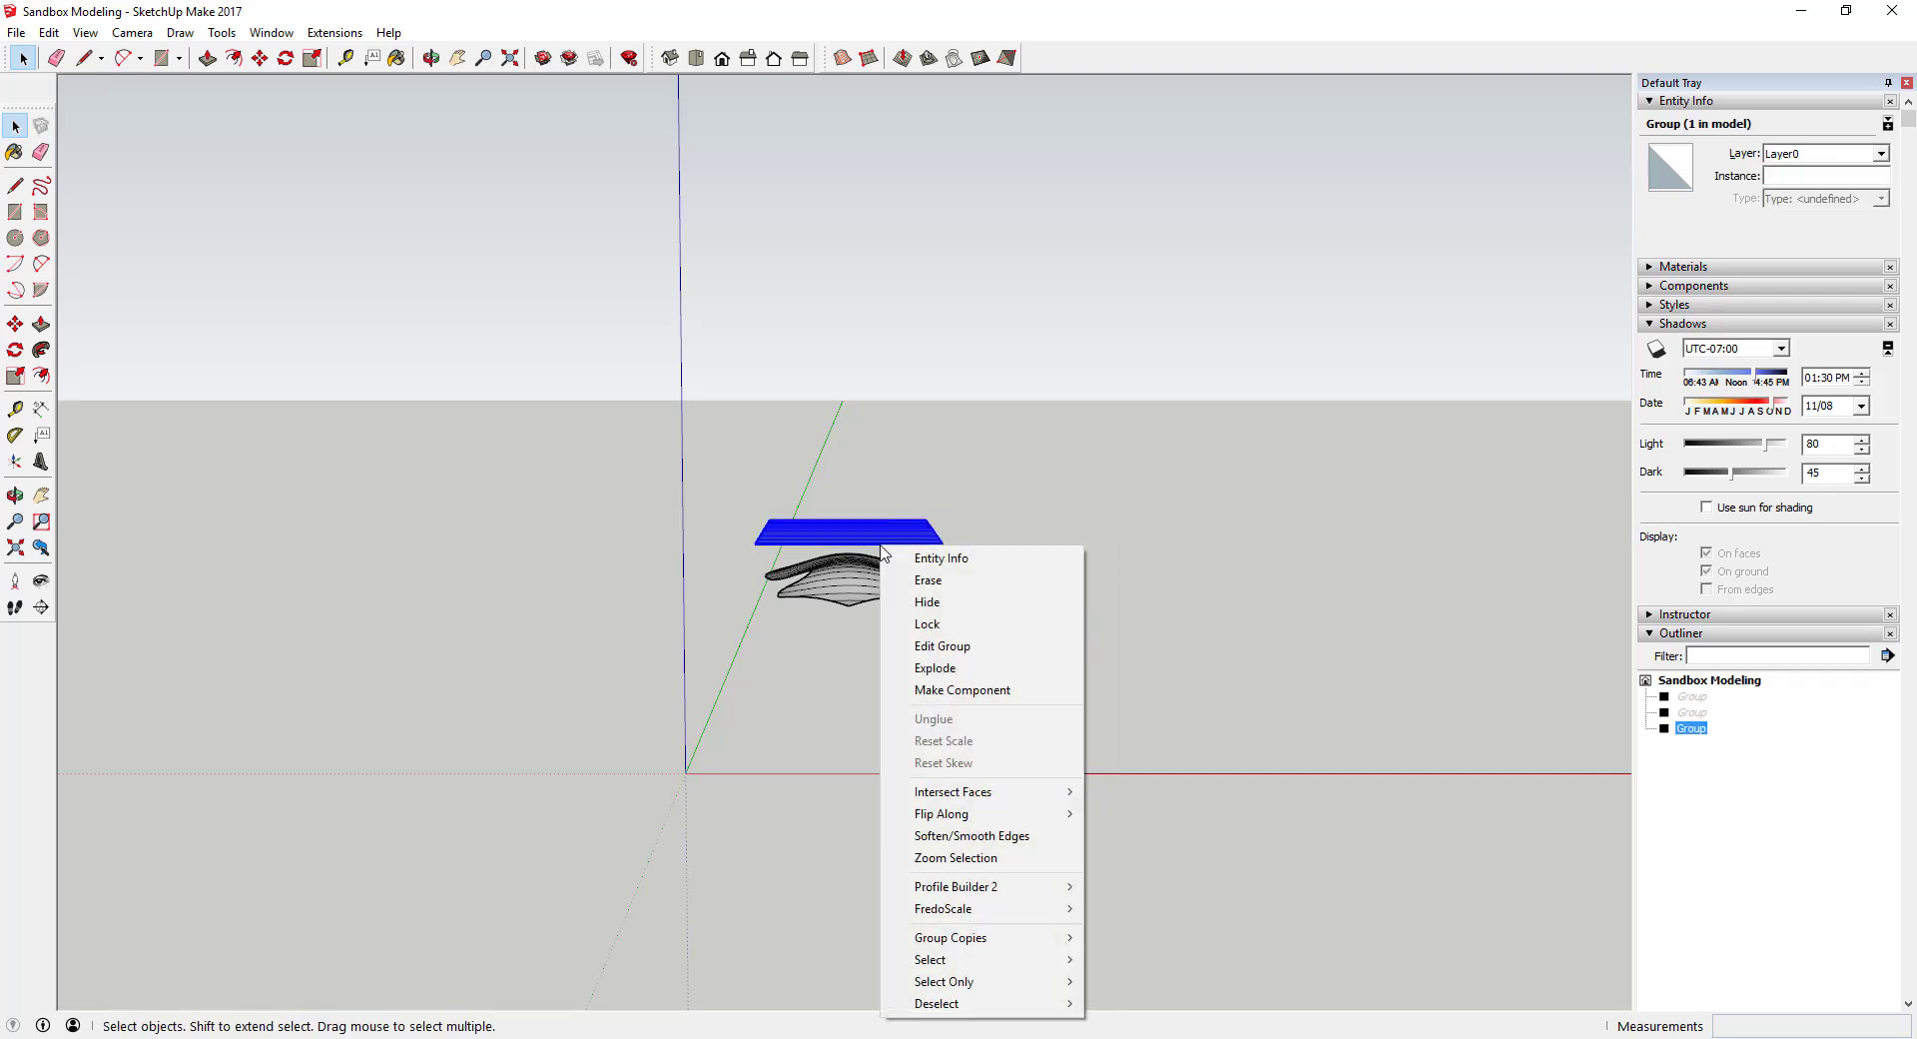
{"action": "left_click", "coordinate": [917, 602]}
- Select the whole domed surface, then deselect its faces and border edges to keep only the draped rib lines selected
{"action": "middle_click_drag", "start_coordinate": [890, 514], "coordinate": [890, 842]}
{"action": "scroll", "coordinate": [826, 501], "scroll_direction": "down", "scroll_amount": 2}
{"action": "scroll", "coordinate": [858, 524], "scroll_direction": "up", "scroll_amount": 3}
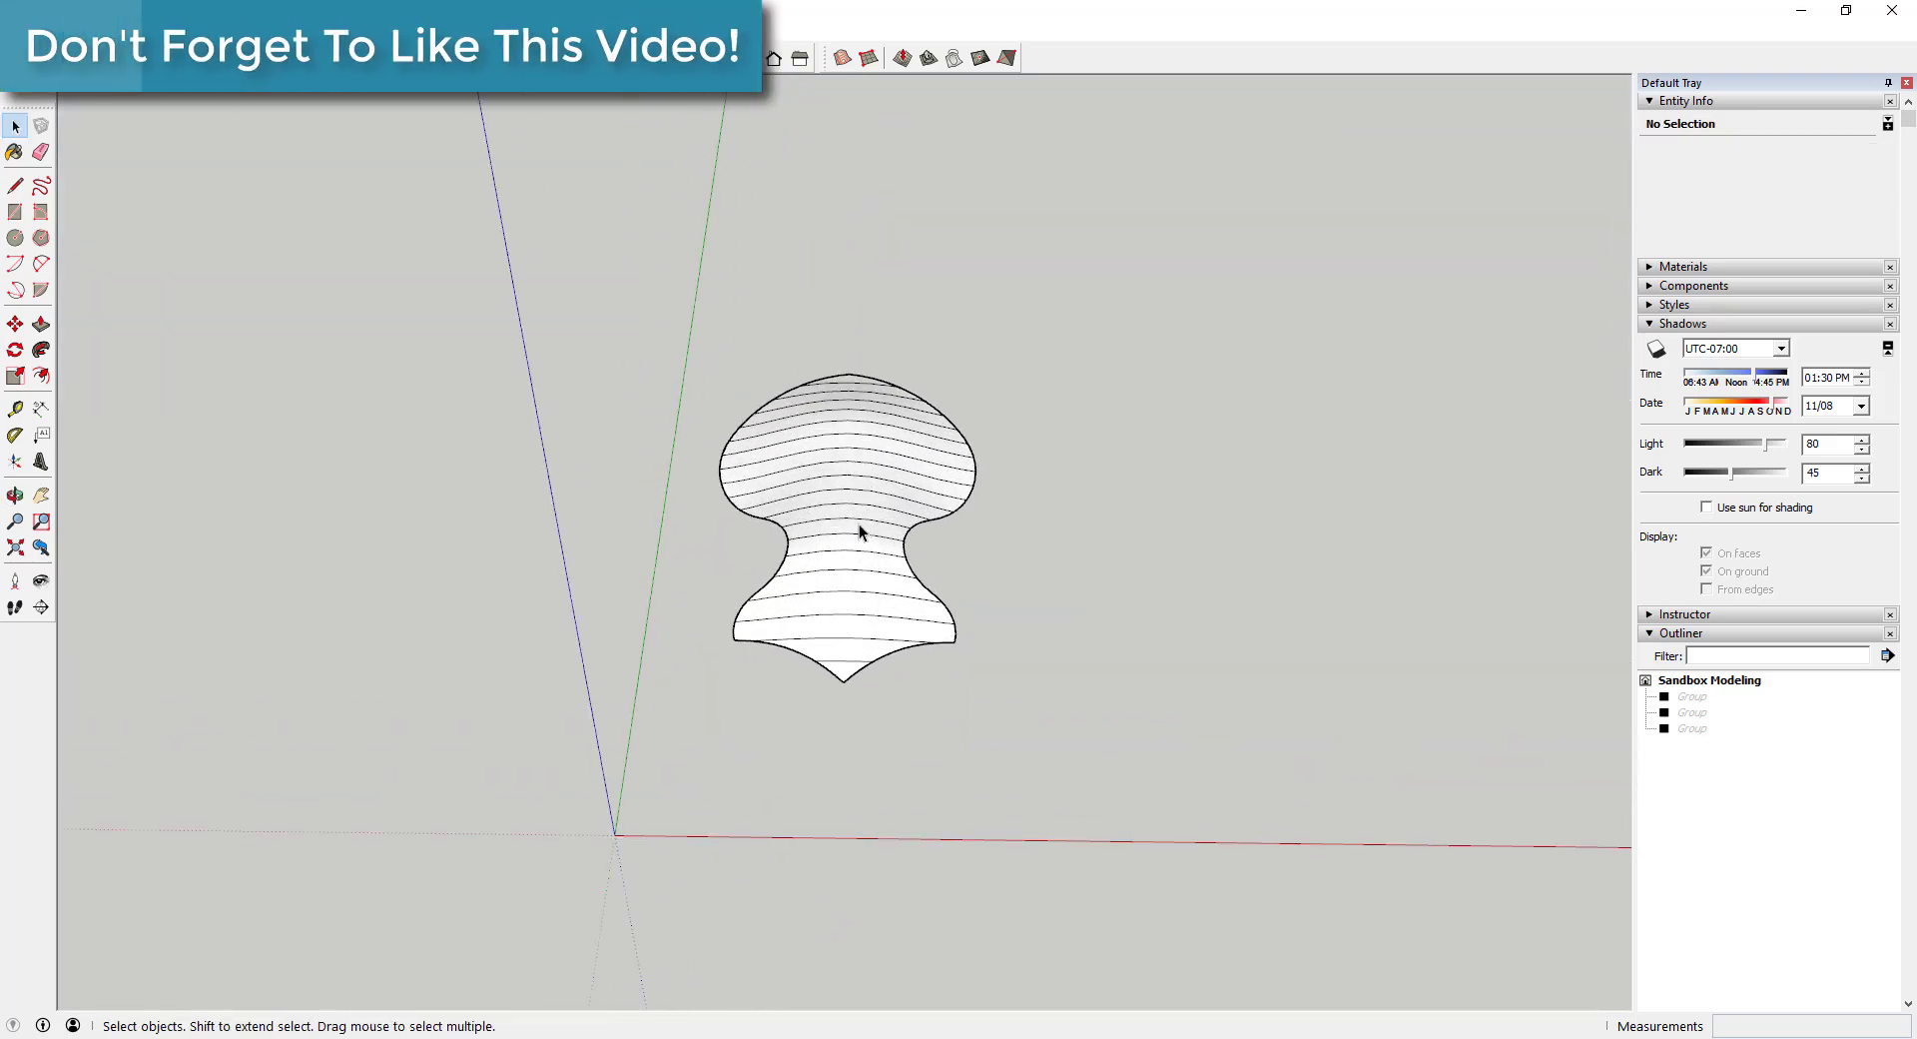
{"action": "scroll", "coordinate": [847, 496], "scroll_direction": "up", "scroll_amount": 2}
{"action": "scroll", "coordinate": [839, 442], "scroll_direction": "down", "scroll_amount": 2}
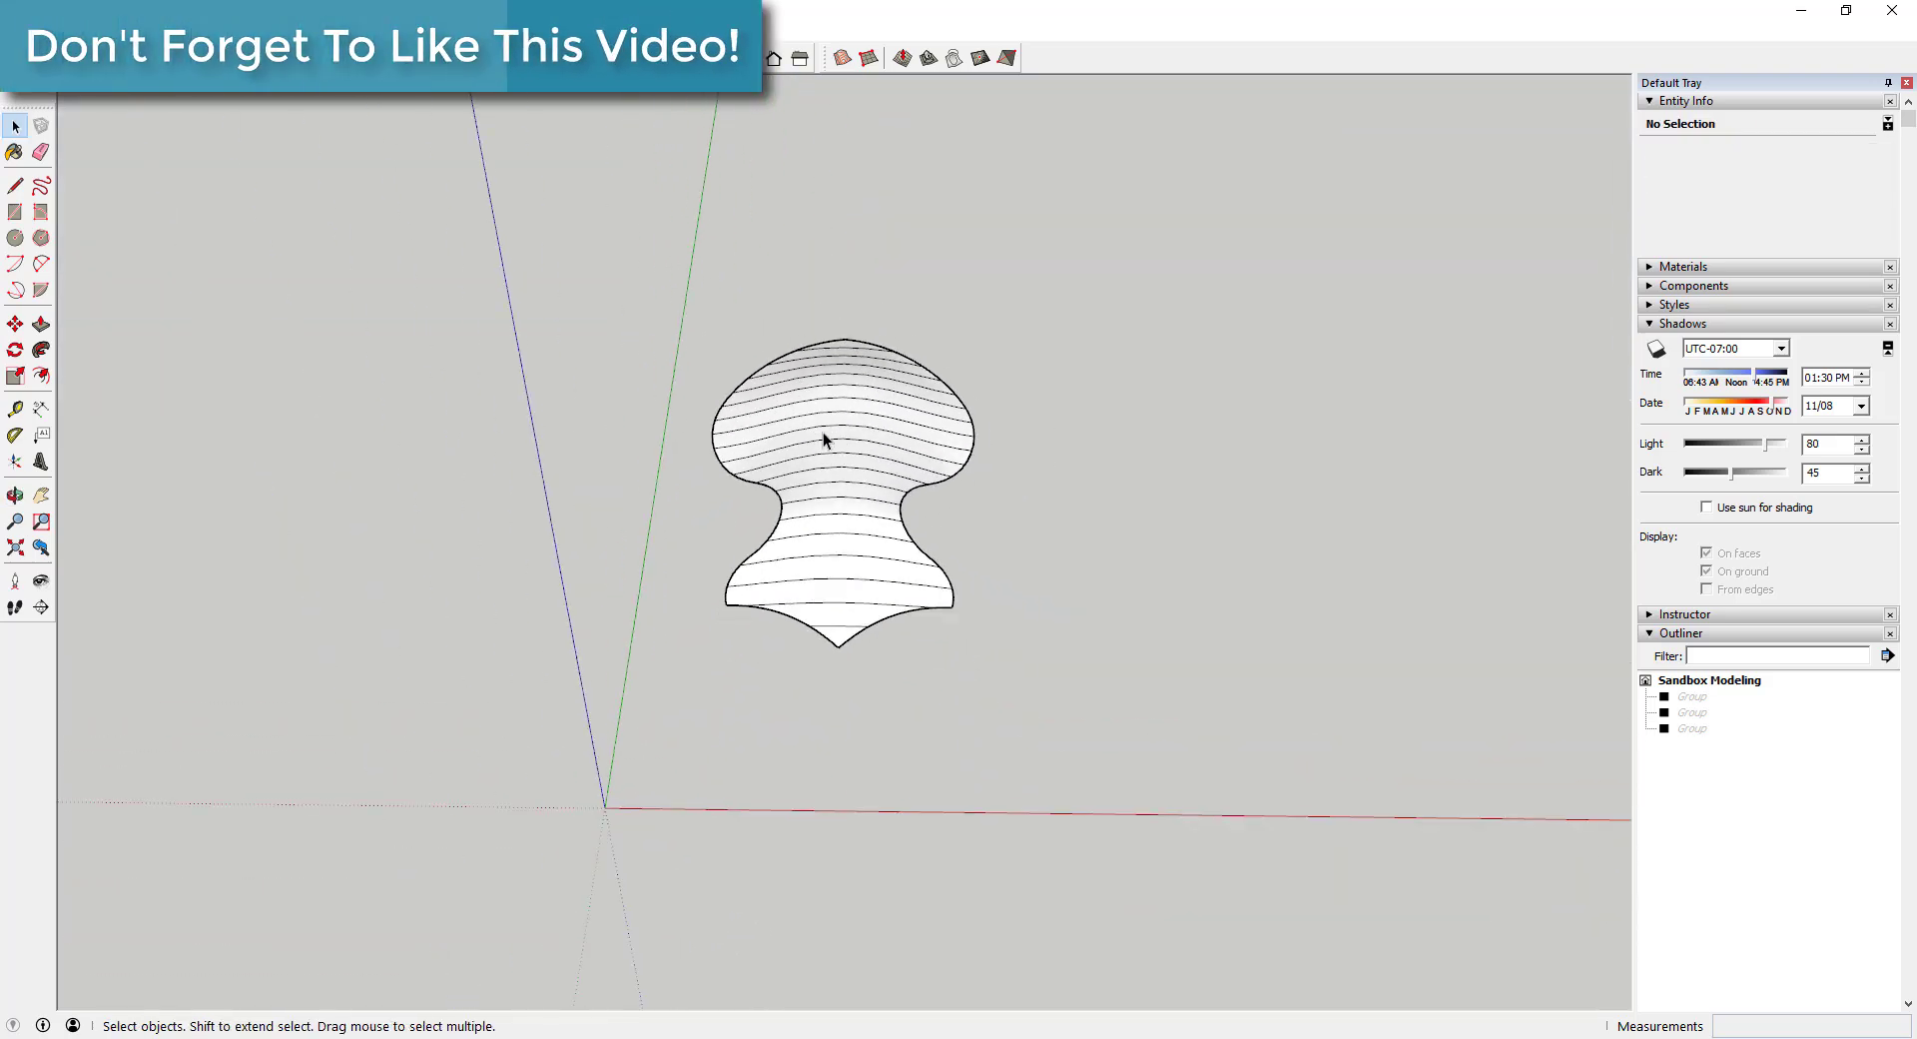
{"action": "scroll", "coordinate": [825, 429], "scroll_direction": "up", "scroll_amount": 2}
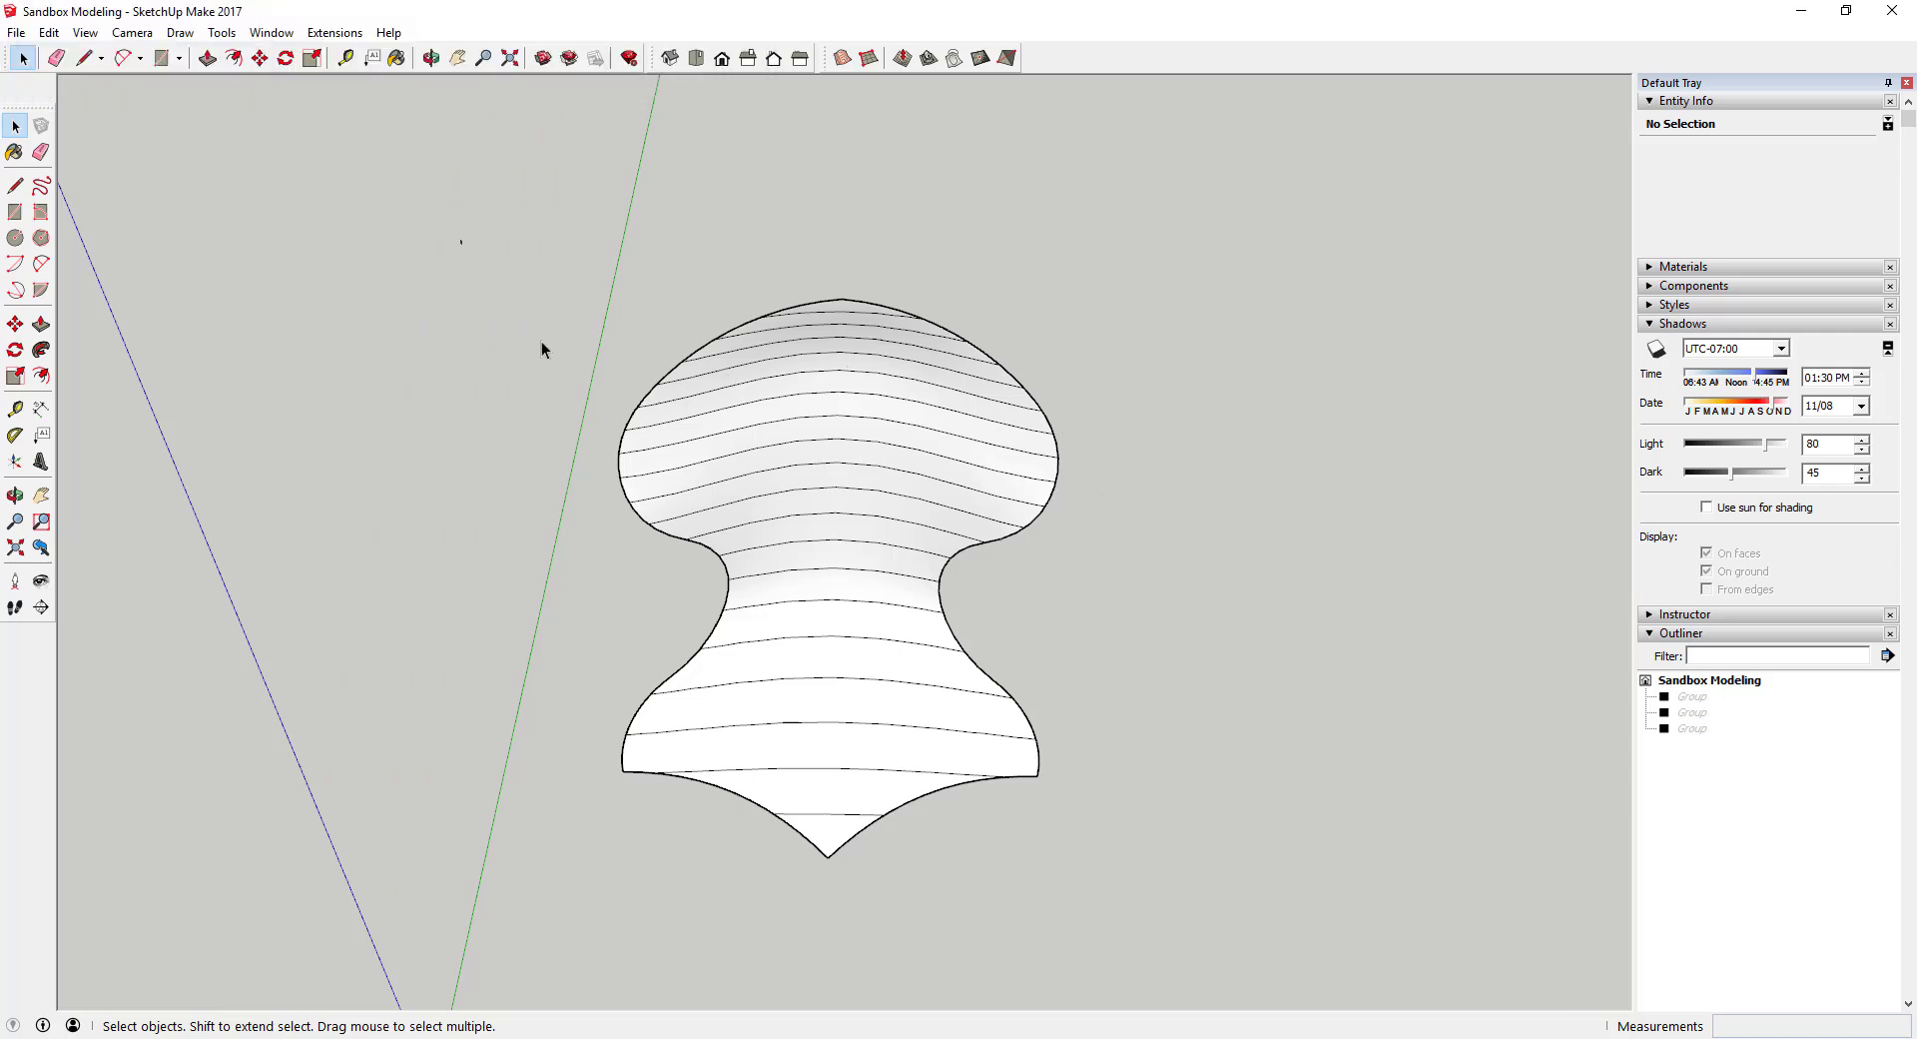
{"action": "left_click_drag", "start_coordinate": [541, 350], "coordinate": [1326, 884]}
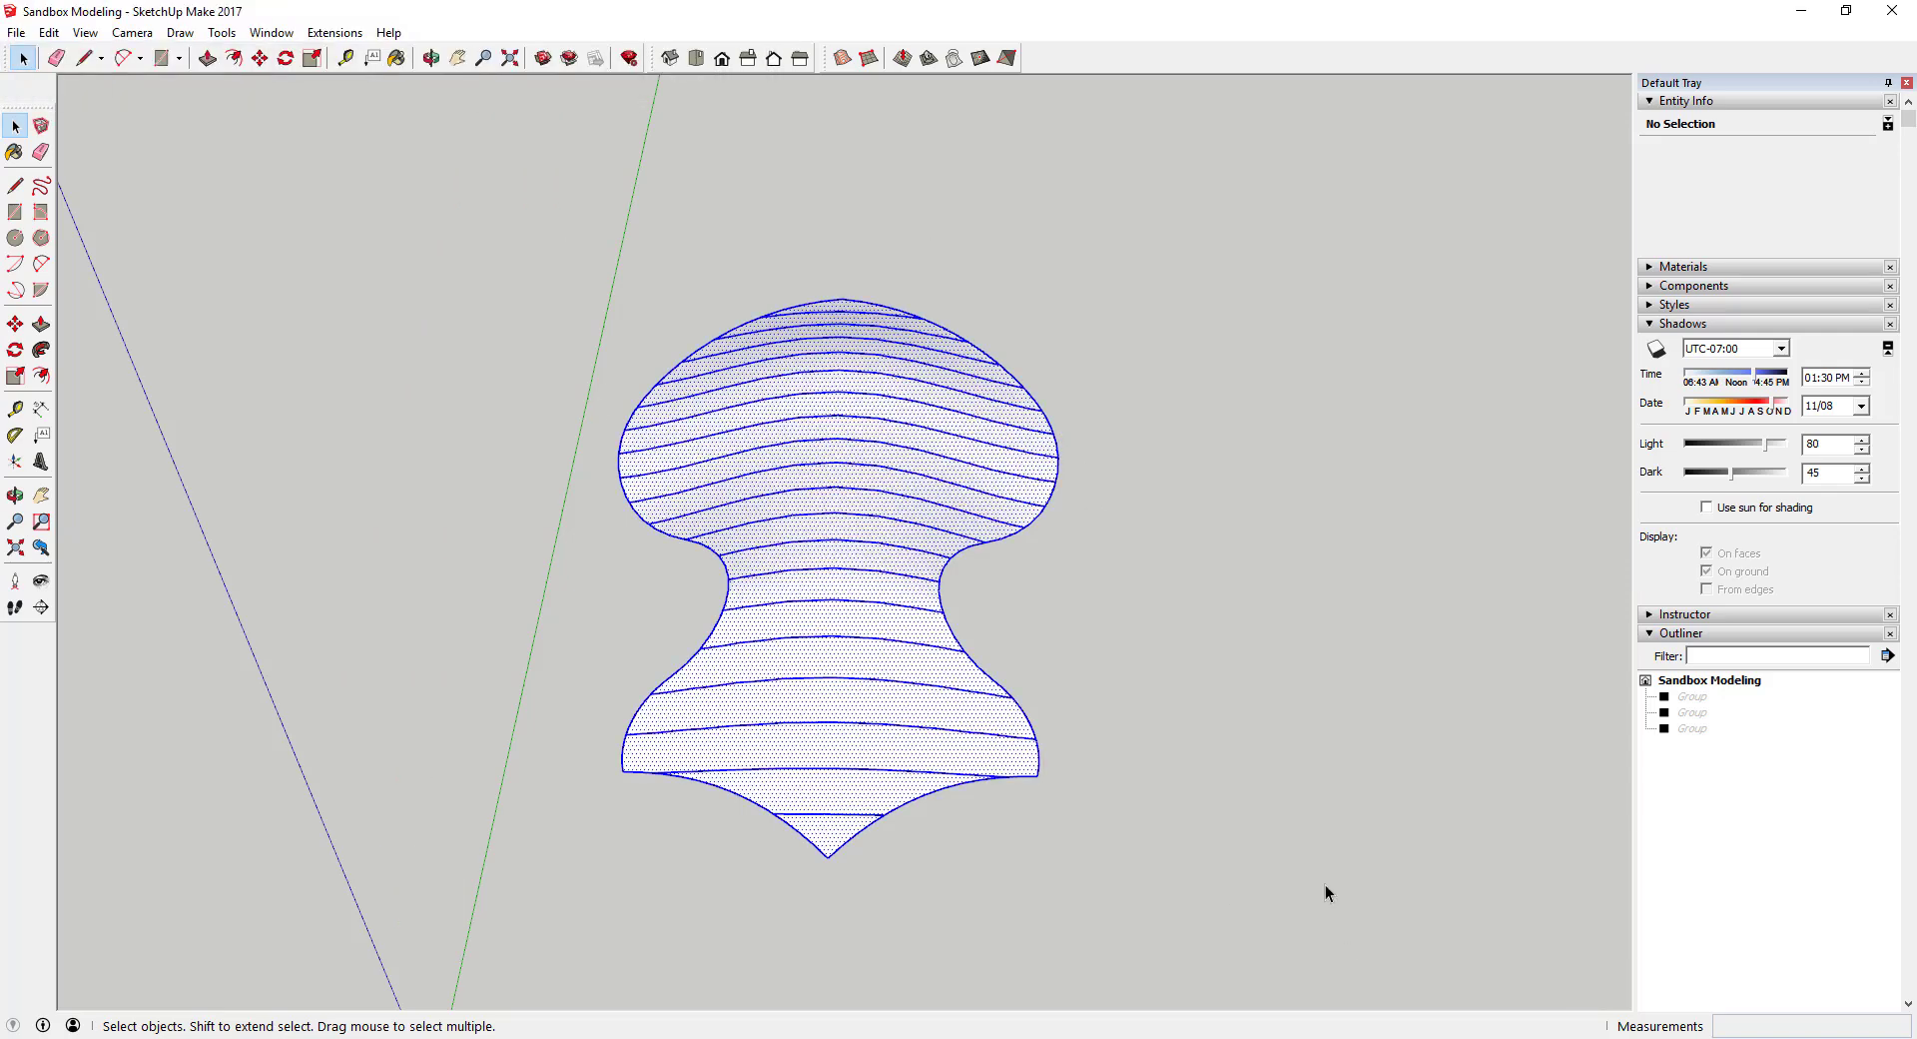
{"action": "right_click", "coordinate": [842, 437]}
{"action": "mouse_move", "coordinate": [919, 939]}
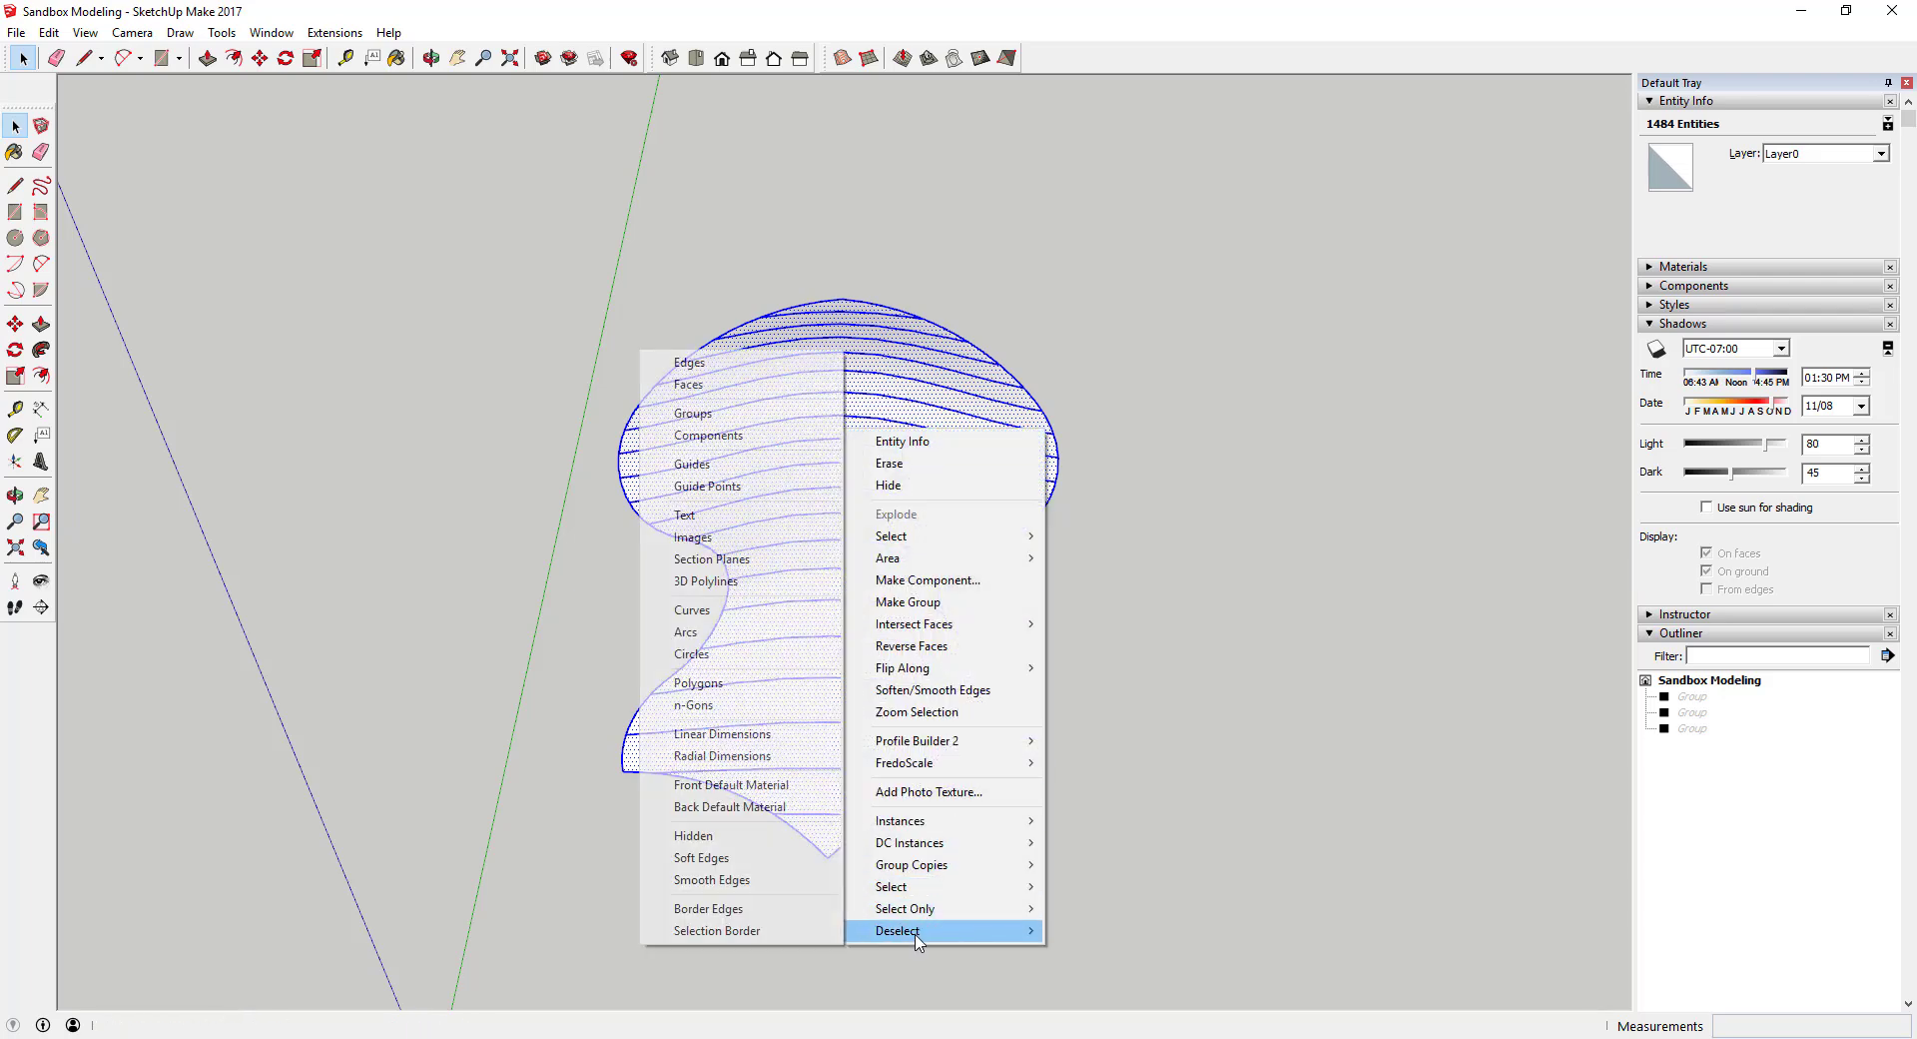
{"action": "left_click", "coordinate": [719, 385]}
{"action": "right_click", "coordinate": [947, 630]}
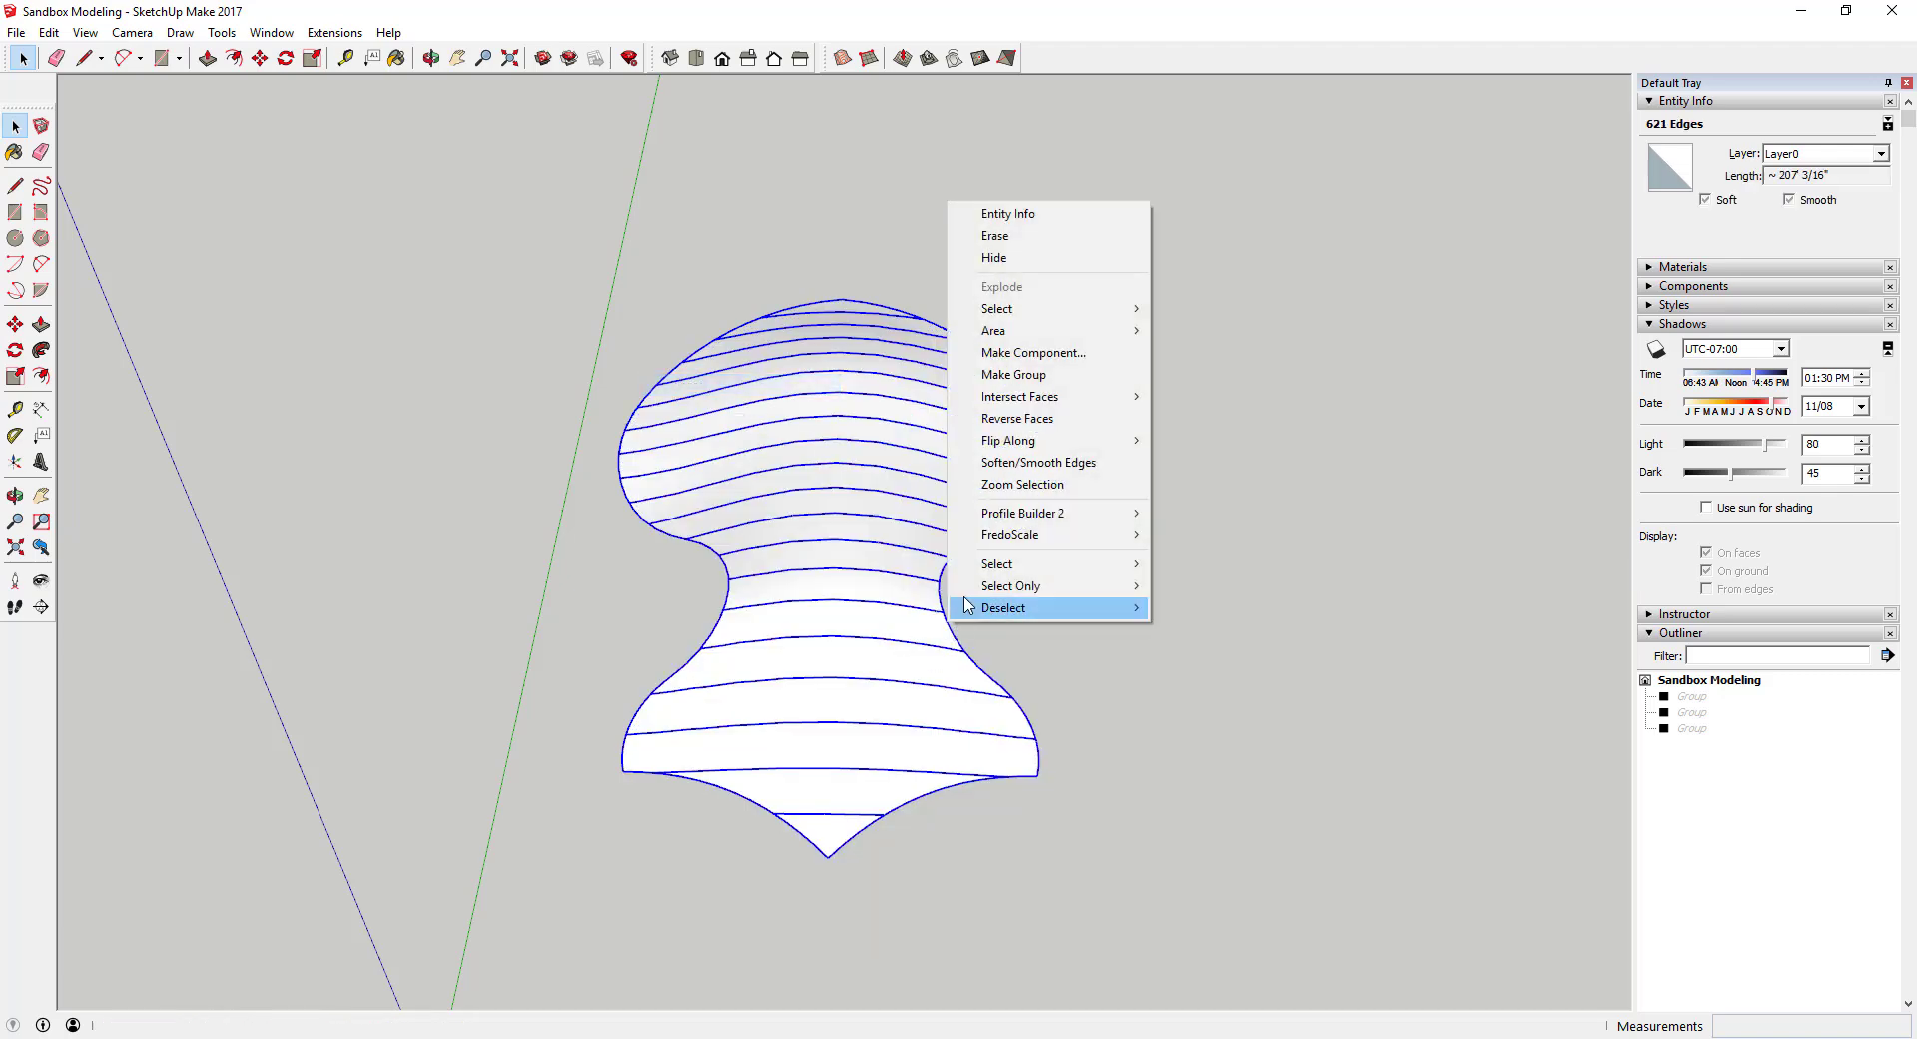
{"action": "mouse_move", "coordinate": [1029, 607]}
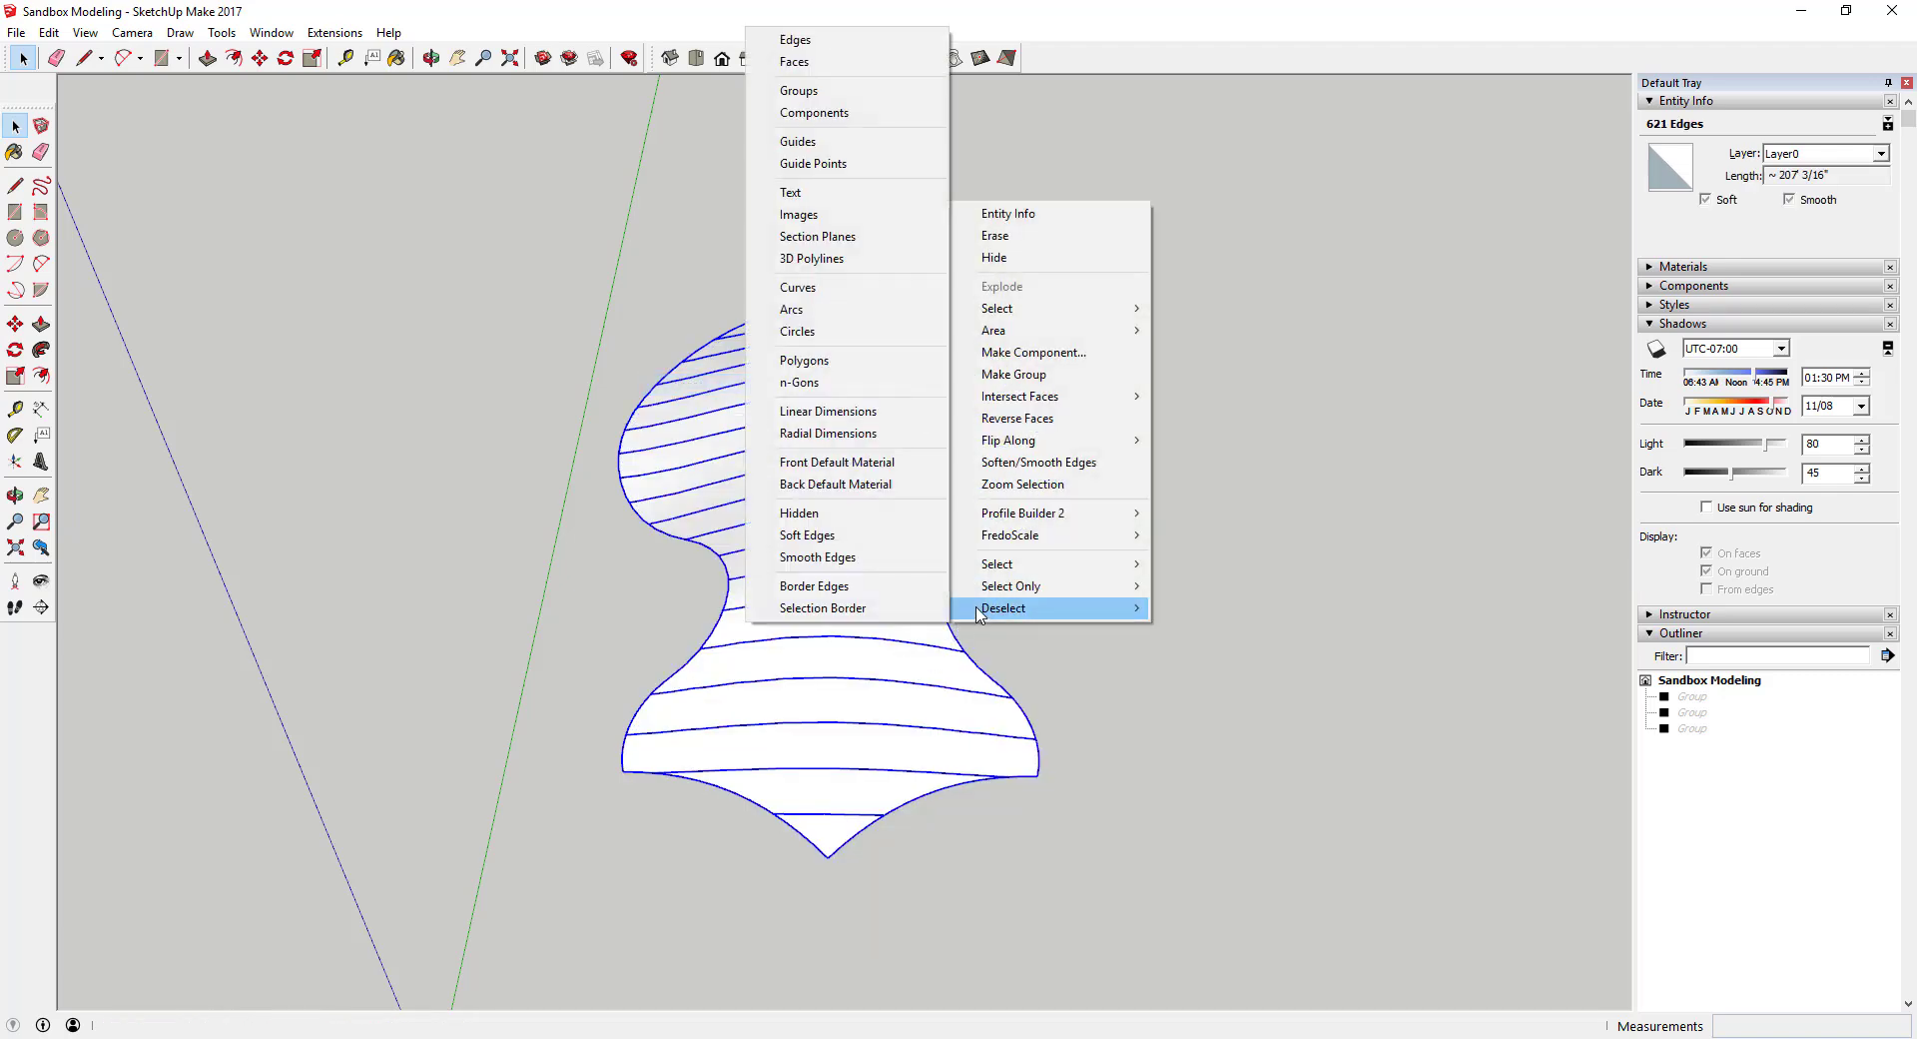
{"action": "left_click", "coordinate": [817, 591]}
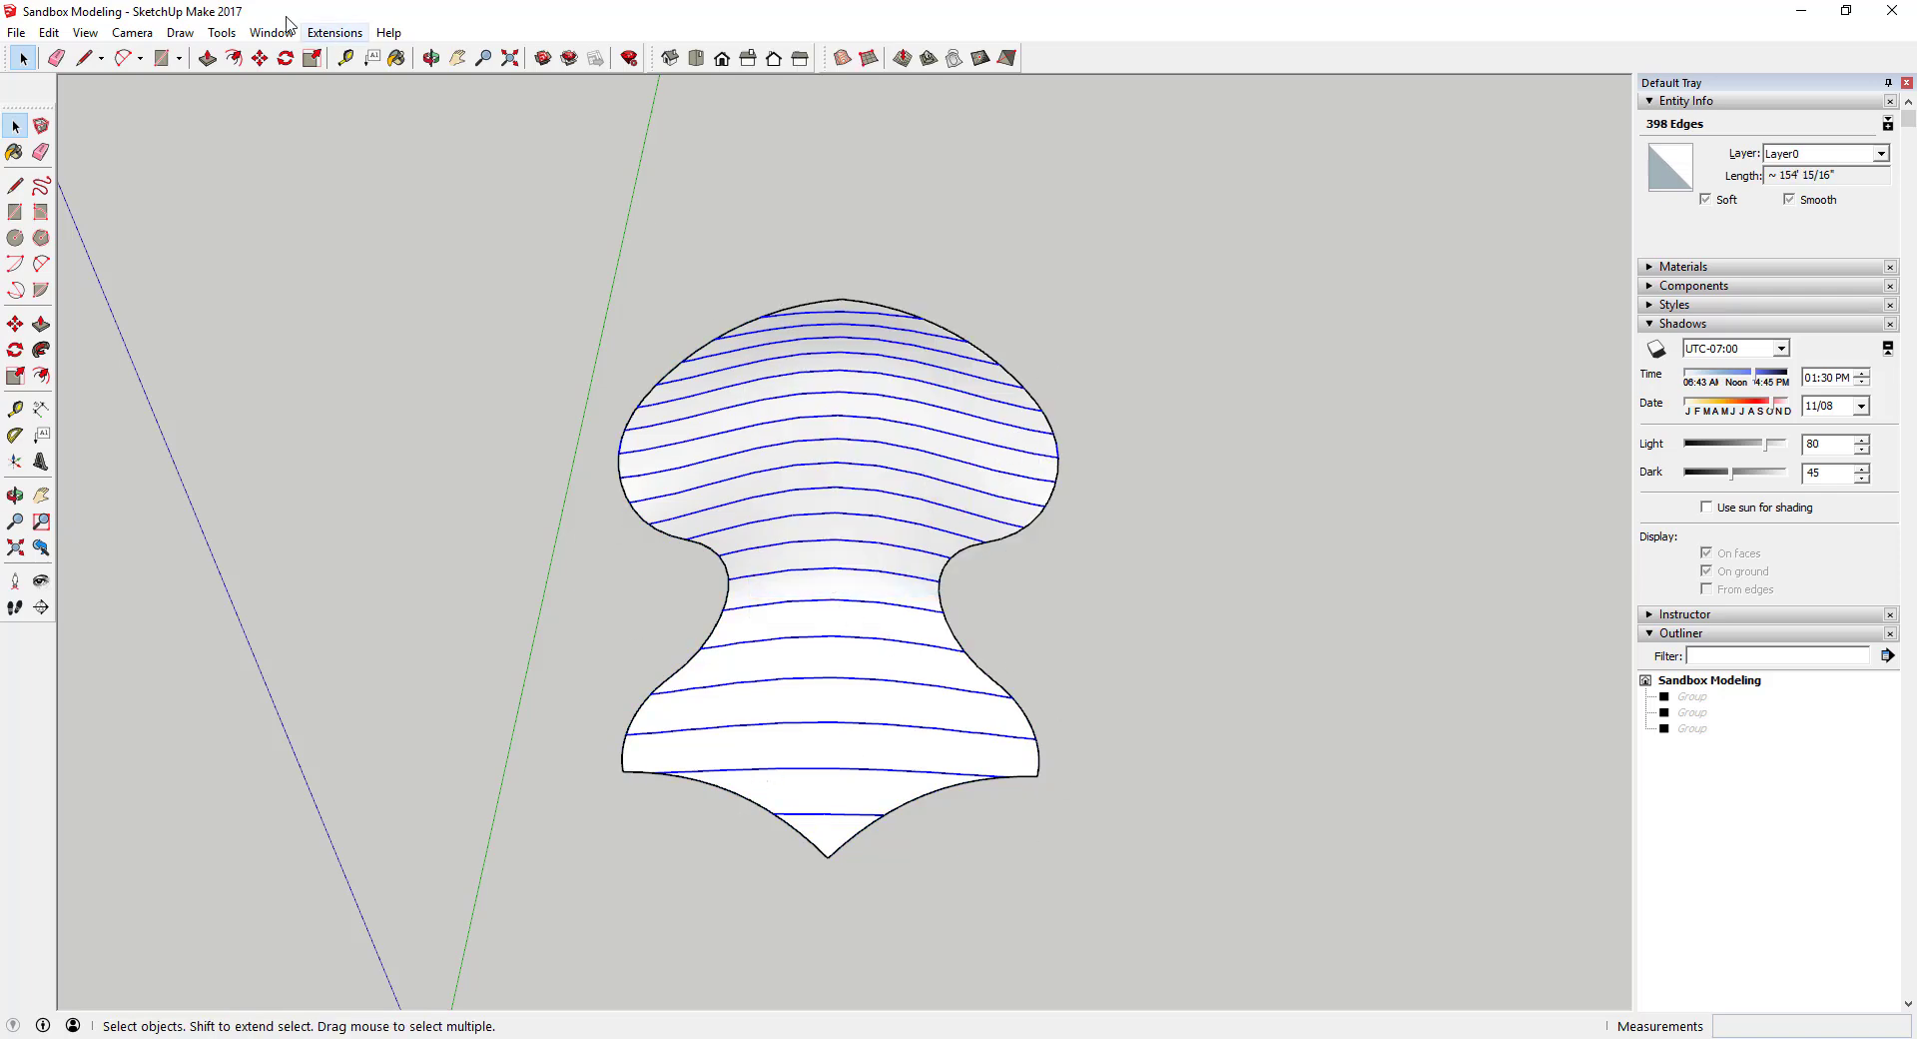
- Convert the selected rib lines to grouped cylinders with 2" diameter and precision 10, following curves, without a separate group per tube
{"action": "left_click", "coordinate": [221, 32]}
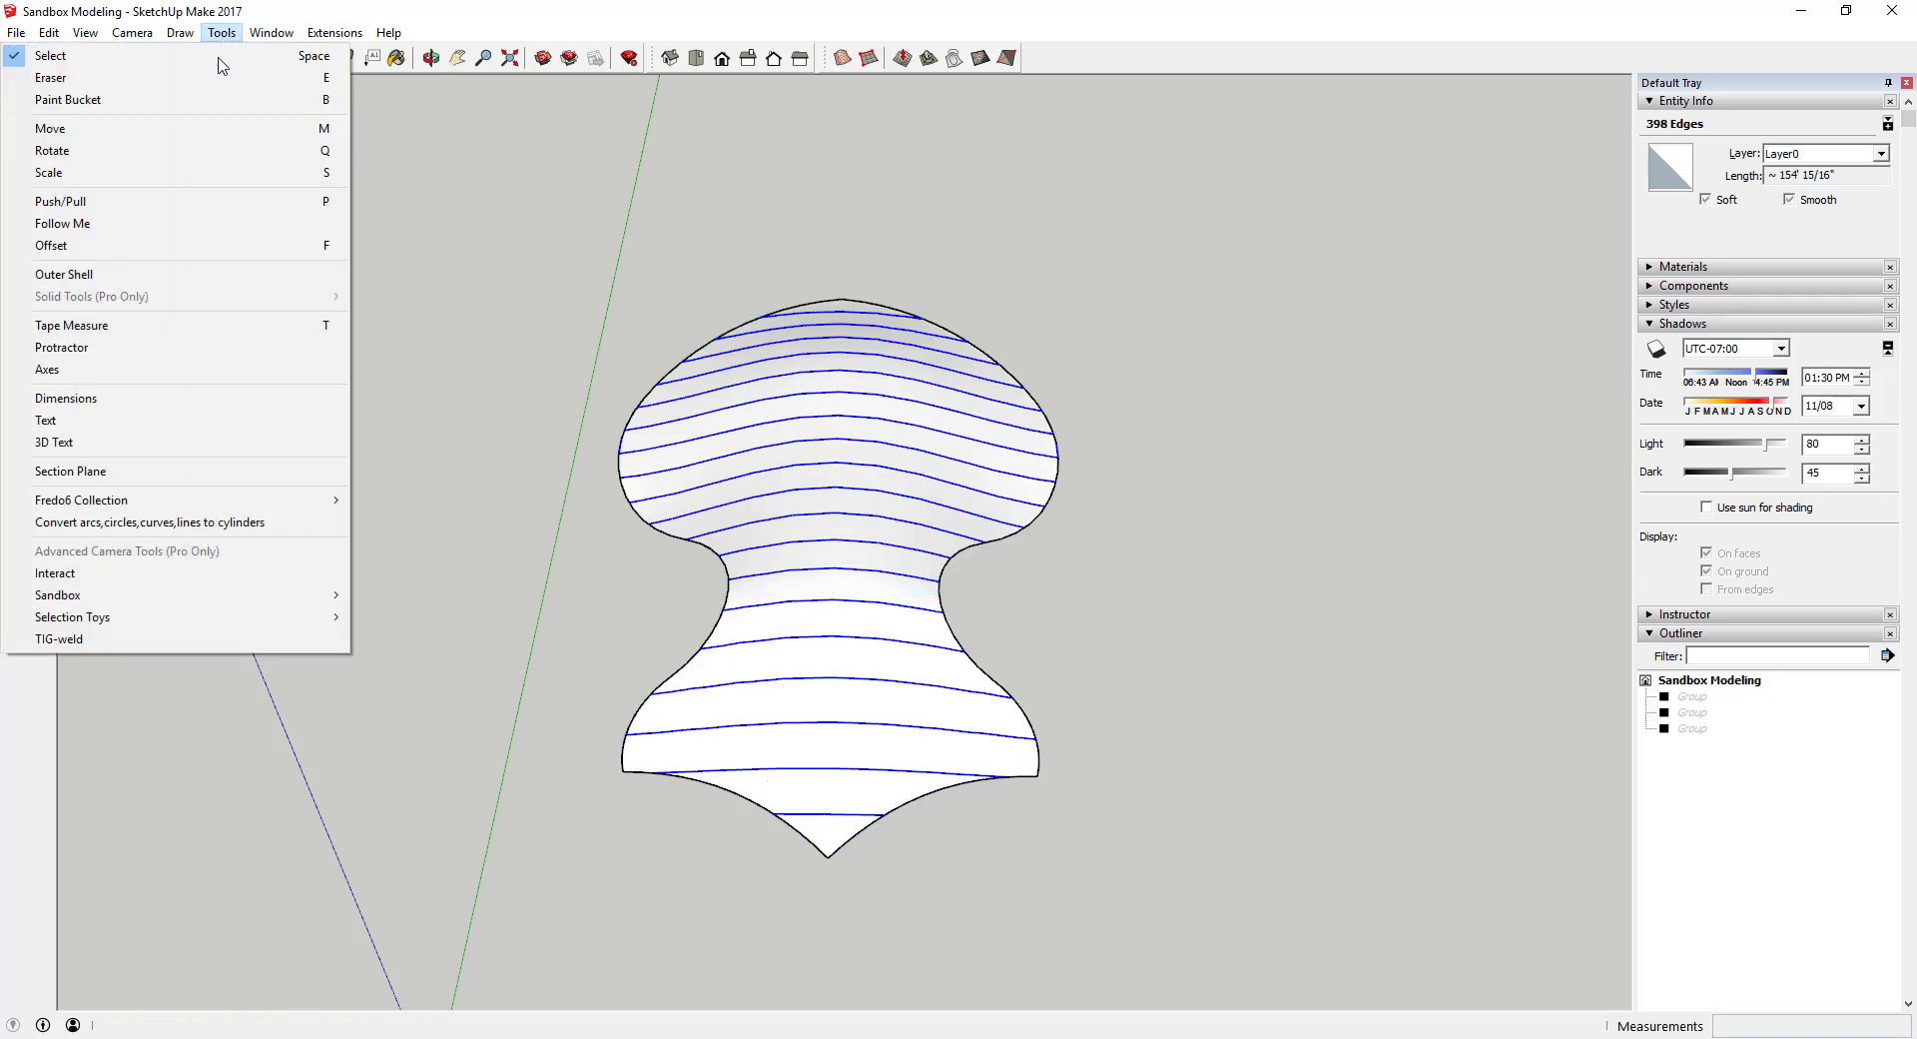
{"action": "left_click", "coordinate": [170, 522]}
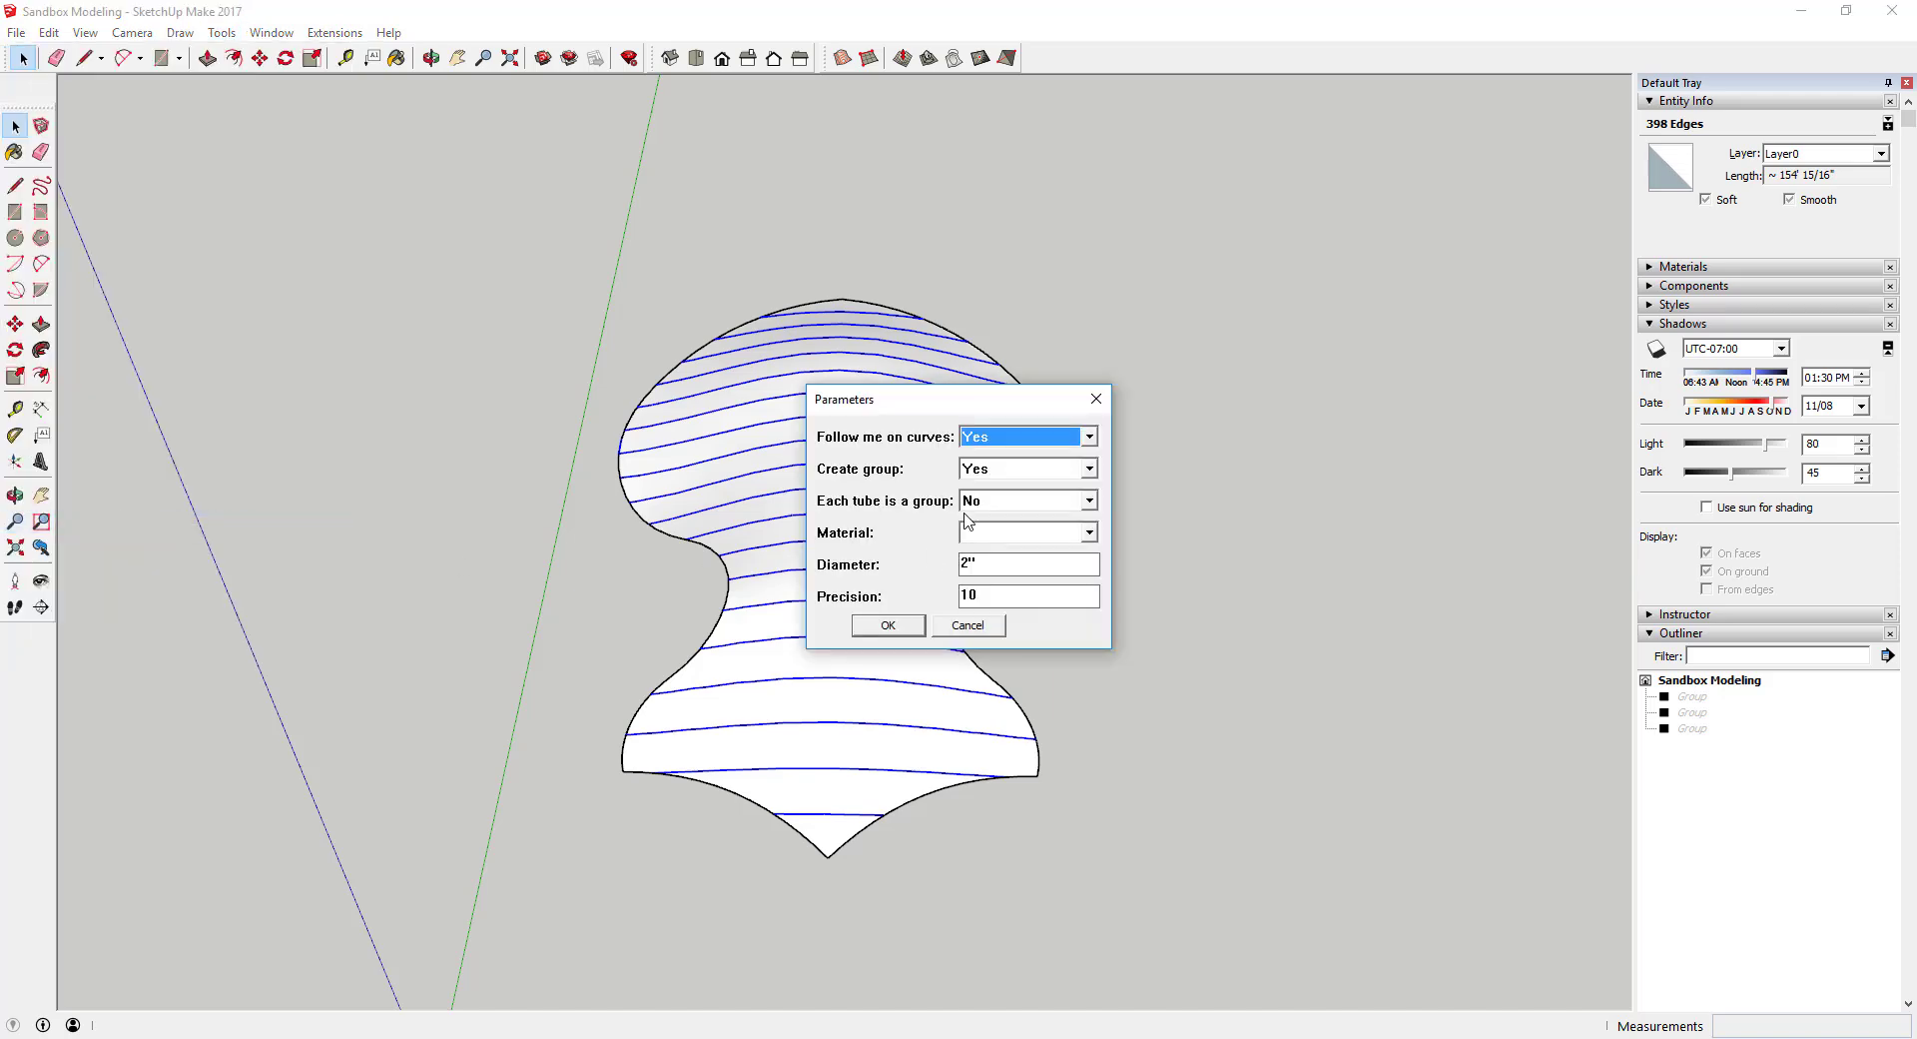
{"action": "left_click", "coordinate": [889, 627]}
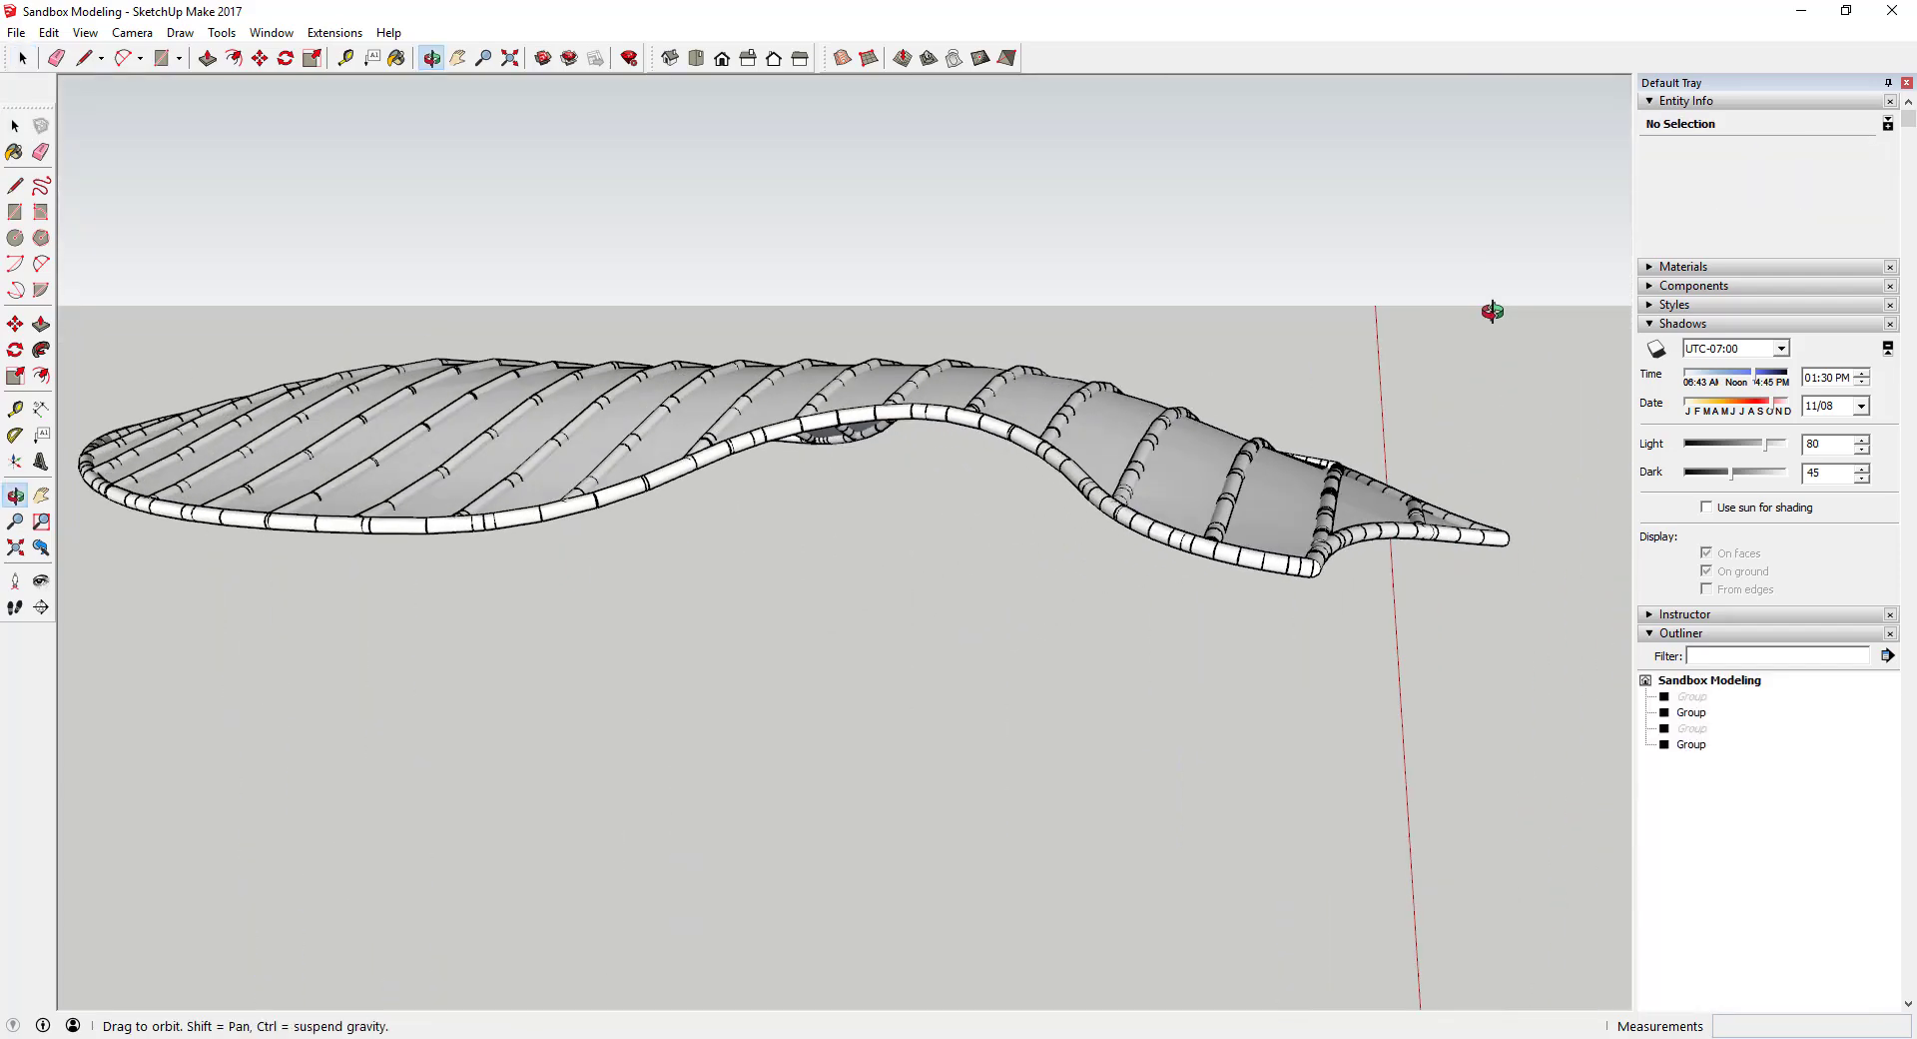
- Examine the rib and outline tubes on the domed surface from above, below and the sides
{"action": "left_click_drag", "start_coordinate": [1494, 307], "coordinate": [1446, 339]}
{"action": "key", "text": "space"}
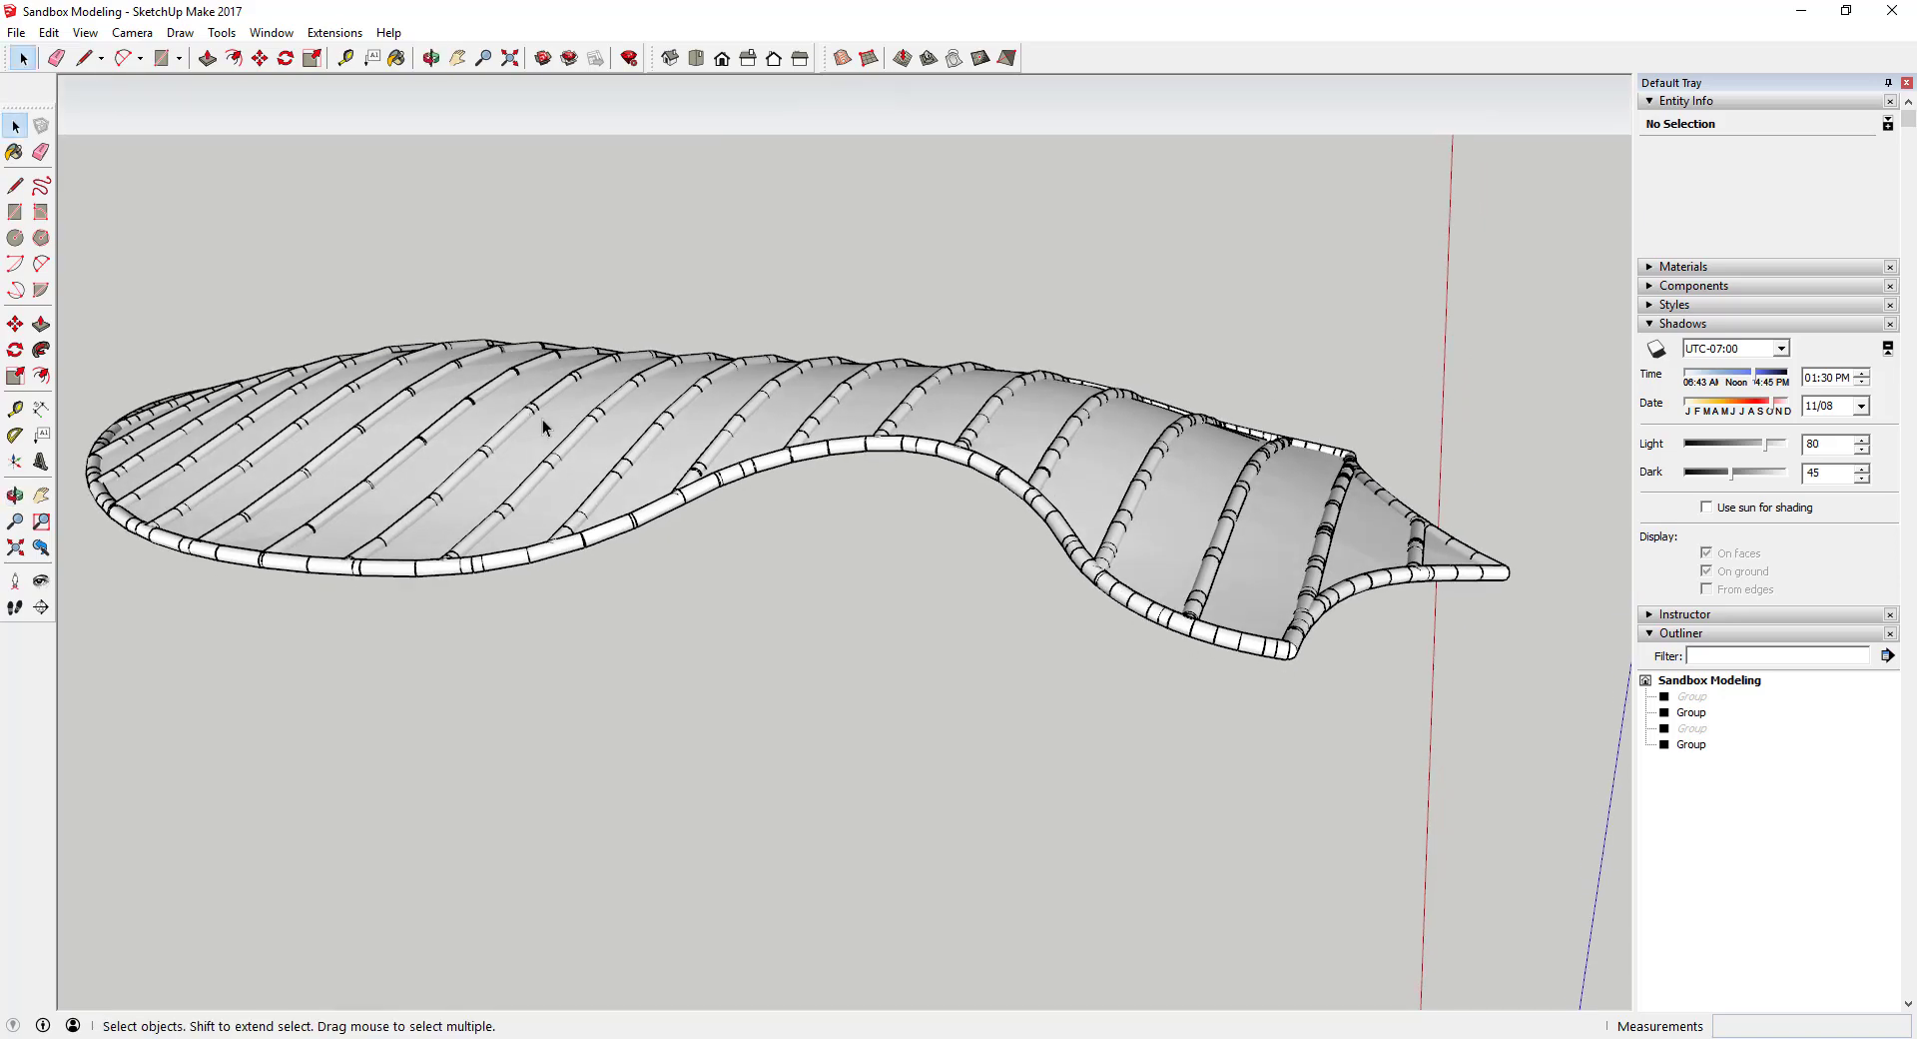
{"action": "left_click", "coordinate": [1248, 528]}
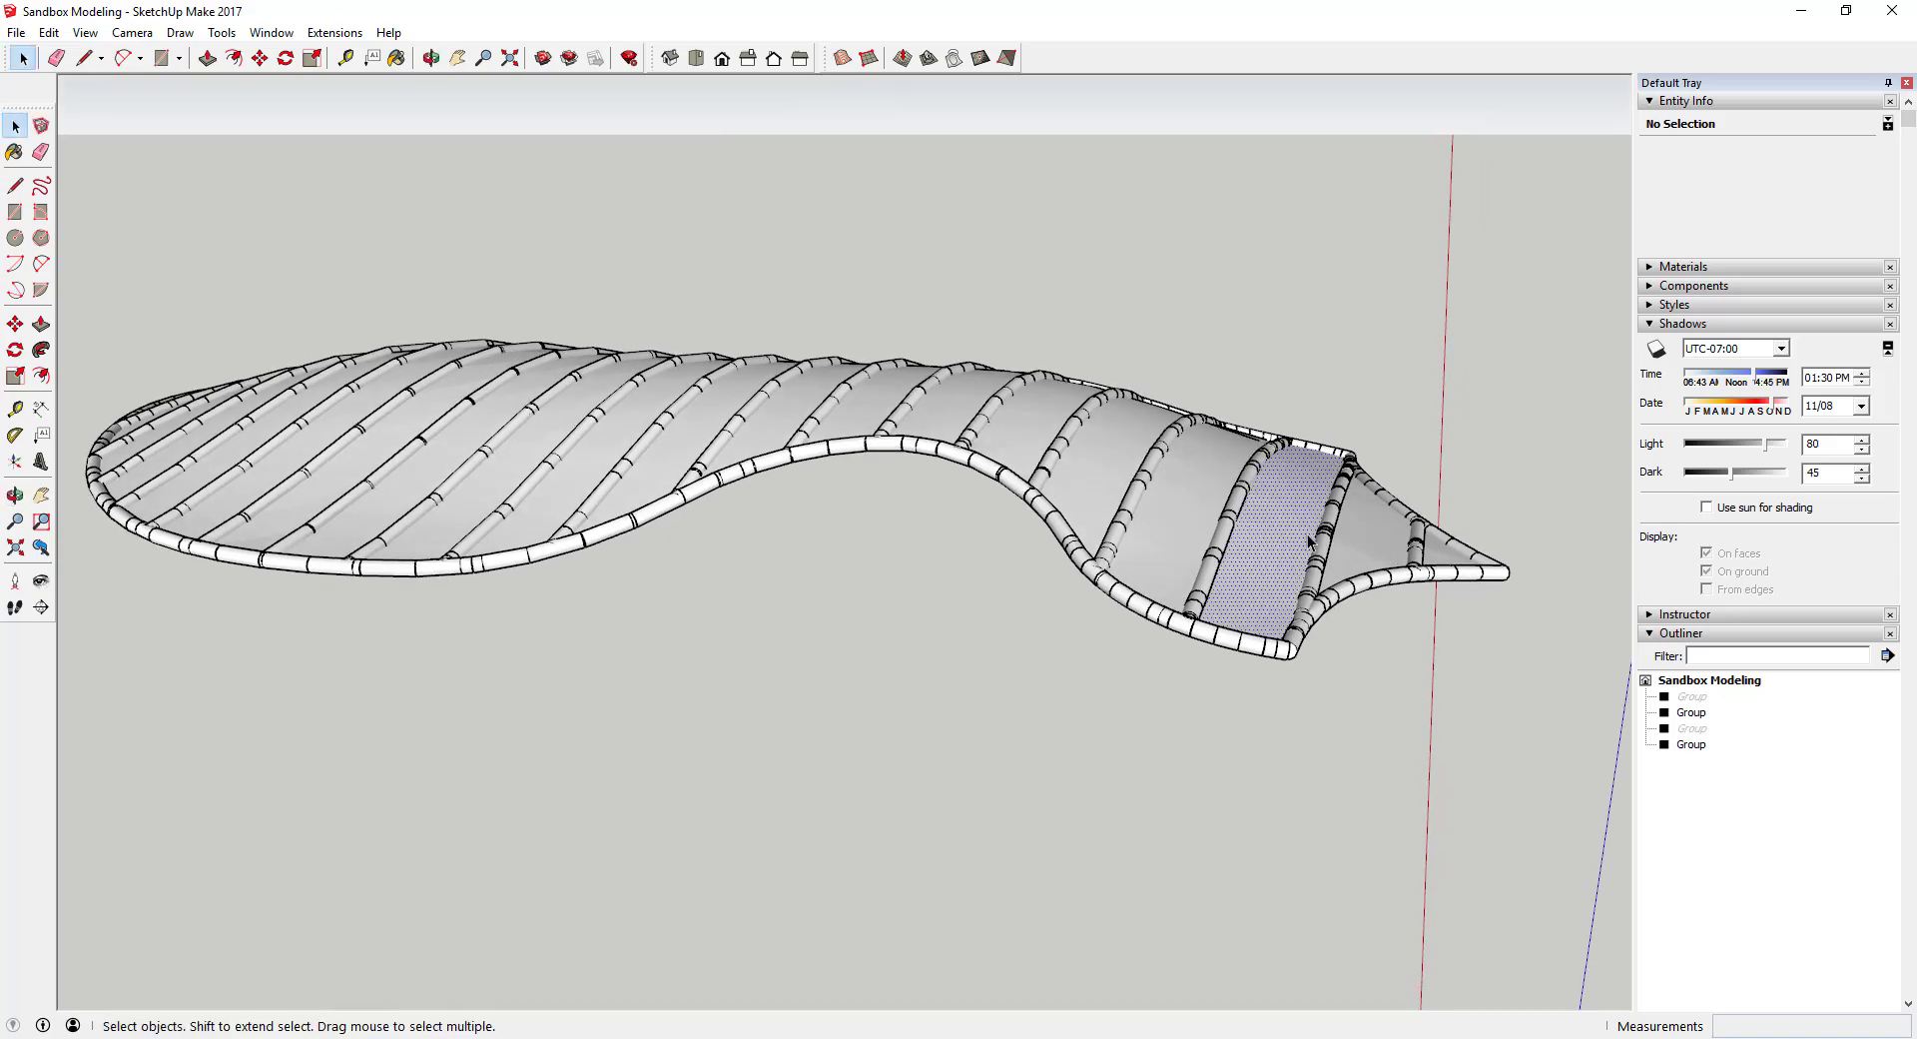
{"action": "middle_click_drag", "start_coordinate": [1248, 527], "coordinate": [739, 431]}
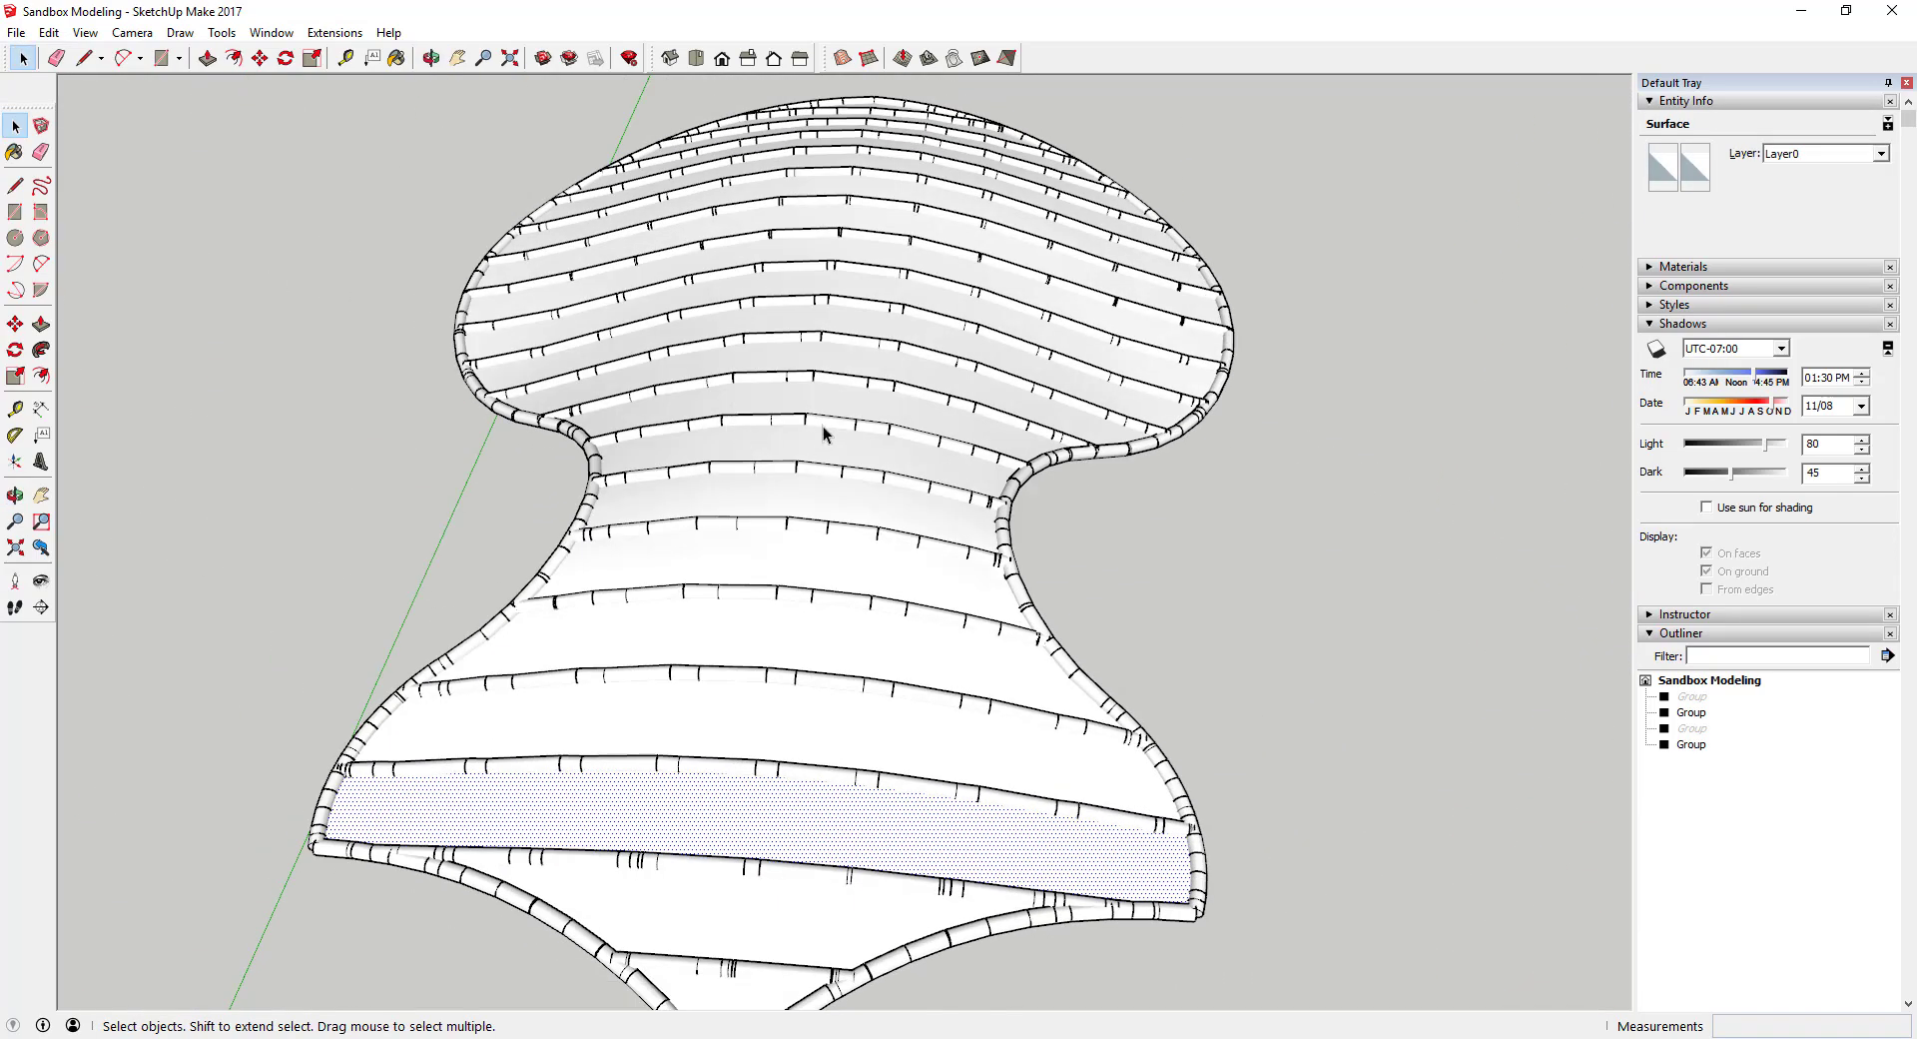
{"action": "scroll", "coordinate": [823, 433], "scroll_direction": "down", "scroll_amount": 4}
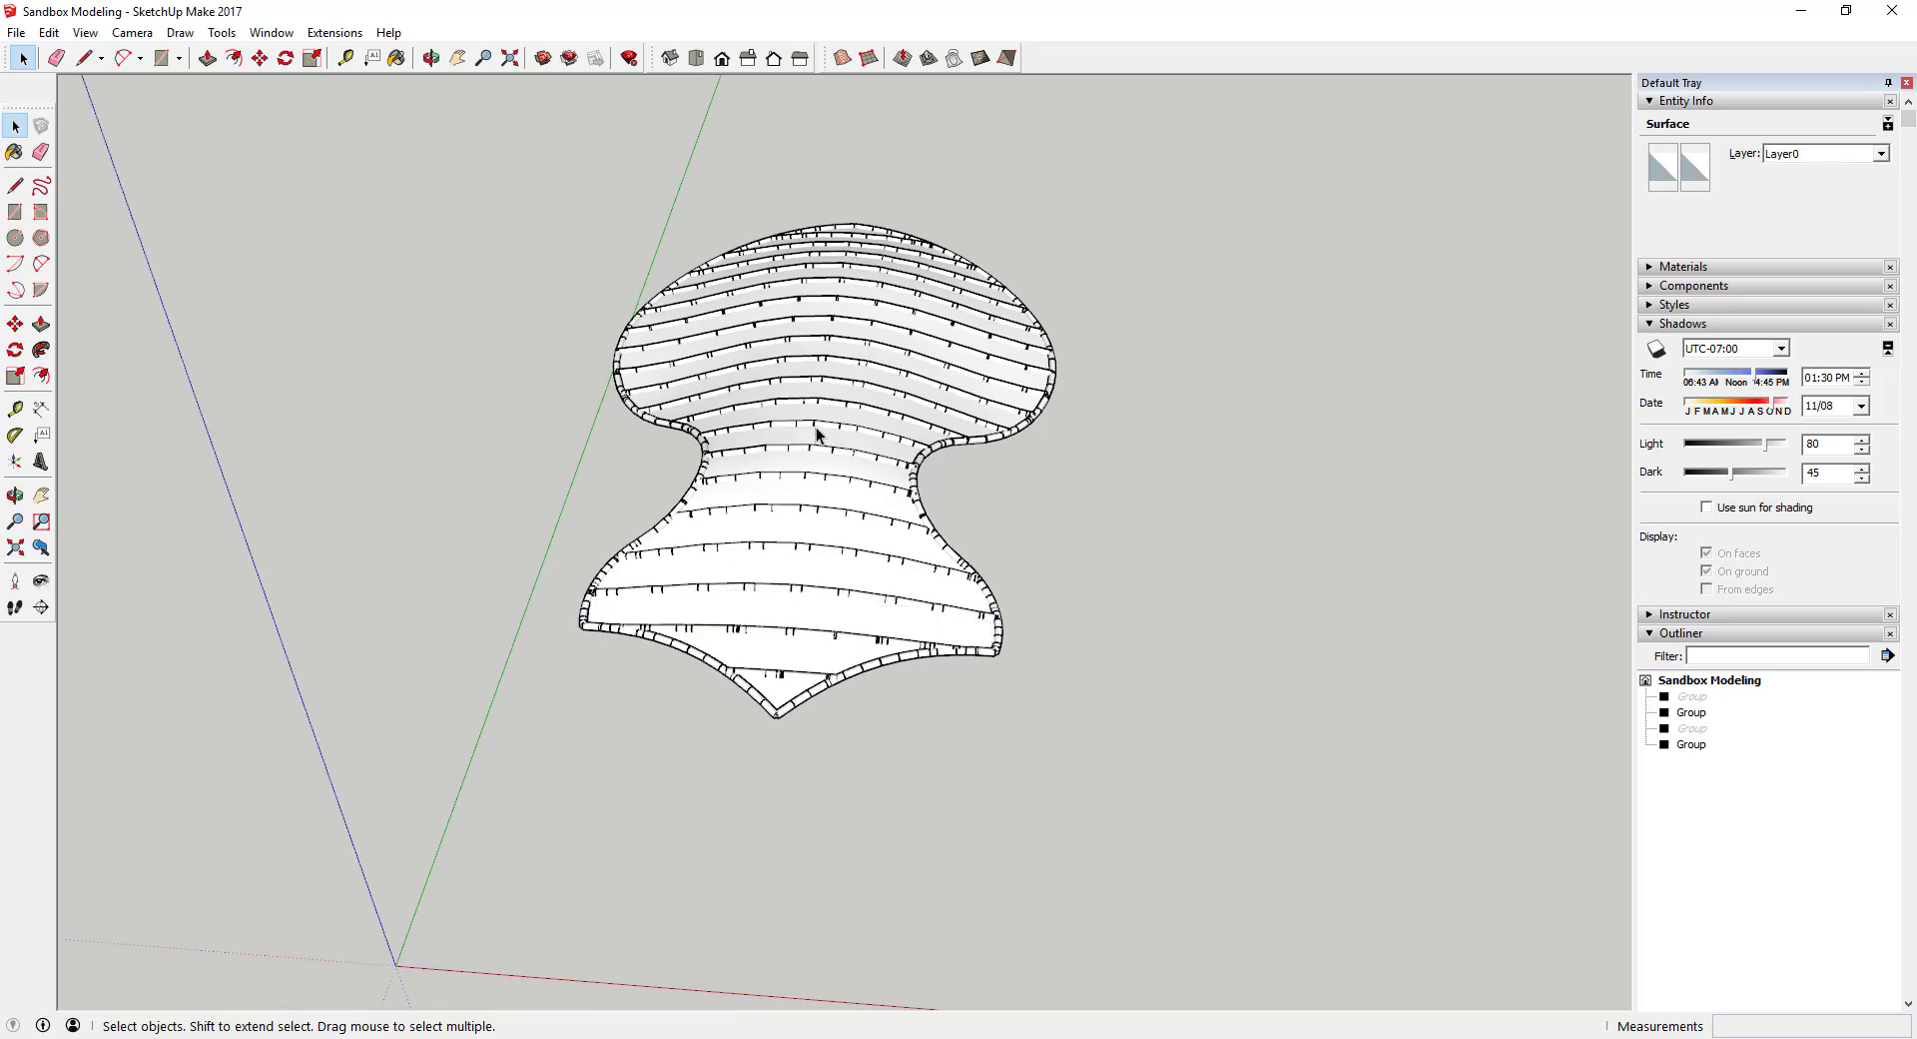
{"action": "left_click", "coordinate": [1099, 475]}
{"action": "middle_click_drag", "start_coordinate": [1100, 475], "coordinate": [1214, 315]}
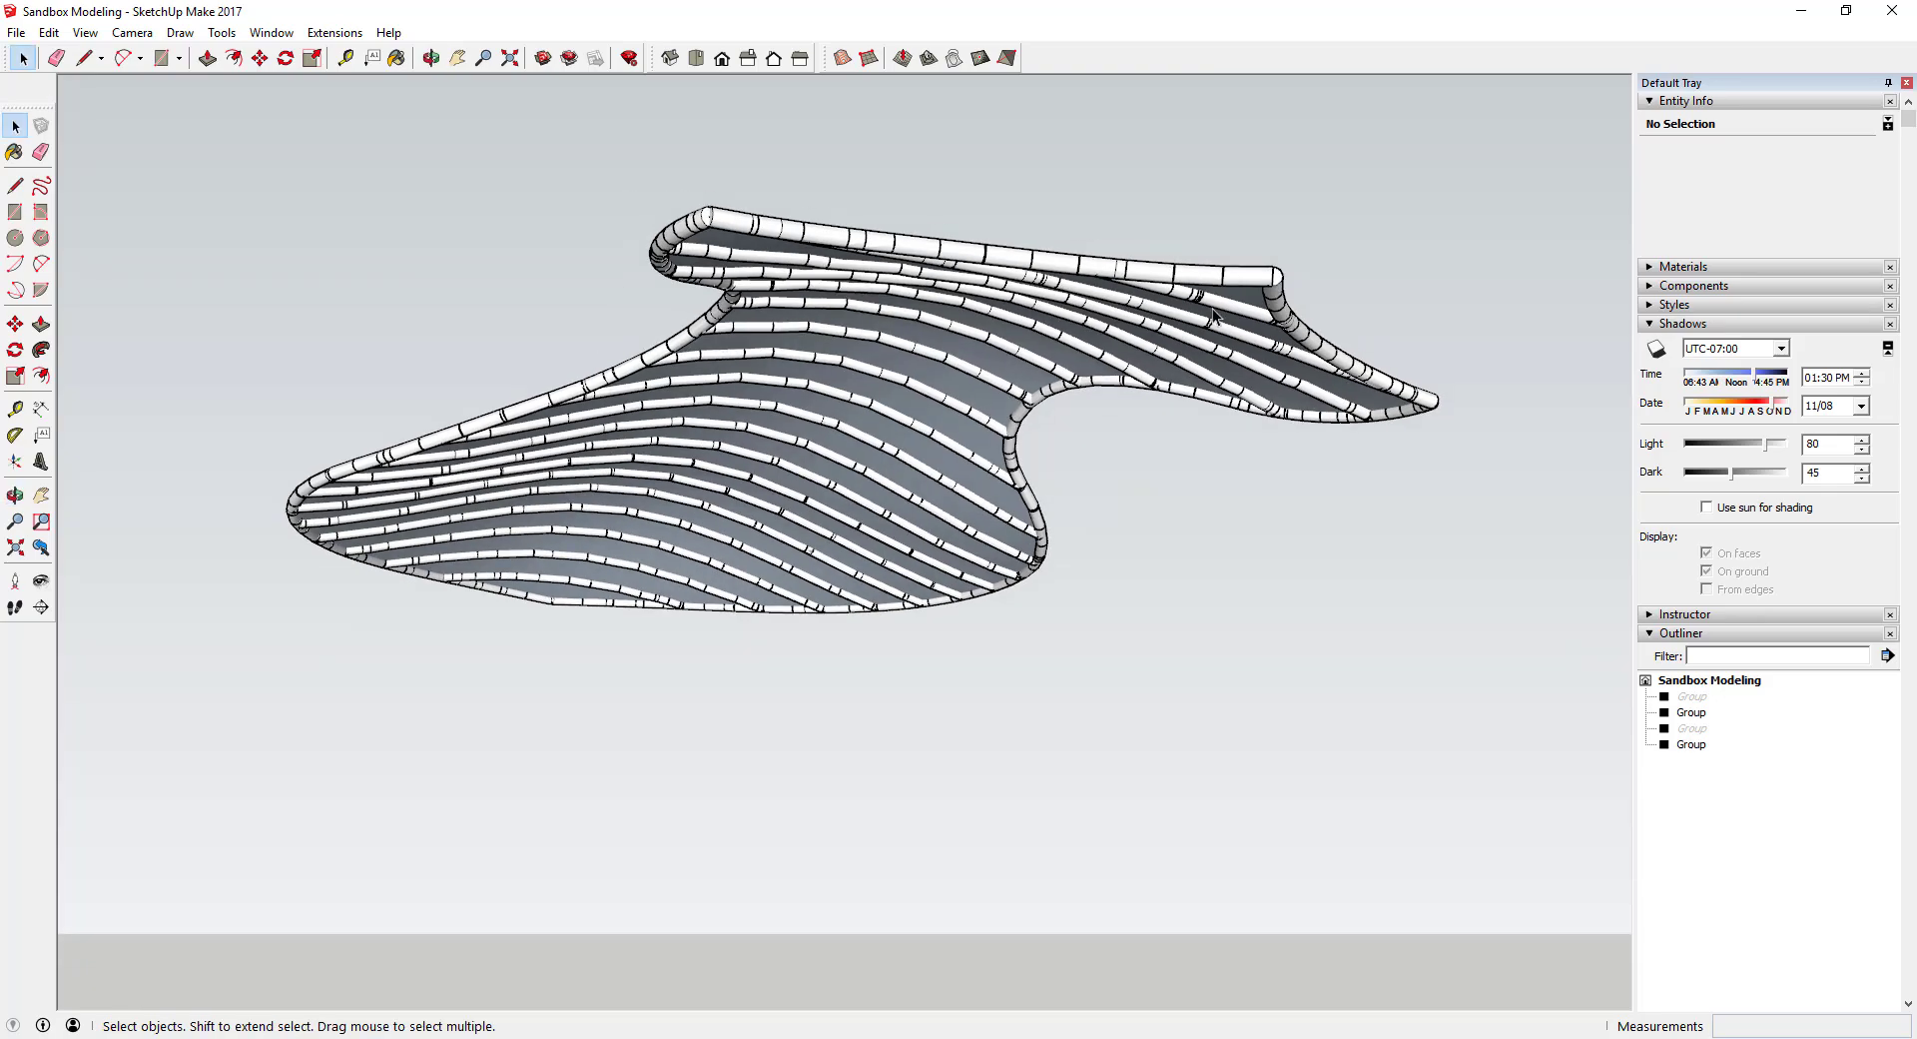
{"action": "middle_click_drag", "start_coordinate": [1053, 419], "coordinate": [1284, 629]}
{"action": "scroll", "coordinate": [1128, 699], "scroll_direction": "up", "scroll_amount": 2}
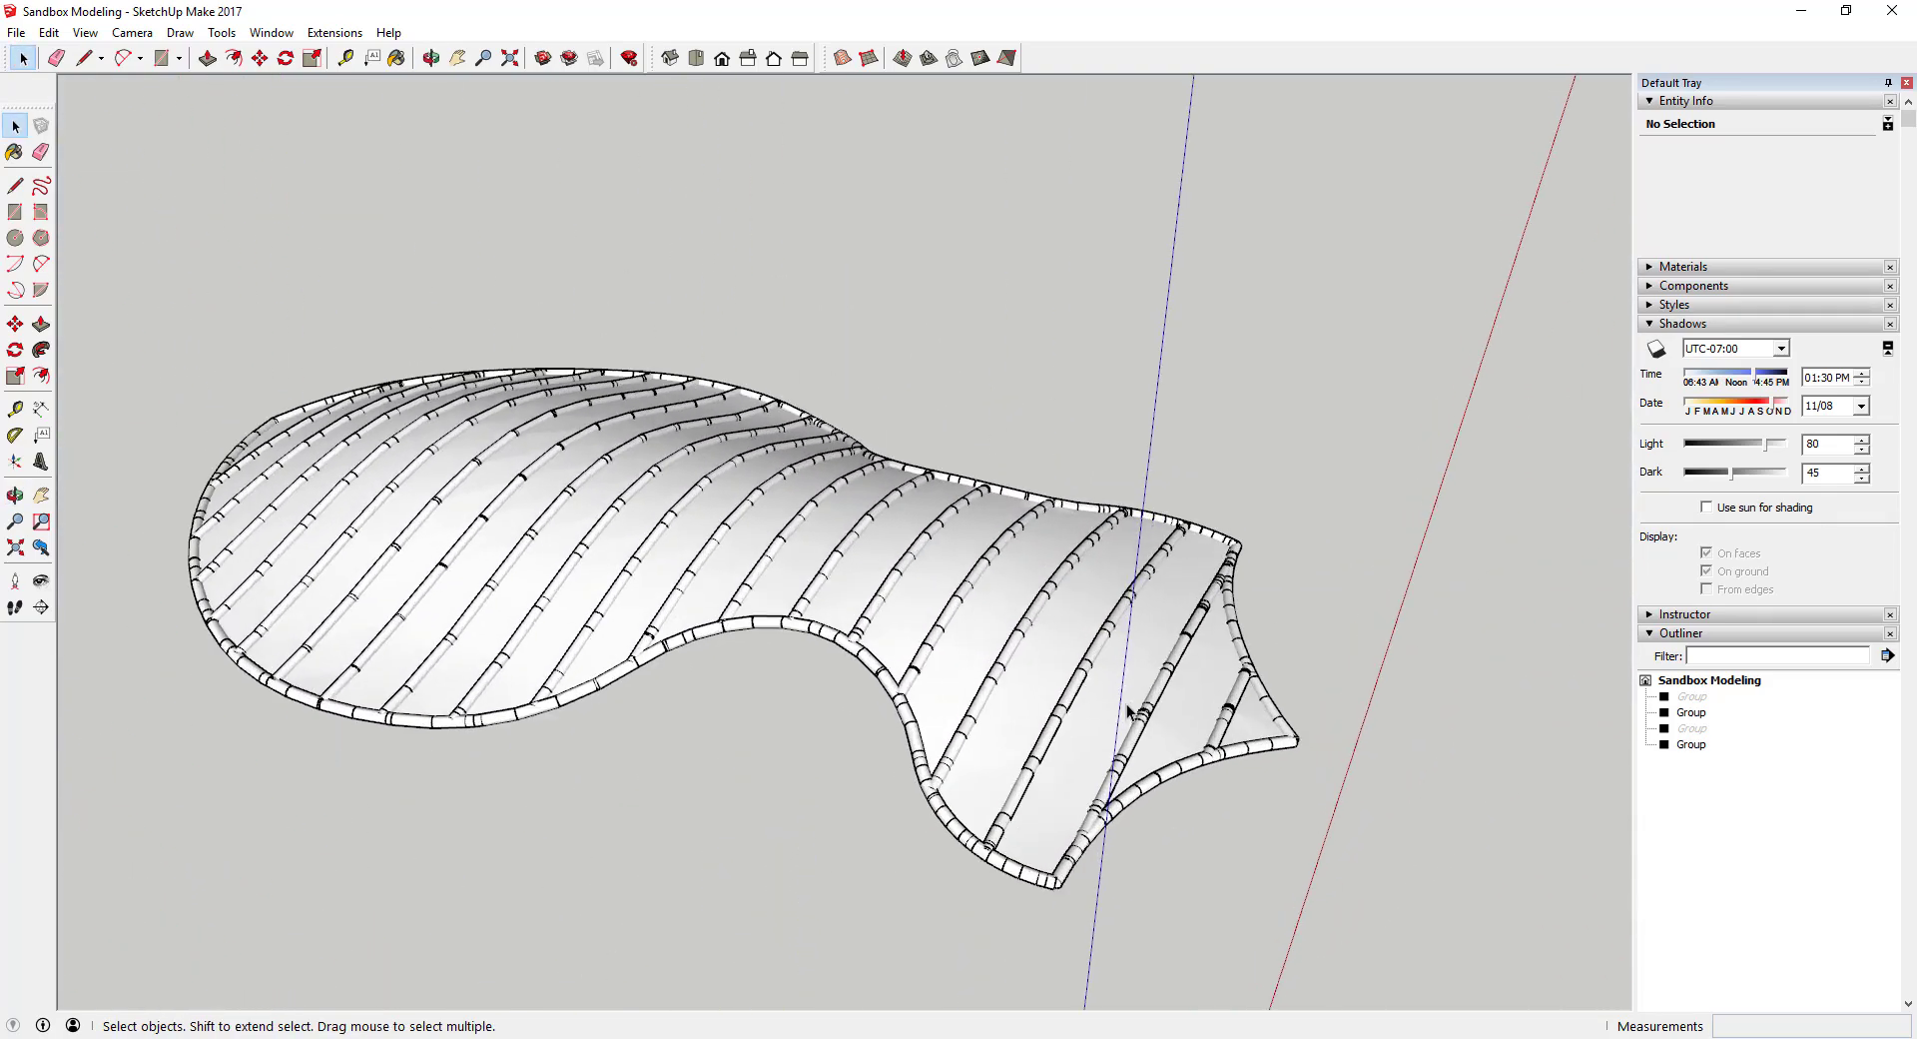
{"action": "middle_click_drag", "start_coordinate": [1105, 699], "coordinate": [1308, 654]}
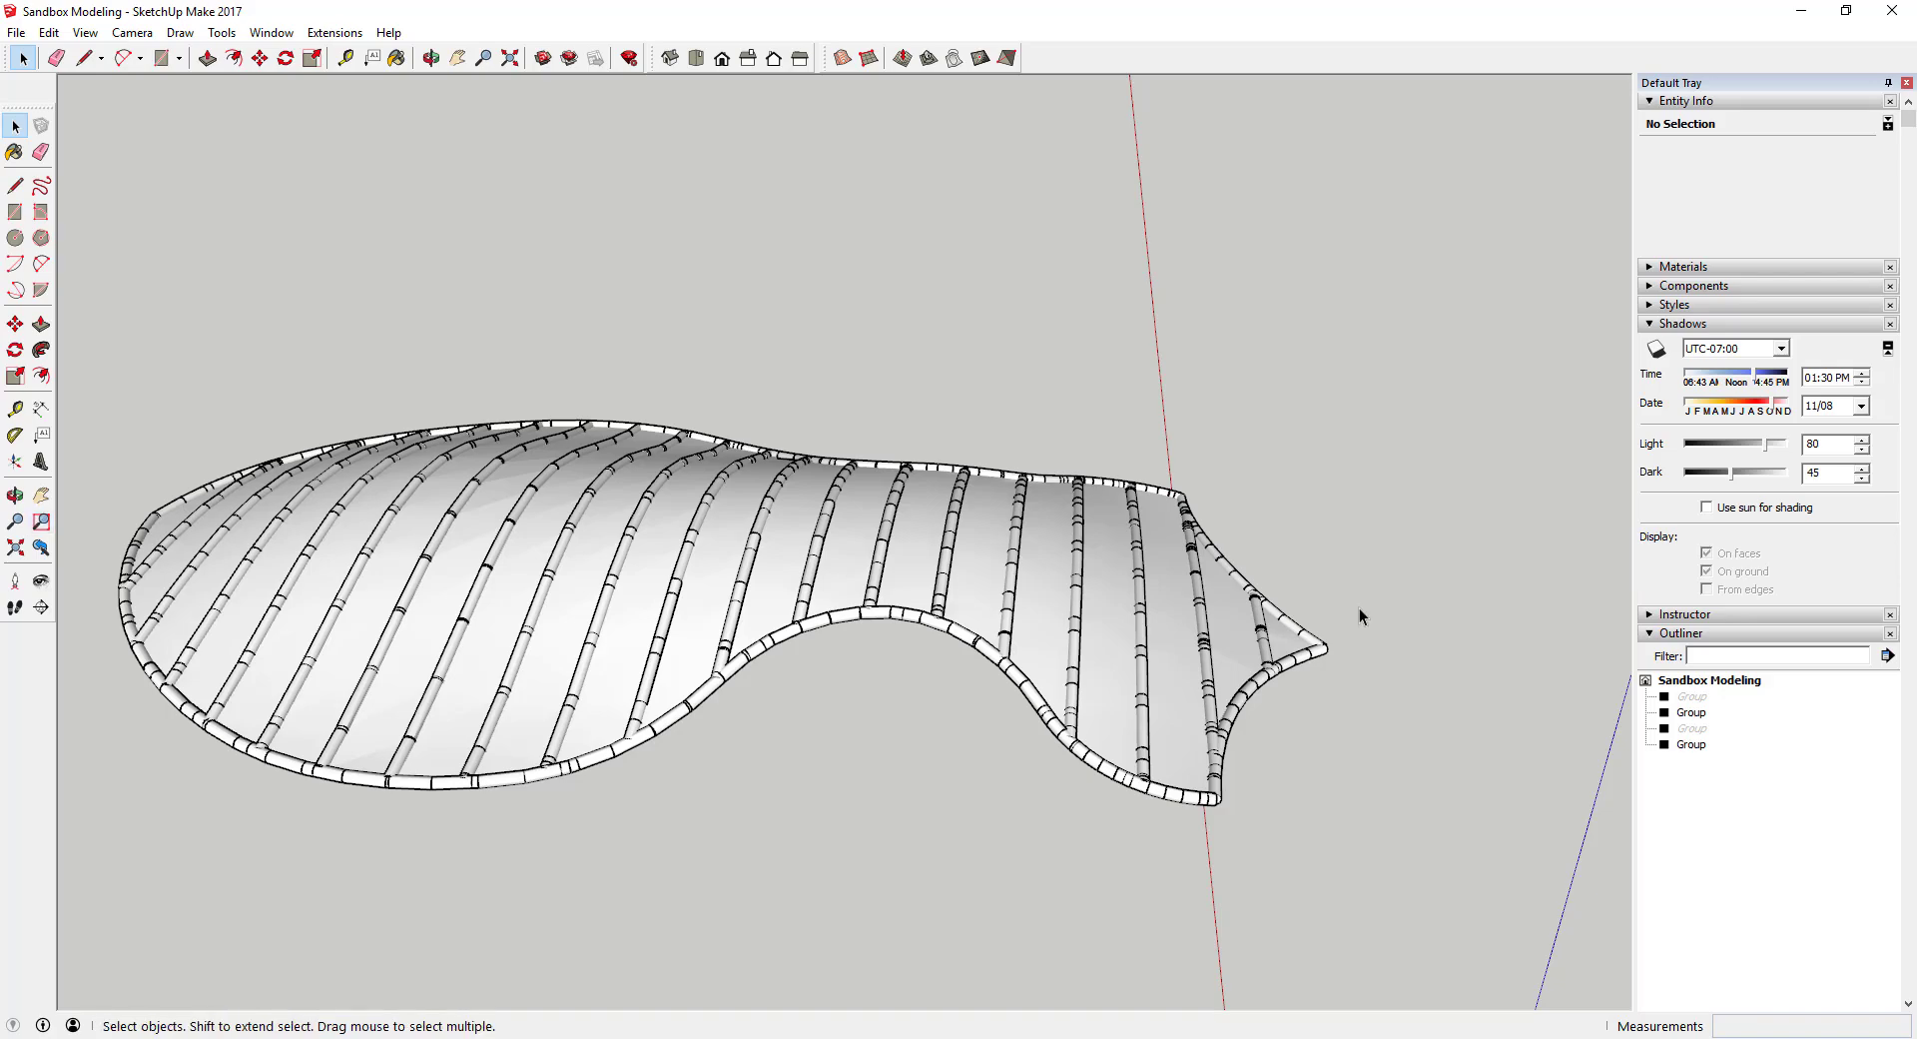
{"action": "middle_click_drag", "start_coordinate": [1301, 655], "coordinate": [476, 362]}
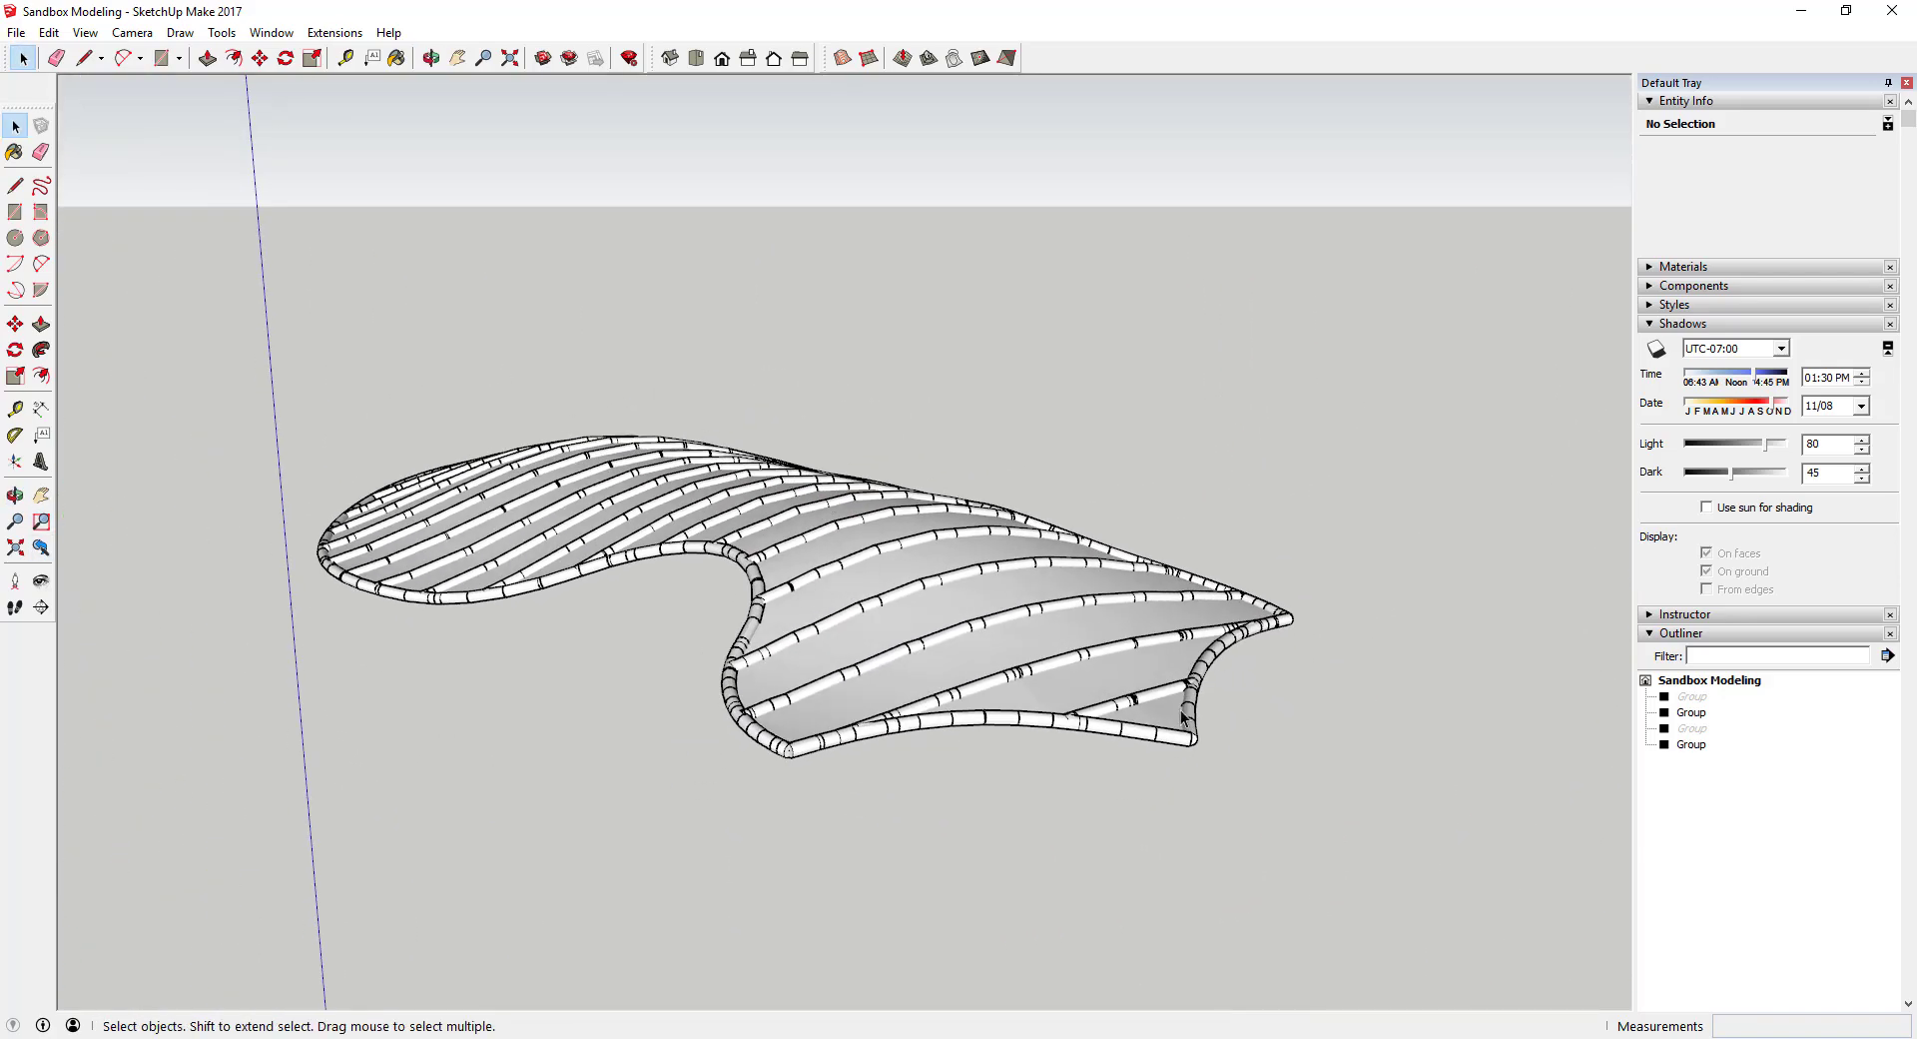
{"action": "middle_click_drag", "start_coordinate": [491, 433], "coordinate": [410, 660]}
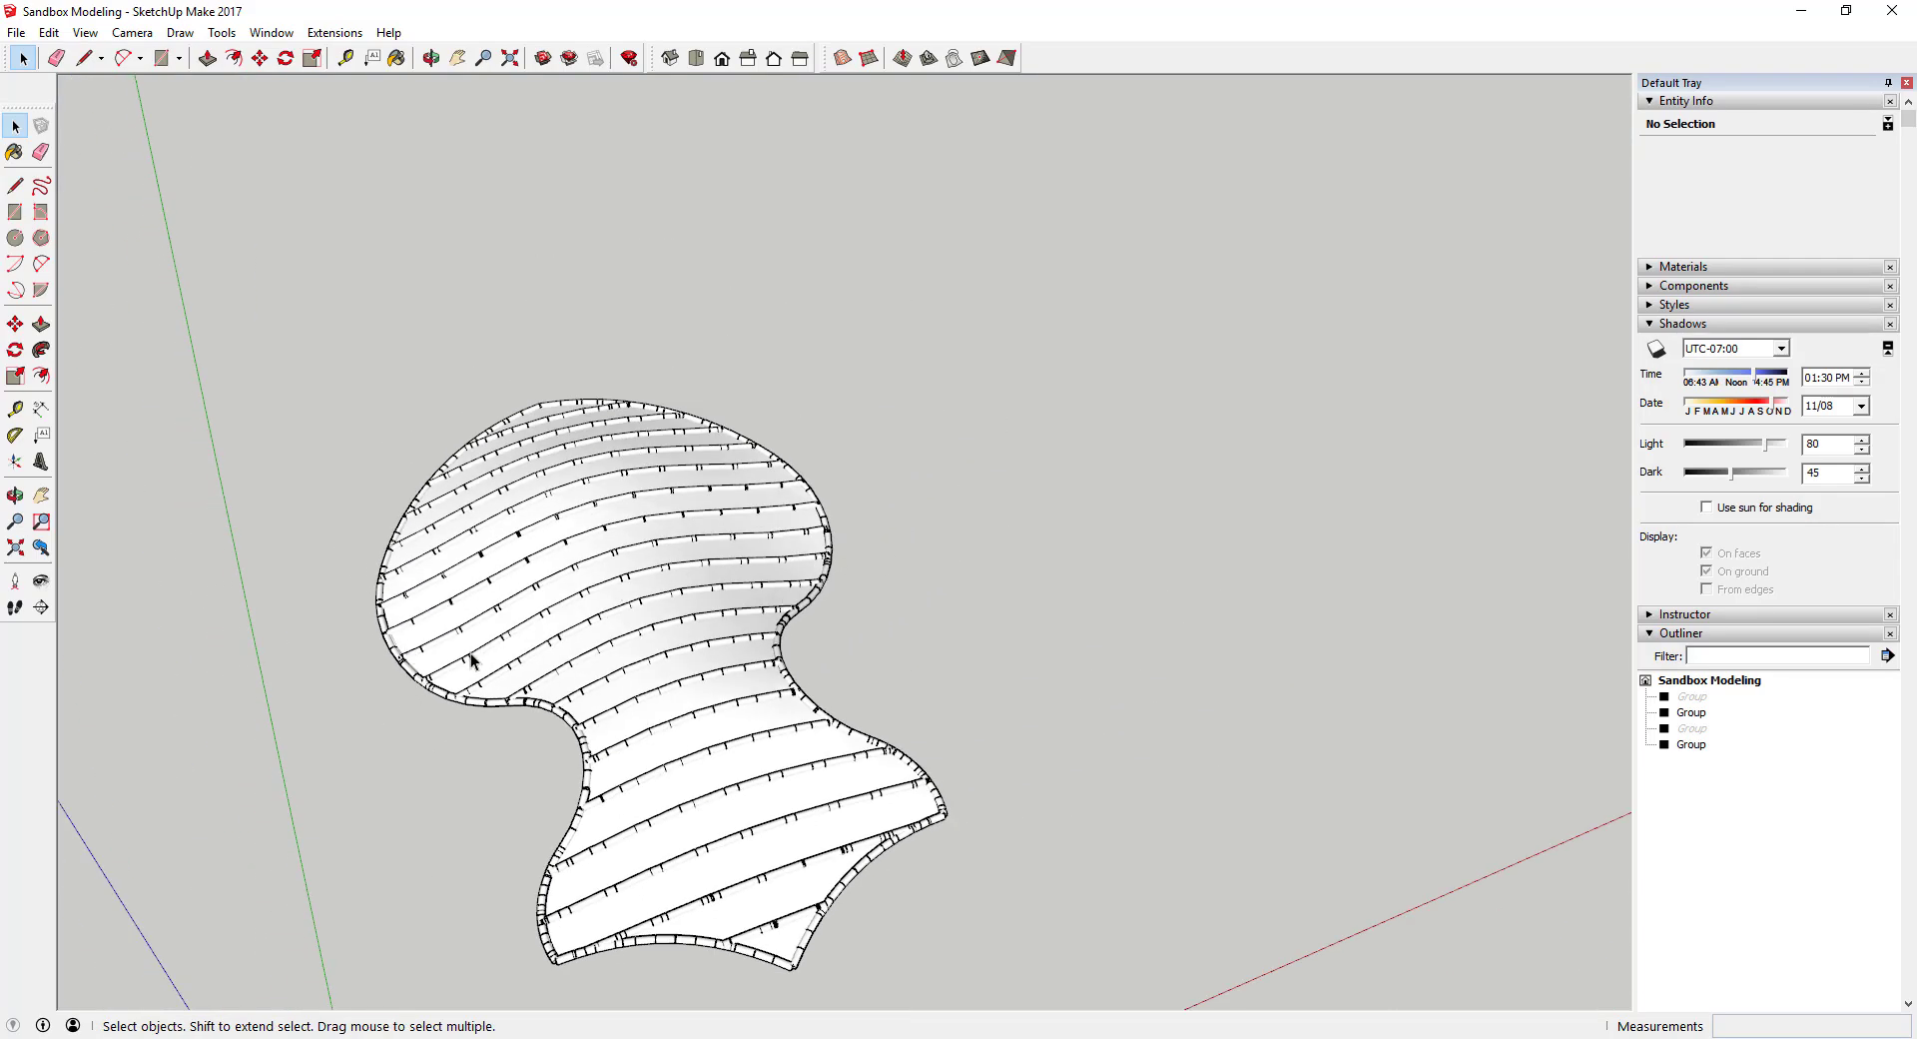
{"action": "middle_click_drag", "start_coordinate": [910, 703], "coordinate": [1318, 632]}
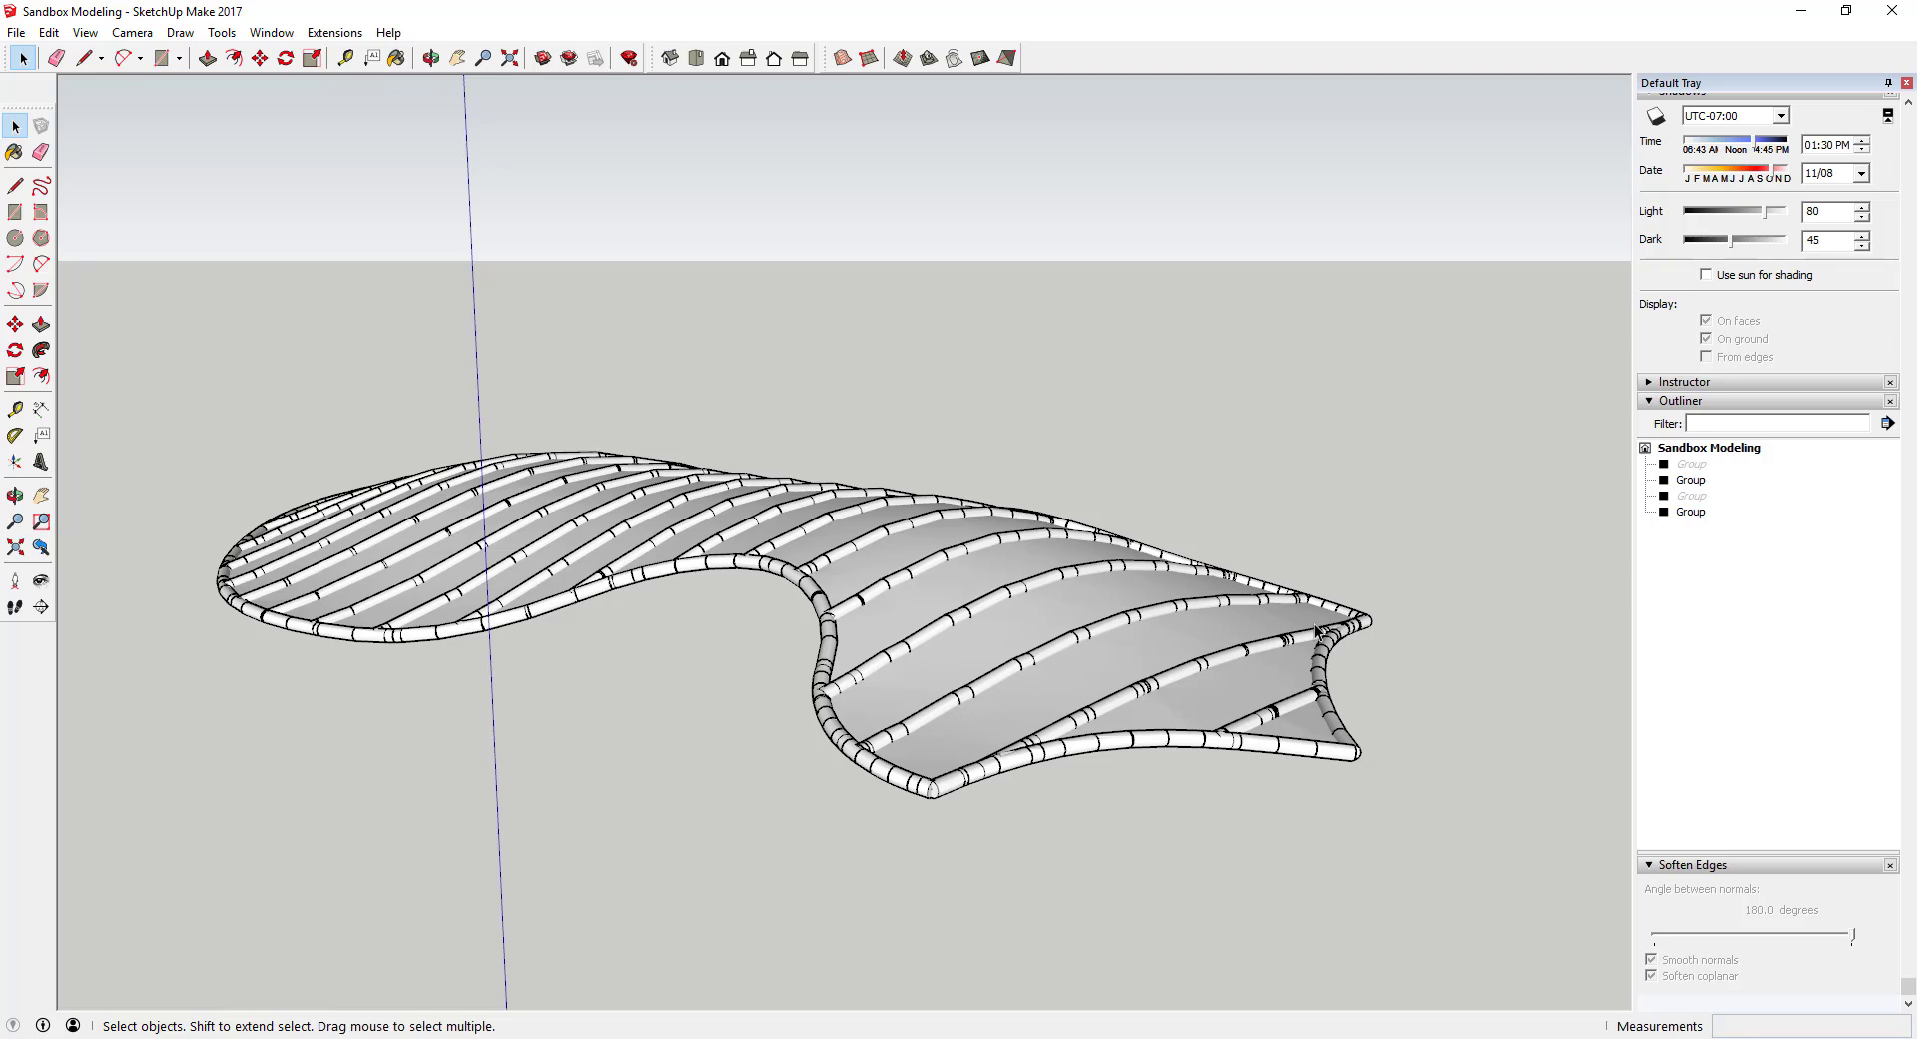
- Select the connected domed surface faces between the tubes and paint them with Translucent Glass Blue
{"action": "left_click", "coordinate": [998, 631]}
{"action": "double_click", "coordinate": [997, 631]}
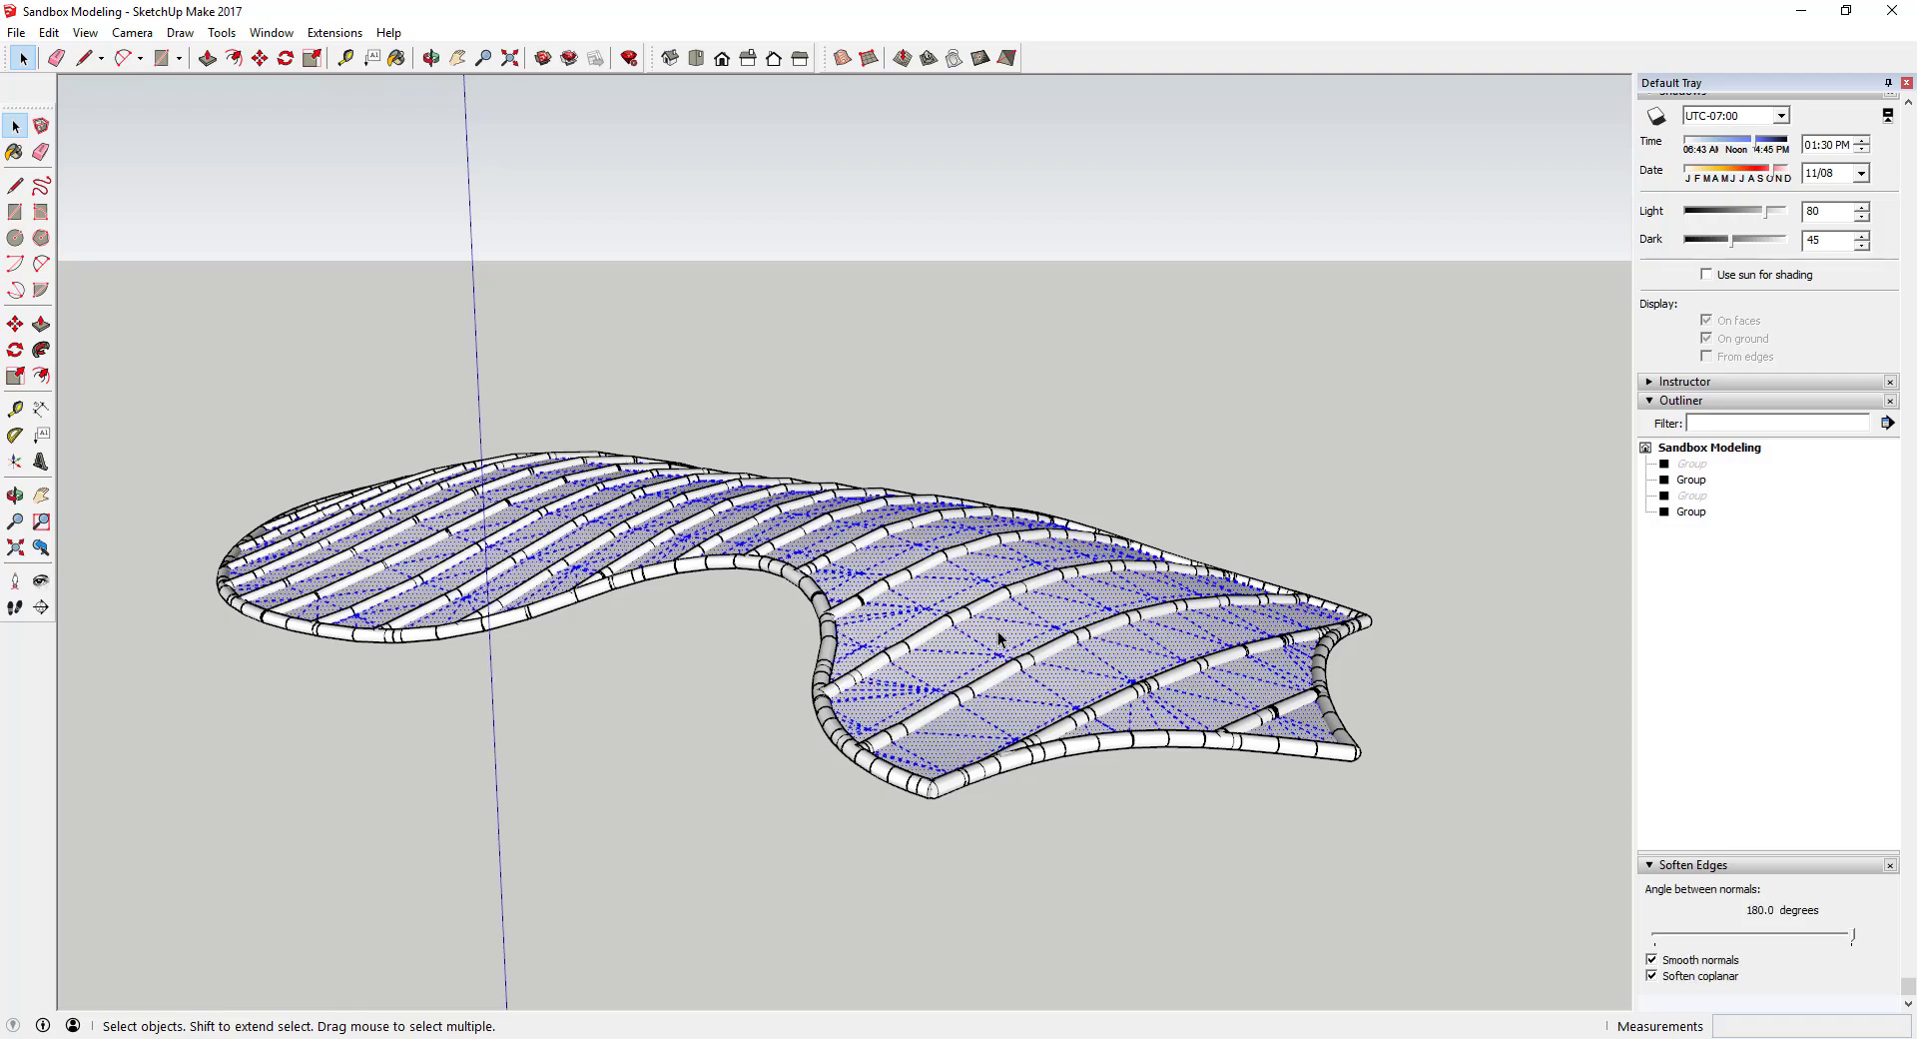
{"action": "middle_click_drag", "start_coordinate": [999, 639], "coordinate": [973, 556]}
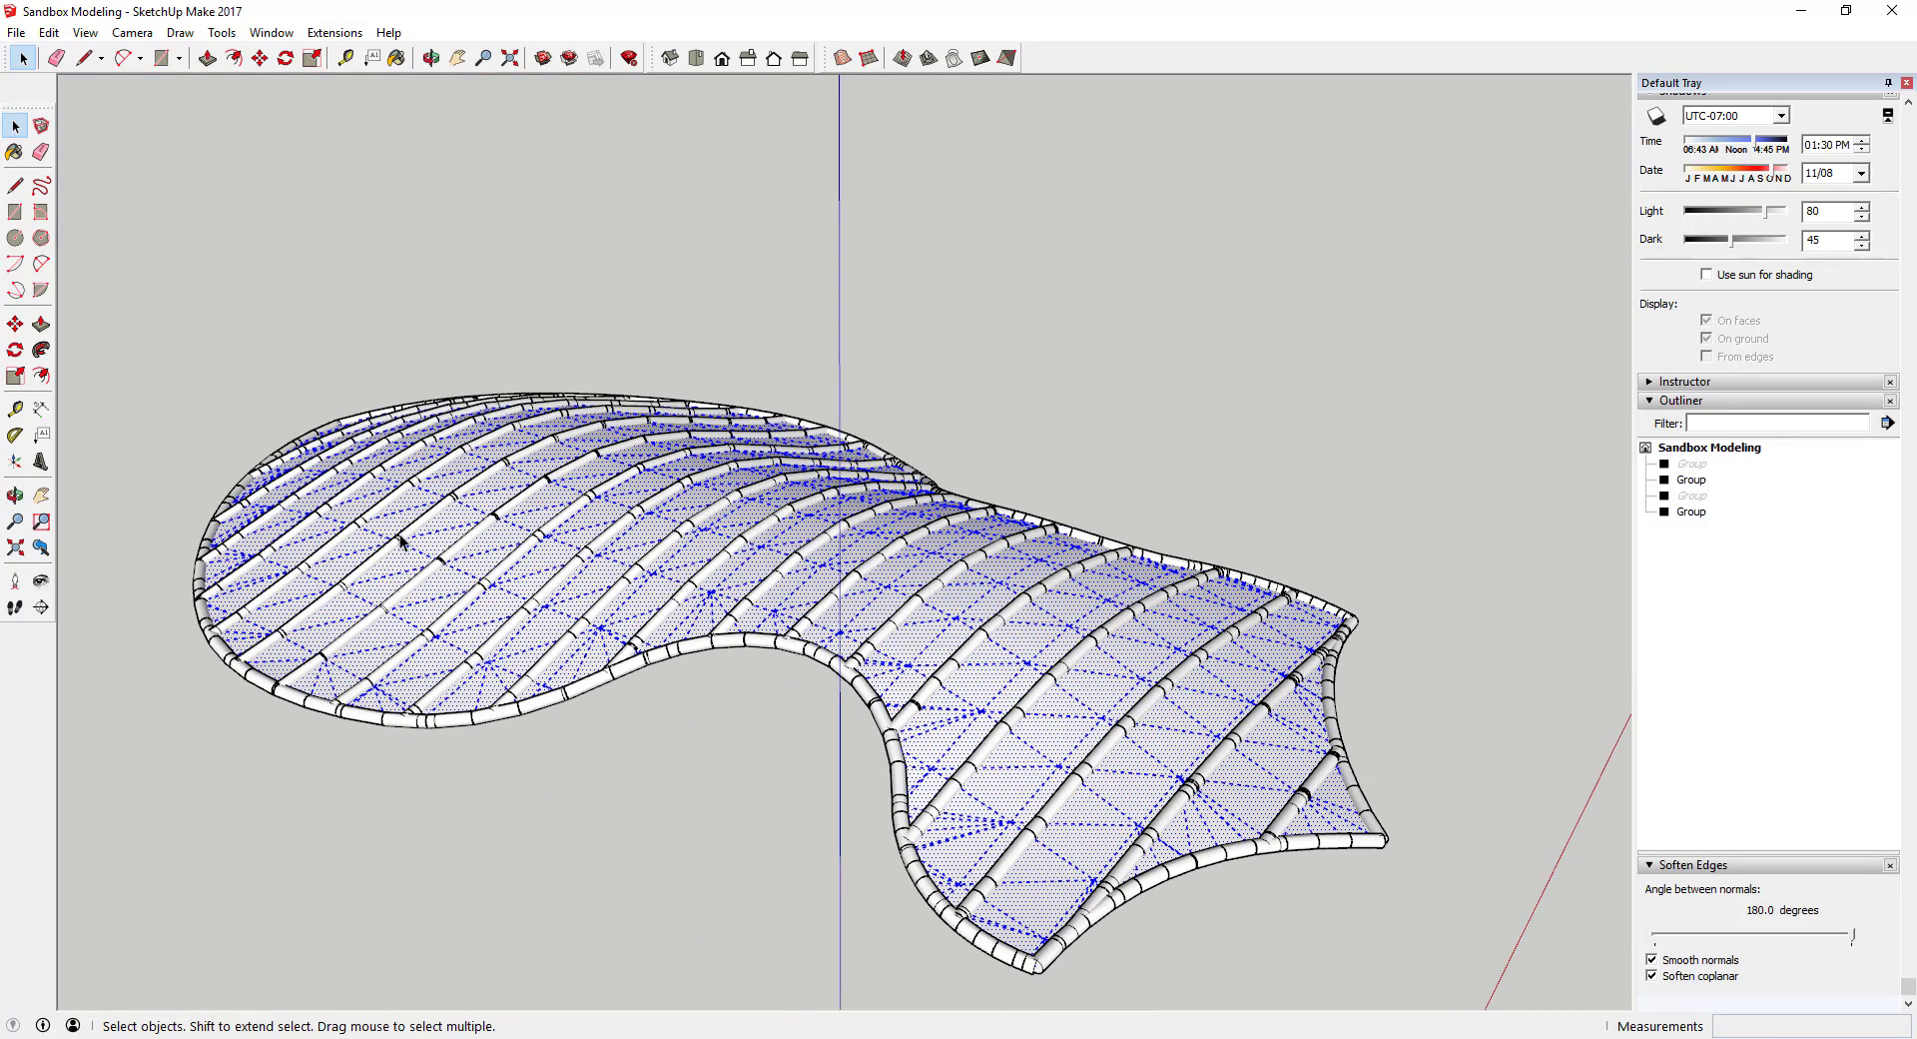
{"action": "scroll", "coordinate": [1706, 275], "scroll_direction": "up", "scroll_amount": 10}
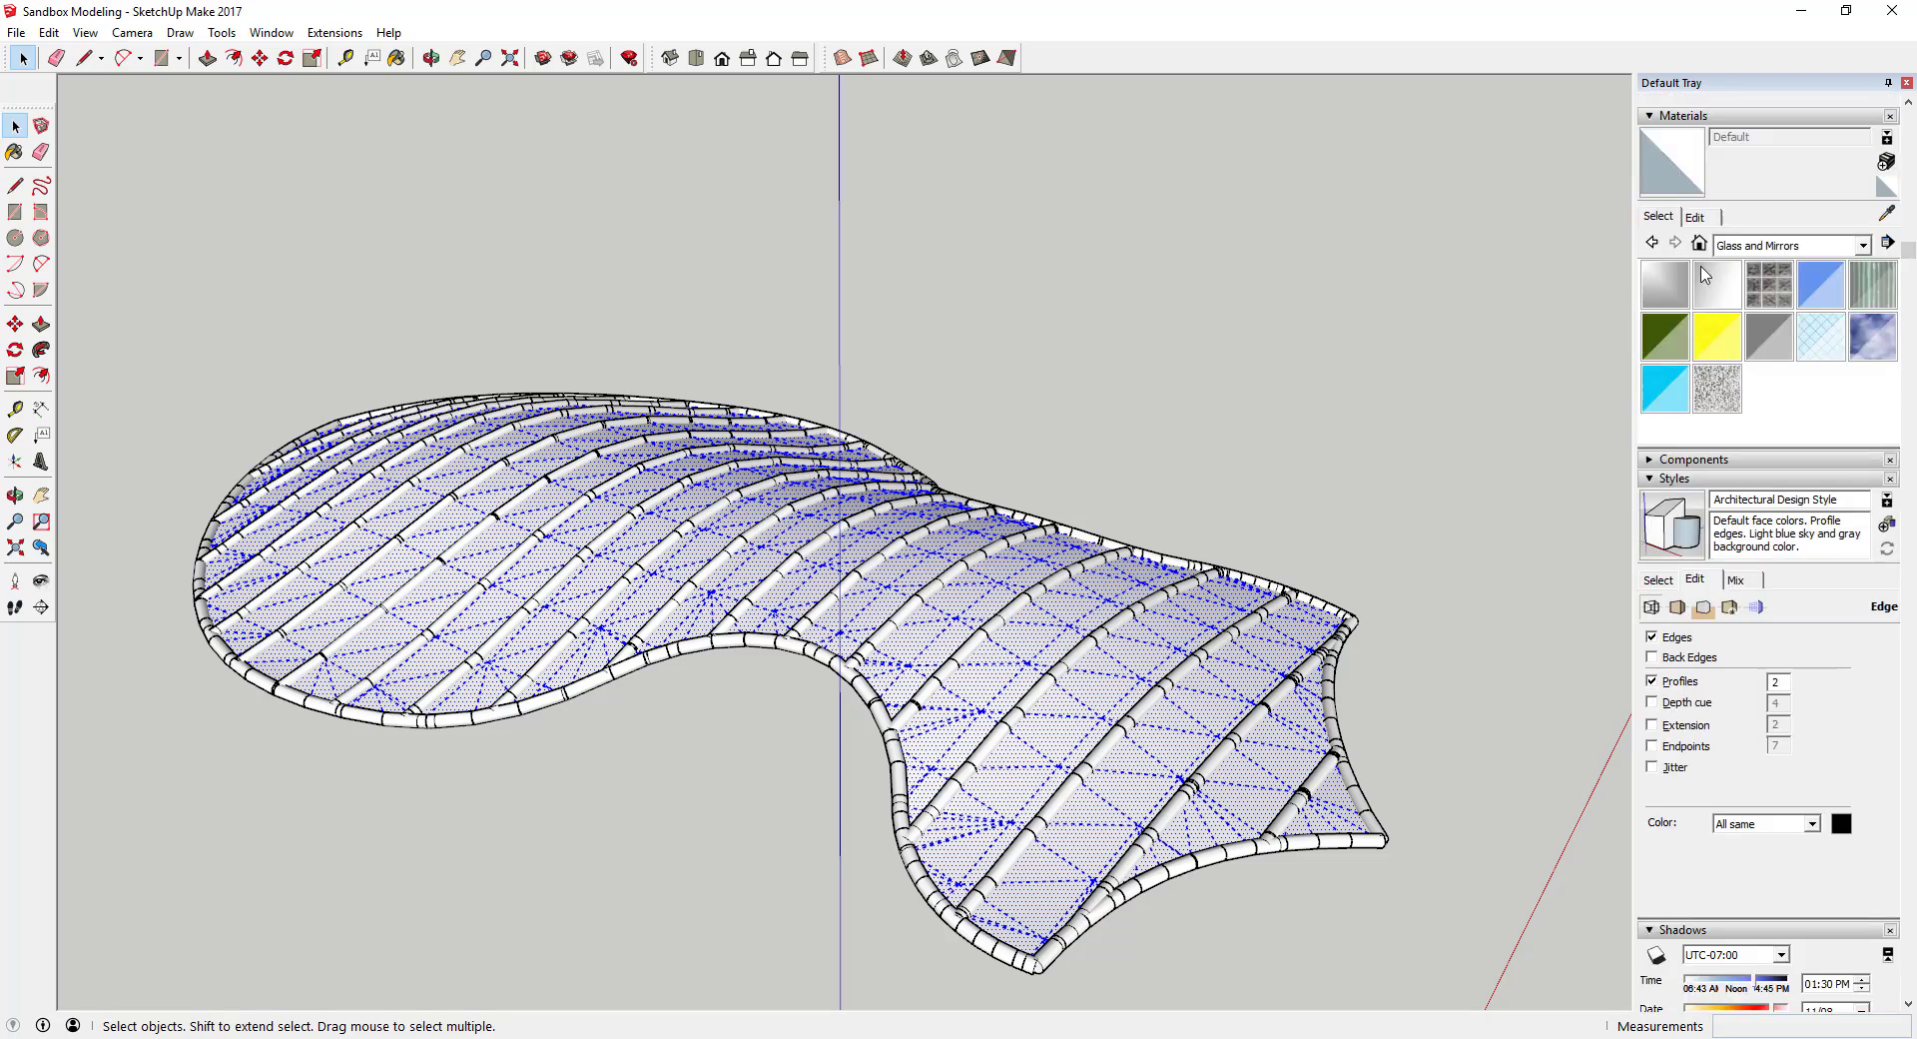
{"action": "left_click", "coordinate": [1820, 285]}
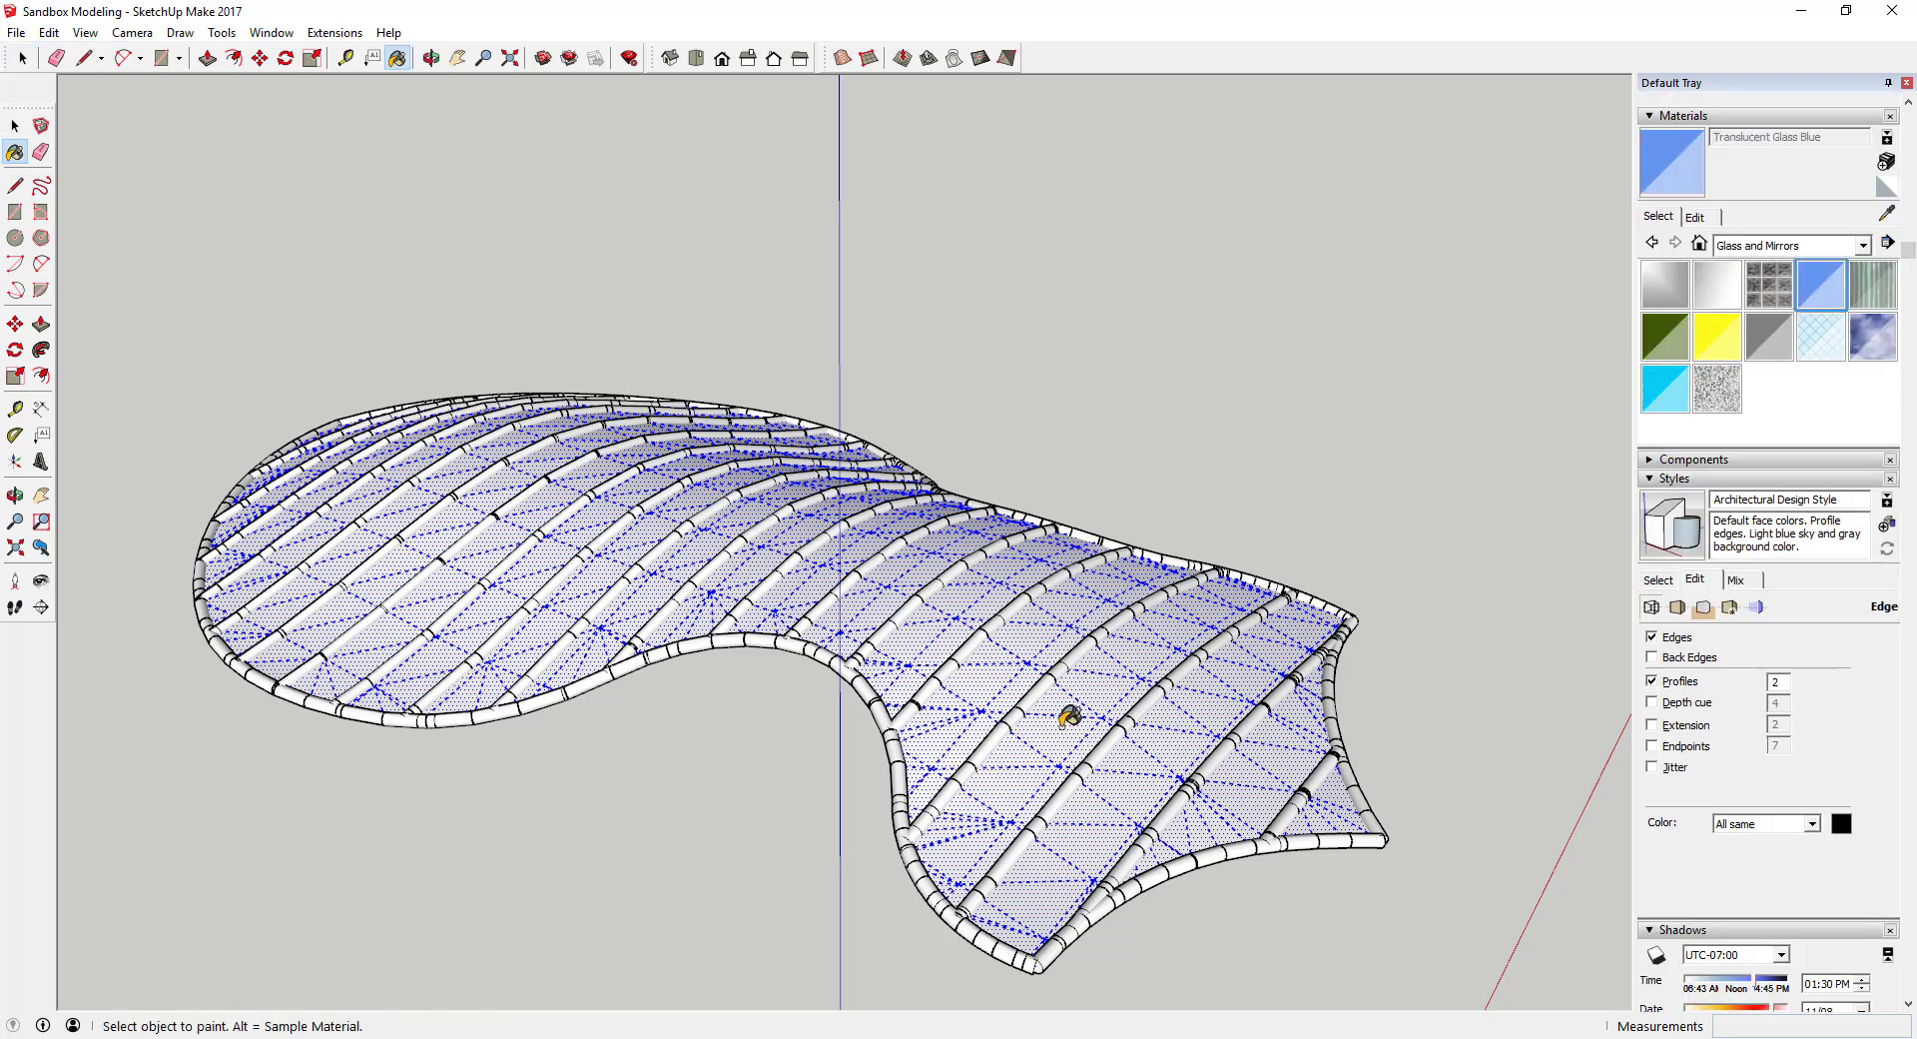
{"action": "left_click", "coordinate": [1070, 715]}
{"action": "key", "text": "space"}
{"action": "left_click", "coordinate": [1442, 617]}
- Inspect the blue glass surface and its tube framing, both close up at the joints and as a whole
{"action": "middle_click_drag", "start_coordinate": [1224, 692], "coordinate": [1283, 631]}
{"action": "scroll", "coordinate": [1207, 495], "scroll_direction": "down", "scroll_amount": 3}
{"action": "scroll", "coordinate": [1264, 540], "scroll_direction": "up", "scroll_amount": 3}
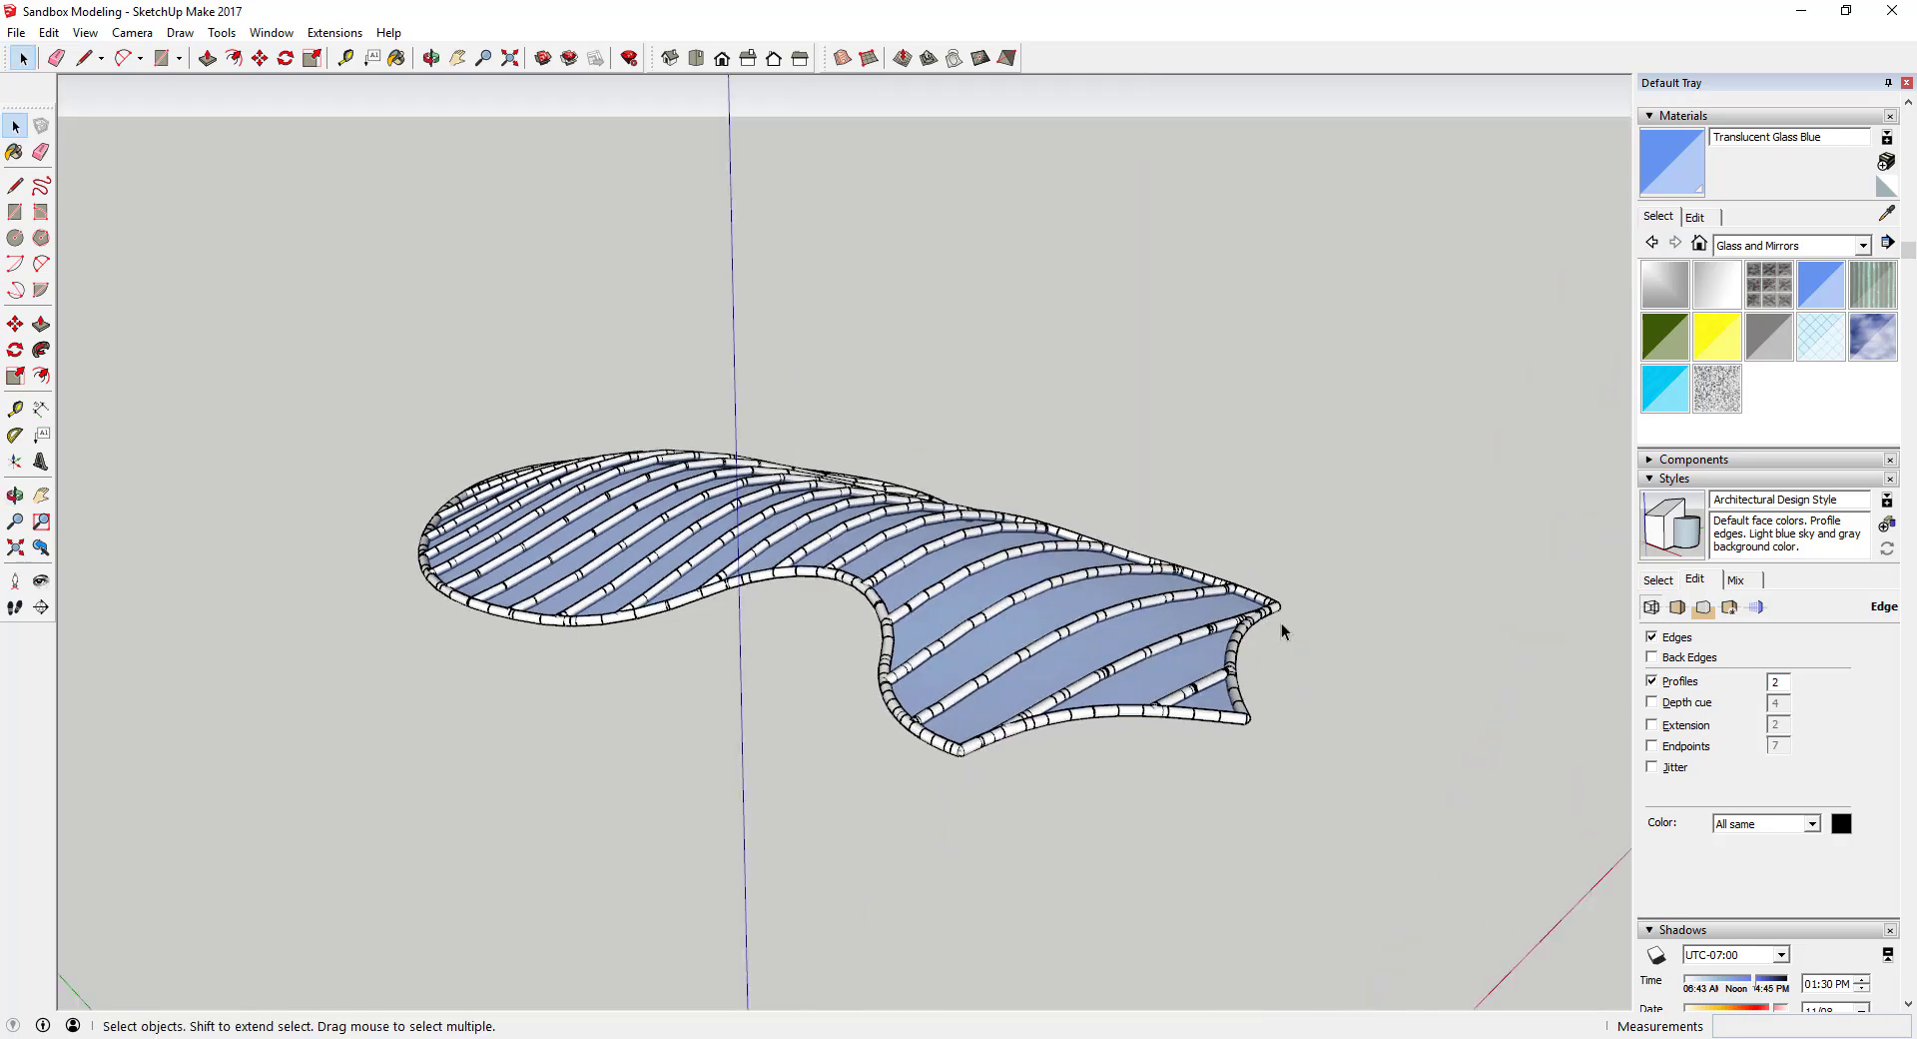
{"action": "left_click", "coordinate": [1652, 637]}
{"action": "scroll", "coordinate": [940, 675], "scroll_direction": "up", "scroll_amount": 6}
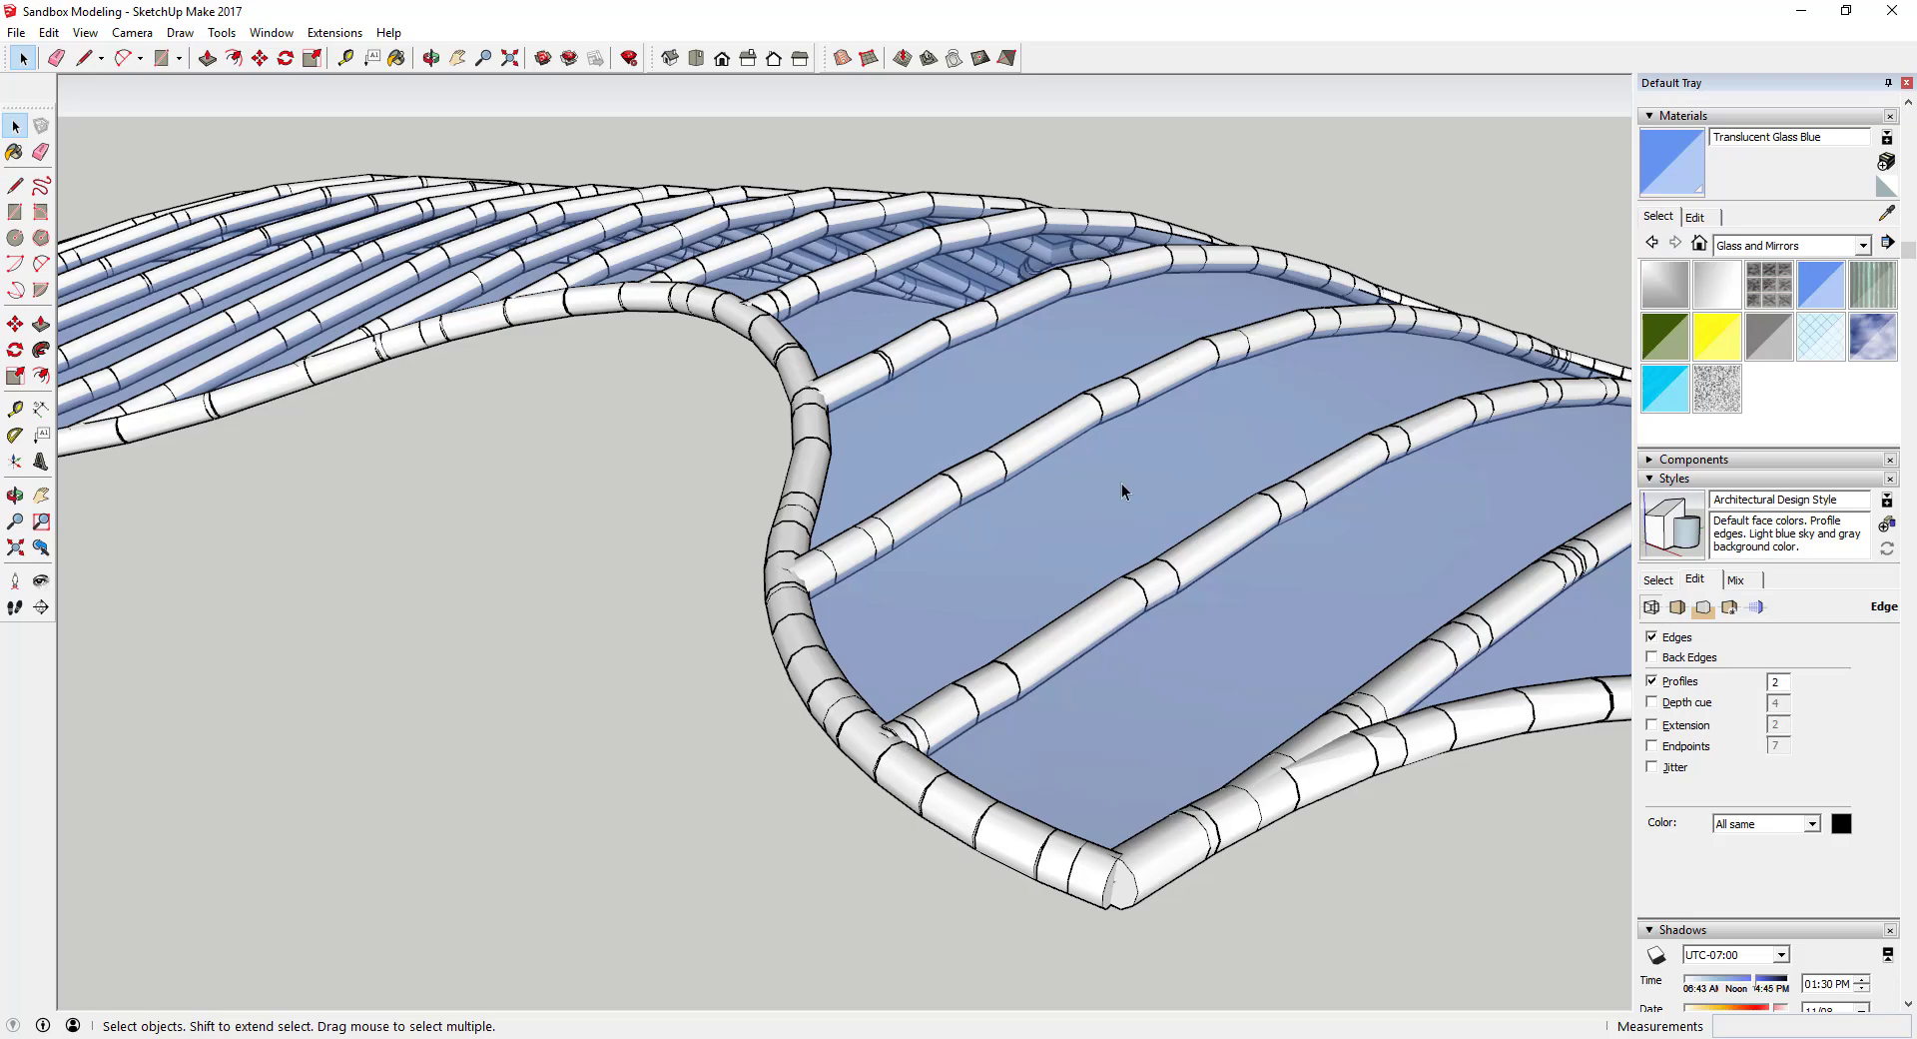
{"action": "scroll", "coordinate": [792, 427], "scroll_direction": "down", "scroll_amount": 5}
{"action": "scroll", "coordinate": [1068, 526], "scroll_direction": "up", "scroll_amount": 6}
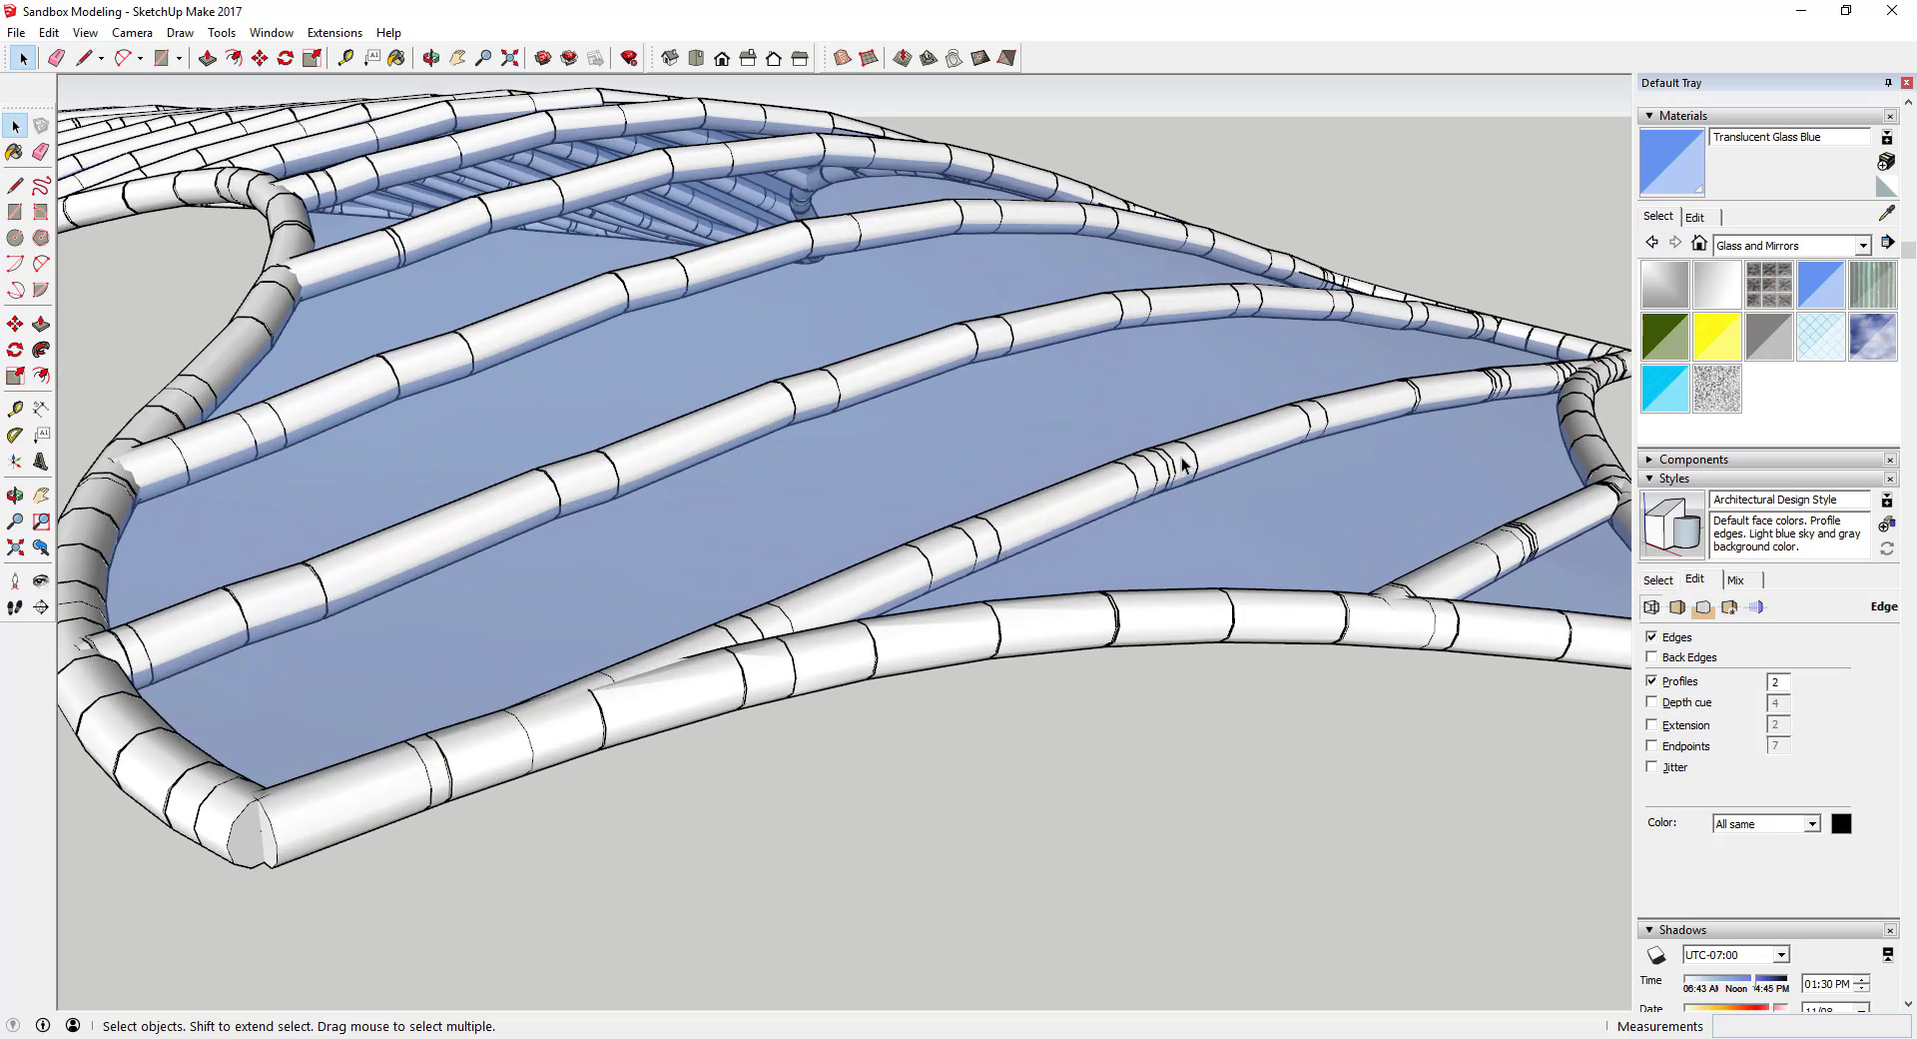
{"action": "scroll", "coordinate": [1183, 457], "scroll_direction": "down", "scroll_amount": 8}
{"action": "middle_click_drag", "start_coordinate": [1182, 469], "coordinate": [867, 348]}
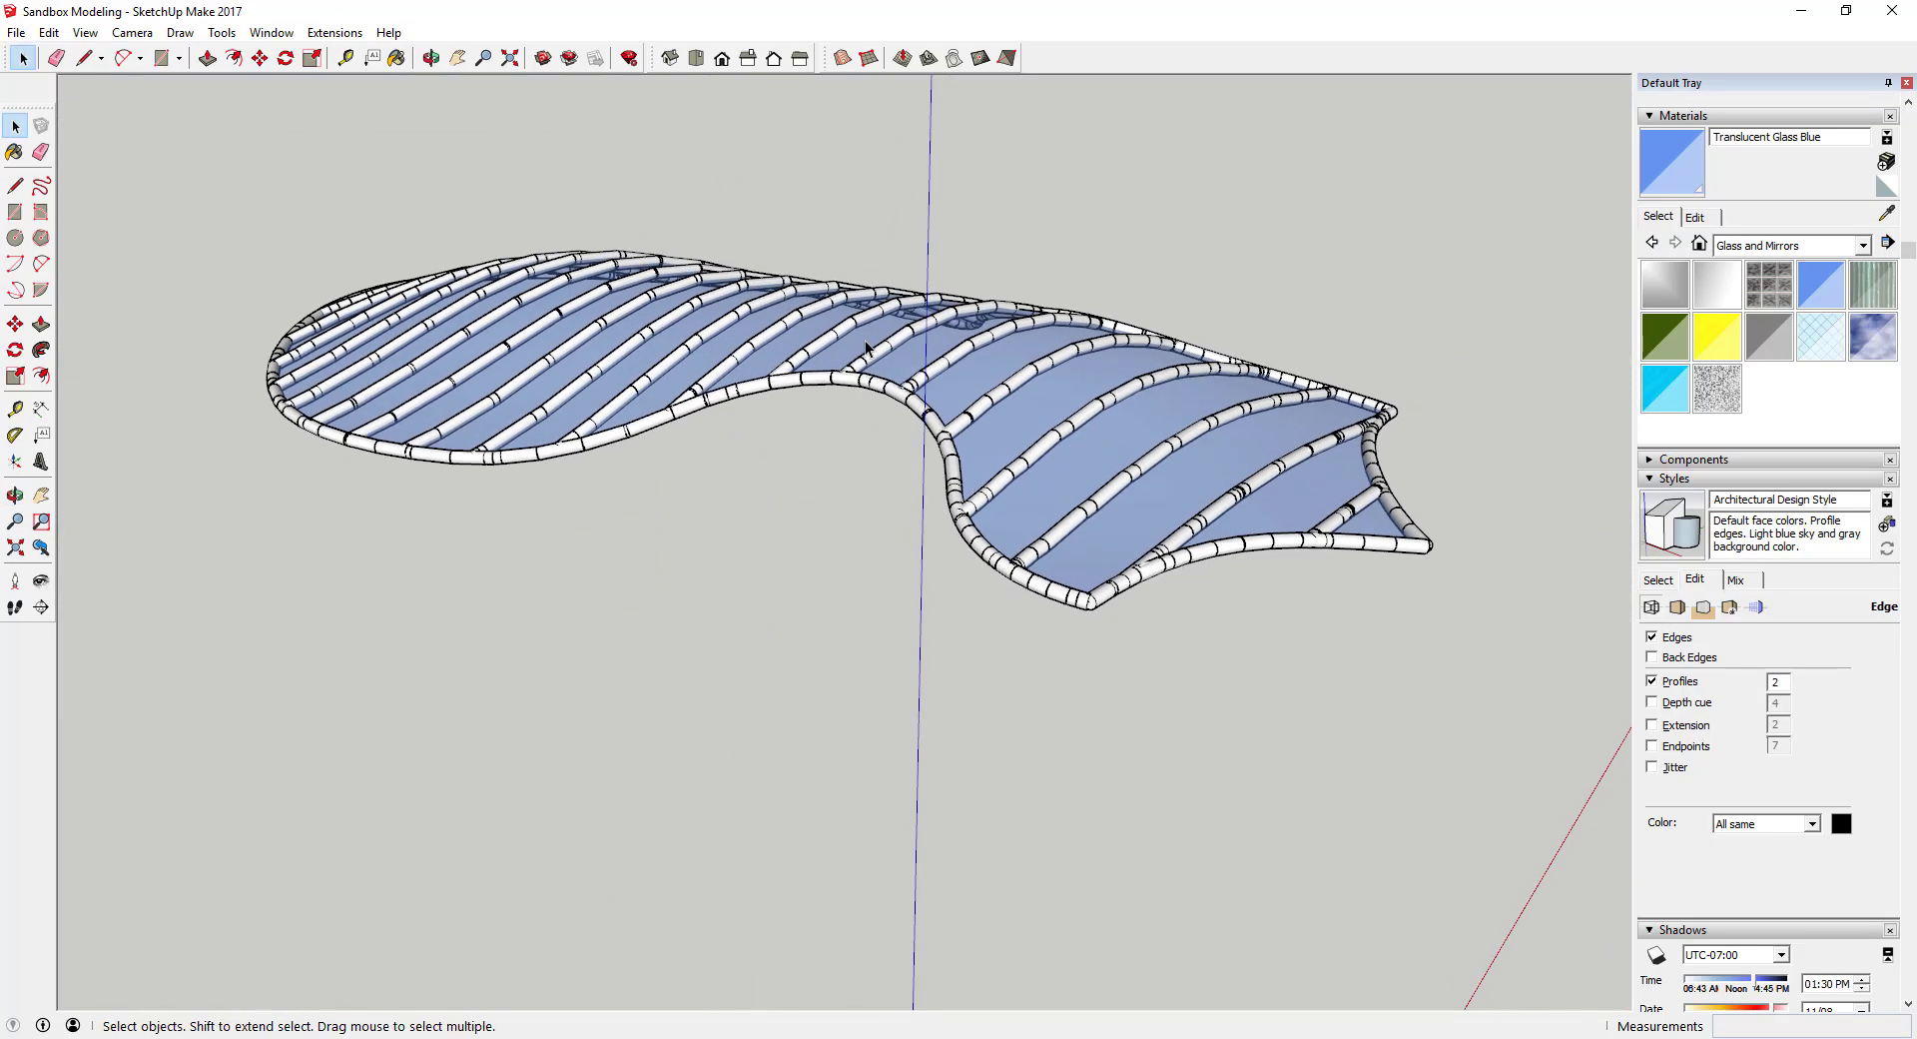
{"action": "scroll", "coordinate": [923, 286], "scroll_direction": "up", "scroll_amount": 2}
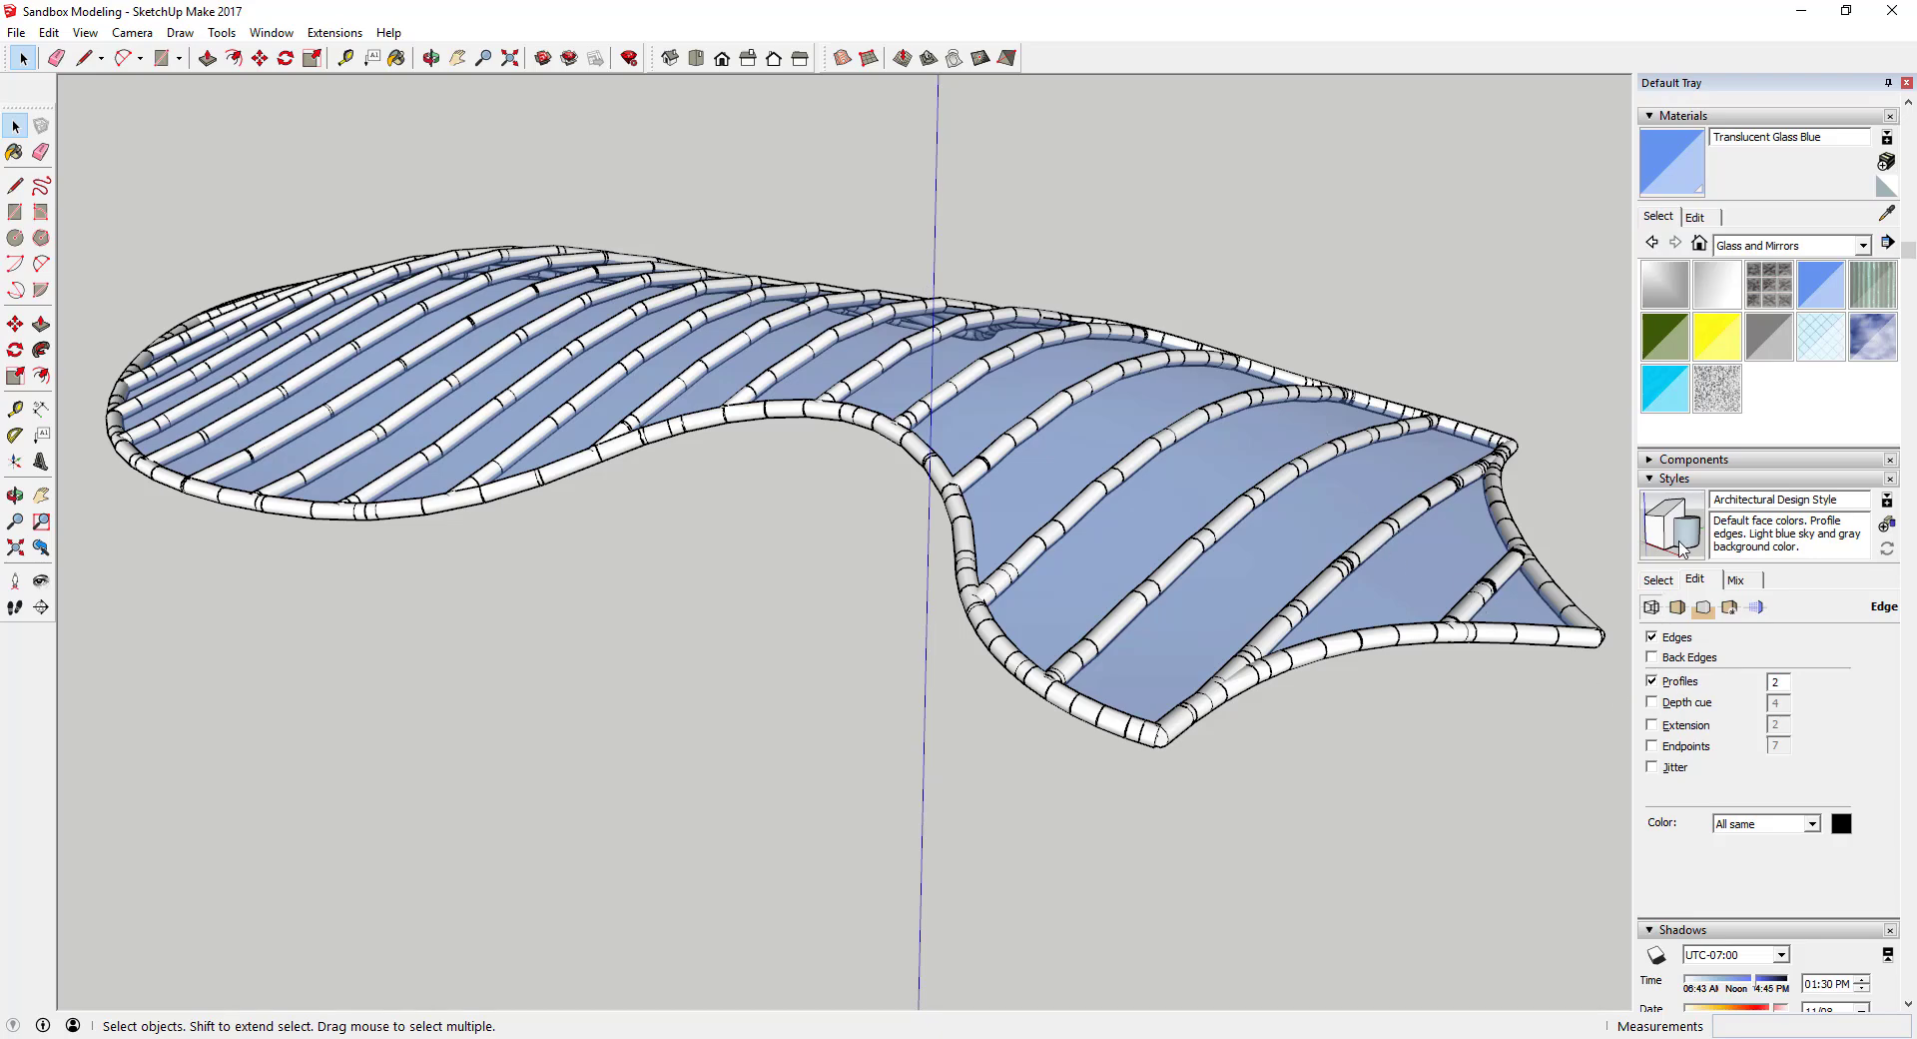
- Turn off the display of profiles and edges in the Architectural Design Style
{"action": "left_click", "coordinate": [1678, 683]}
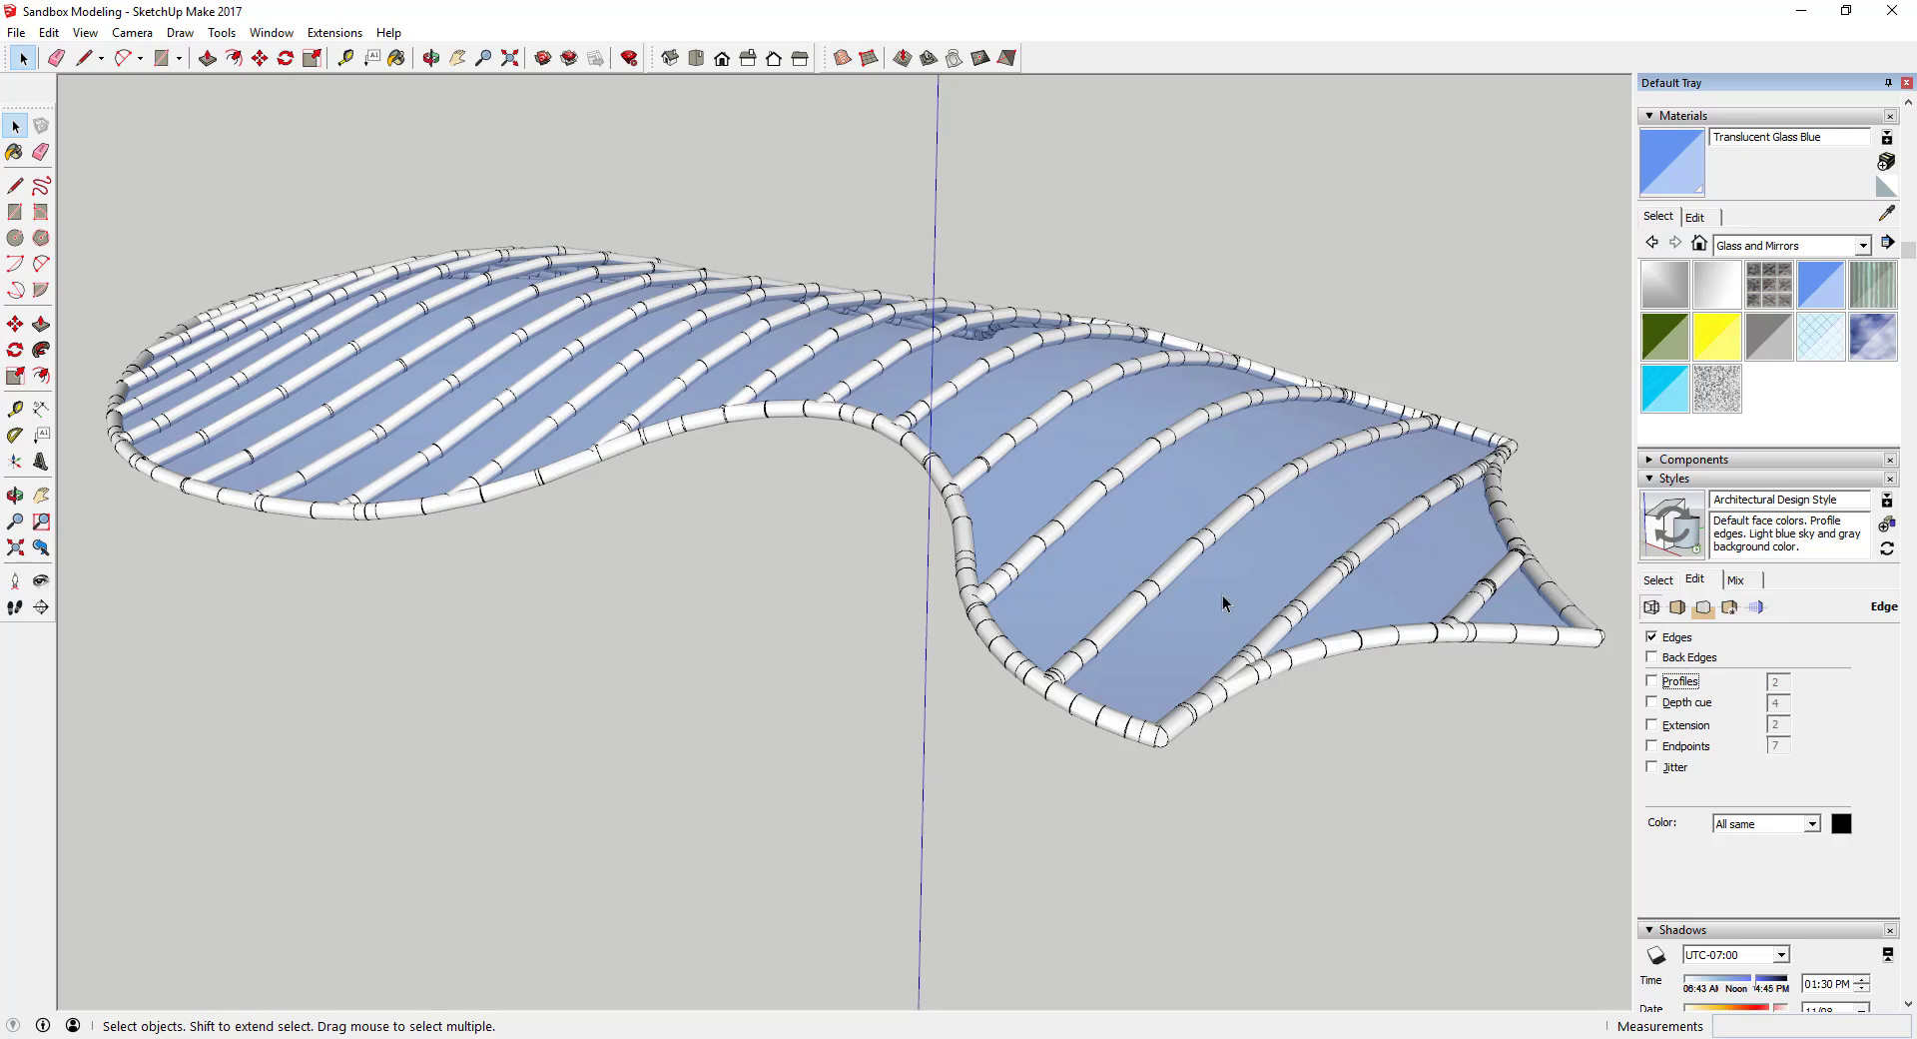
{"action": "left_click", "coordinate": [1673, 636]}
- Inspect the edge-free glass canopy from low and high angles, including a close look at the outline tube's front corner
{"action": "middle_click_drag", "start_coordinate": [1378, 499], "coordinate": [1336, 529]}
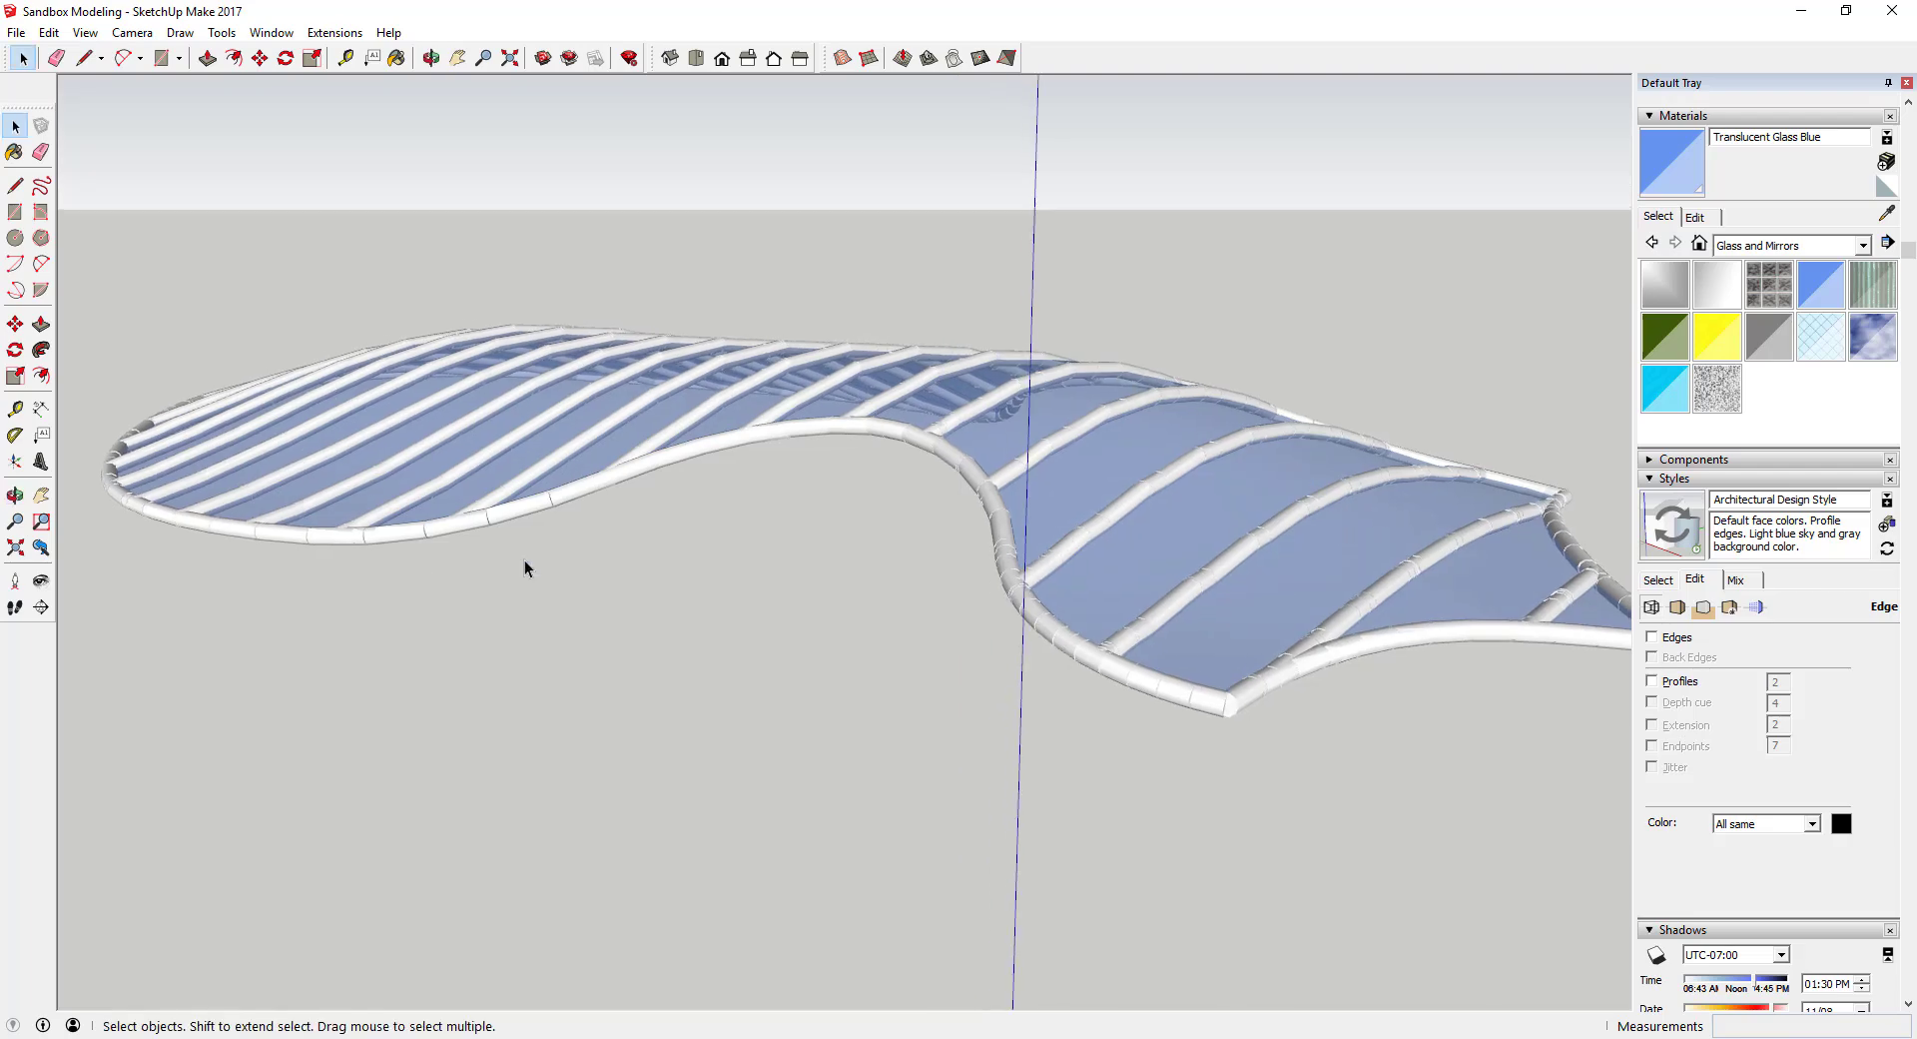
{"action": "middle_click_drag", "start_coordinate": [1125, 526], "coordinate": [1061, 489]}
{"action": "scroll", "coordinate": [1228, 418], "scroll_direction": "up", "scroll_amount": 2}
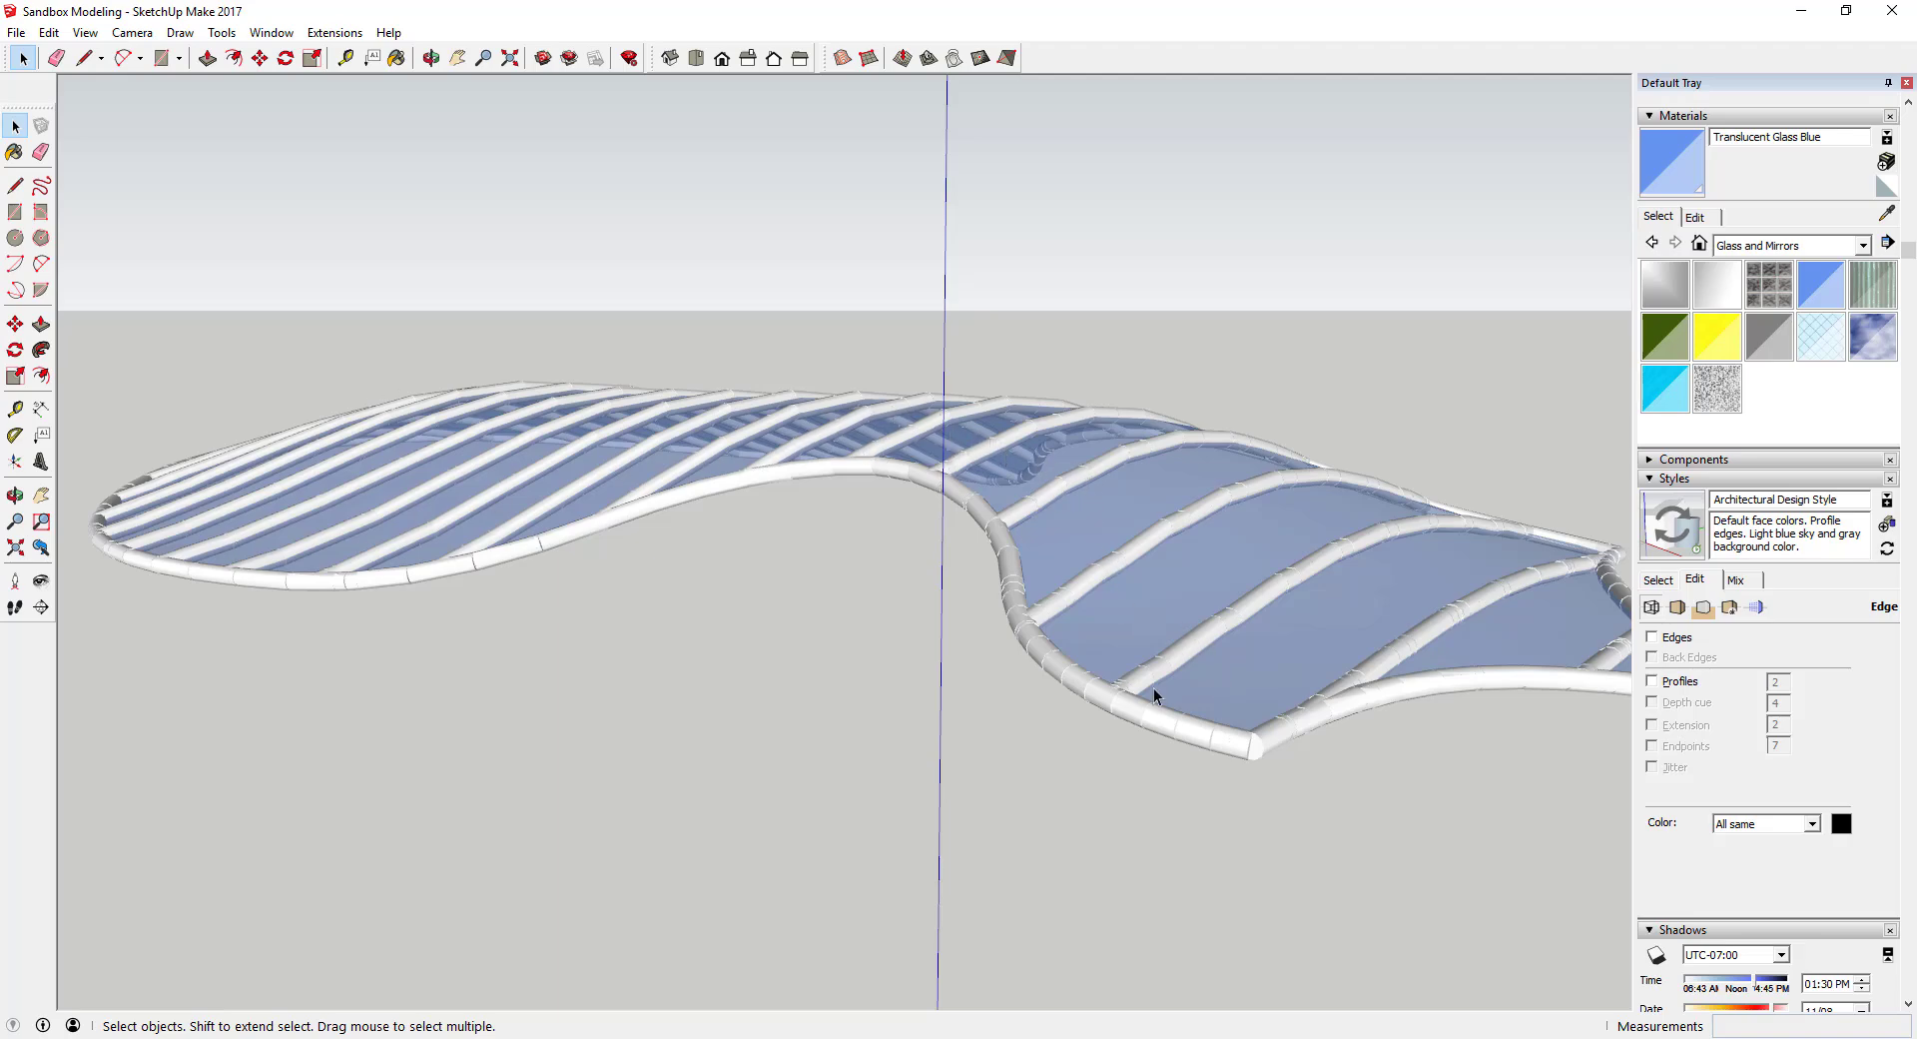
{"action": "middle_click_drag", "start_coordinate": [1153, 687], "coordinate": [1112, 679]}
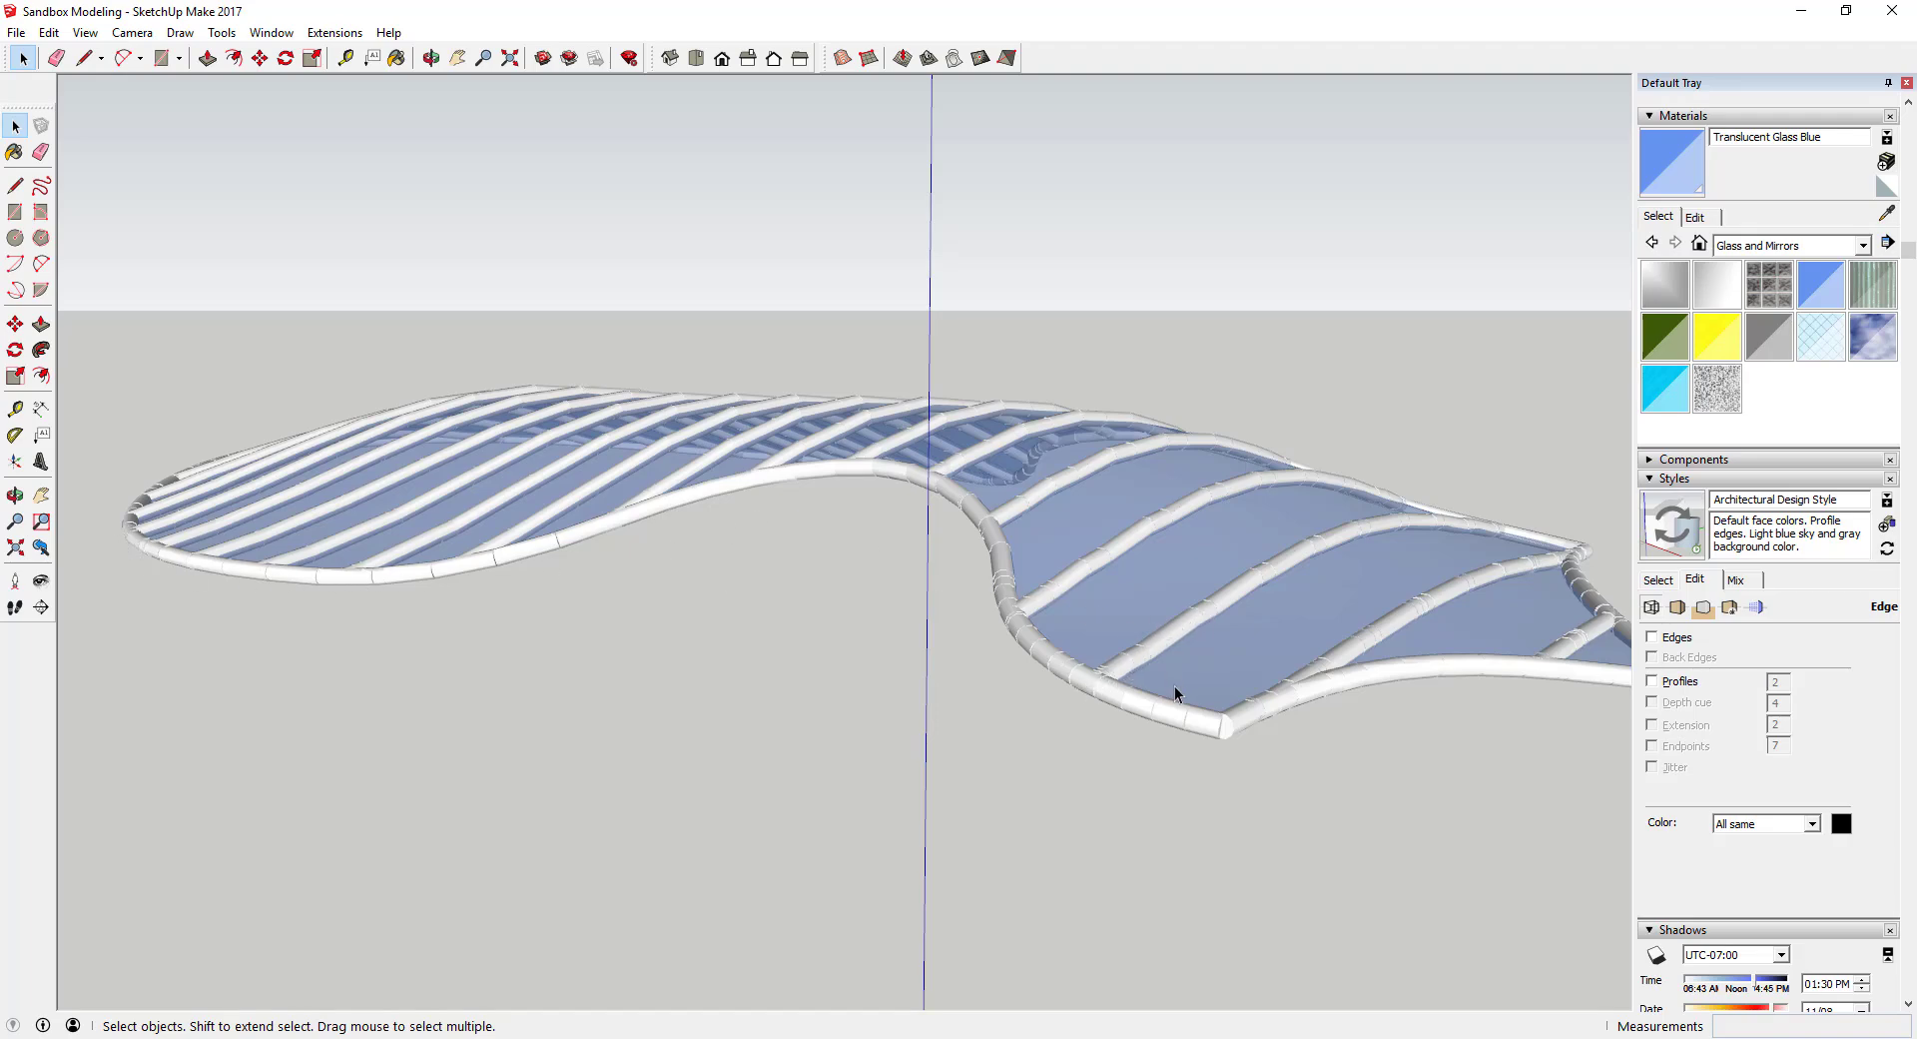
{"action": "scroll", "coordinate": [1175, 687], "scroll_direction": "up", "scroll_amount": 6}
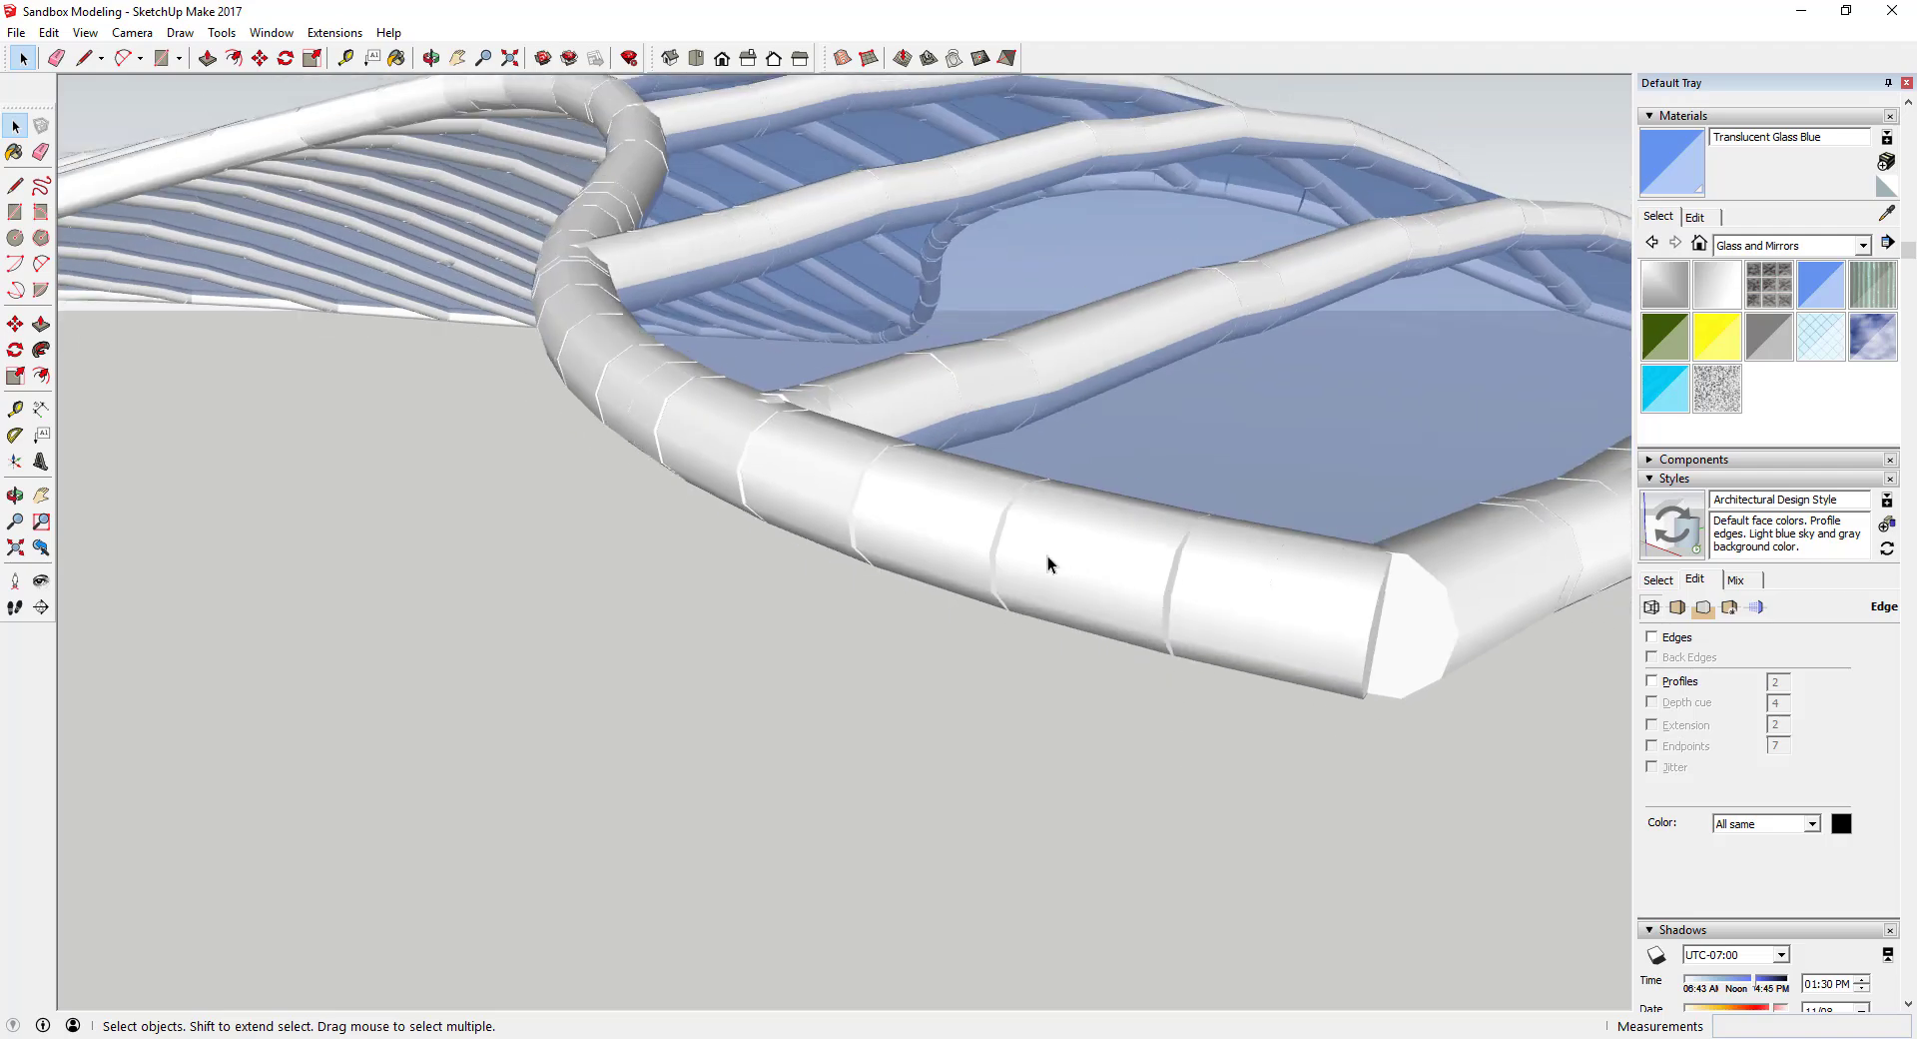
{"action": "scroll", "coordinate": [999, 542], "scroll_direction": "down", "scroll_amount": 10}
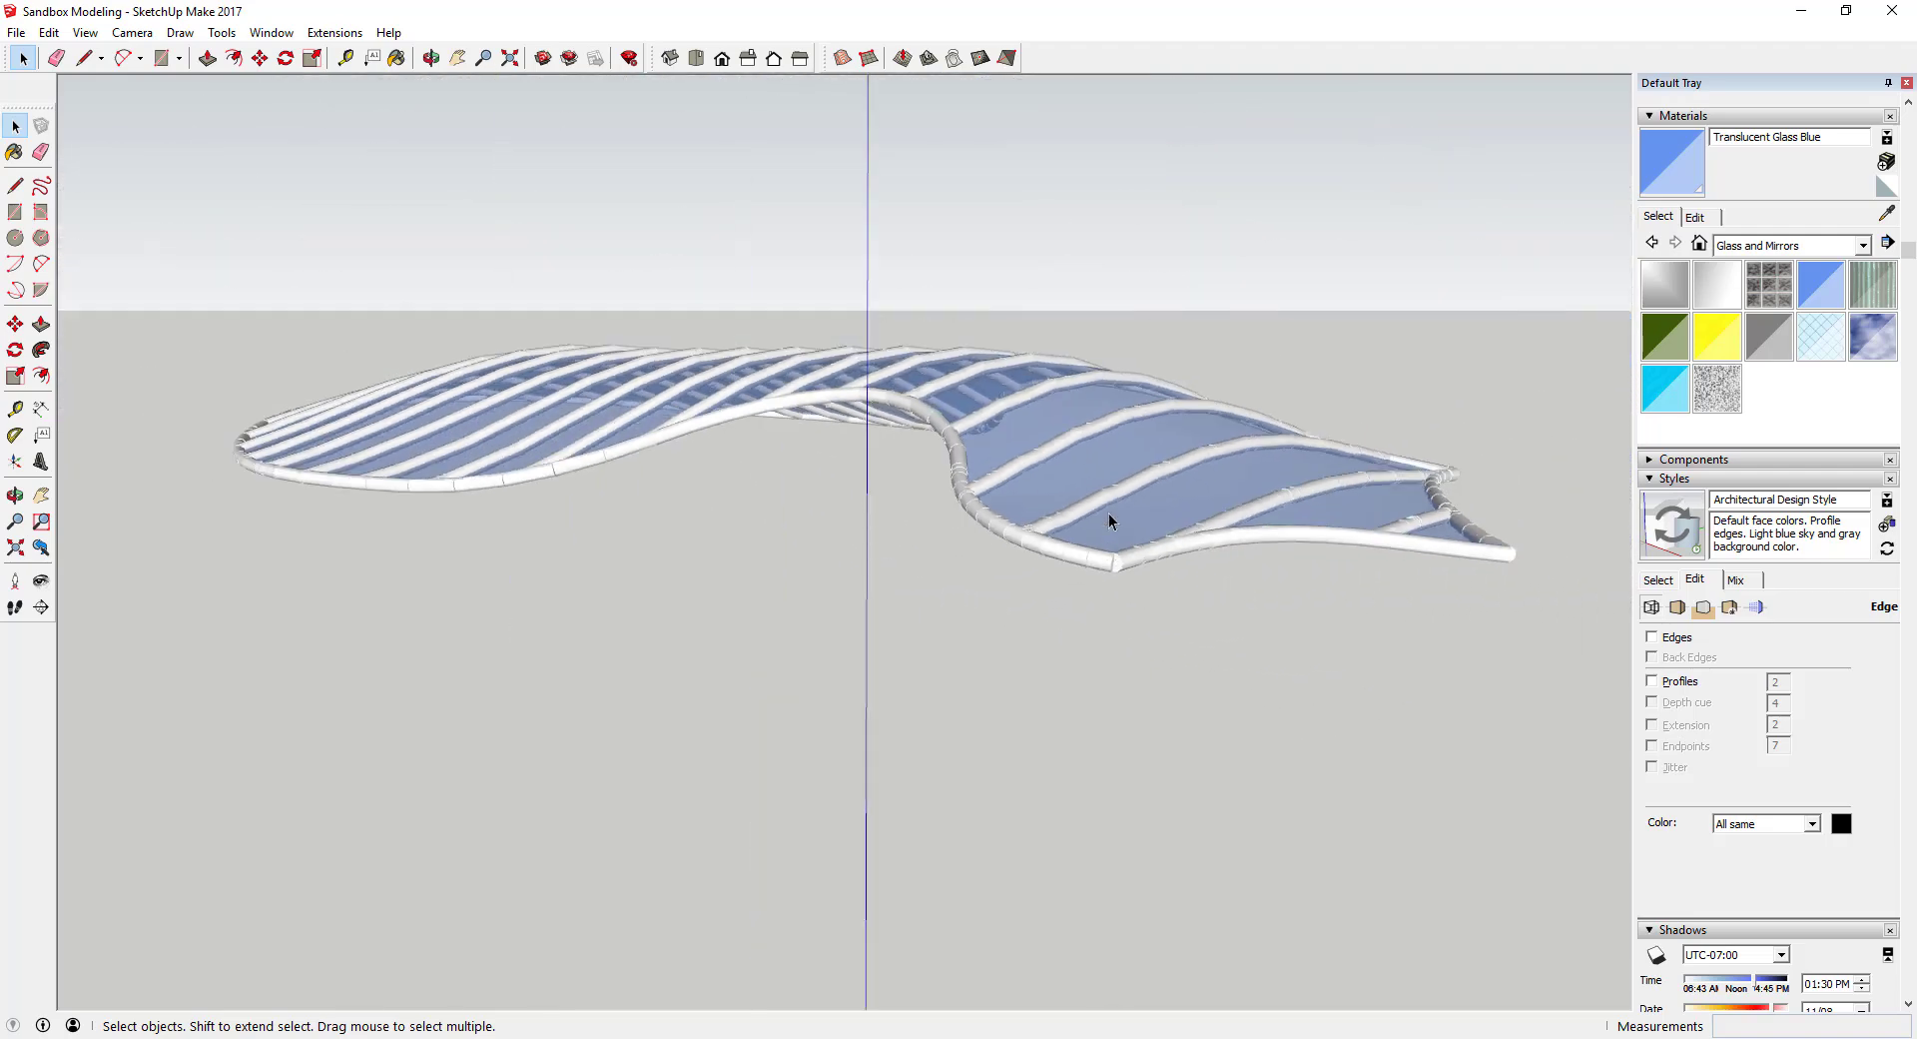
{"action": "middle_click_drag", "start_coordinate": [1108, 512], "coordinate": [1087, 492]}
{"action": "scroll", "coordinate": [1027, 472], "scroll_direction": "up", "scroll_amount": 5}
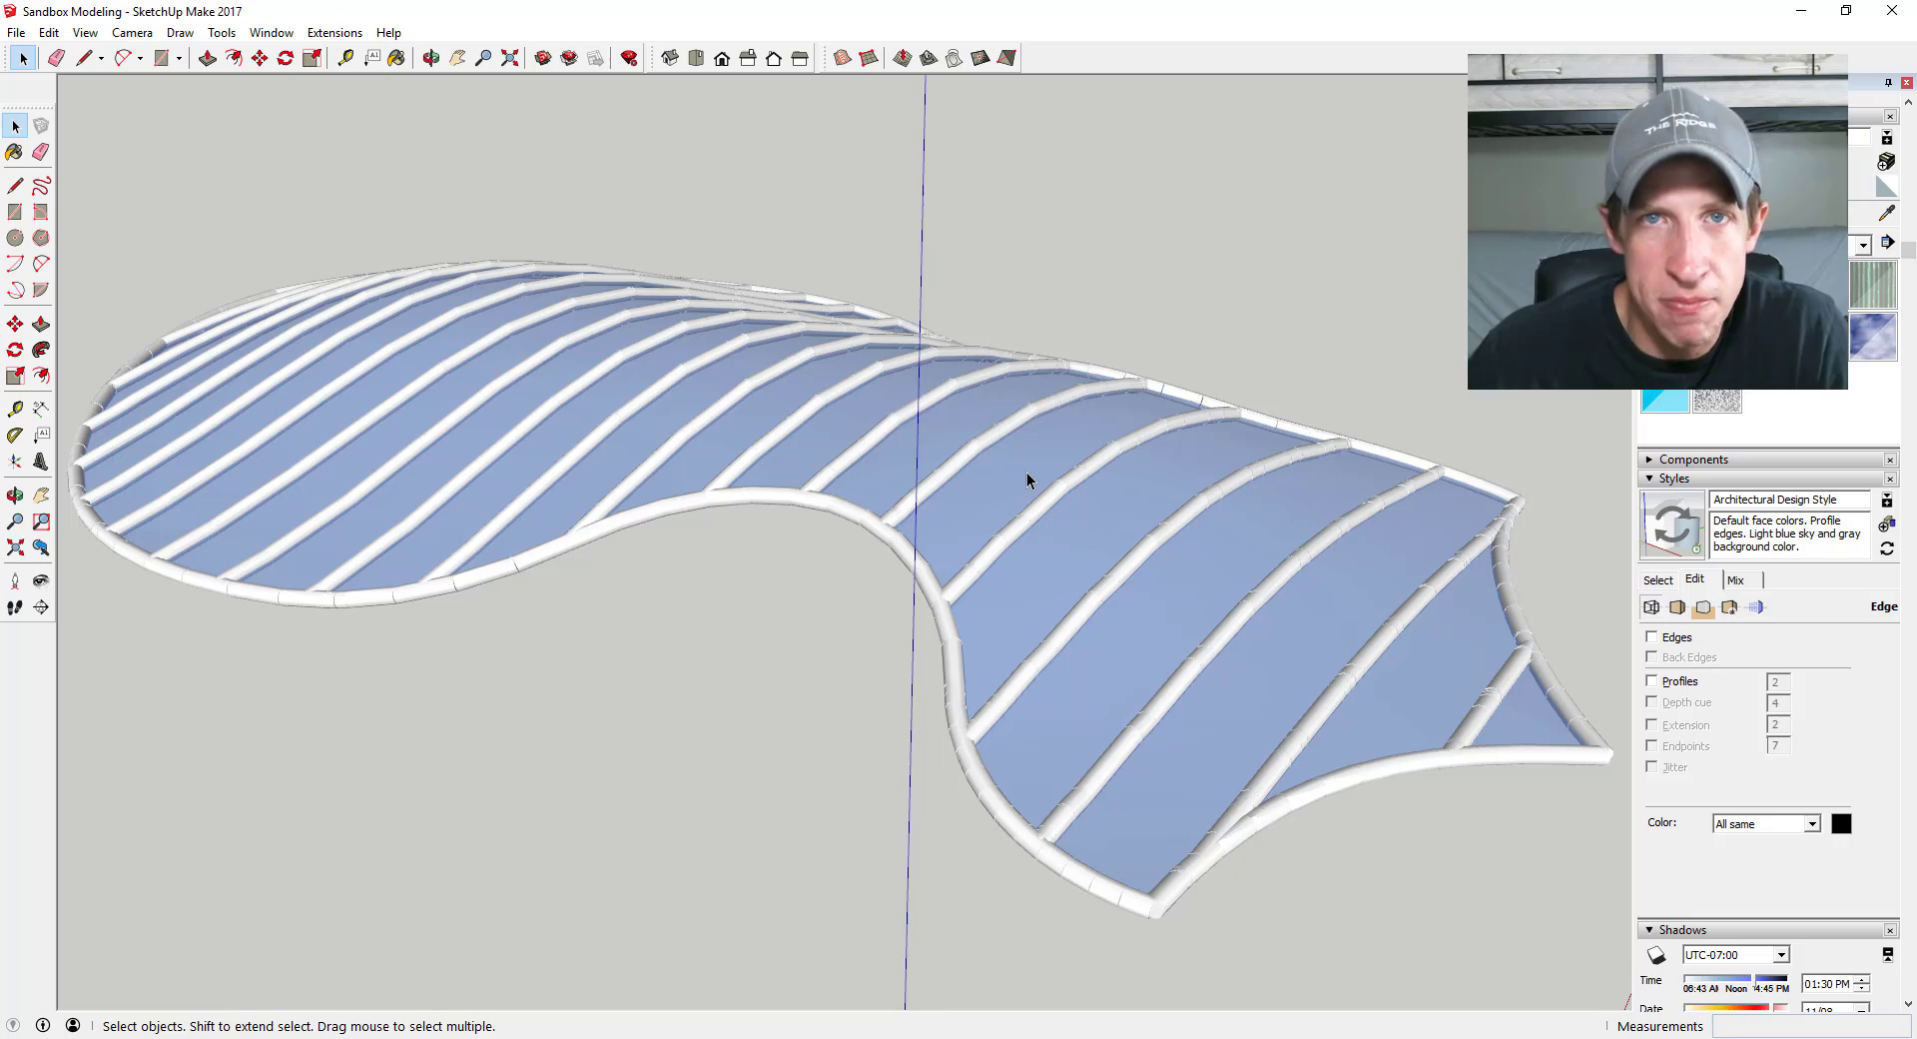